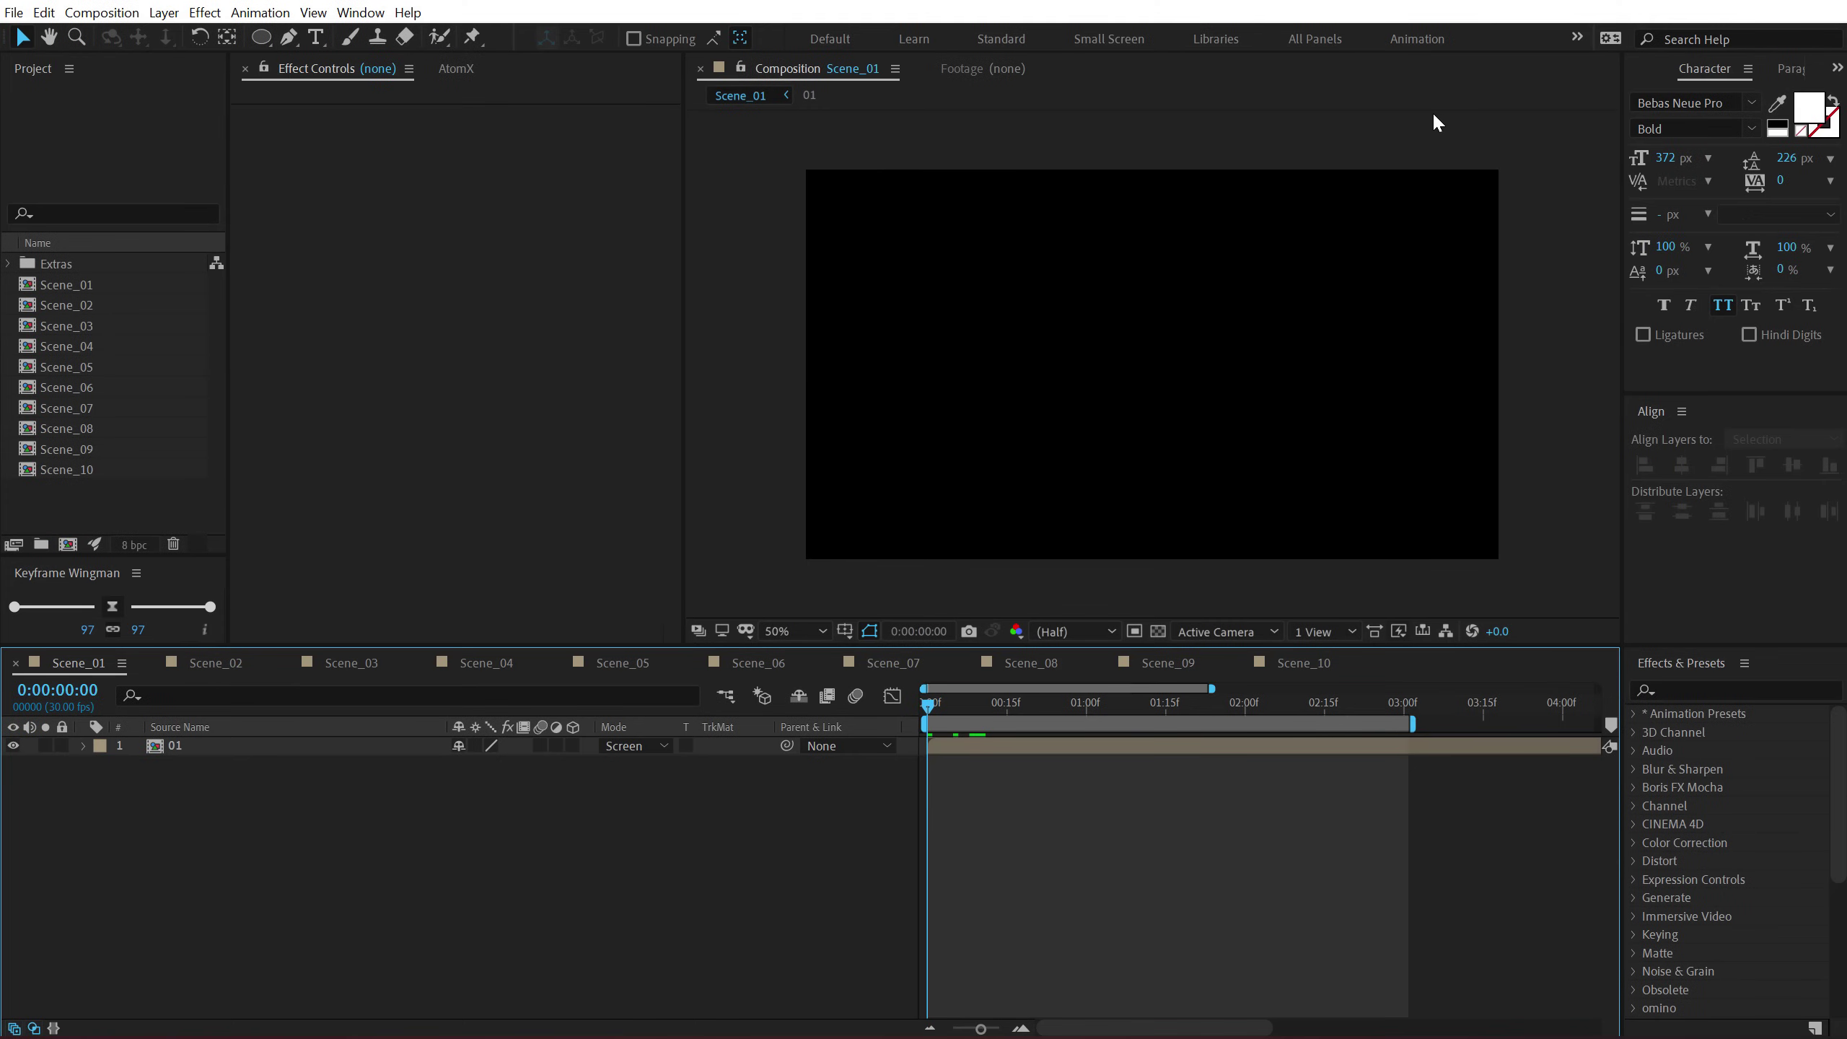
Apply the Shift Channels effect to layer 01 in Scene_01, with the playhead at 0:00:01:12.
key(space)
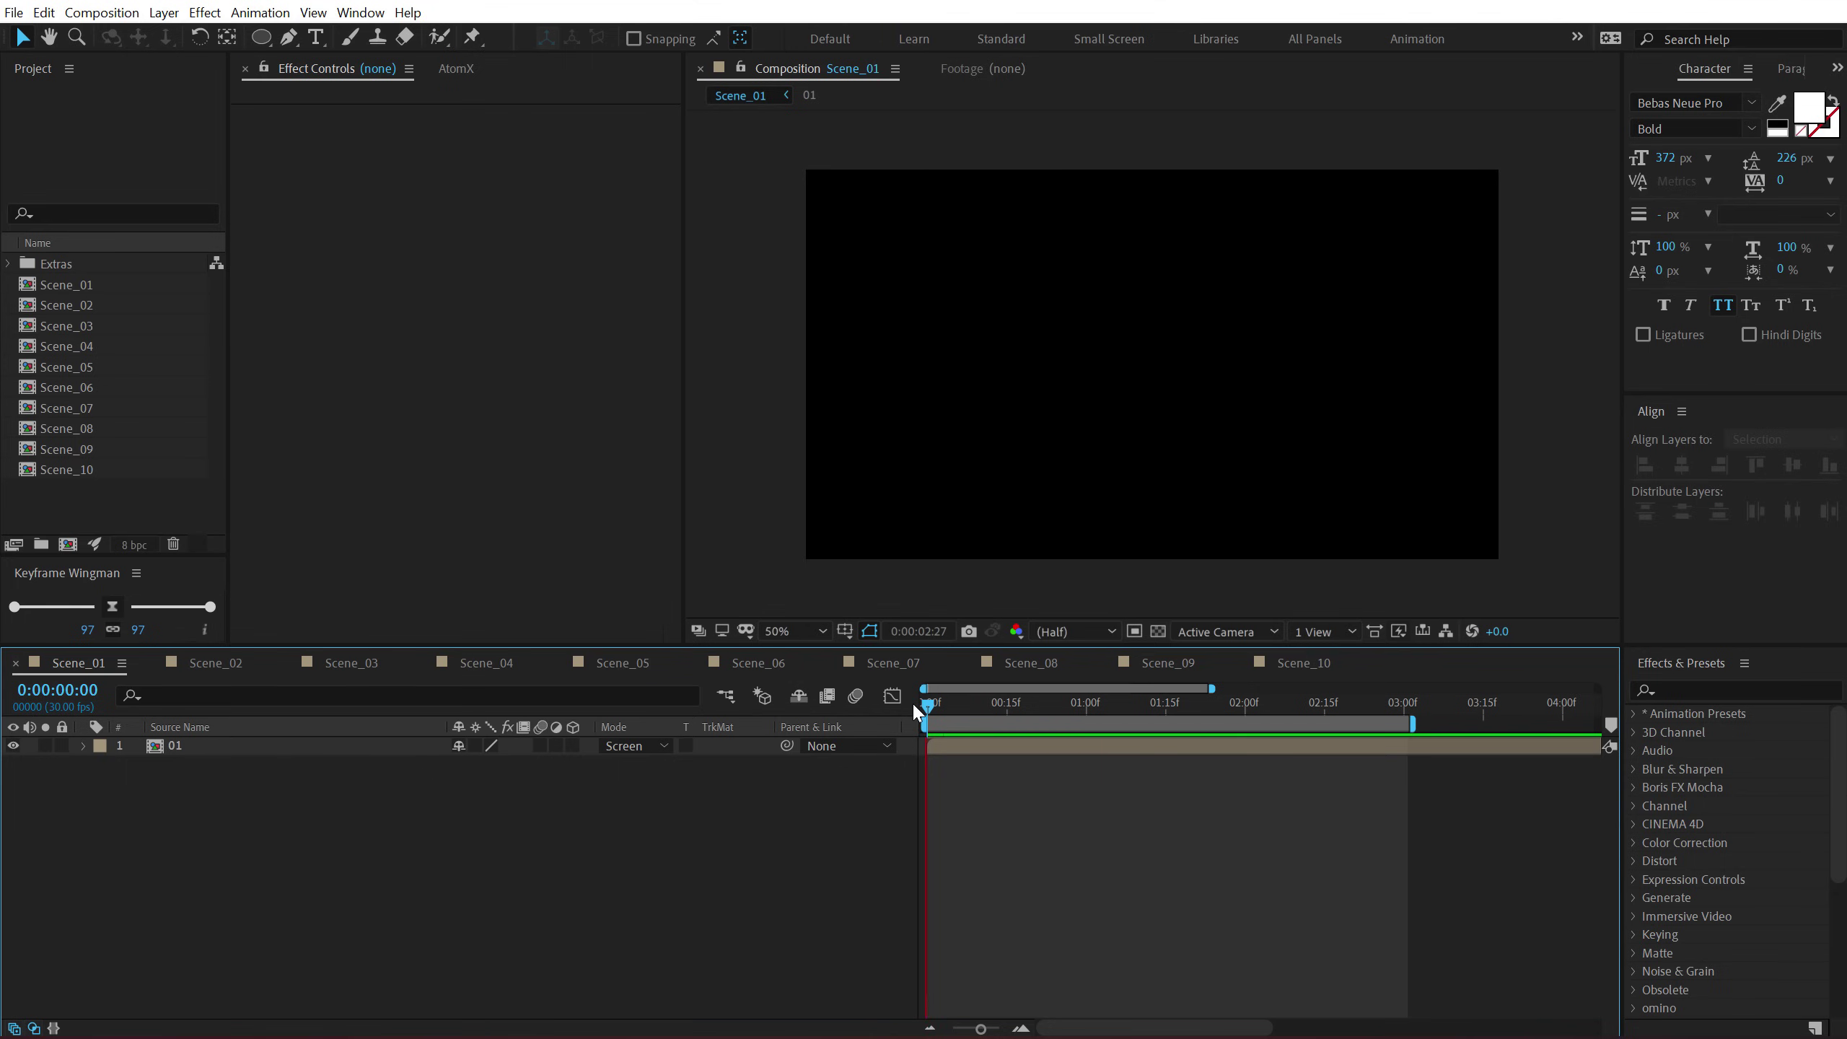
drag(953, 707, 1148, 702)
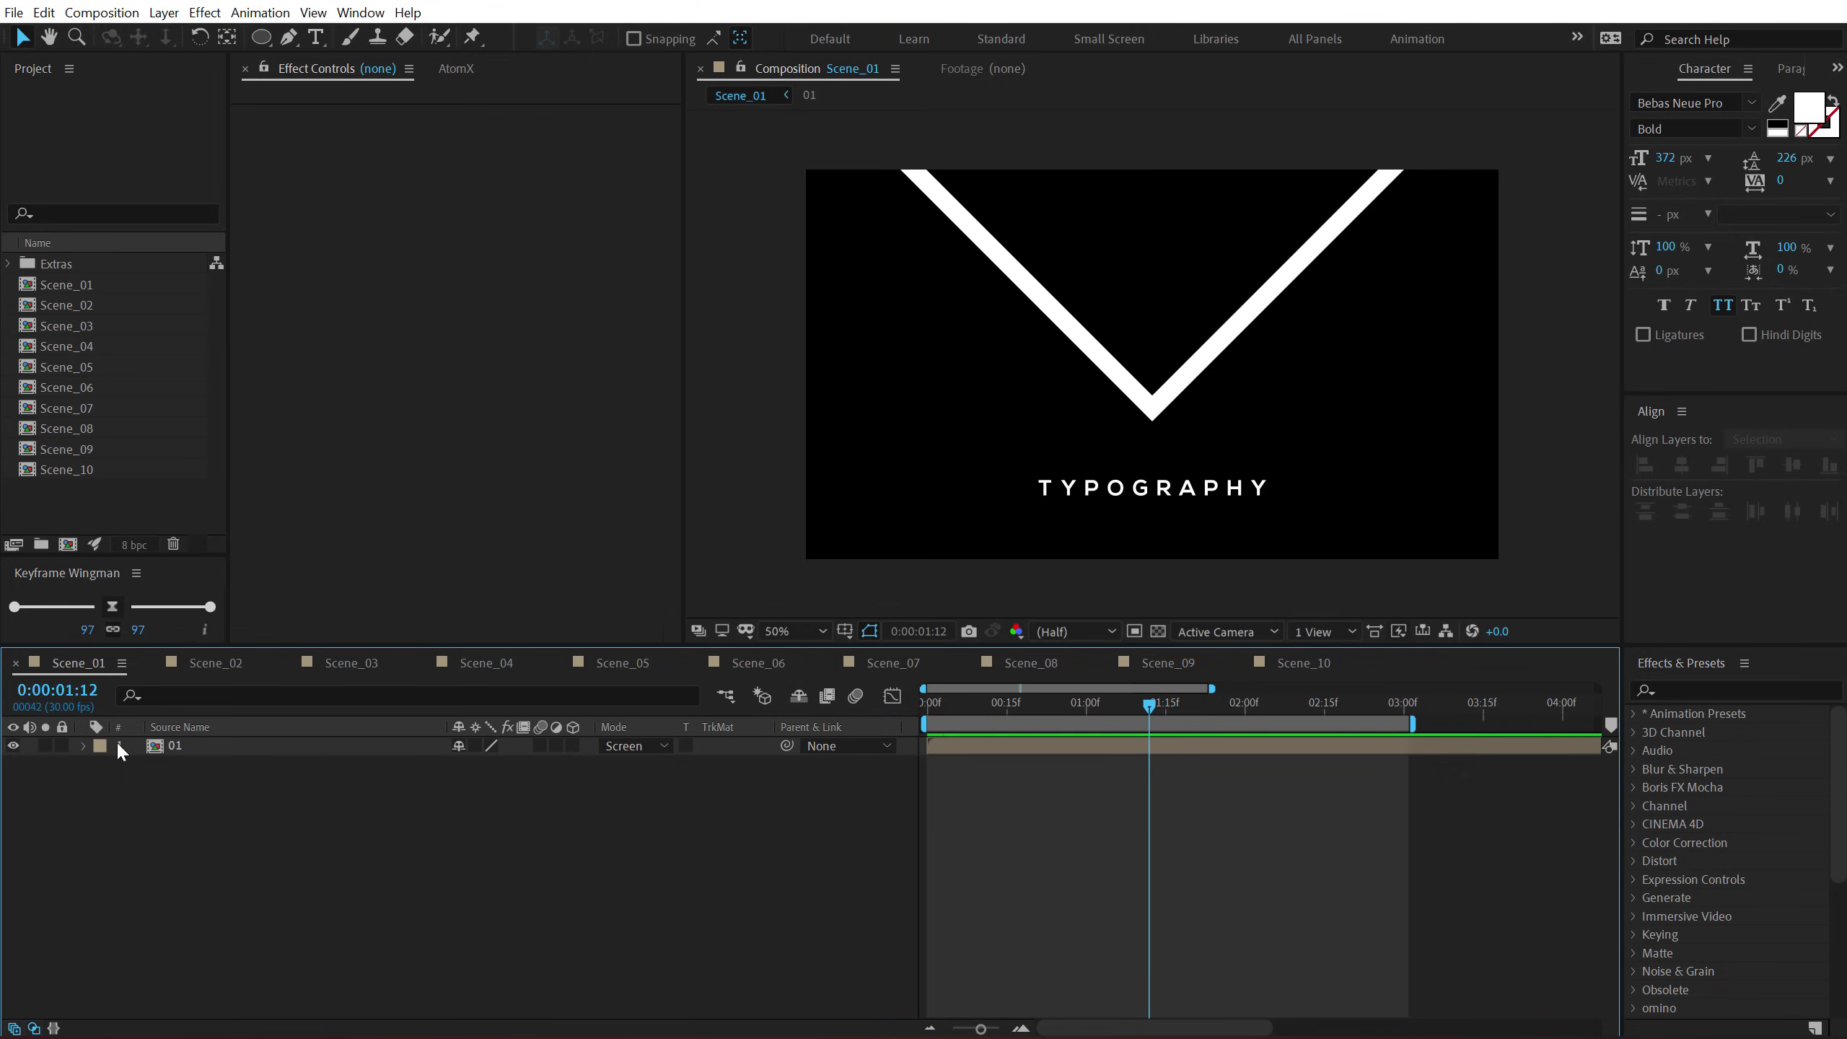
click(191, 746)
click(1697, 688)
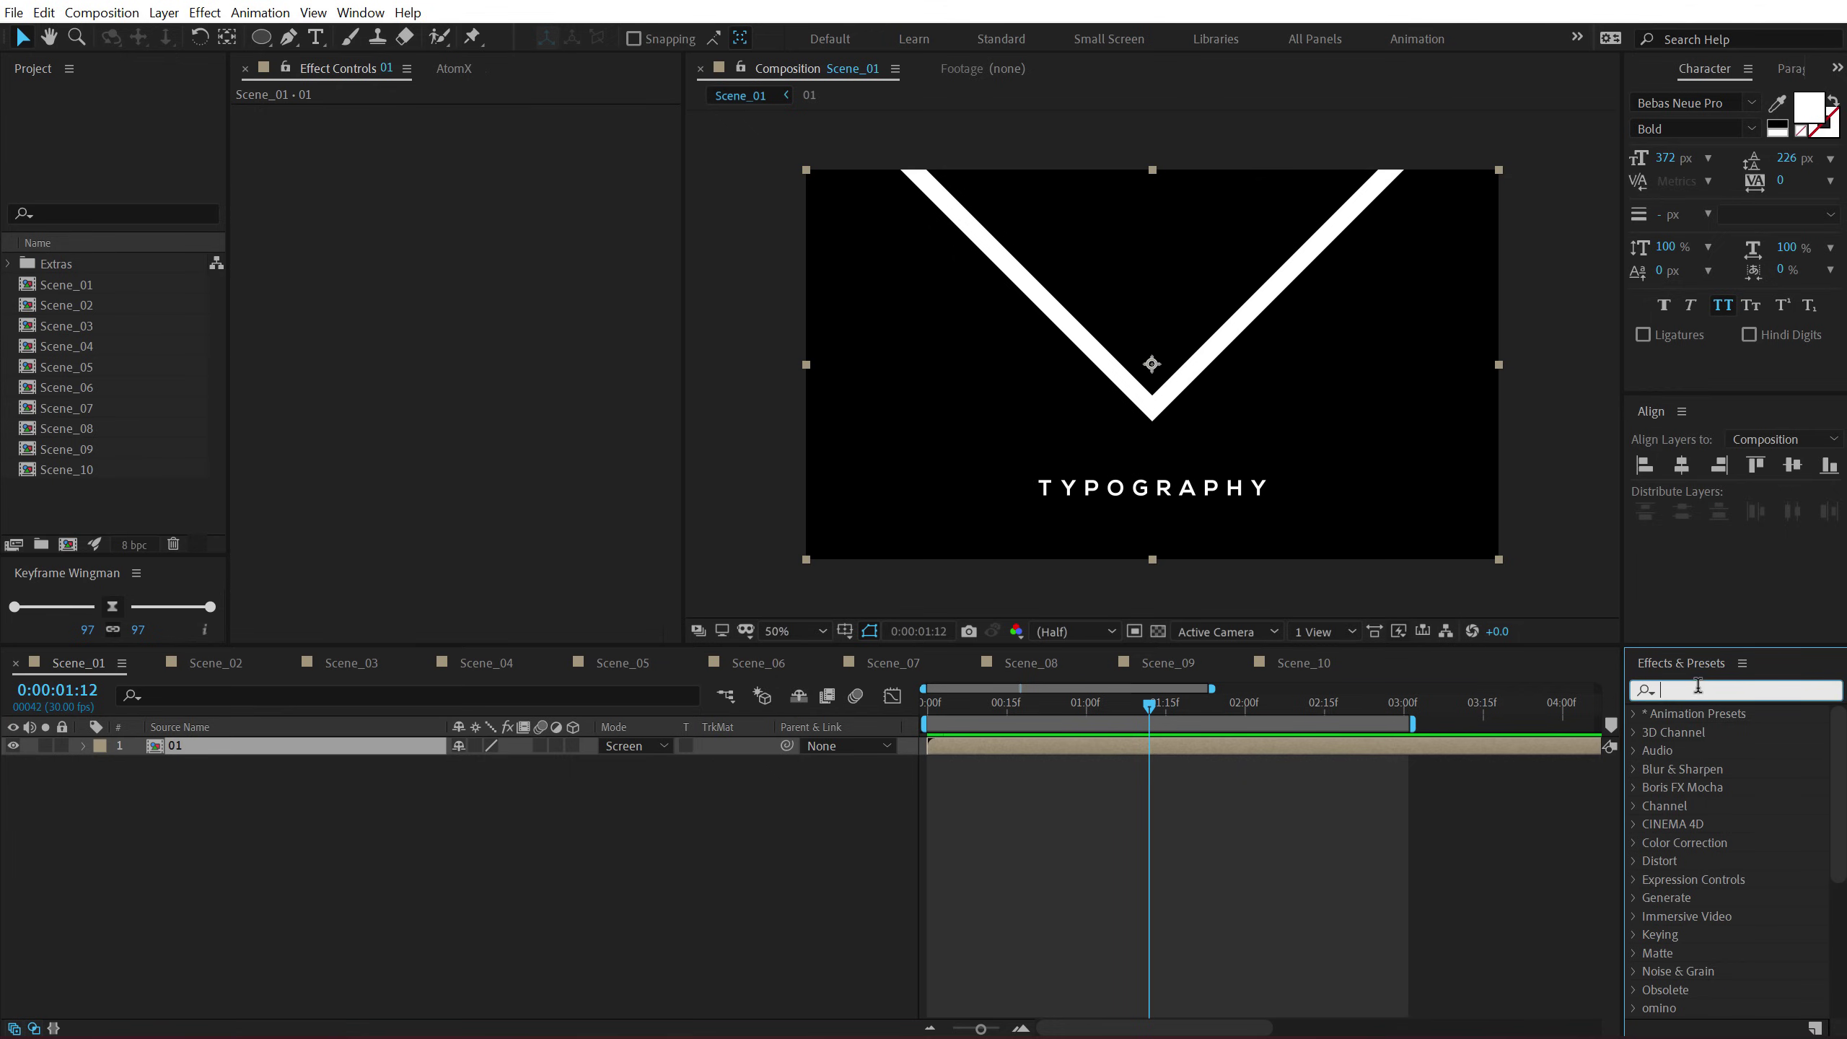
text(shift)
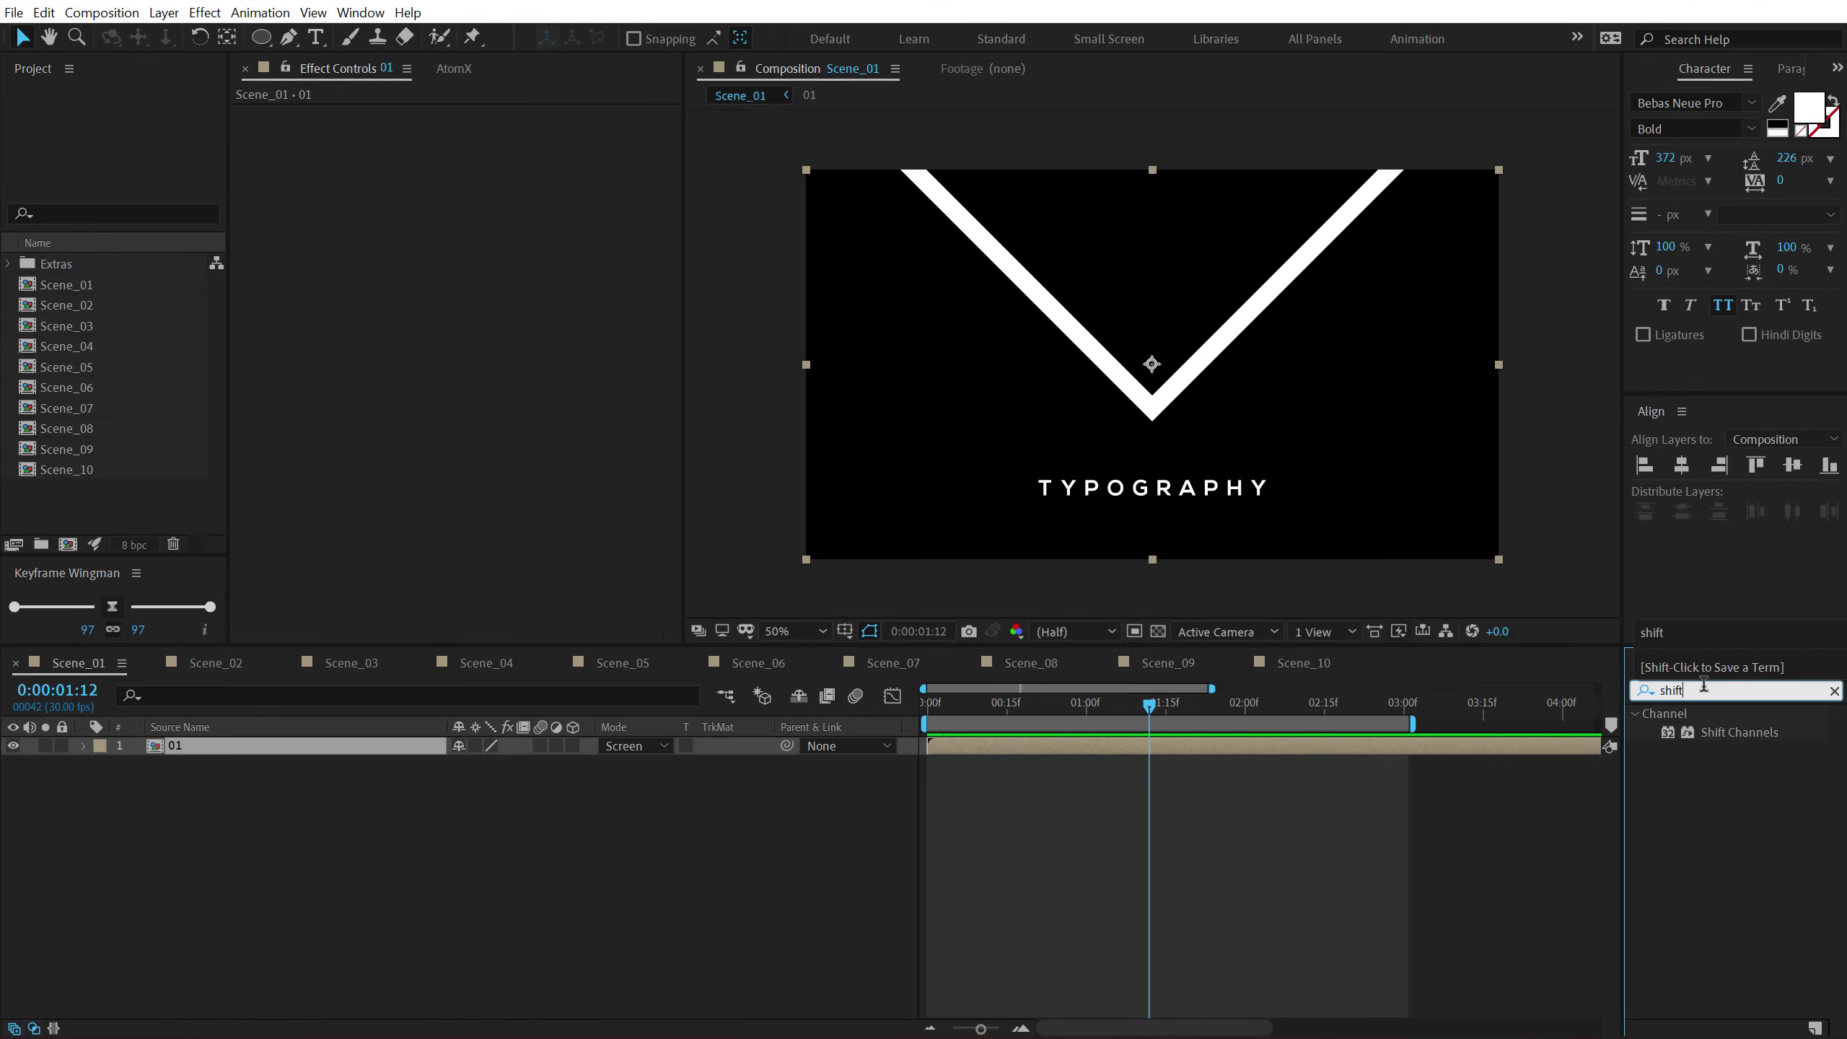
drag(1738, 731, 401, 208)
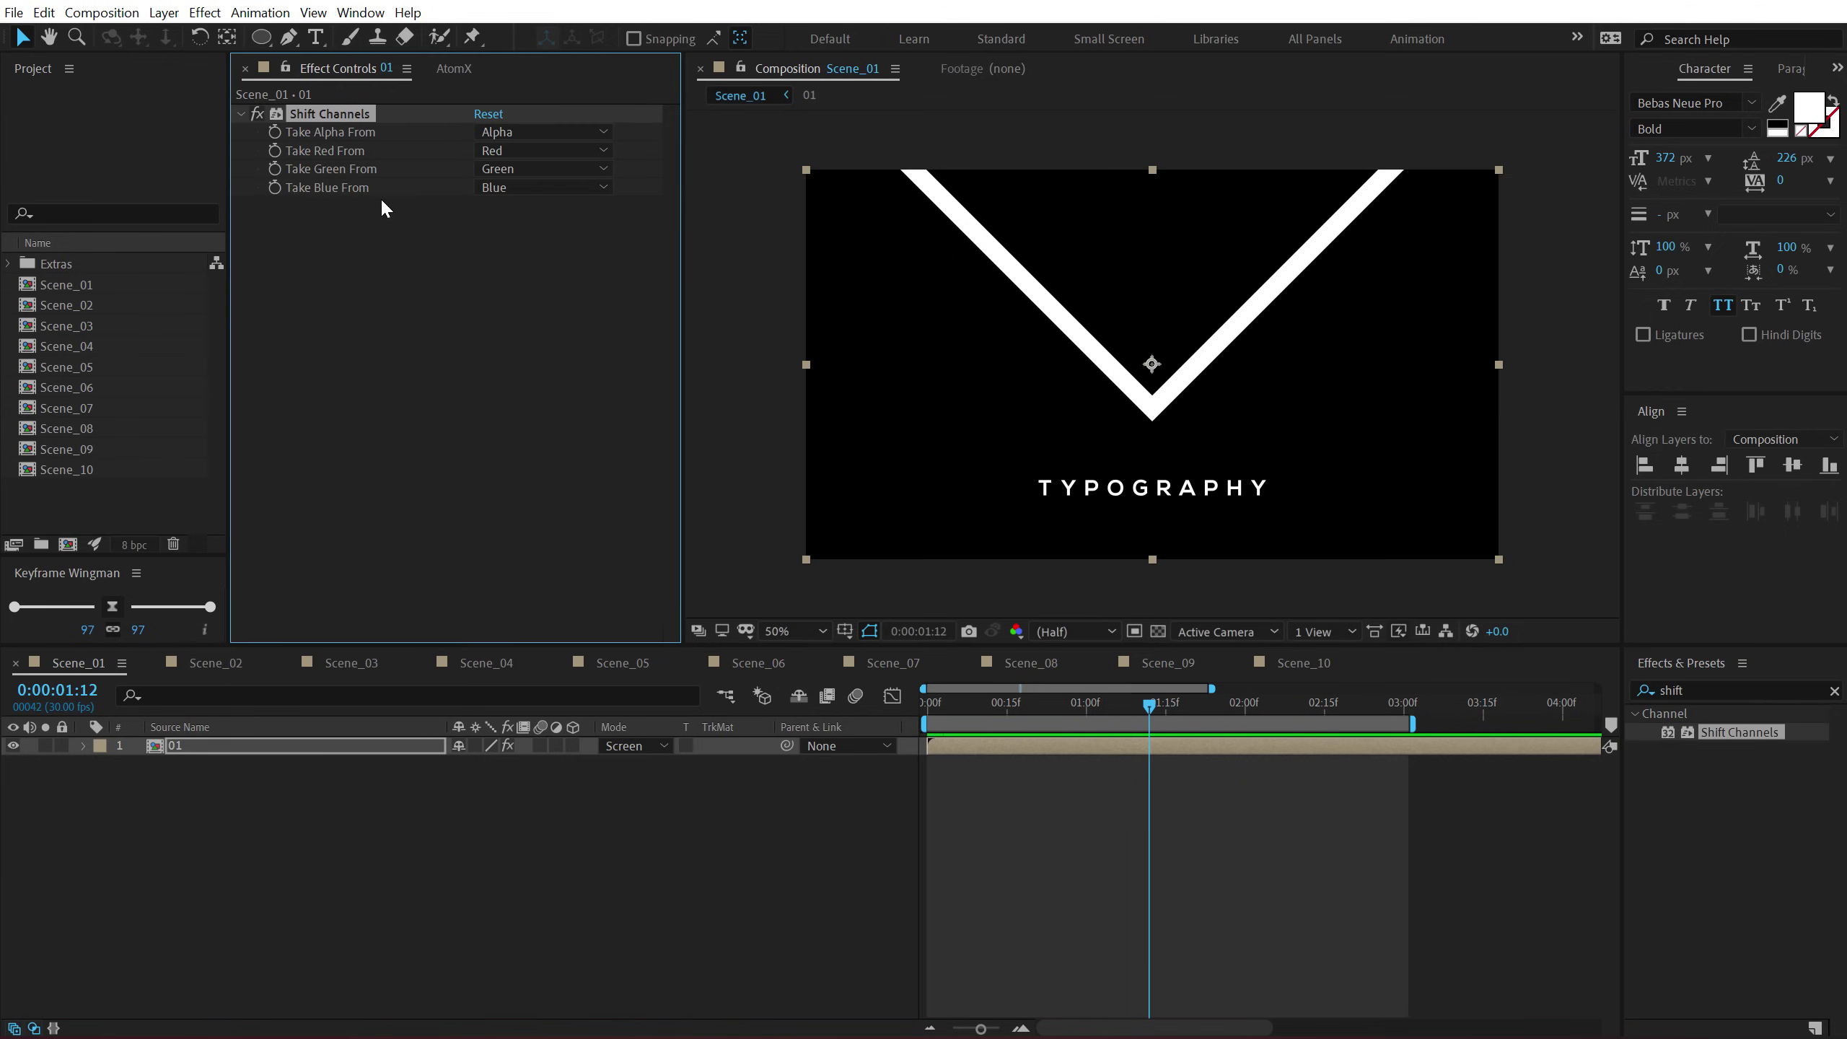
Set Take Green From and Take Blue From to Full Off, and use the Screen blending mode for the layer.
click(504, 169)
click(525, 392)
click(511, 187)
click(525, 411)
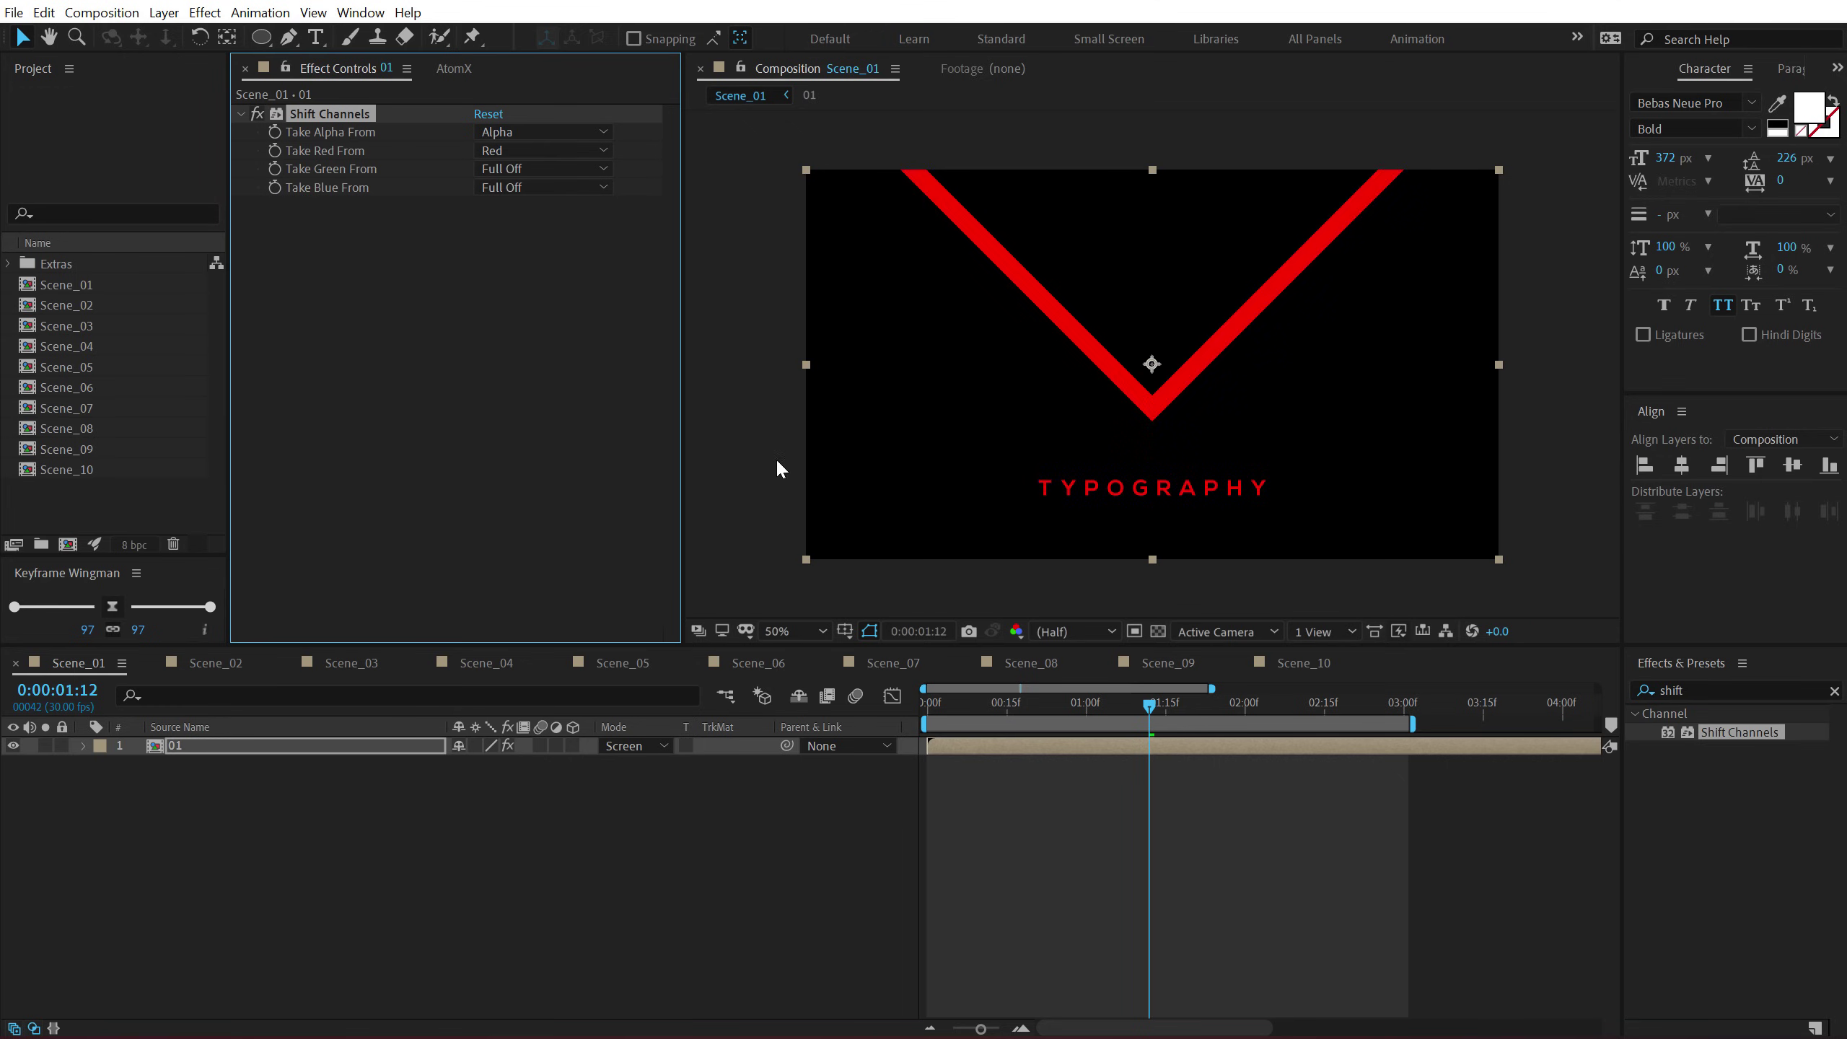
click(622, 745)
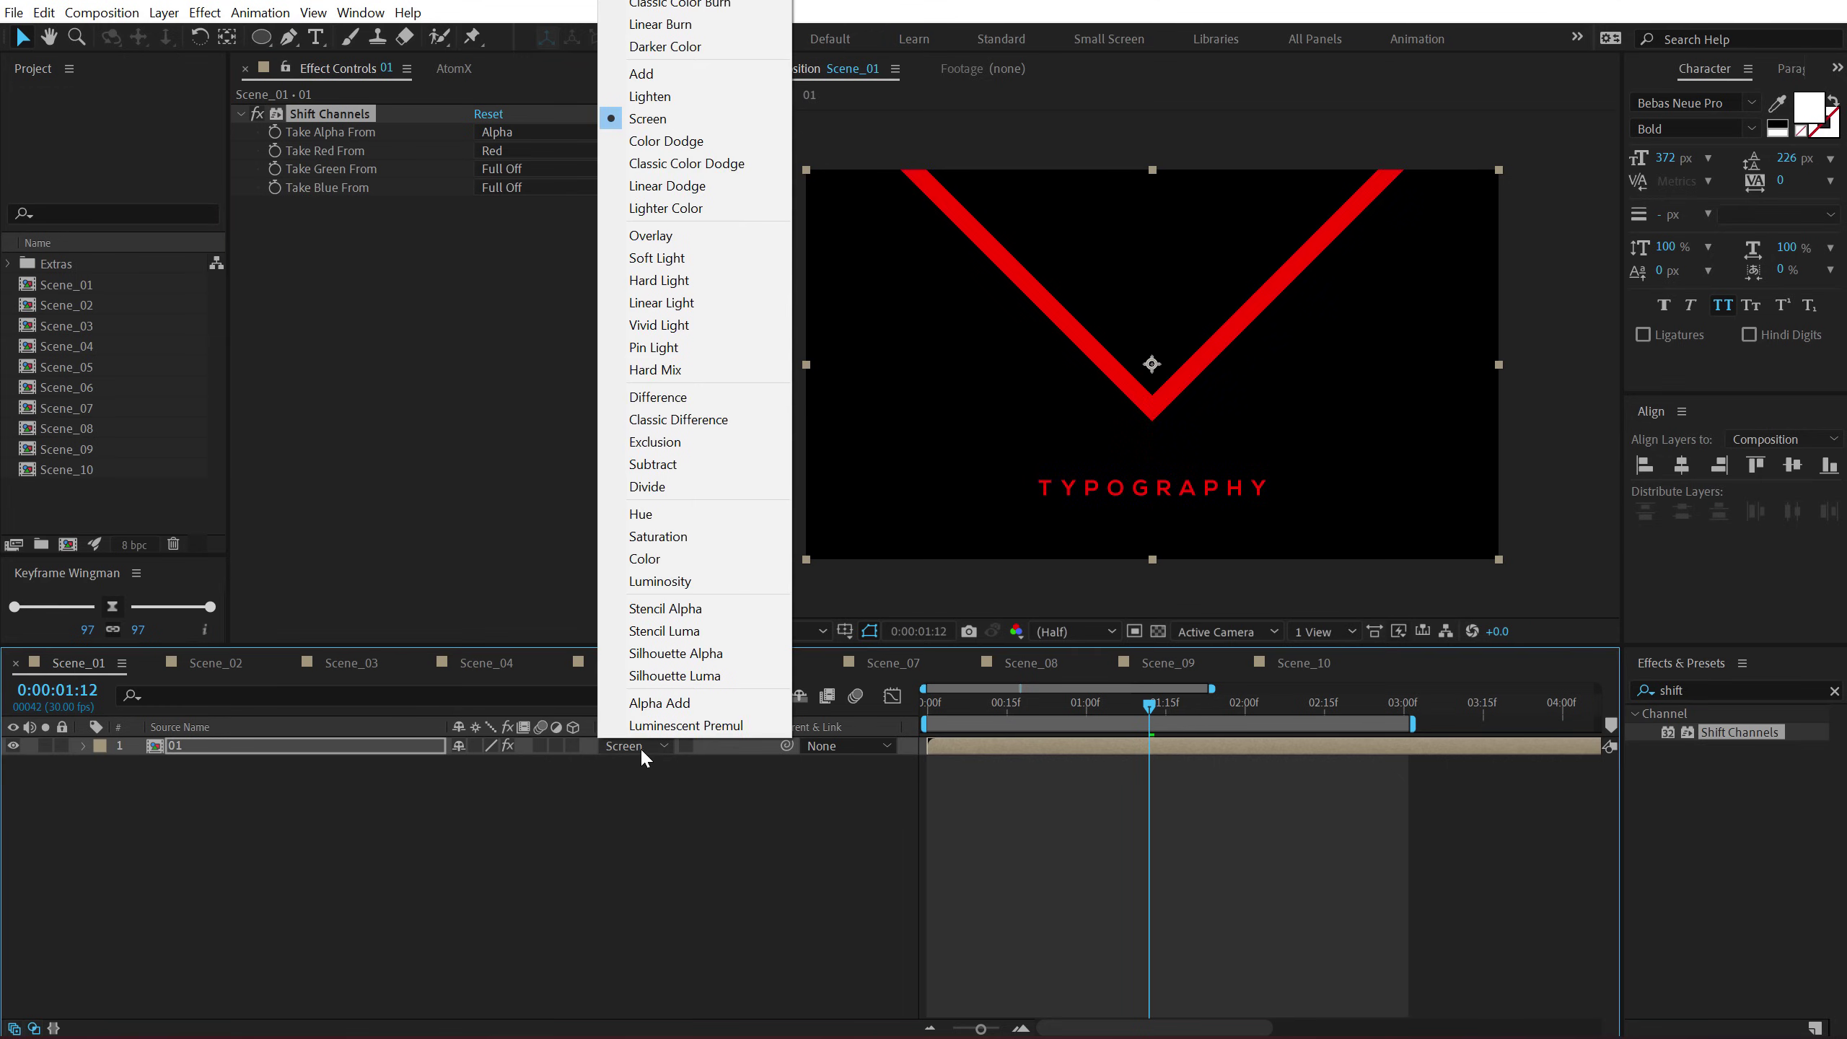
click(633, 118)
Duplicate layer 01 and make the lower copy green-only, with Take Red From at Full Off and Take Green From at Green.
click(383, 746)
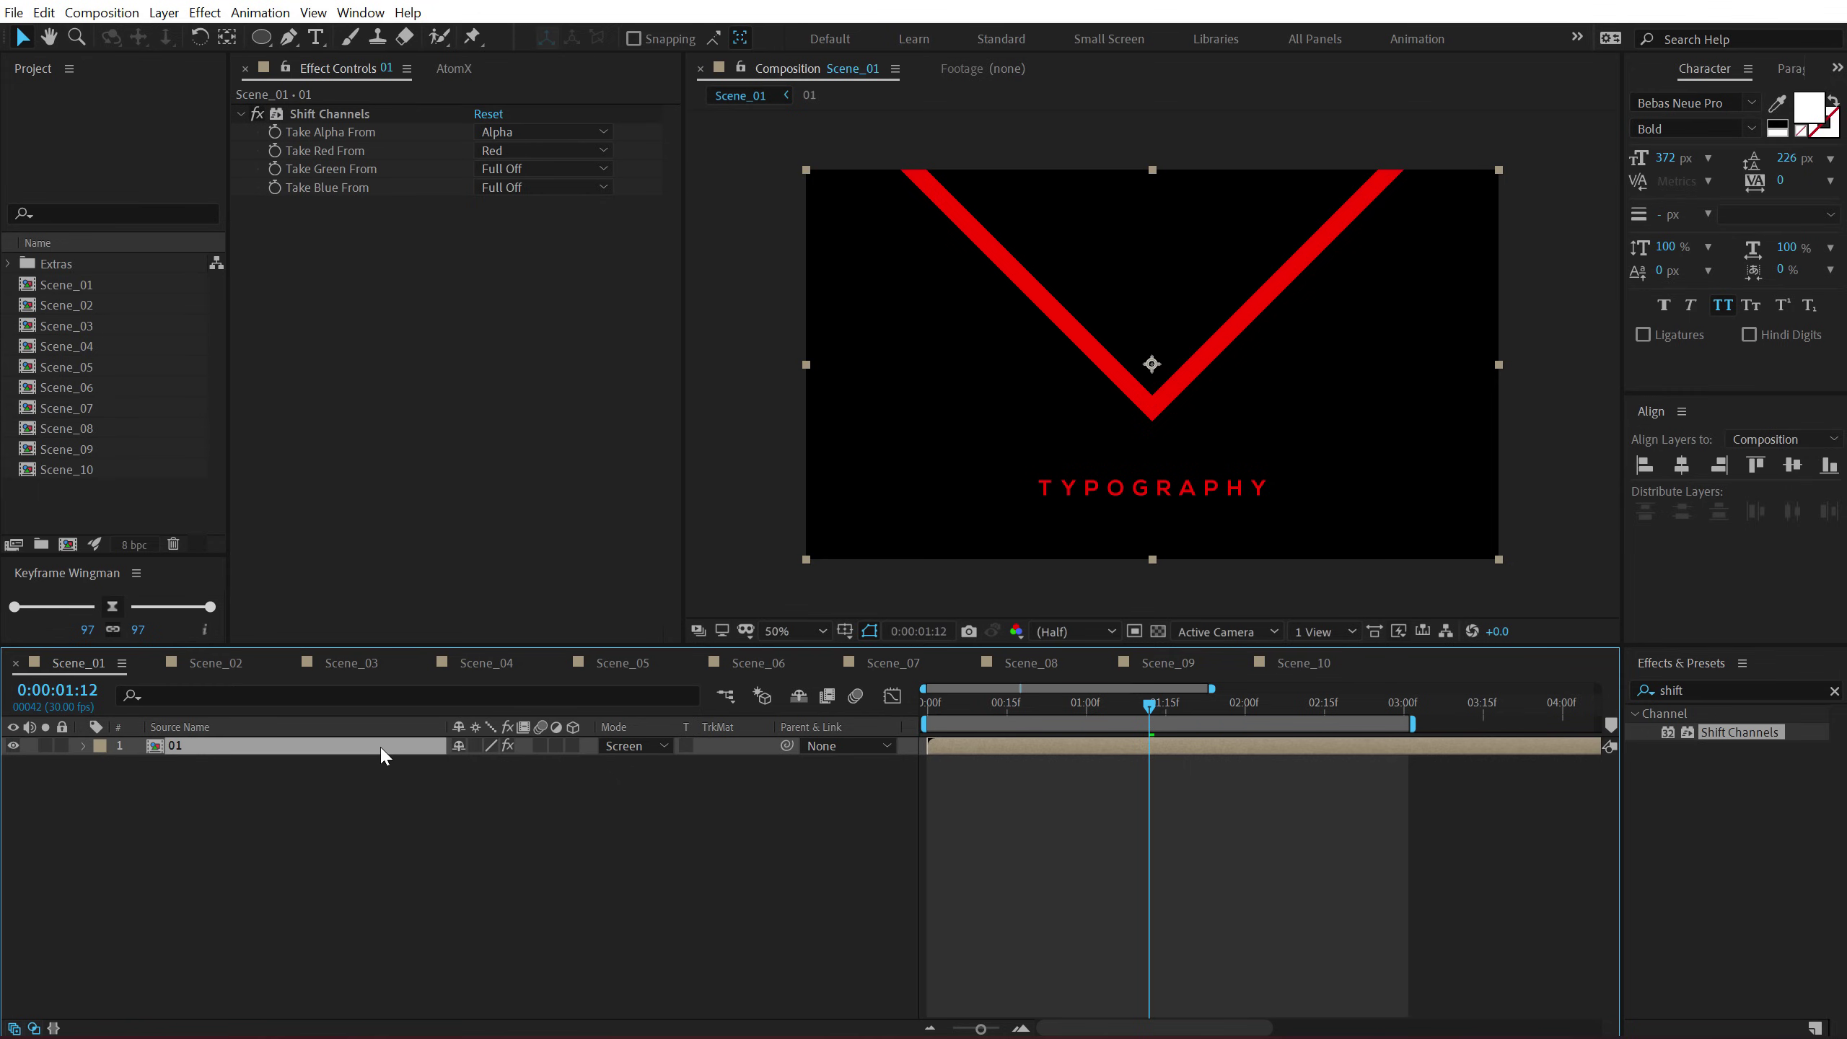
key(ctrl+d)
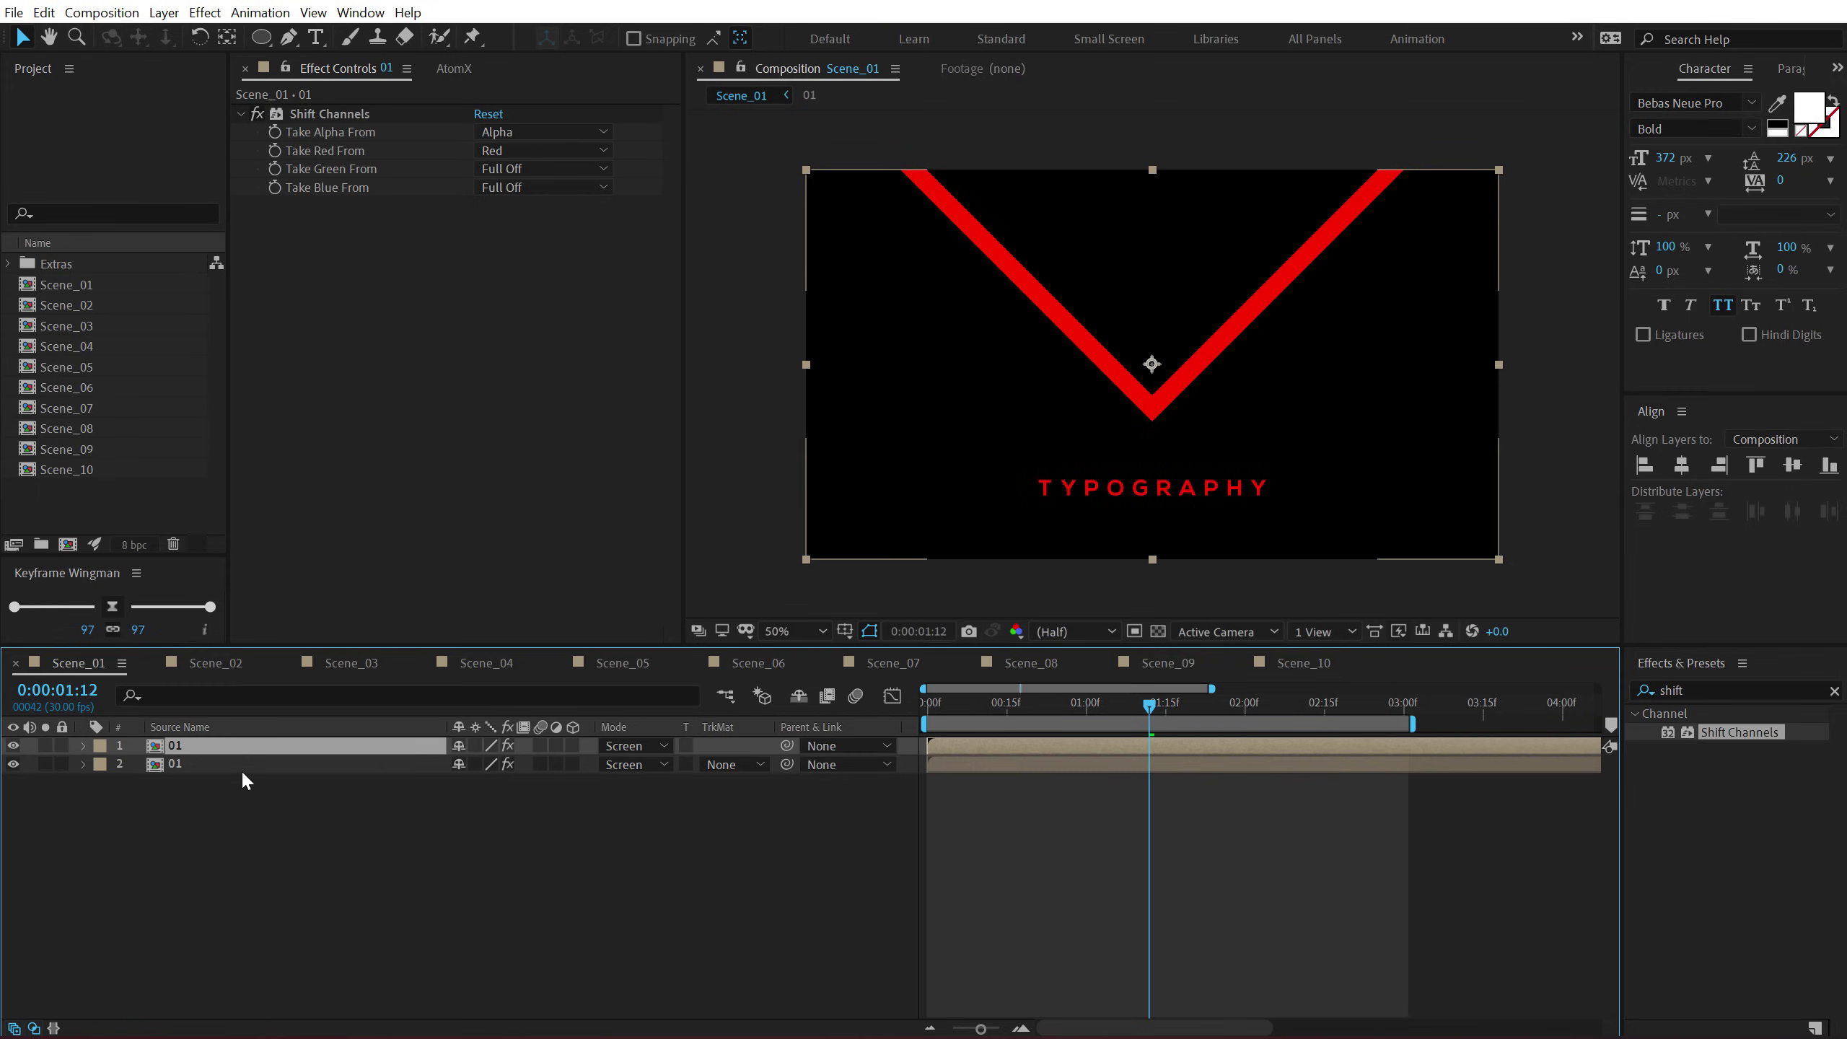
click(269, 766)
click(522, 151)
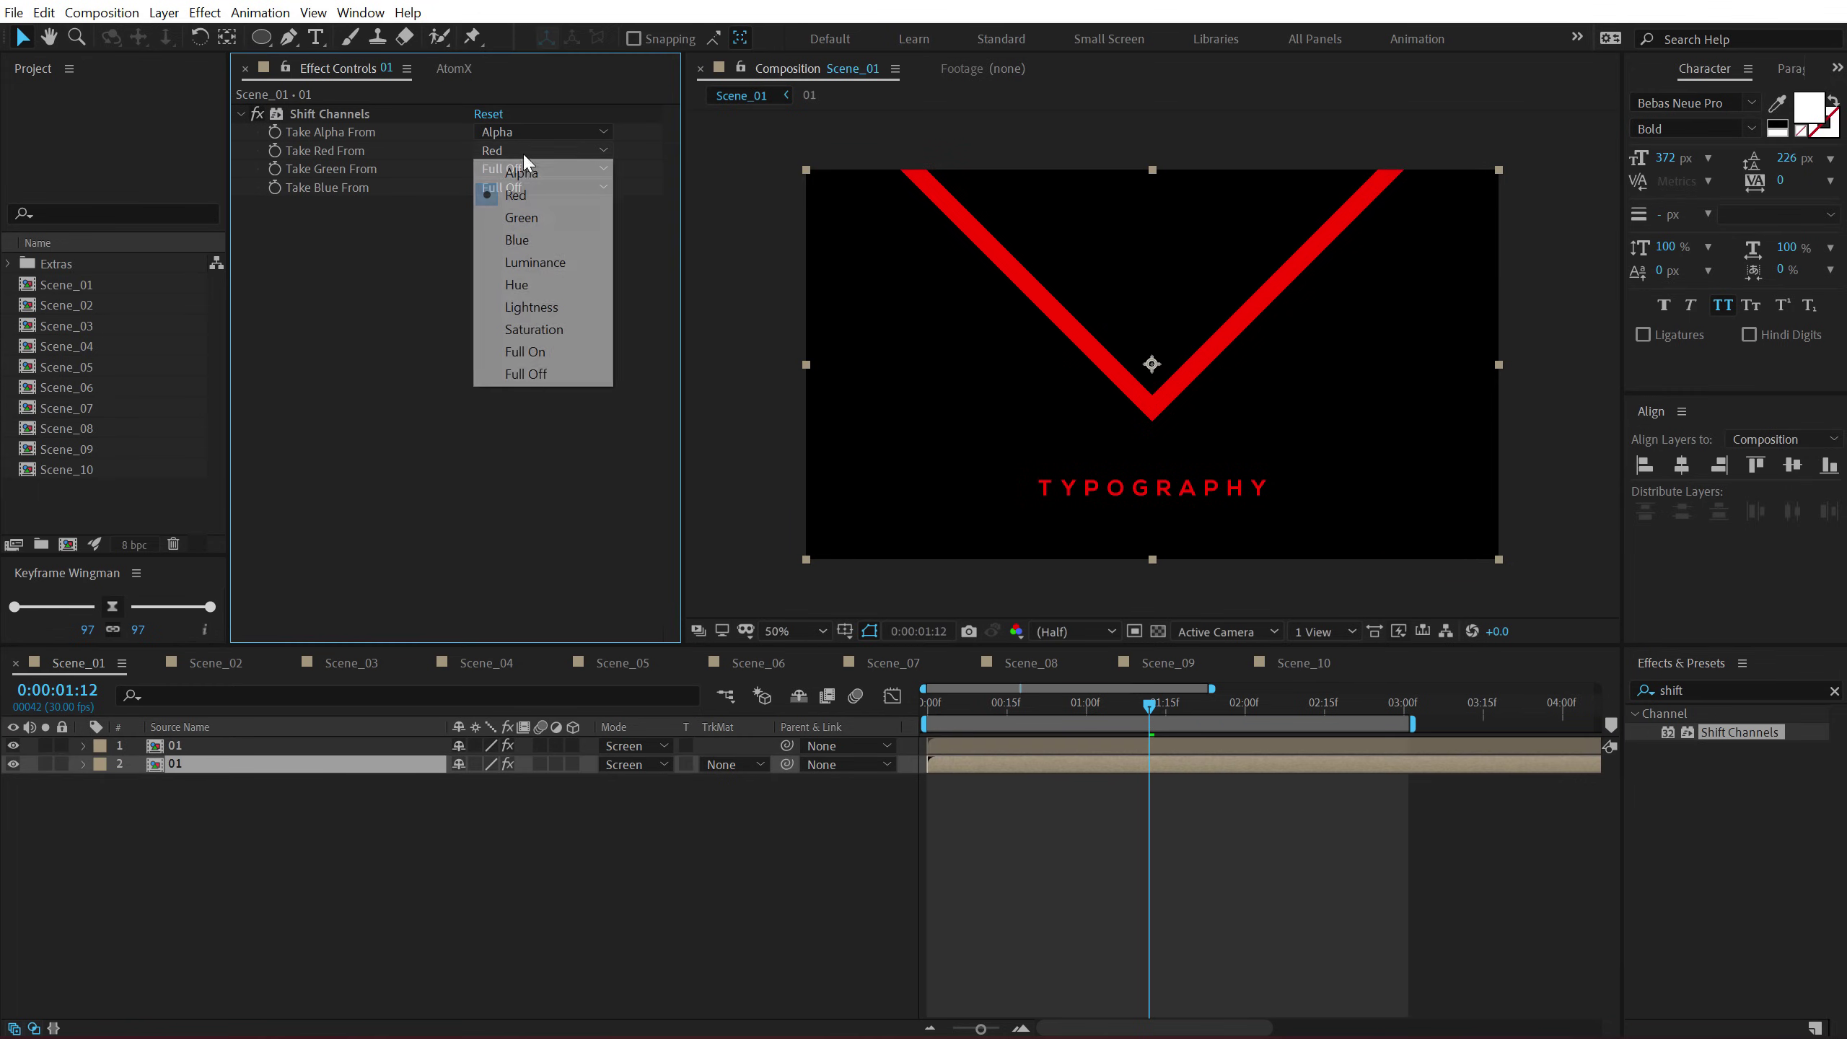
click(525, 372)
click(517, 168)
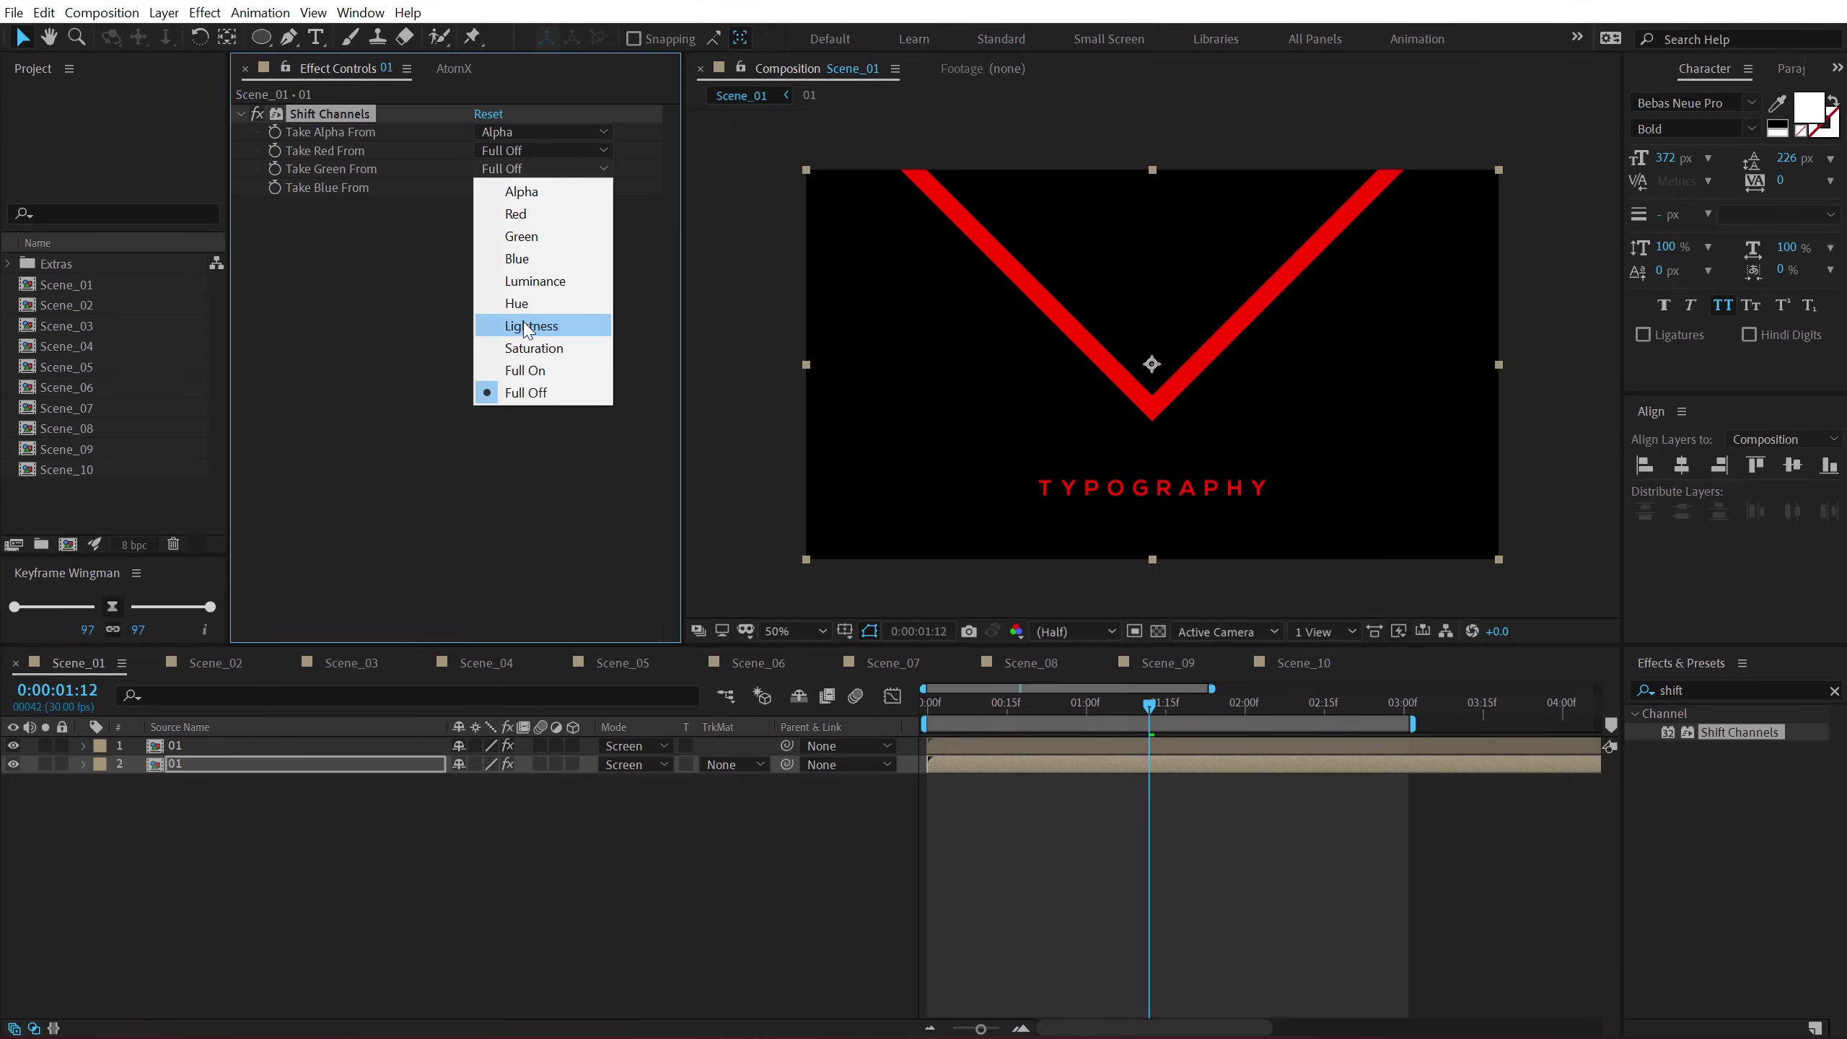
click(522, 236)
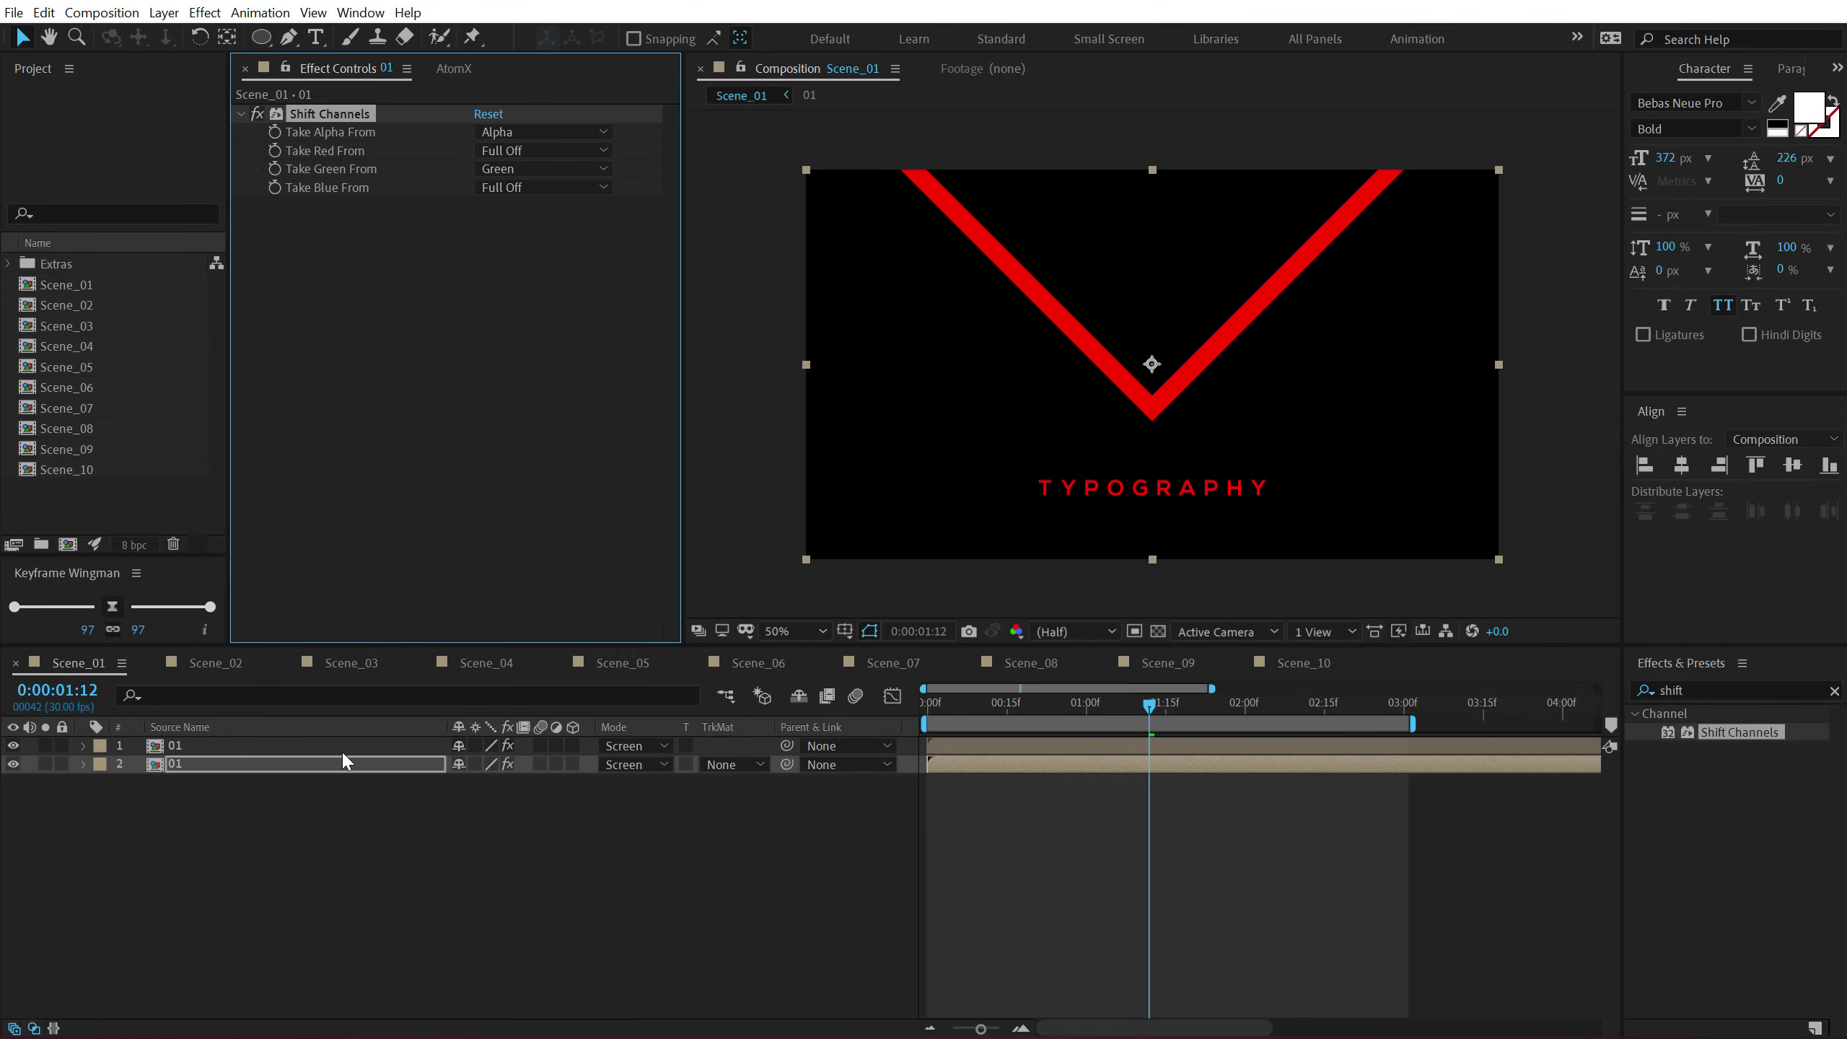
Duplicate the green-only layer and make the lowest copy blue-only, with Take Green From at Full Off and Take Blue From at Blue.
click(333, 762)
key(ctrl+d)
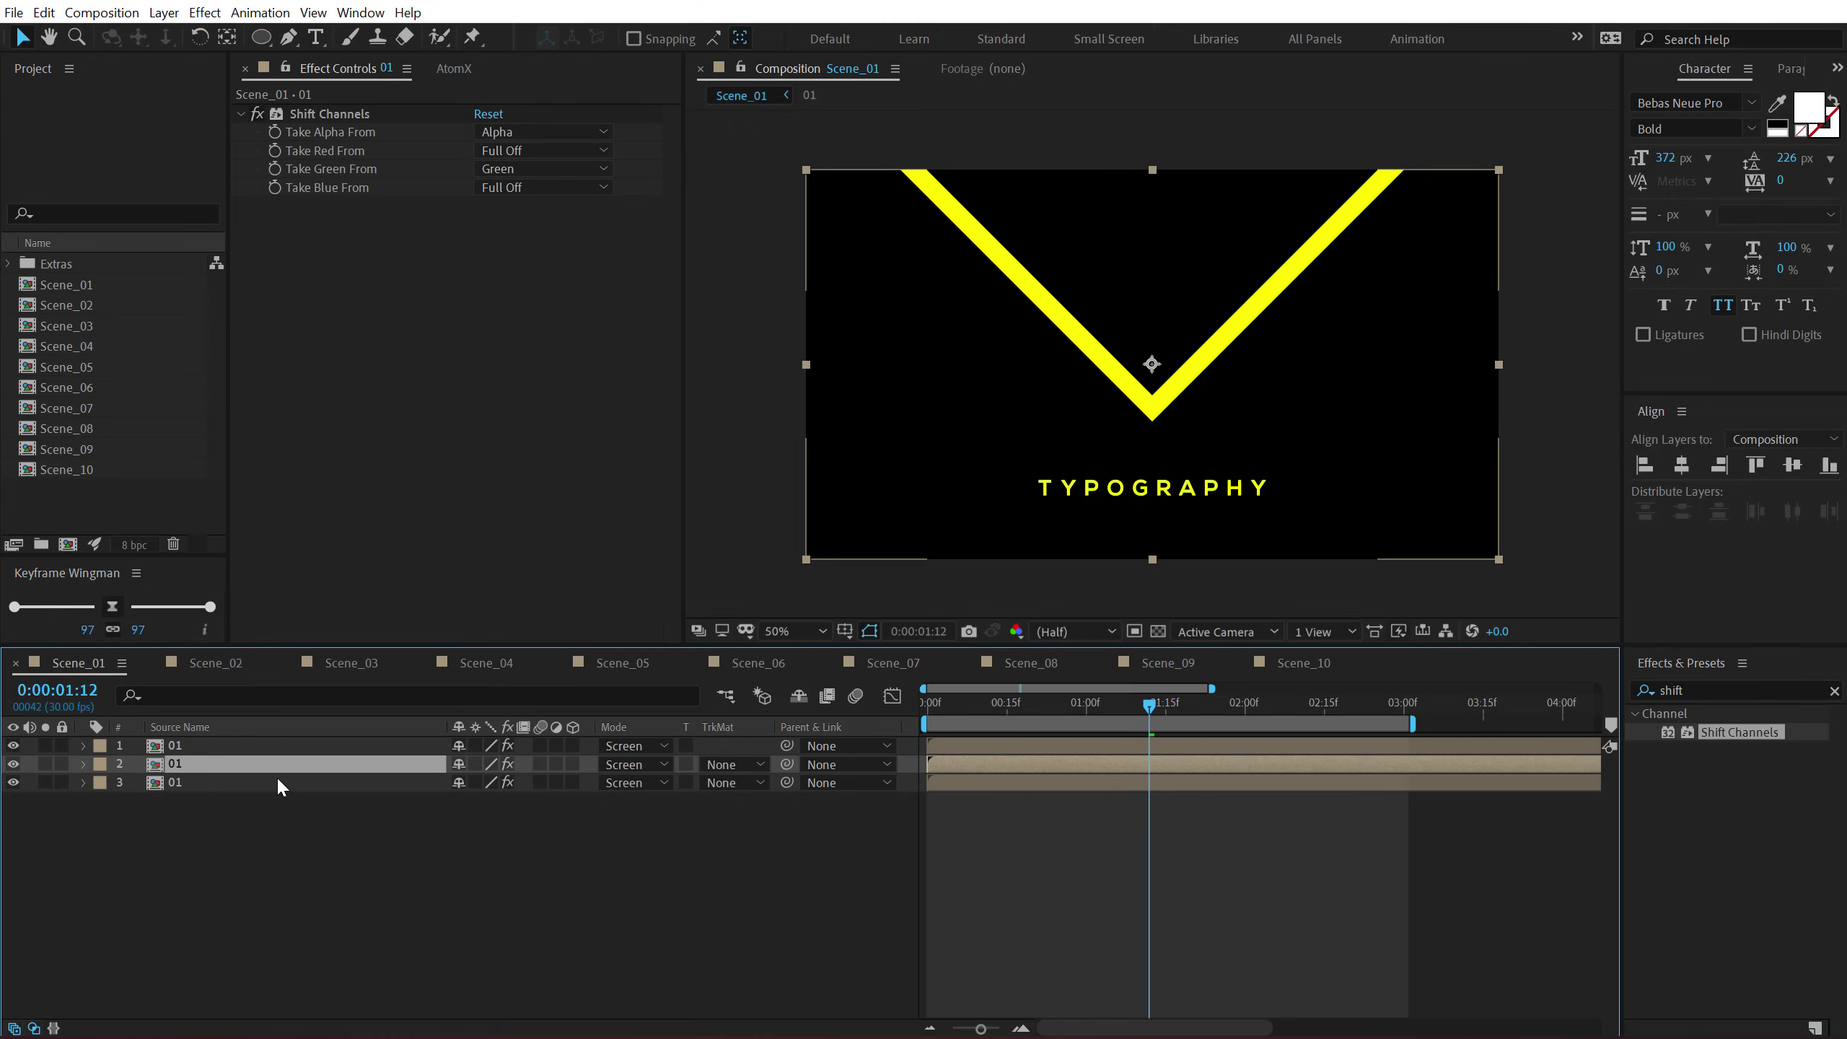
click(277, 782)
click(536, 164)
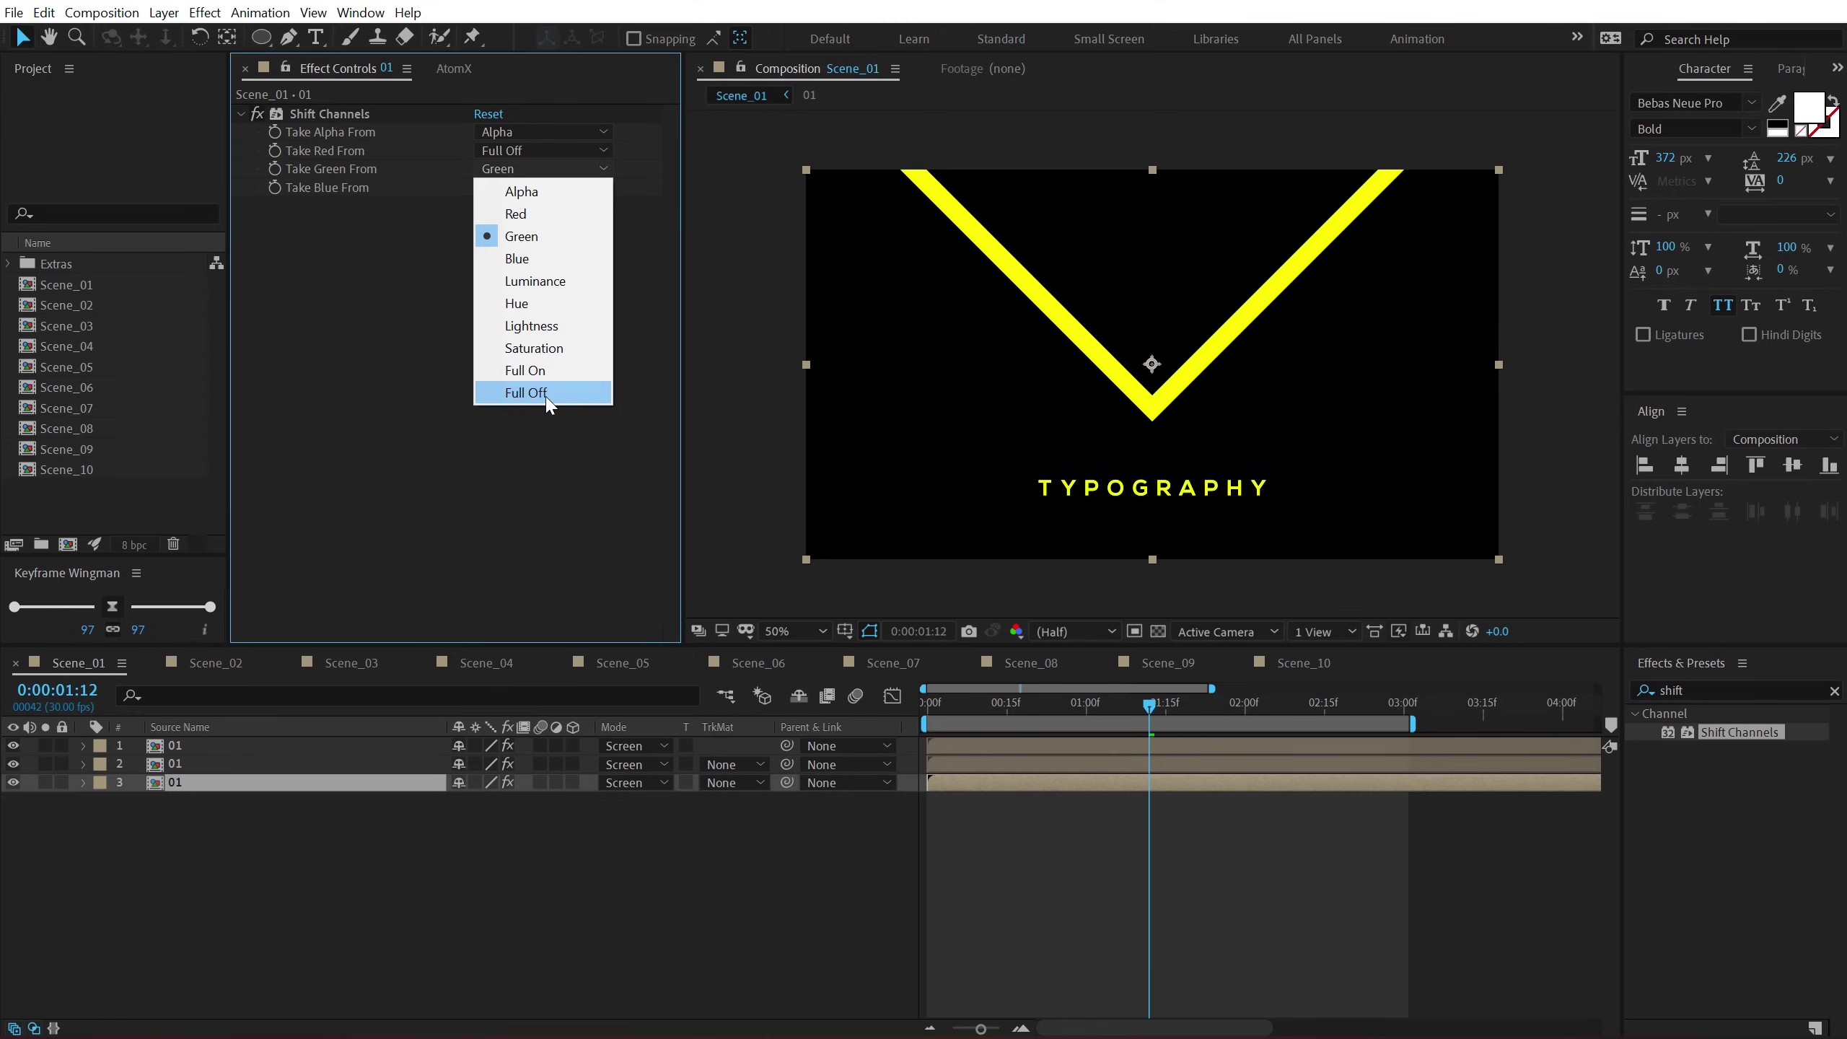
click(551, 396)
click(511, 187)
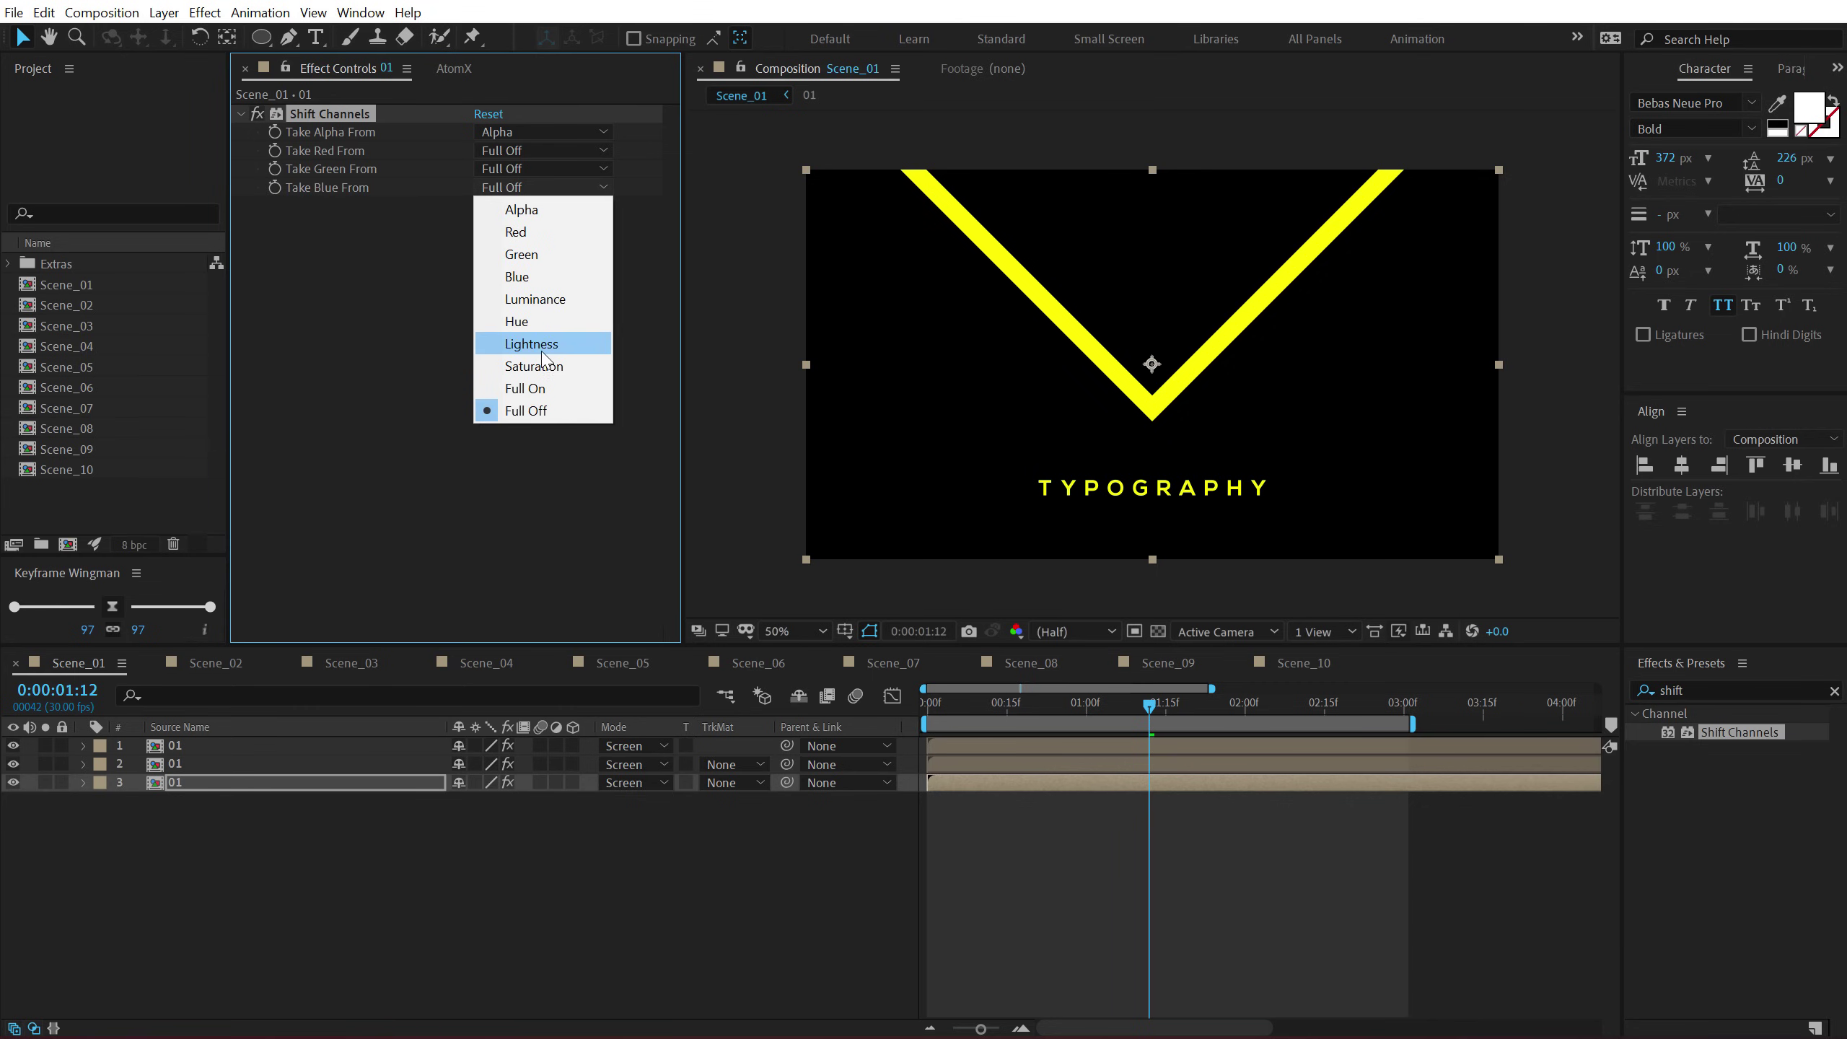
click(530, 275)
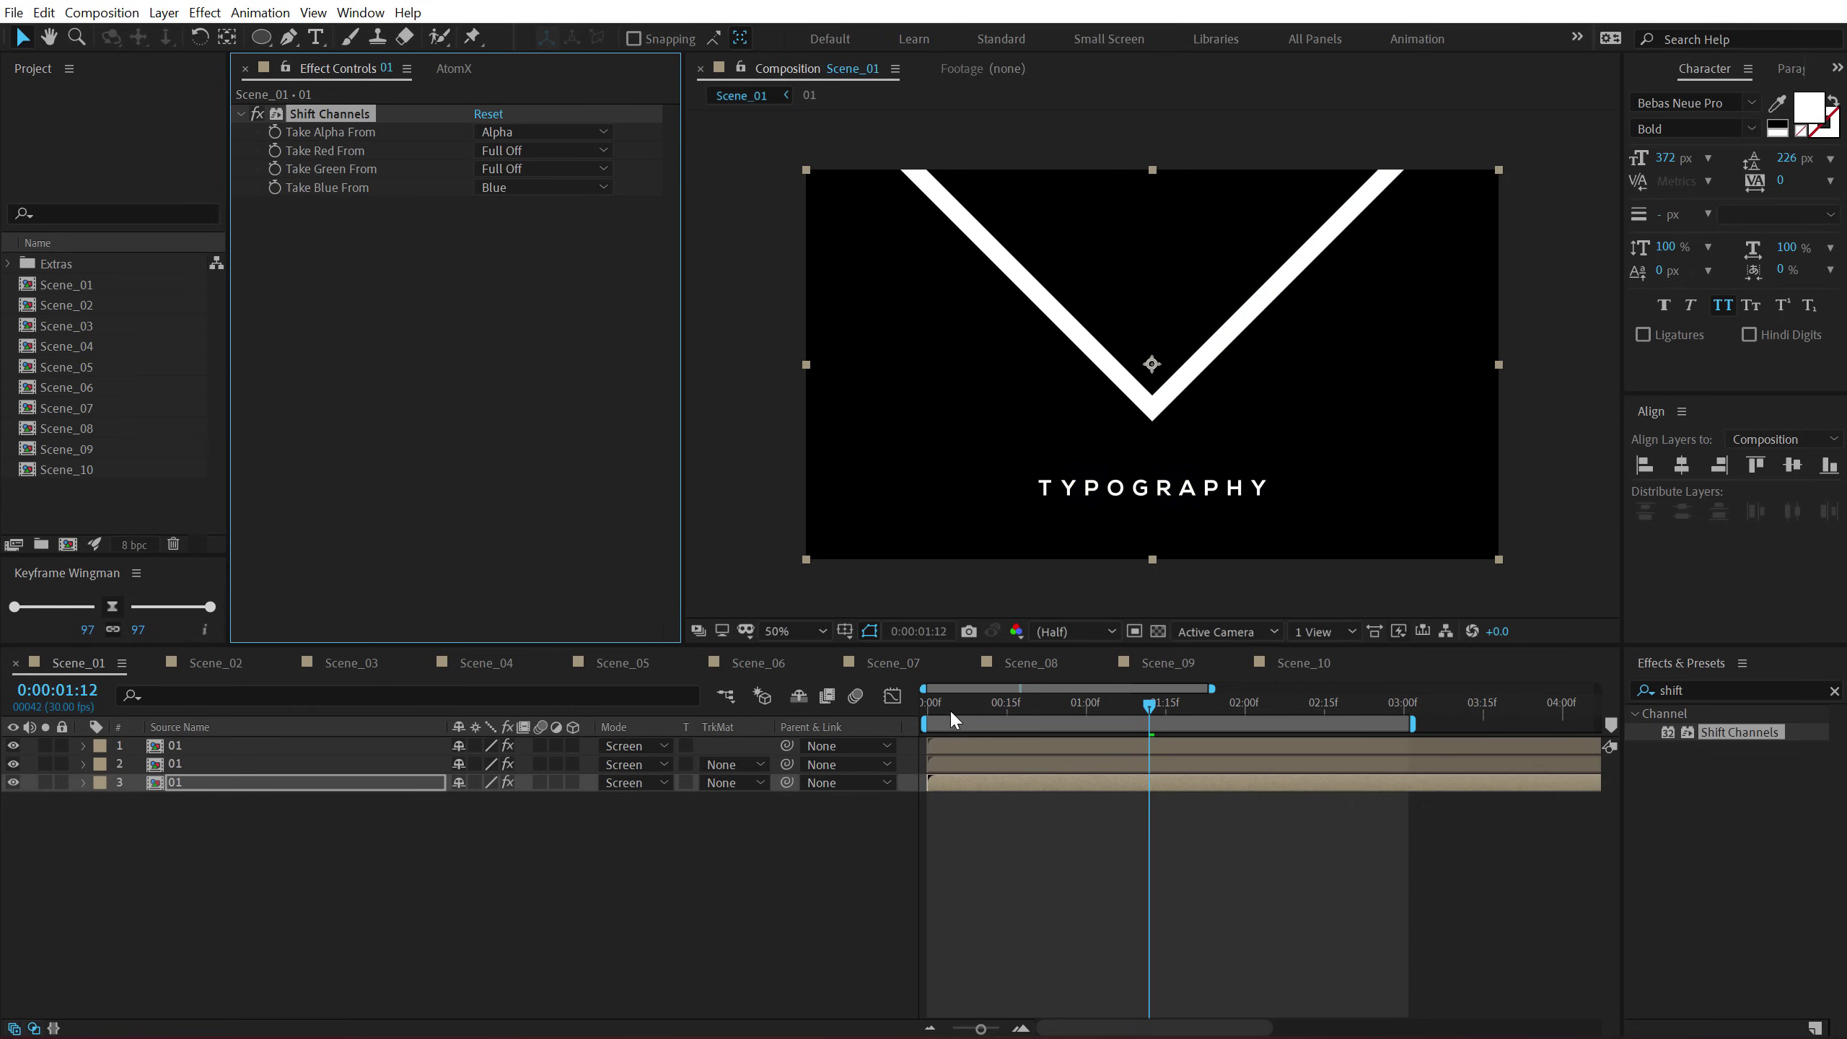
Offset the green and red layers slightly later in time so the three channel copies start staggered, and preview from the beginning.
click(945, 760)
drag(945, 760, 952, 742)
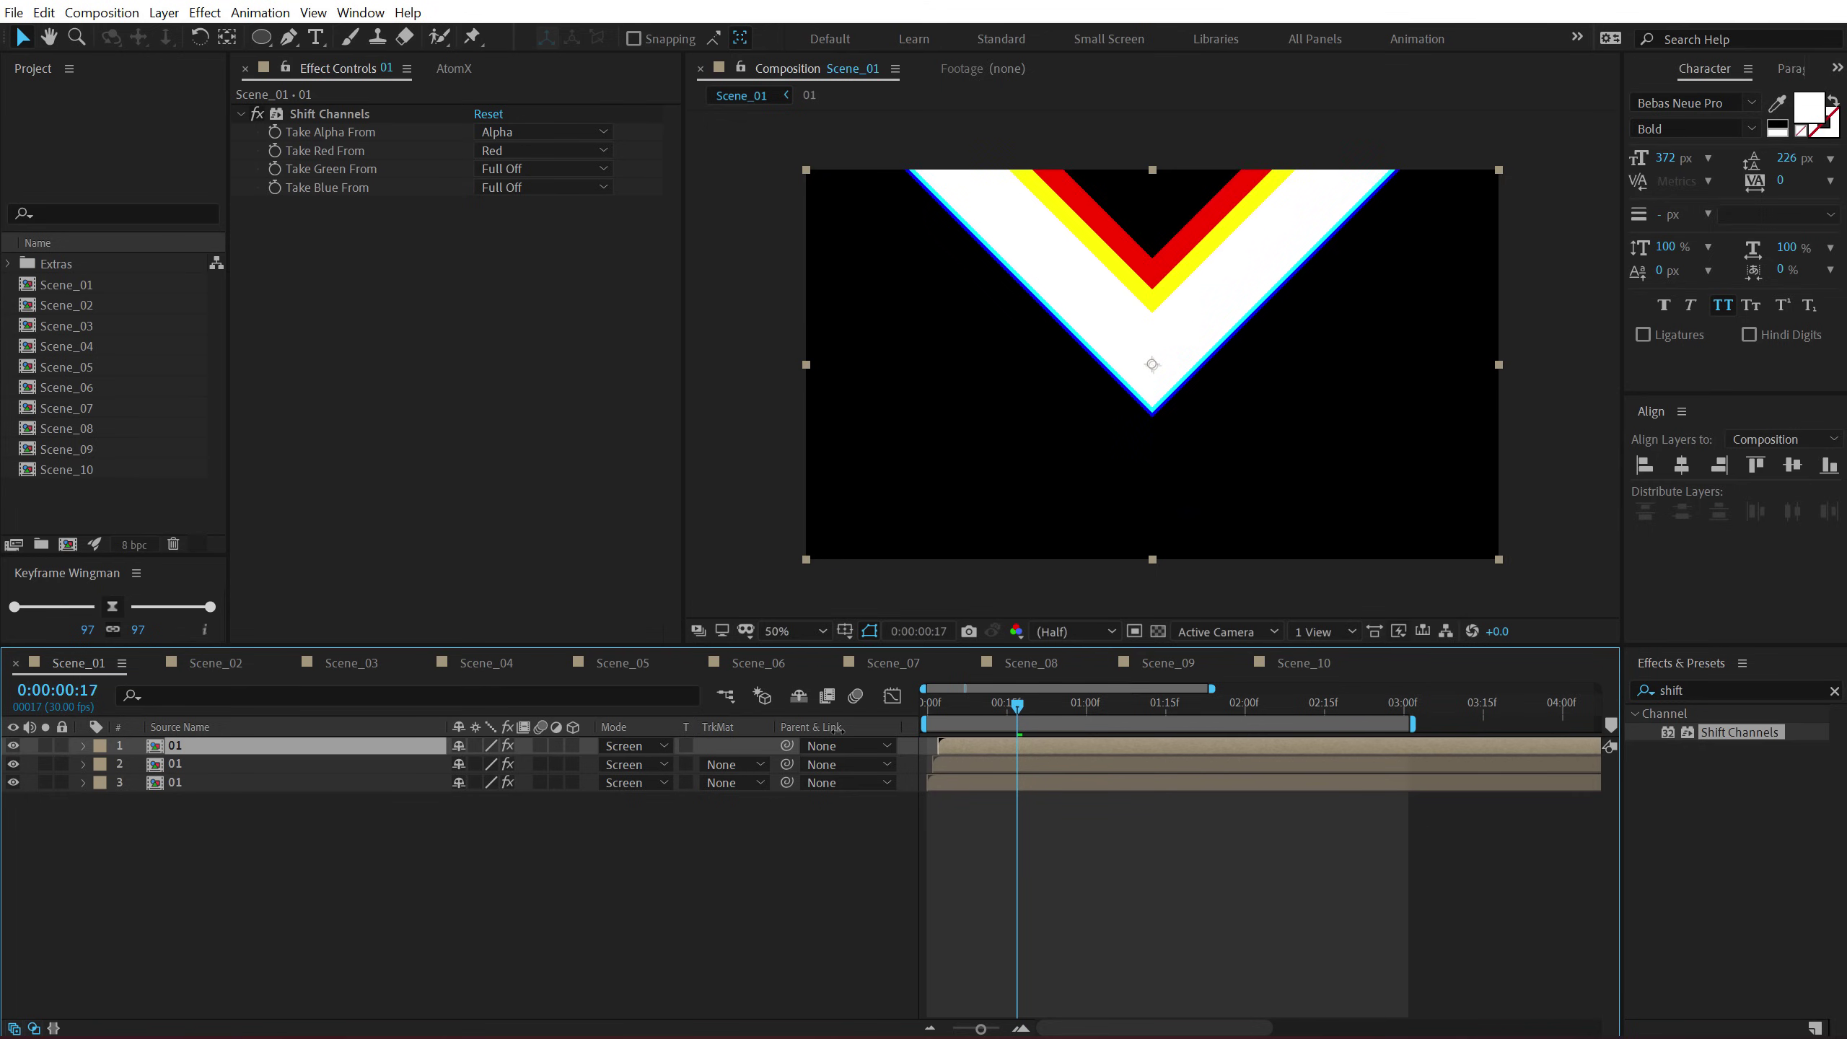
click(925, 714)
key(space)
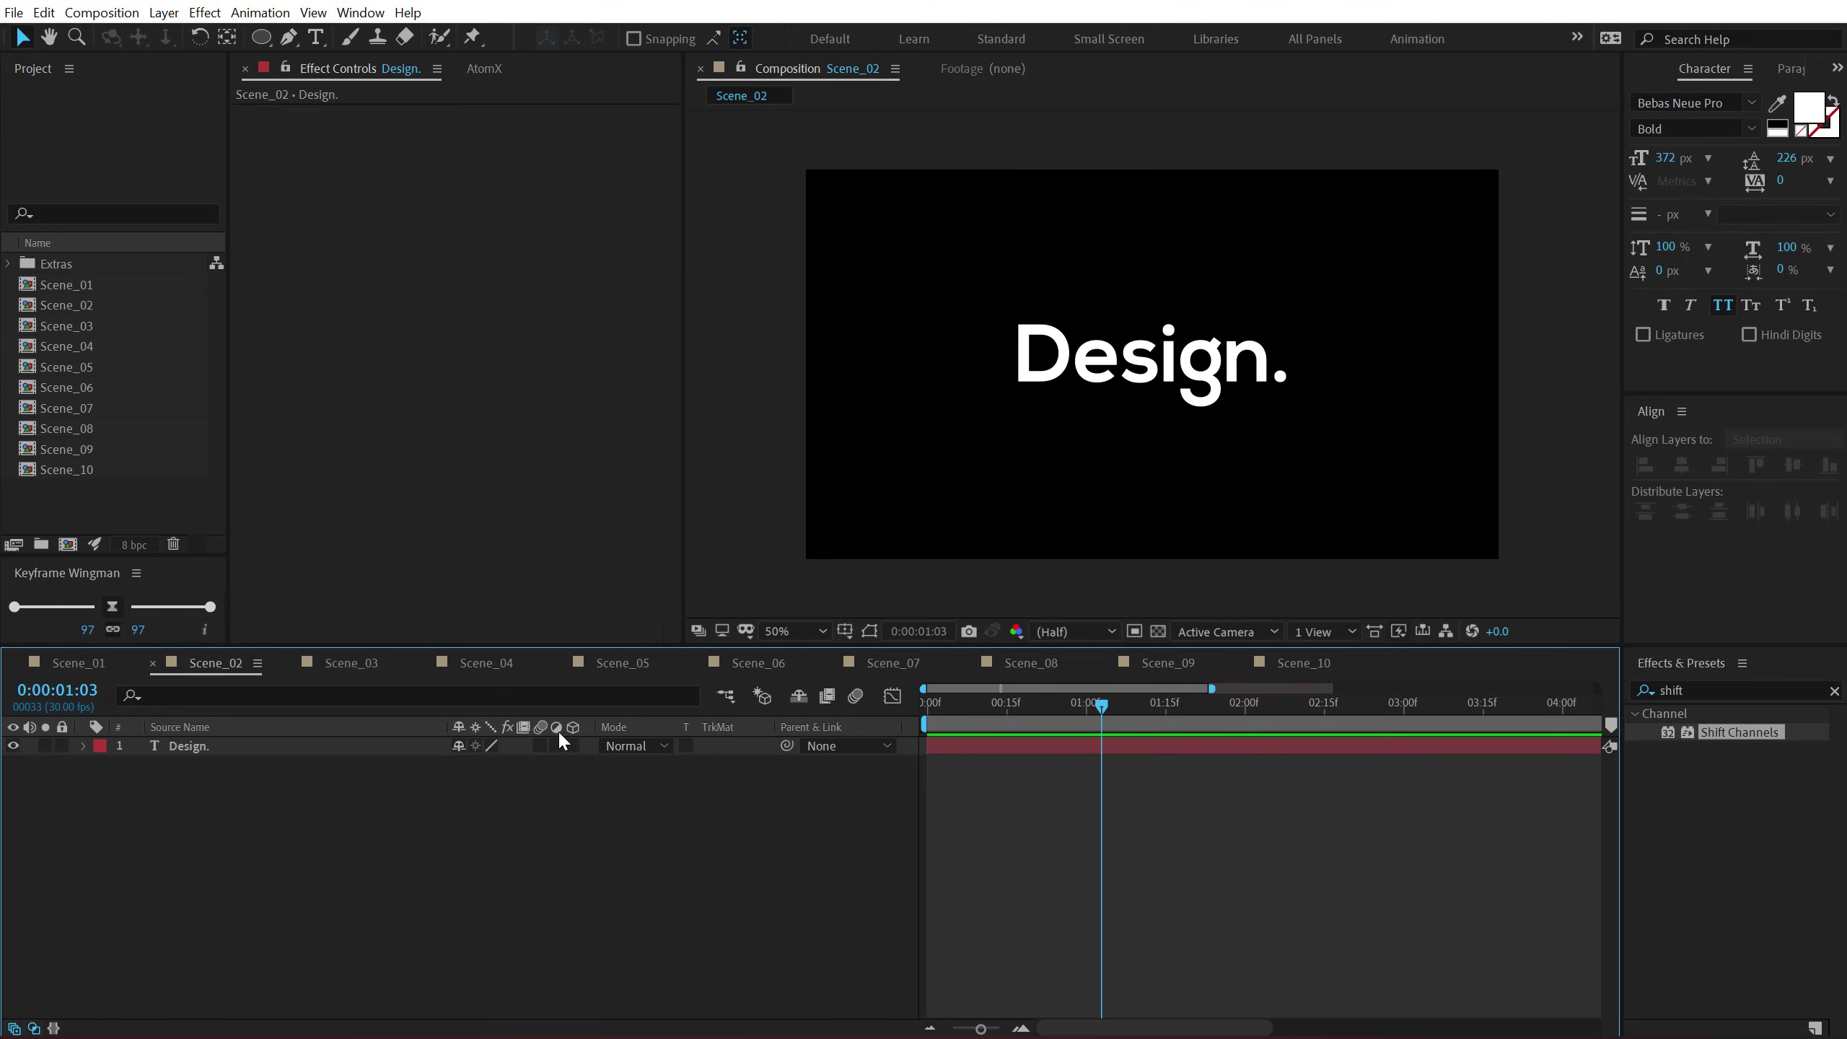
Create masks from the "Design." text layer in Scene_02.
click(206, 746)
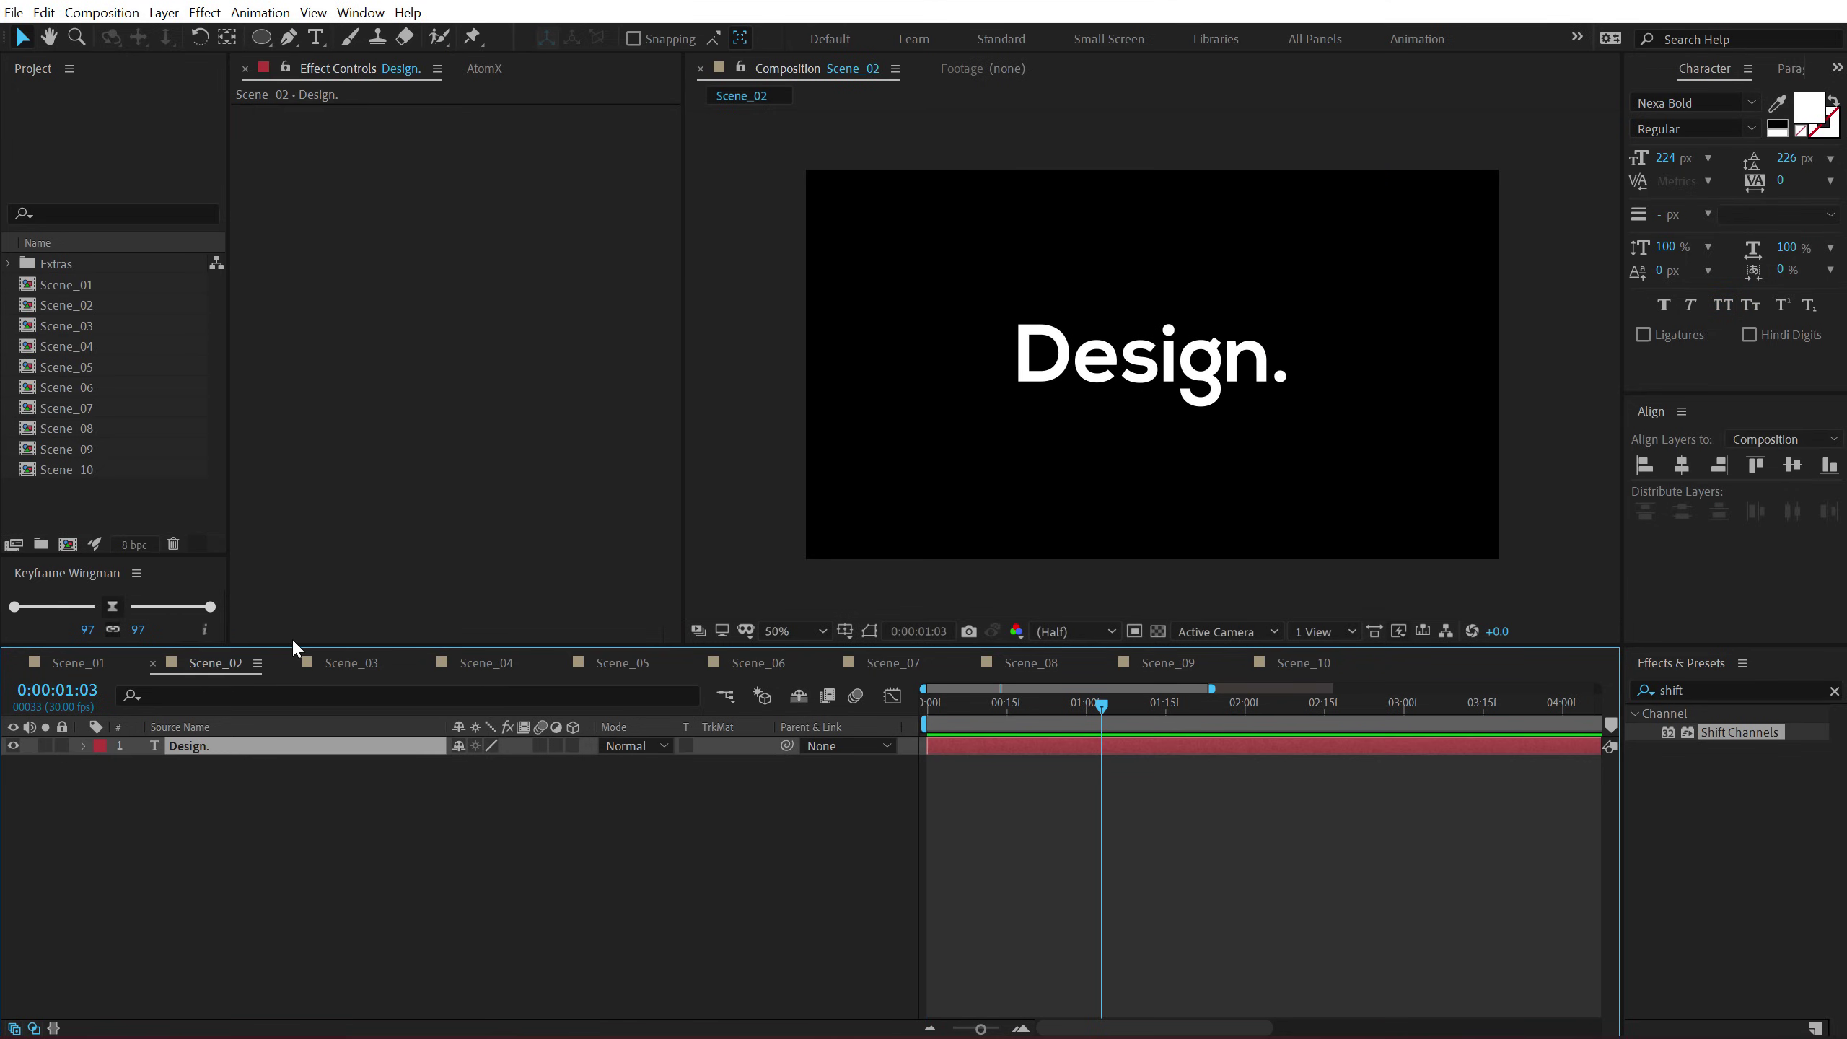
right_click(269, 752)
mouse_move(472, 590)
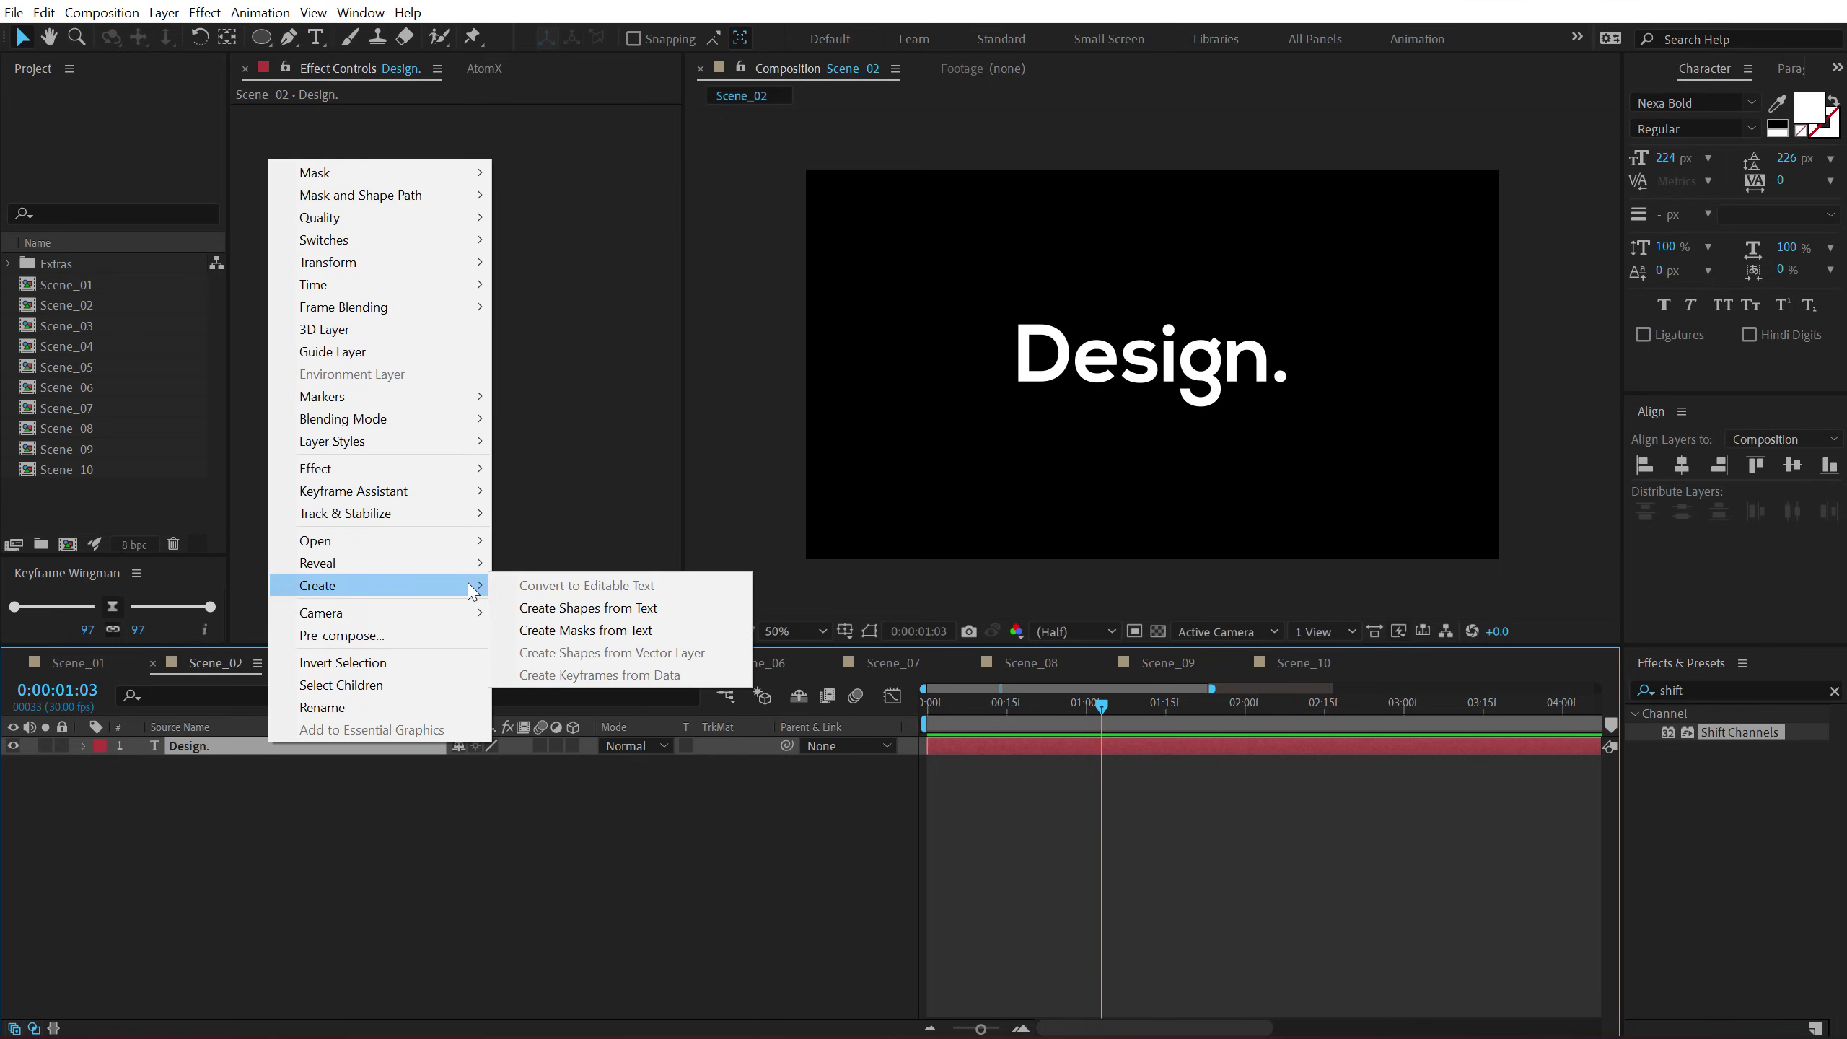
click(621, 633)
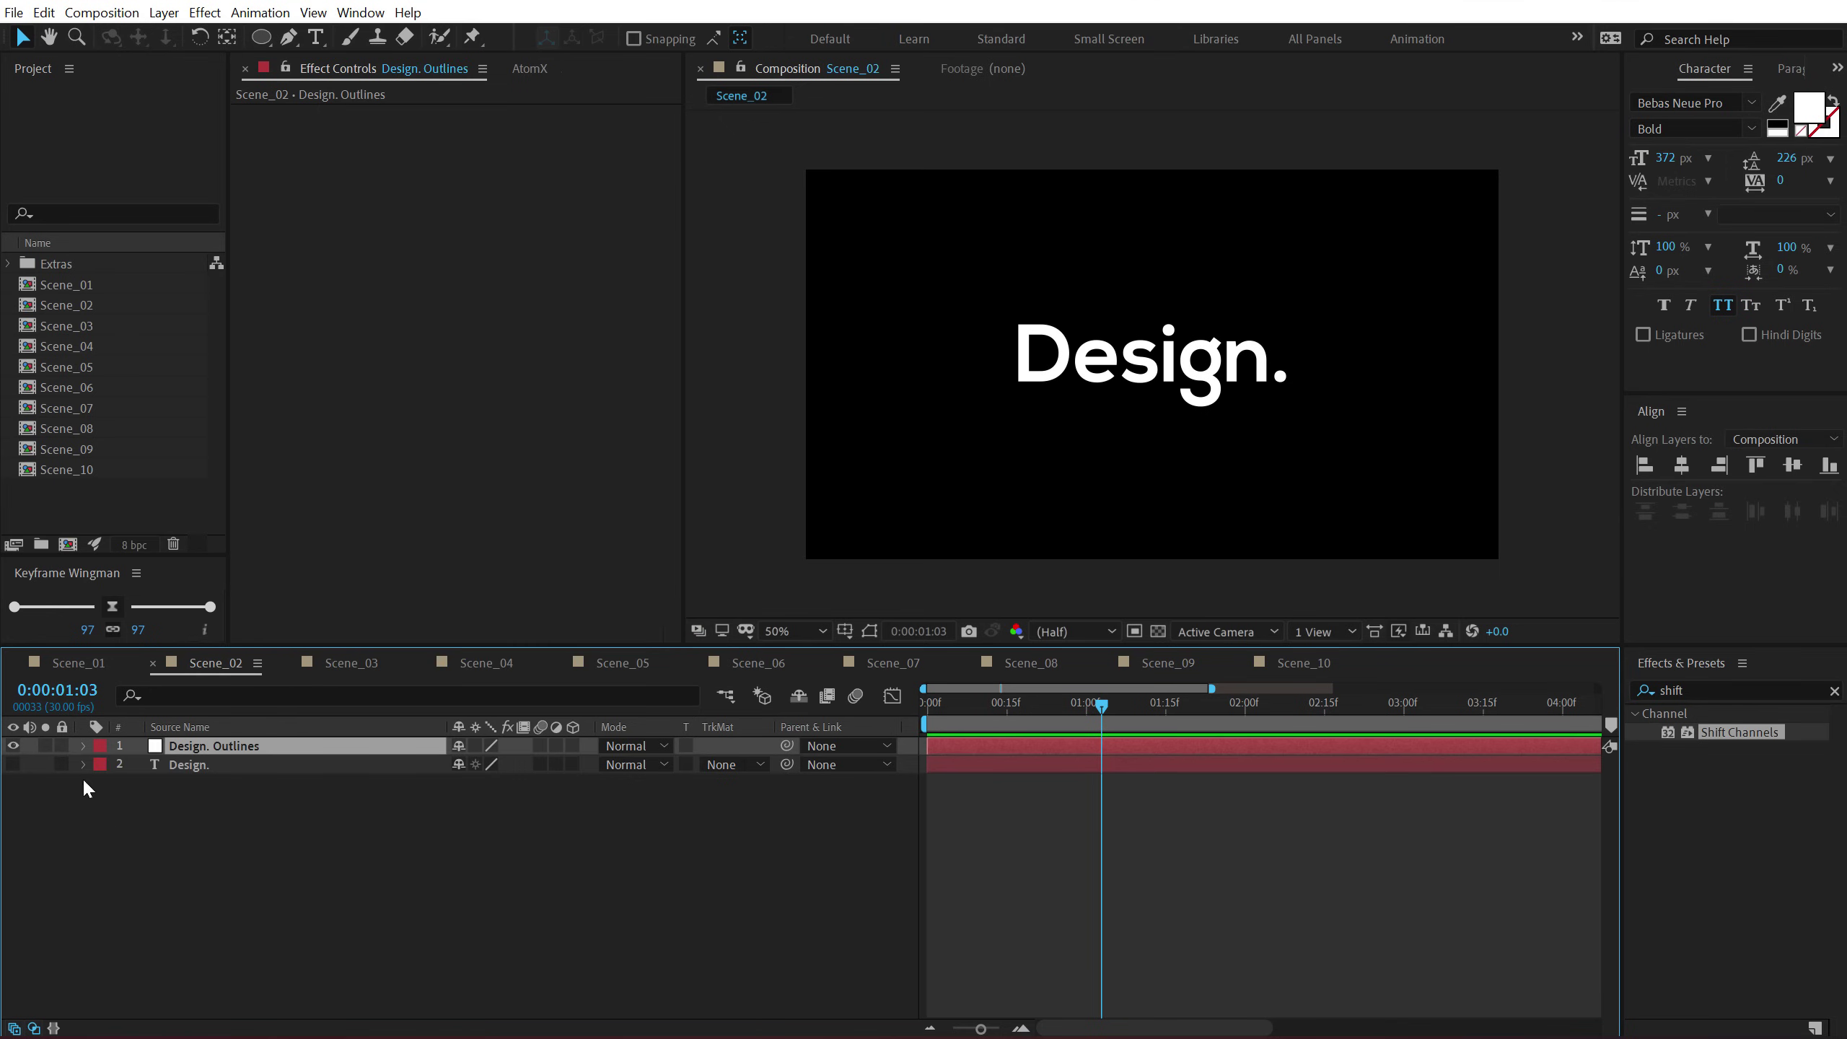
Find the Stroke effect and apply it to the Design. Outlines layer.
click(1699, 688)
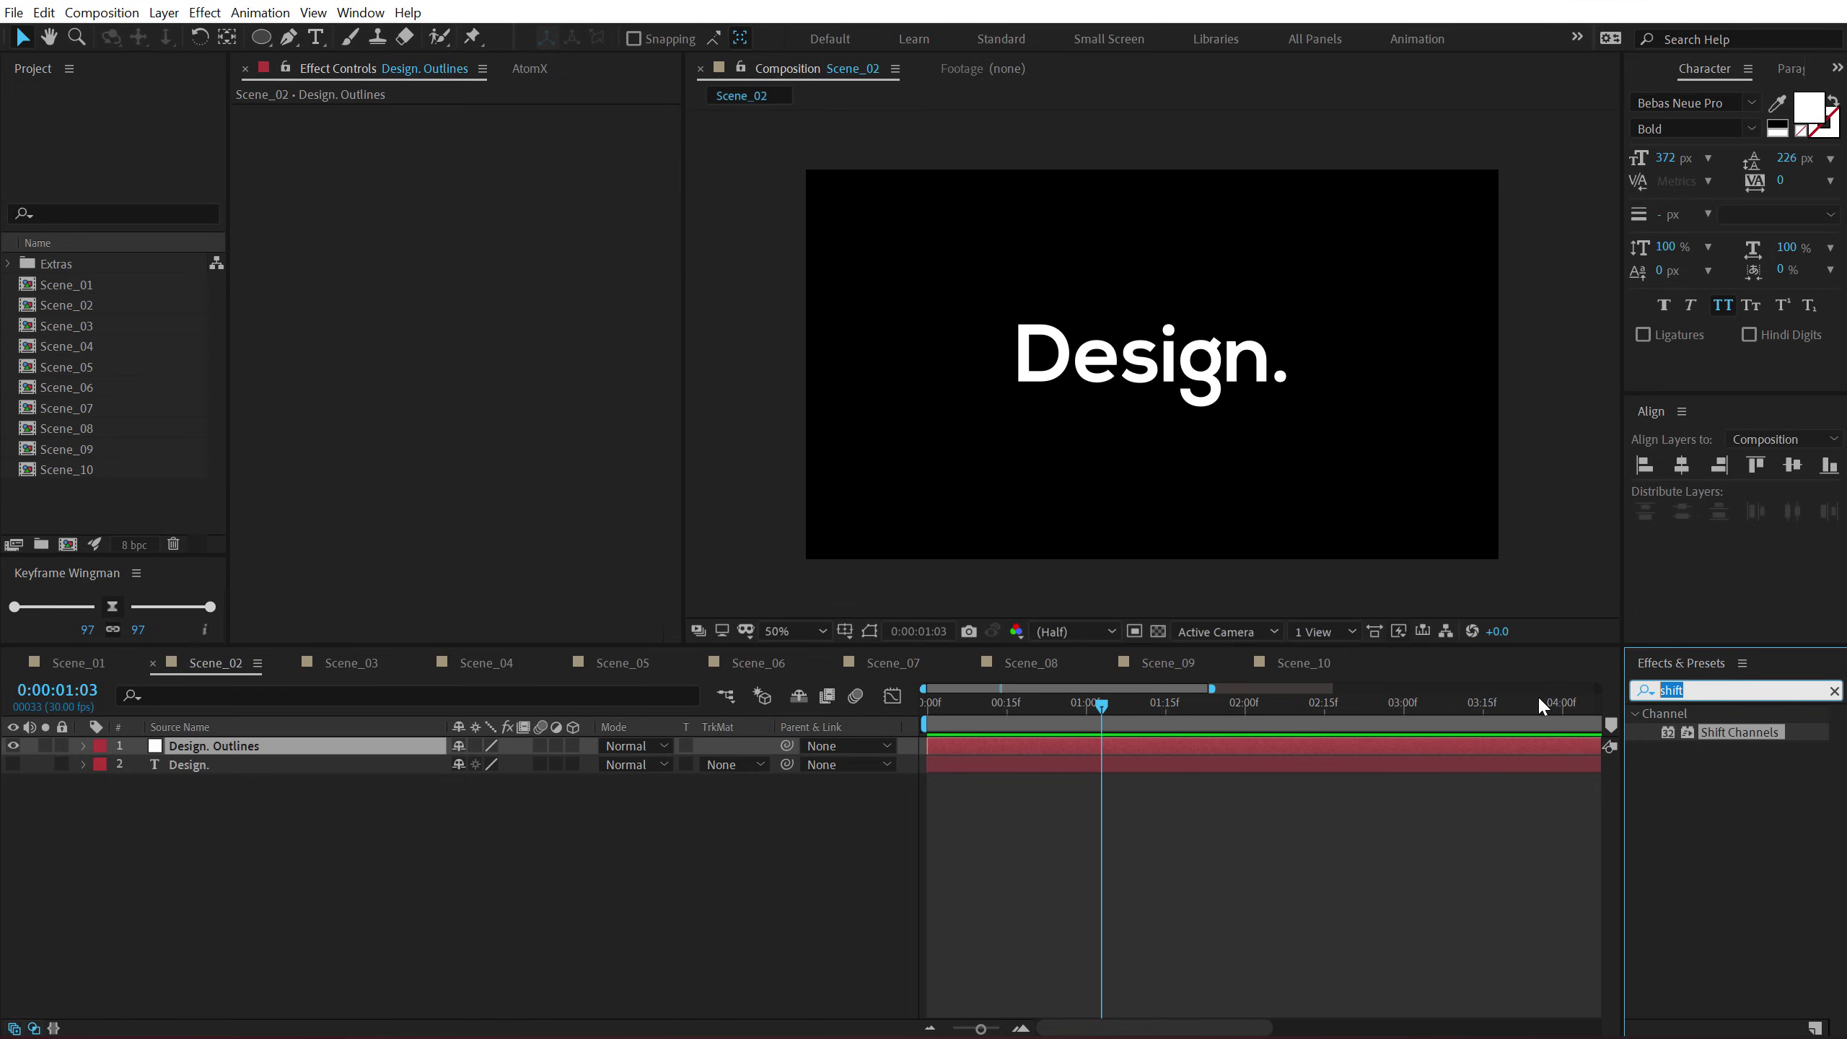
text(stroke)
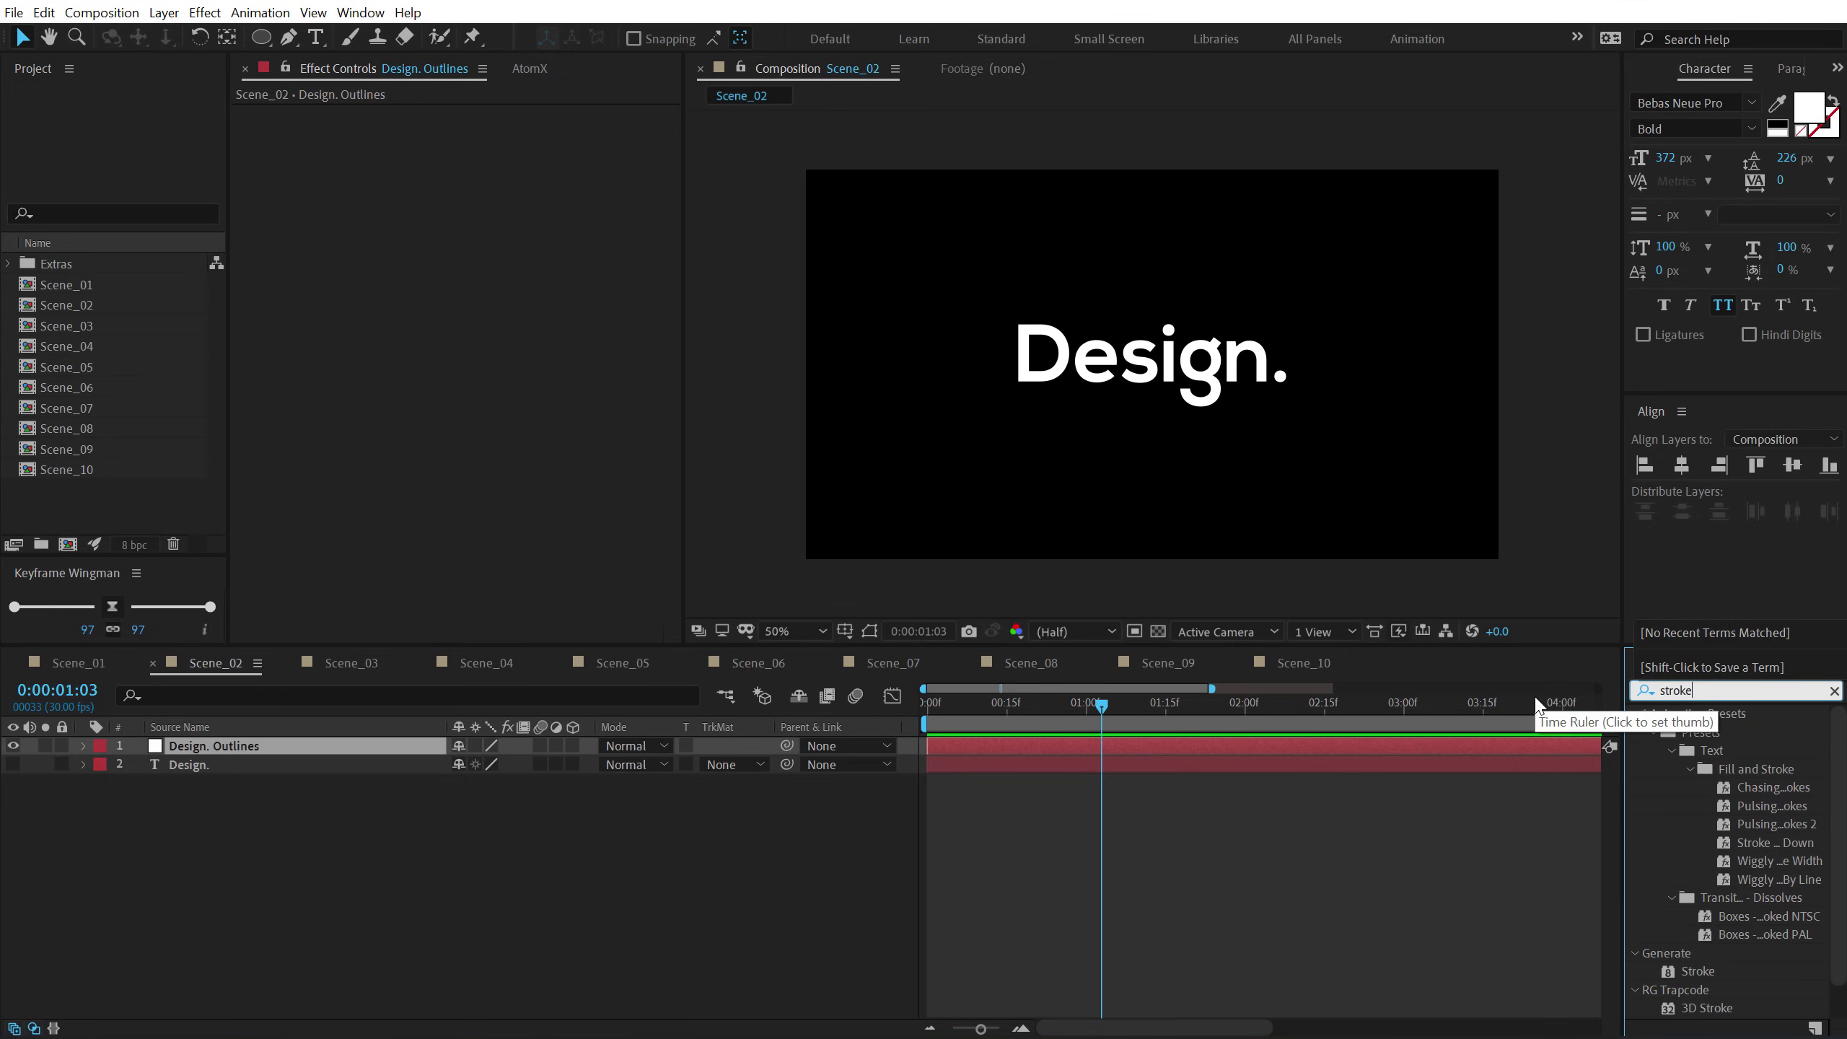
scroll(1633, 838, down, 1)
double_click(1691, 938)
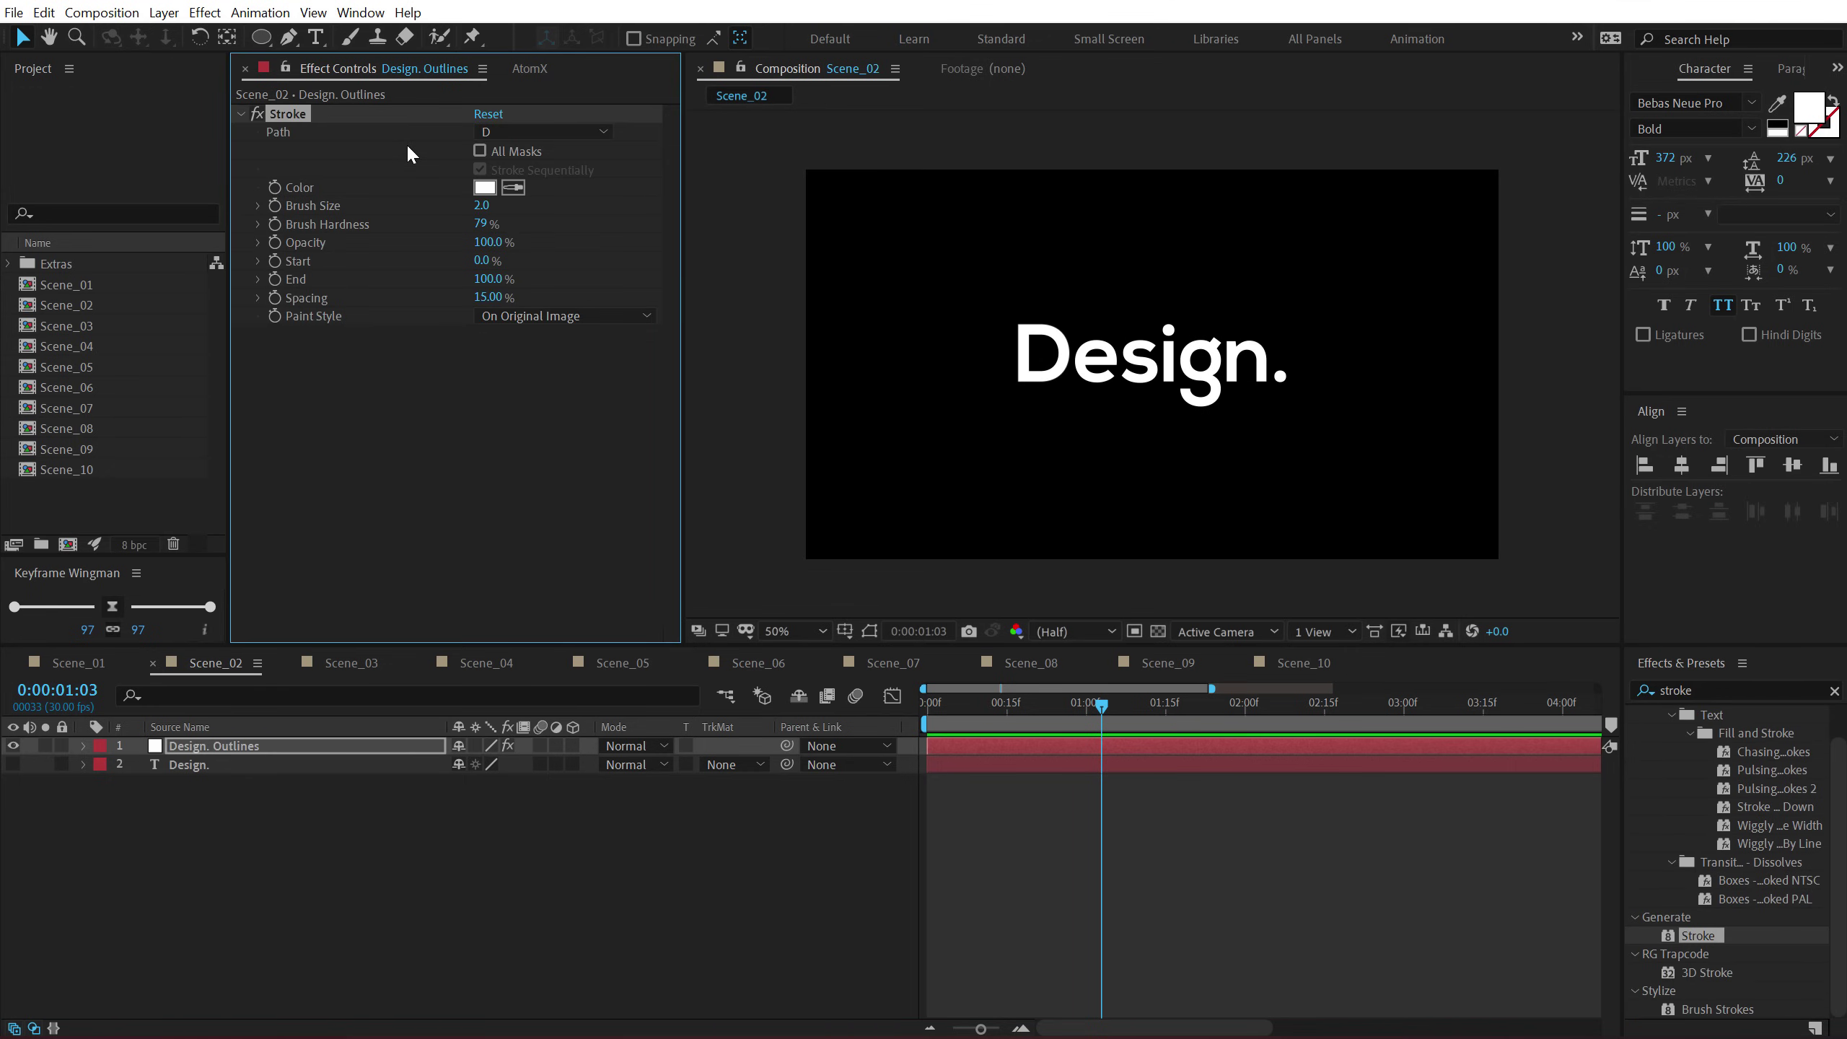
Make the Stroke effect follow all masks, set its Paint Style to On Transparent, and view the composition at 100%.
click(479, 151)
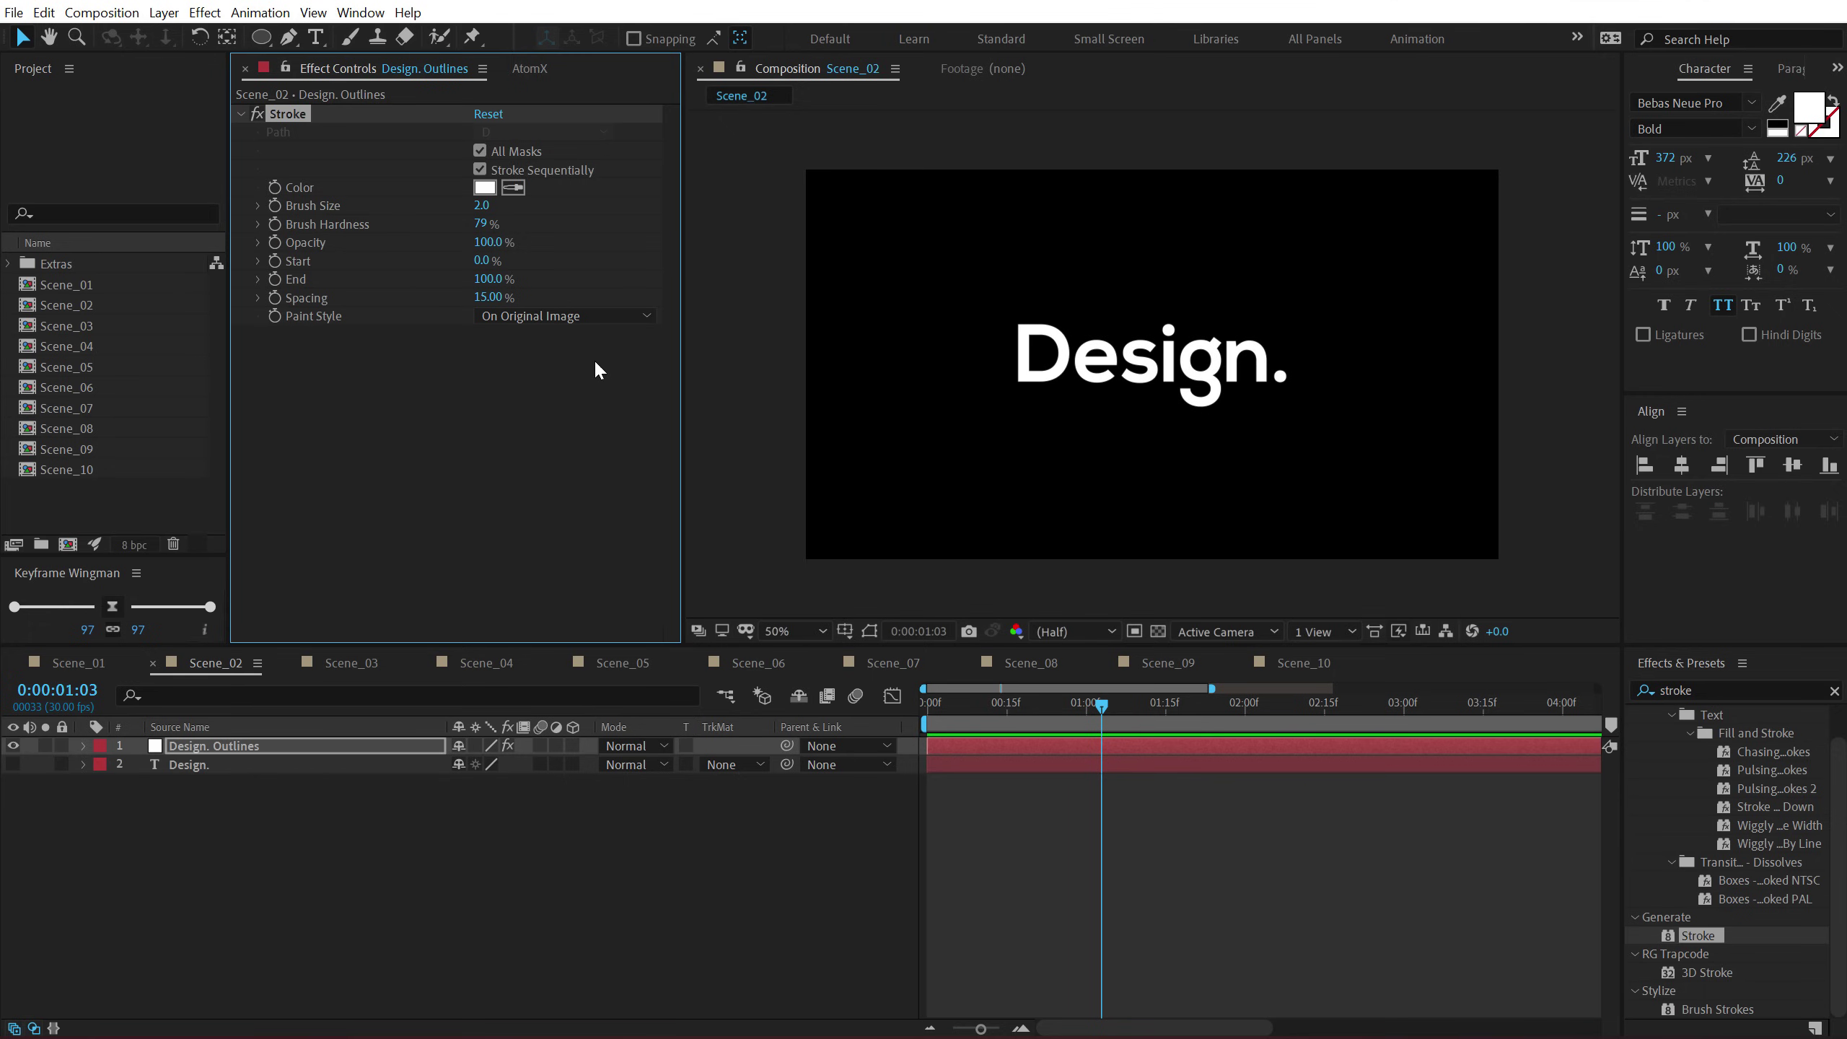
click(535, 322)
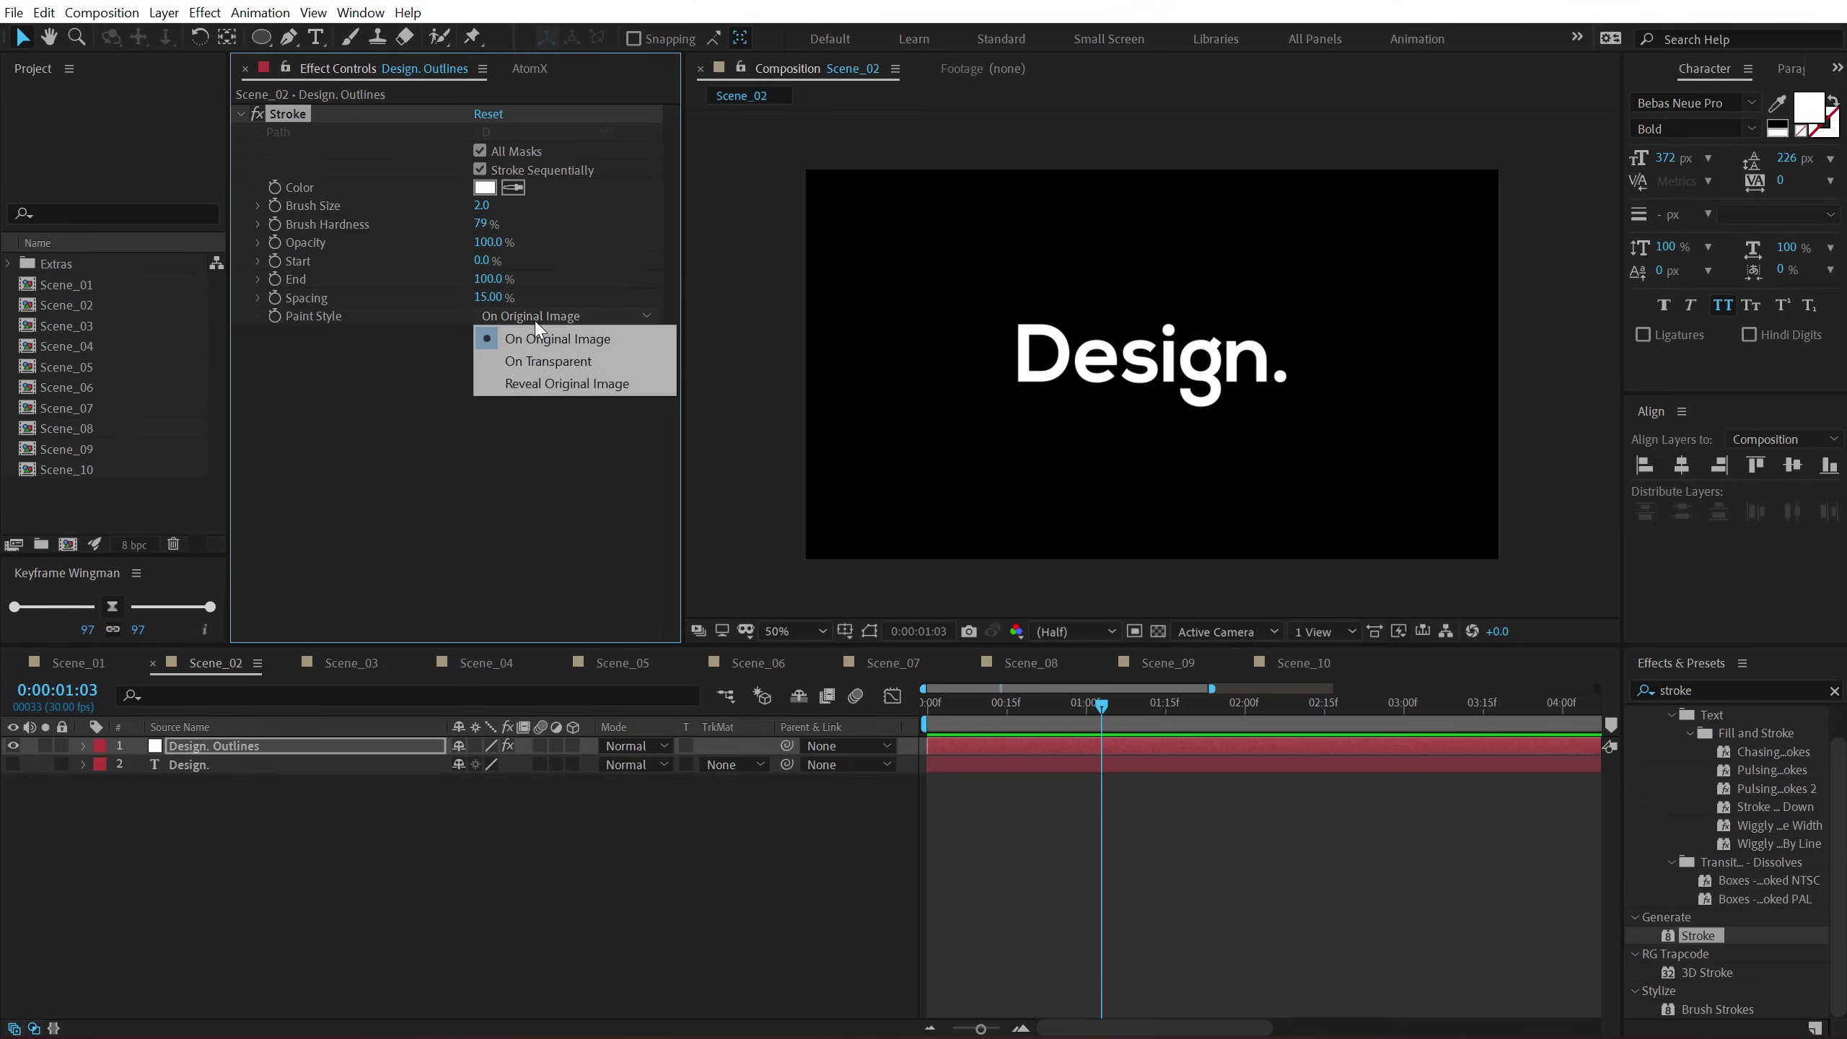
click(535, 365)
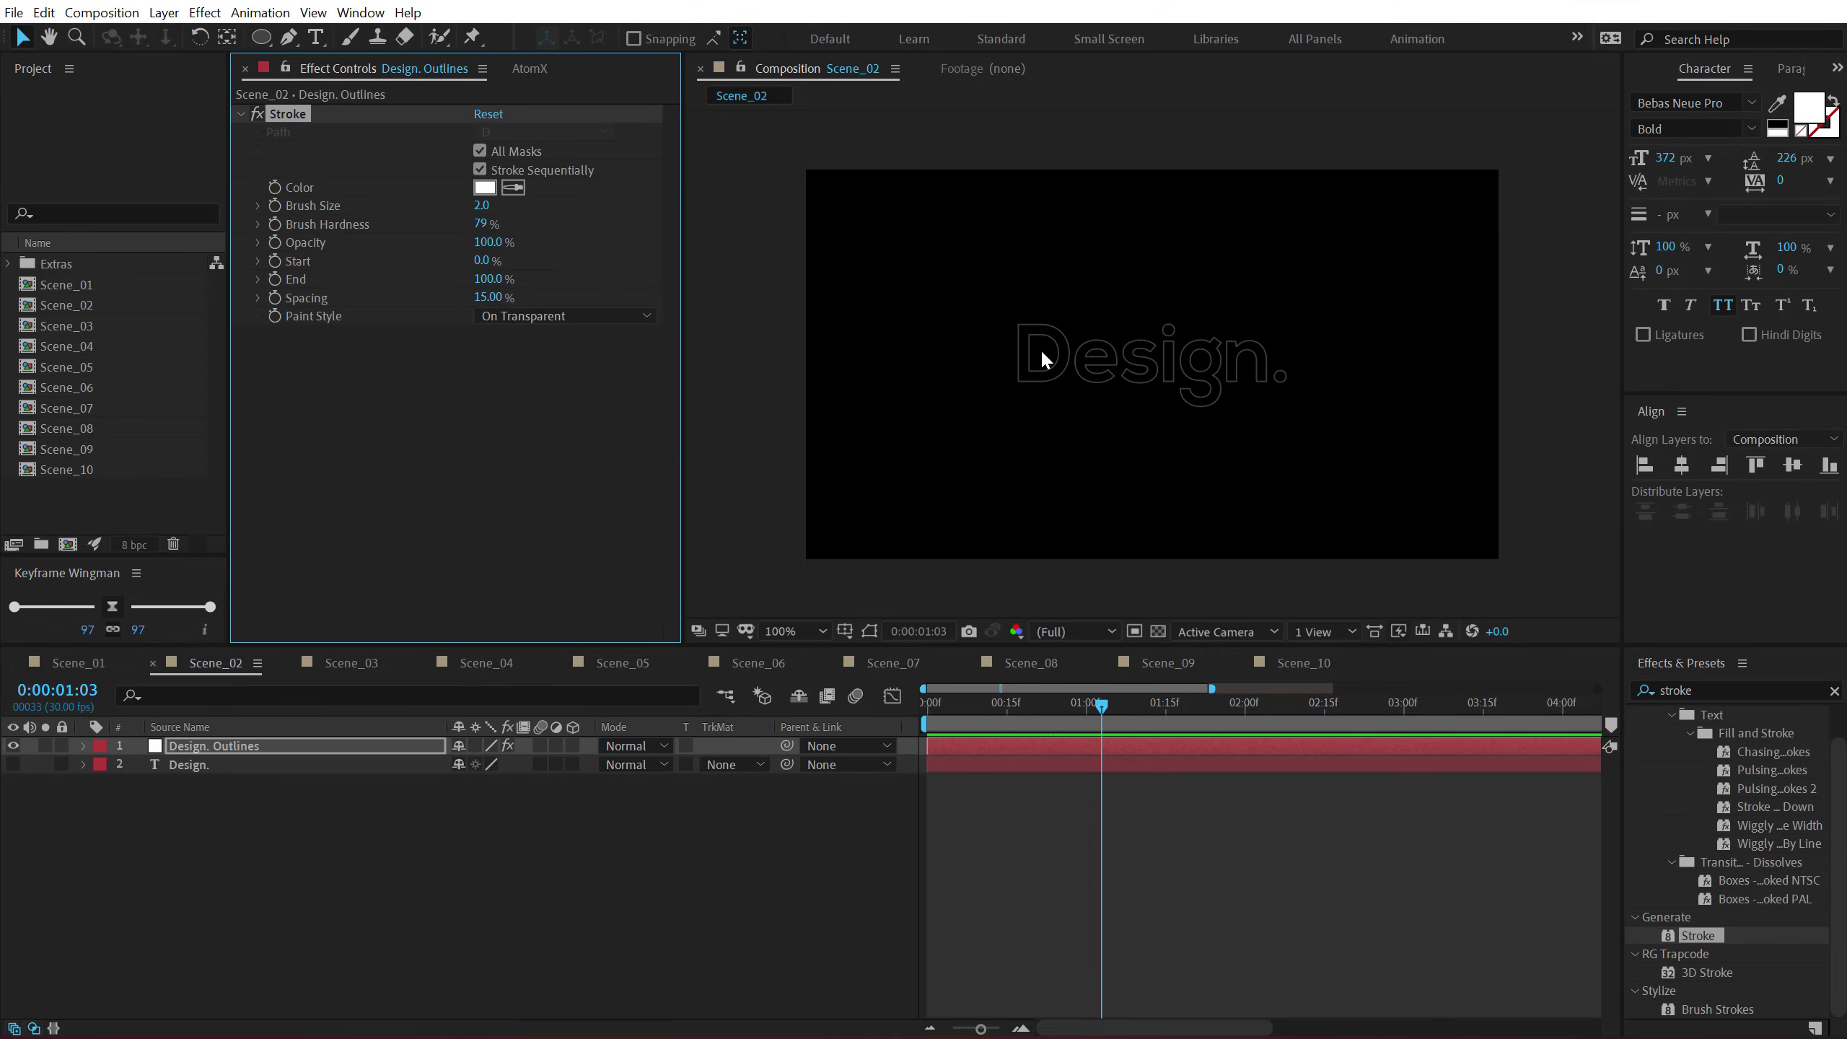
key(slash)
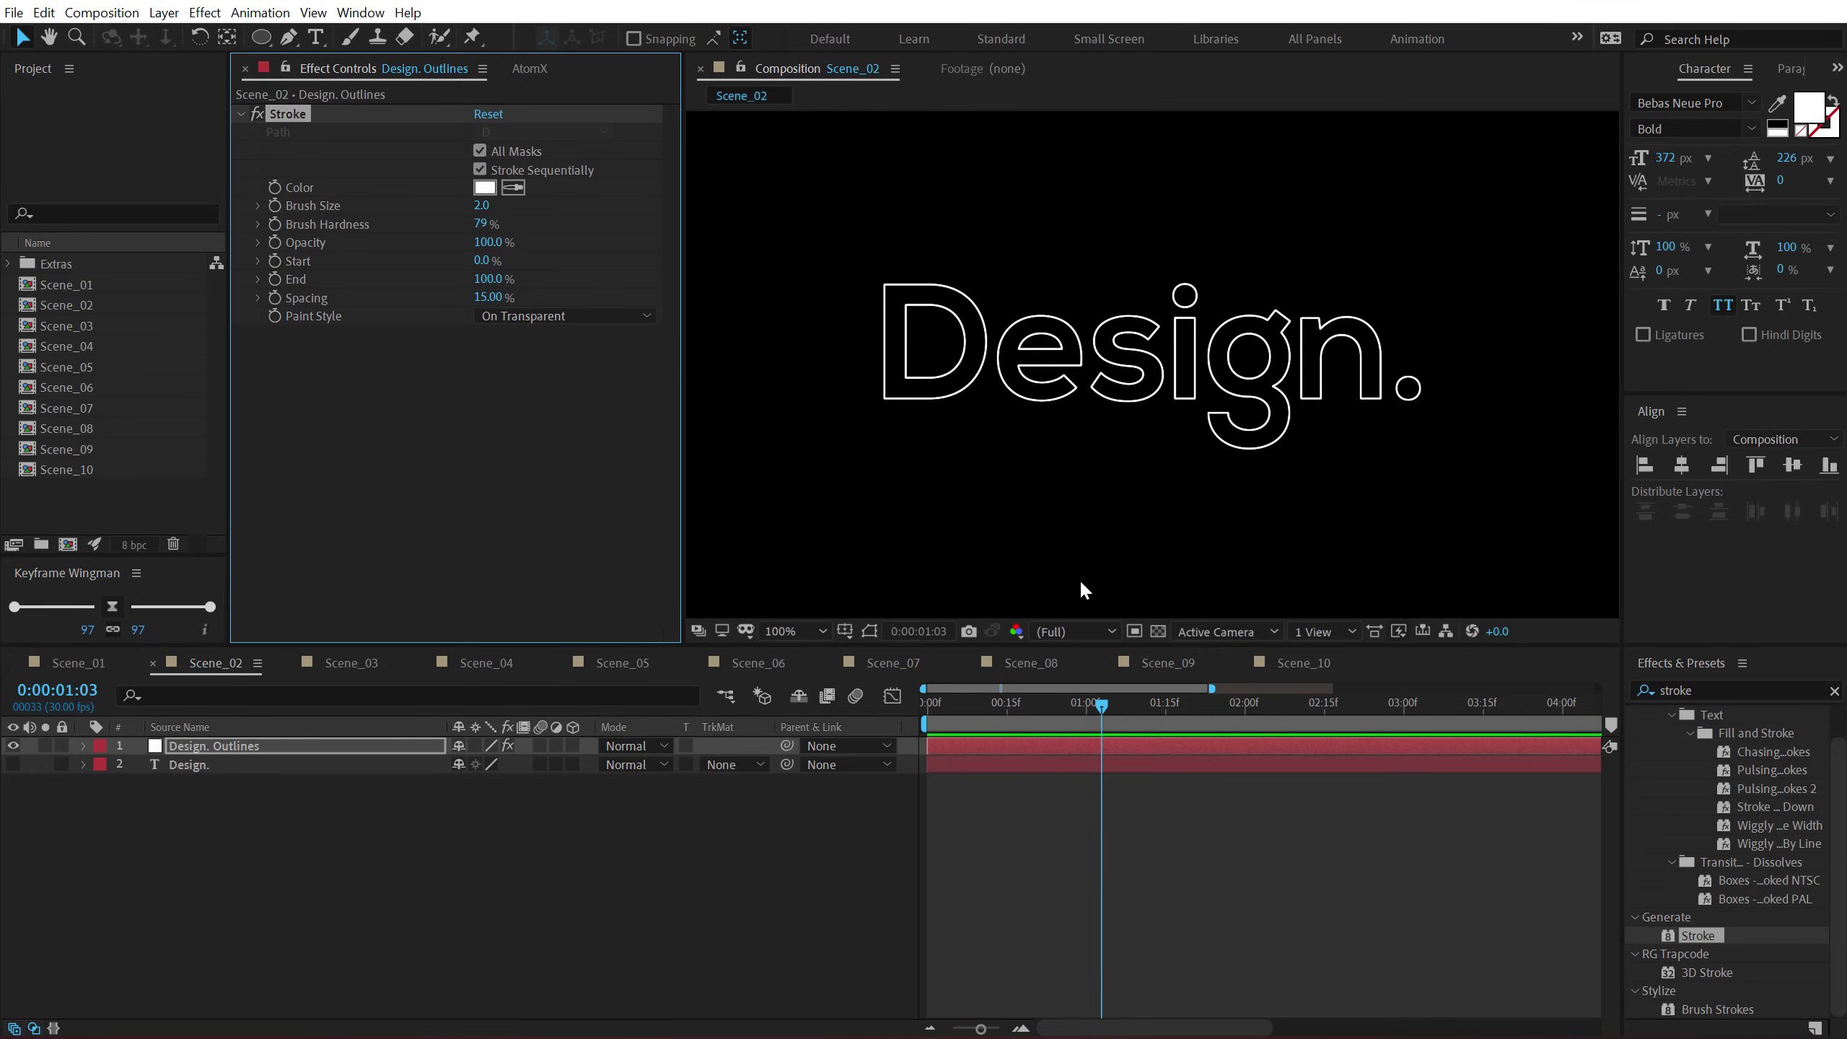
Change the stroke colour to the pinkish red FF1C4A, keeping the brush size at 2.0.
mouse_move(480, 205)
mouse_down()
mouse_move(465, 211)
mouse_move(501, 210)
mouse_up()
click(484, 188)
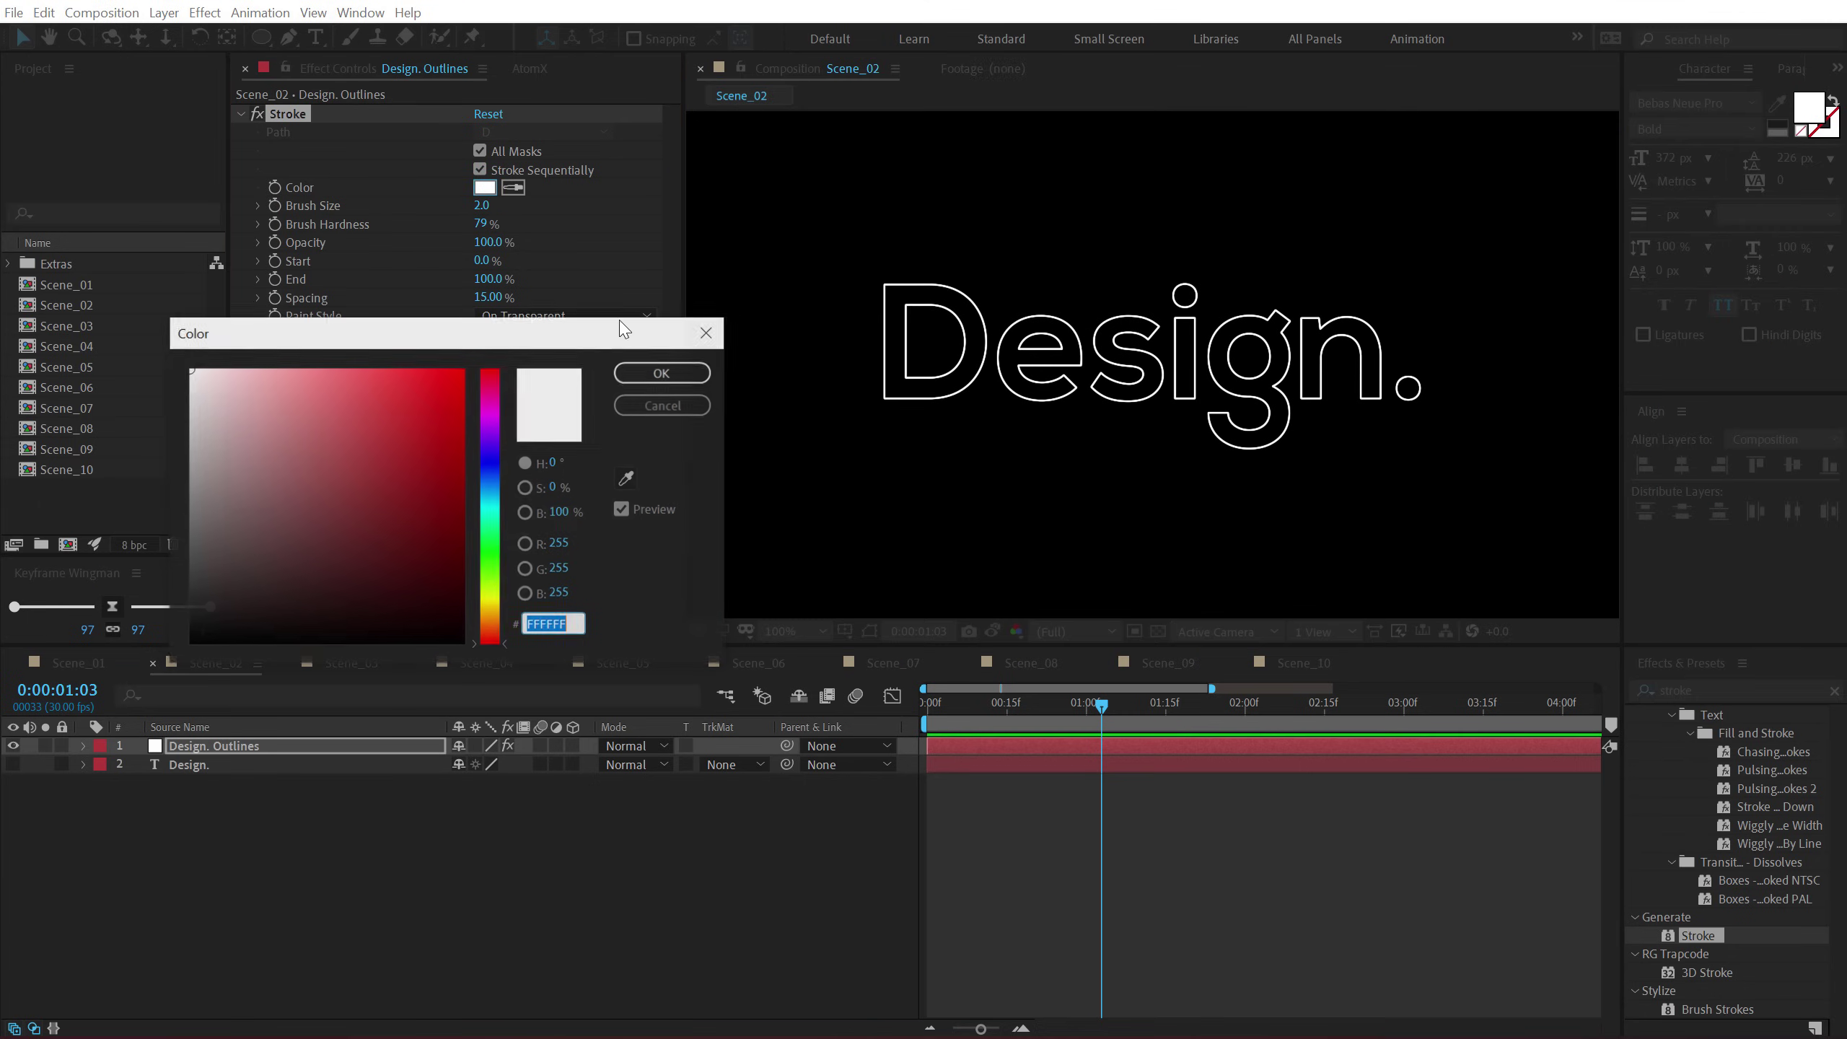
click(445, 383)
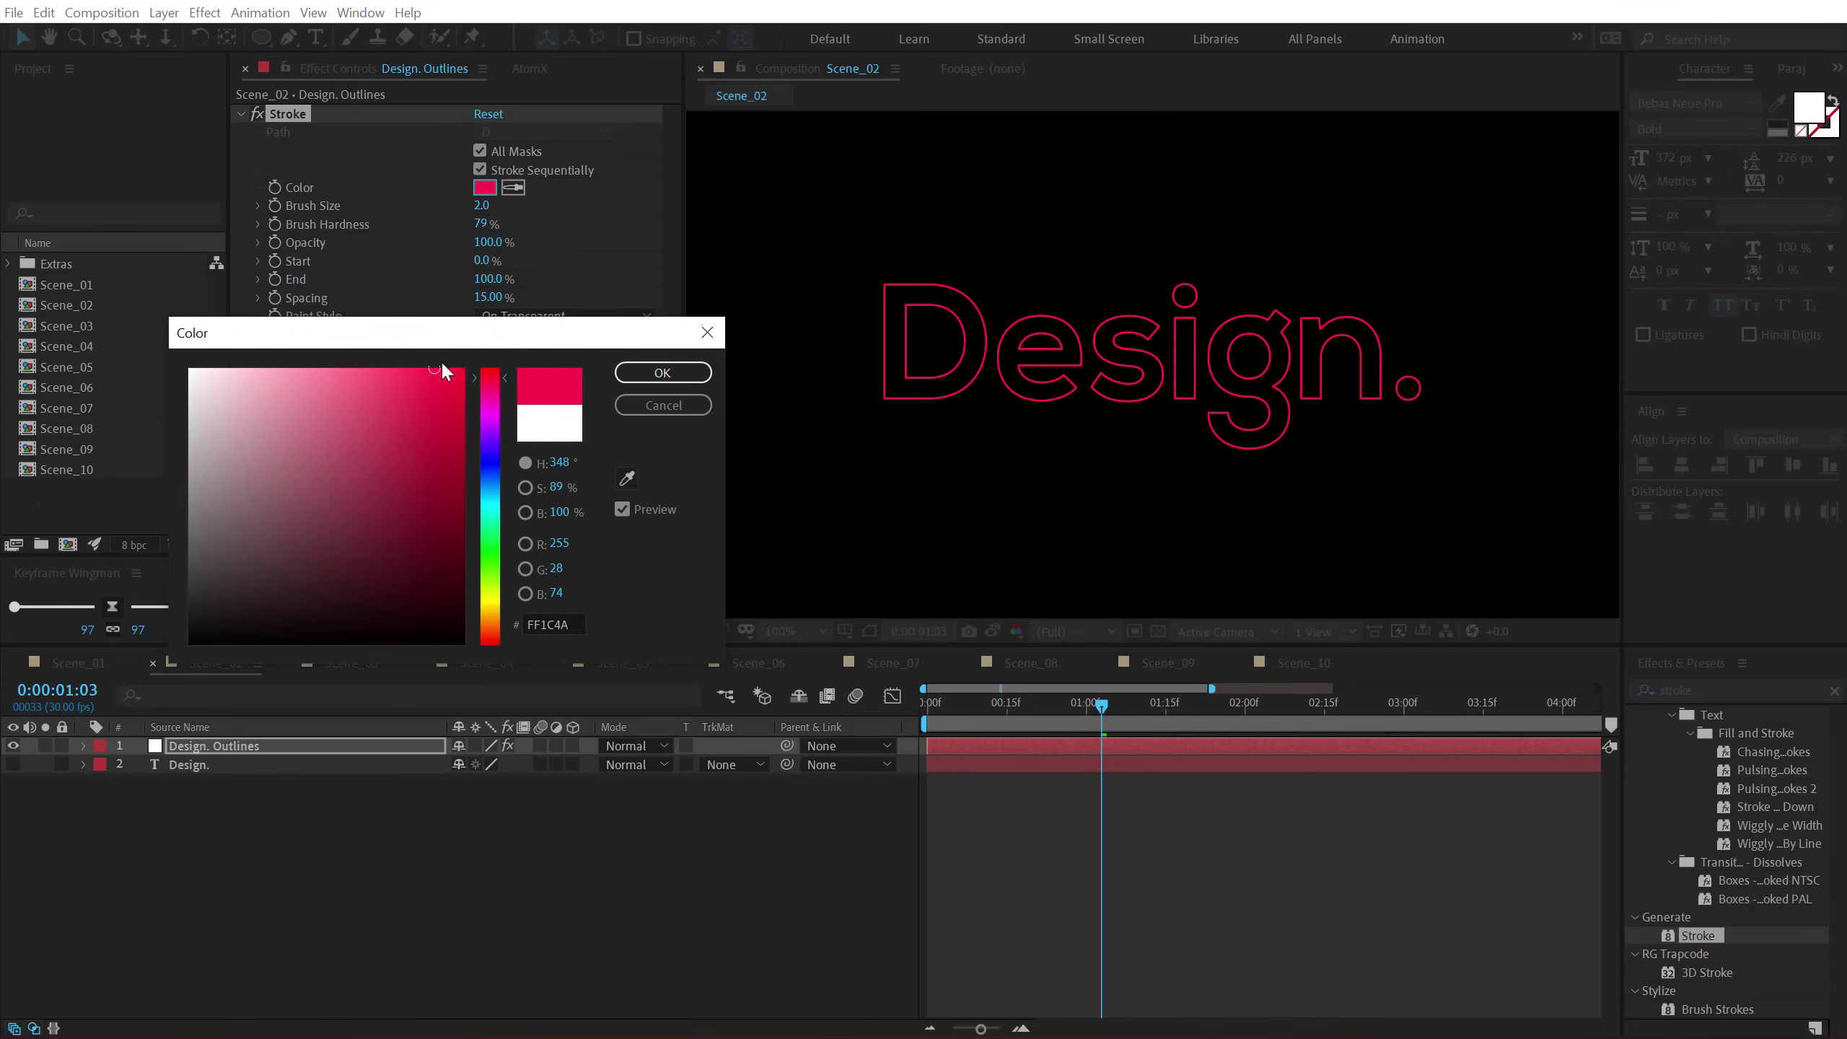
click(662, 372)
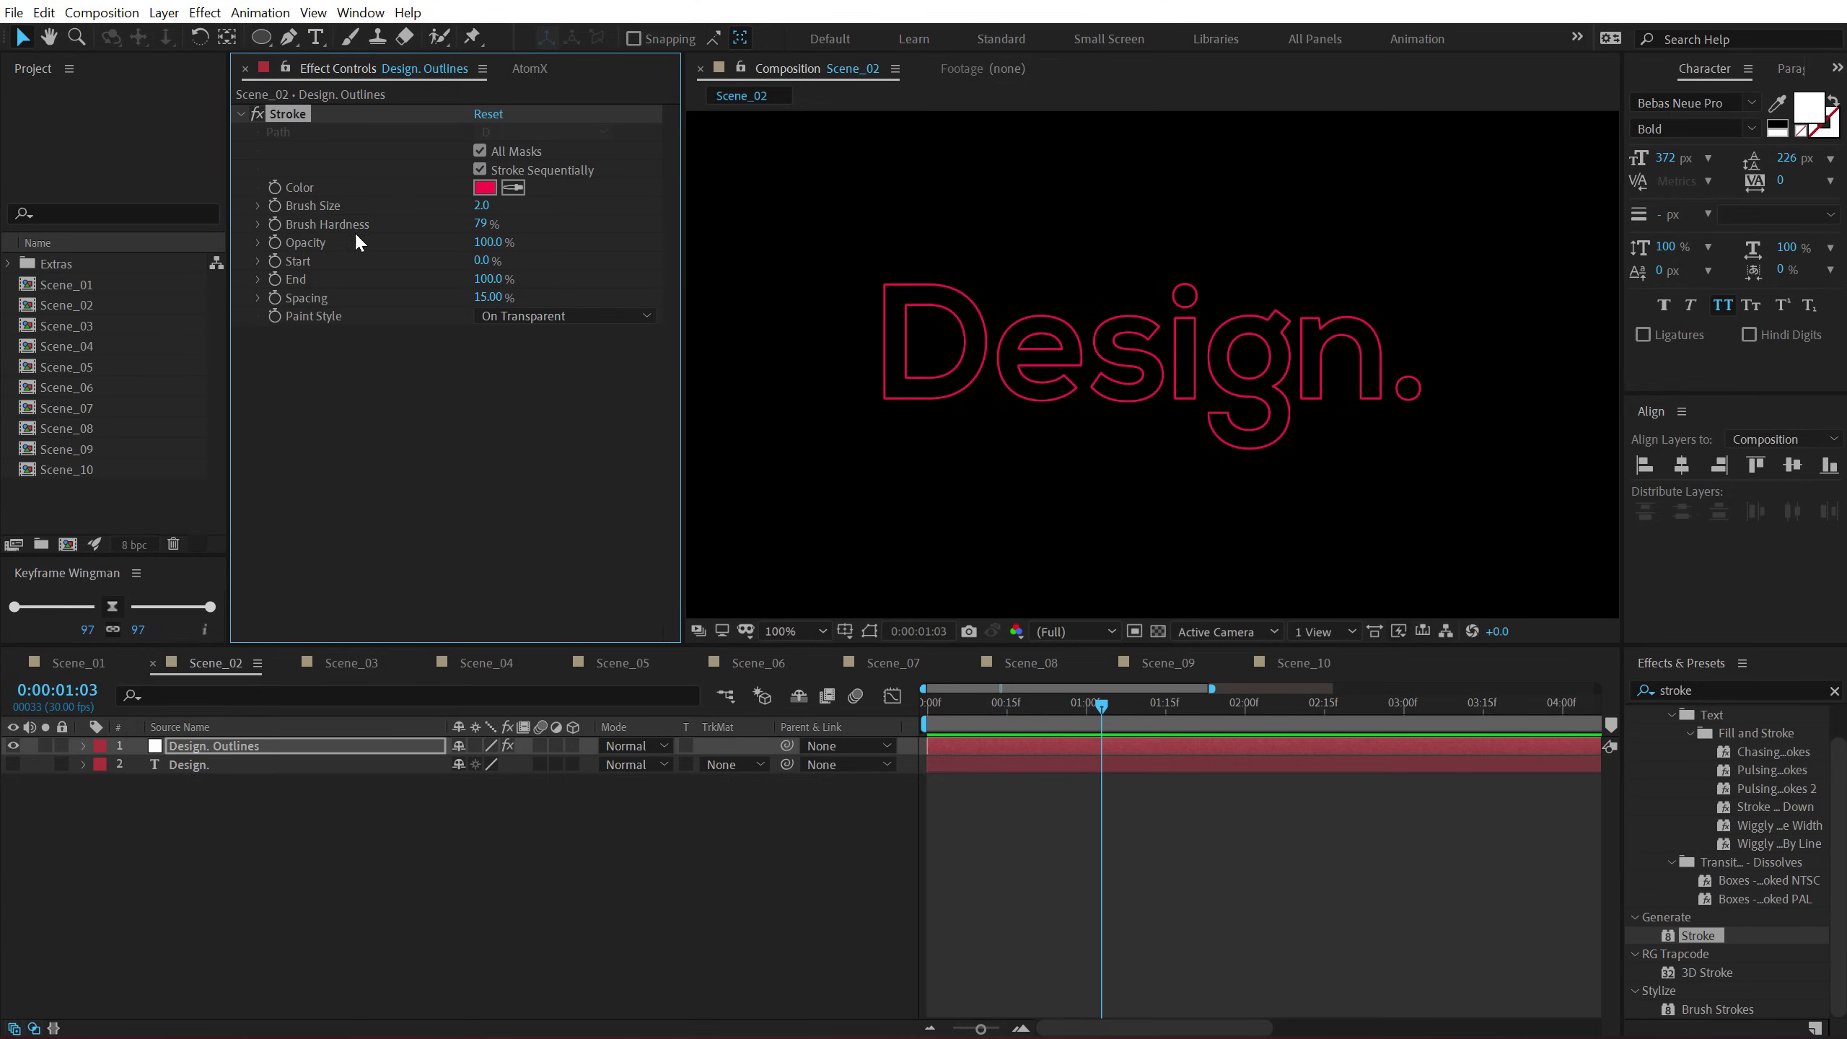
Set the Stroke effect's End to 0% and keyframe it at 0:00:00:00.
mouse_move(487, 266)
mouse_down()
mouse_move(553, 258)
mouse_move(443, 257)
mouse_move(451, 281)
mouse_move(406, 285)
mouse_up()
drag(1007, 721, 928, 722)
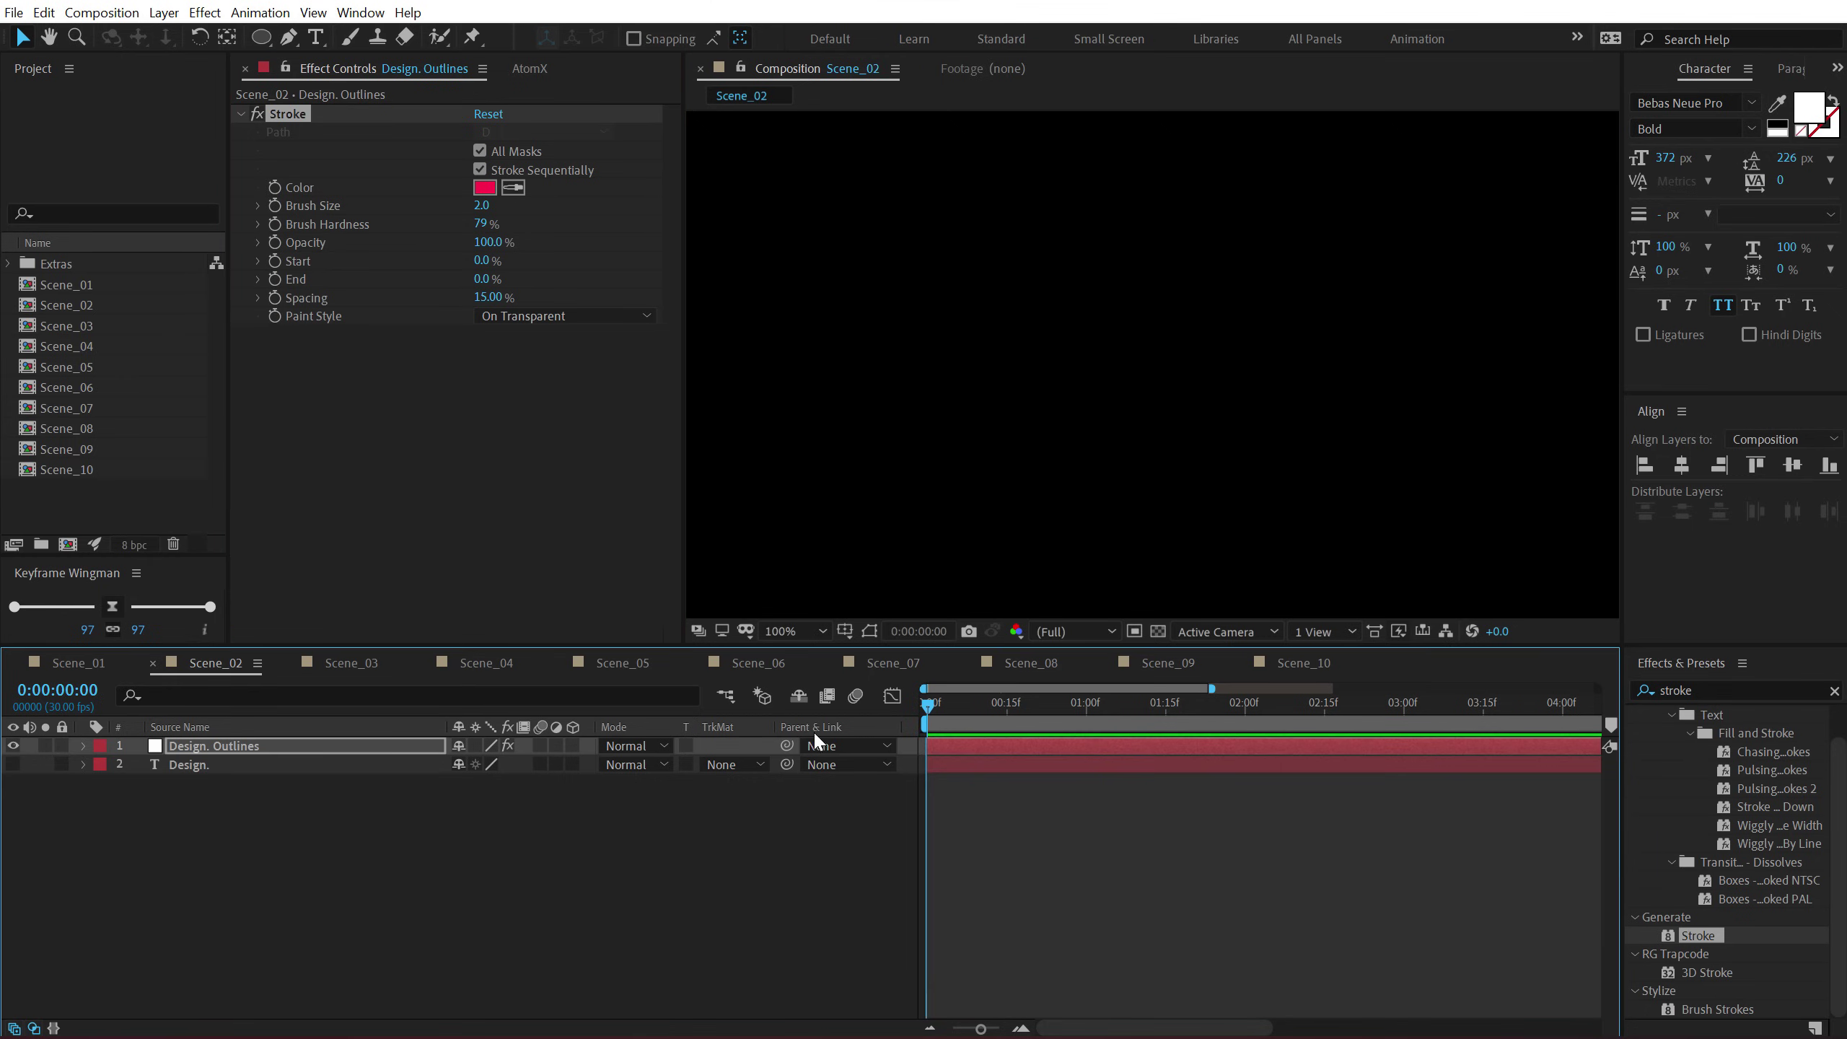
click(274, 280)
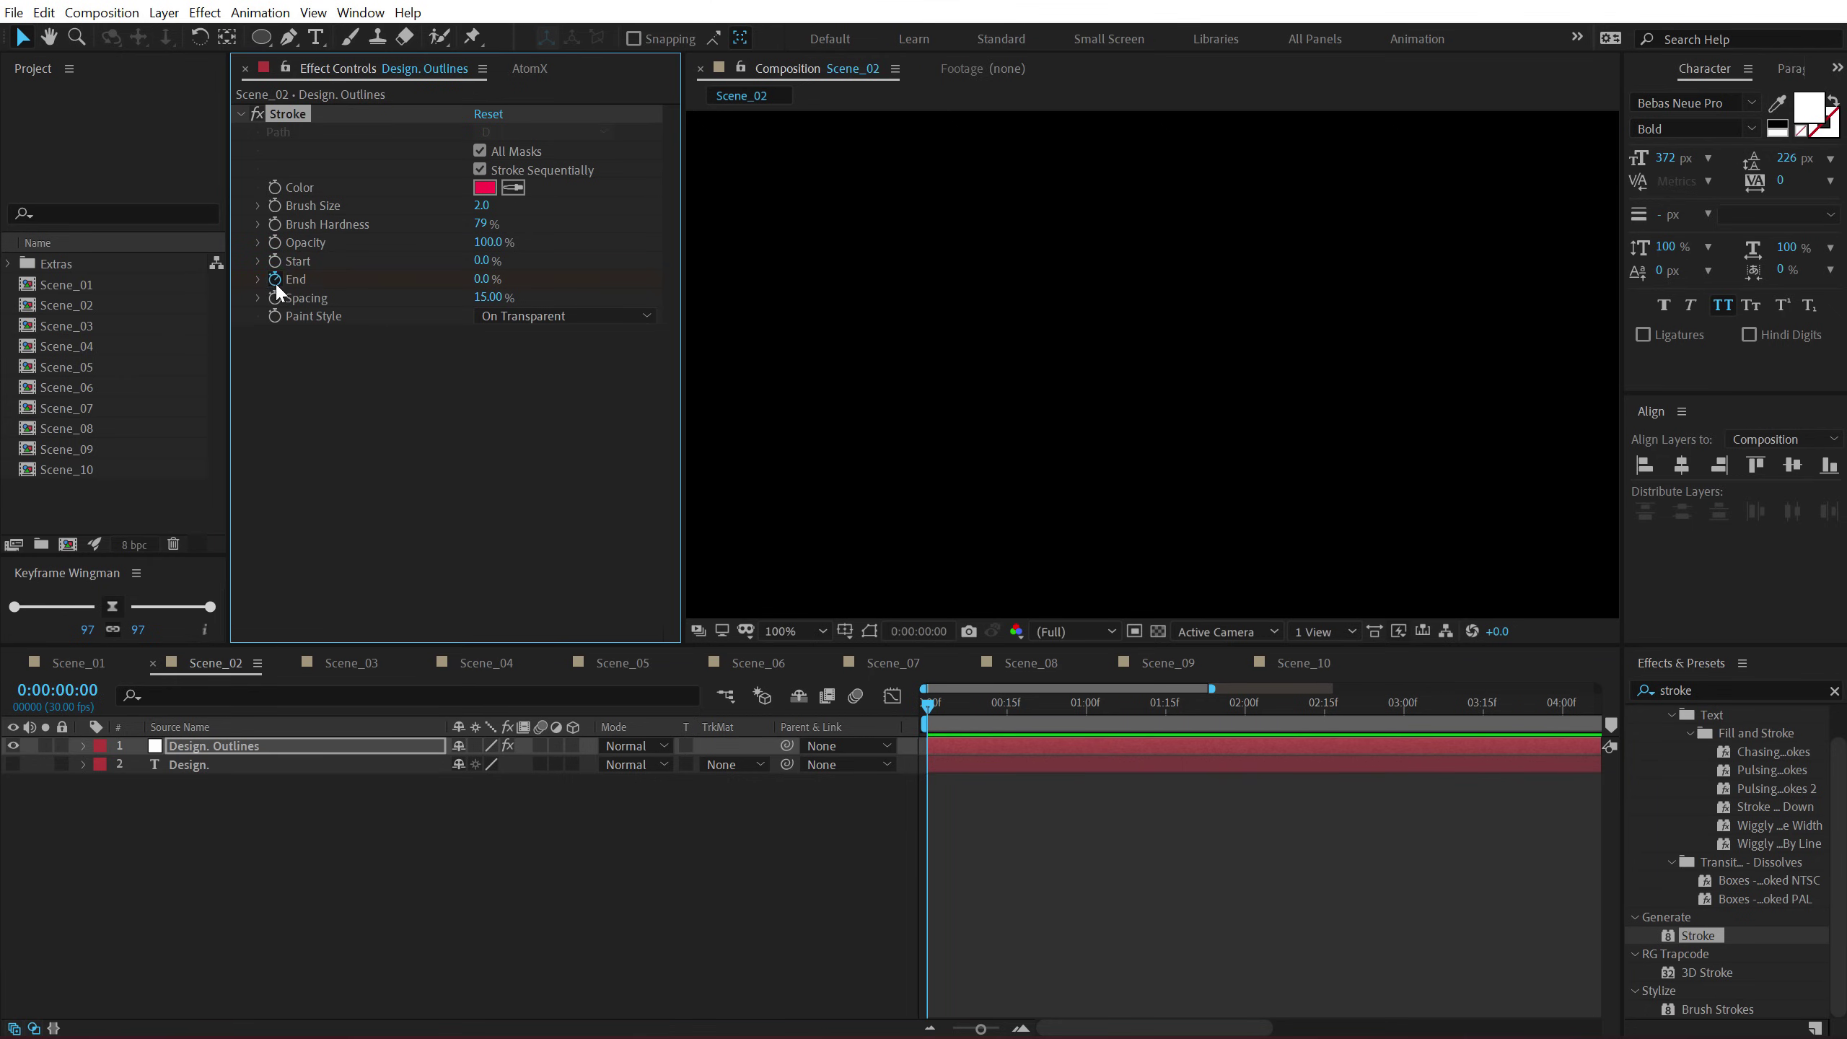
Set the Stroke effect's End to 100% at 0:00:02:29 and preview the drawing animation from the start.
drag(1193, 720, 1397, 729)
click(481, 278)
text(100)
key(Return)
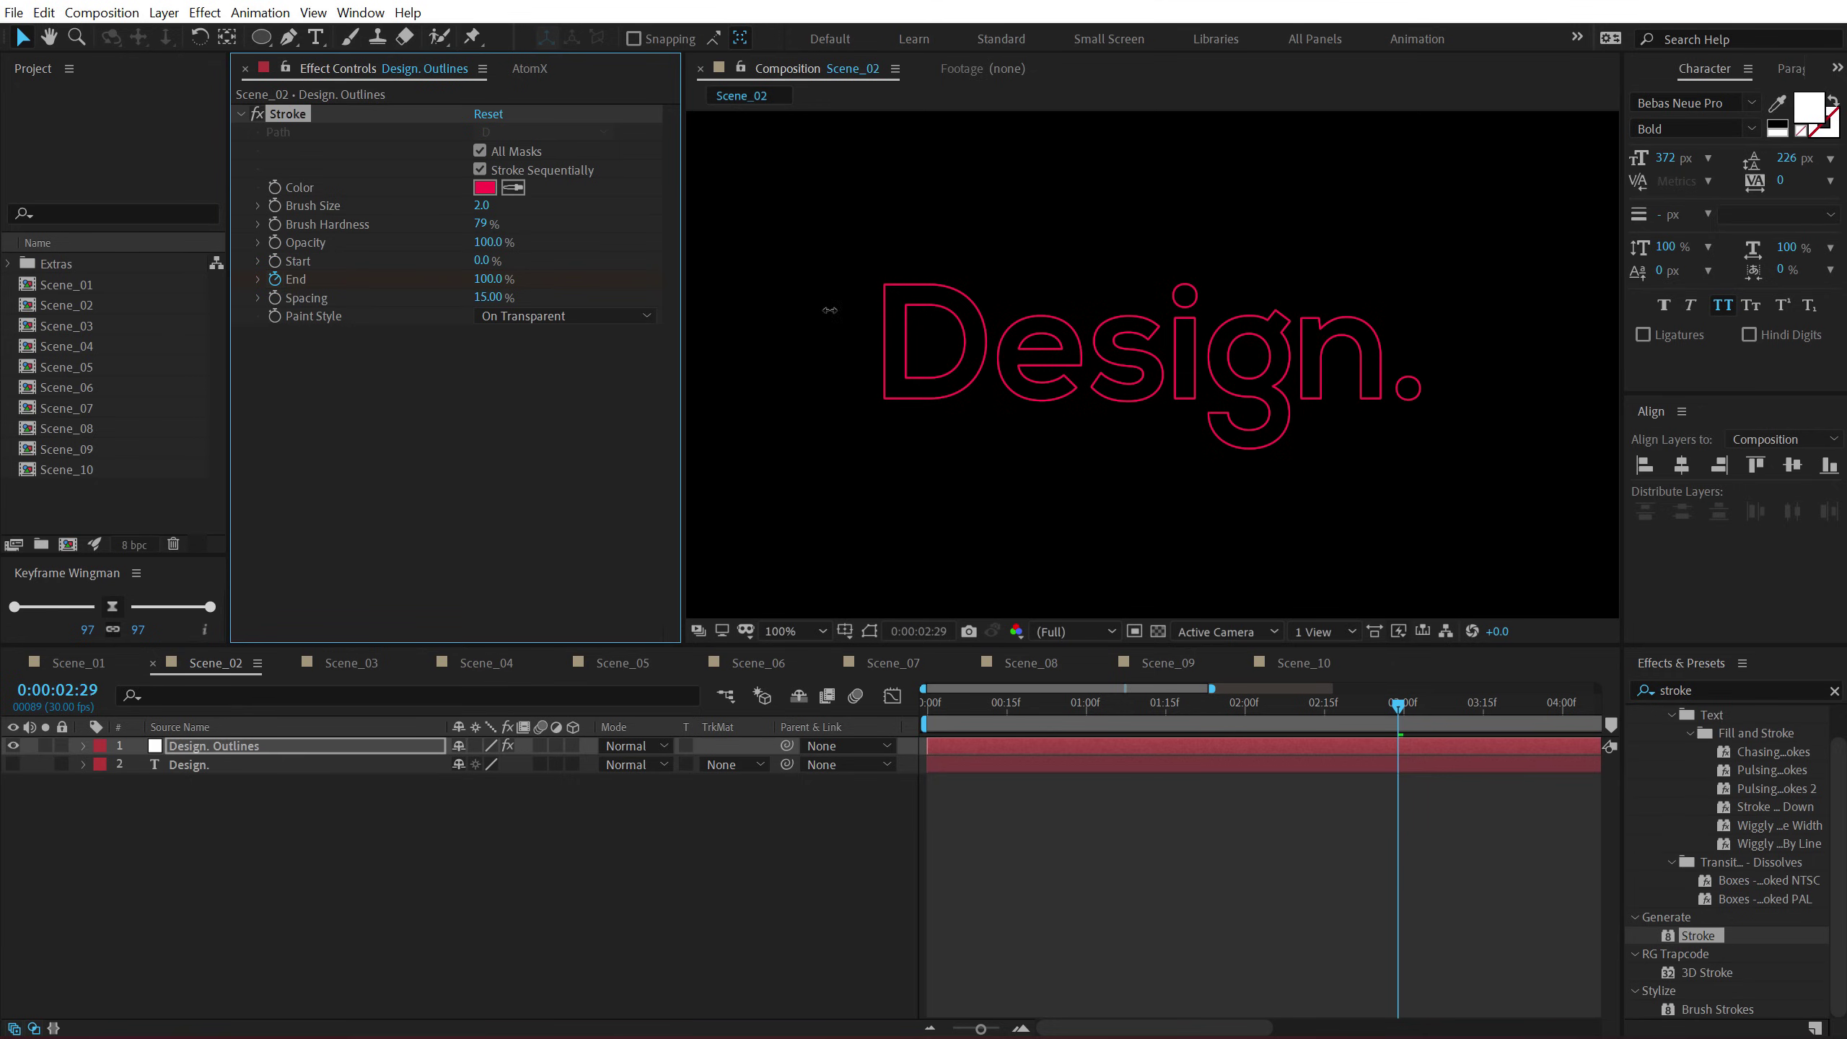
click(919, 710)
key(Home)
key(space)
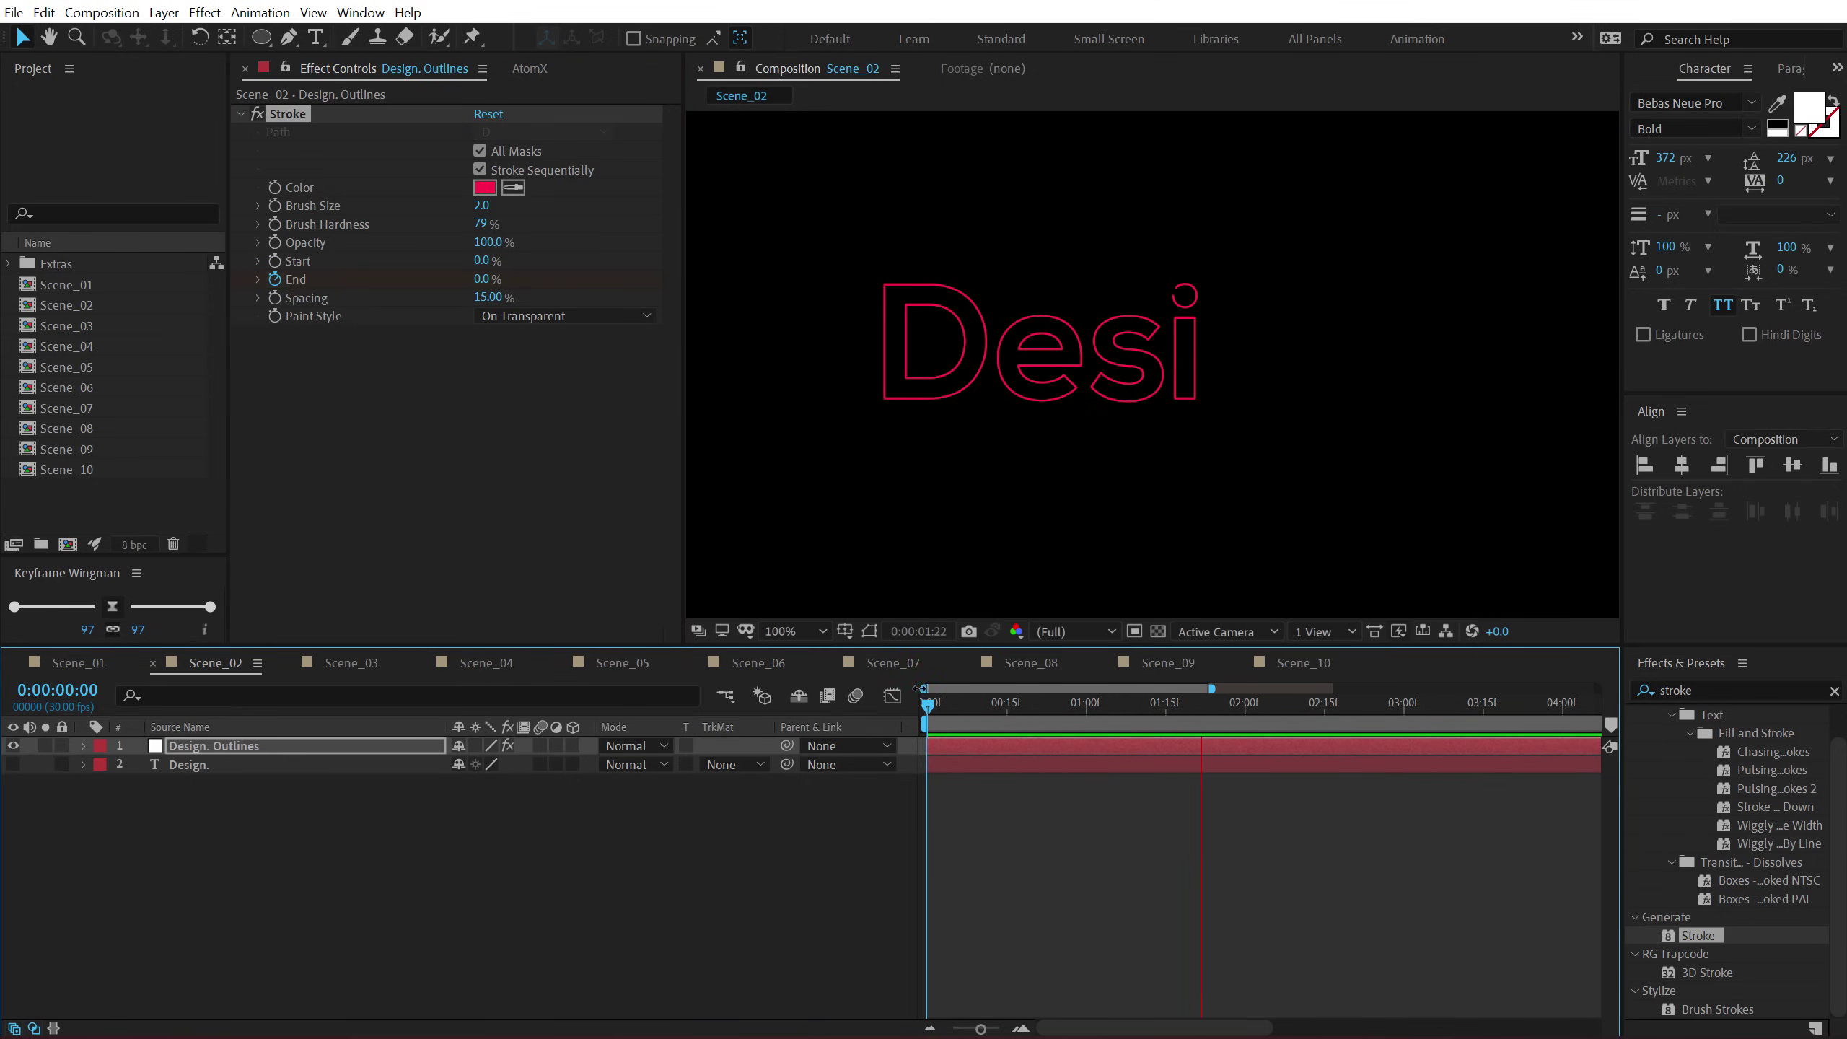
Keyframe the Stroke effect's Start at 0% at 0:00:00:15 and reveal the outline layer's keyframed properties.
click(1021, 709)
click(285, 750)
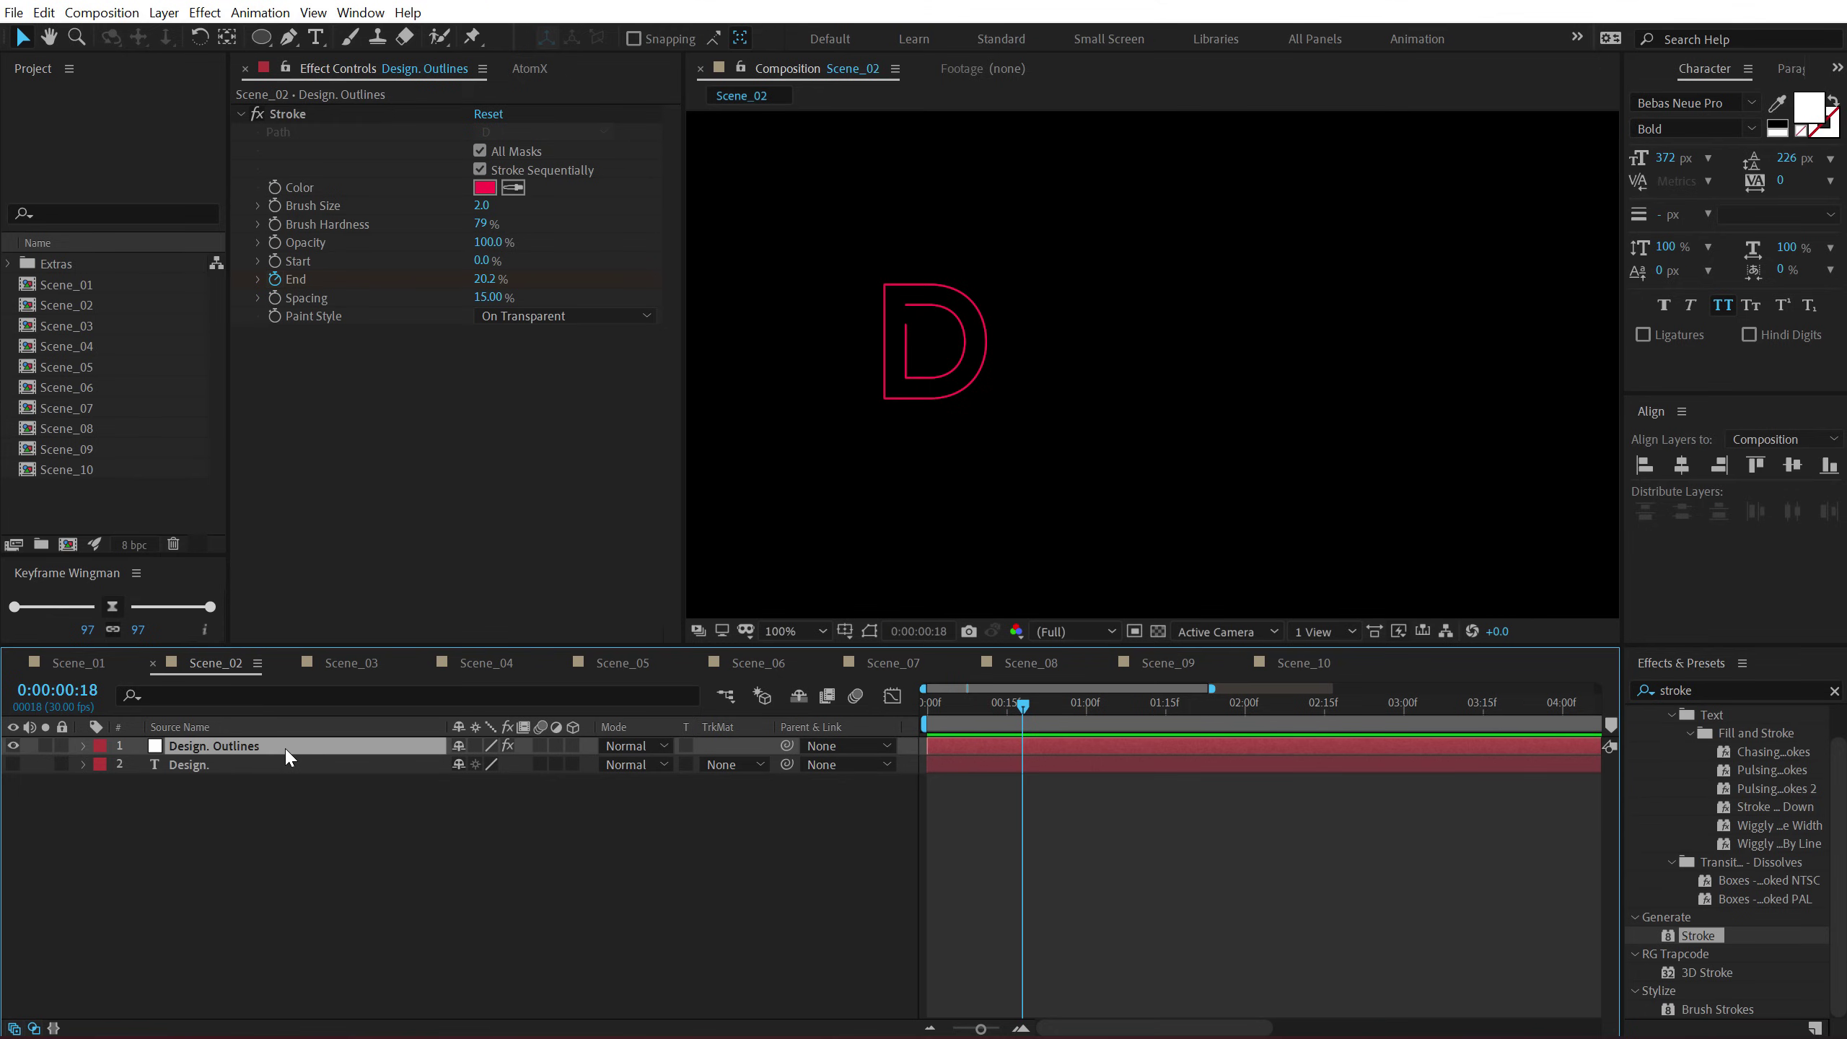
mouse_move(947, 709)
mouse_down()
mouse_move(1025, 710)
mouse_move(1009, 718)
mouse_up()
click(272, 262)
key(u)
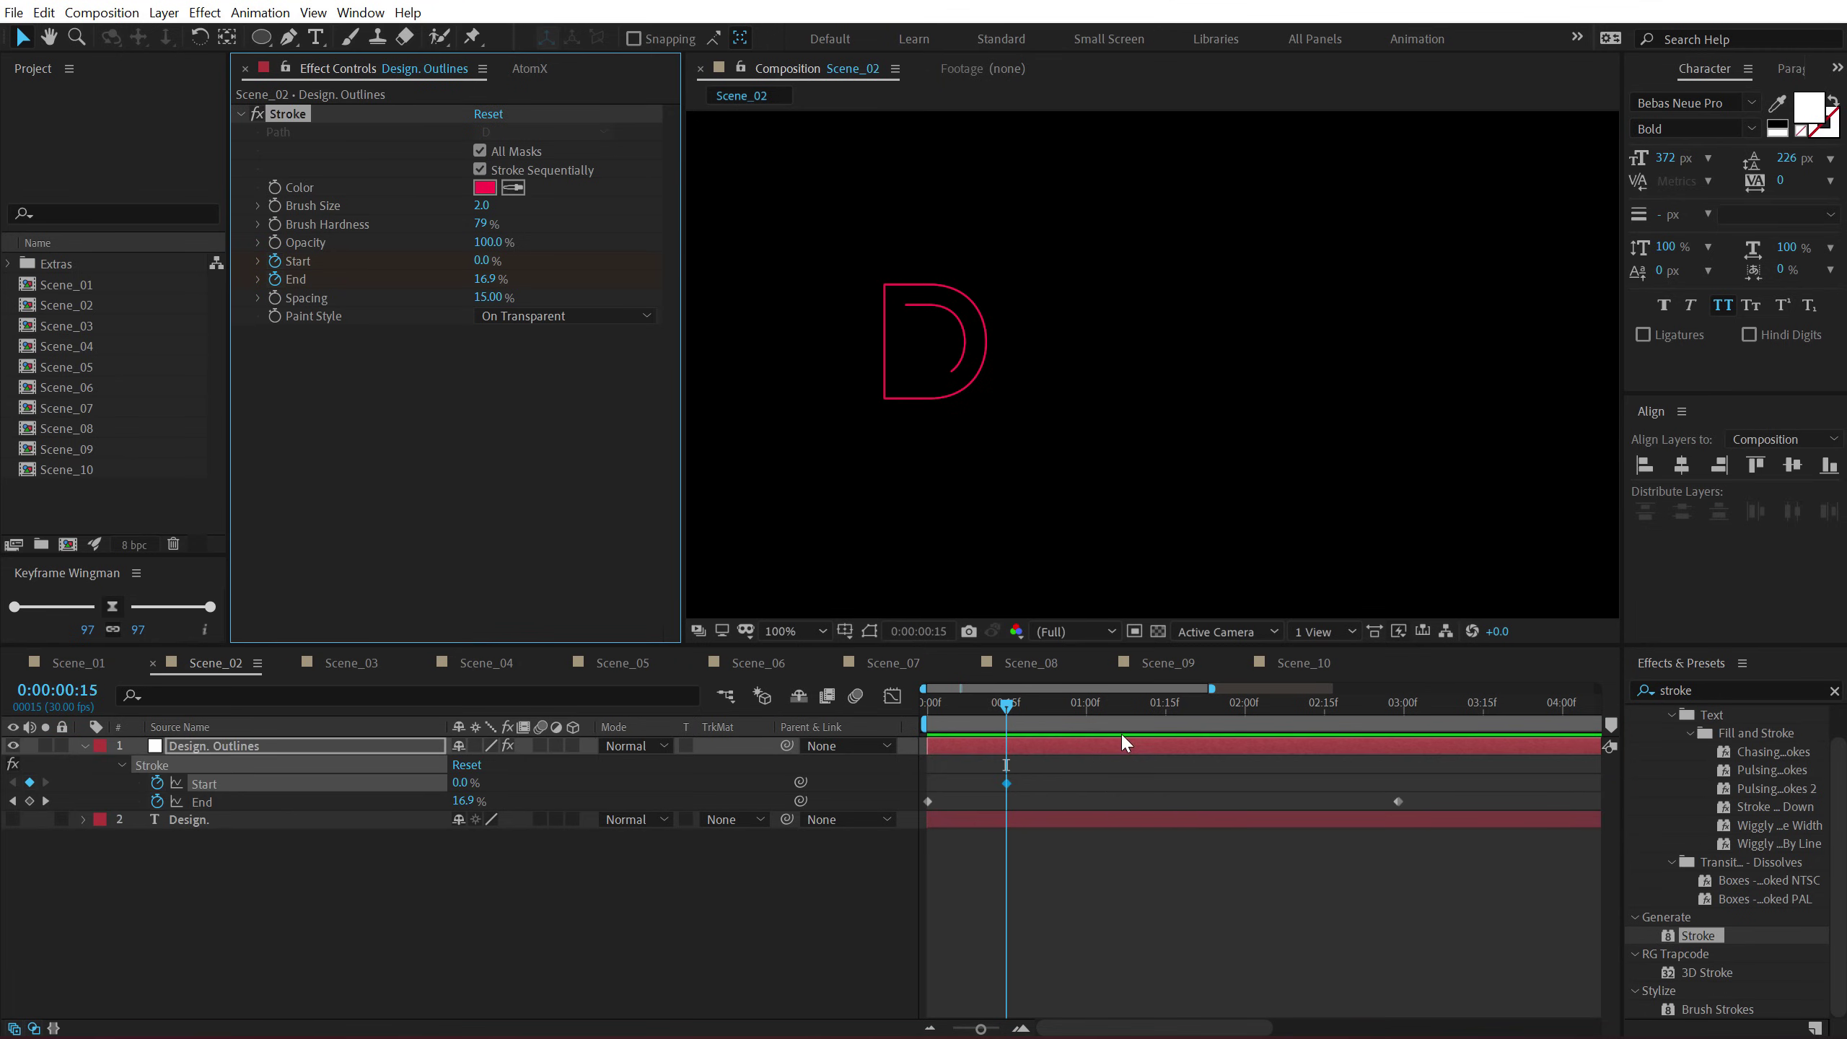
Set the Stroke effect's Start to 100% at 0:00:03:16 and scrub through the animation to check it.
drag(1278, 699, 1488, 733)
click(496, 260)
drag(496, 260, 990, 379)
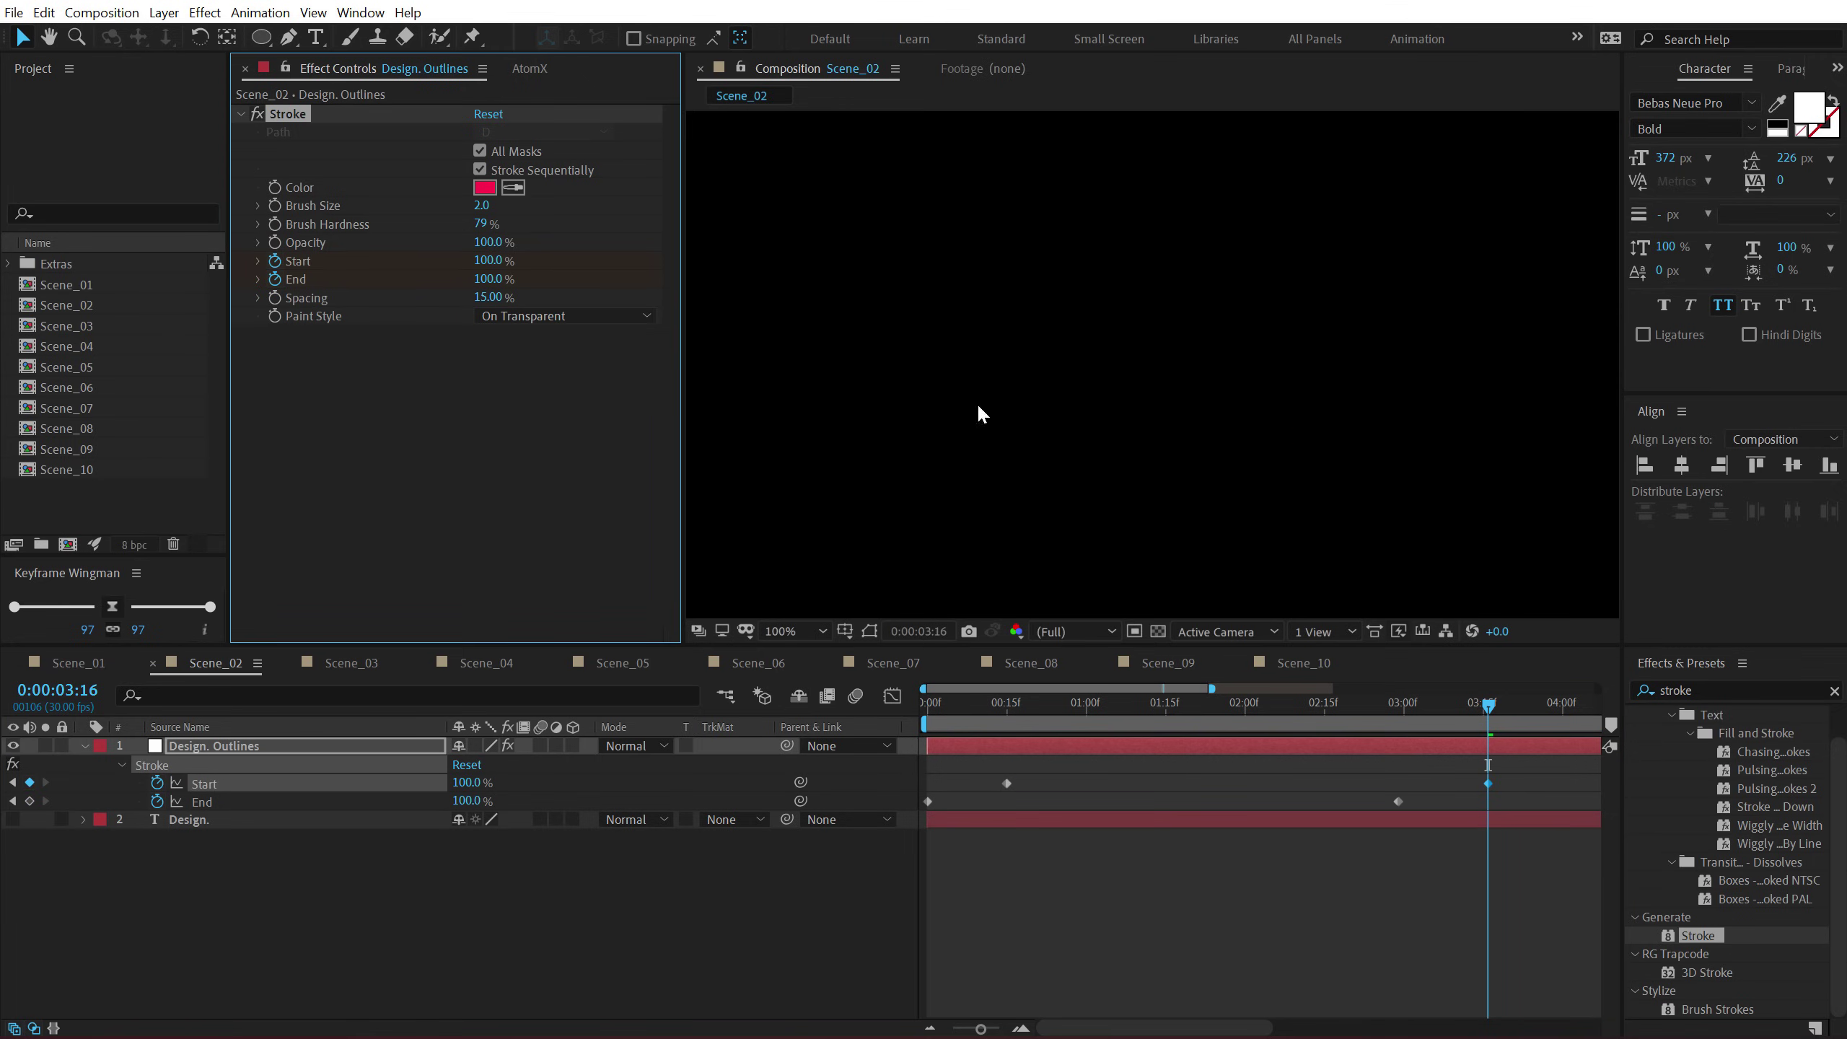
drag(949, 707, 1160, 704)
Duplicate the Design. Outlines layer and shift the lower copy to start about 12 frames in.
click(1024, 742)
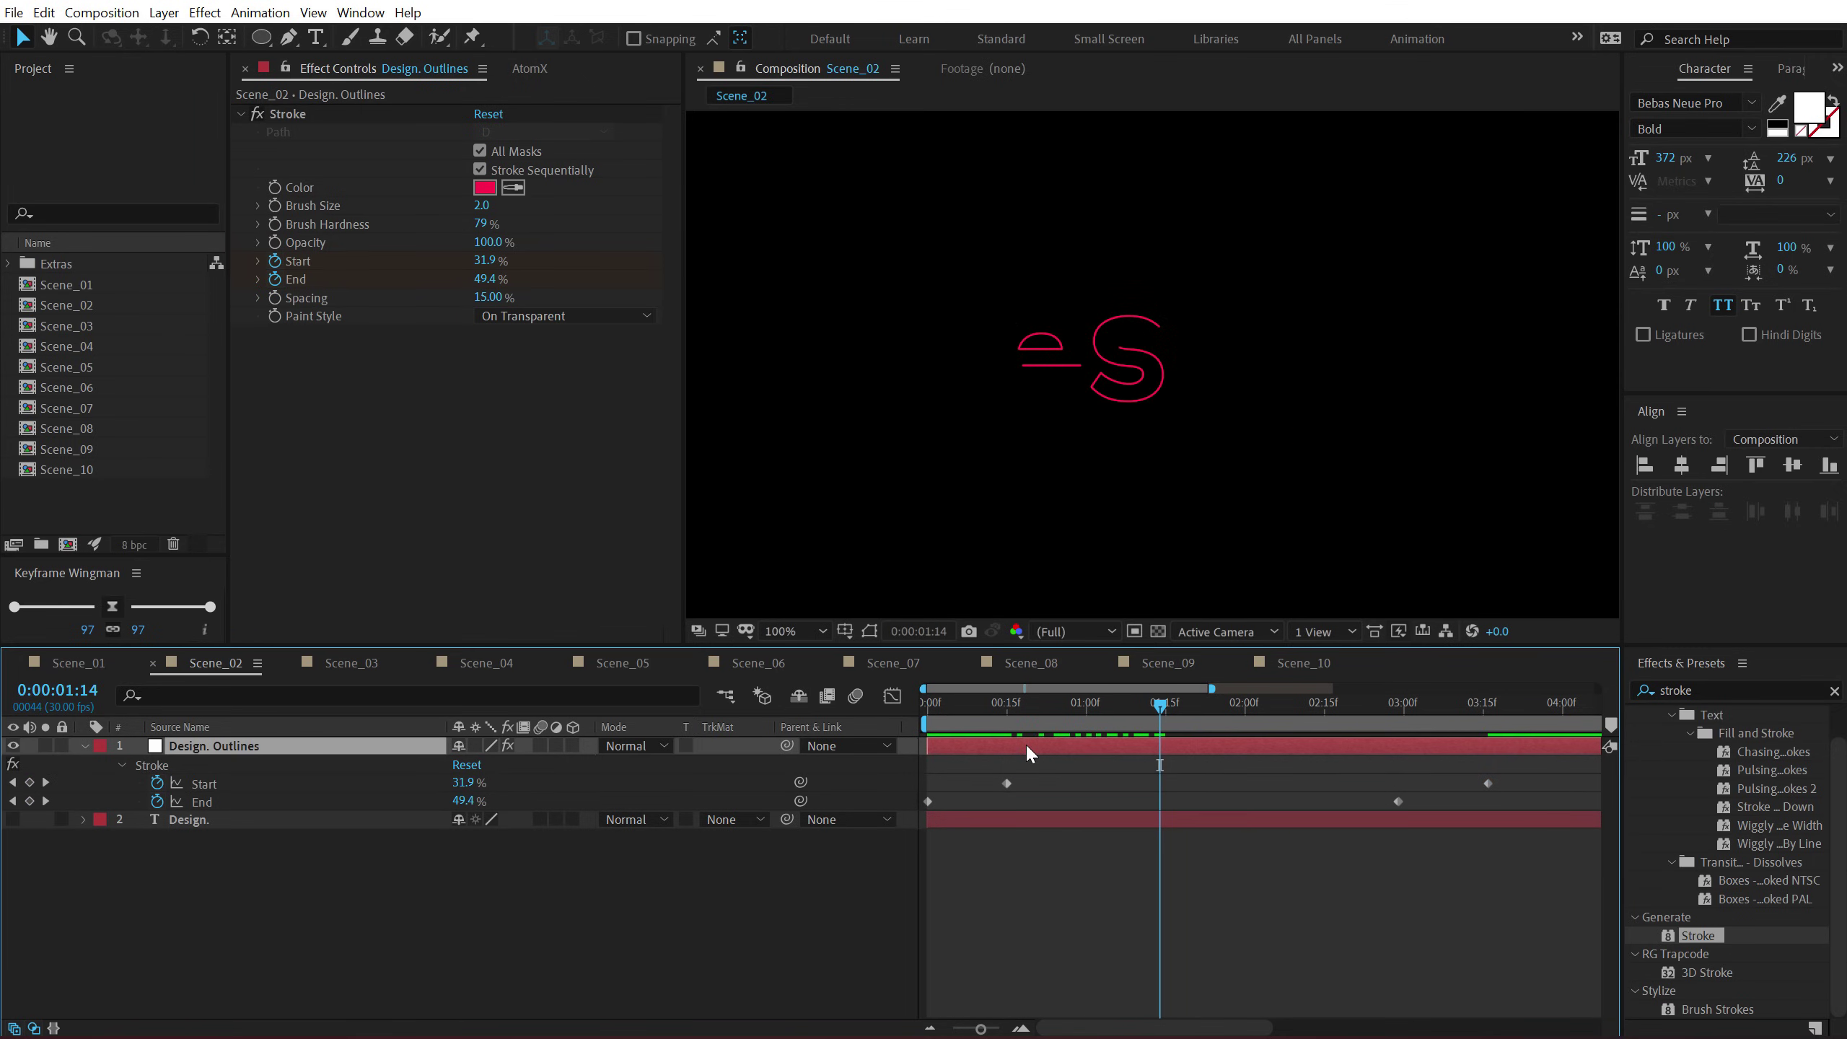
key(ctrl+d)
drag(964, 769, 1025, 768)
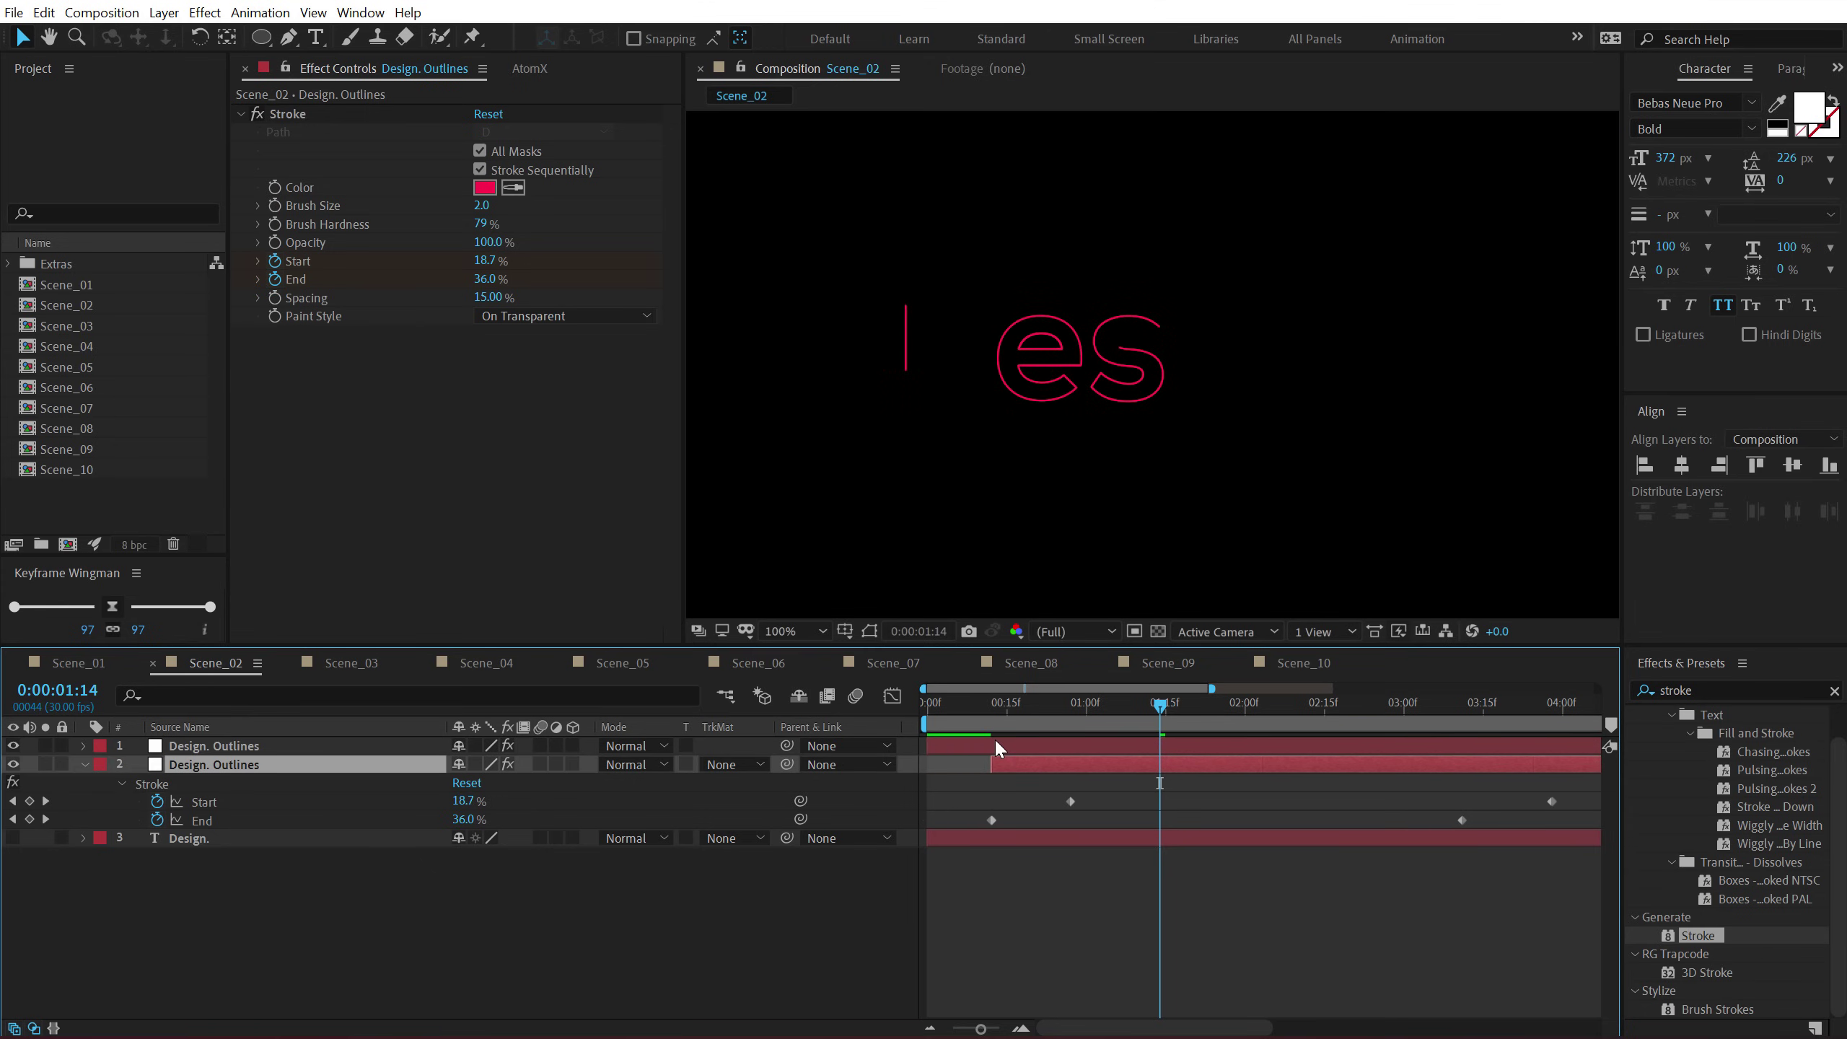
Change the top outline layer's stroke colour to the blue 1C9AFF and scrub through the two overlapping strokes.
click(992, 743)
click(484, 186)
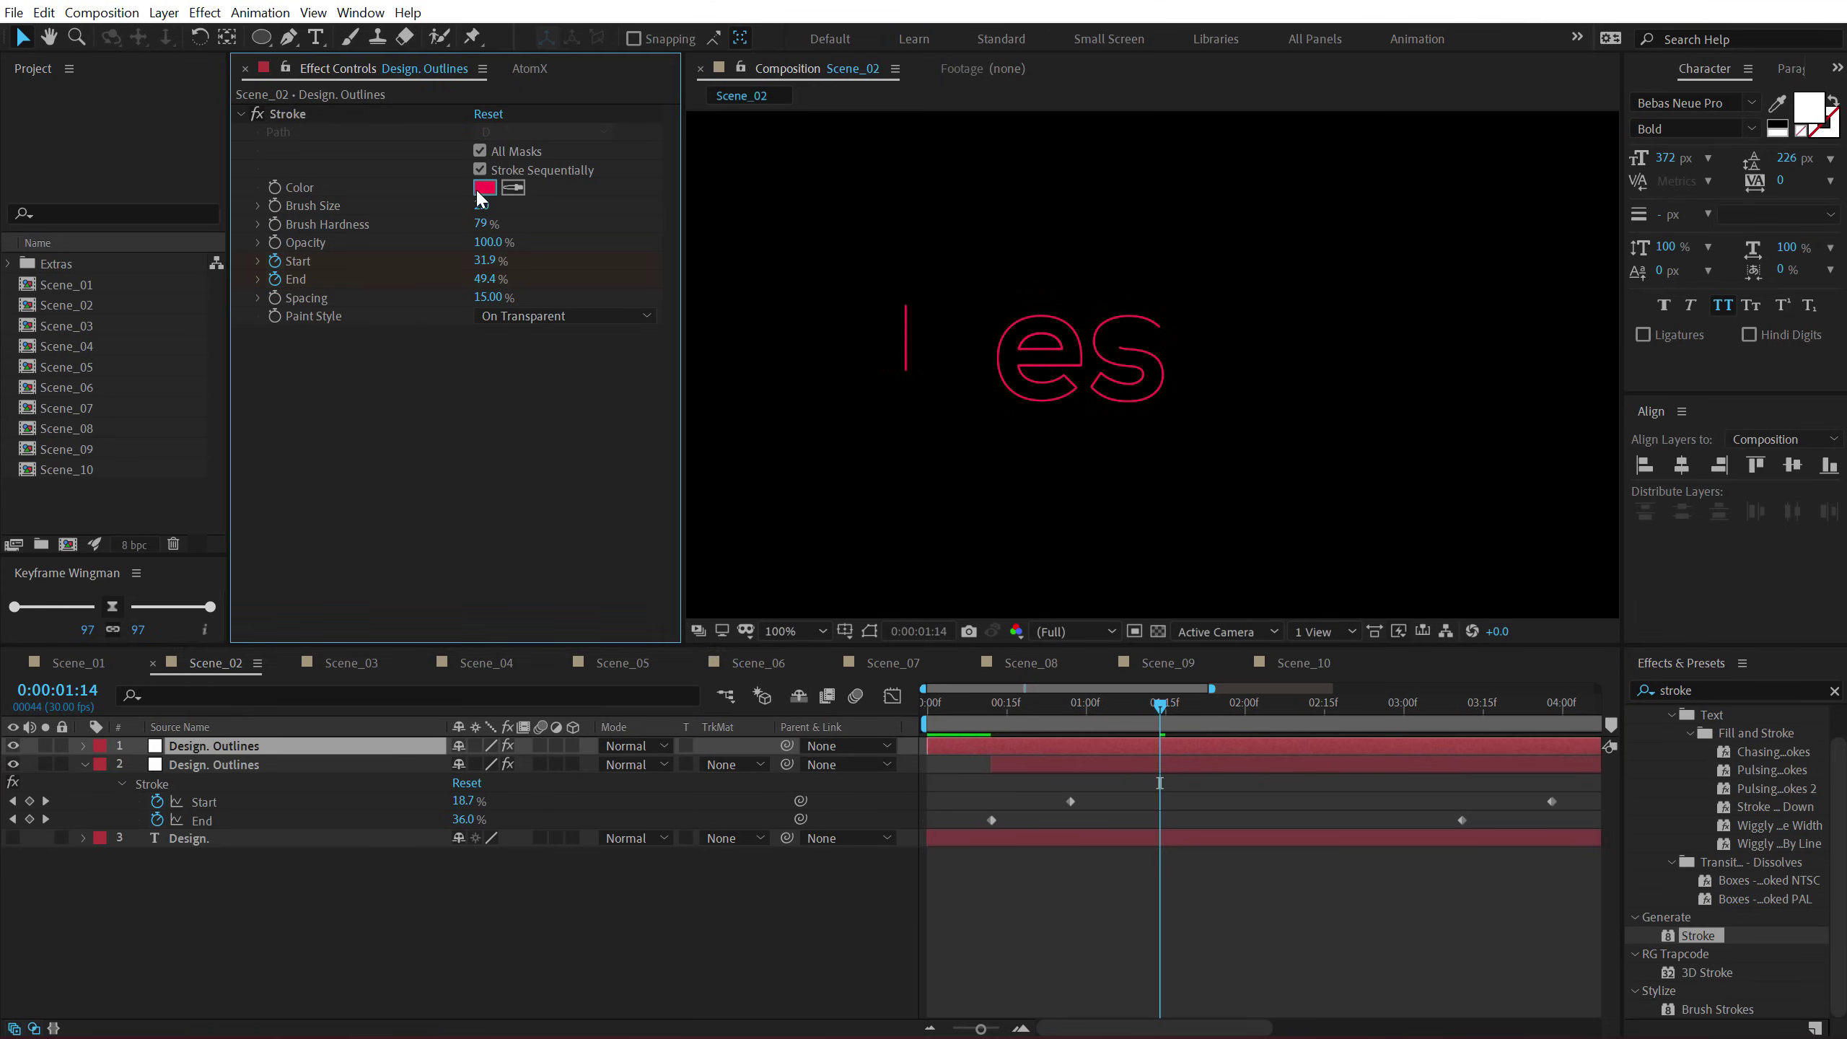
click(492, 487)
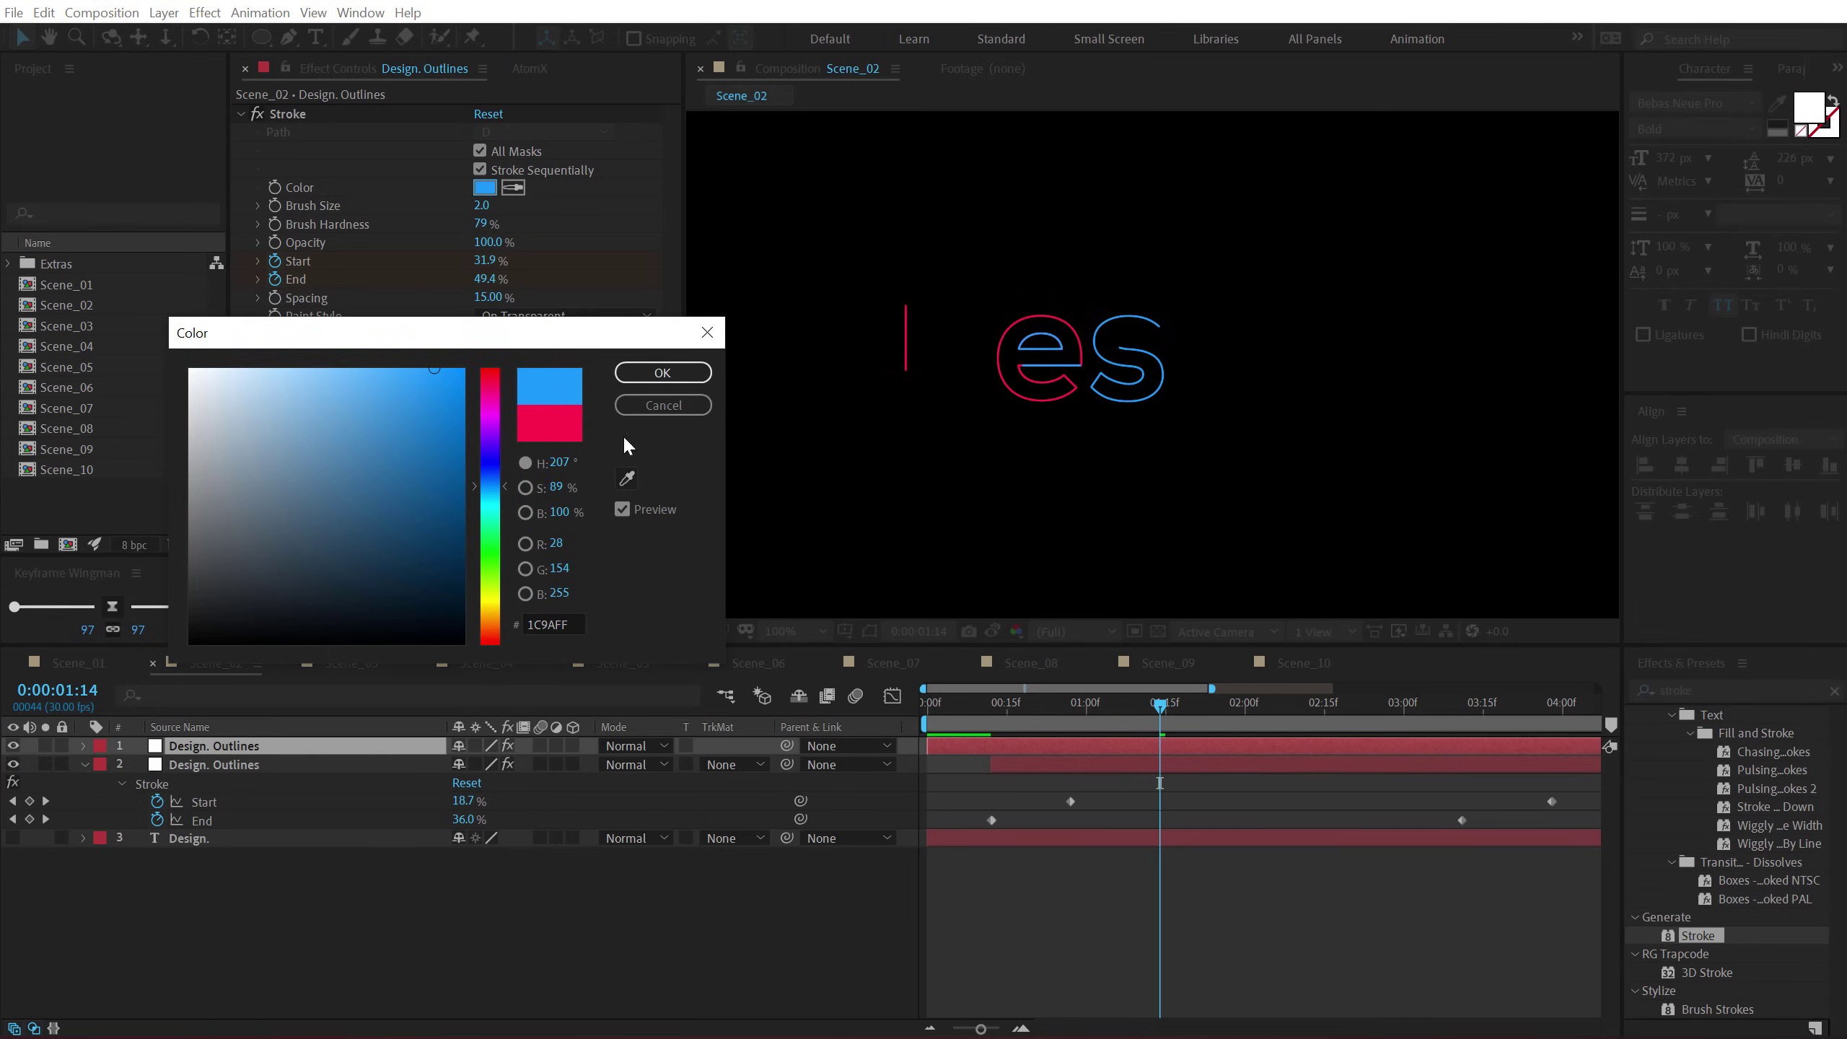
click(663, 378)
mouse_move(982, 703)
mouse_down()
mouse_move(1375, 735)
mouse_move(1092, 733)
mouse_up()
Duplicate the blue outline layer and shift the top copy to start about 24 frames in.
click(942, 748)
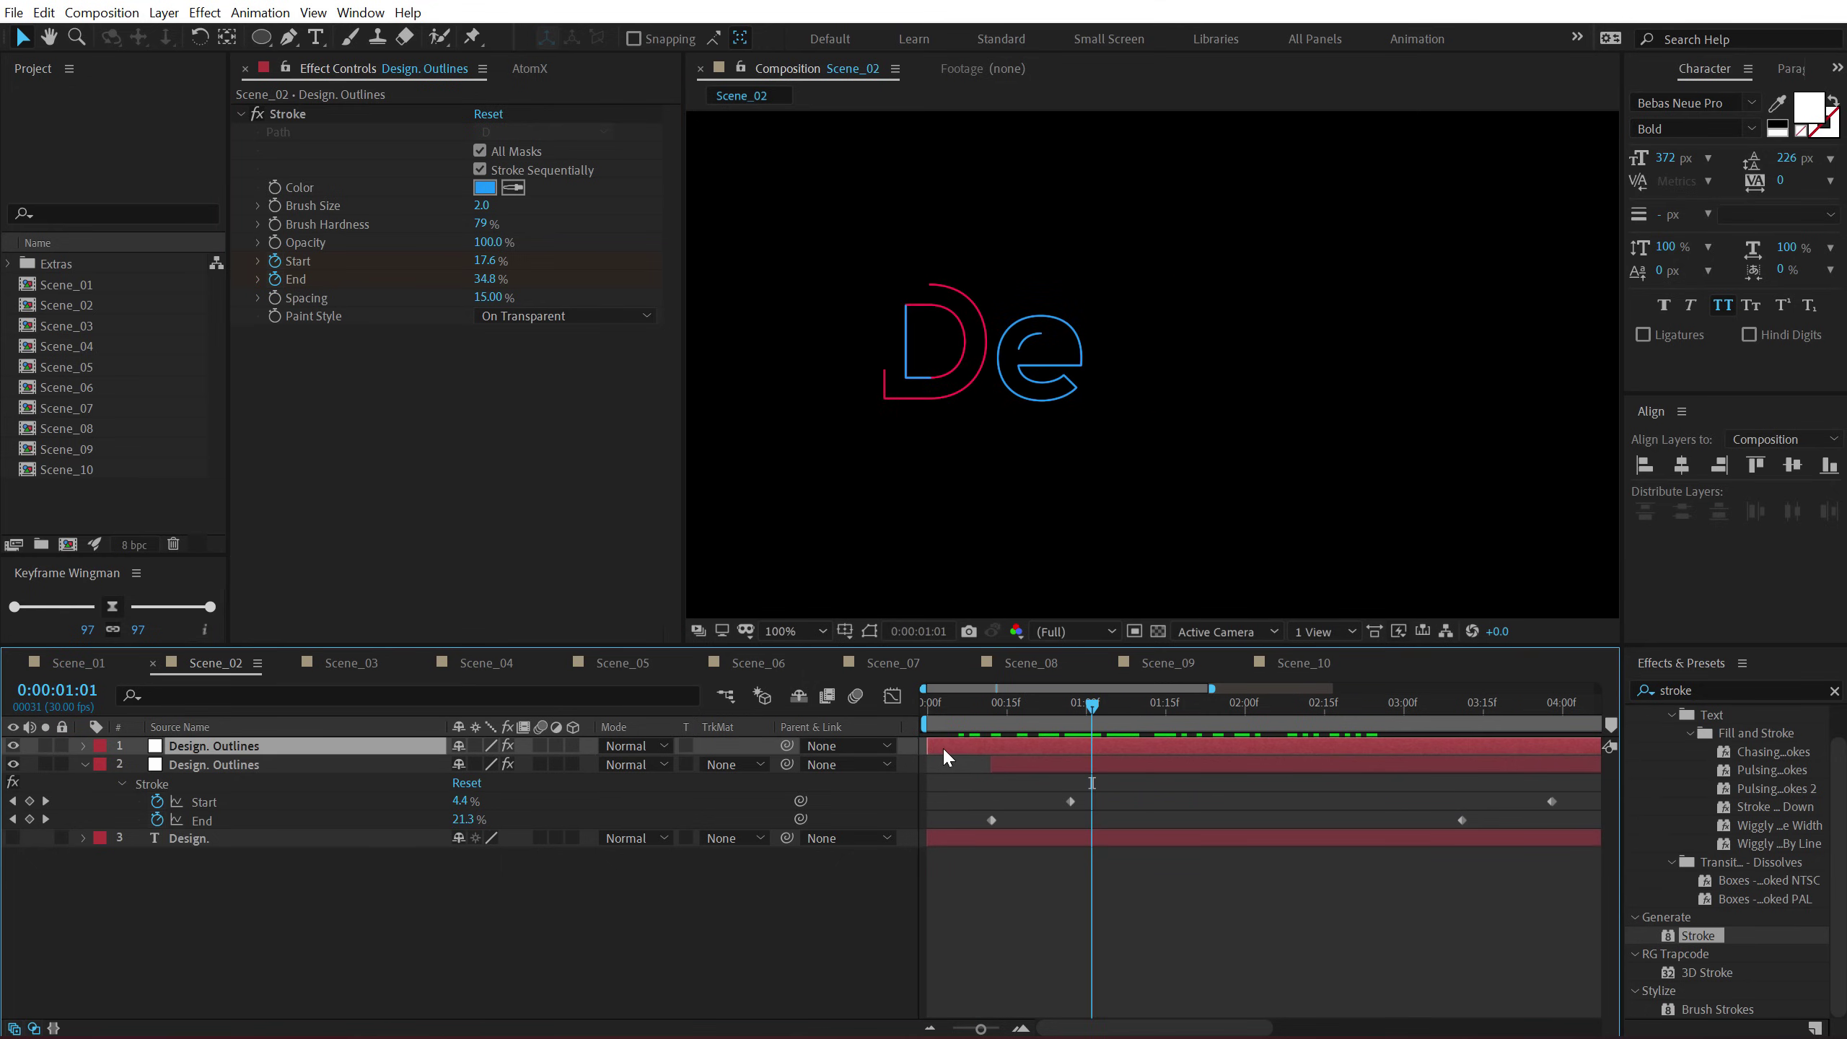
key(ctrl+d)
drag(960, 741, 1086, 748)
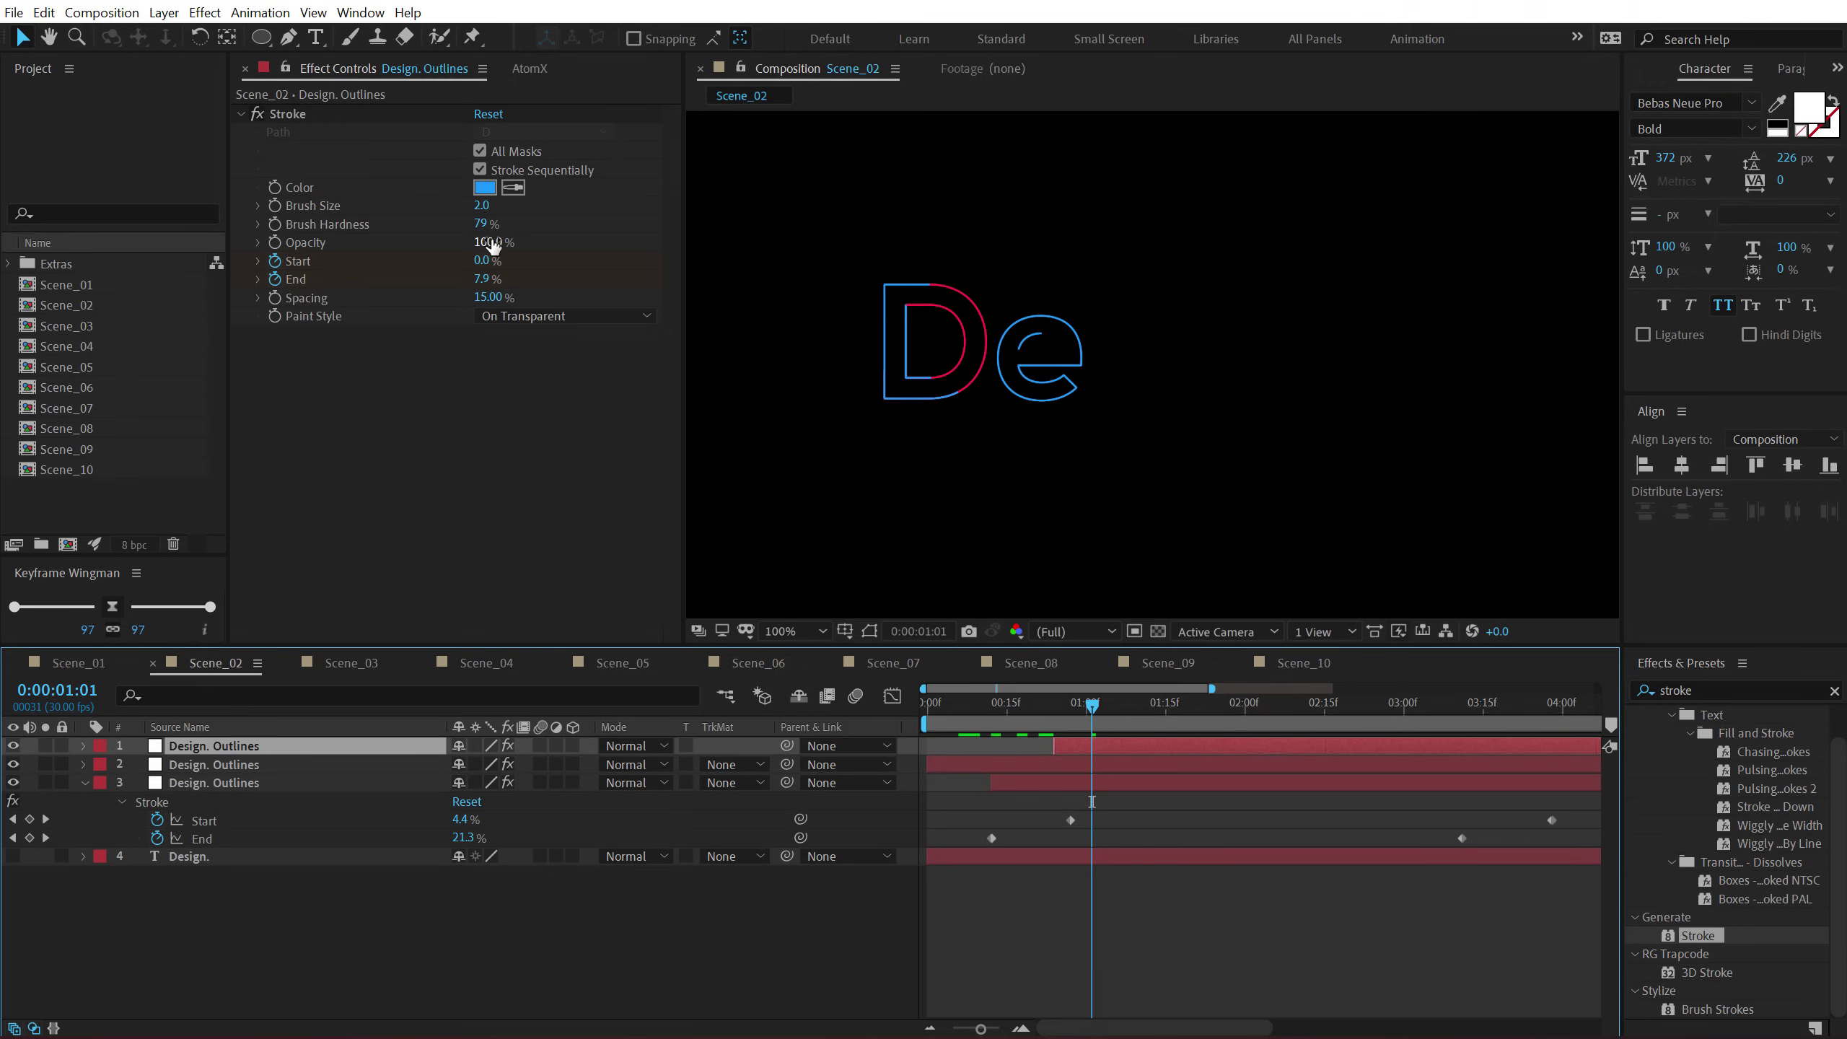
Change the top outline copy's stroke colour to white, FFFFFF.
click(484, 187)
click(194, 372)
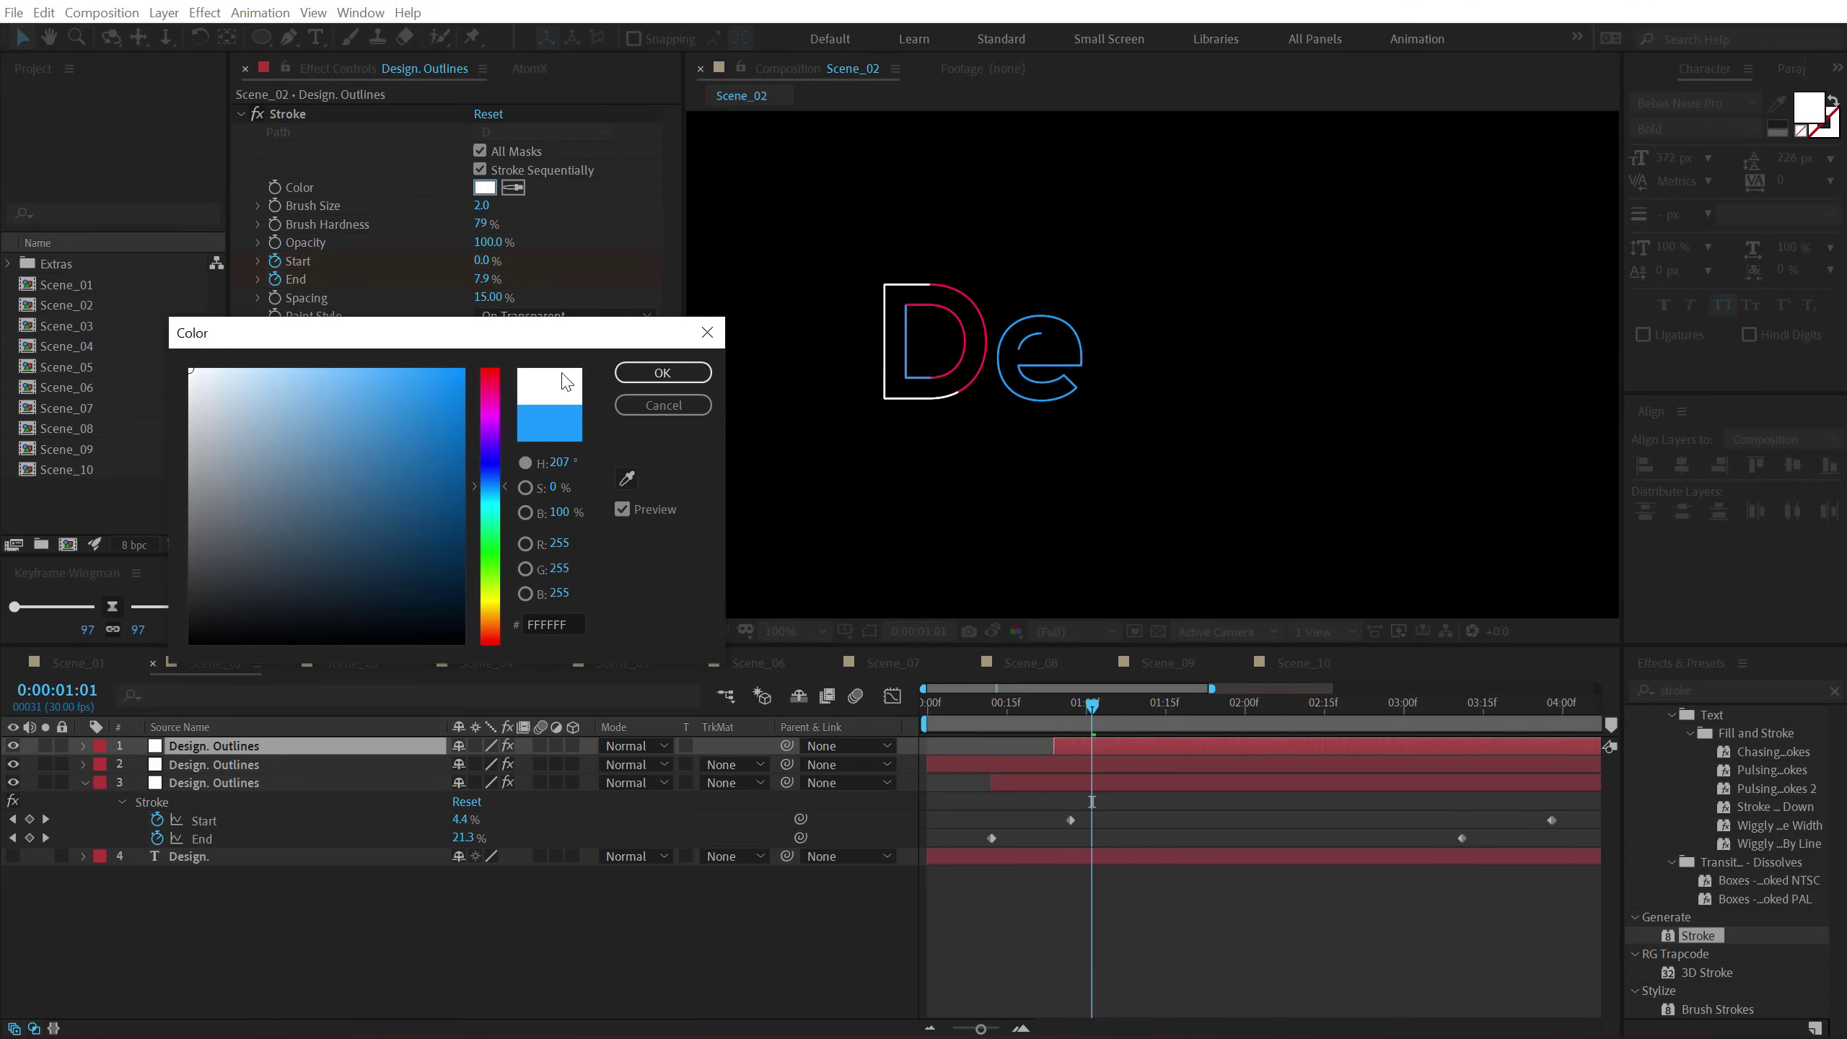
key(Return)
Remove the Start keyframes from the white outline layer's Stroke effect and preview the layered stroke animation.
key(u)
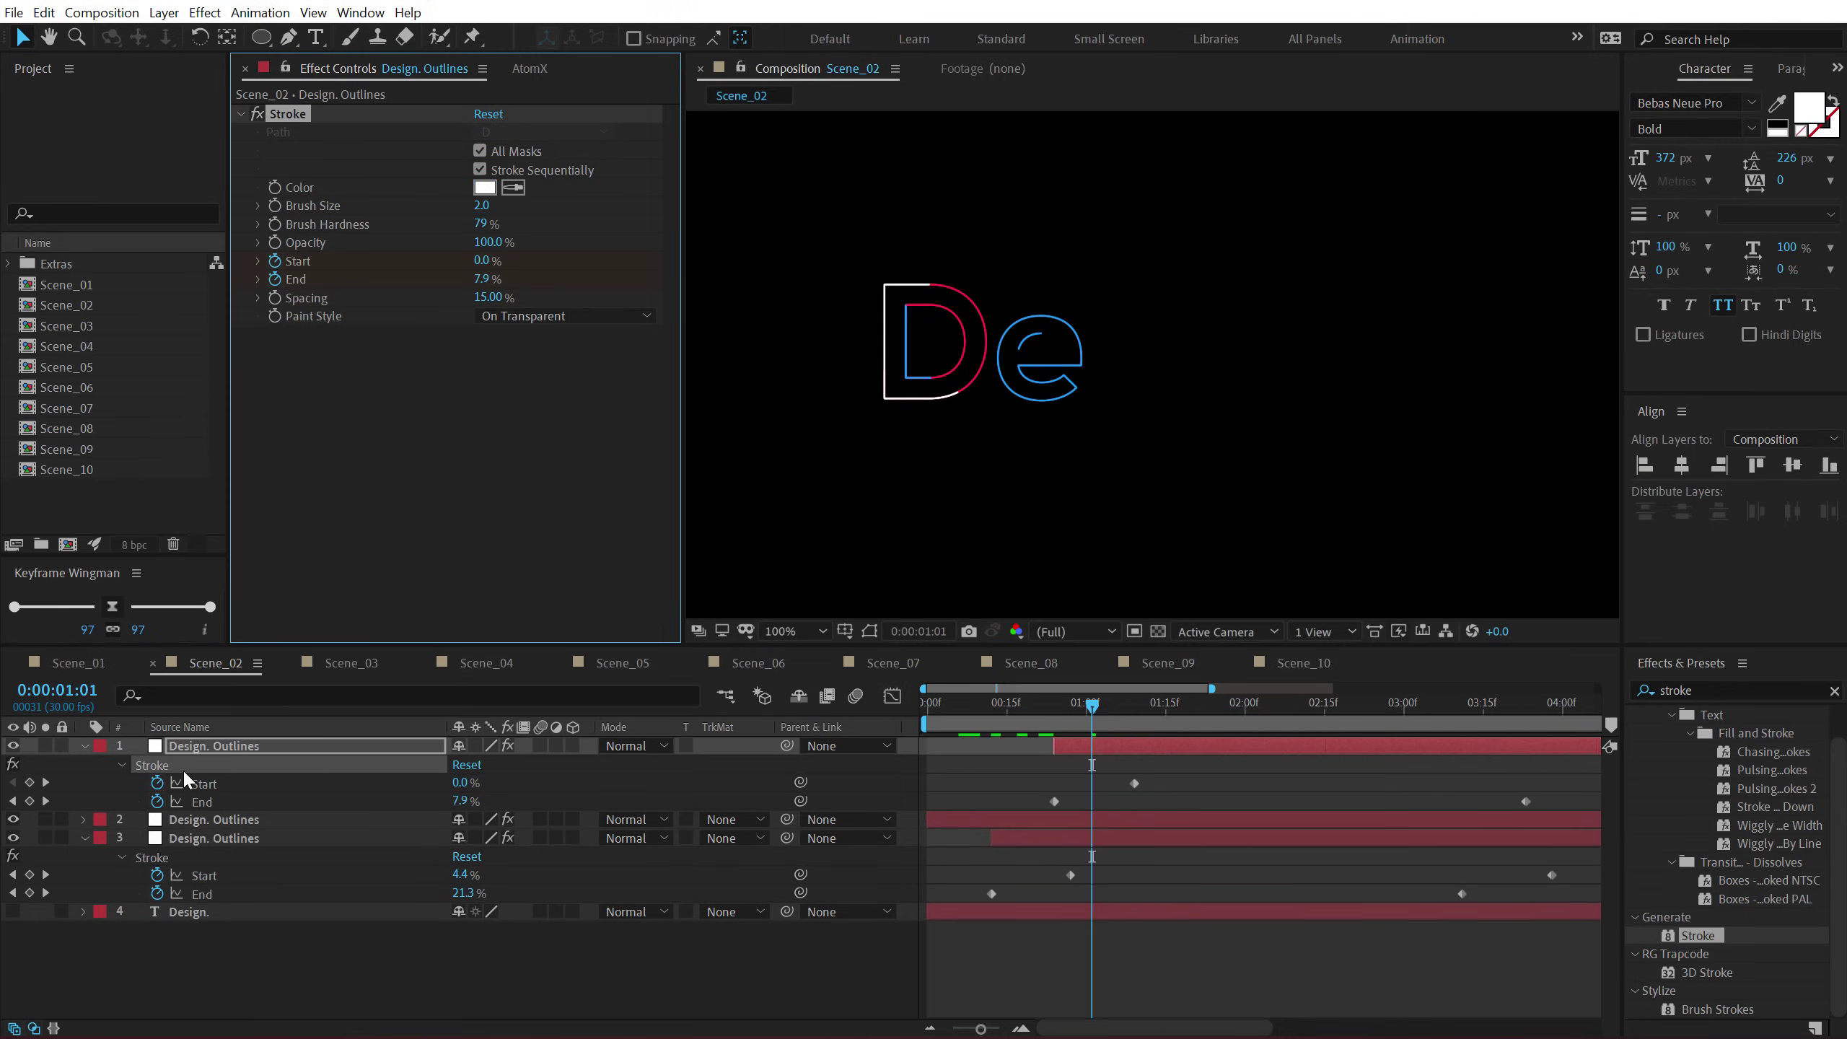
click(158, 782)
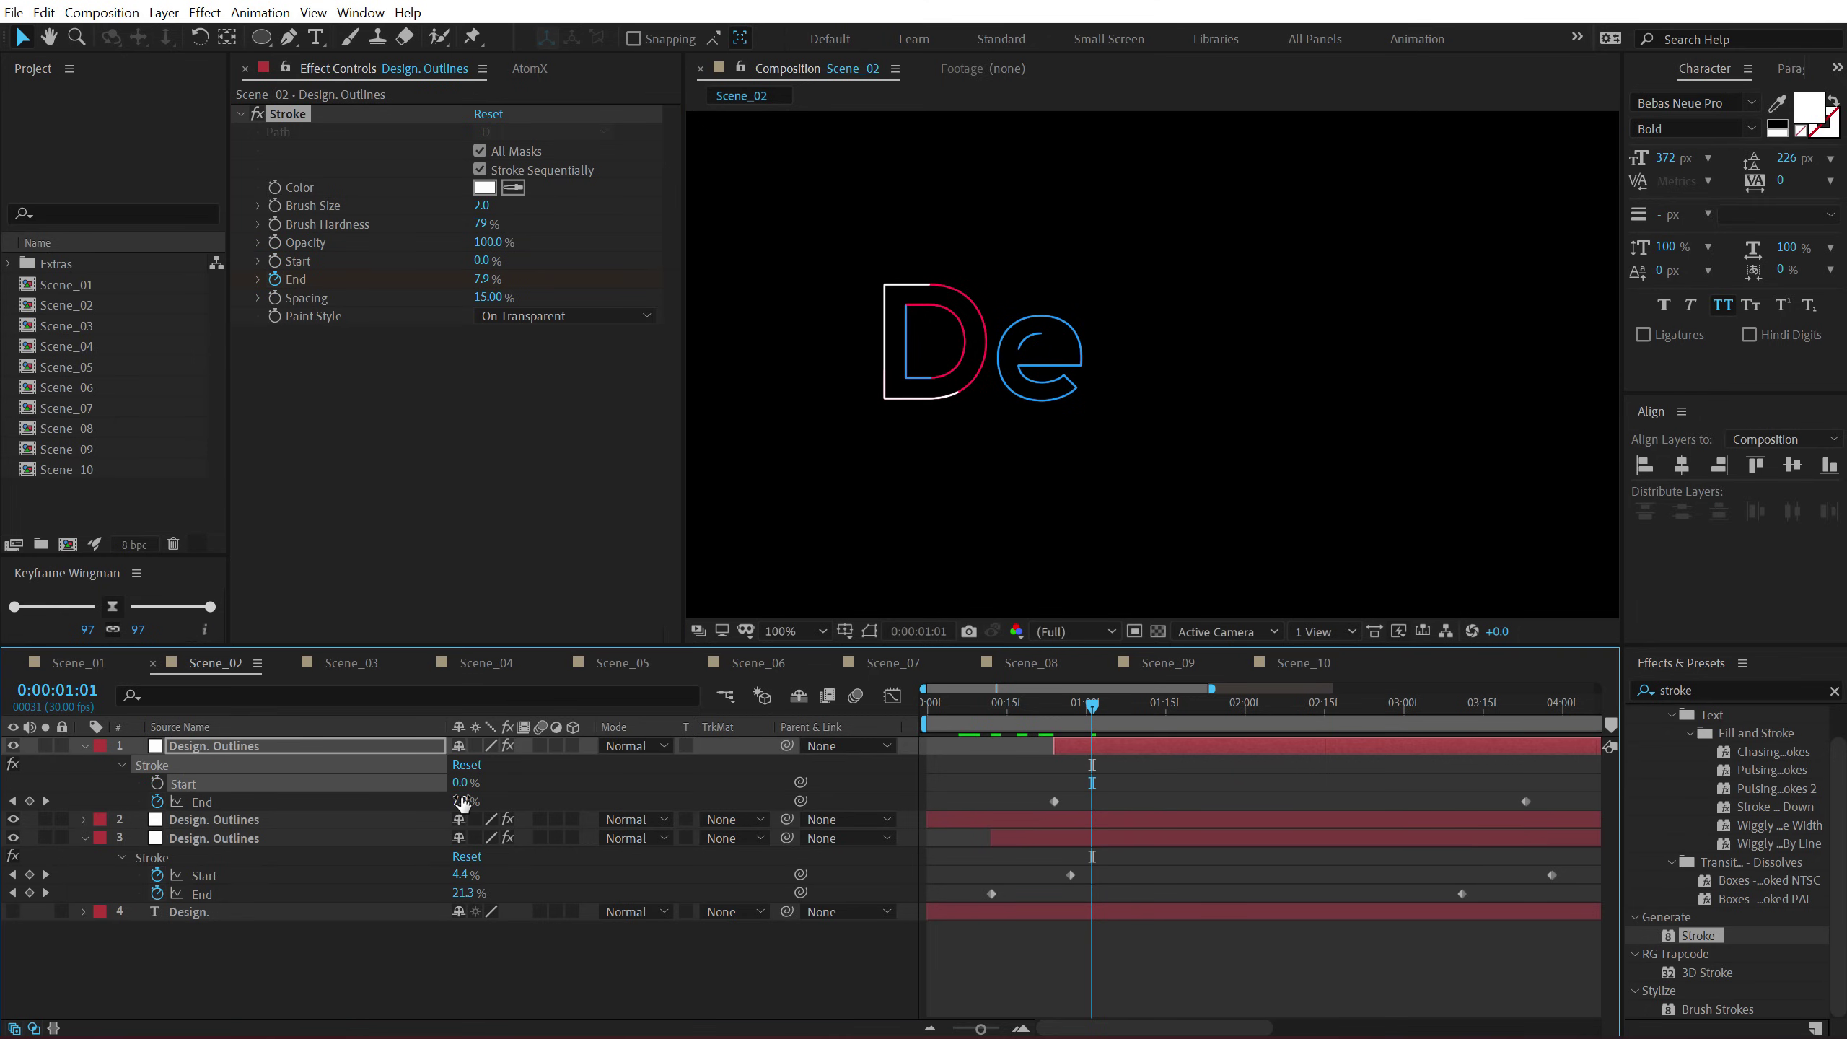
click(1582, 707)
key(space)
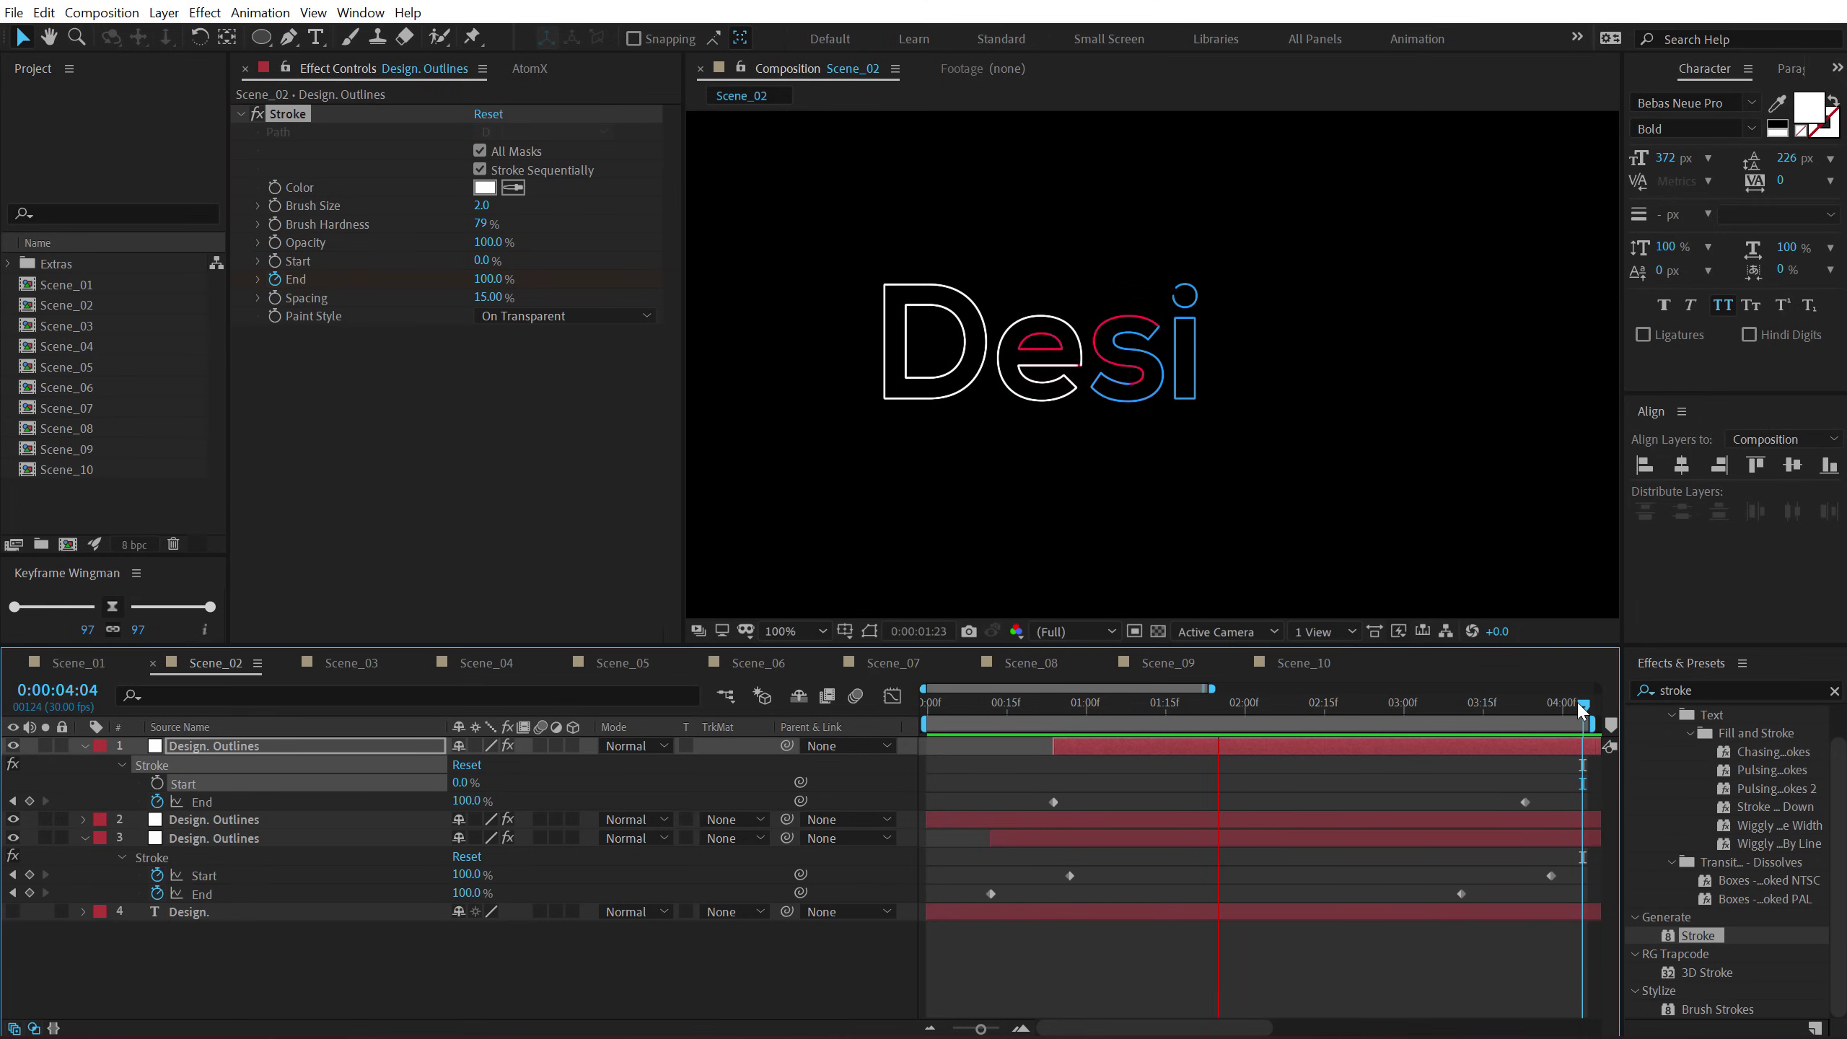
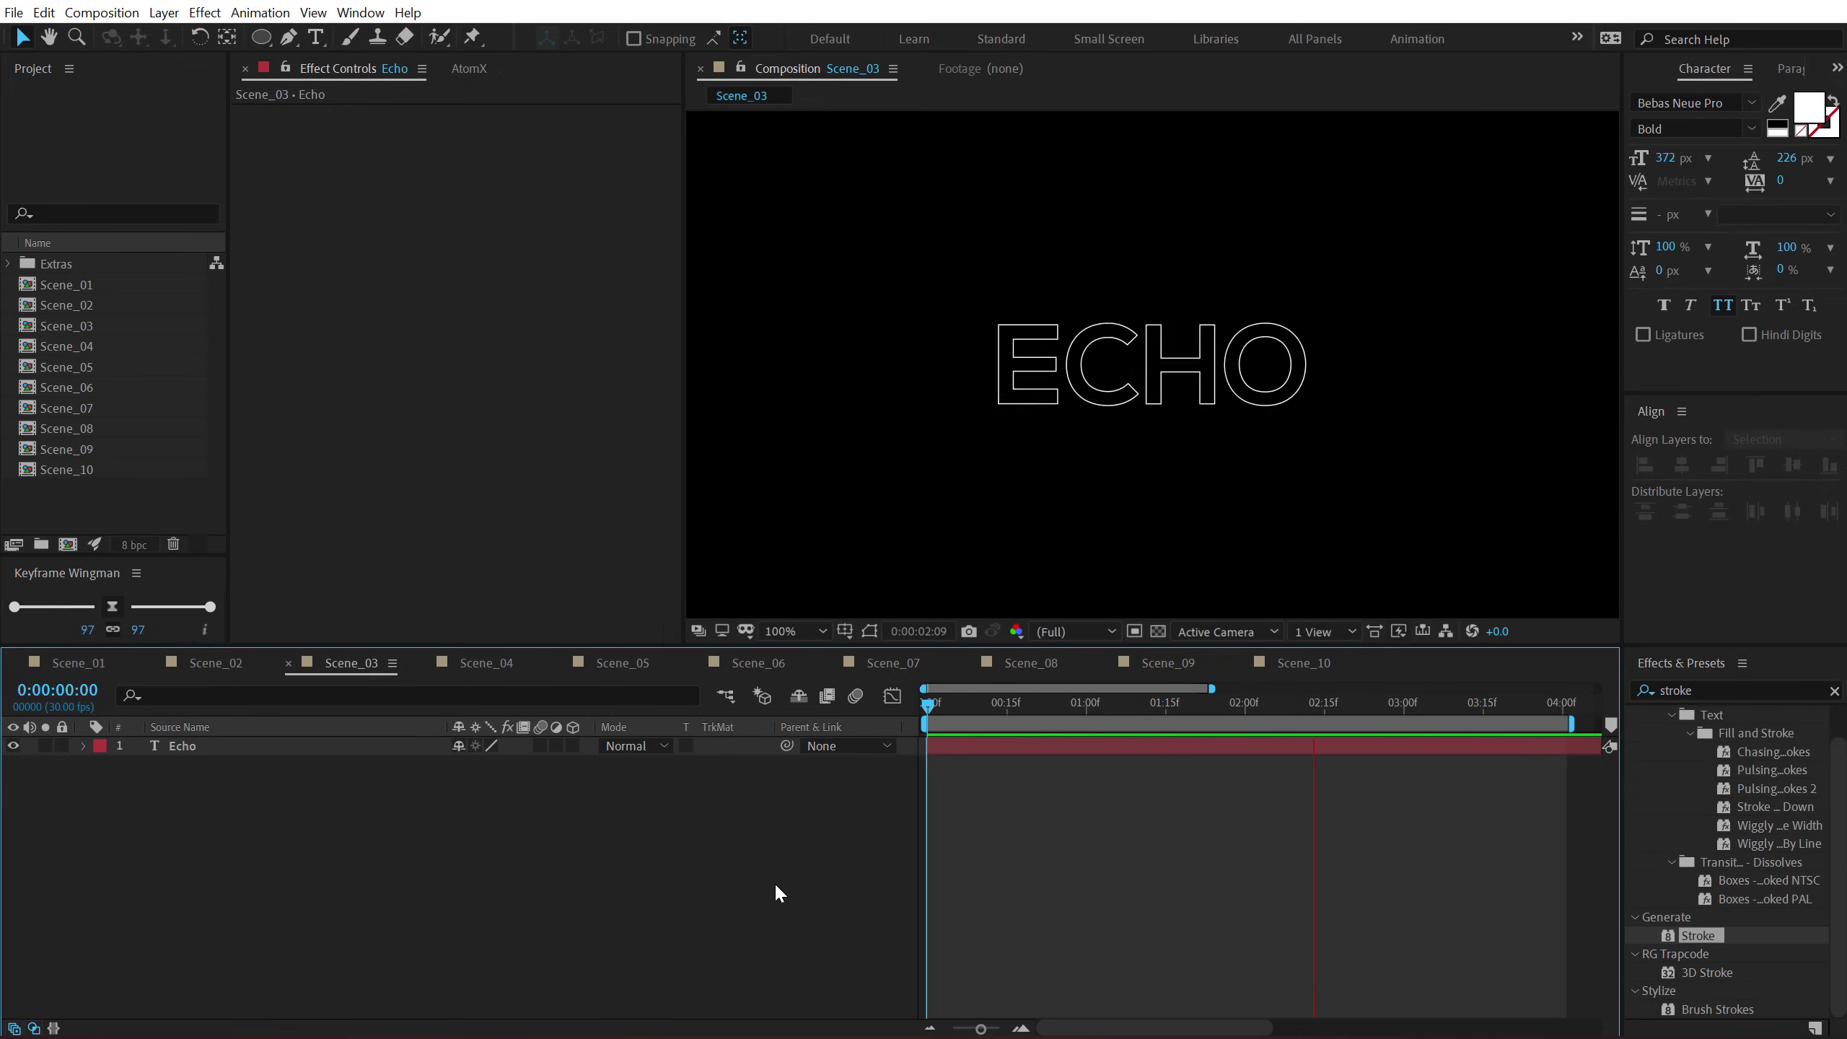
Find the Echo effect and apply it to the Echo text layer in Scene_03.
click(975, 701)
click(1124, 703)
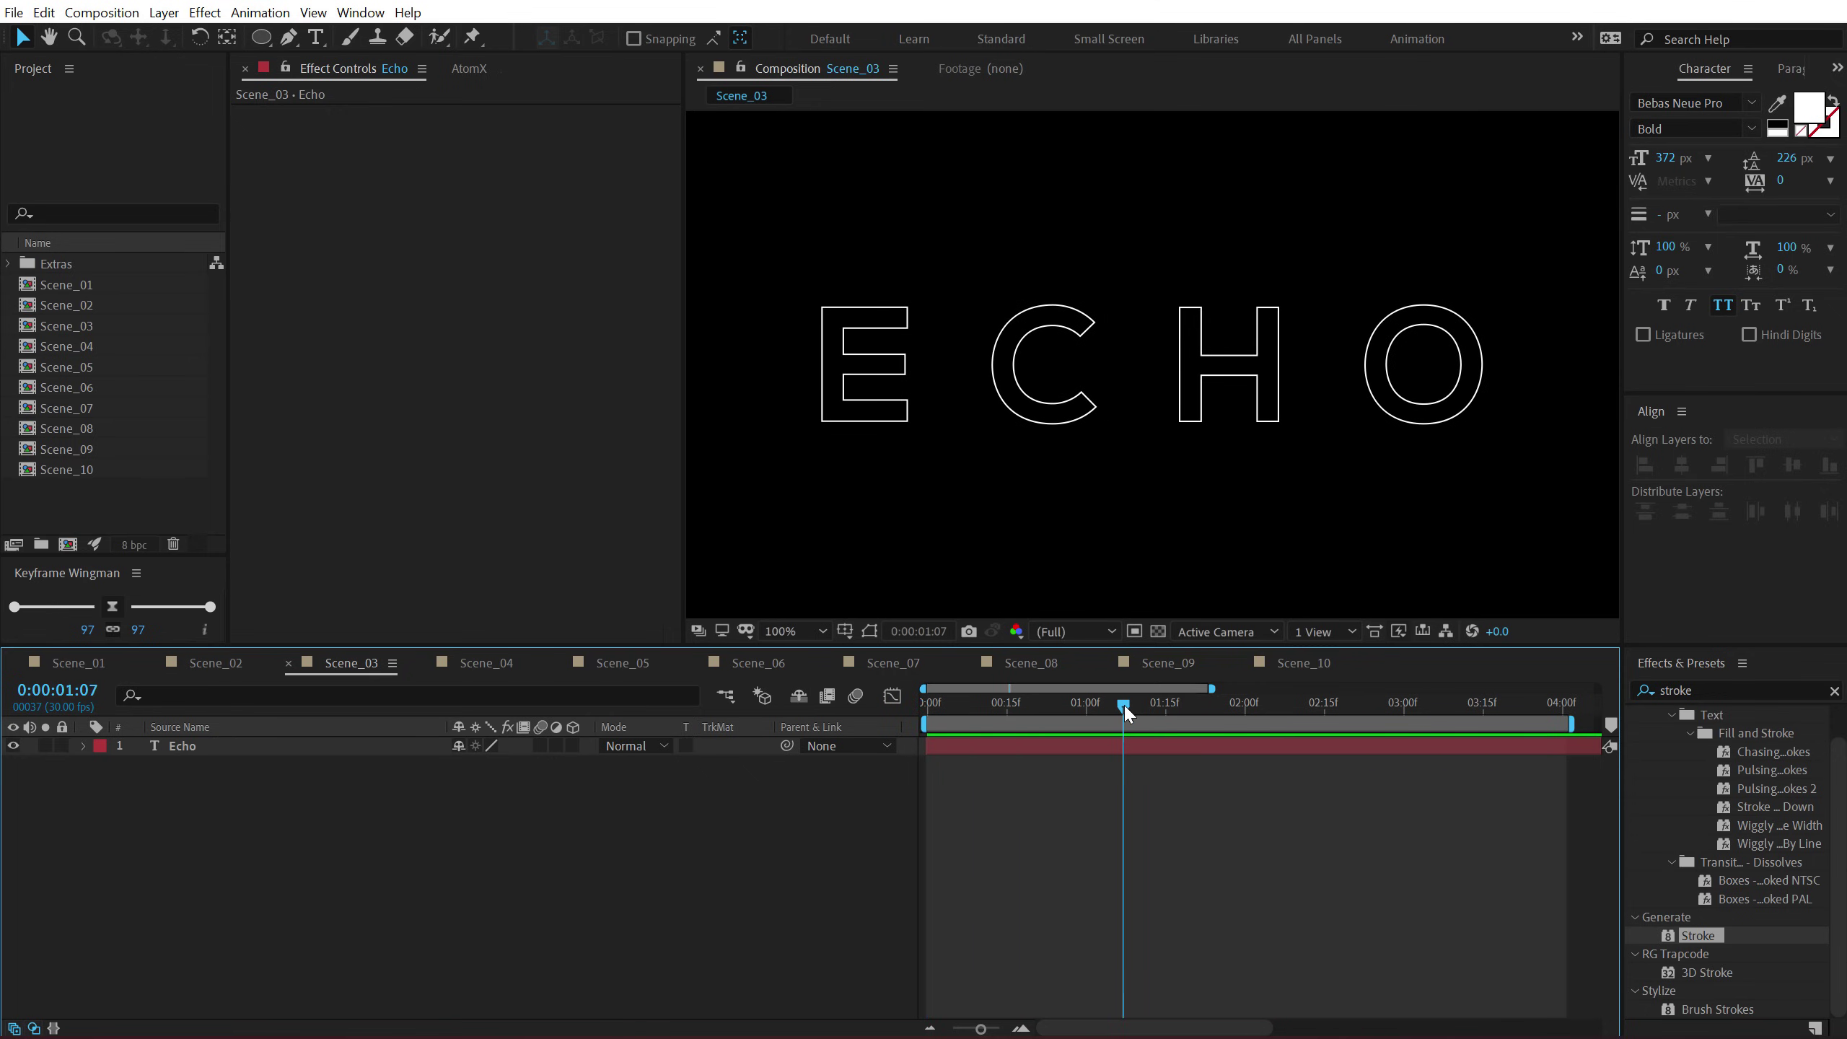
click(168, 746)
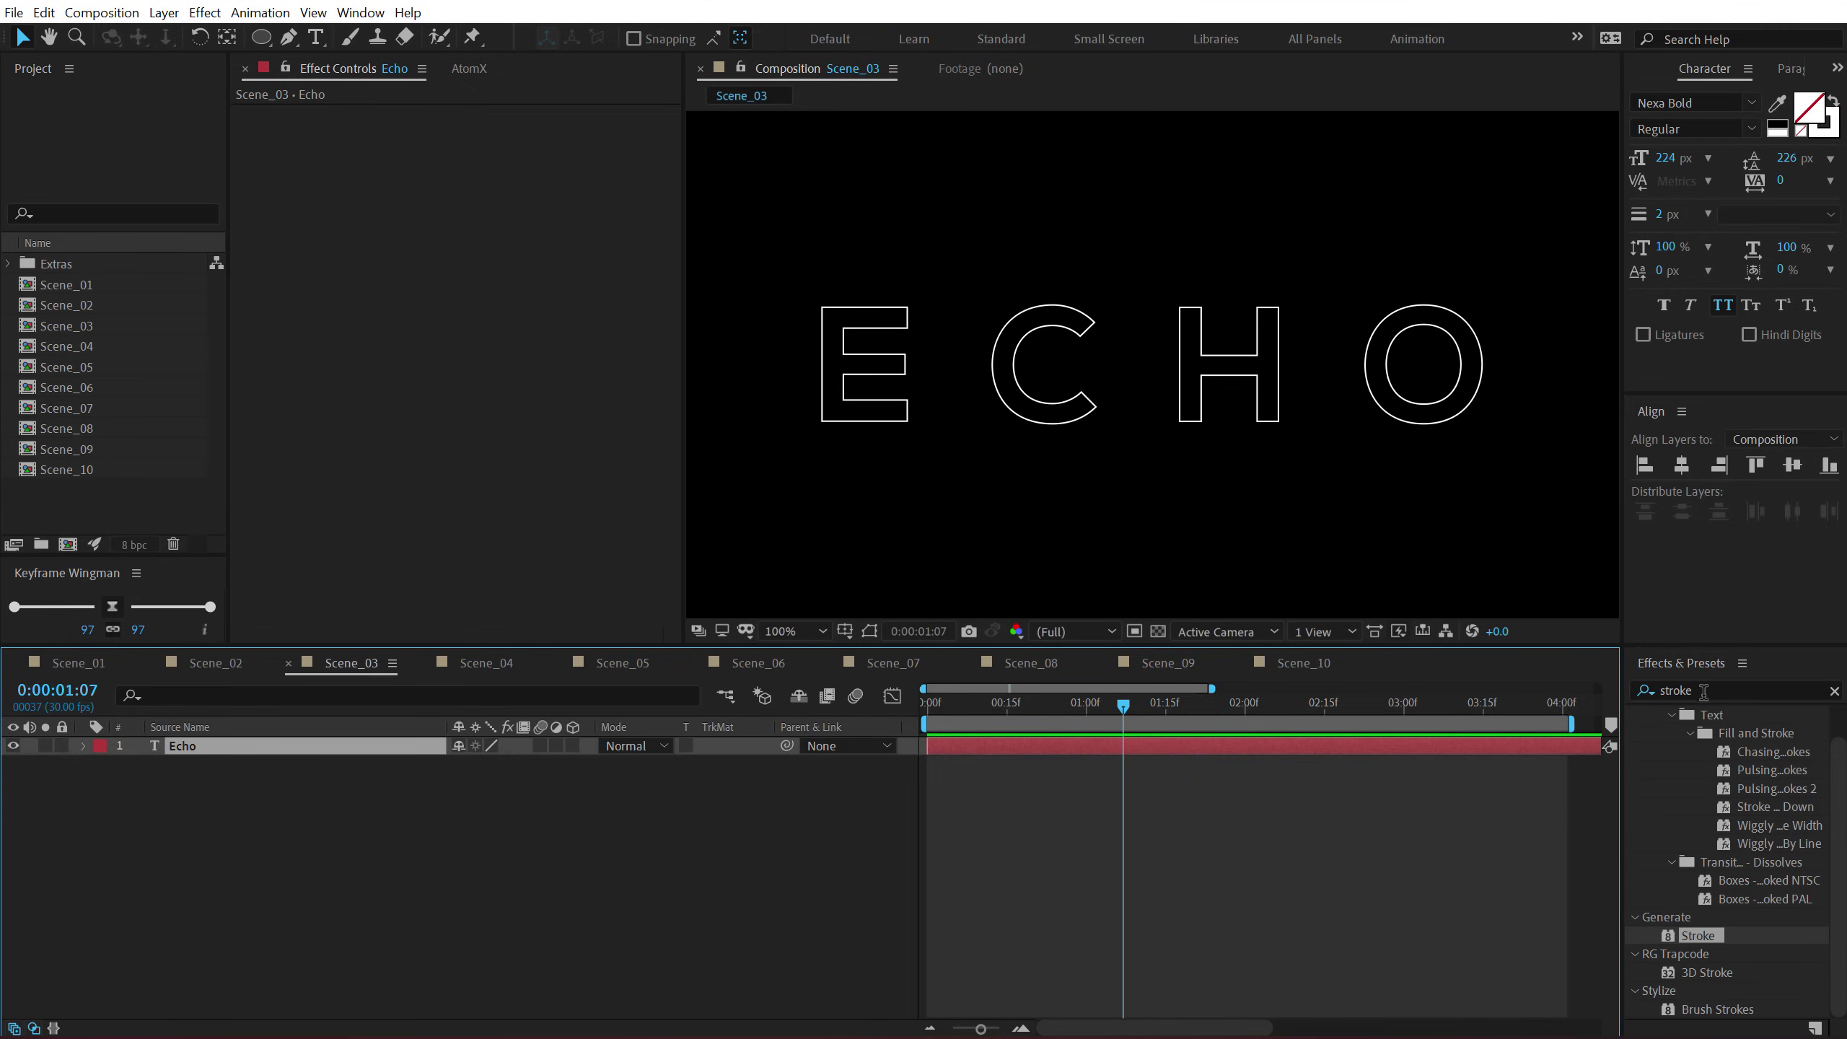
click(1701, 691)
text(echo)
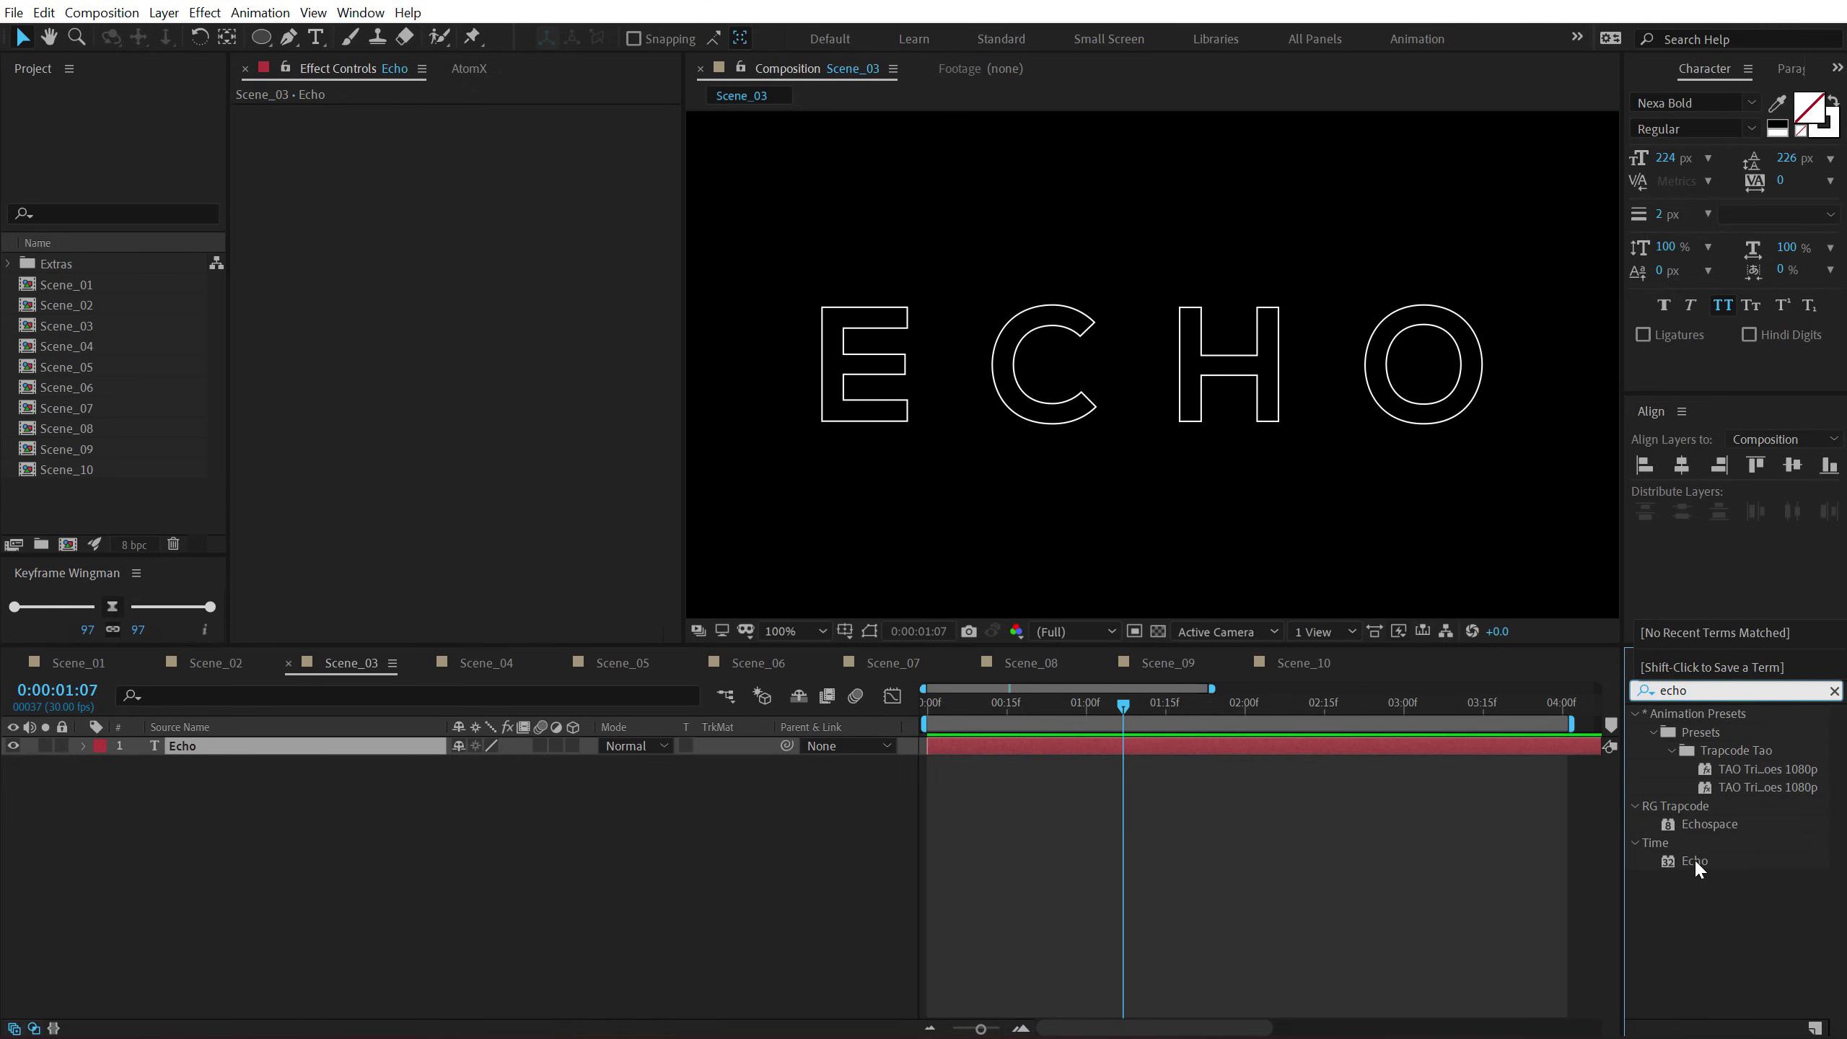
double_click(1694, 860)
At 0:00:00:15, set the Echo effect's Number Of Echoes to 40 and its Echo Time to -0.010 seconds.
click(947, 691)
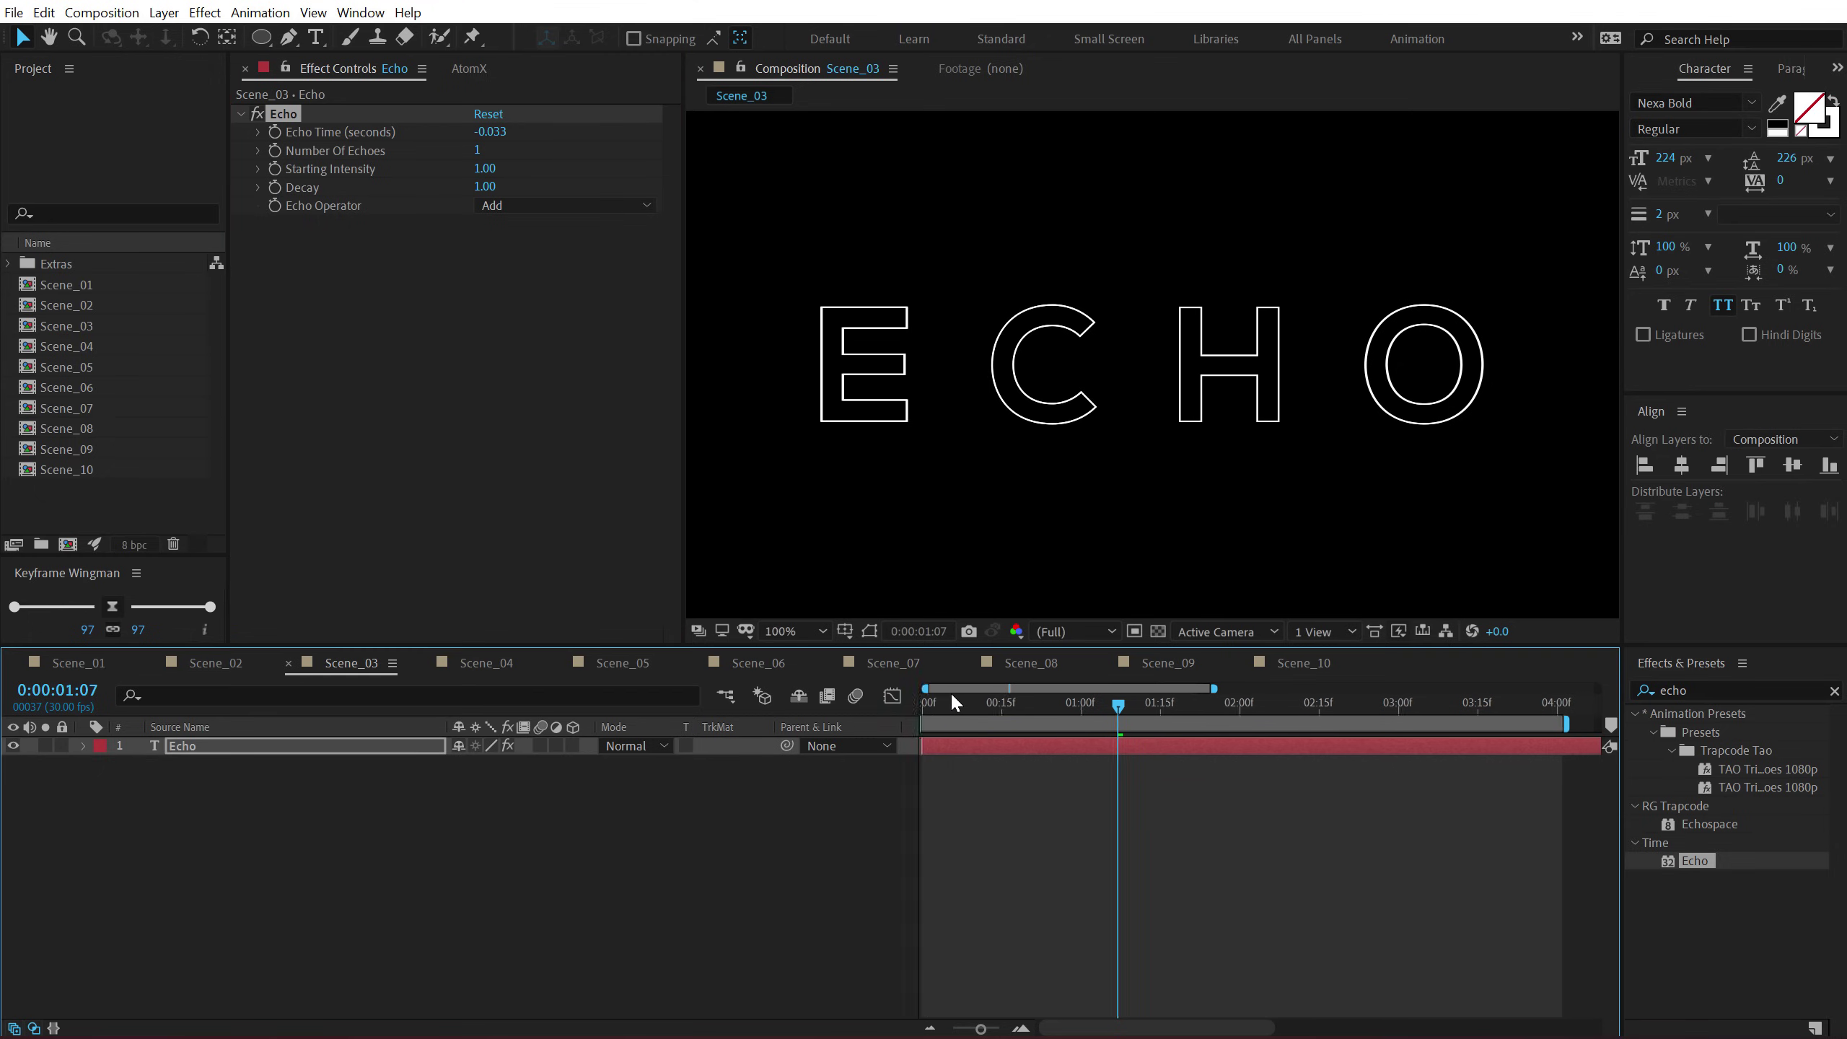
drag(956, 707, 1008, 701)
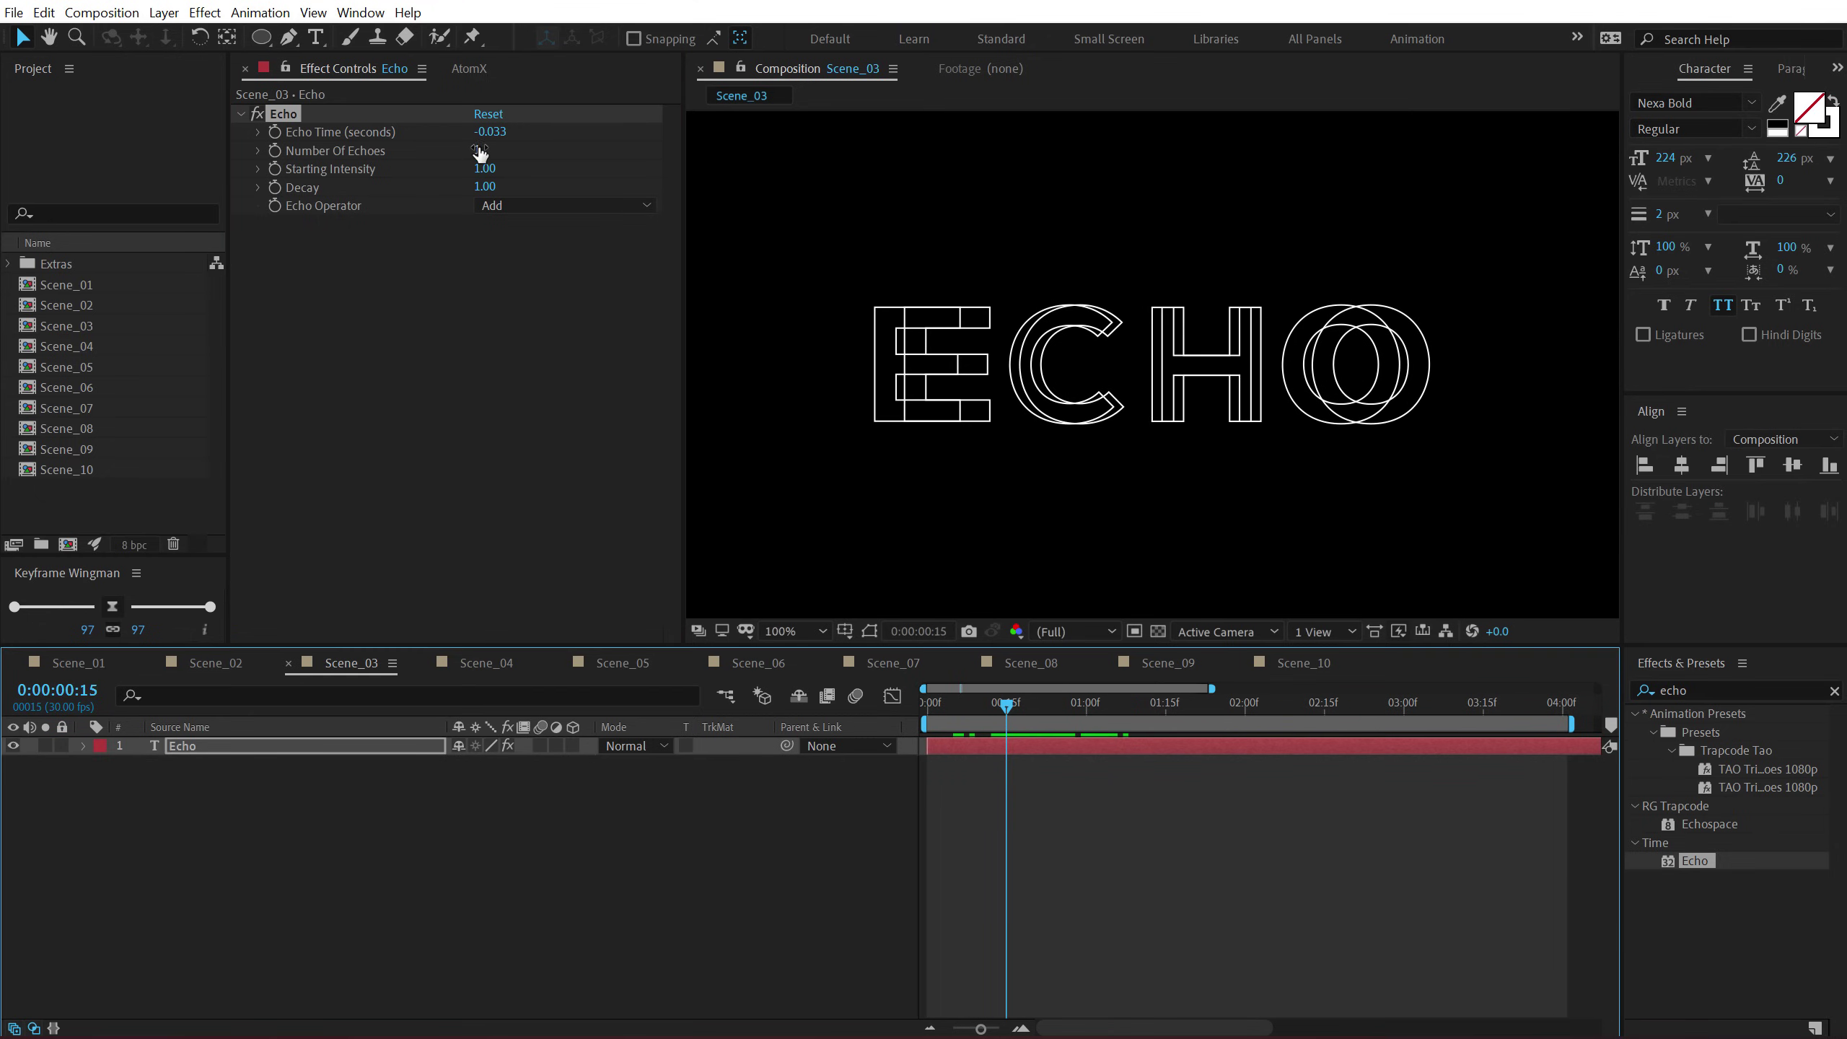
drag(480, 151, 500, 149)
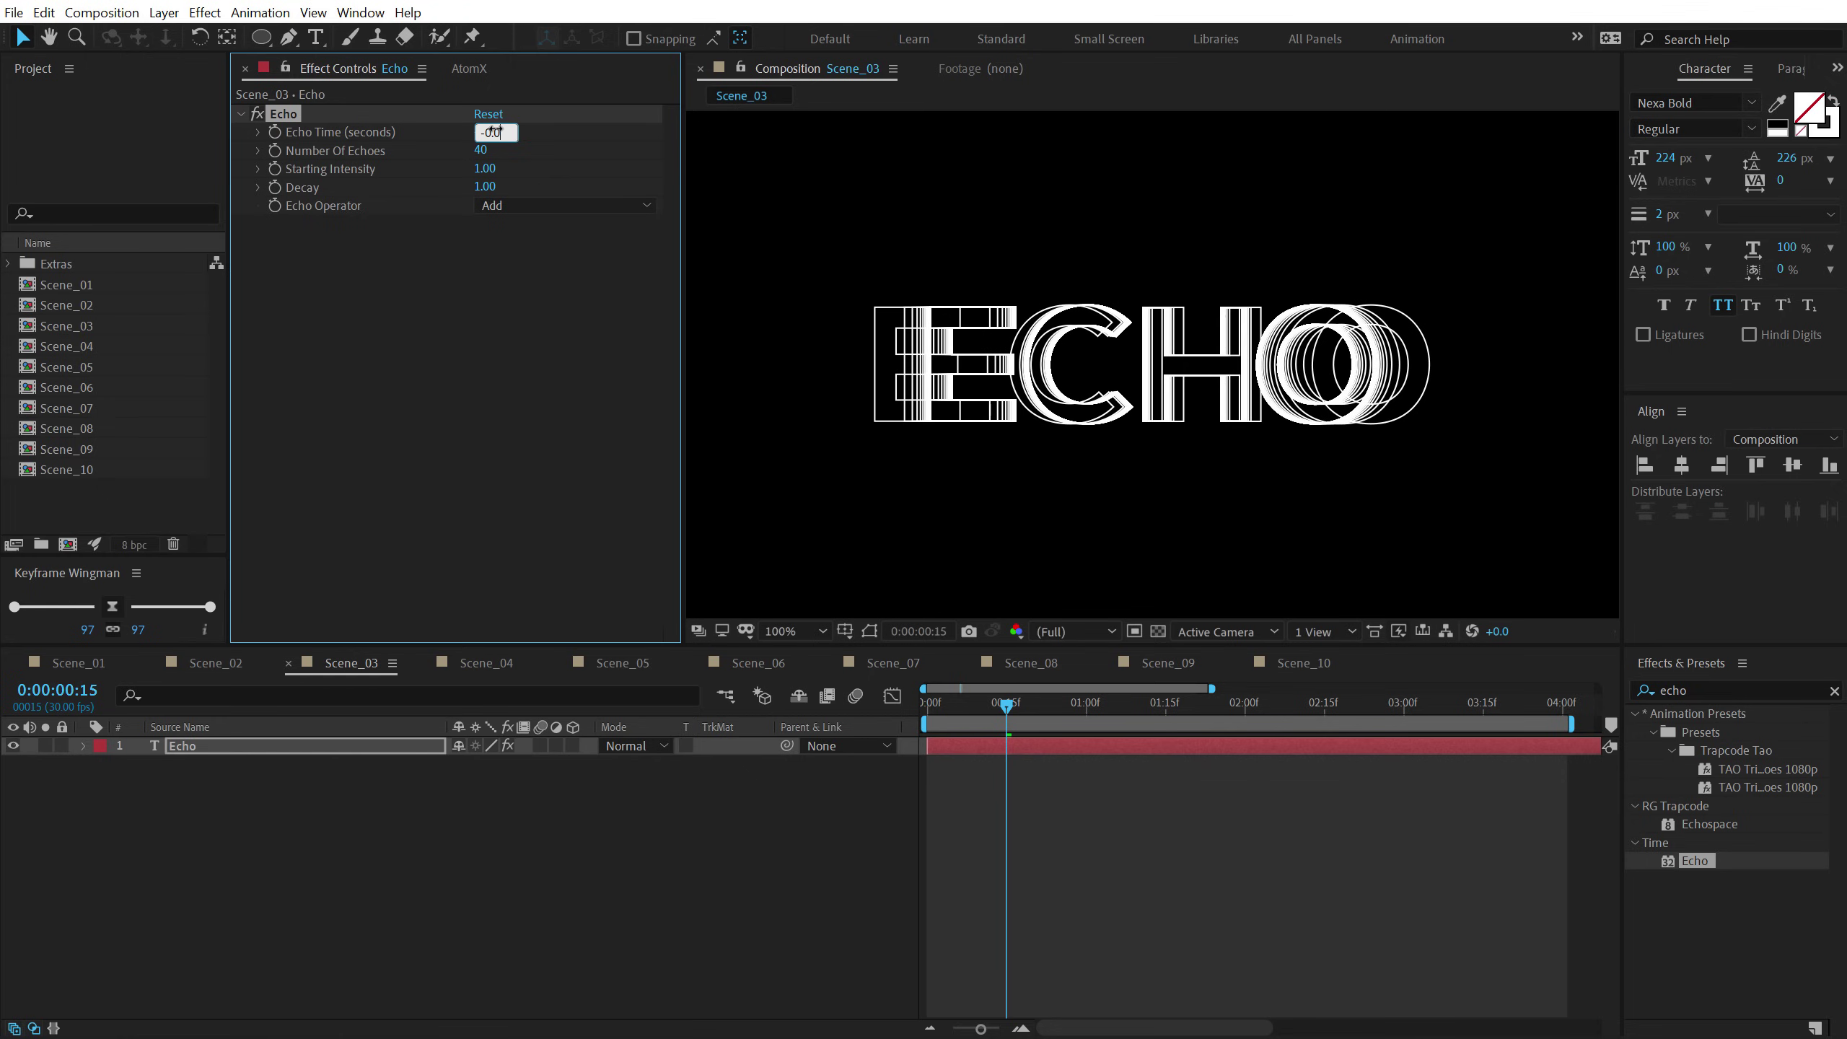
key(Return)
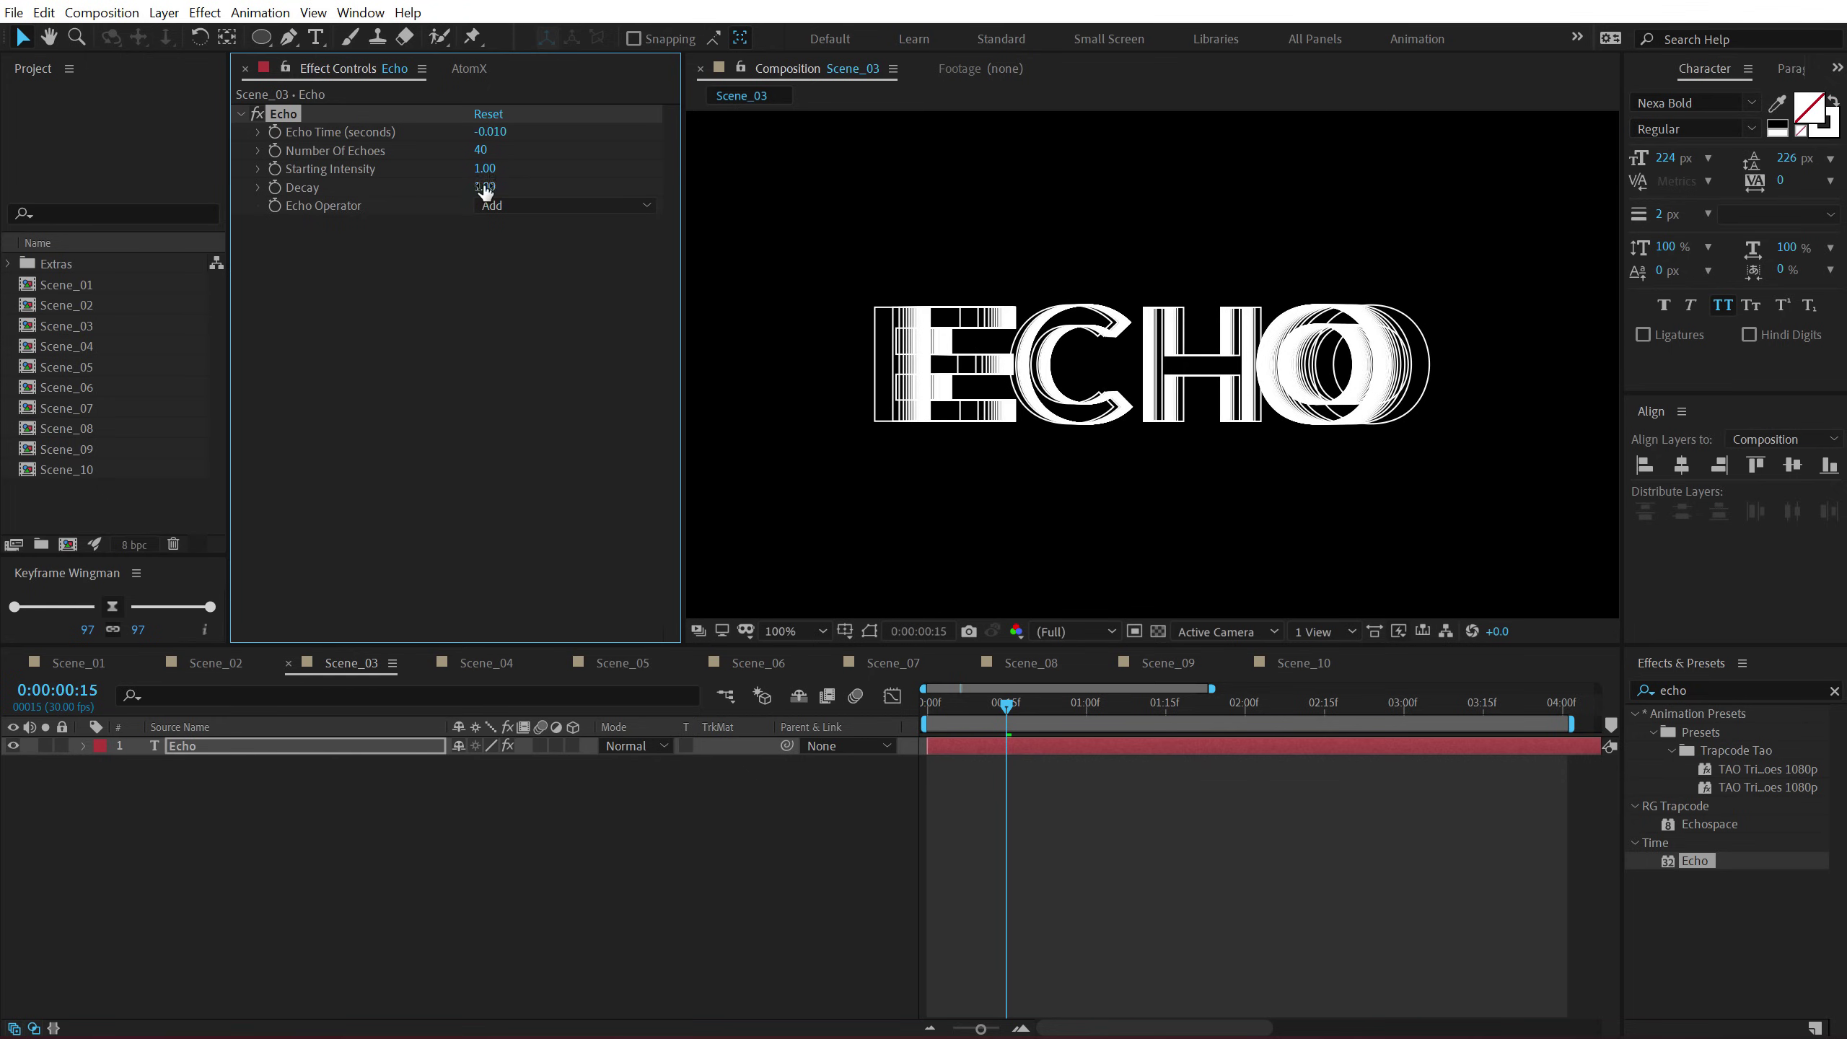
Set the Echo effect's Decay to 0.90 and preview the trailing text animation.
drag(484, 190, 457, 186)
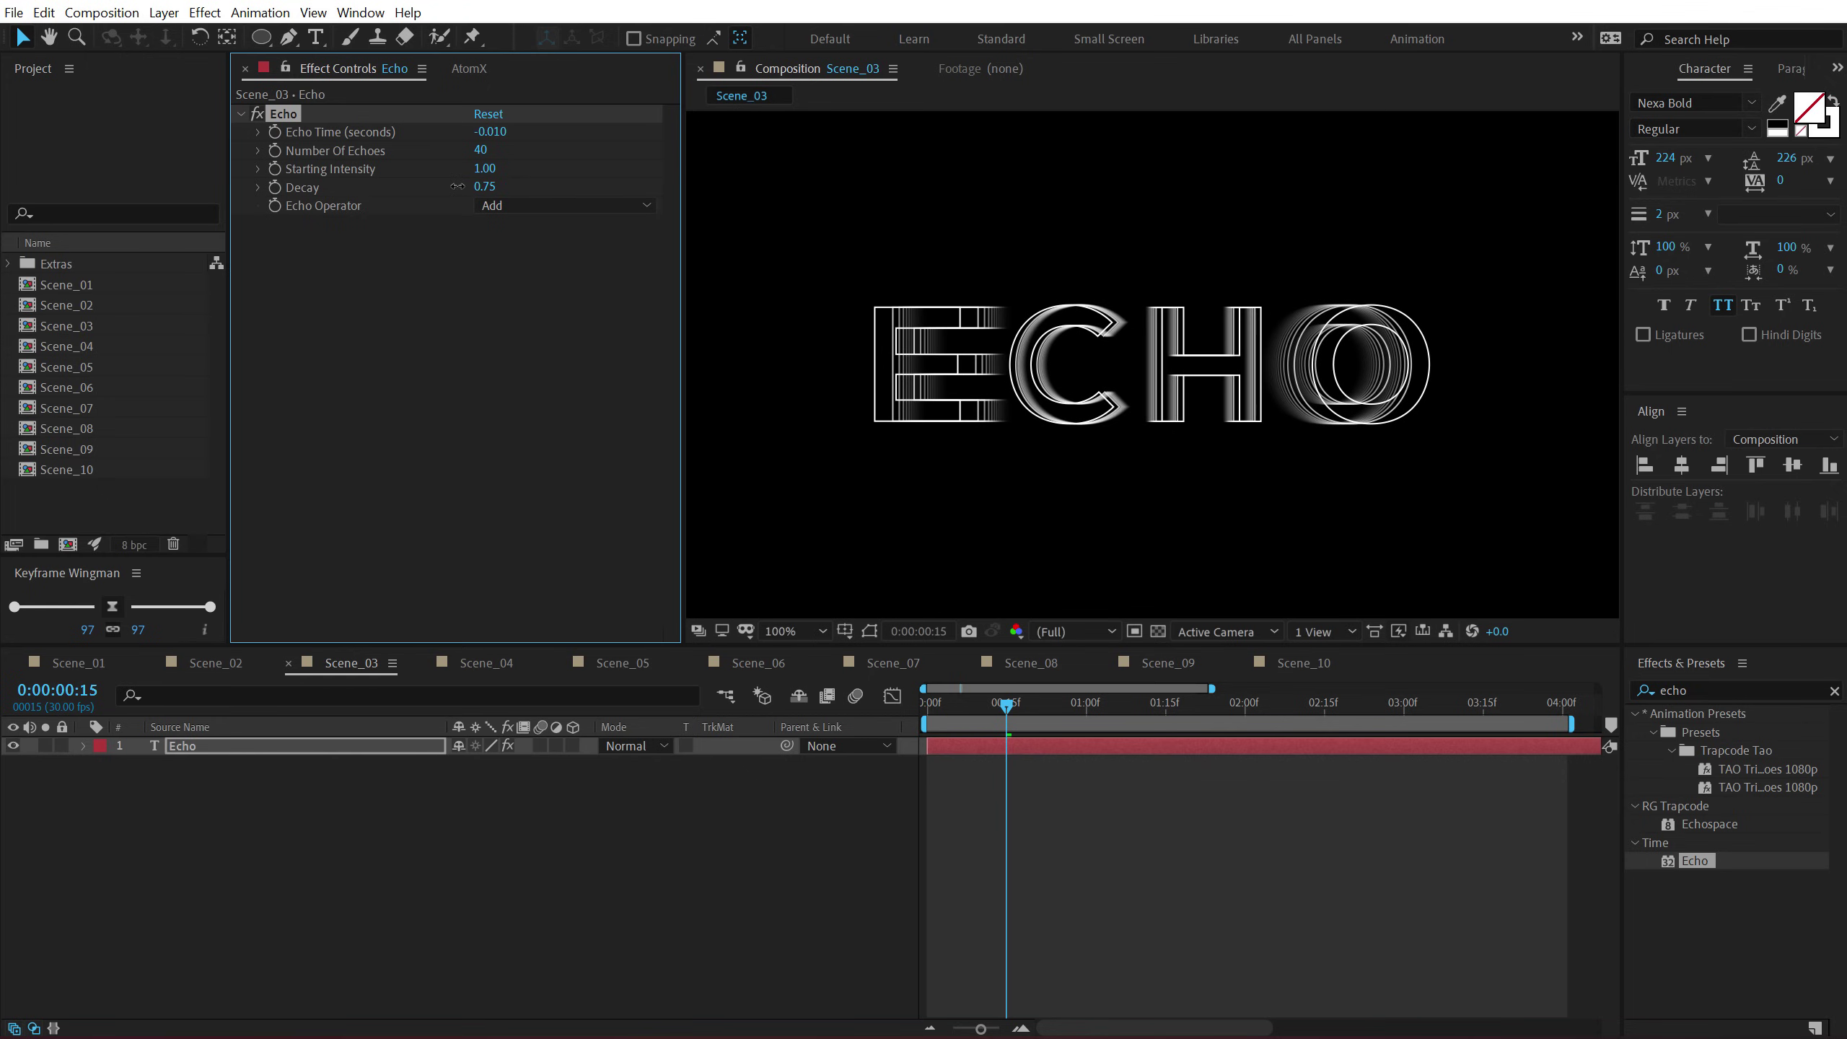
drag(1021, 707, 1195, 707)
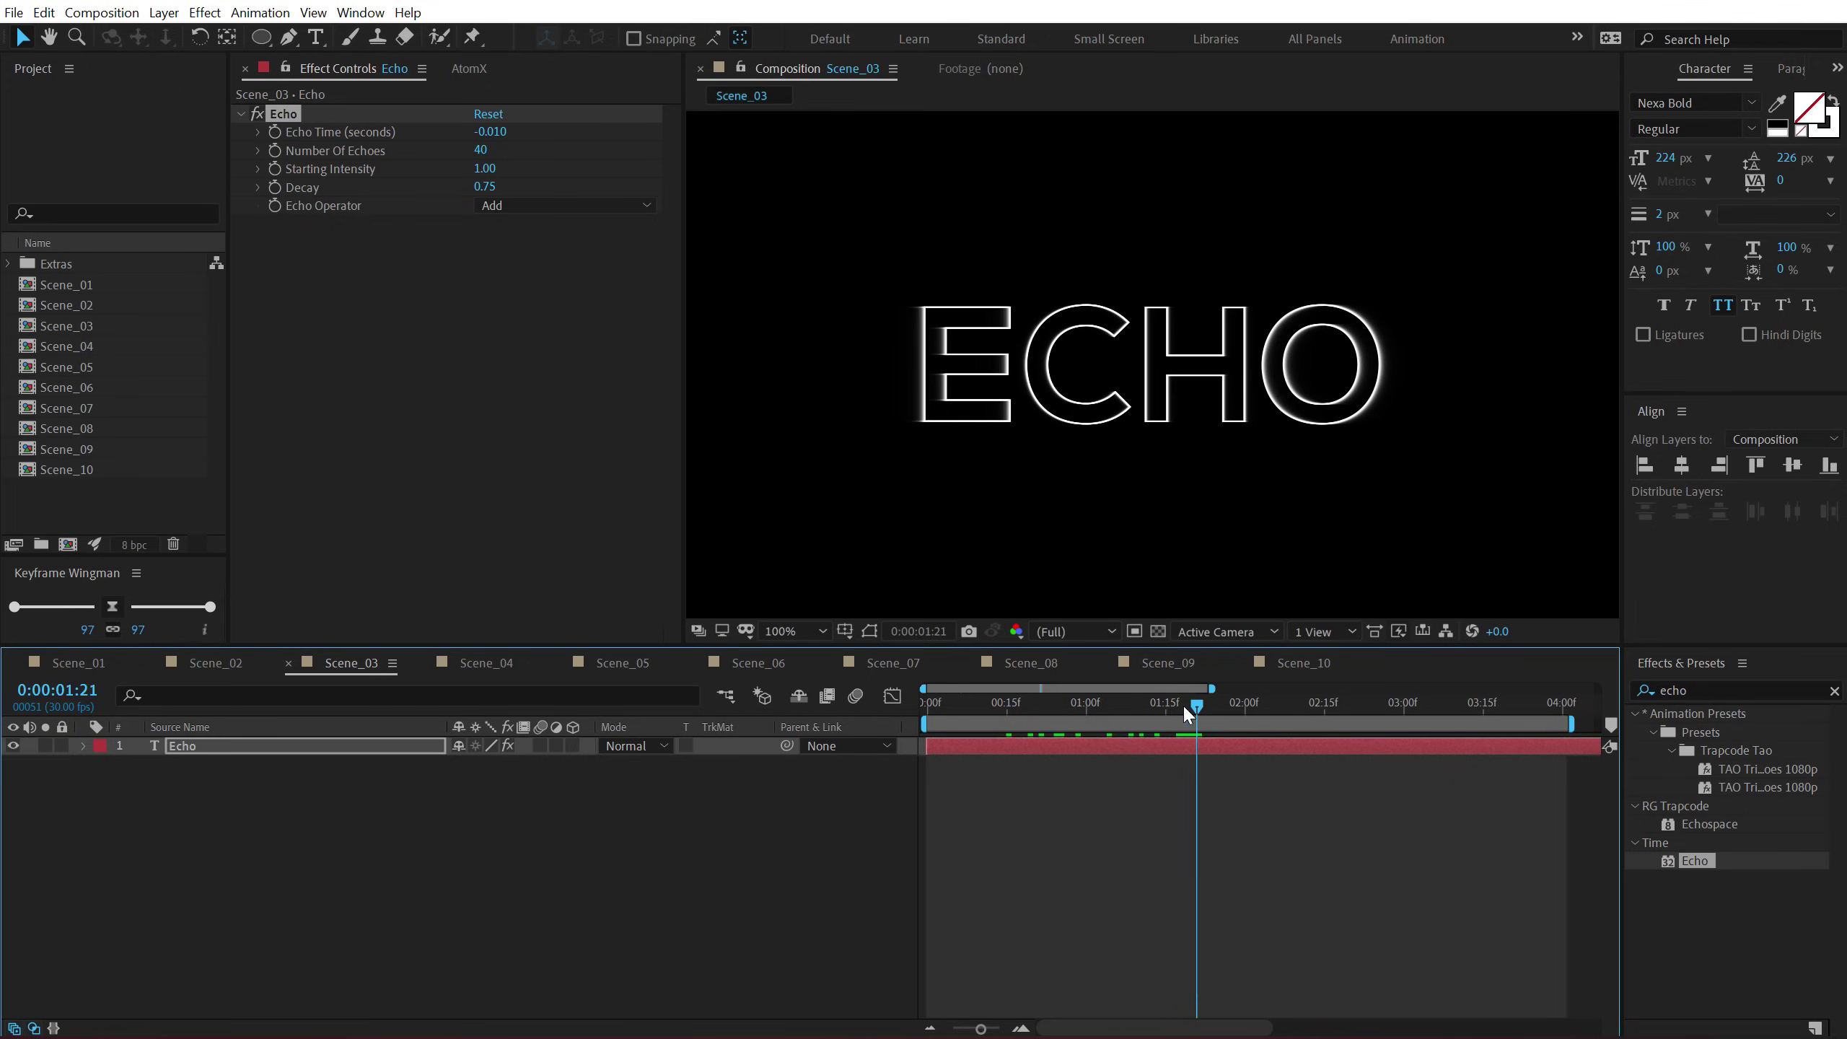
click(486, 188)
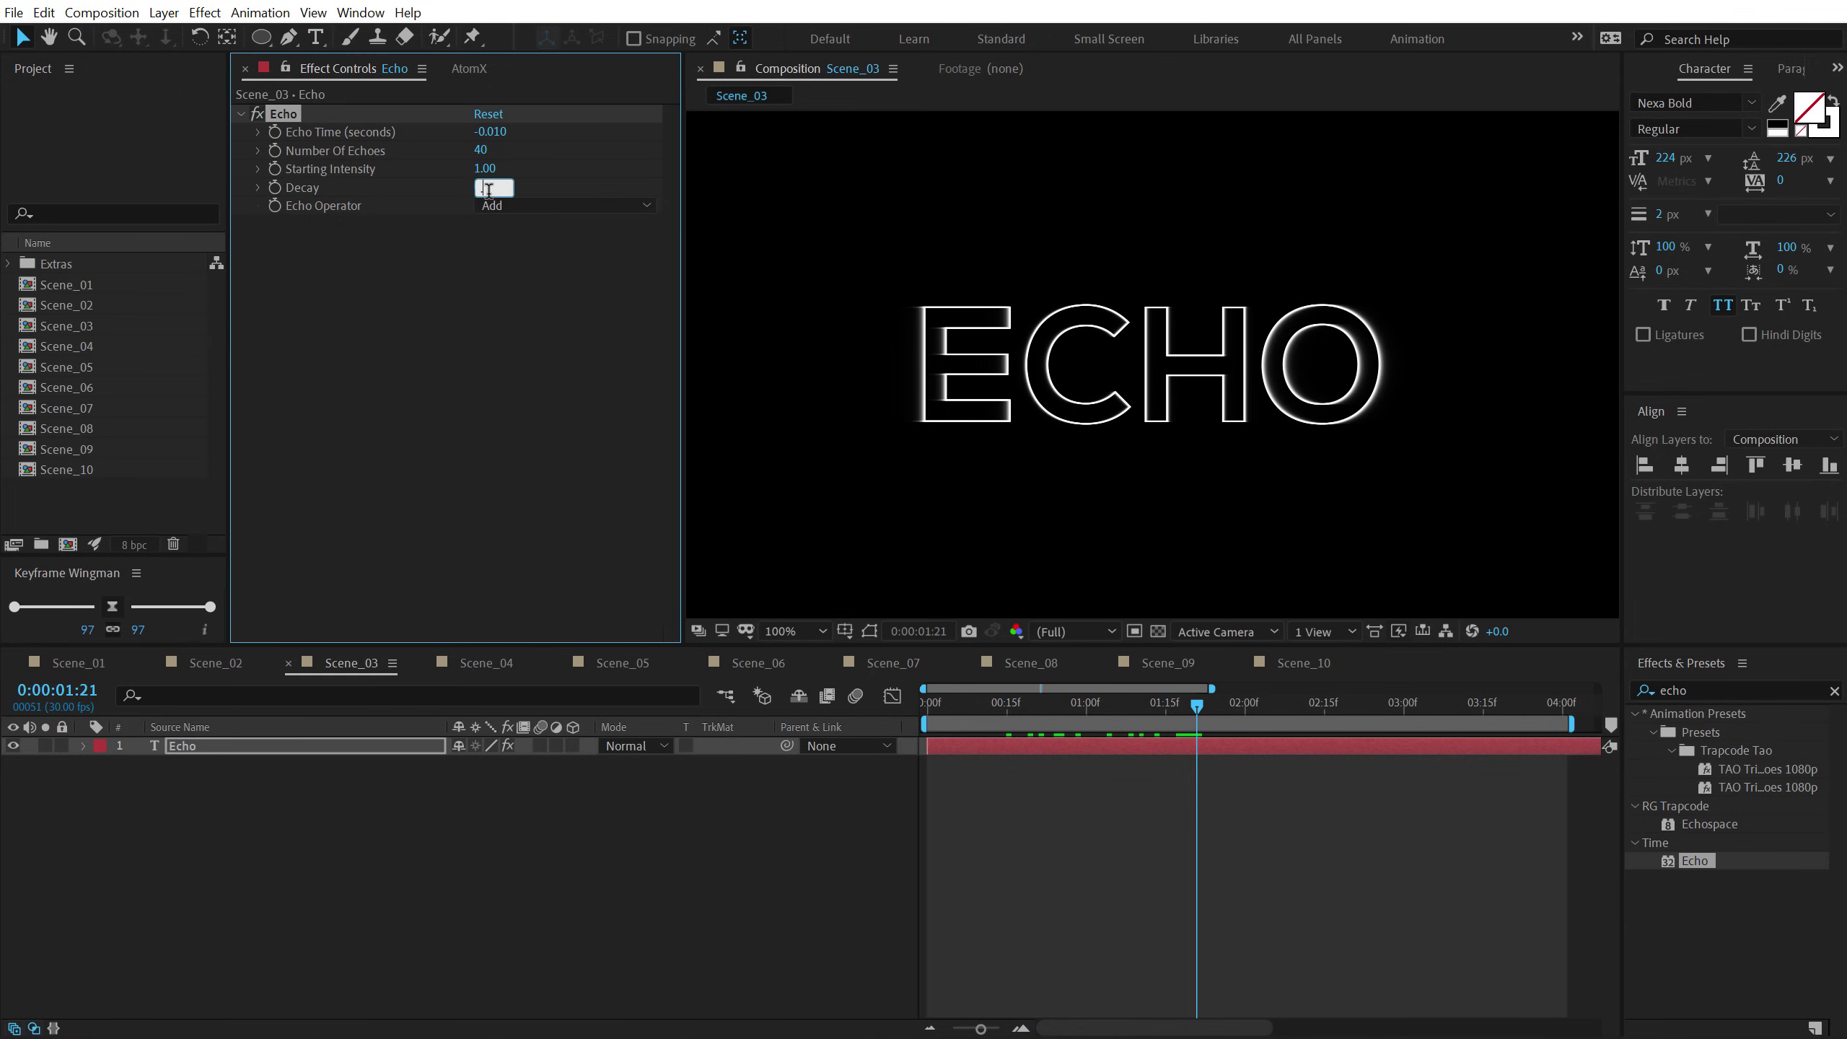
text(0.90)
key(Return)
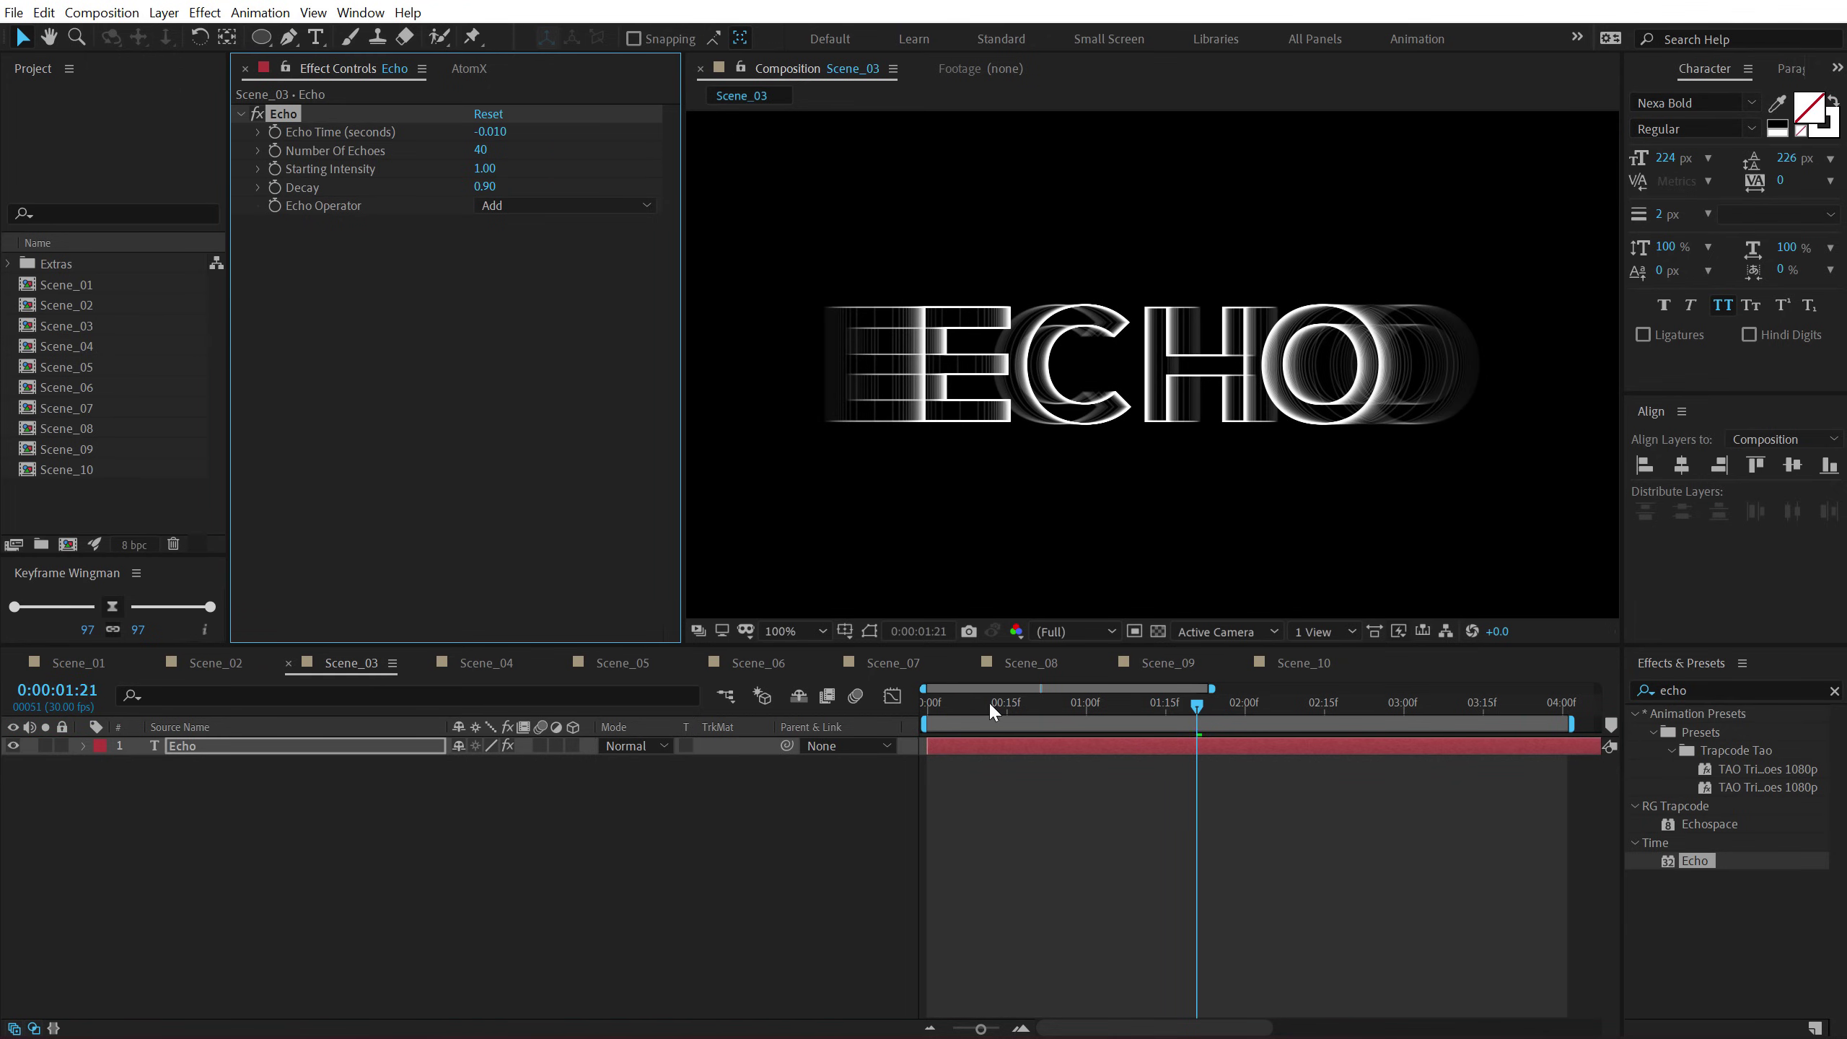
key(space)
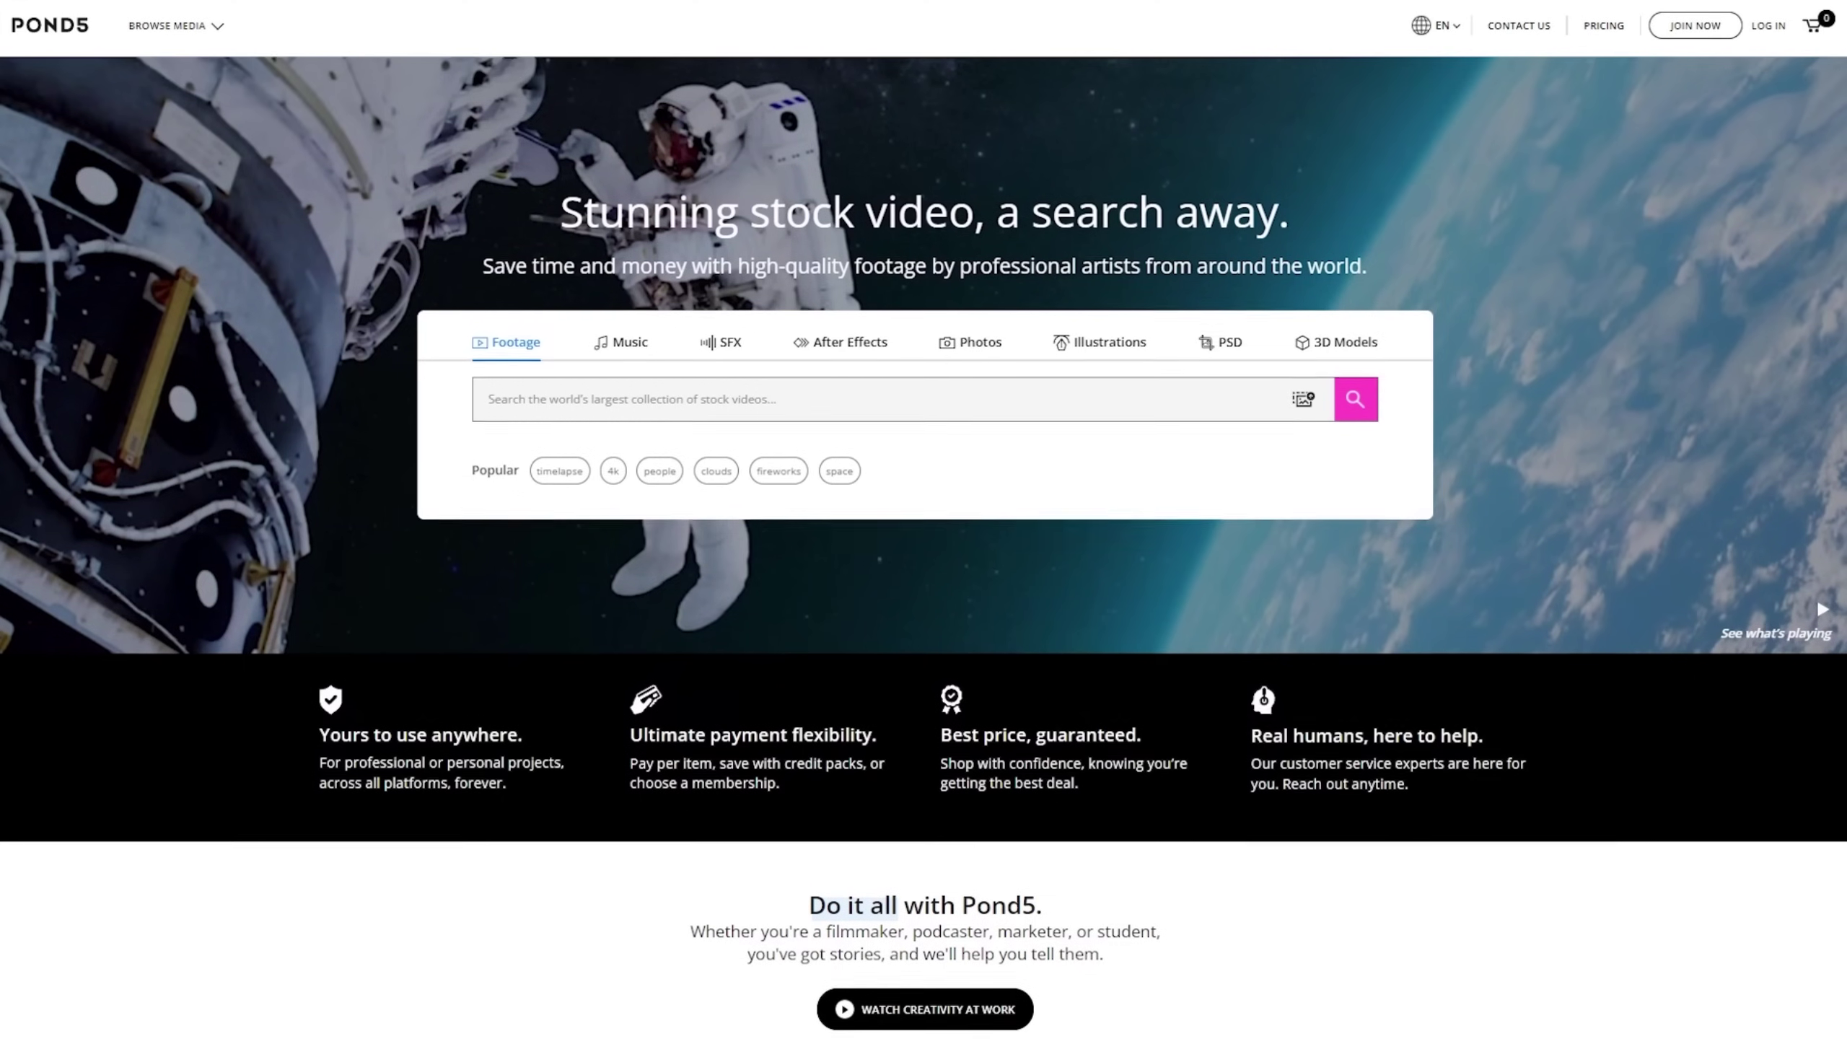
Switch to the Pond5 website, look over its home page and search the stock footage for "ocean waves".
scroll(924, 546, down, 3)
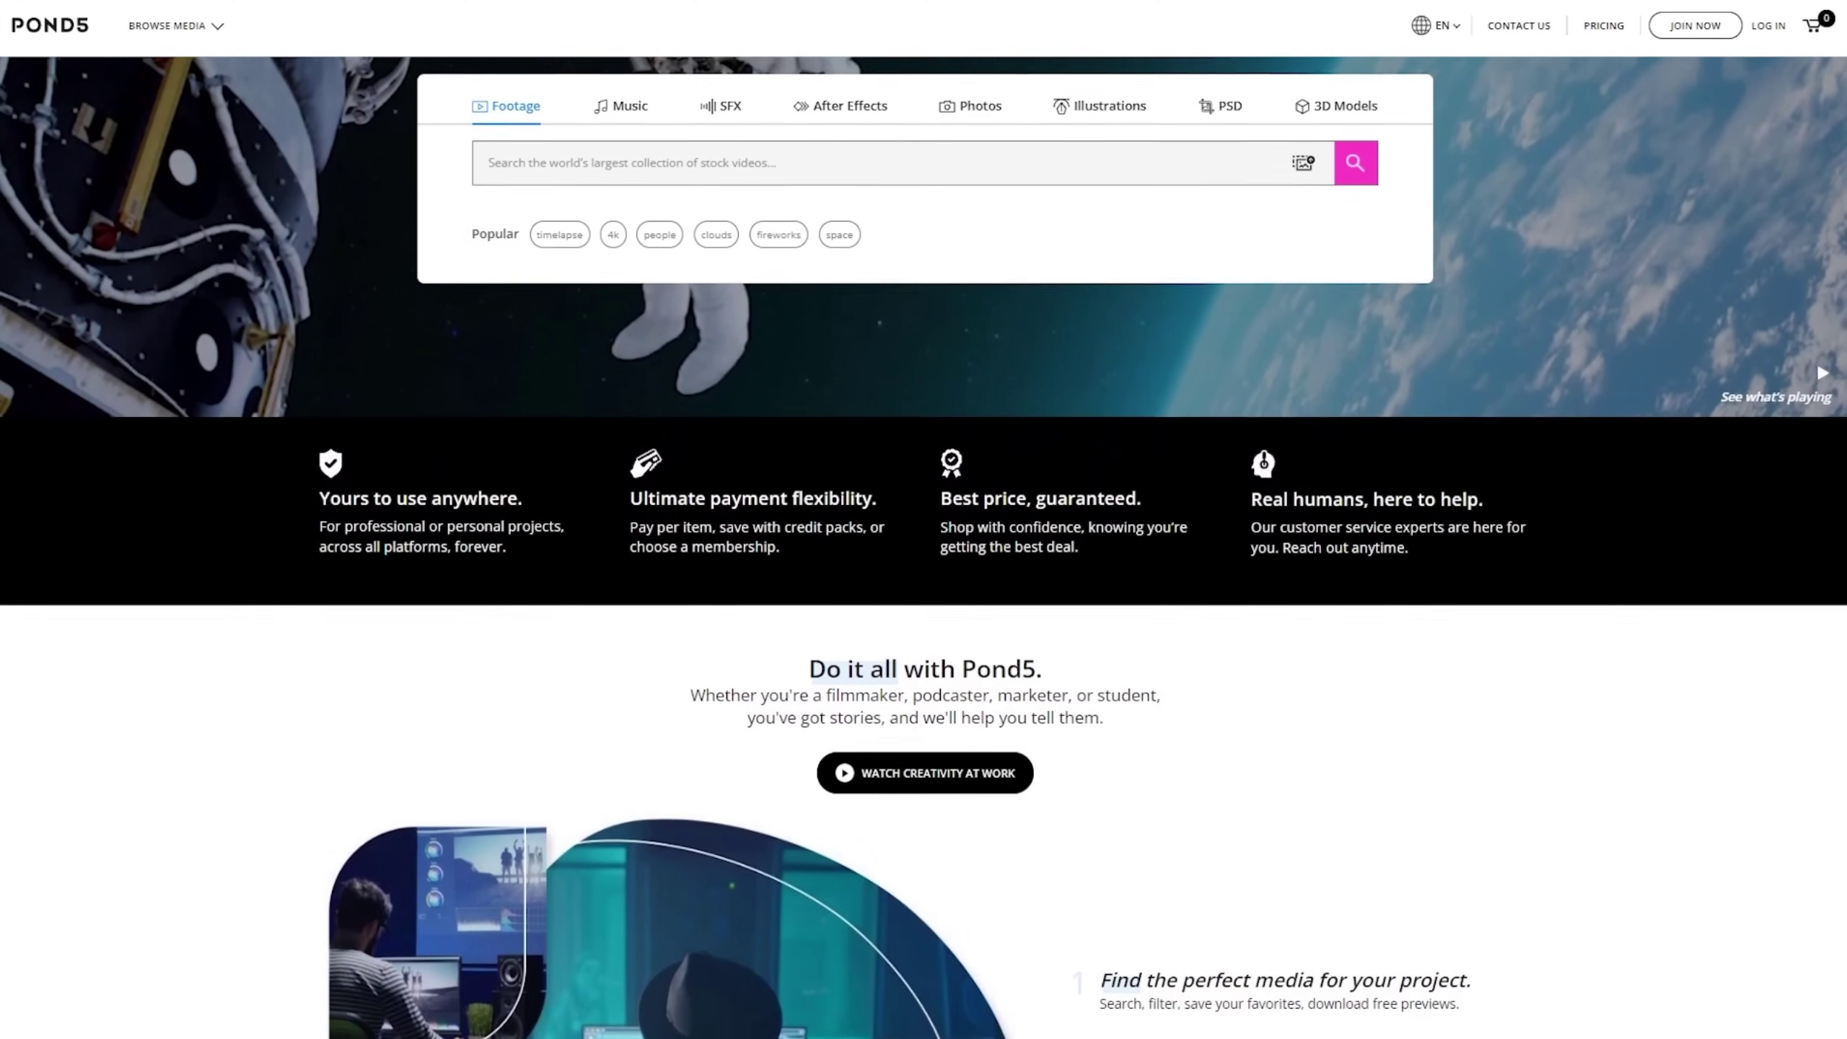
scroll(923, 545, down, 3)
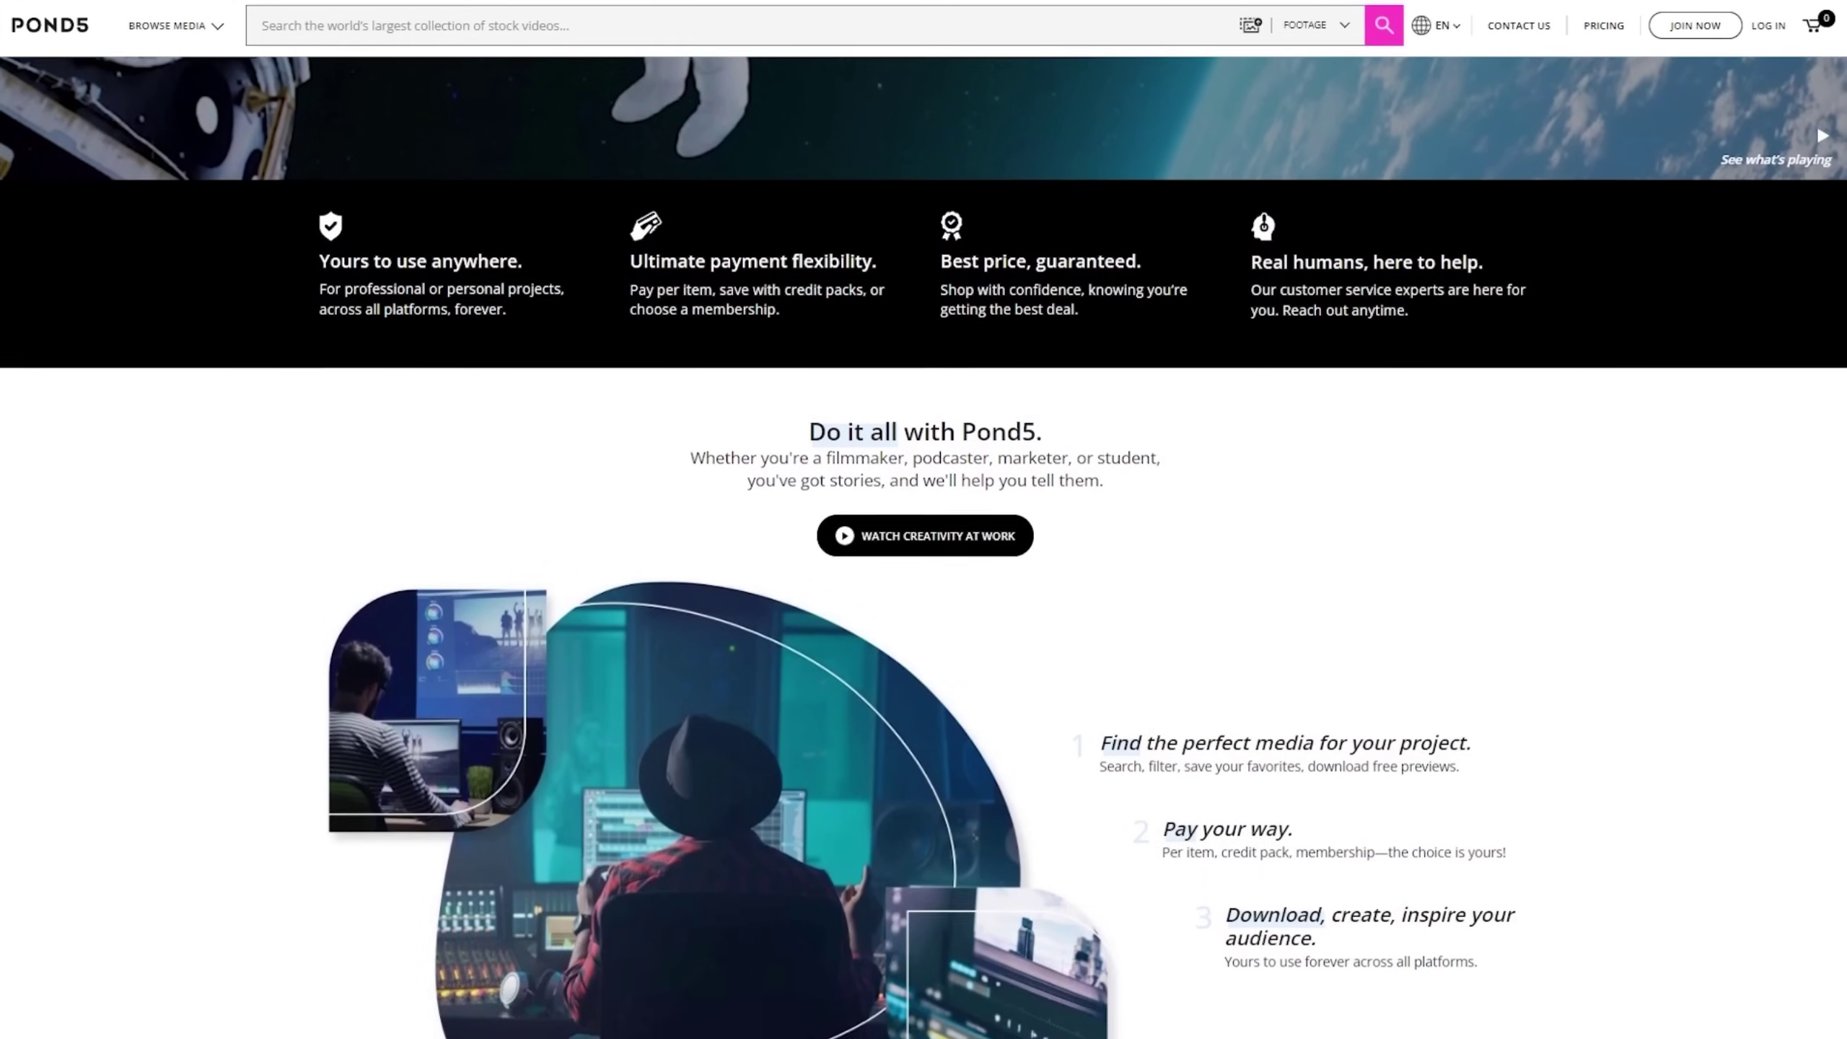
scroll(924, 546, down, 3)
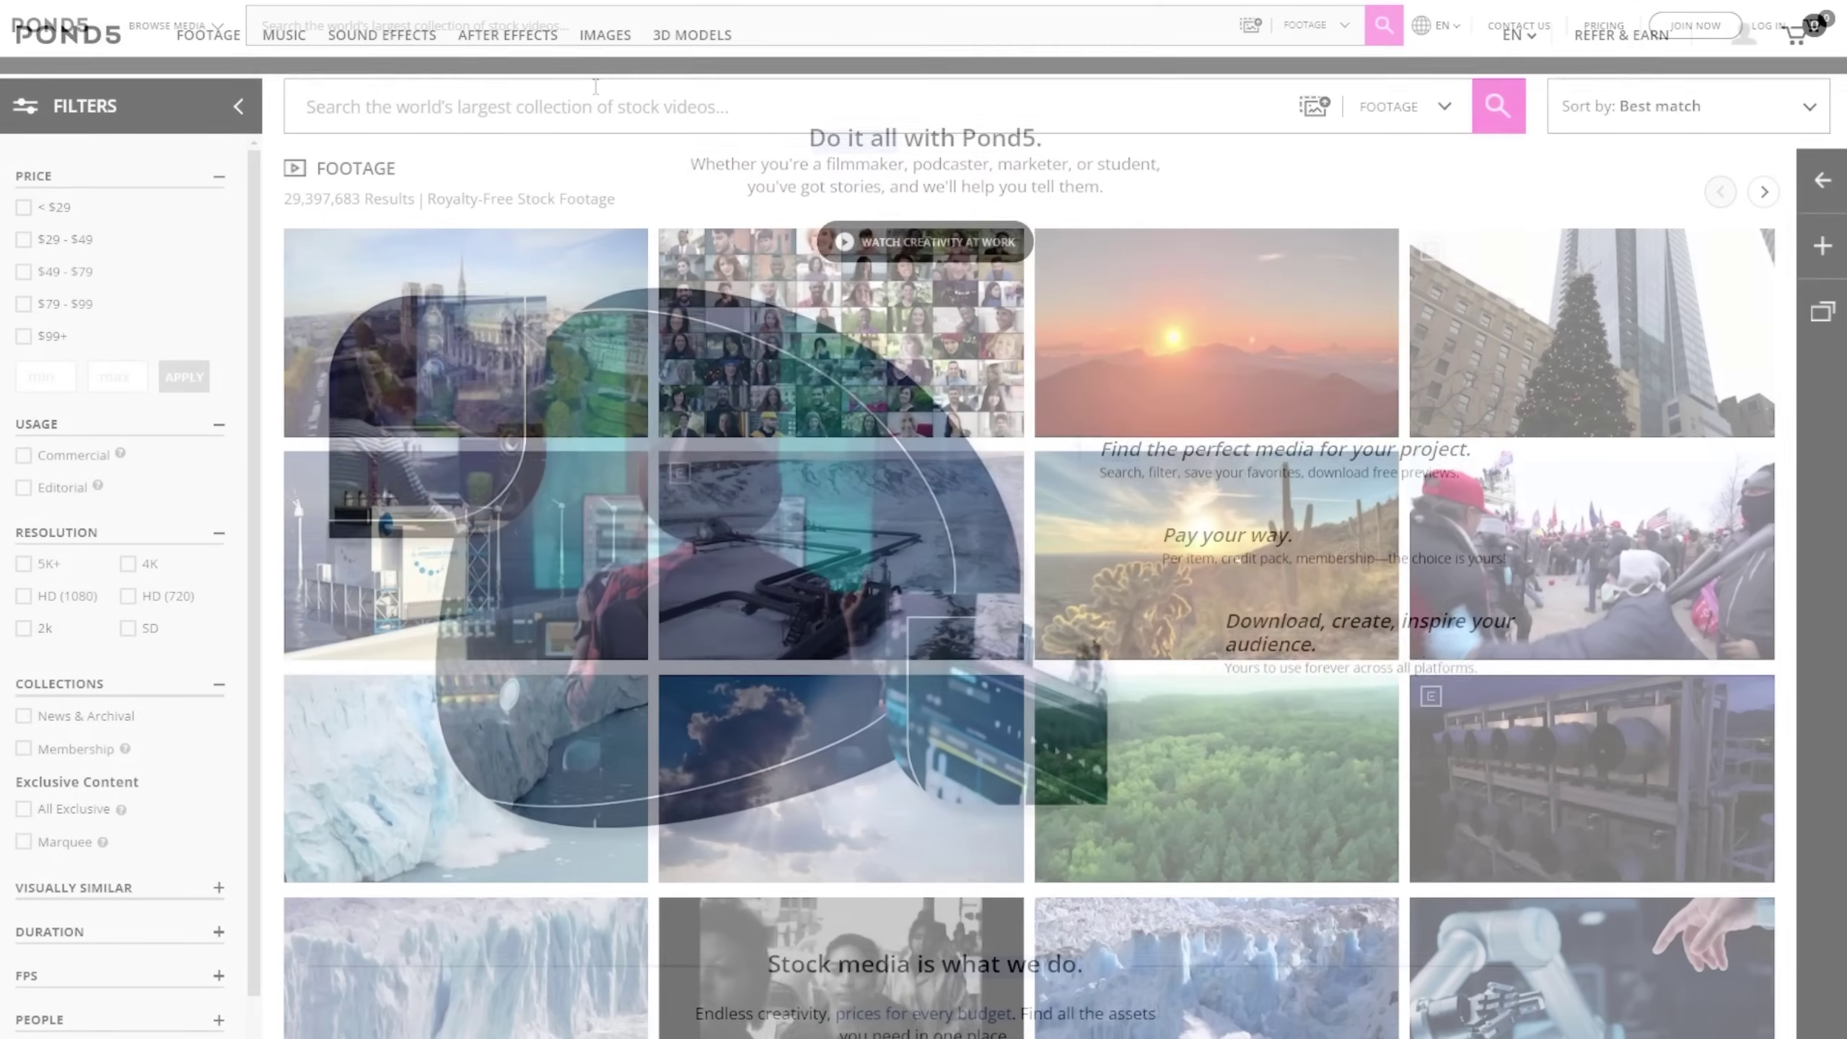
text(ocean waves)
key(Return)
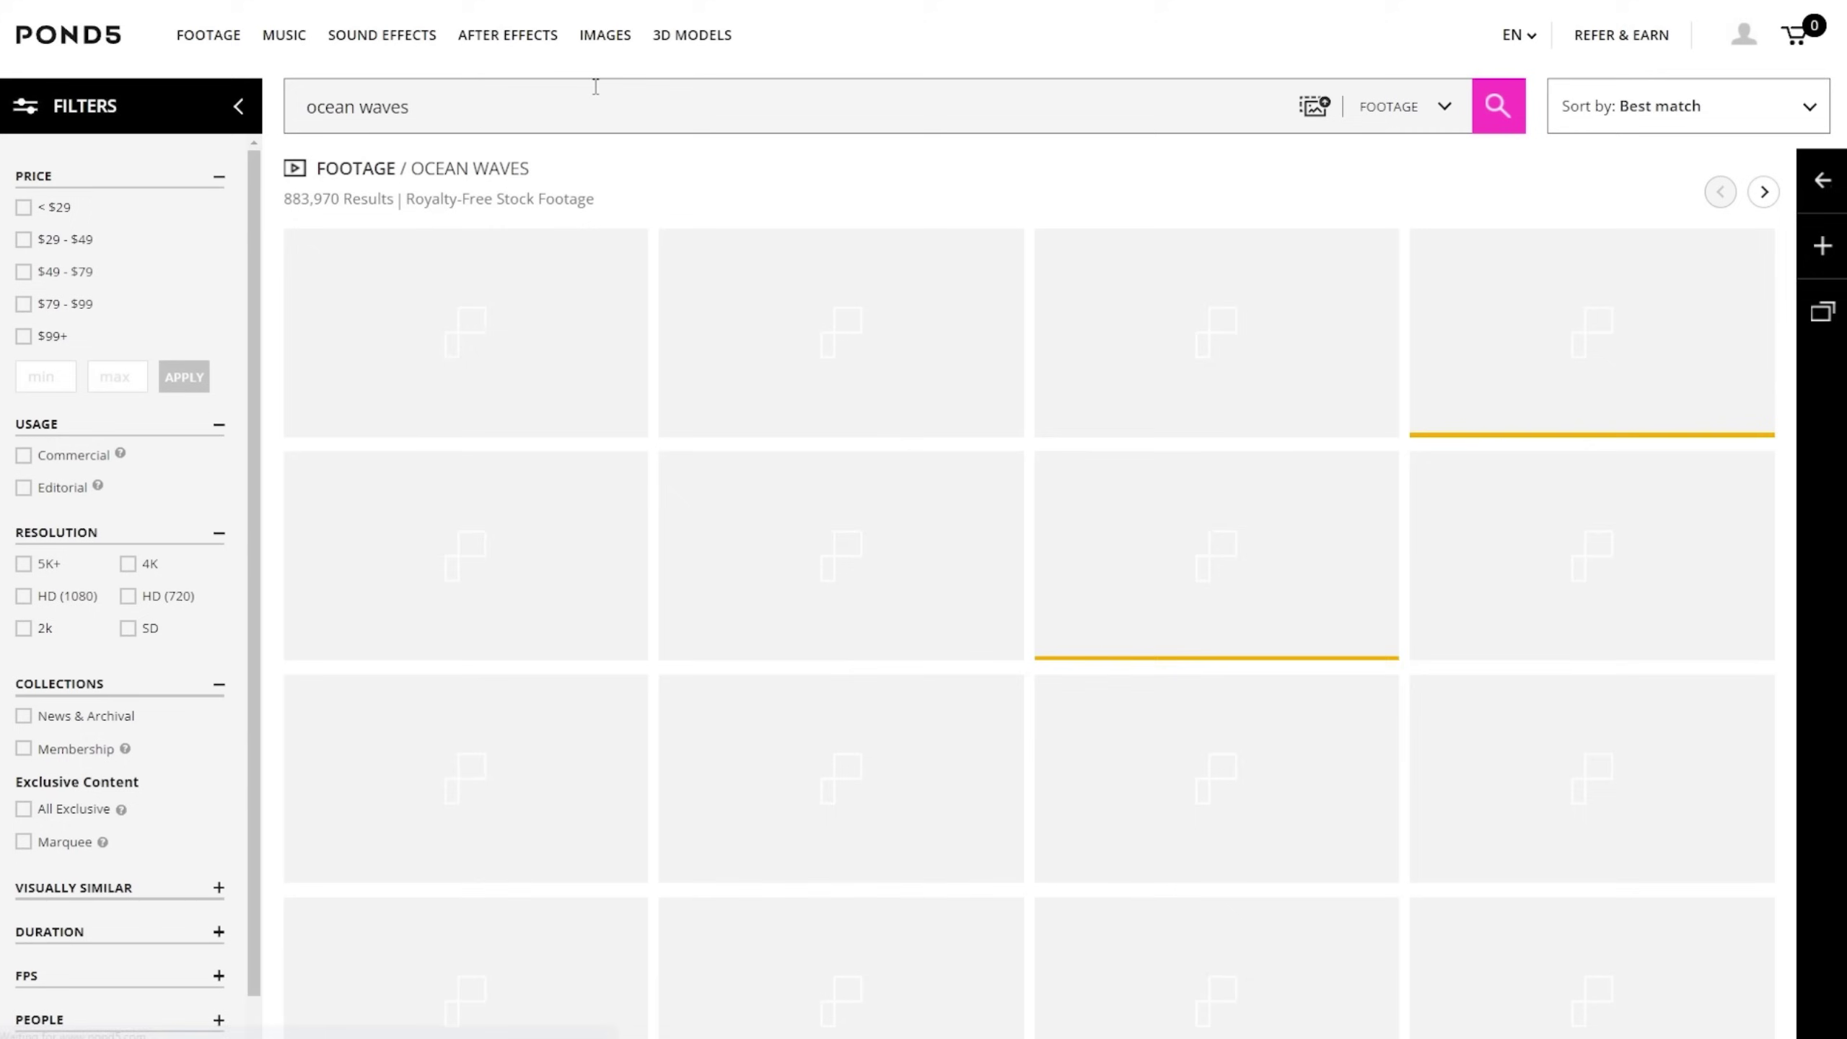
Filter the ocean waves footage by the price ranges < $29 and $29 - $49, and by Commercial usage.
click(23, 206)
click(23, 239)
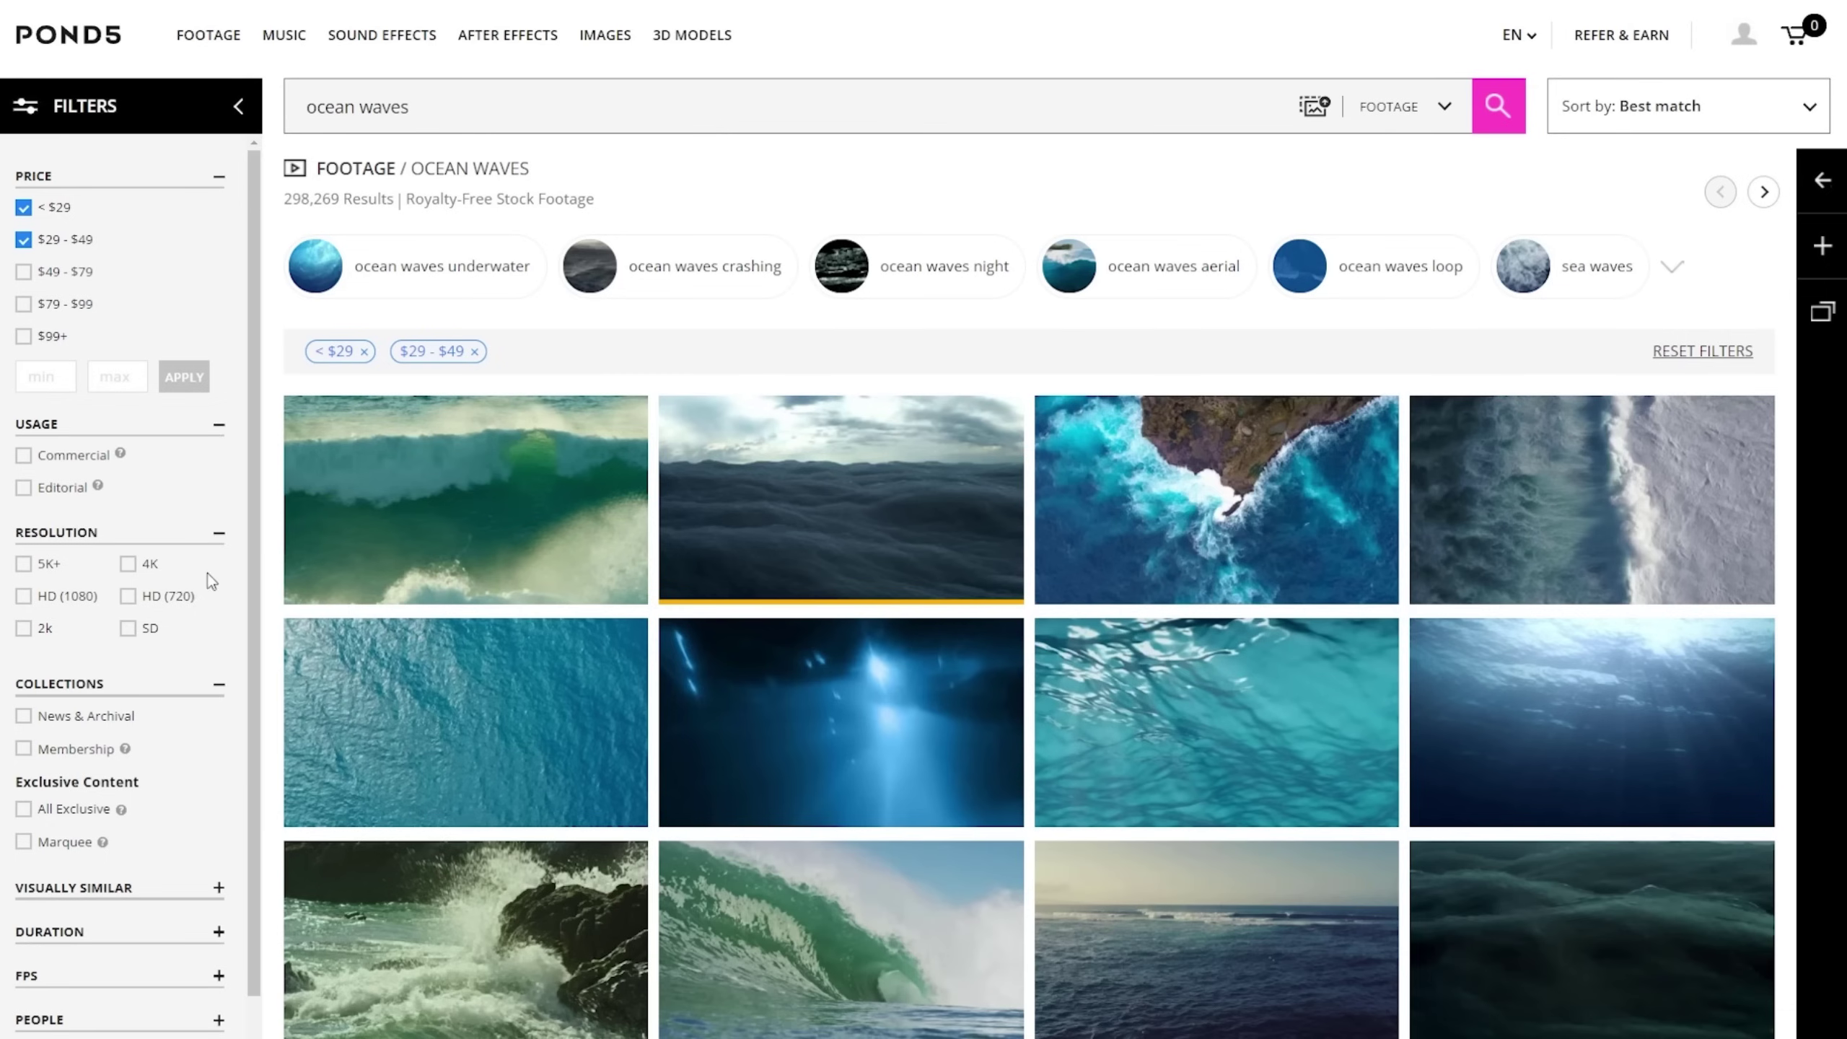
click(64, 457)
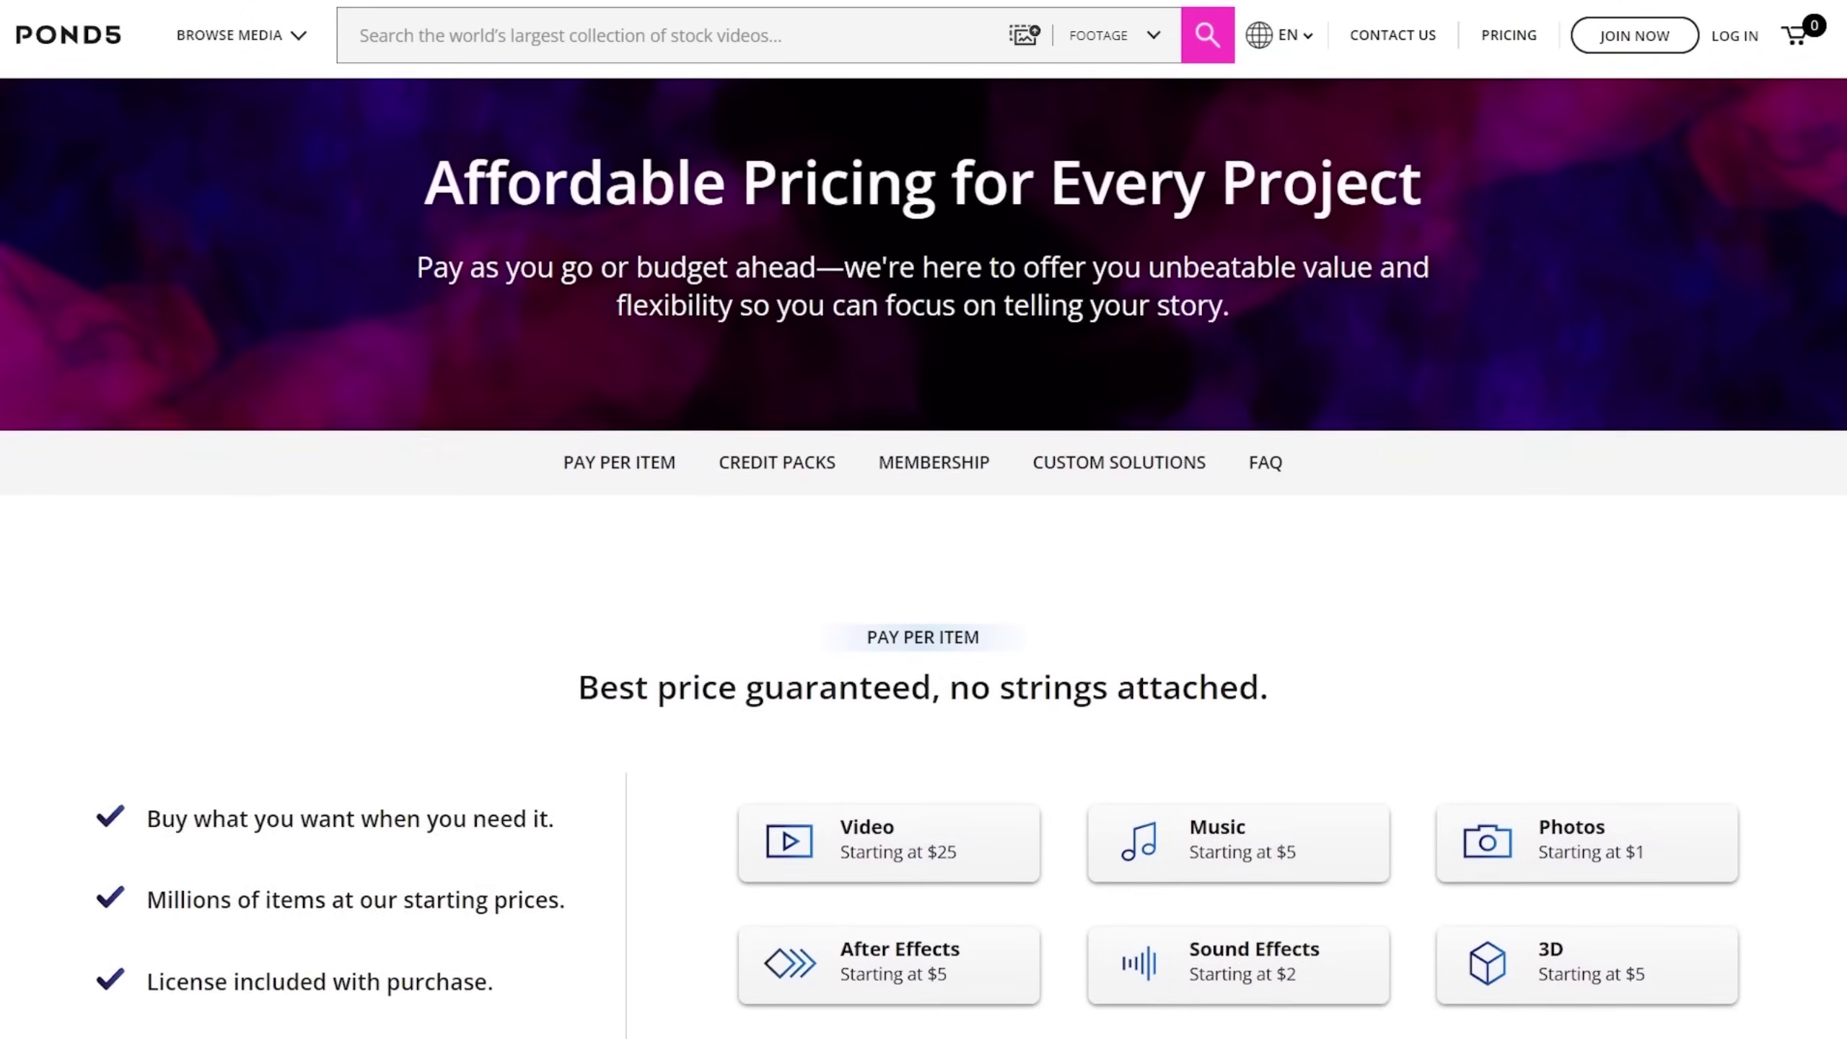
Look through the Pond5 pricing page, from the pay-per-item rates down to the credit packs.
scroll(923, 552, down, 3)
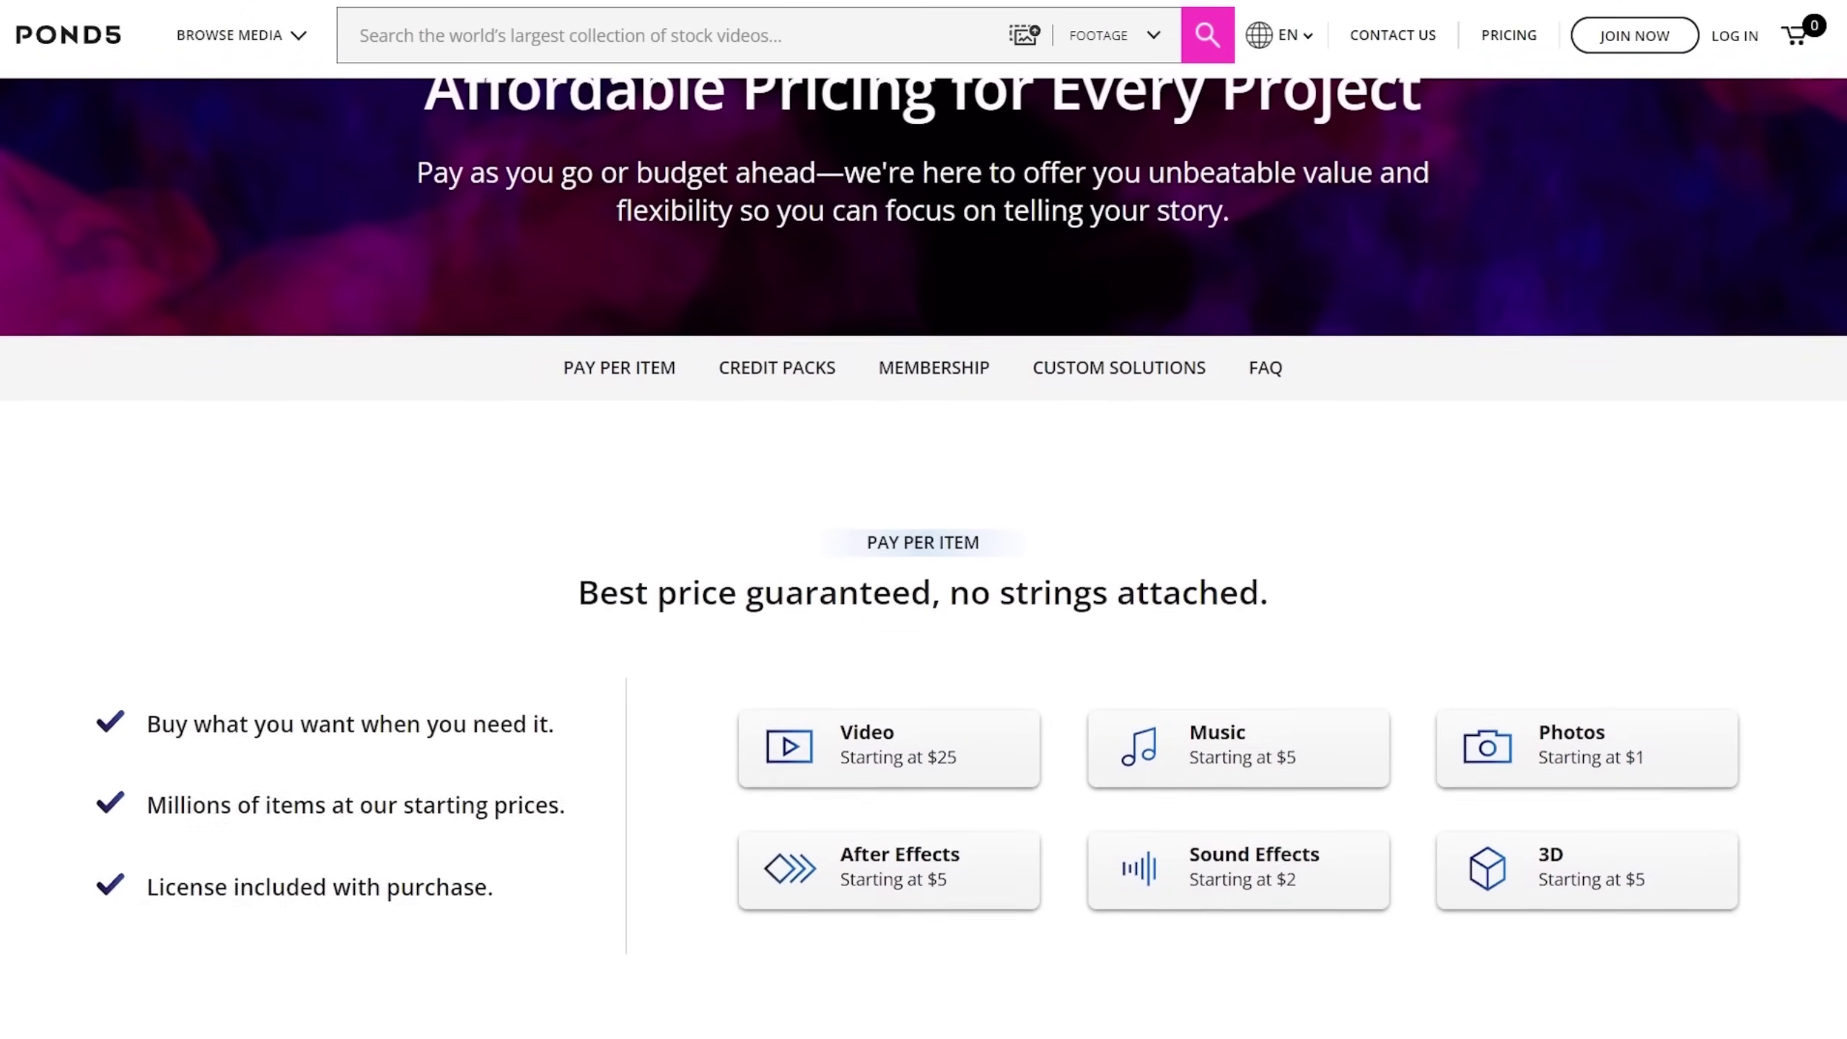
scroll(923, 559, down, 5)
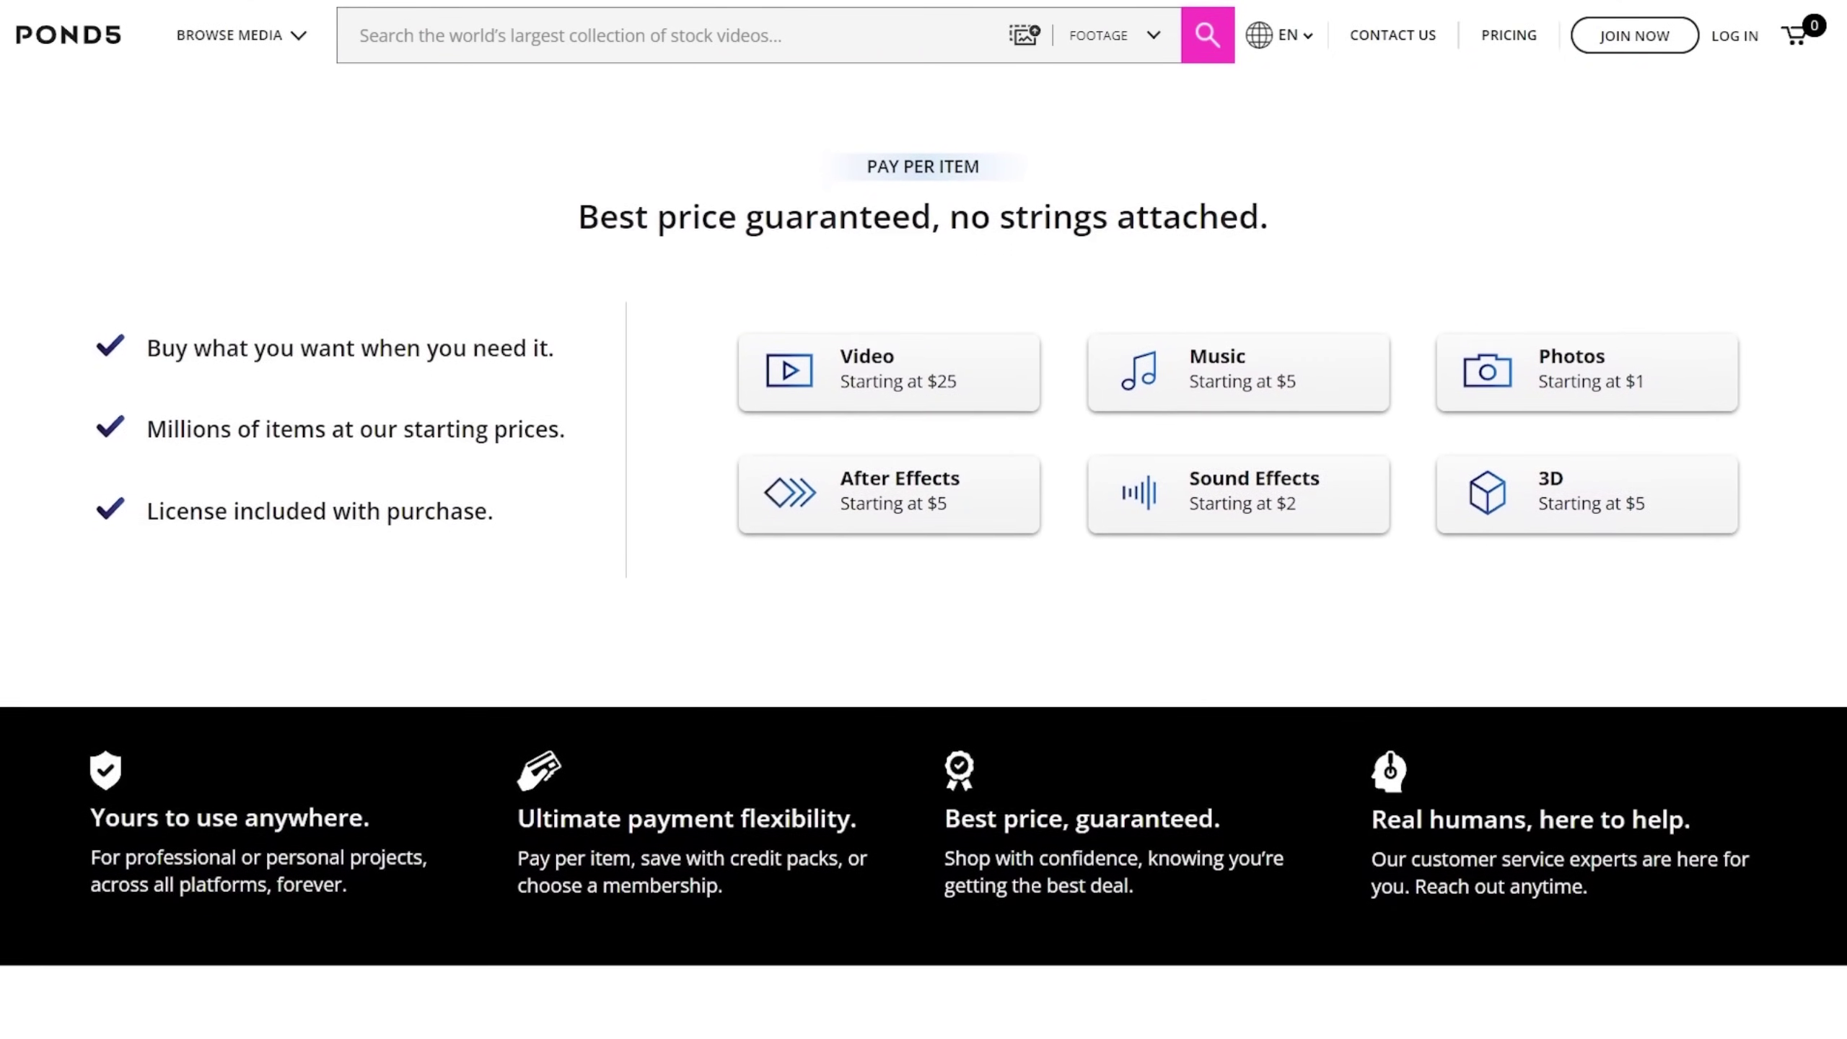
scroll(924, 560, down, 5)
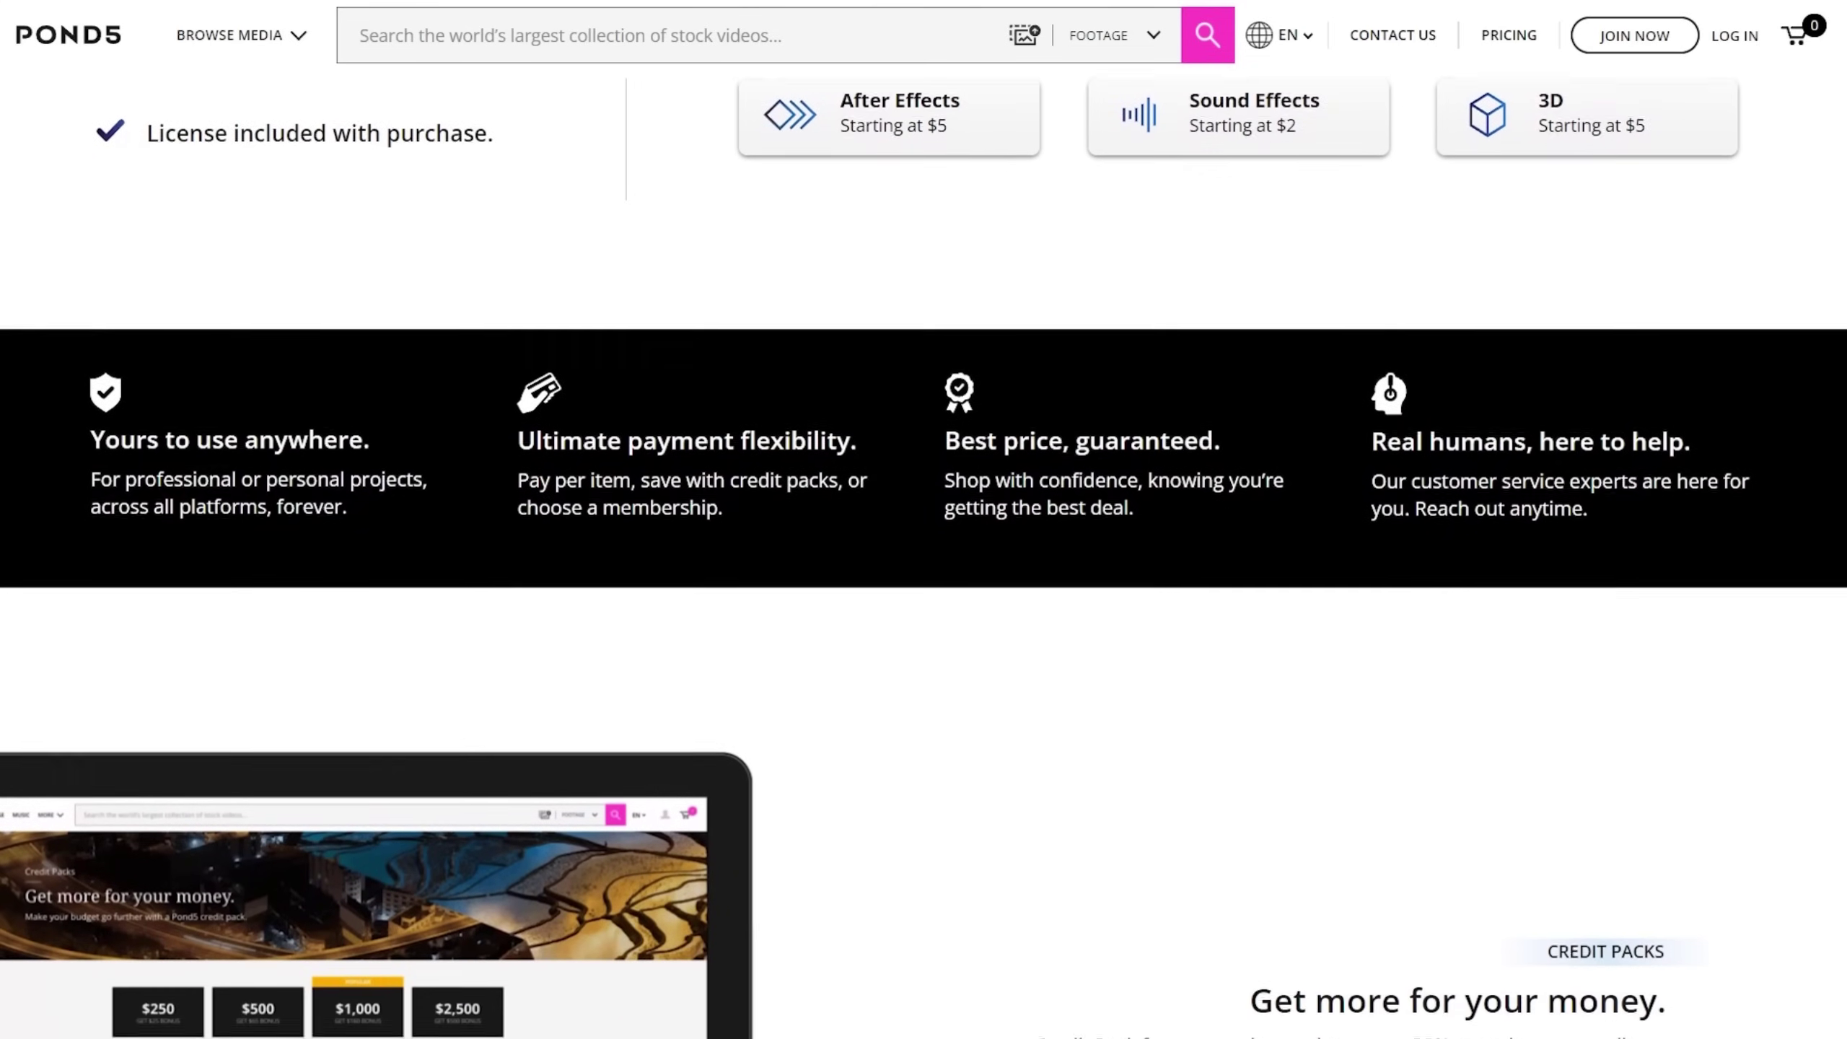
Look through the pricing page's Credit Packs, Membership and Custom Solutions sections, and open the sign-up from the Pond5 home page.
scroll(923, 559, down, 5)
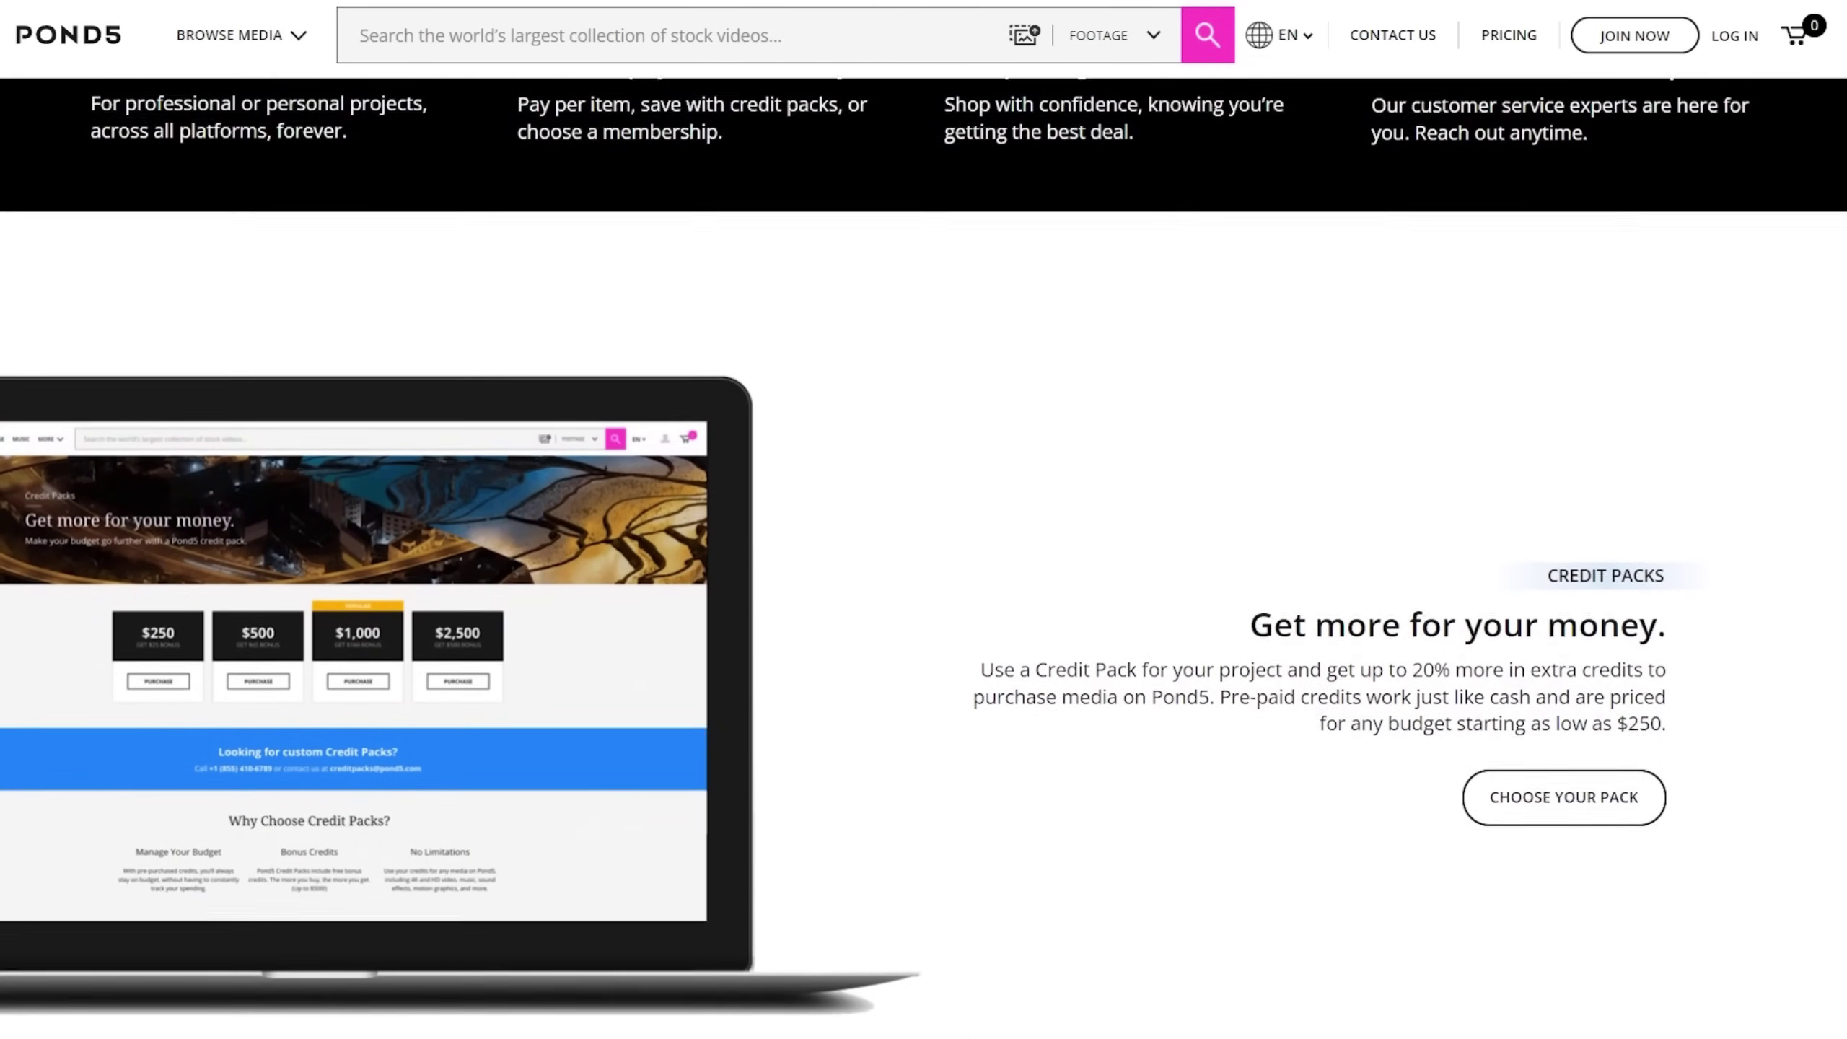
scroll(923, 560, down, 5)
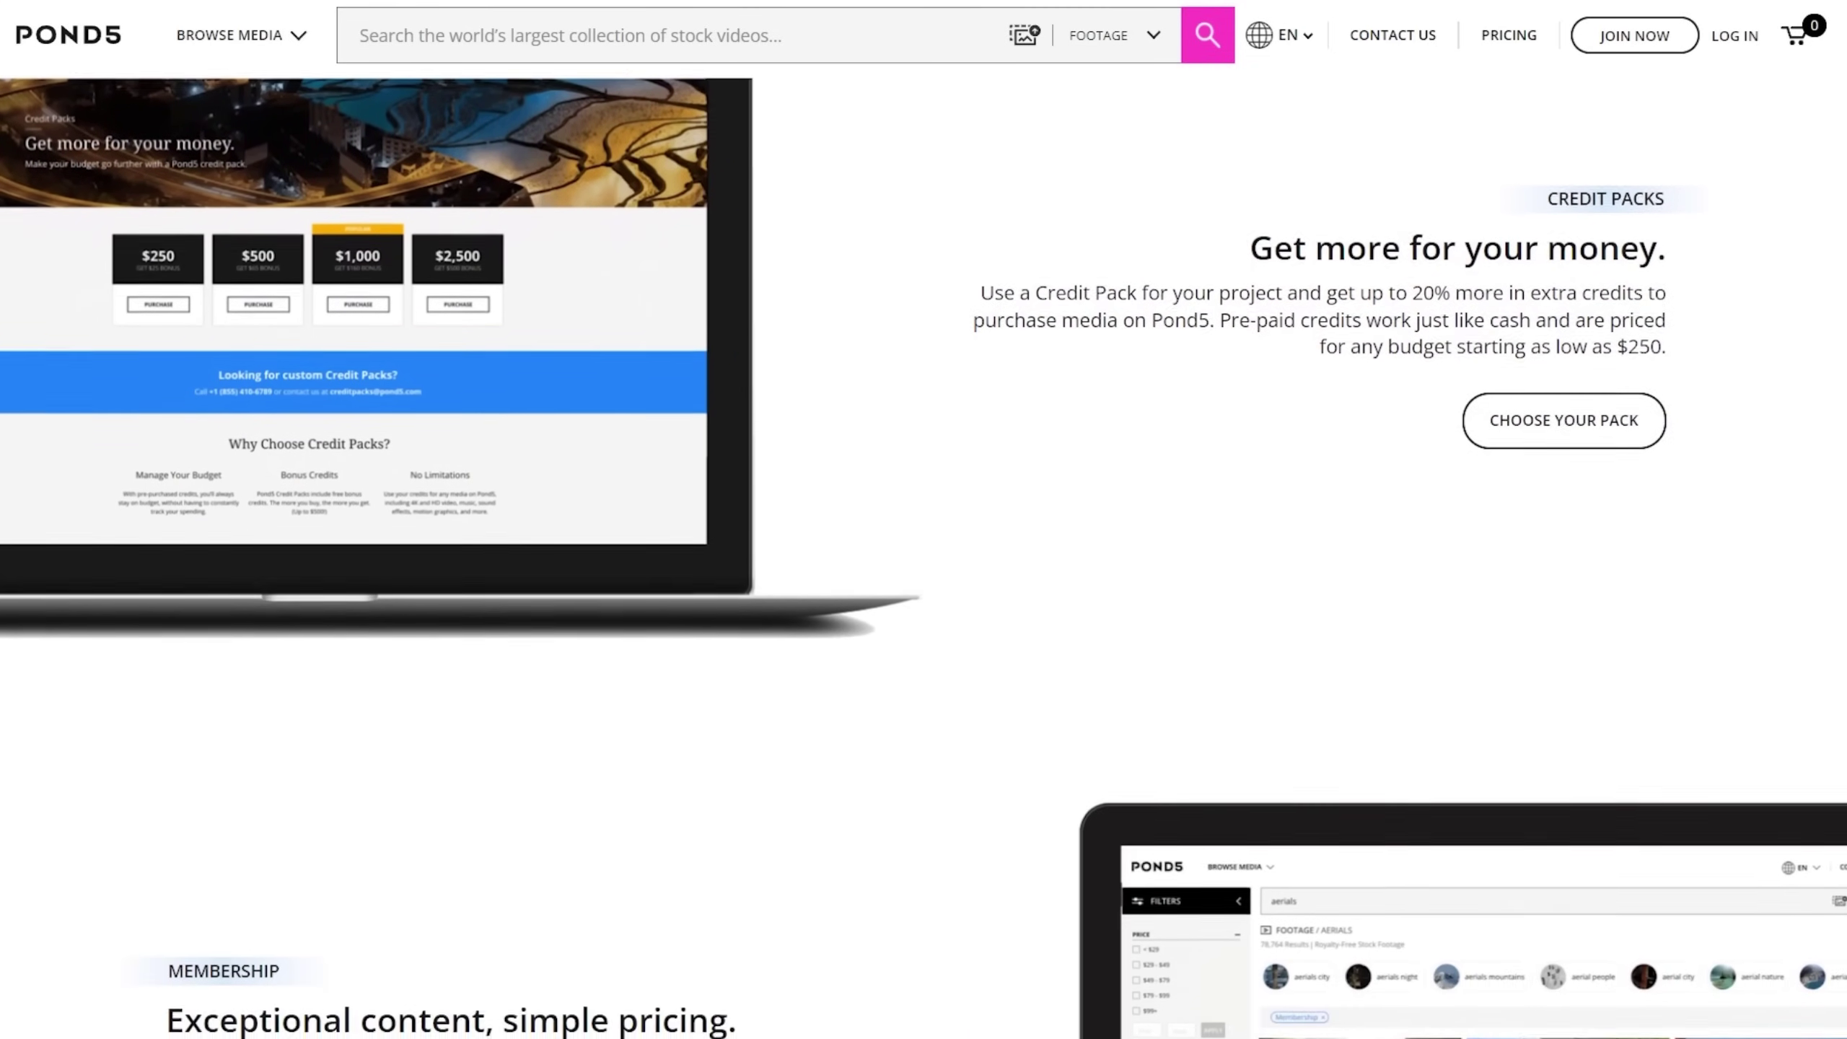
scroll(924, 560, down, 5)
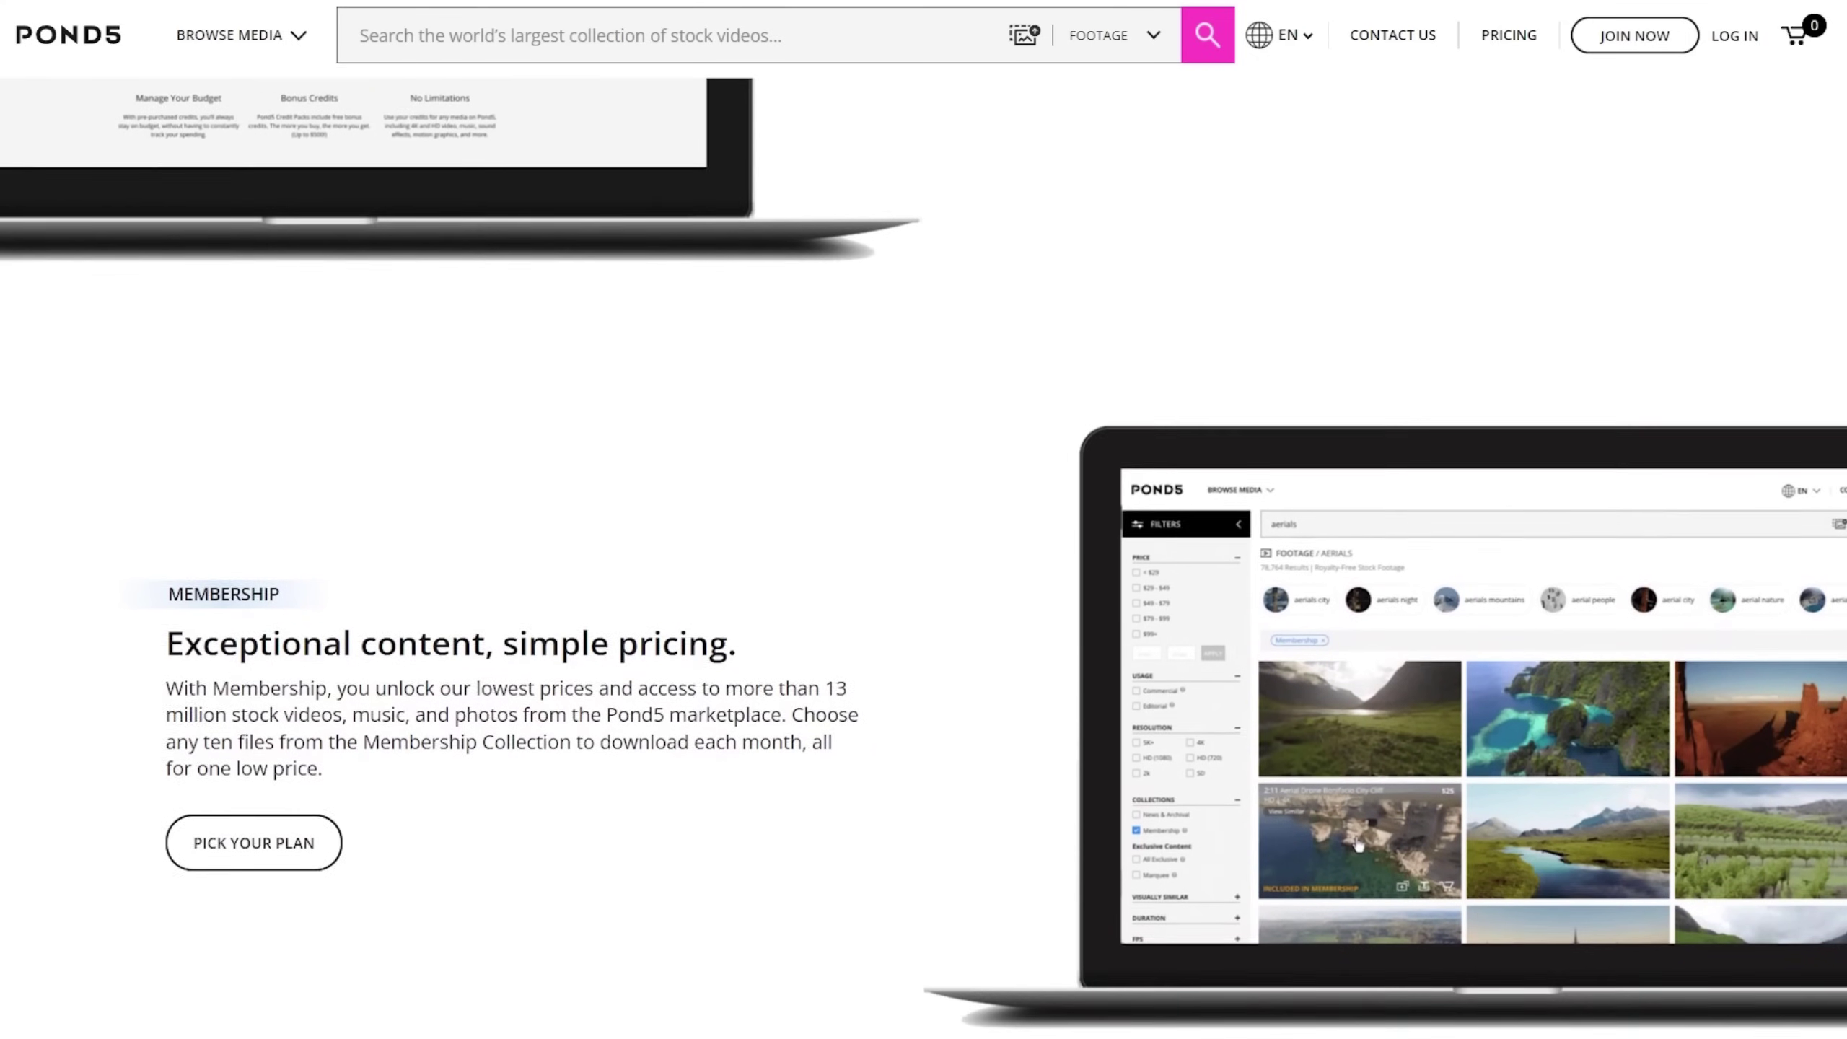
scroll(923, 560, down, 5)
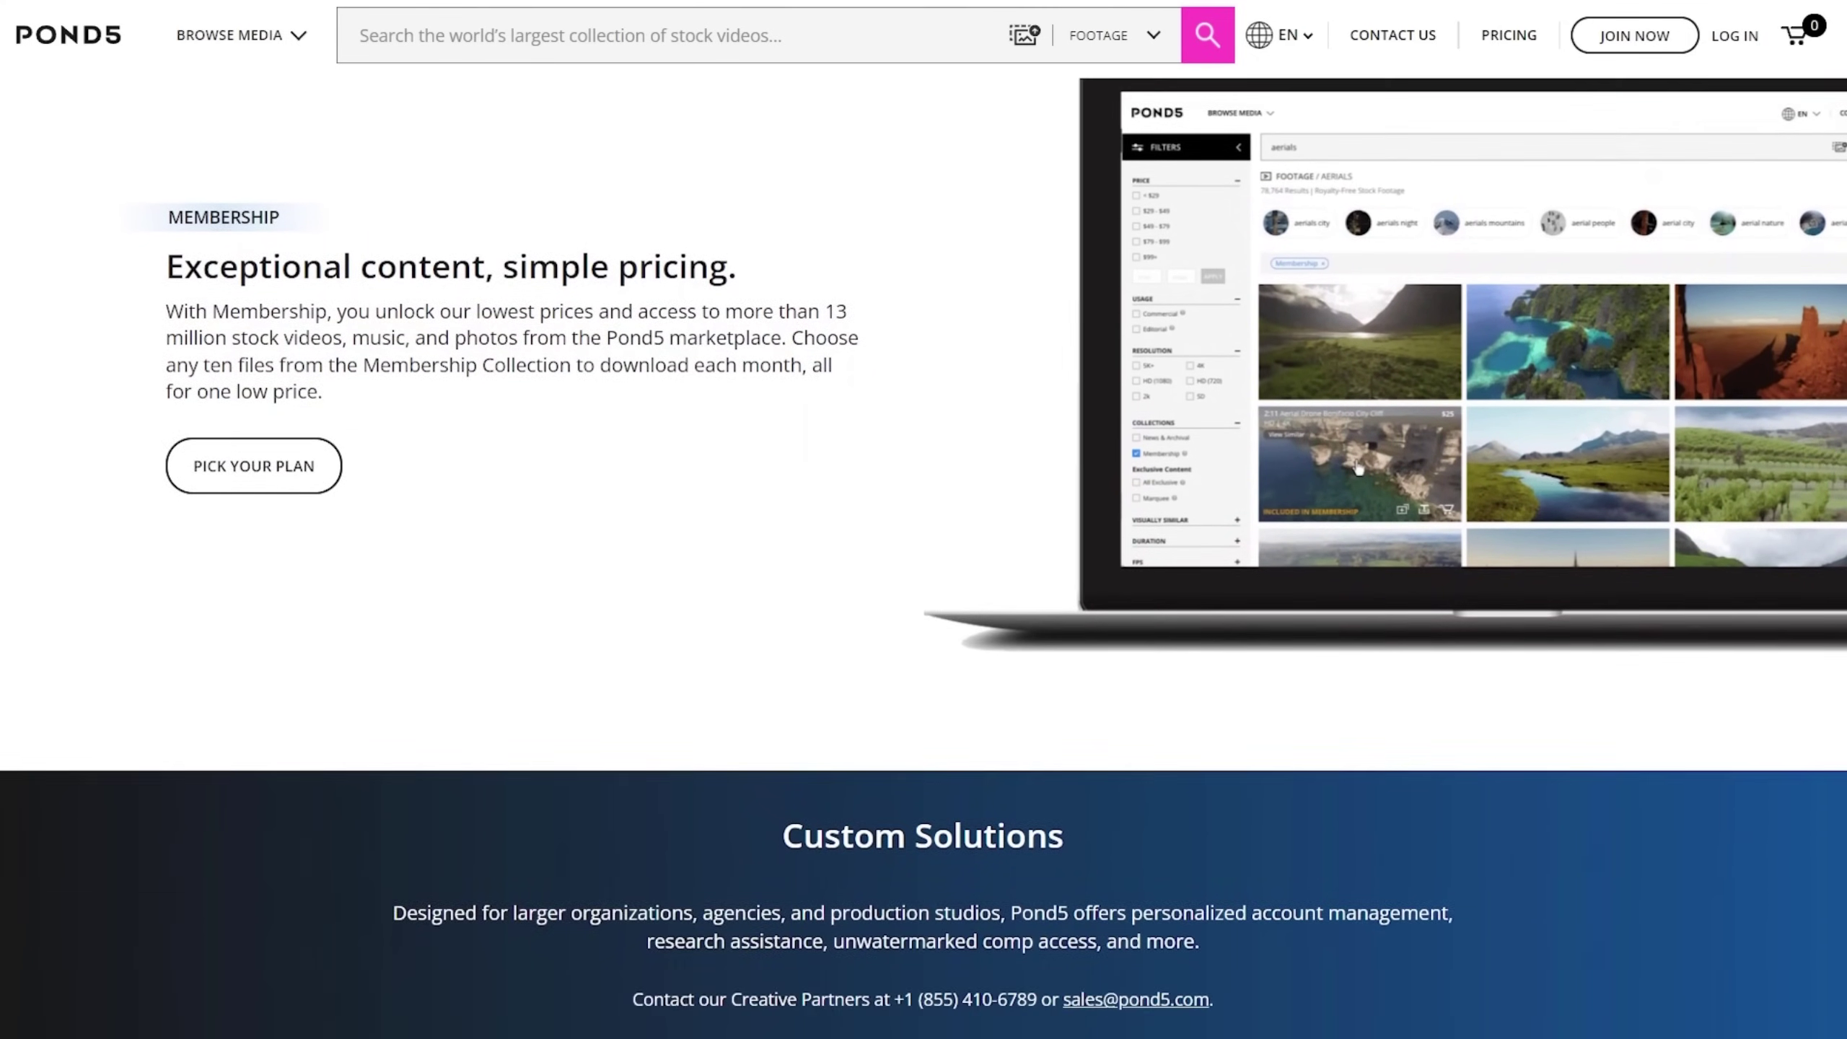
scroll(924, 560, down, 5)
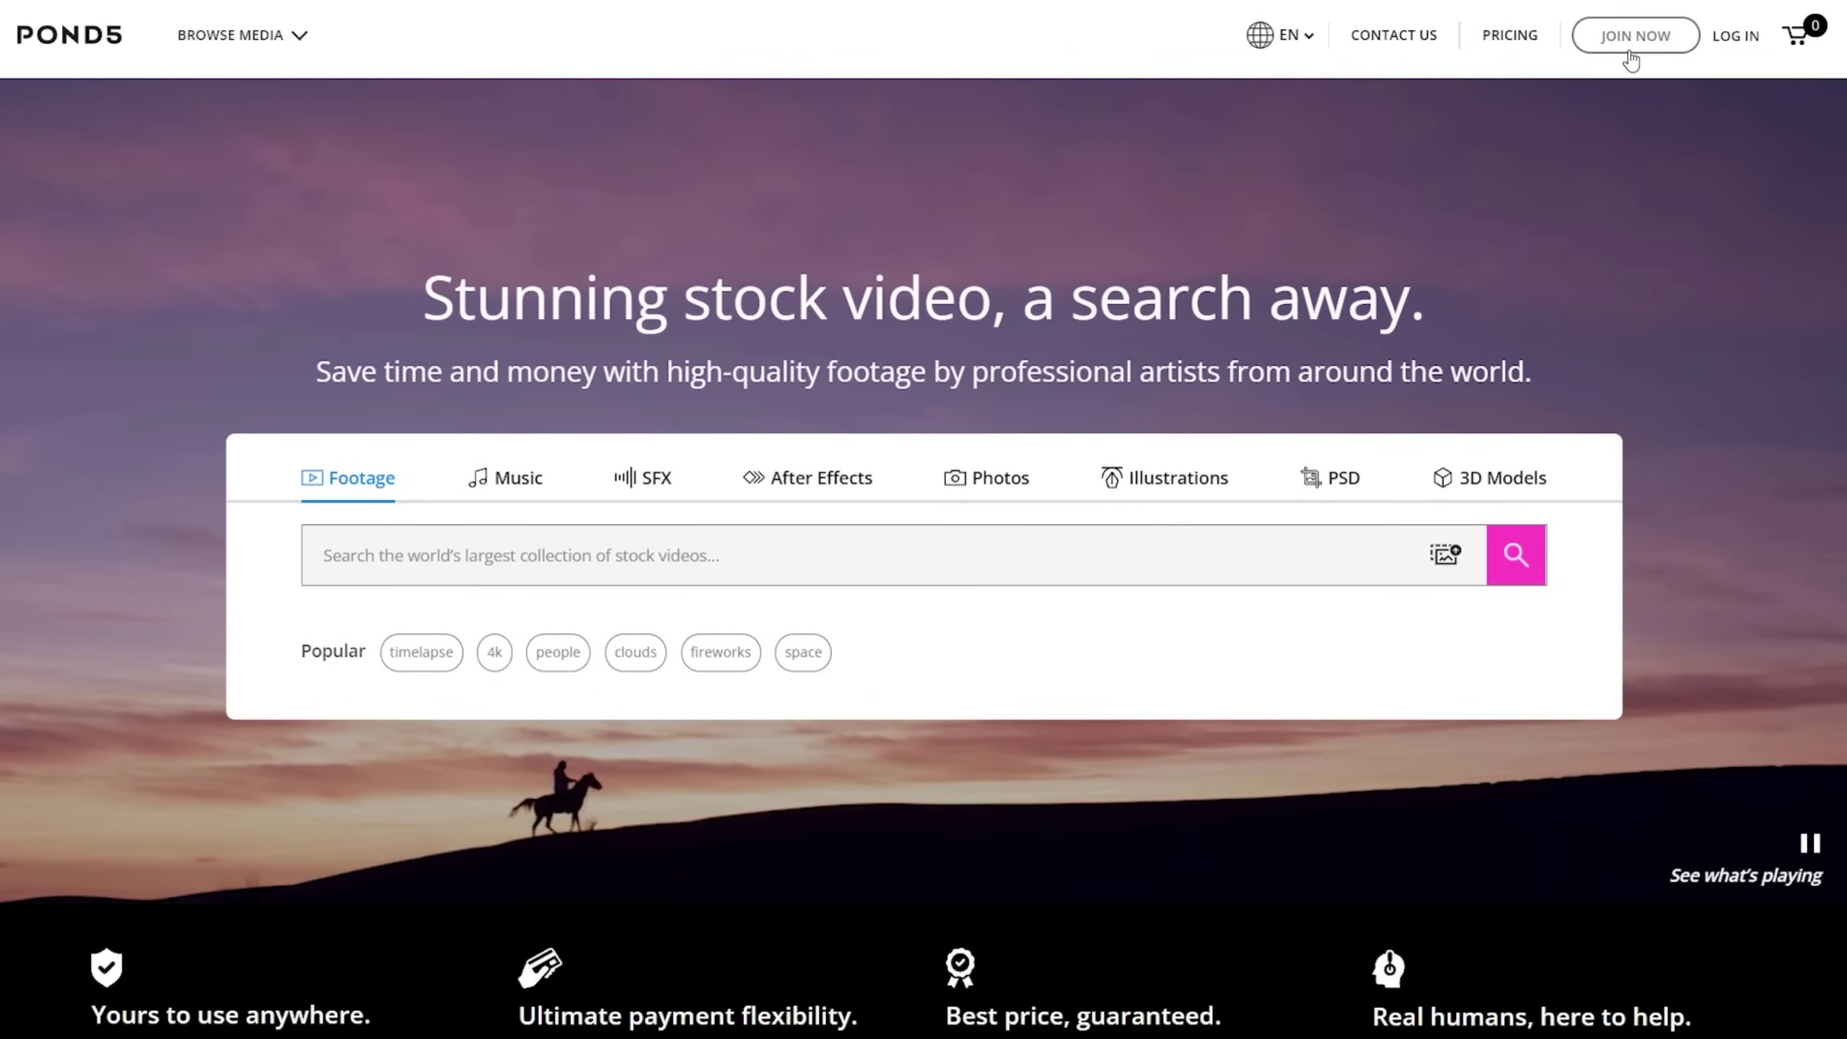
click(1669, 38)
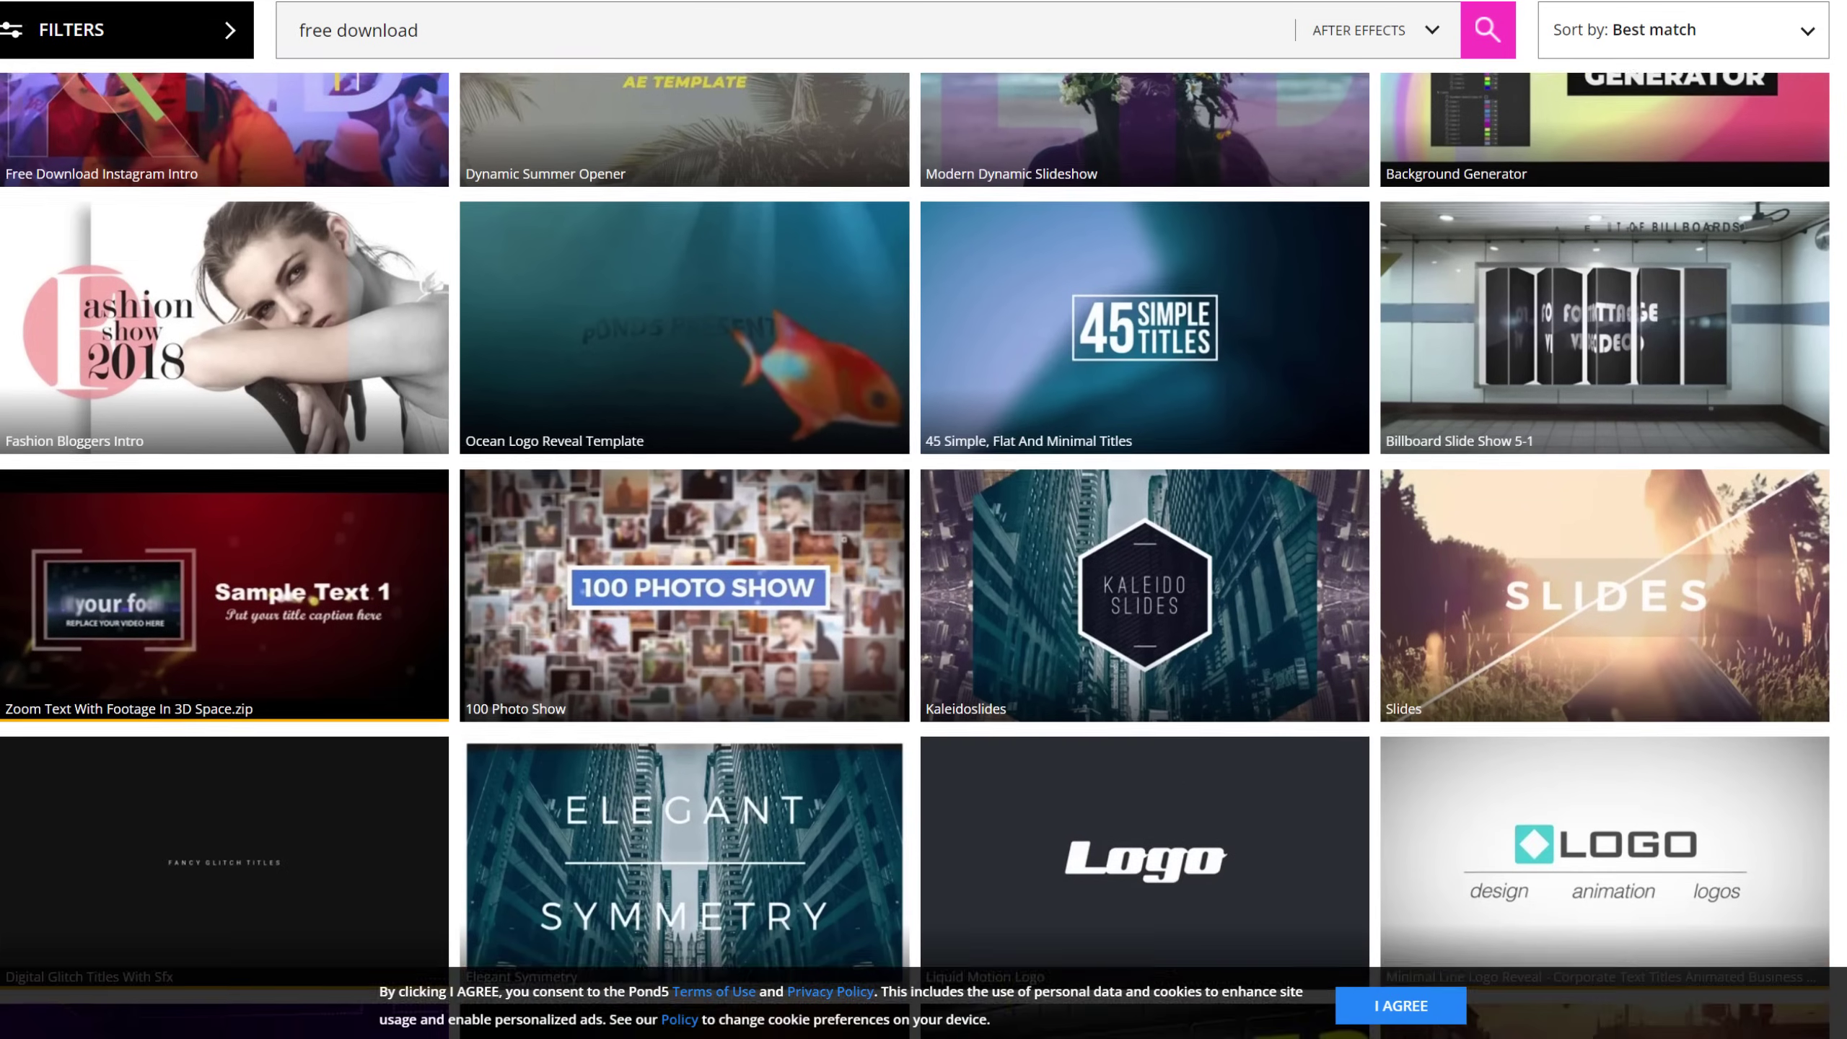
Browse the Pond5 After Effects template results for "free download".
scroll(924, 510, down, 4)
scroll(923, 509, down, 12)
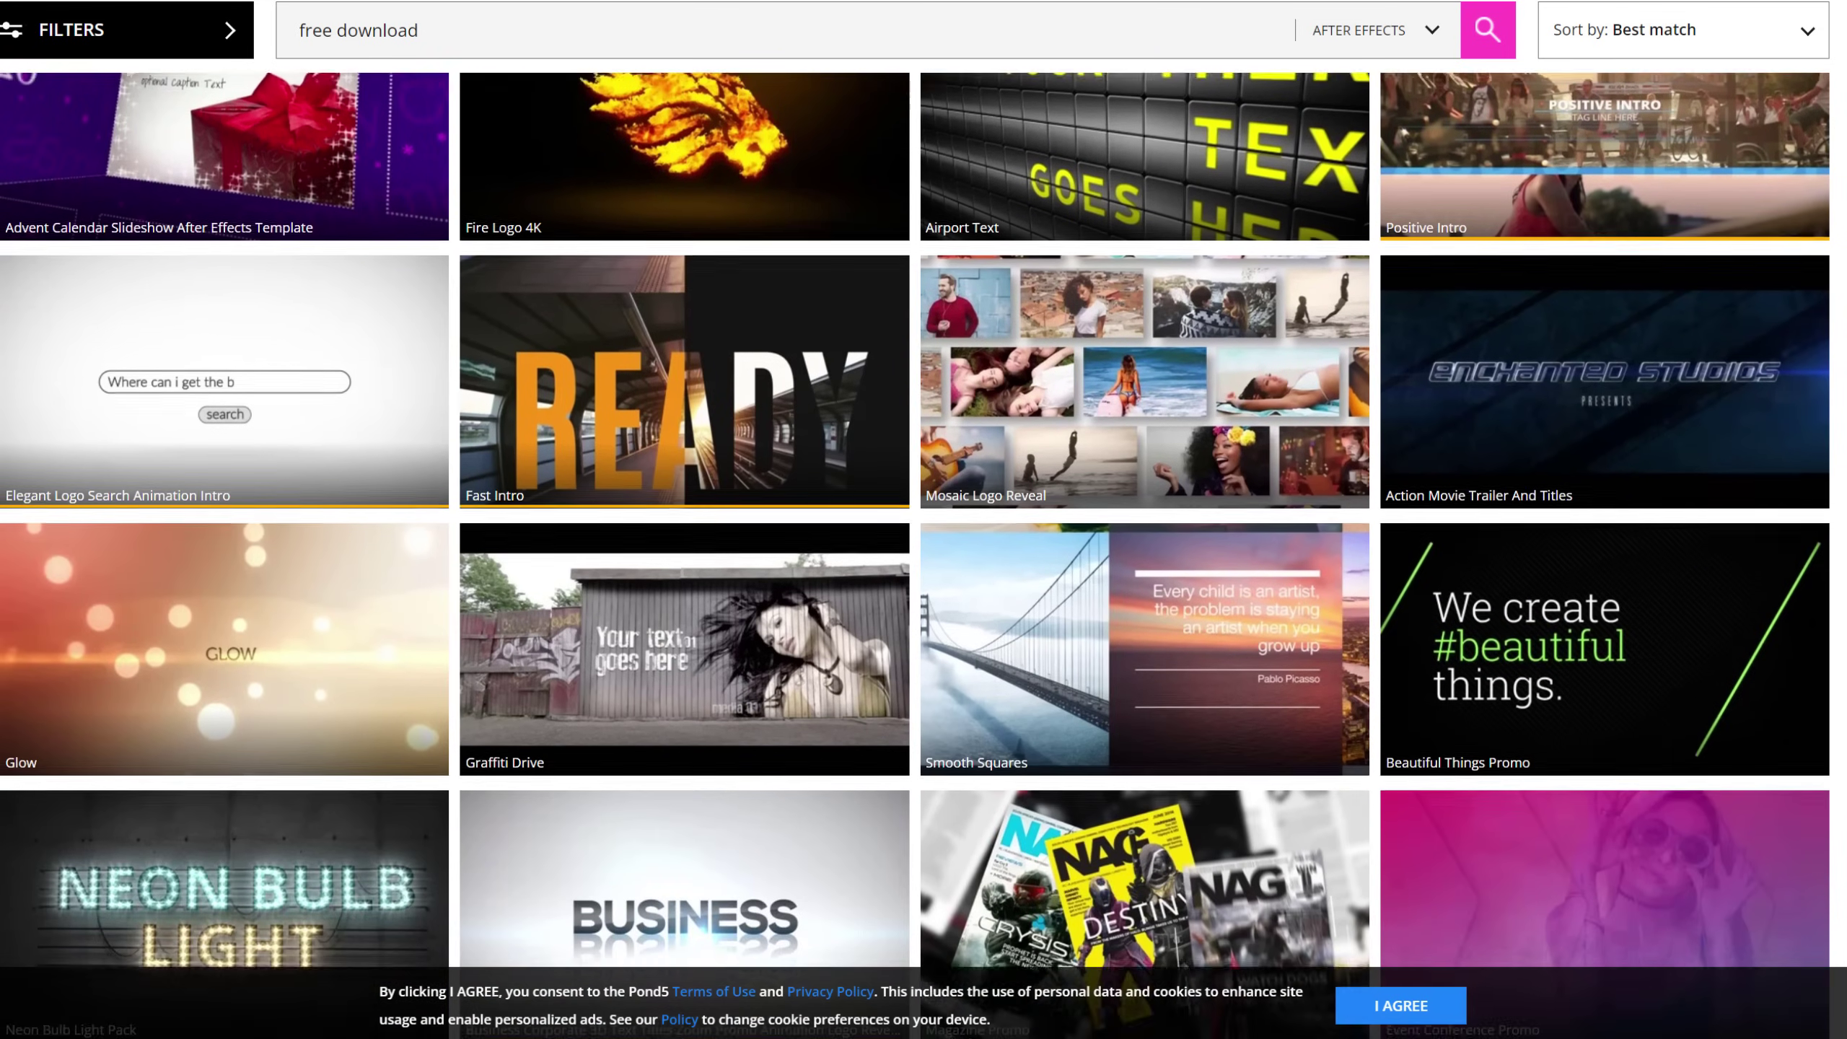
scroll(924, 510, down, 10)
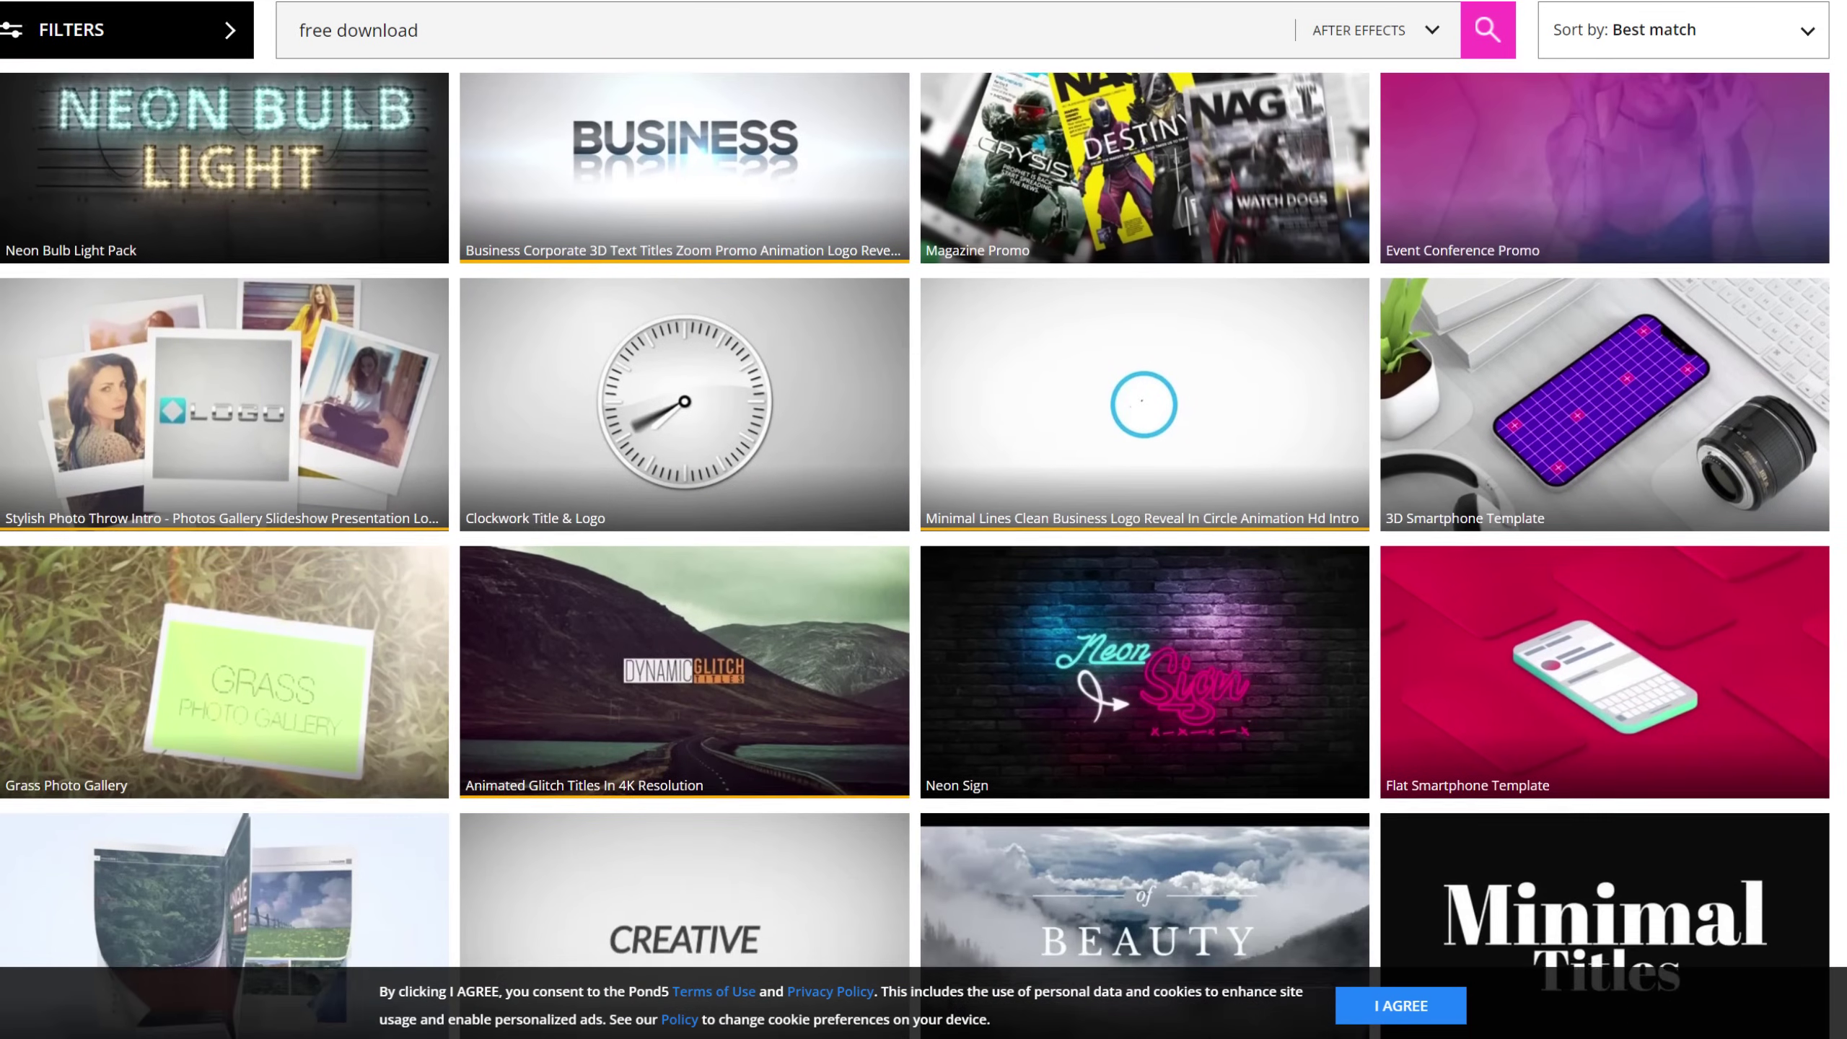
scroll(924, 509, down, 10)
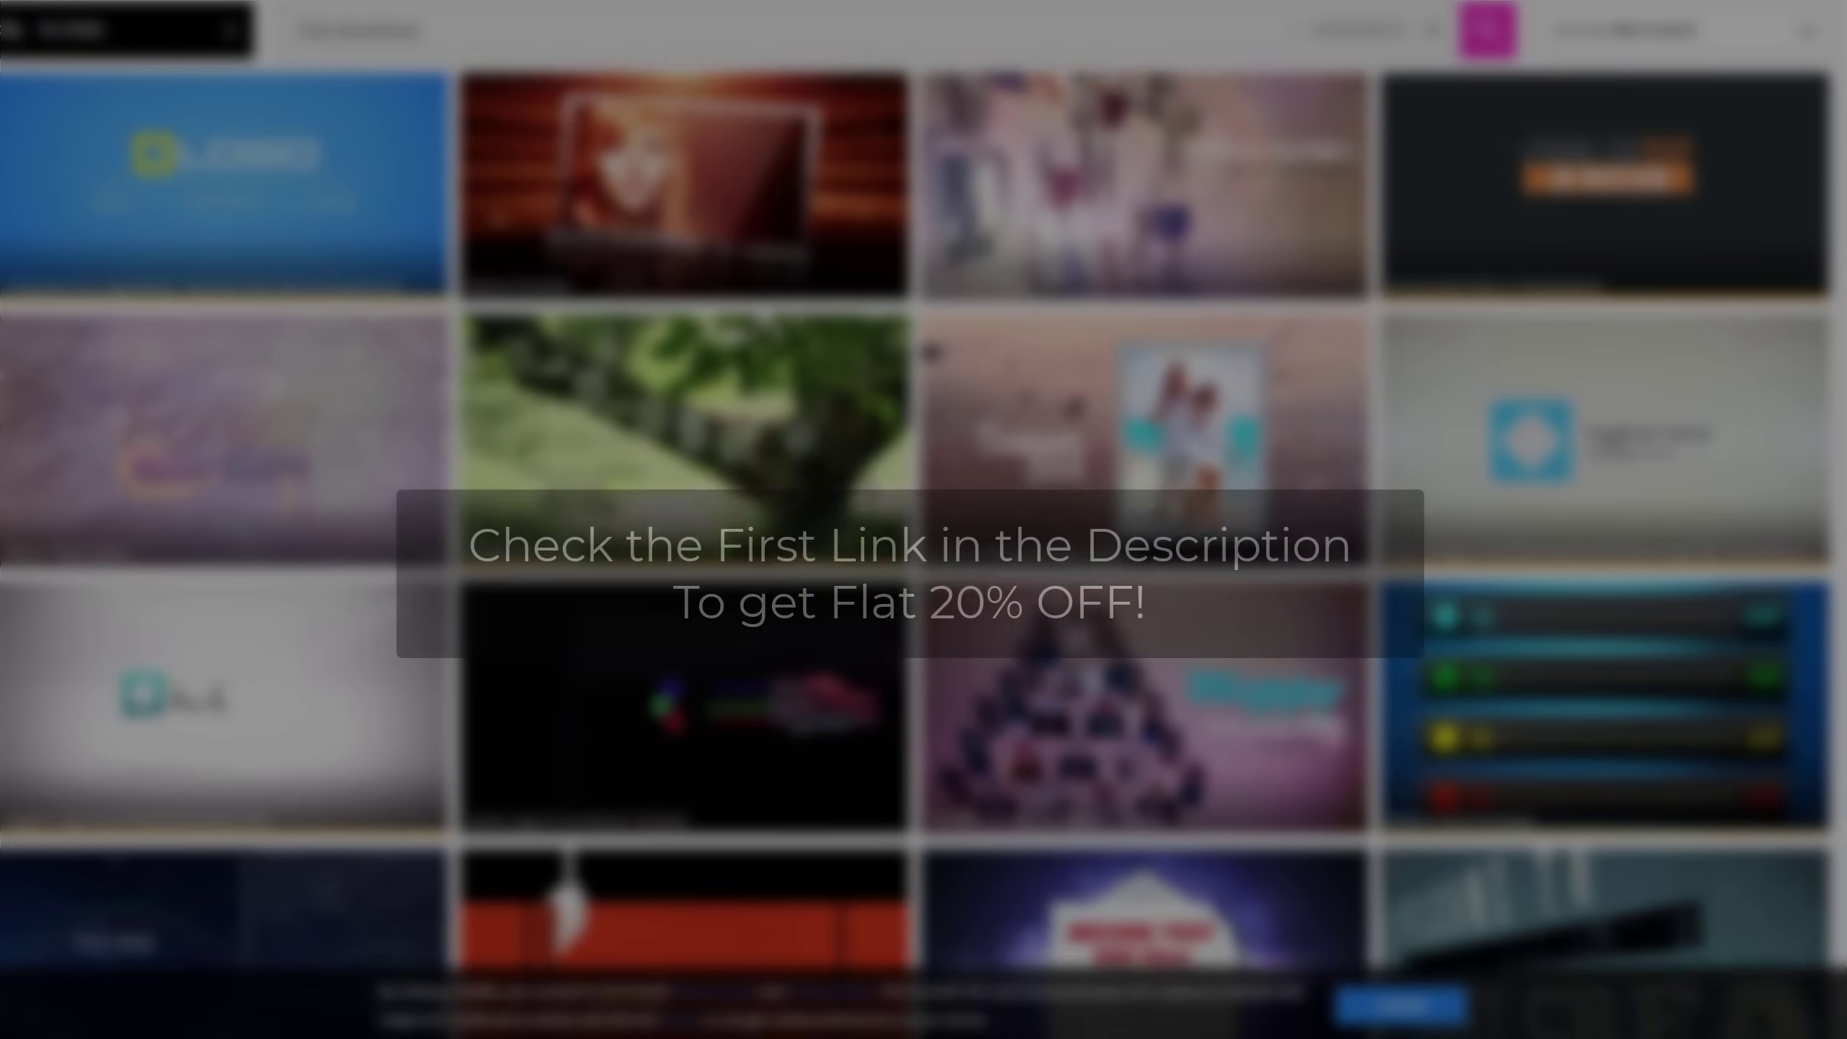
scroll(924, 509, down, 10)
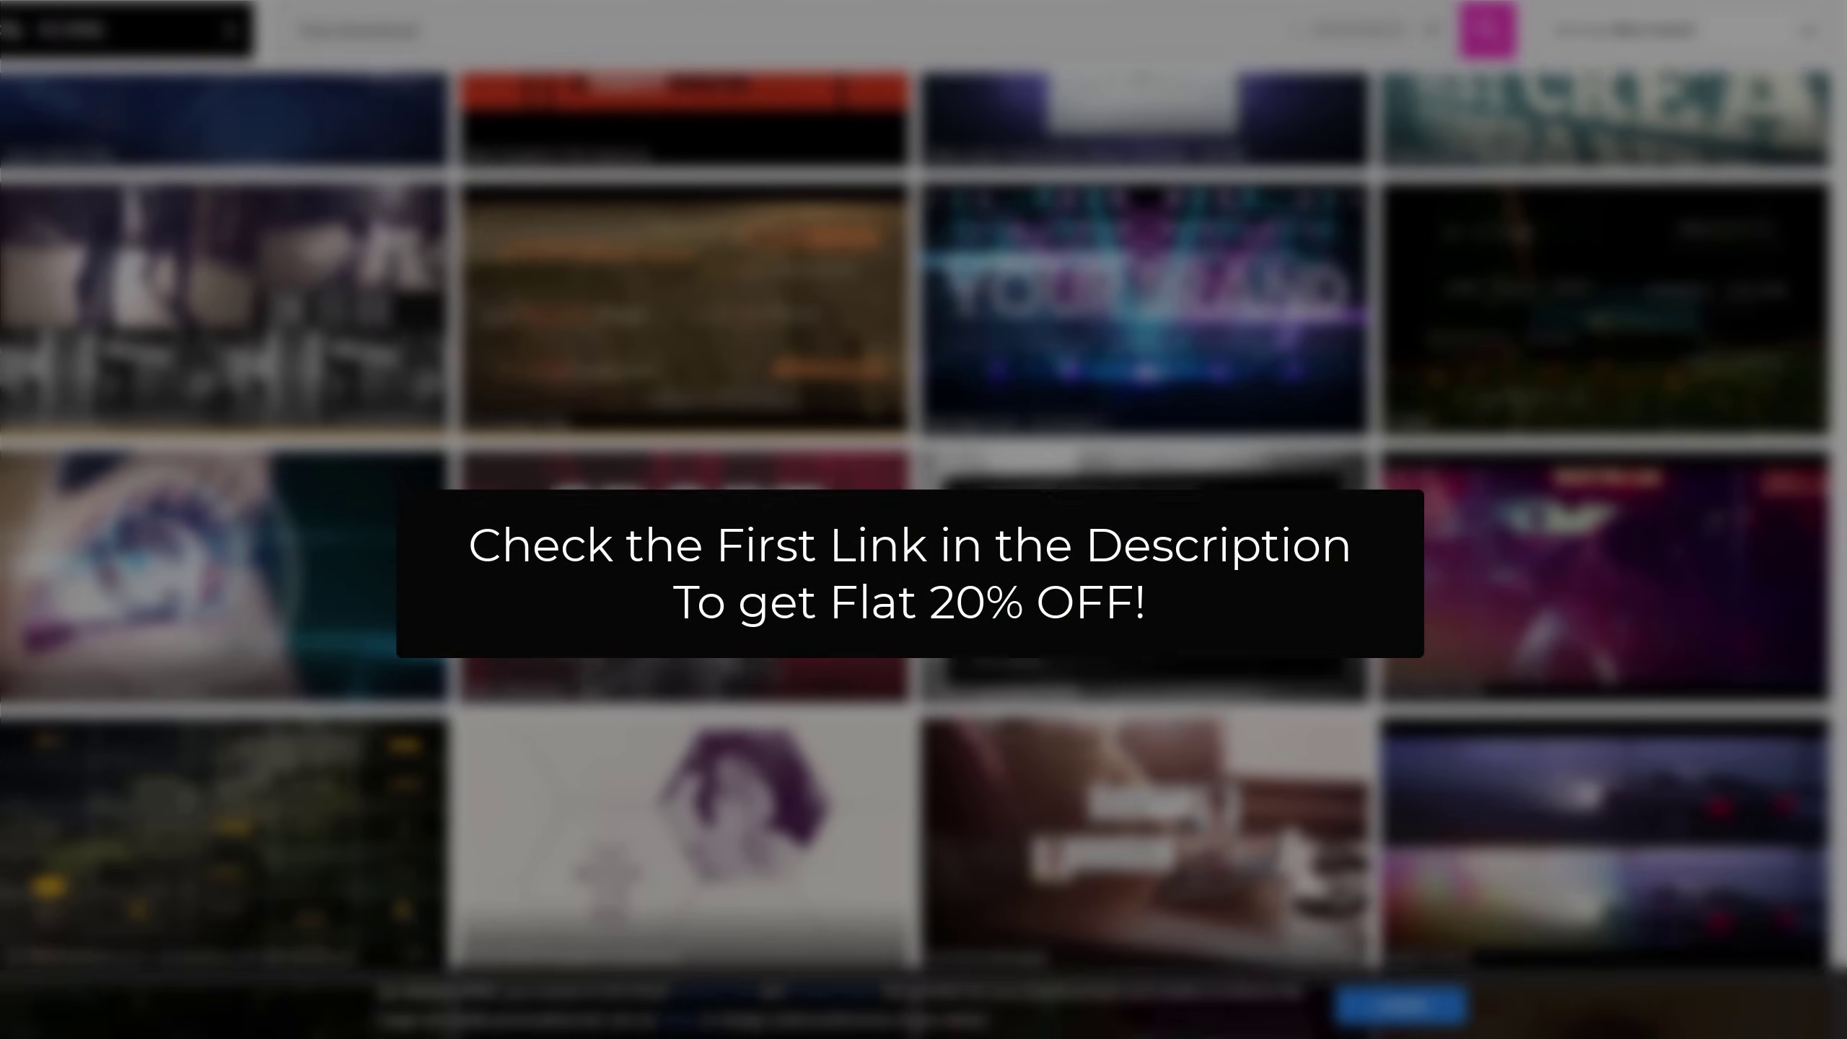
scroll(923, 509, down, 10)
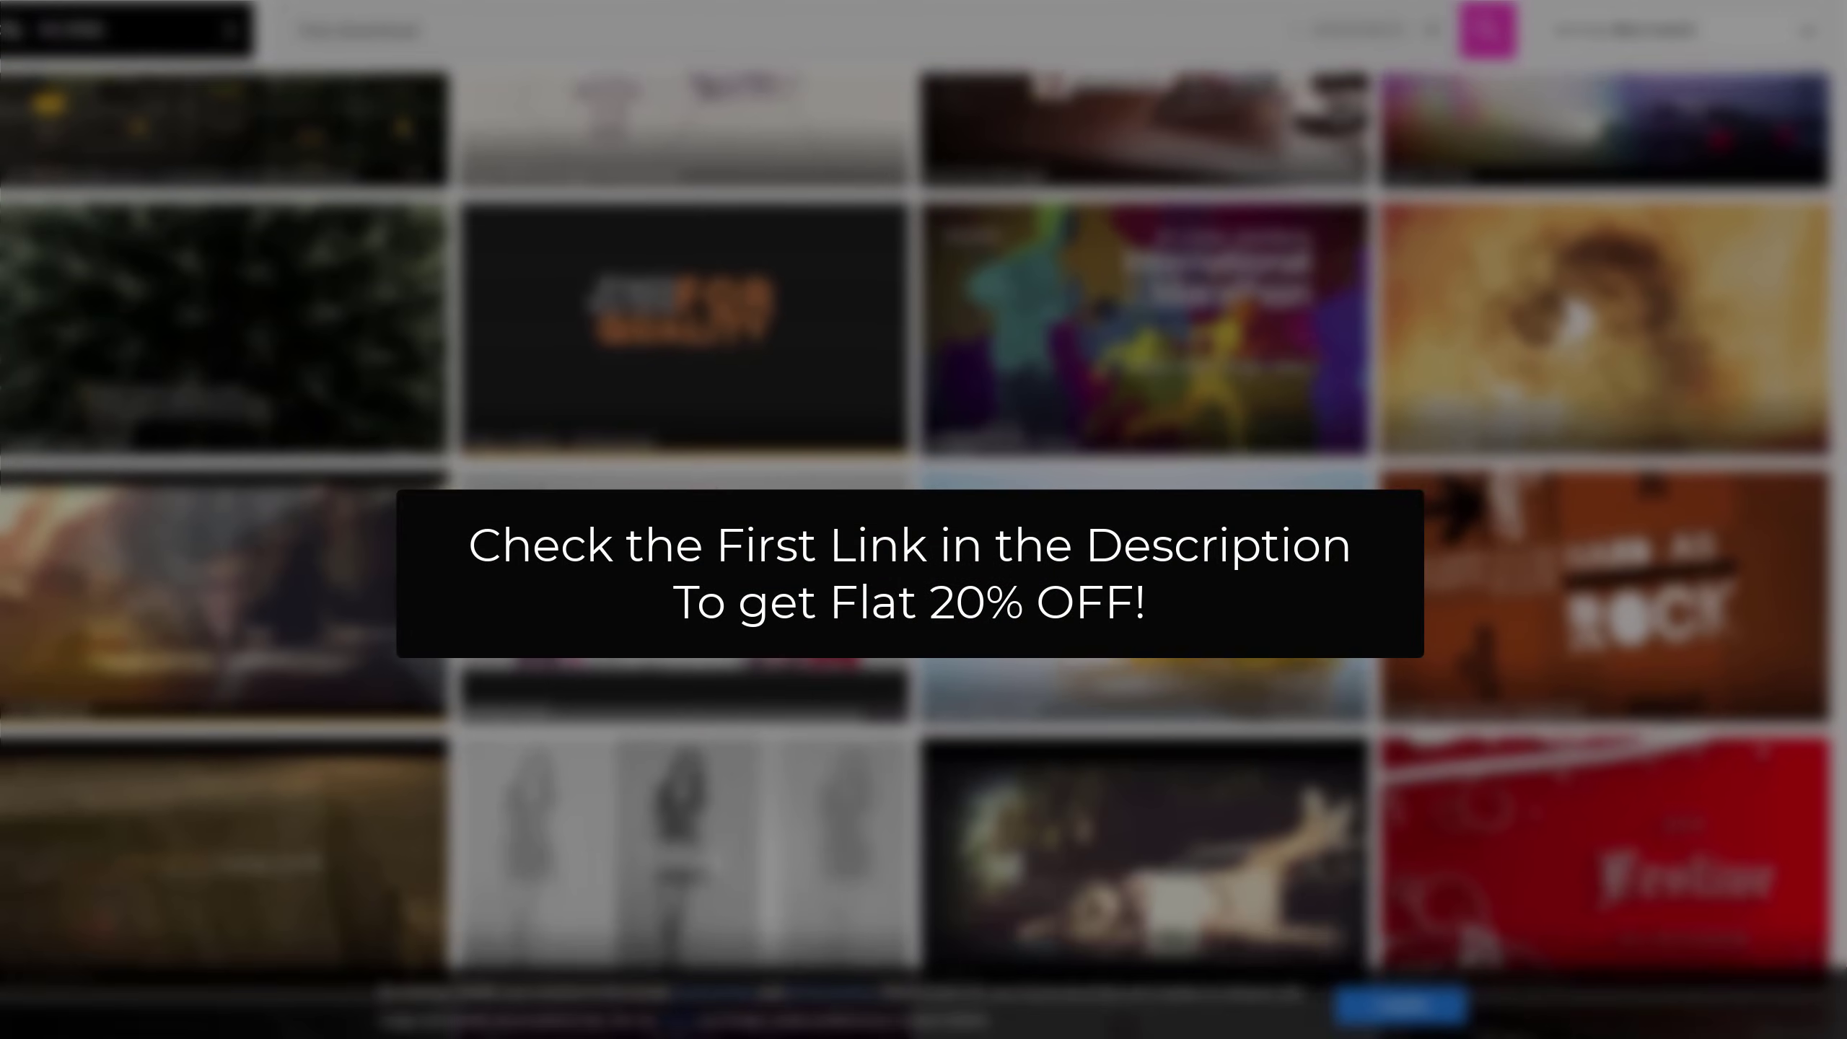
scroll(924, 509, down, 1)
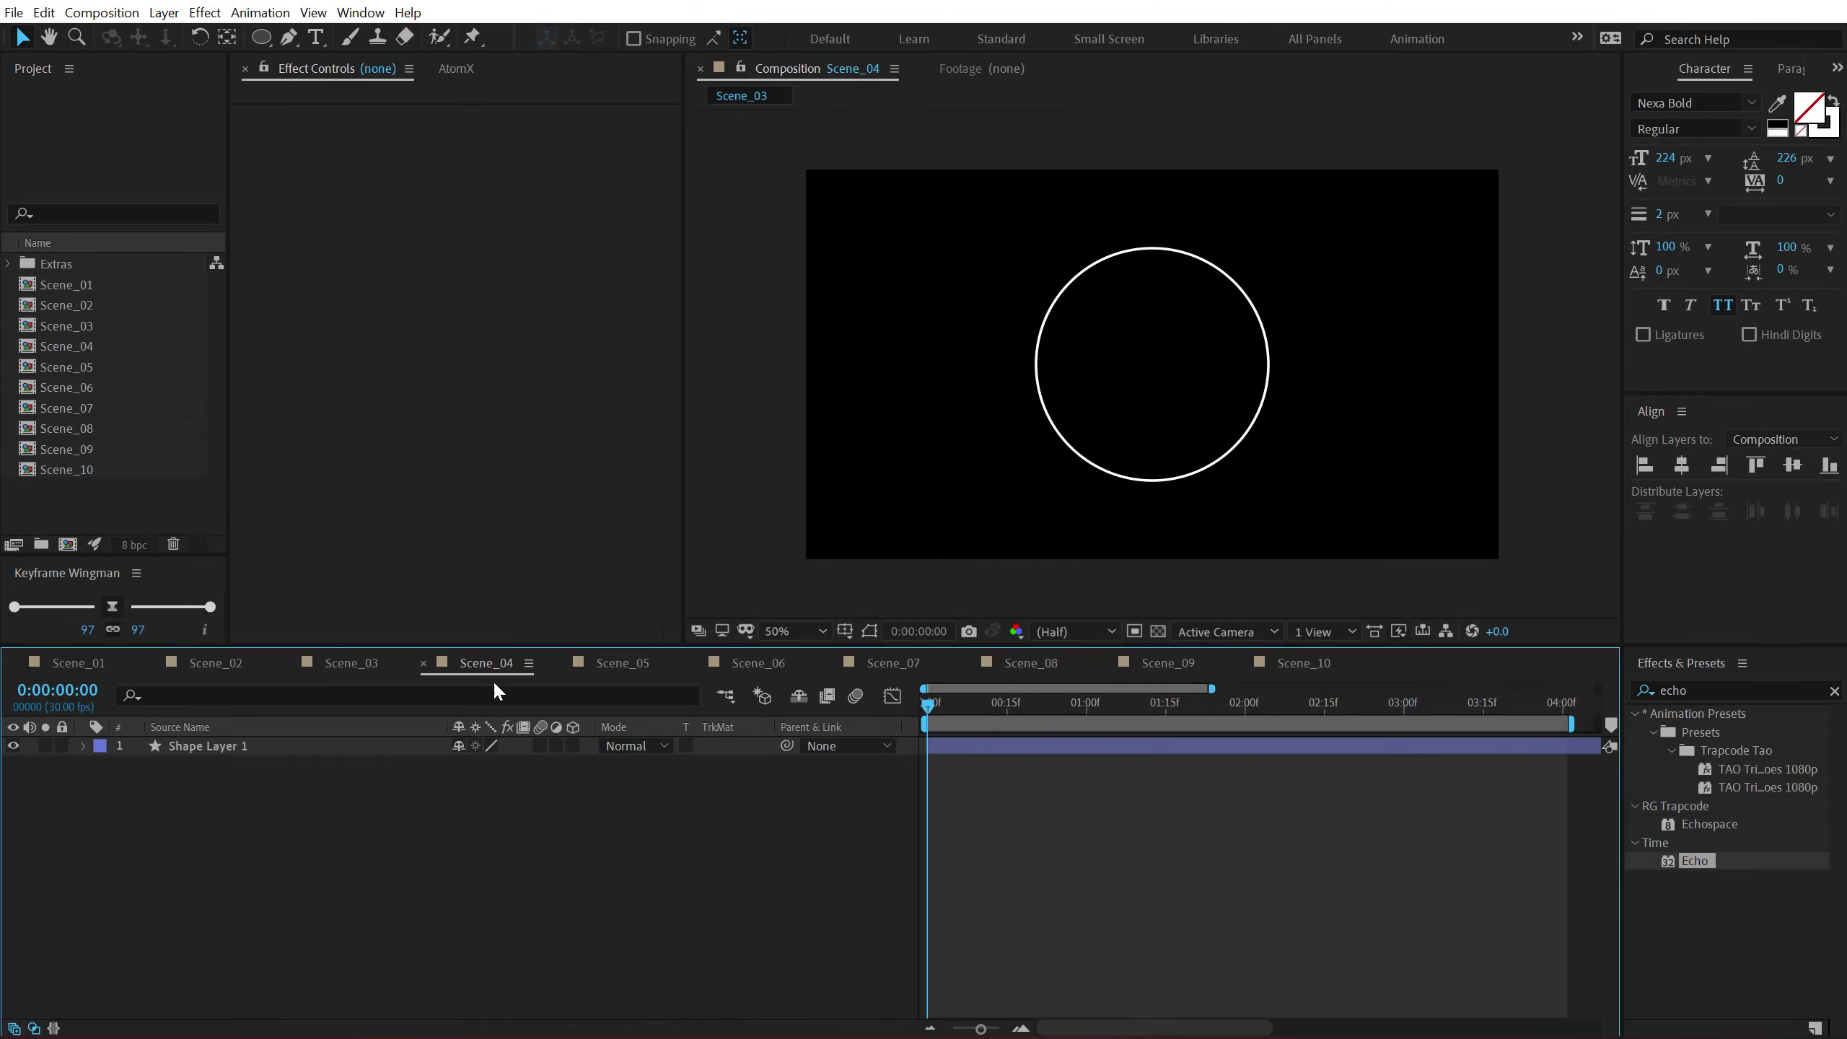
Switch to After Effects and apply the 4-Color Gradient effect to the circle shape layer in Scene_04.
click(284, 745)
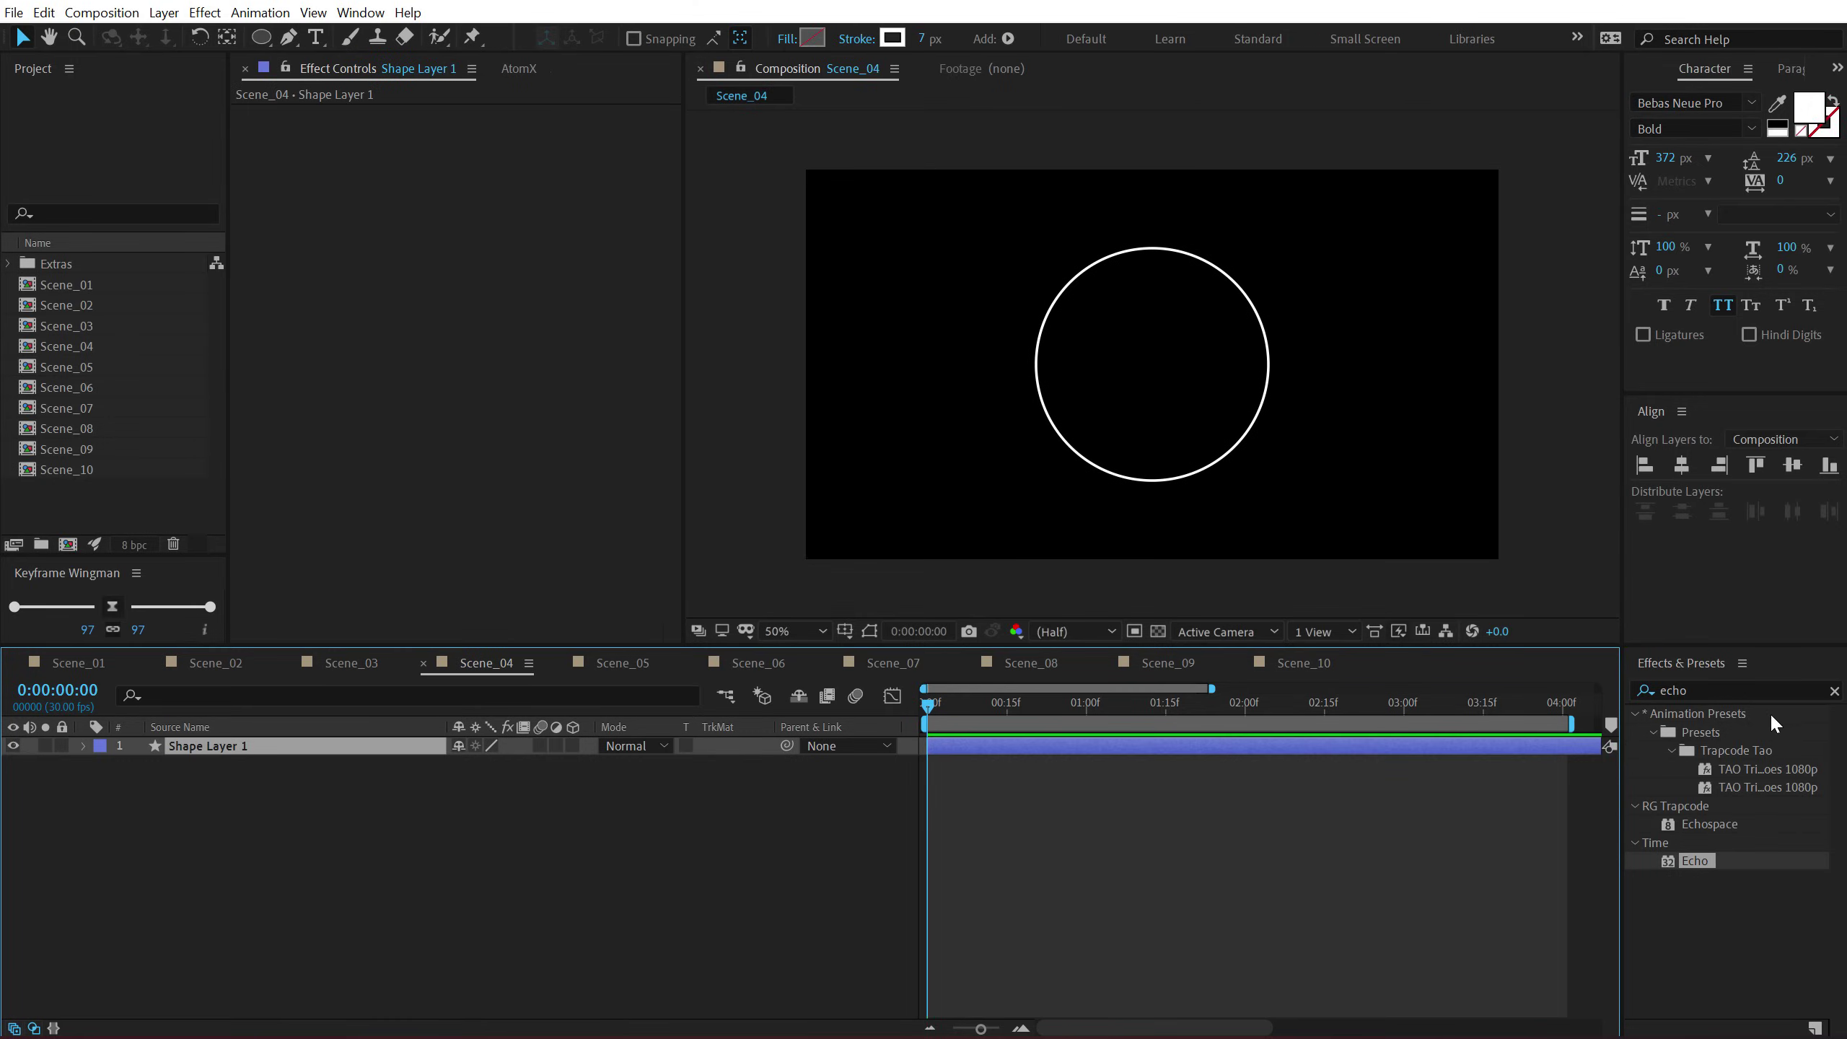
click(1725, 688)
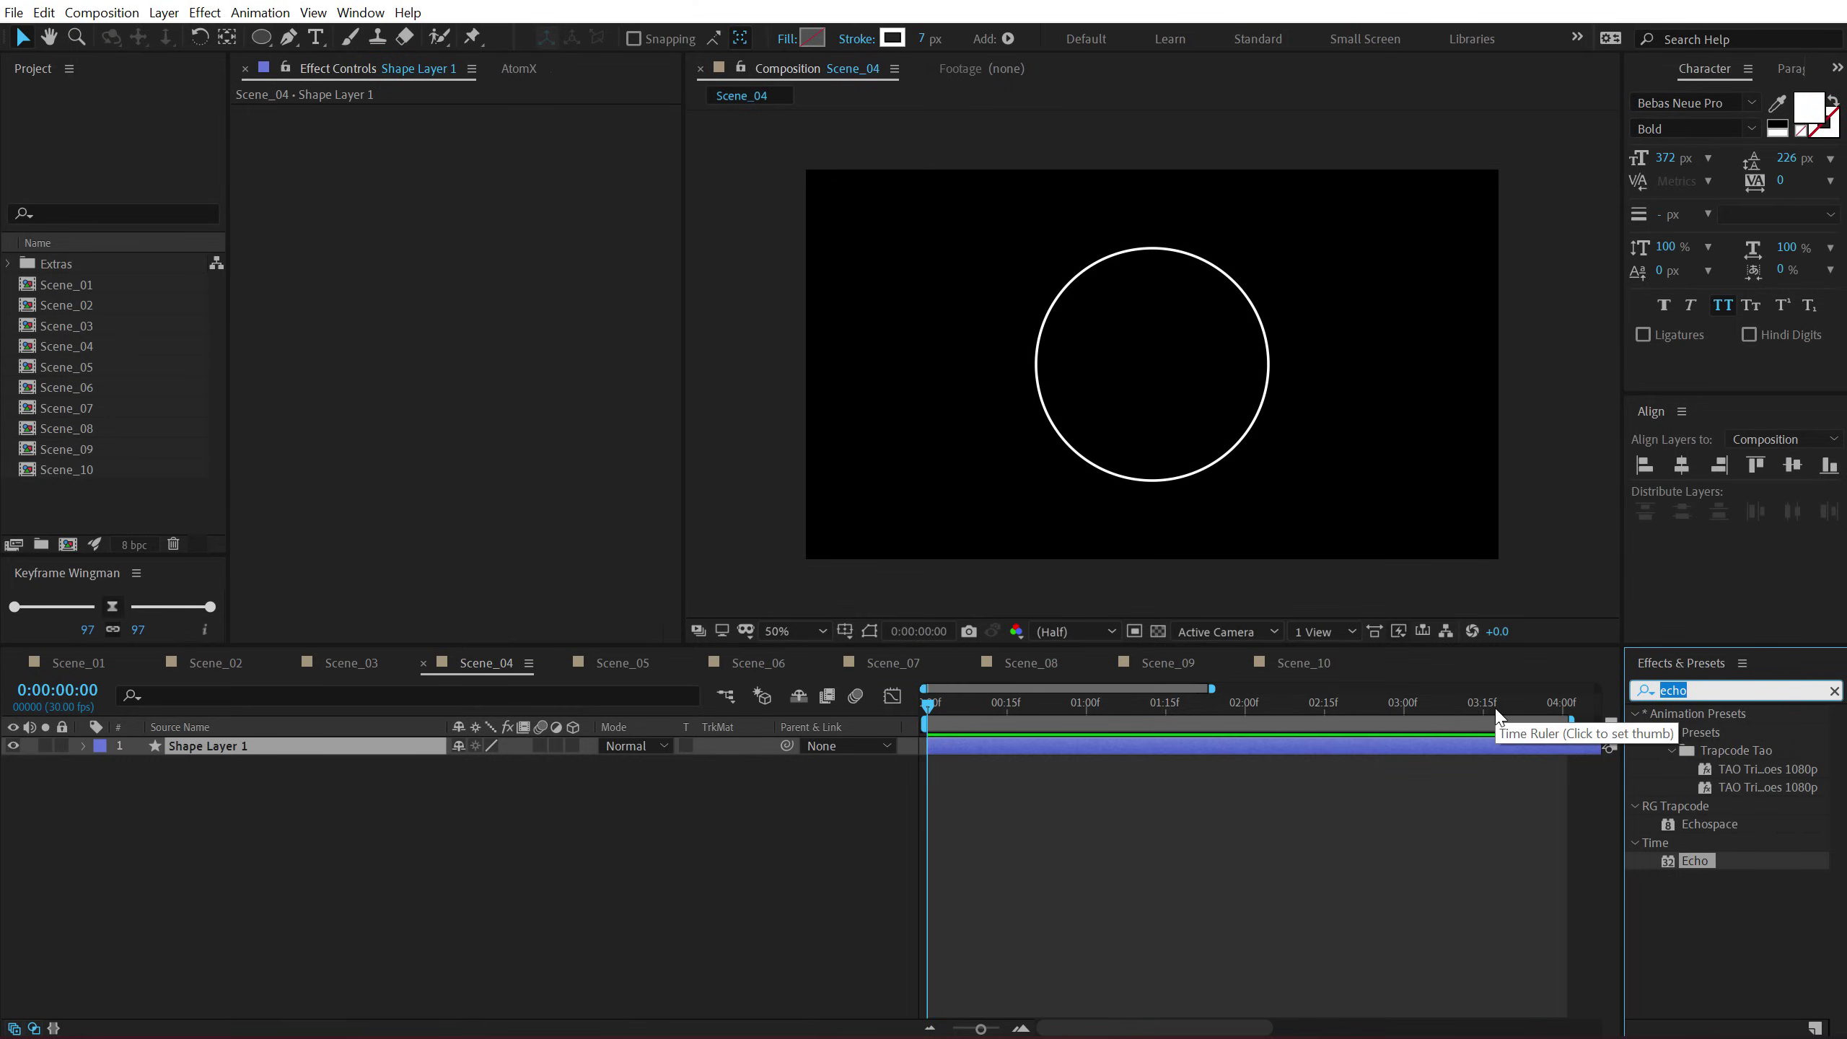
text(4-)
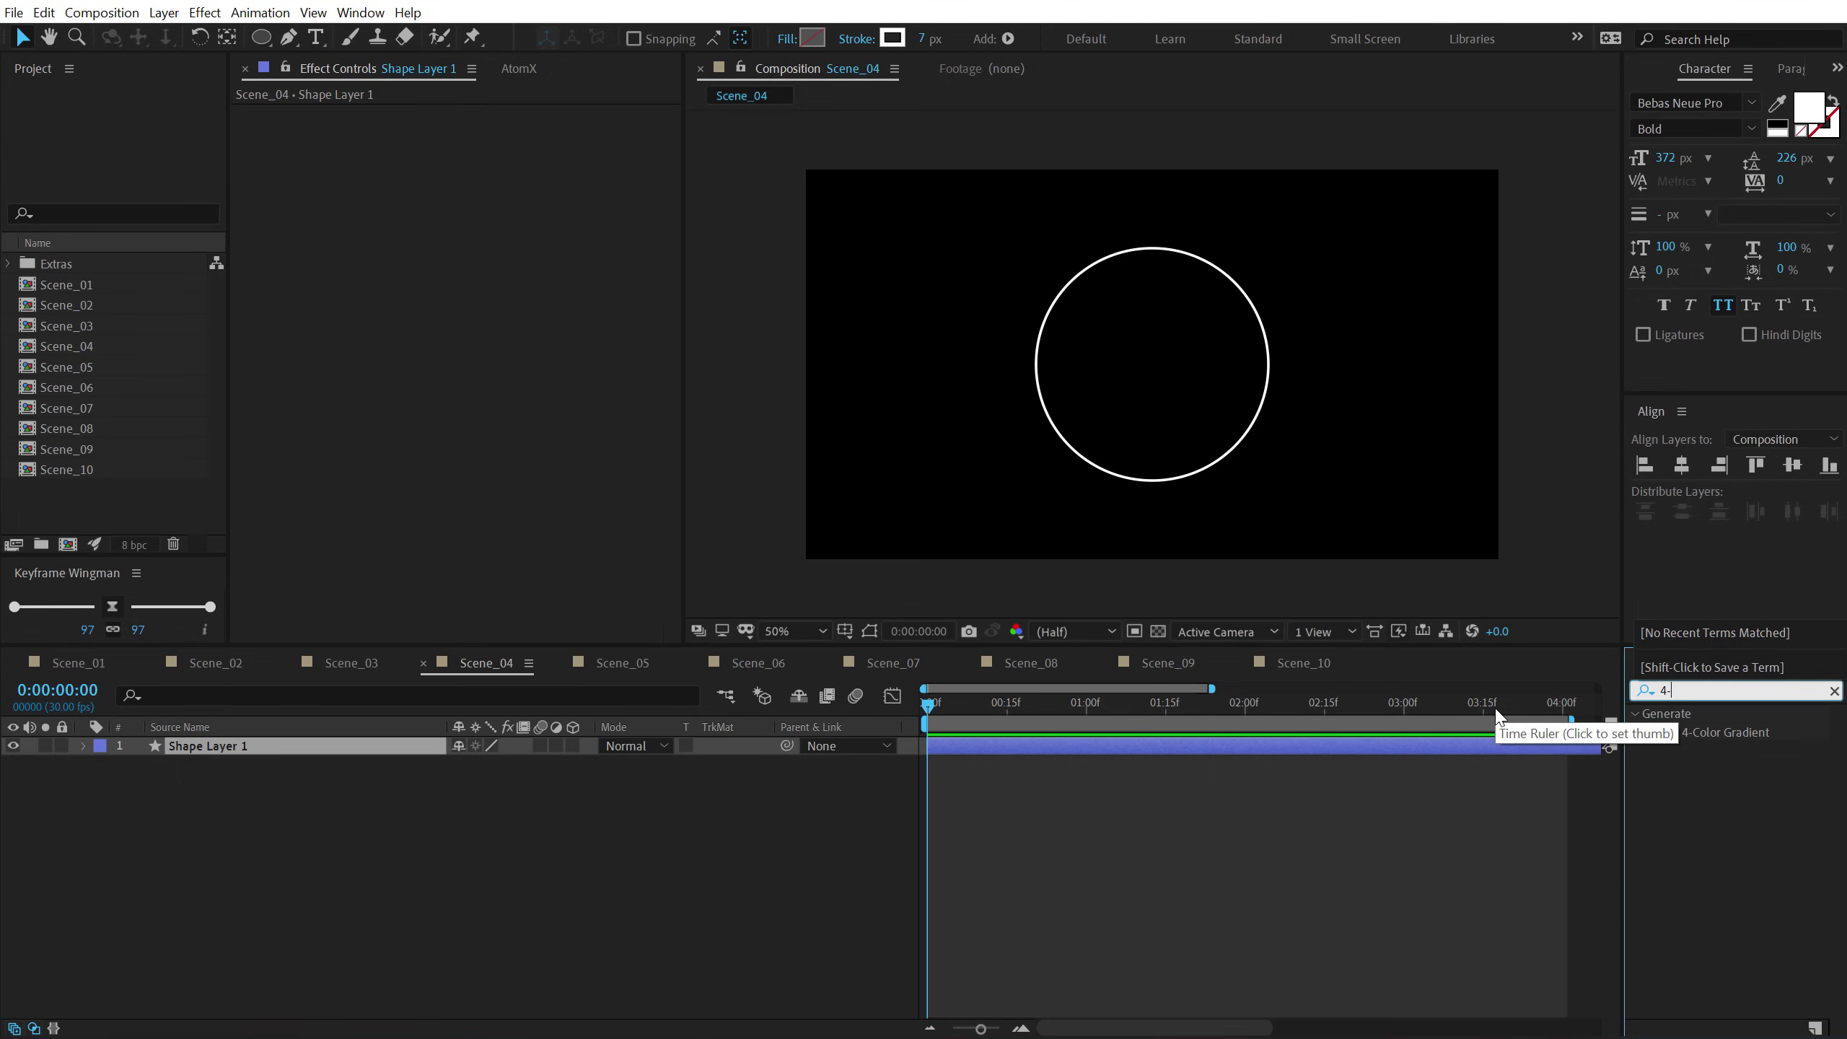
double_click(1702, 731)
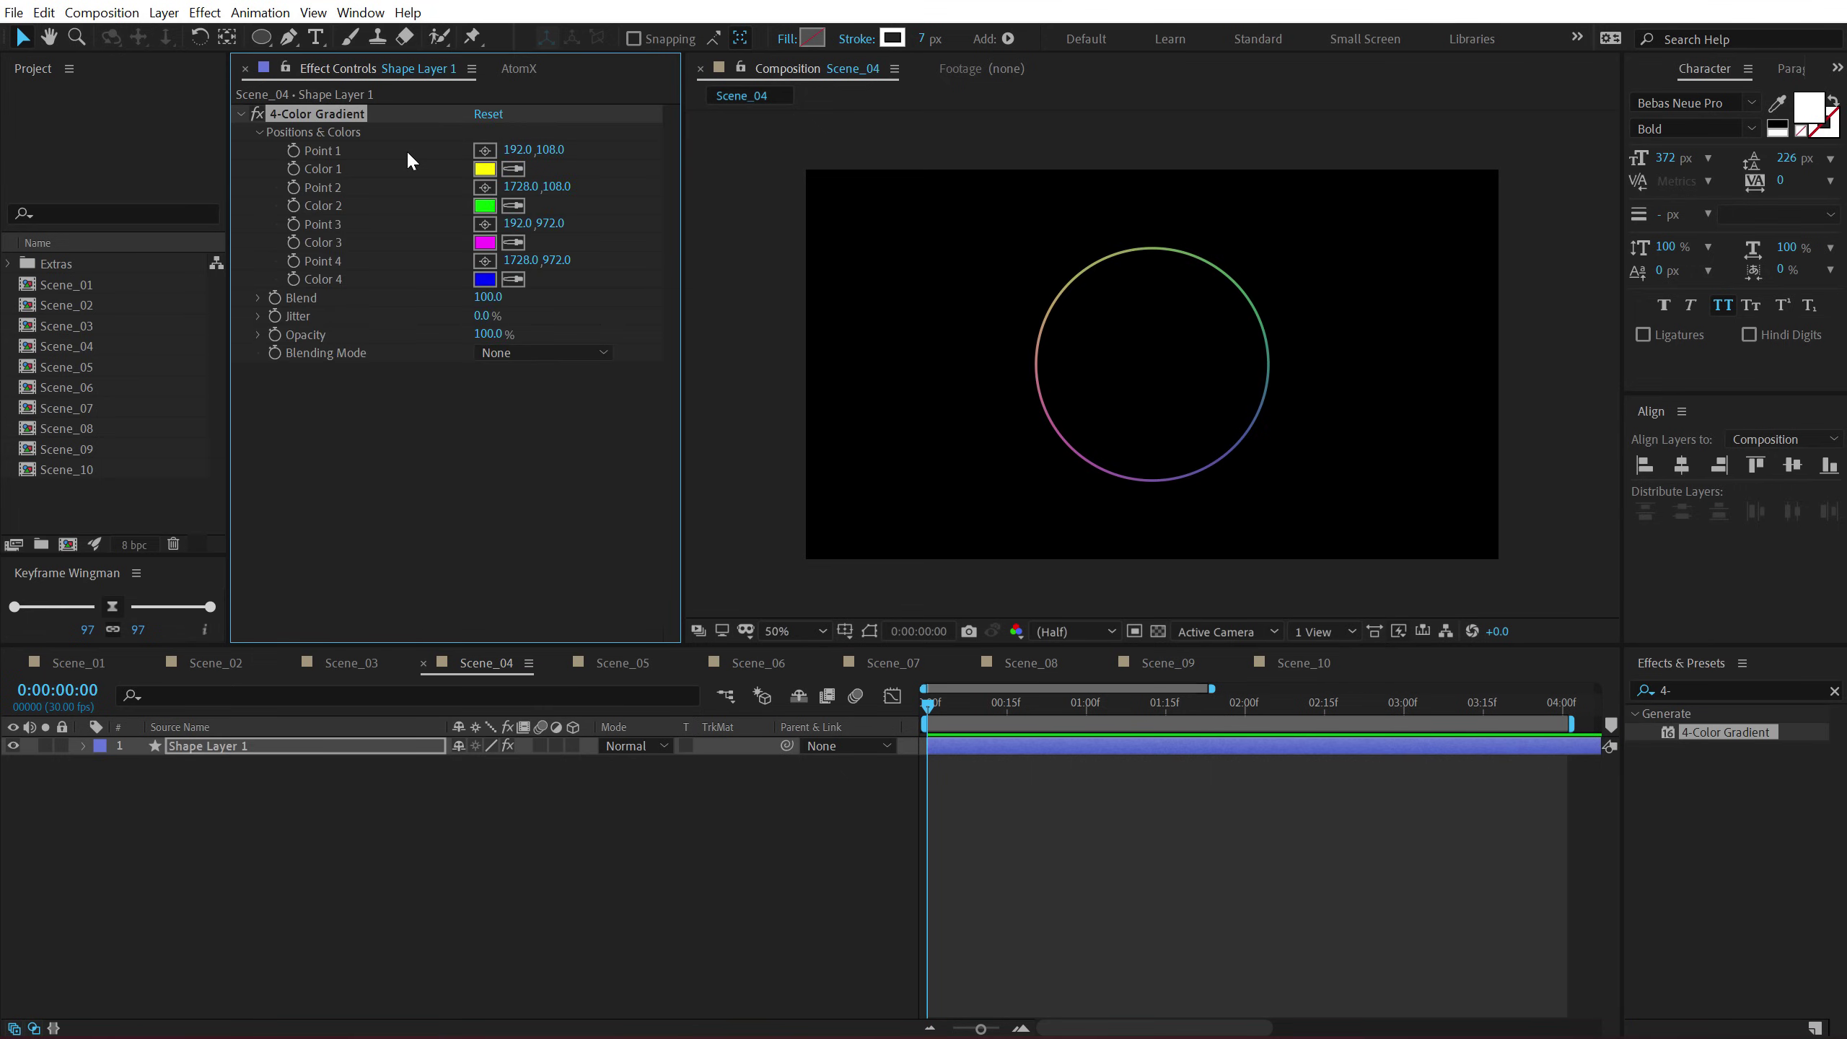
Move the four gradient points close around the circle, to about 620,230, 1294,228, 666,854 and 1304,884 for Points 1 to 4.
drag(871, 209, 1020, 253)
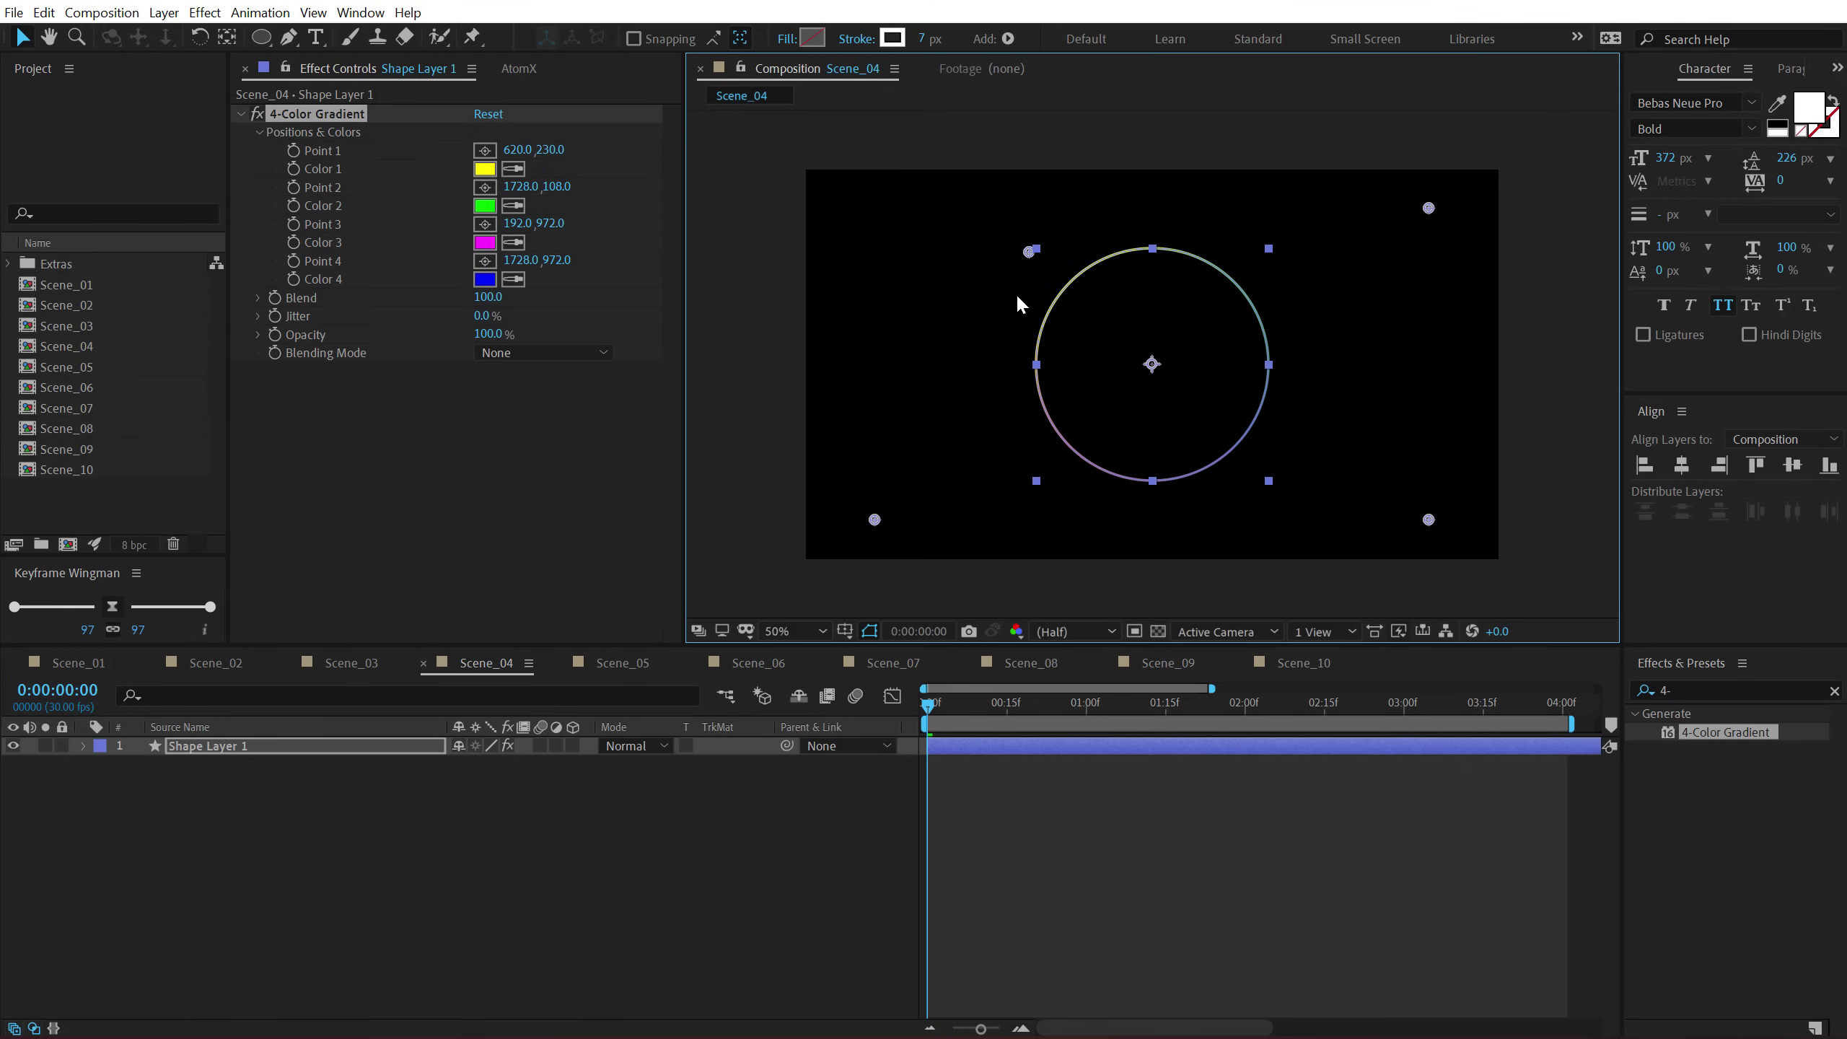
drag(875, 521, 1044, 477)
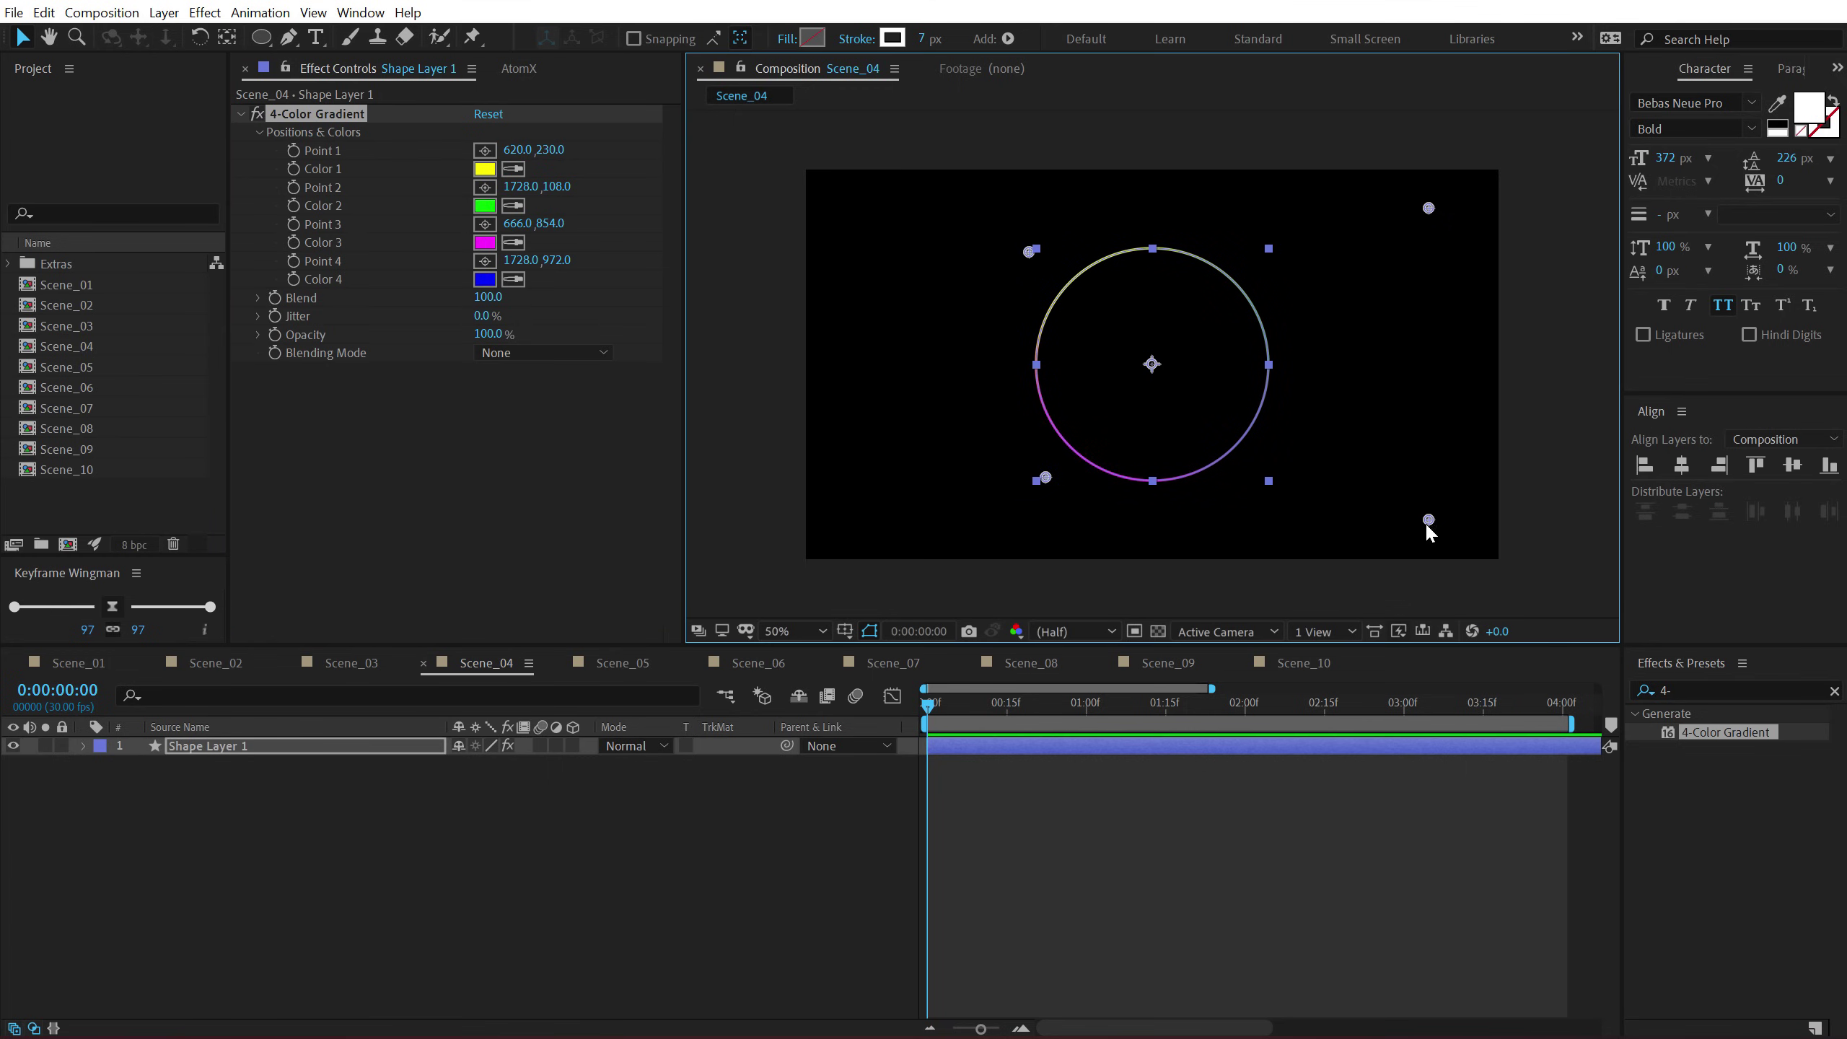
drag(1428, 520, 1275, 489)
drag(1428, 208, 1285, 244)
click(1273, 253)
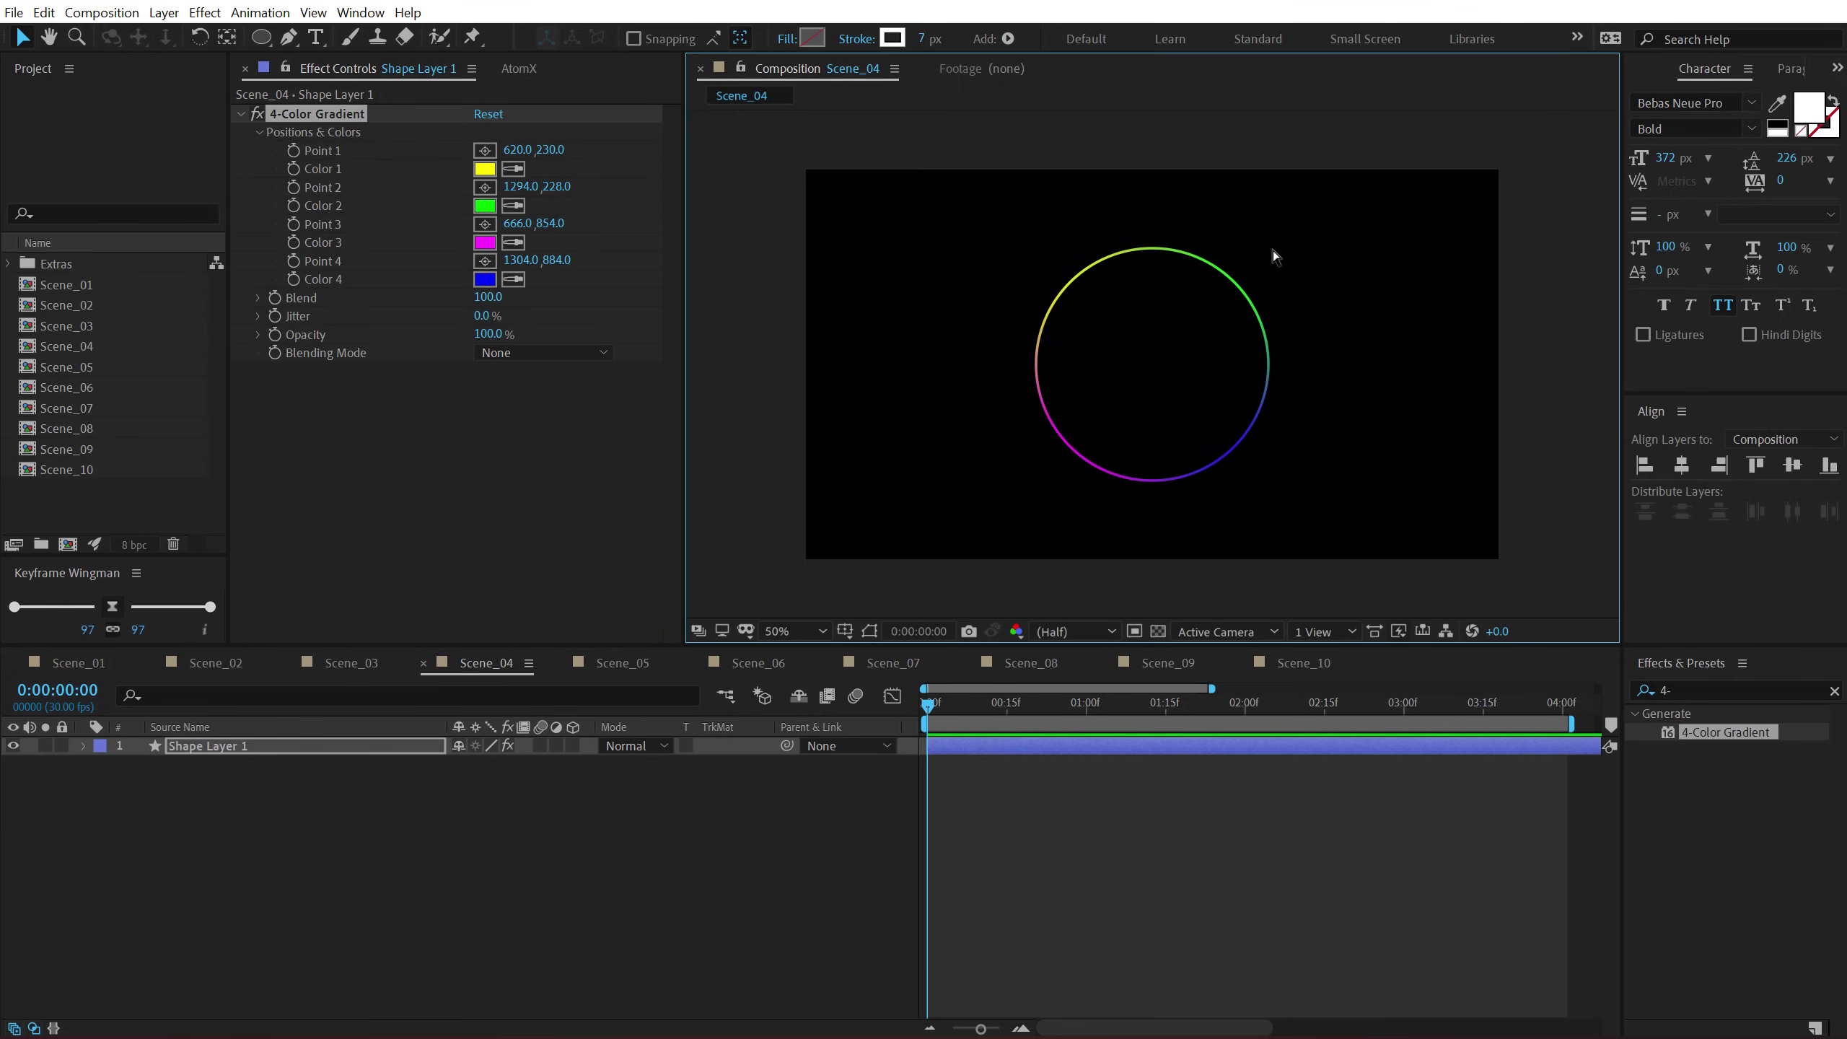
Set the gradient's Color 1 to red and Color 2 to orange-yellow FFBA00.
click(493, 169)
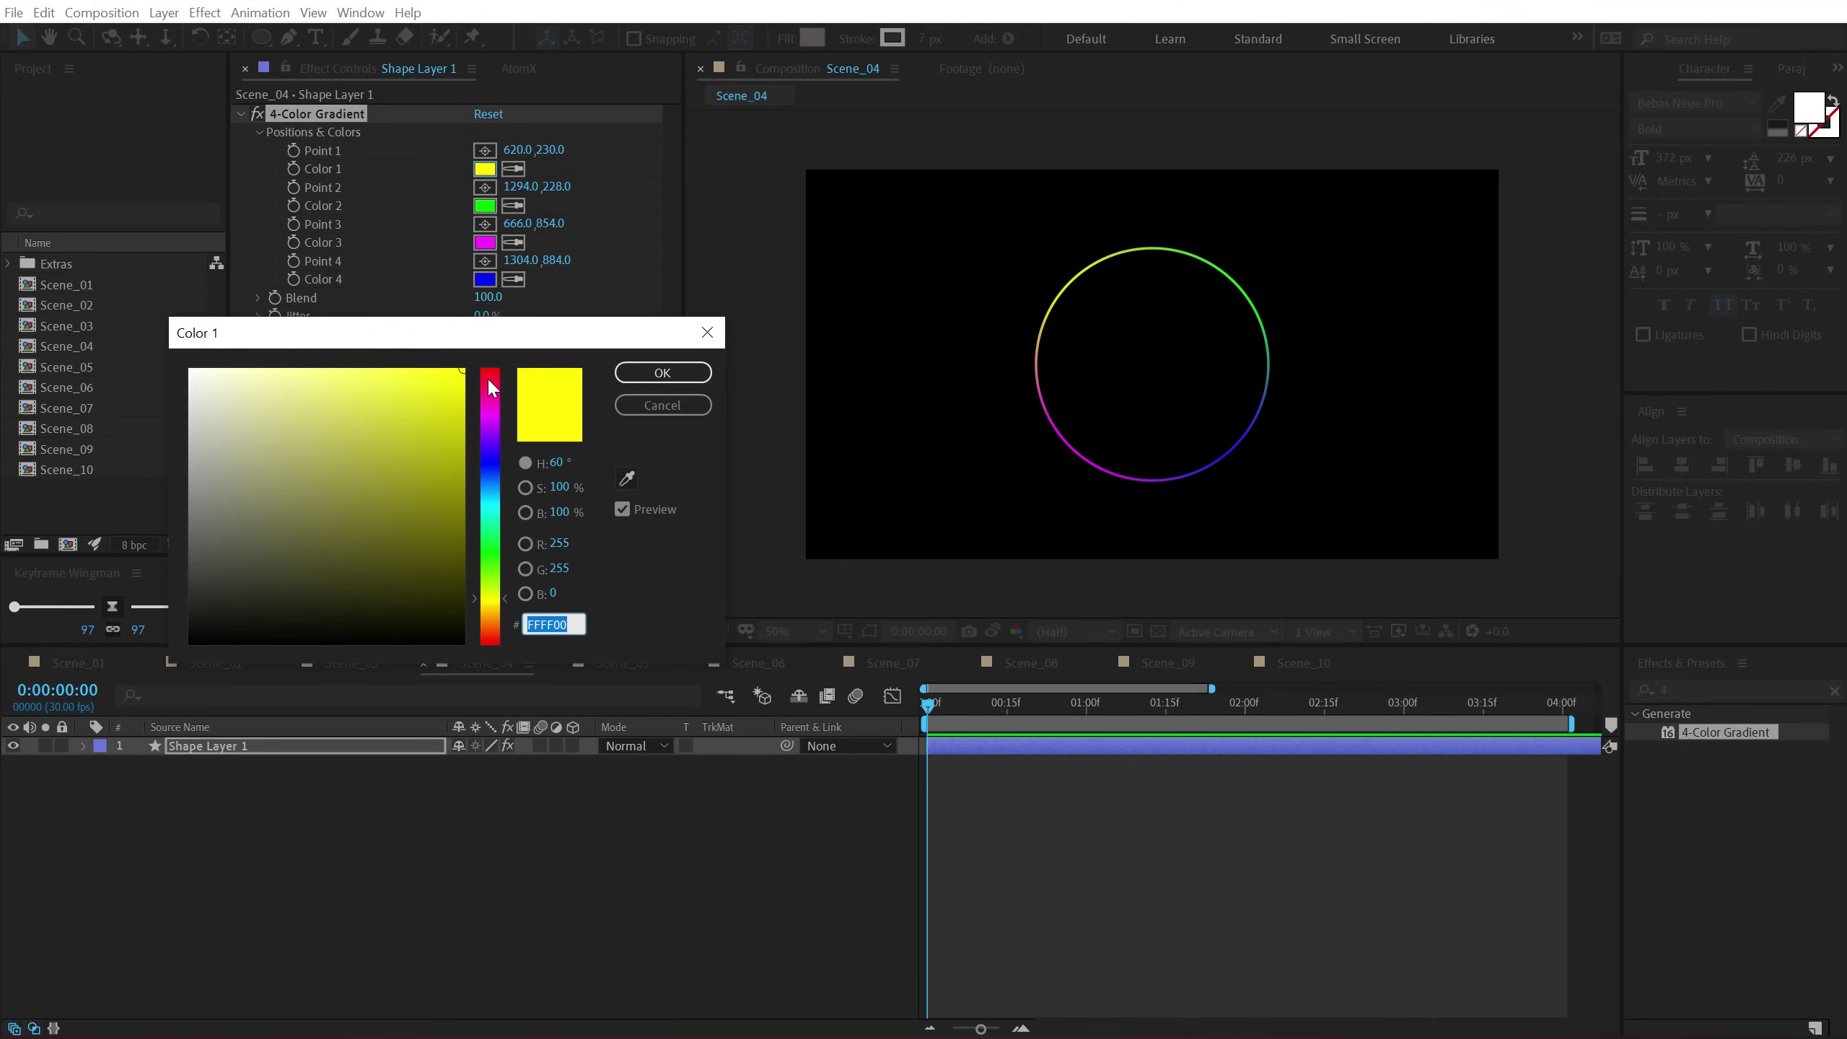
click(490, 377)
click(661, 372)
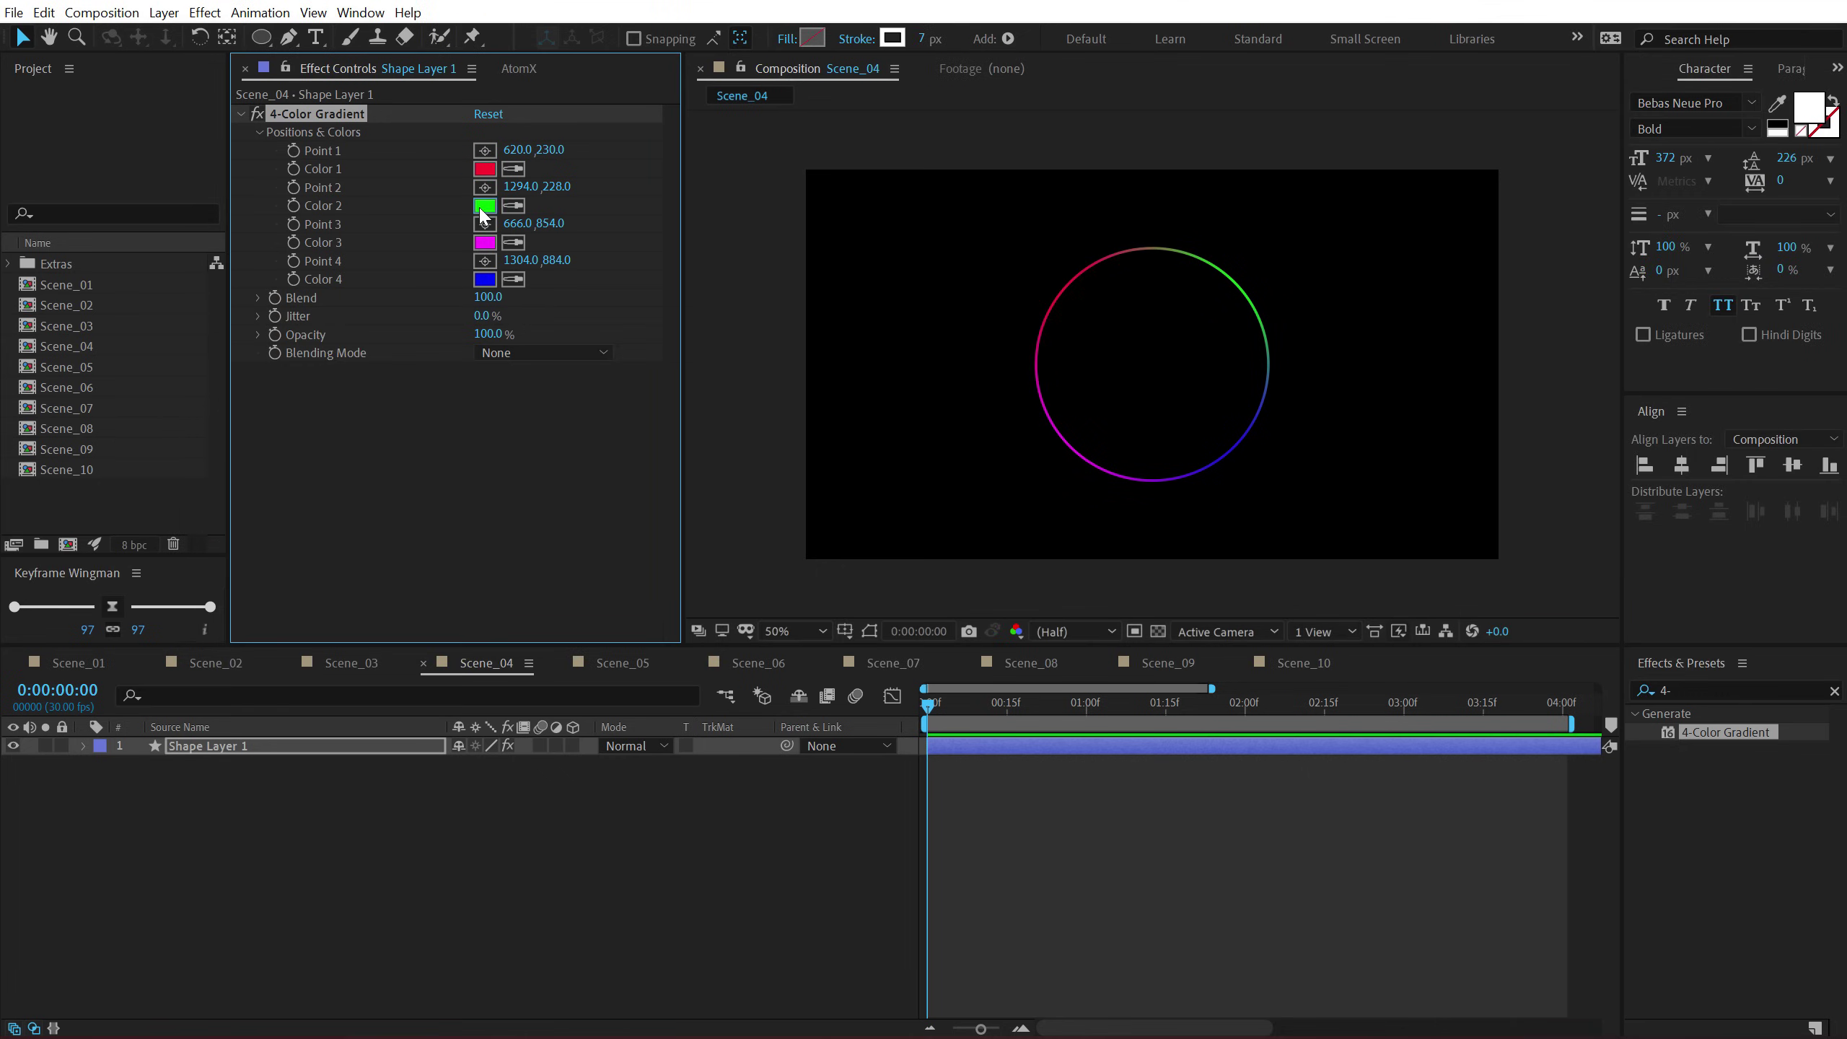
click(485, 206)
click(493, 613)
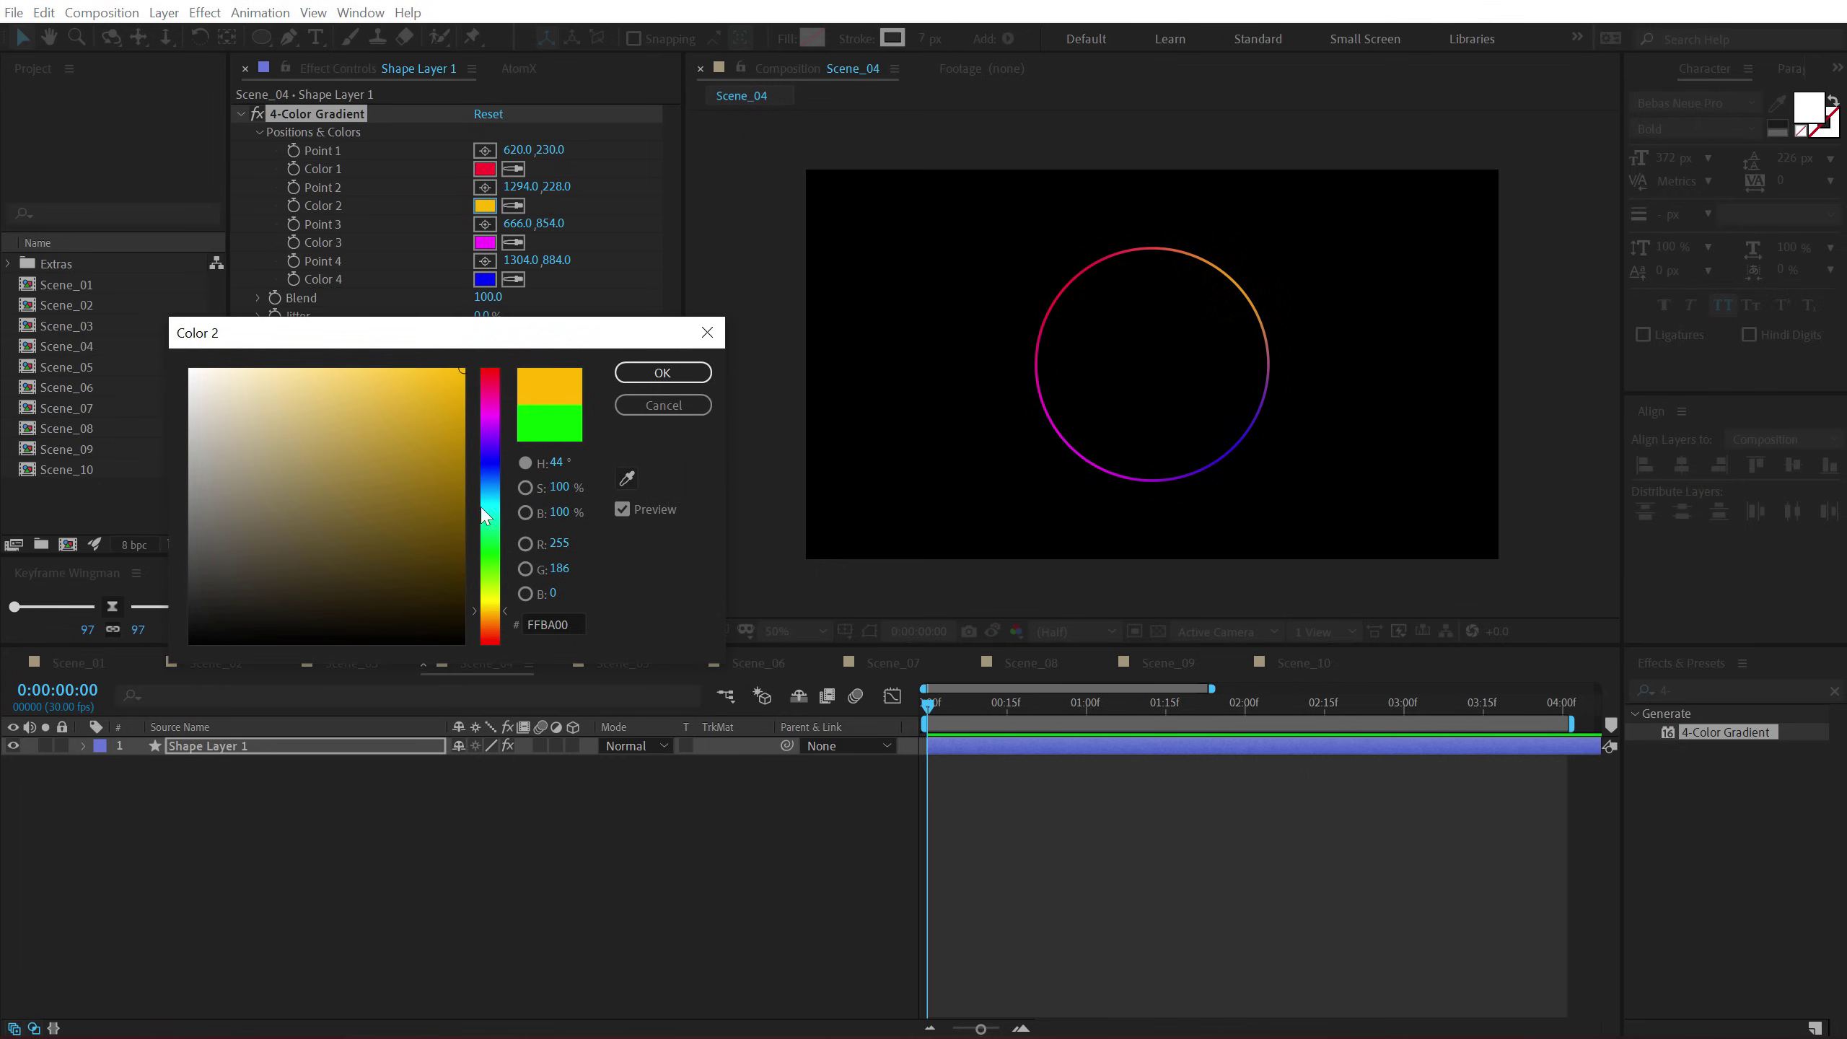
click(661, 372)
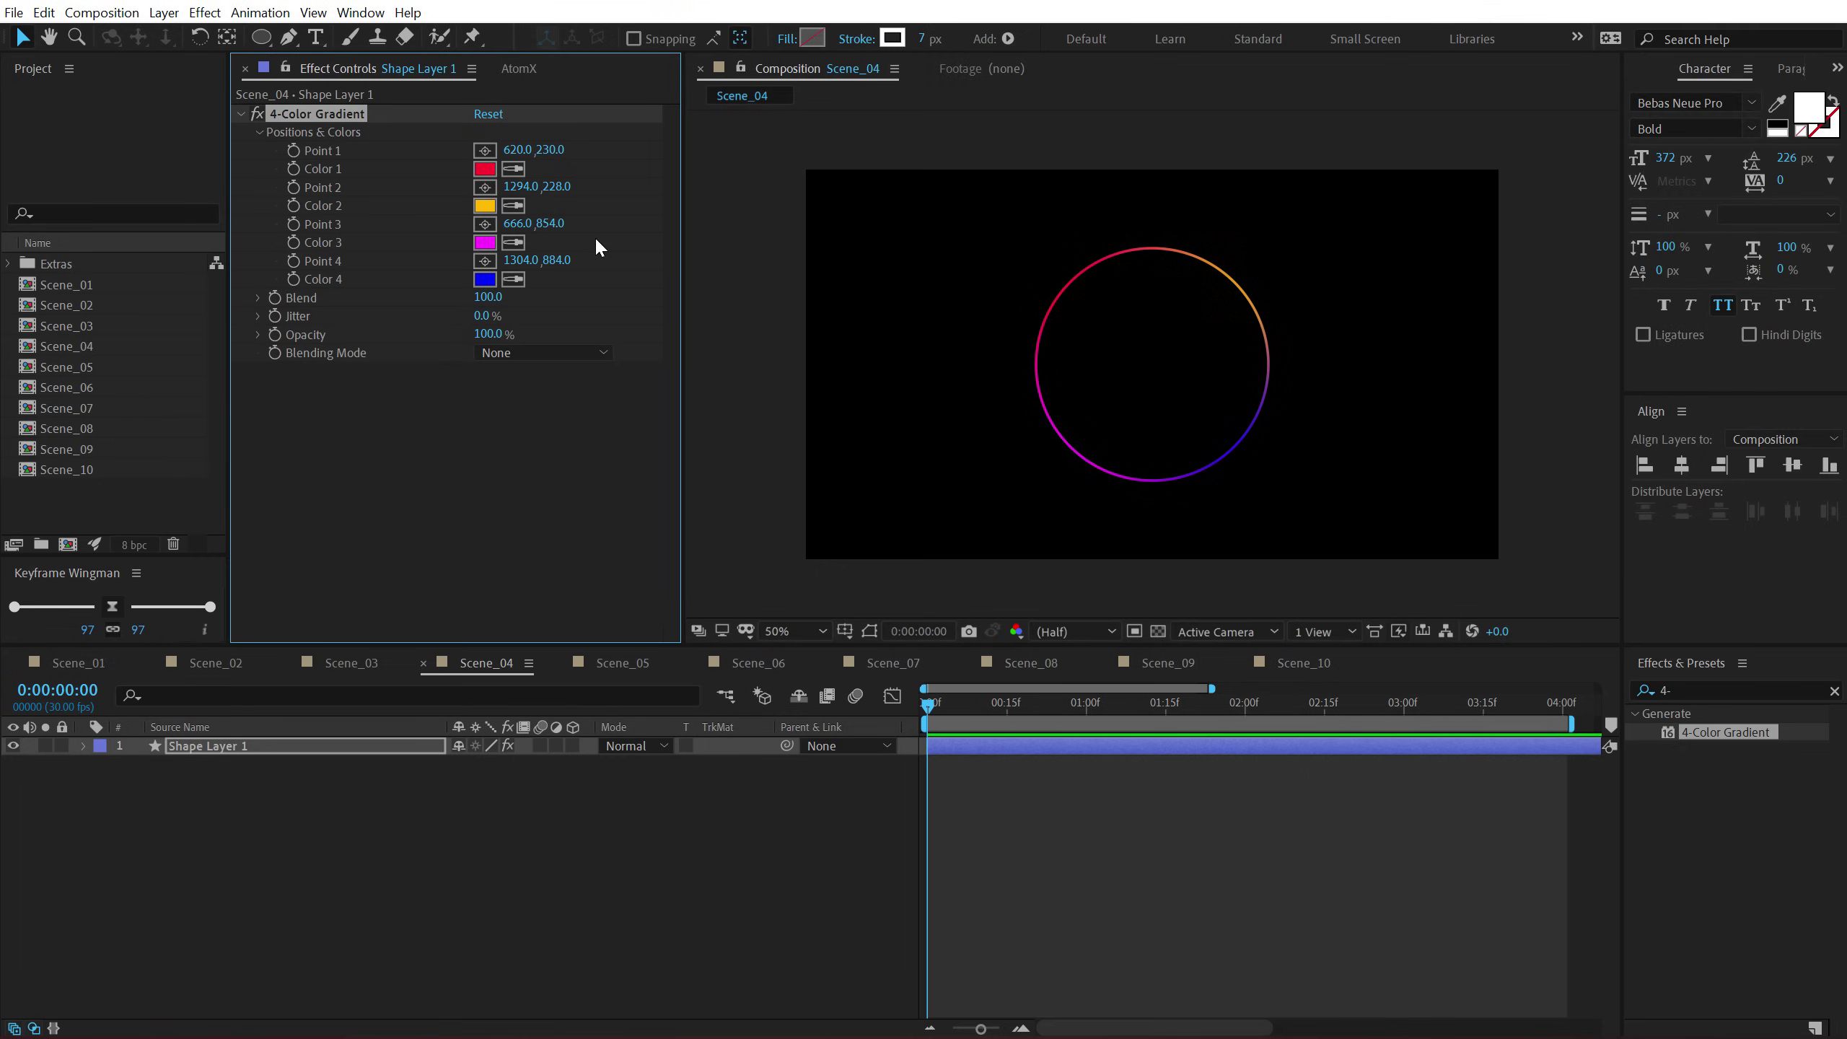
Set the gradient's Color 3 to light blue 00A2FF and Color 4 to purple.
click(485, 242)
click(490, 489)
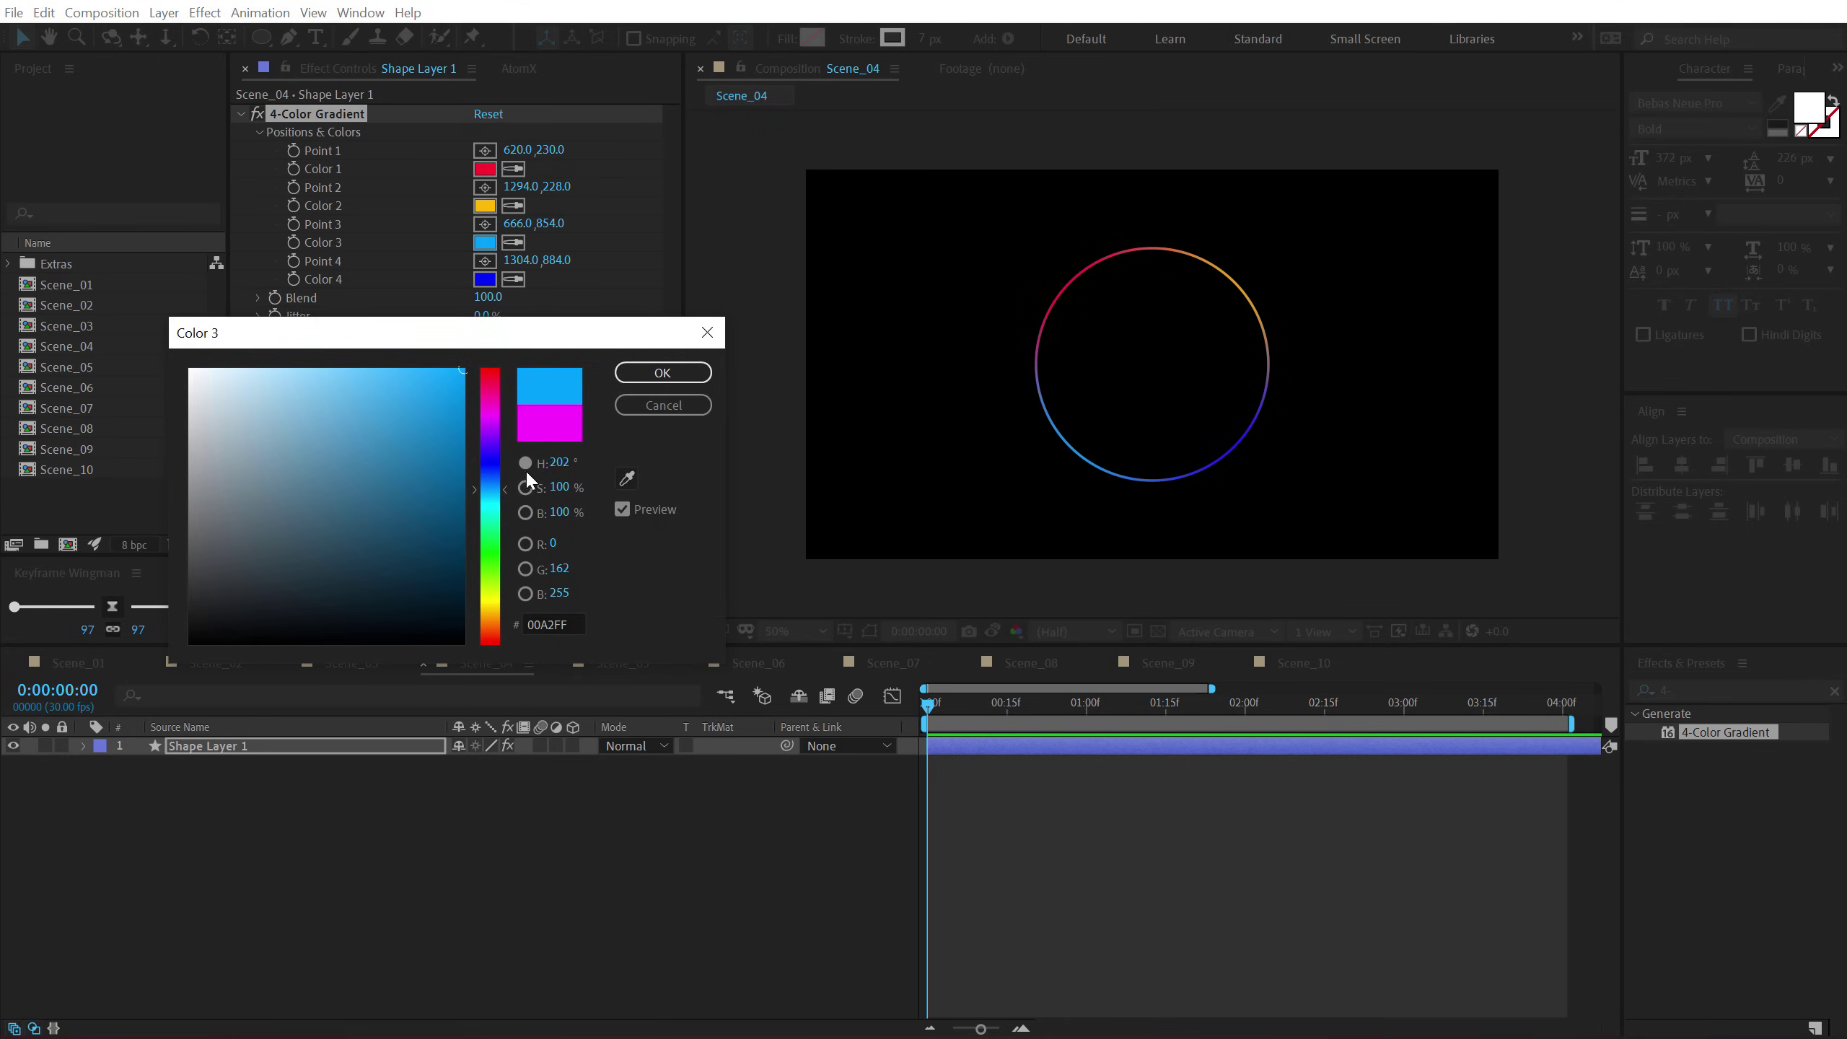
click(661, 372)
click(485, 278)
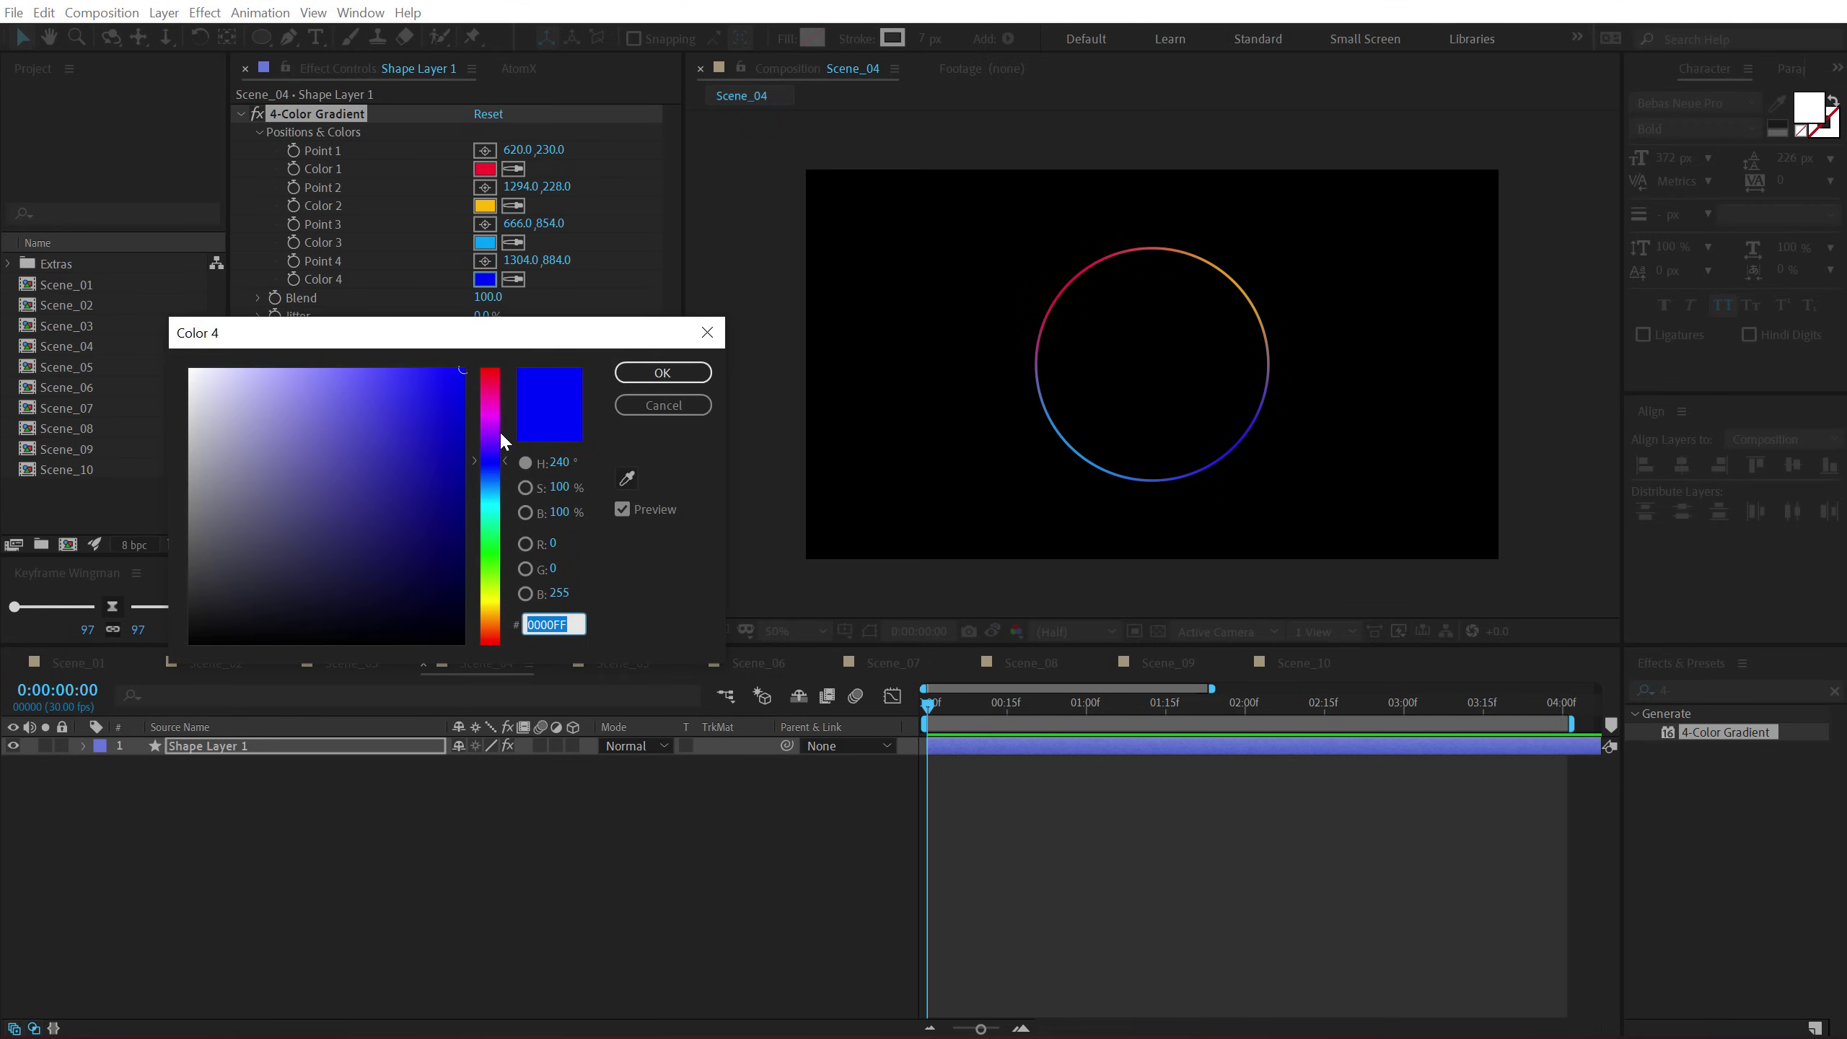
click(491, 431)
click(662, 373)
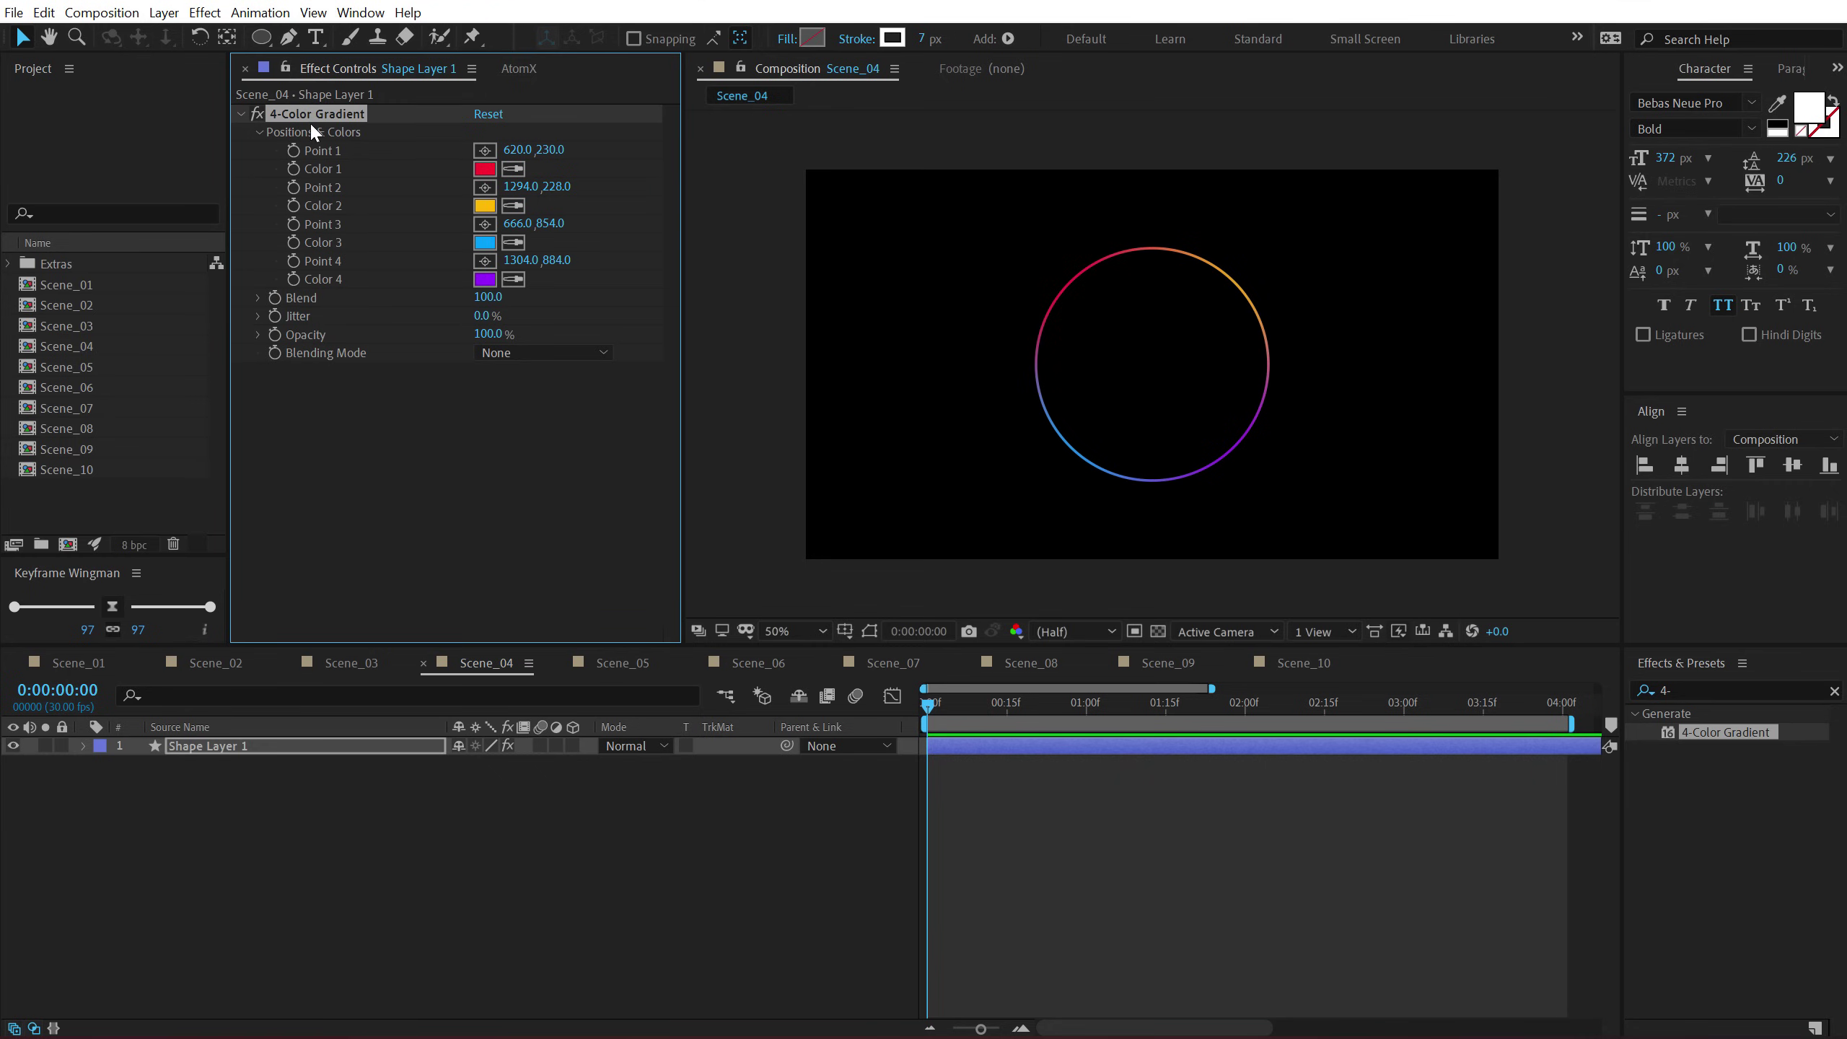
Increase the circle's stroke width to 17 px and add the Stylize Glow effect to its layer.
drag(926, 49, 949, 48)
click(321, 782)
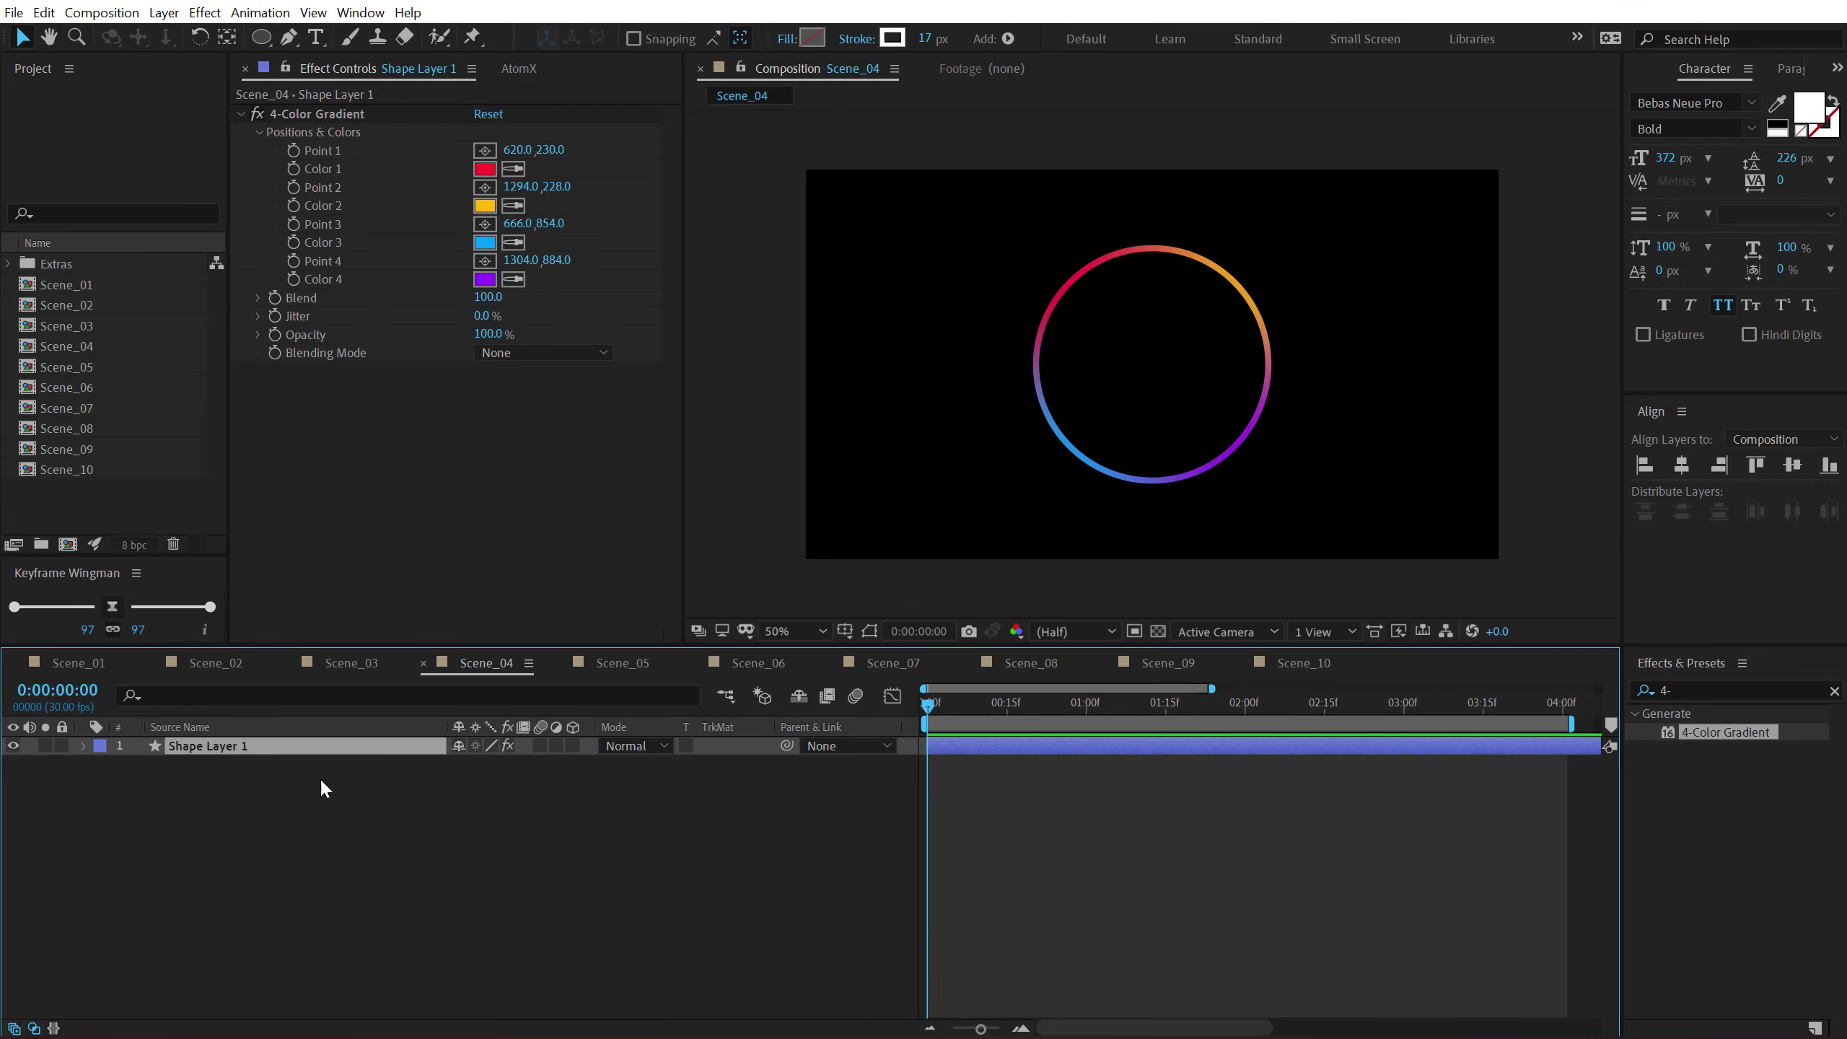
click(1656, 689)
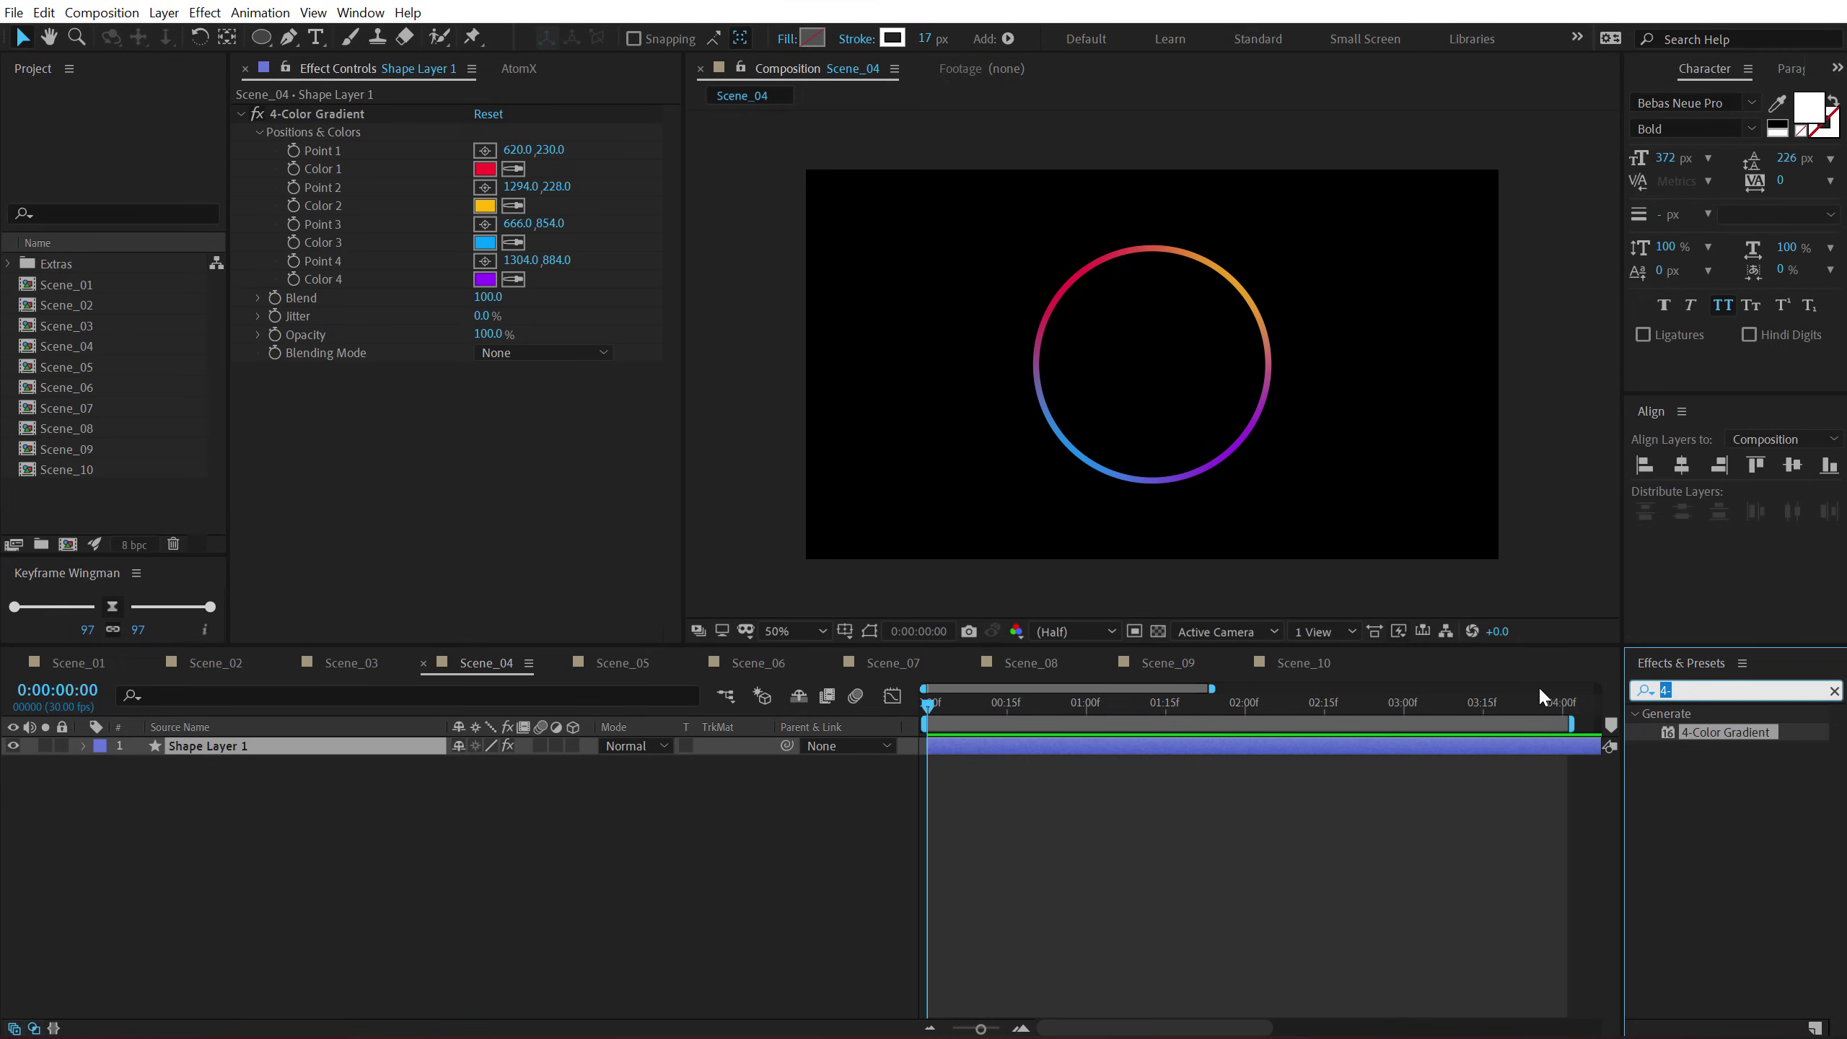
text(glow)
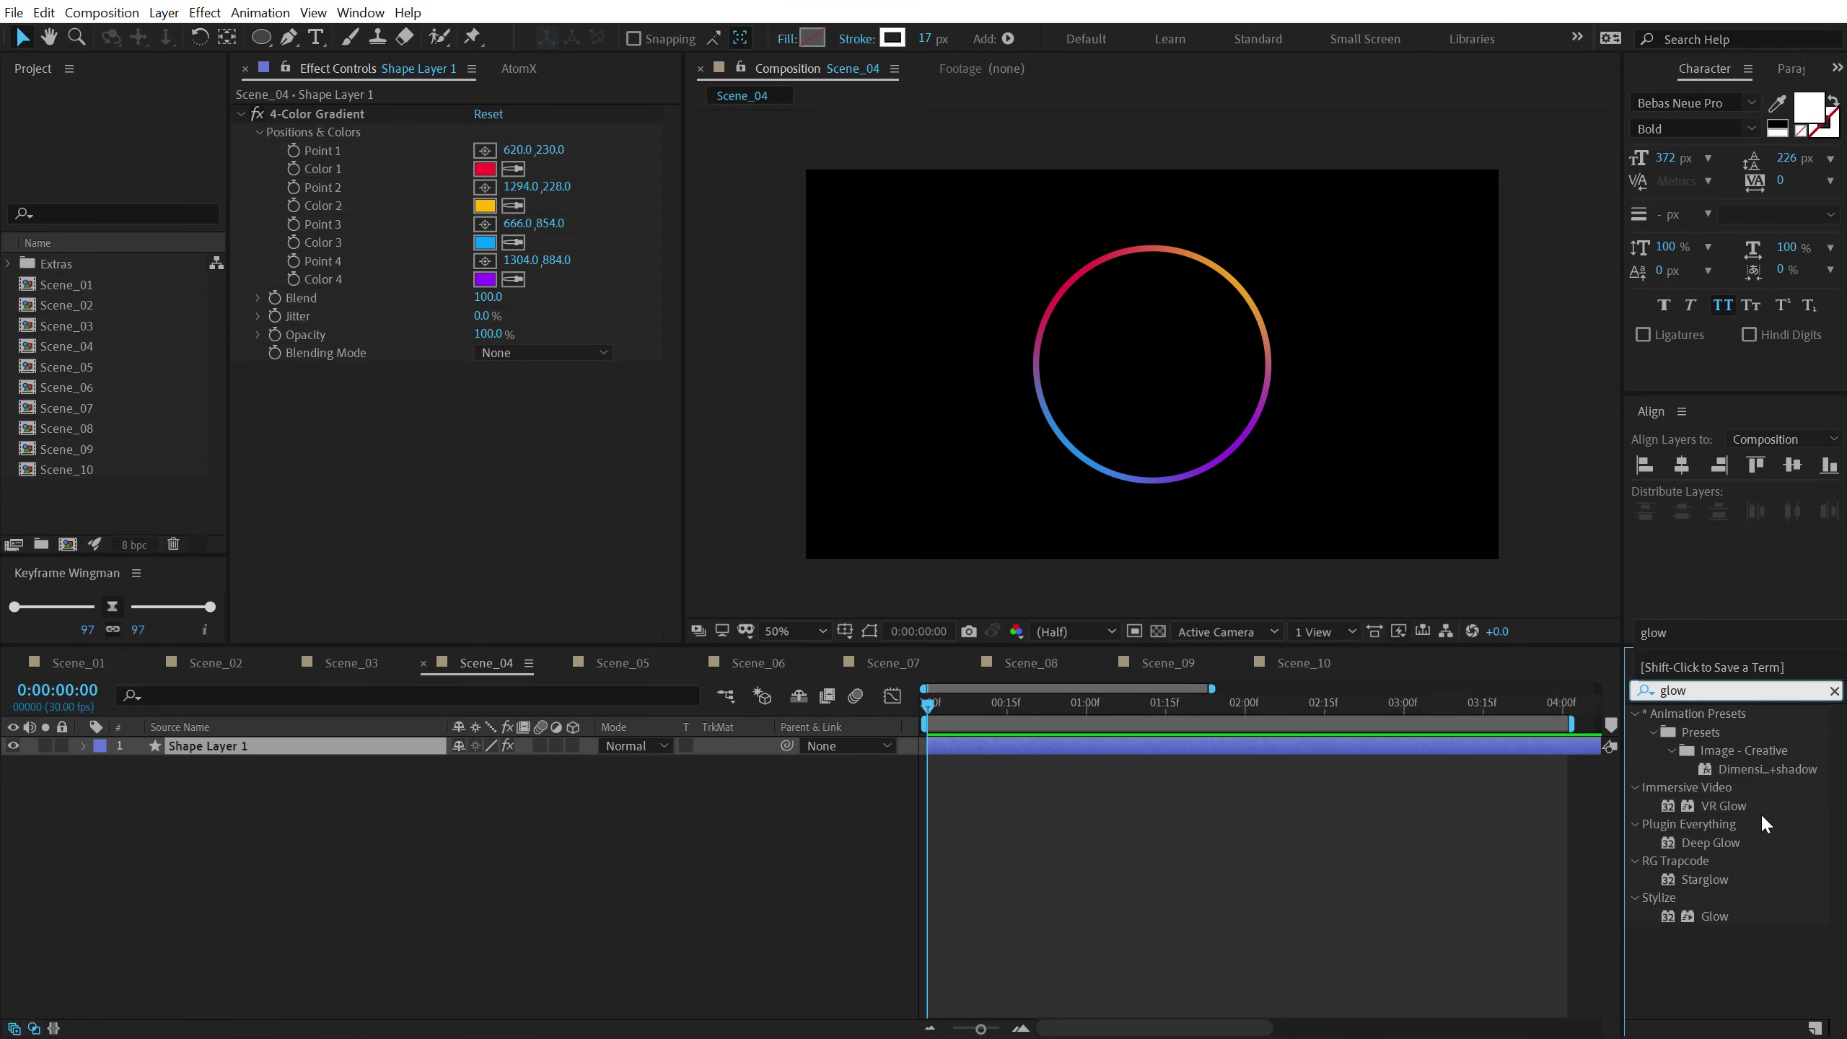
double_click(1702, 911)
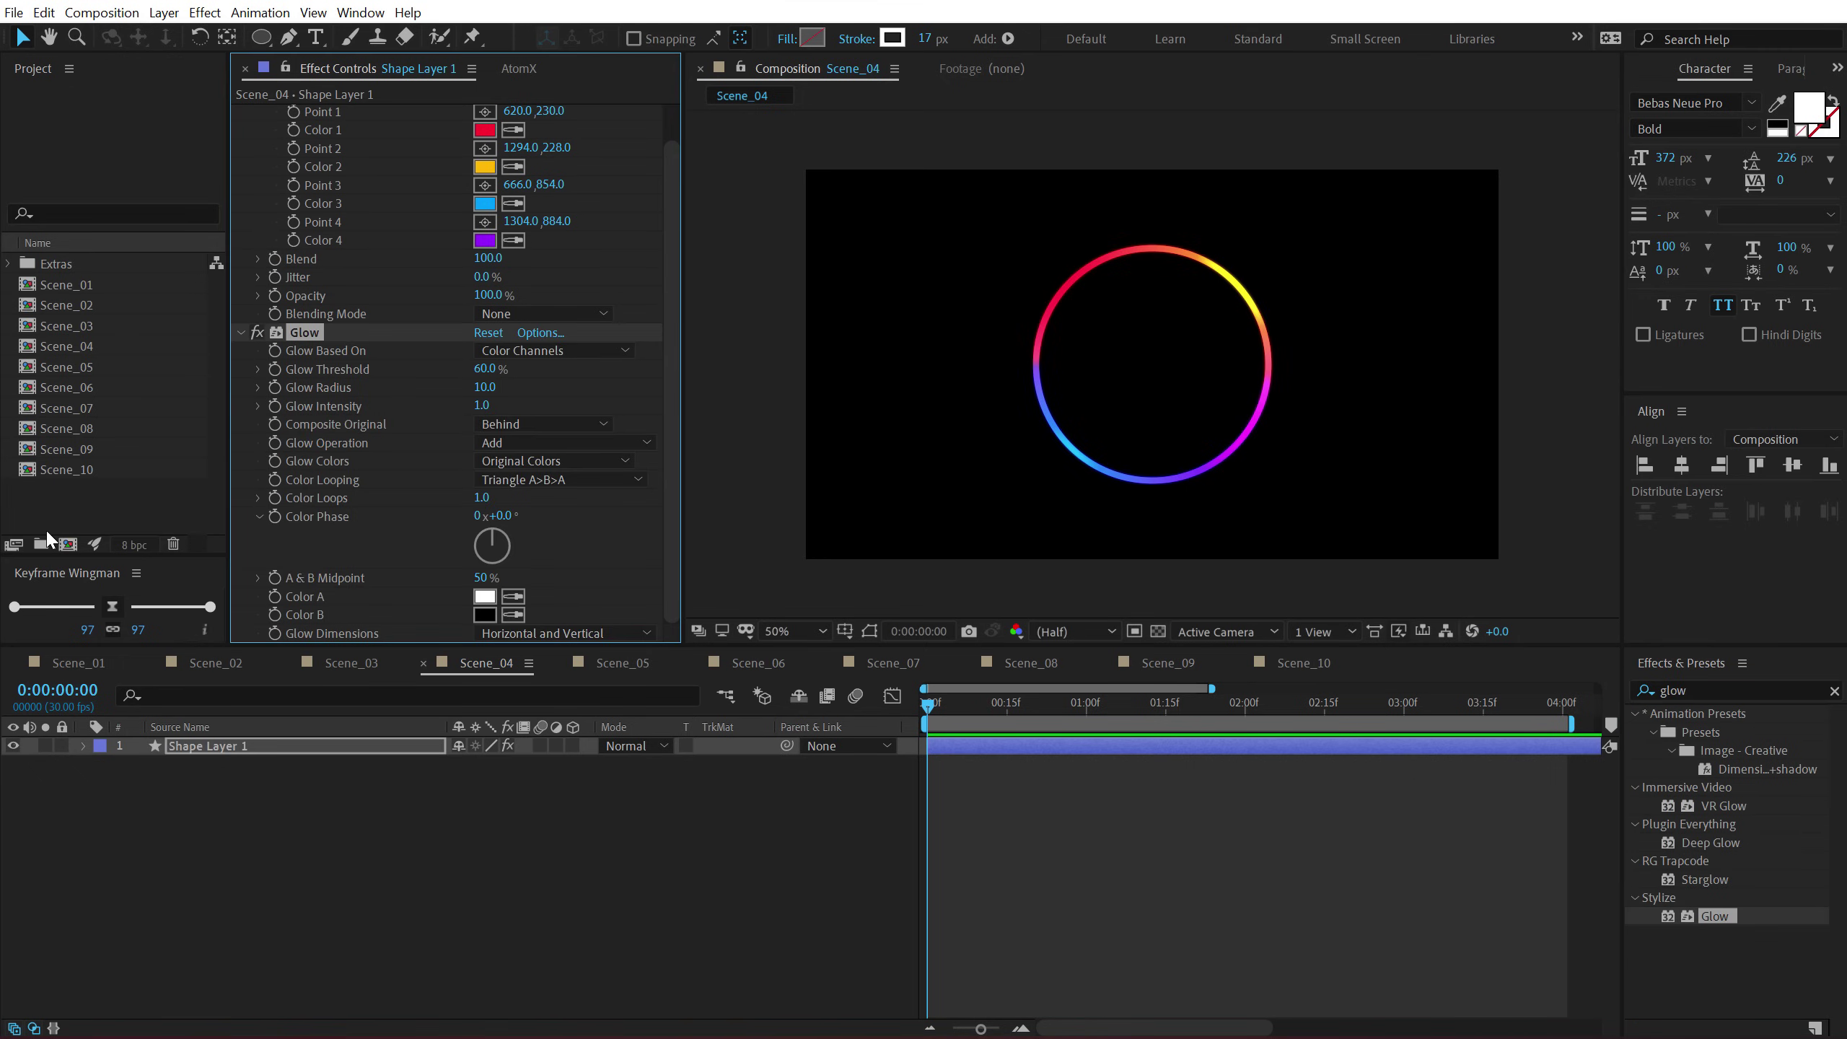
Change the project's color depth to 32 bpc.
click(87, 508)
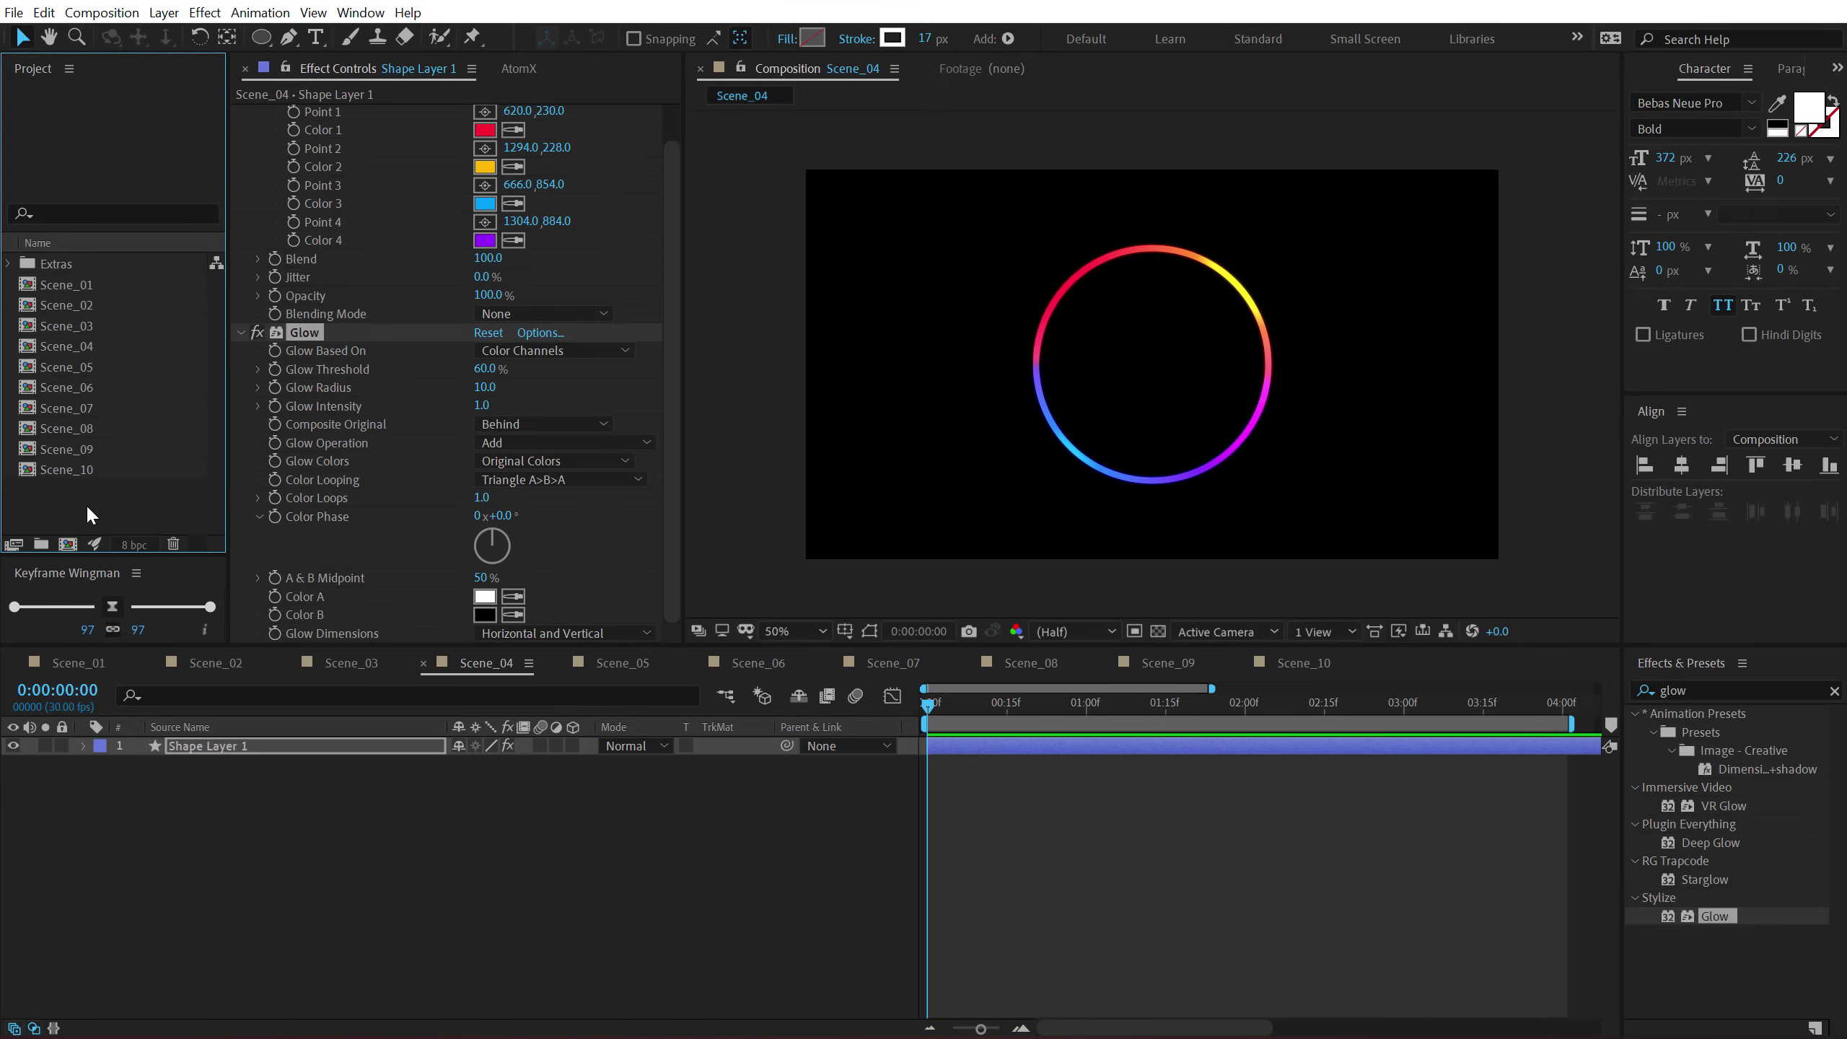
alt+click(135, 546)
alt+click(135, 545)
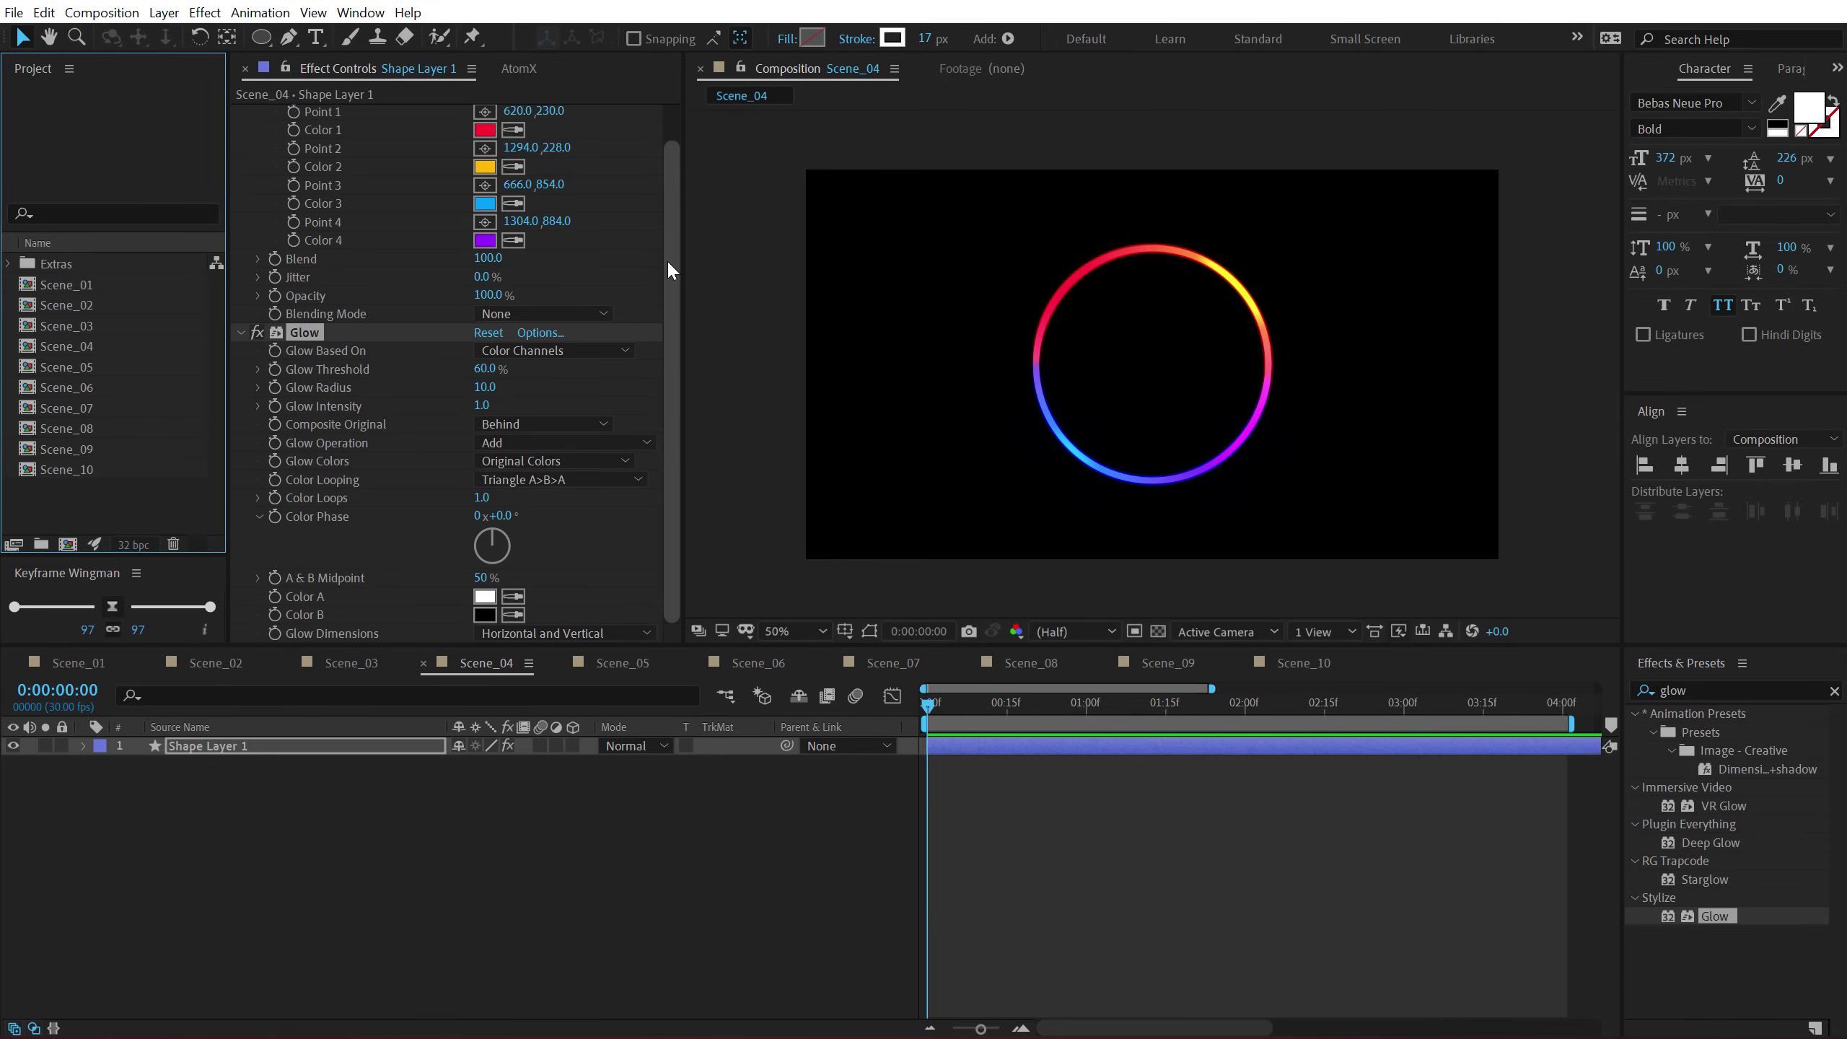
Set the Glow effect's Glow Radius to 106 and Glow Intensity to 0.4, with the composition shown at 100%.
key(slash)
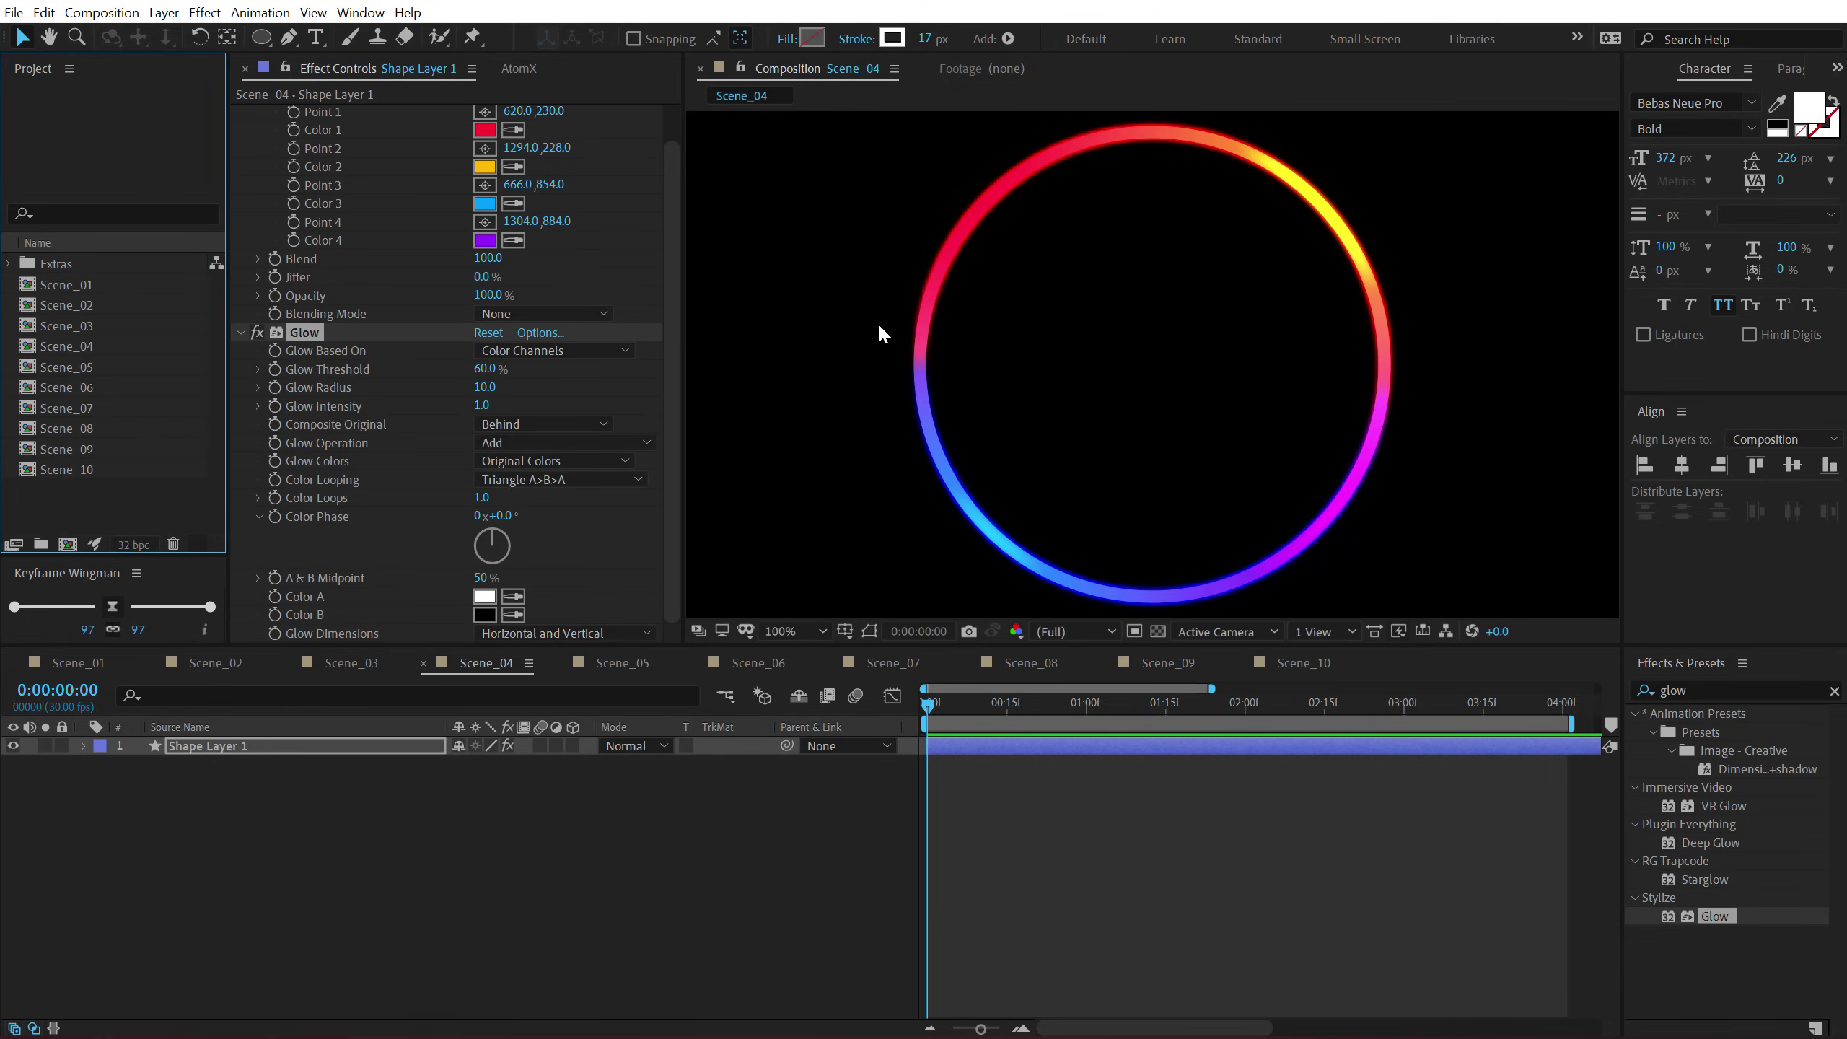
click(574, 442)
key(Escape)
drag(482, 393, 556, 386)
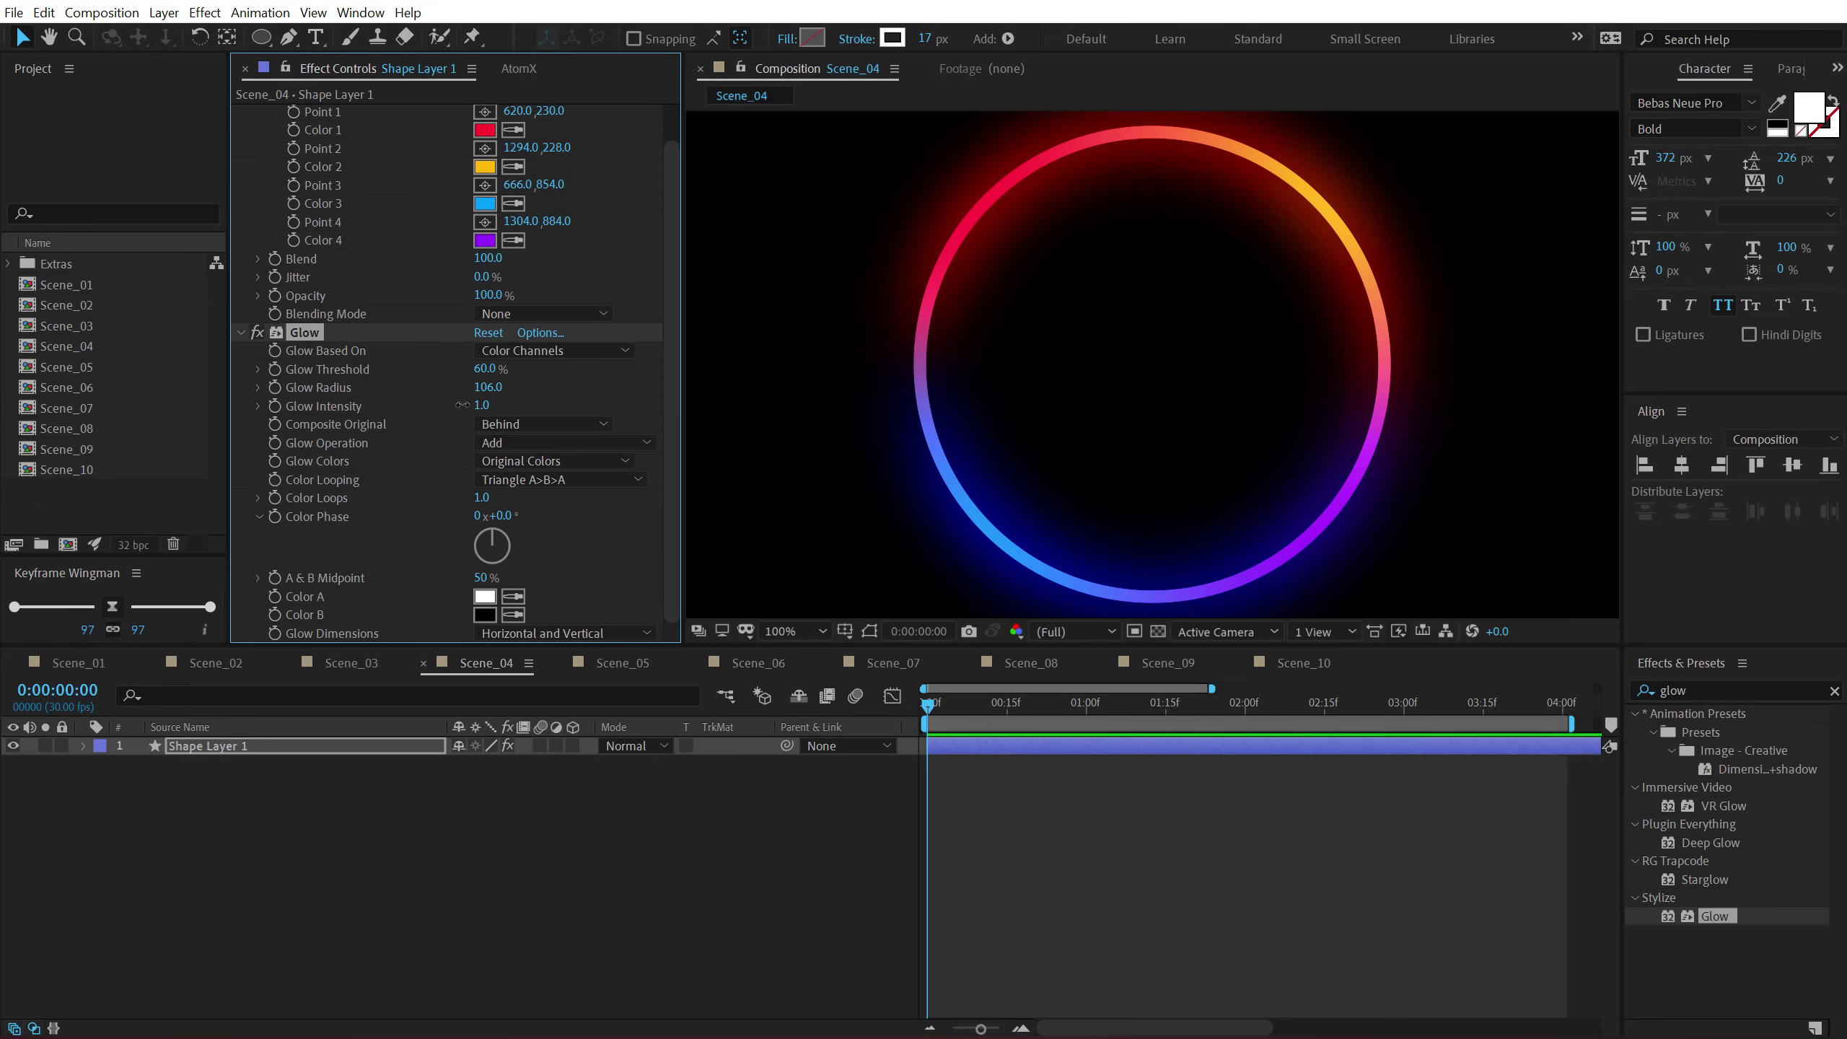
drag(461, 405, 429, 411)
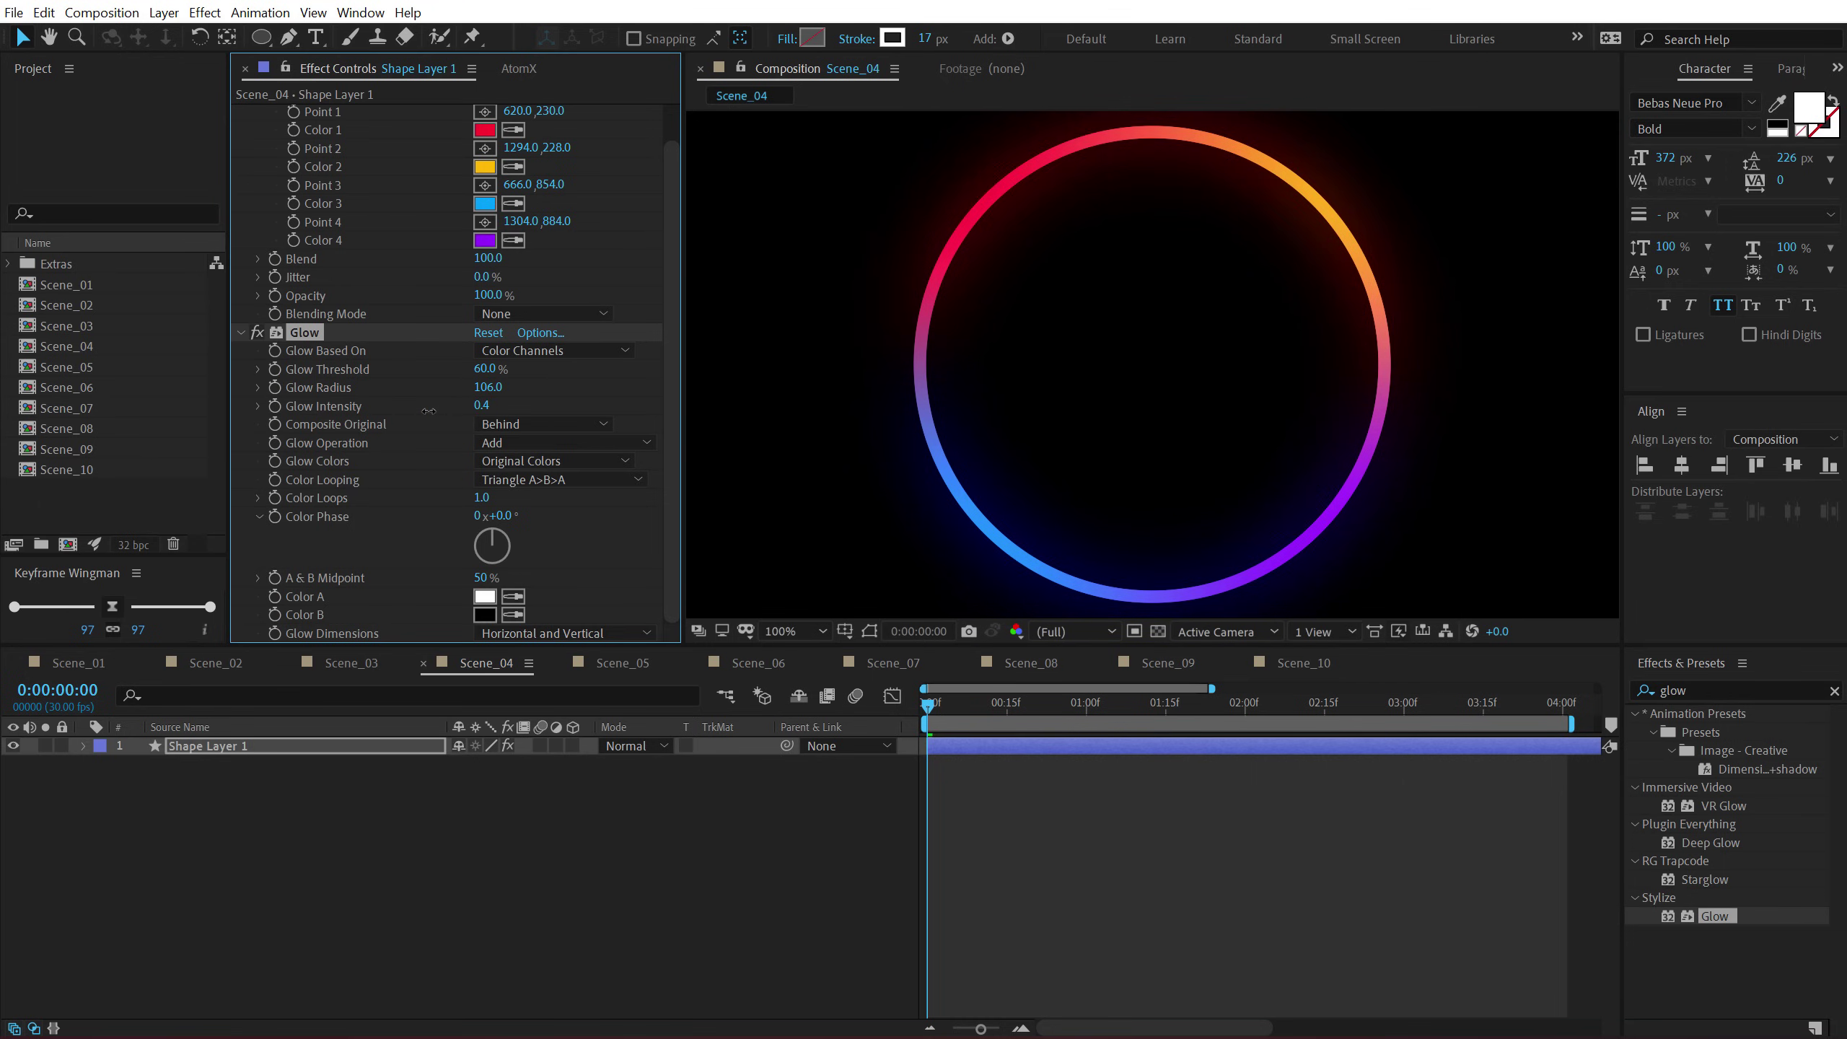
Reduce the stroke width of the glowing gradient circle to 11 px.
click(277, 747)
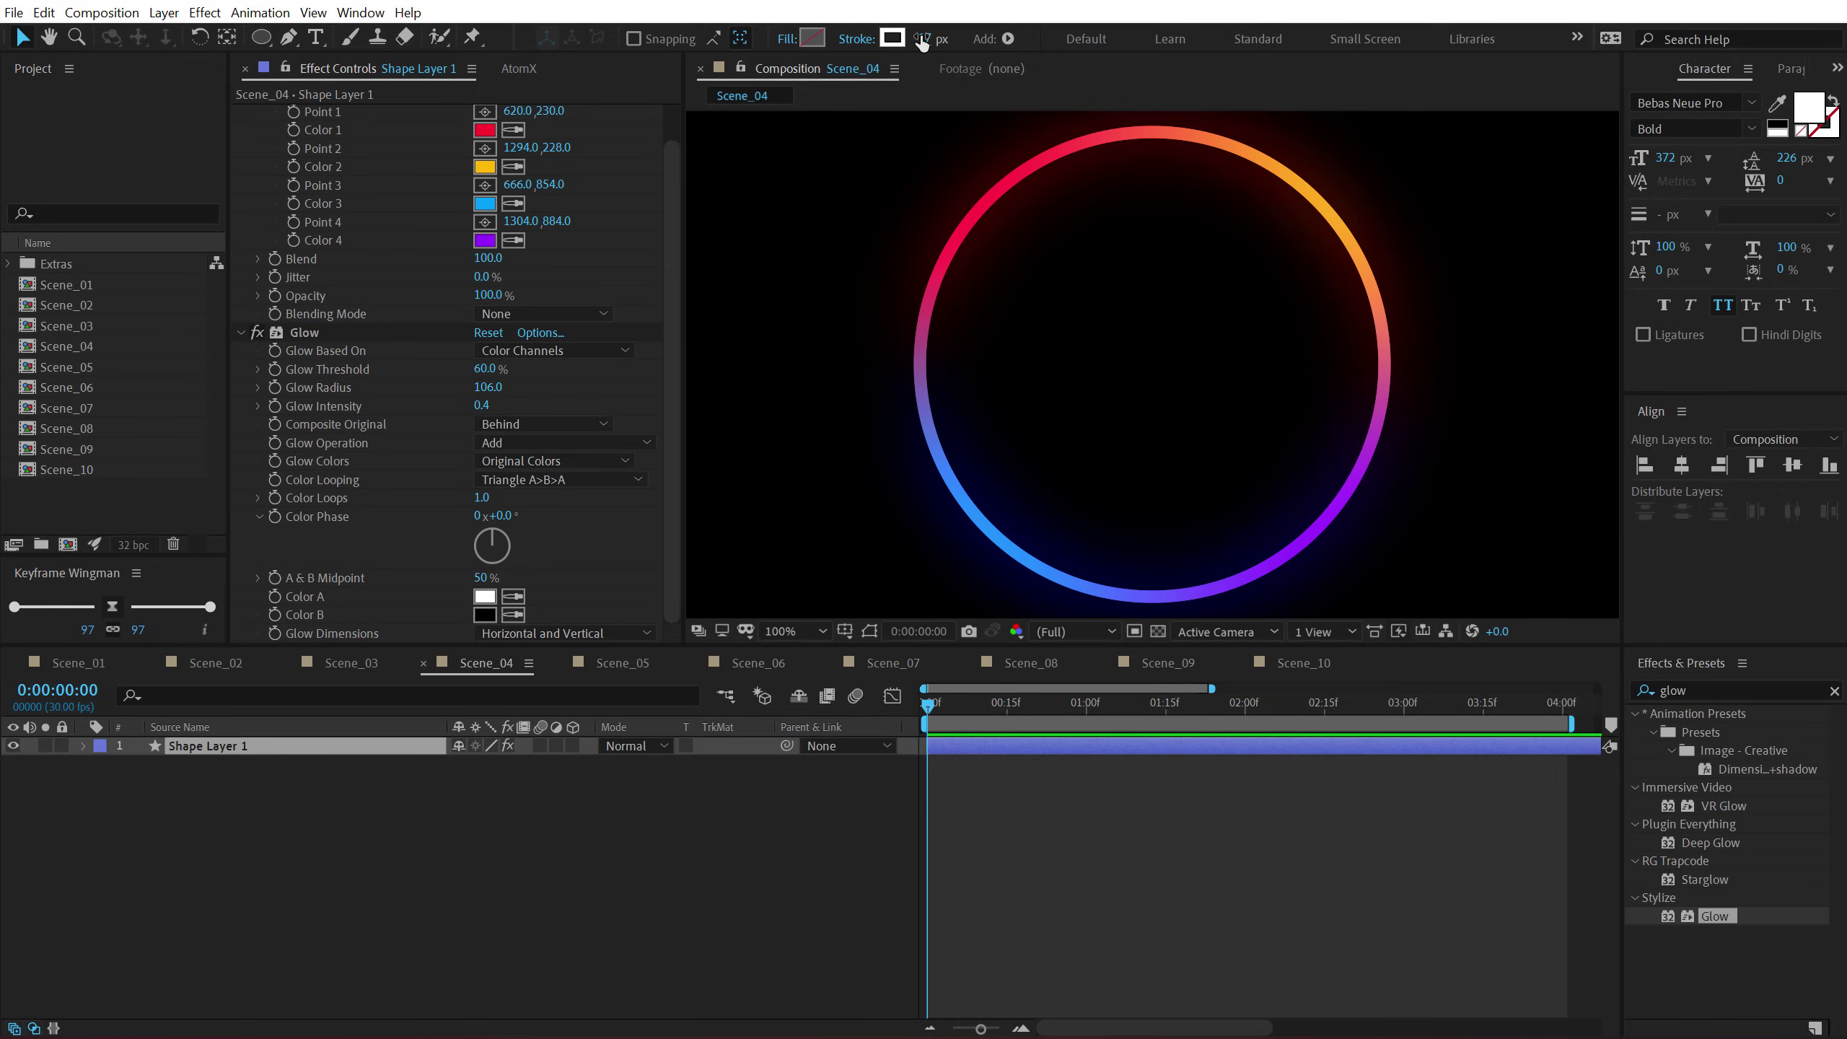
drag(922, 39, 914, 44)
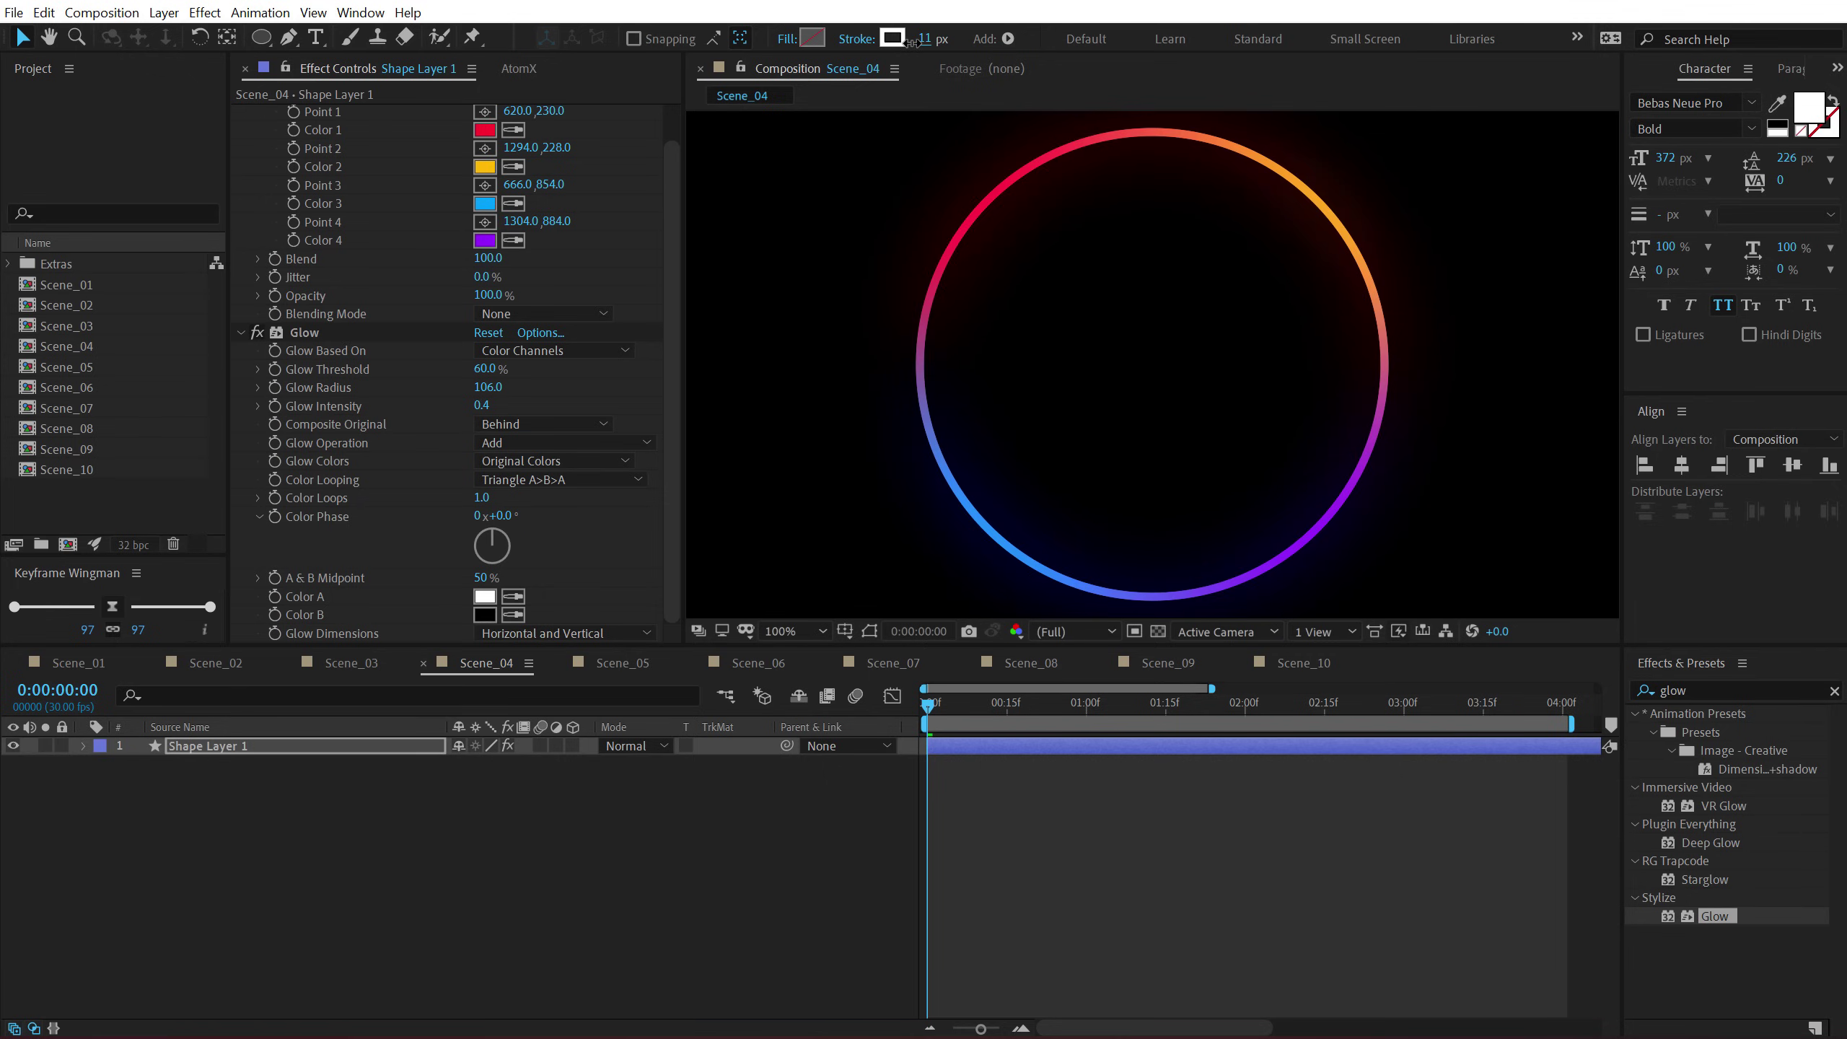
click(697, 763)
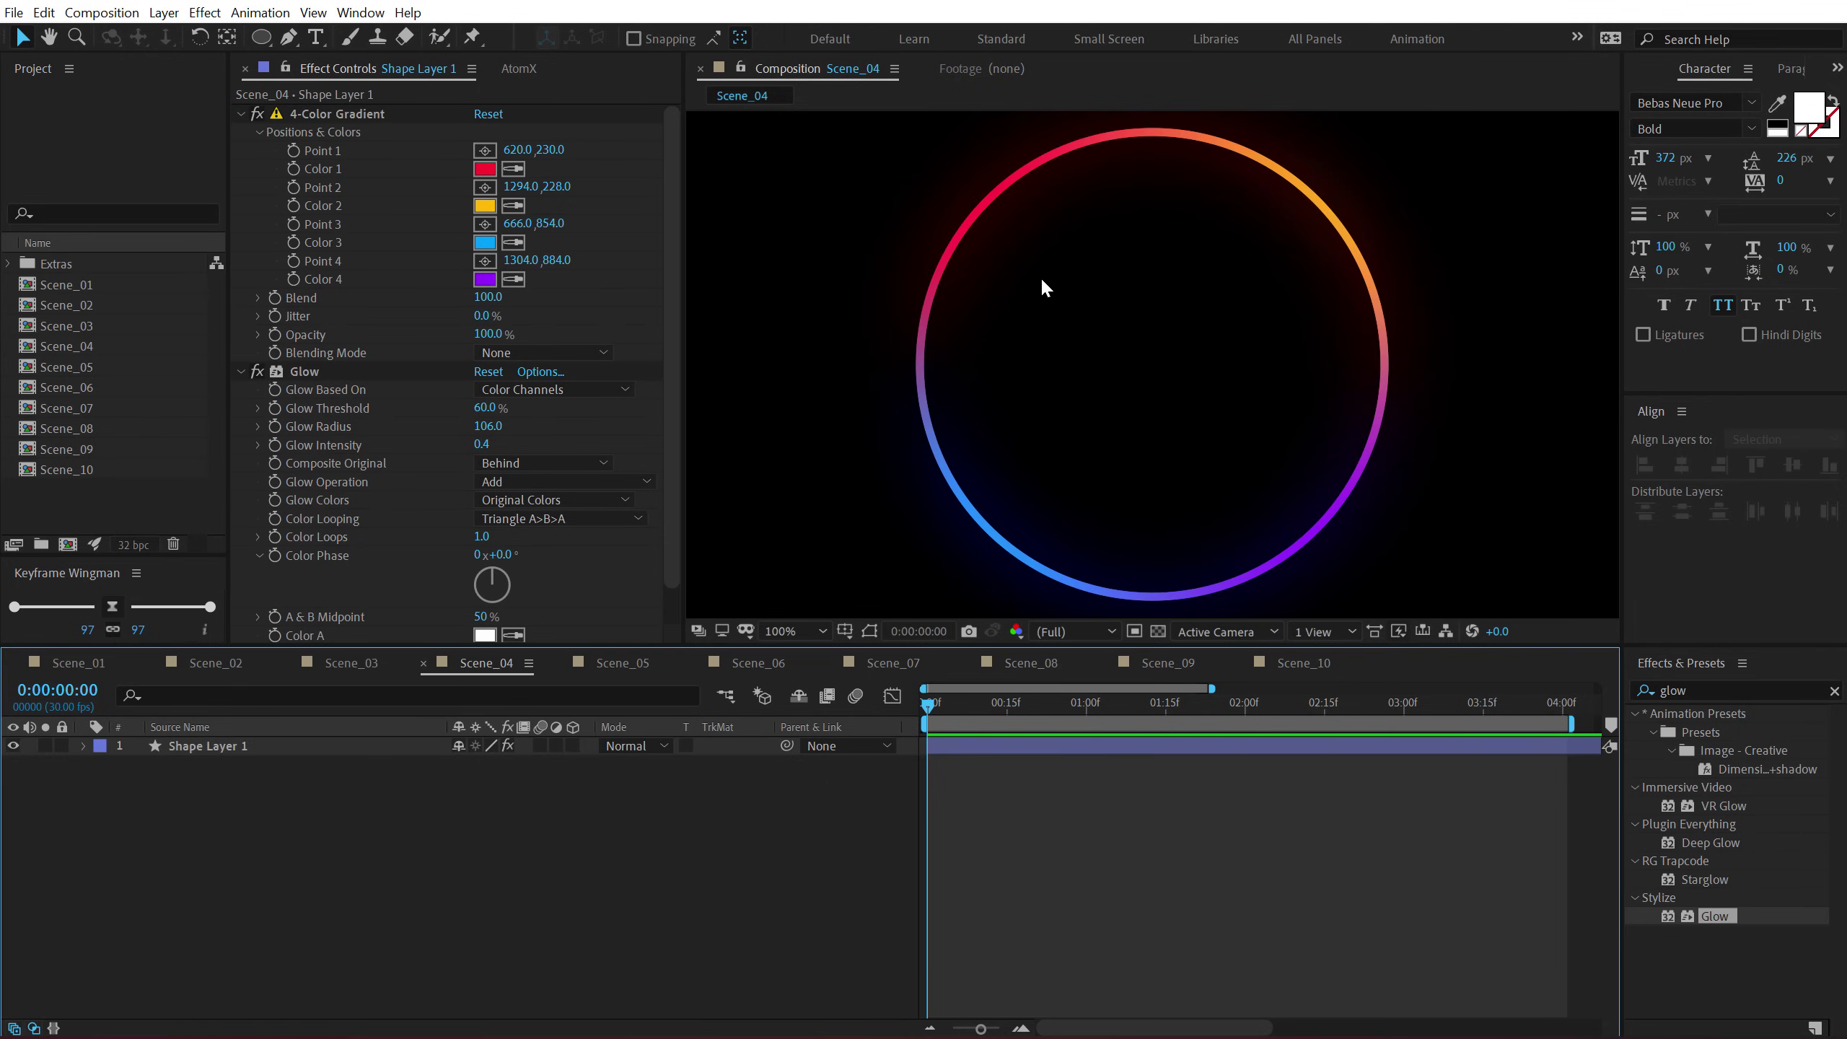
key(comma)
key(period)
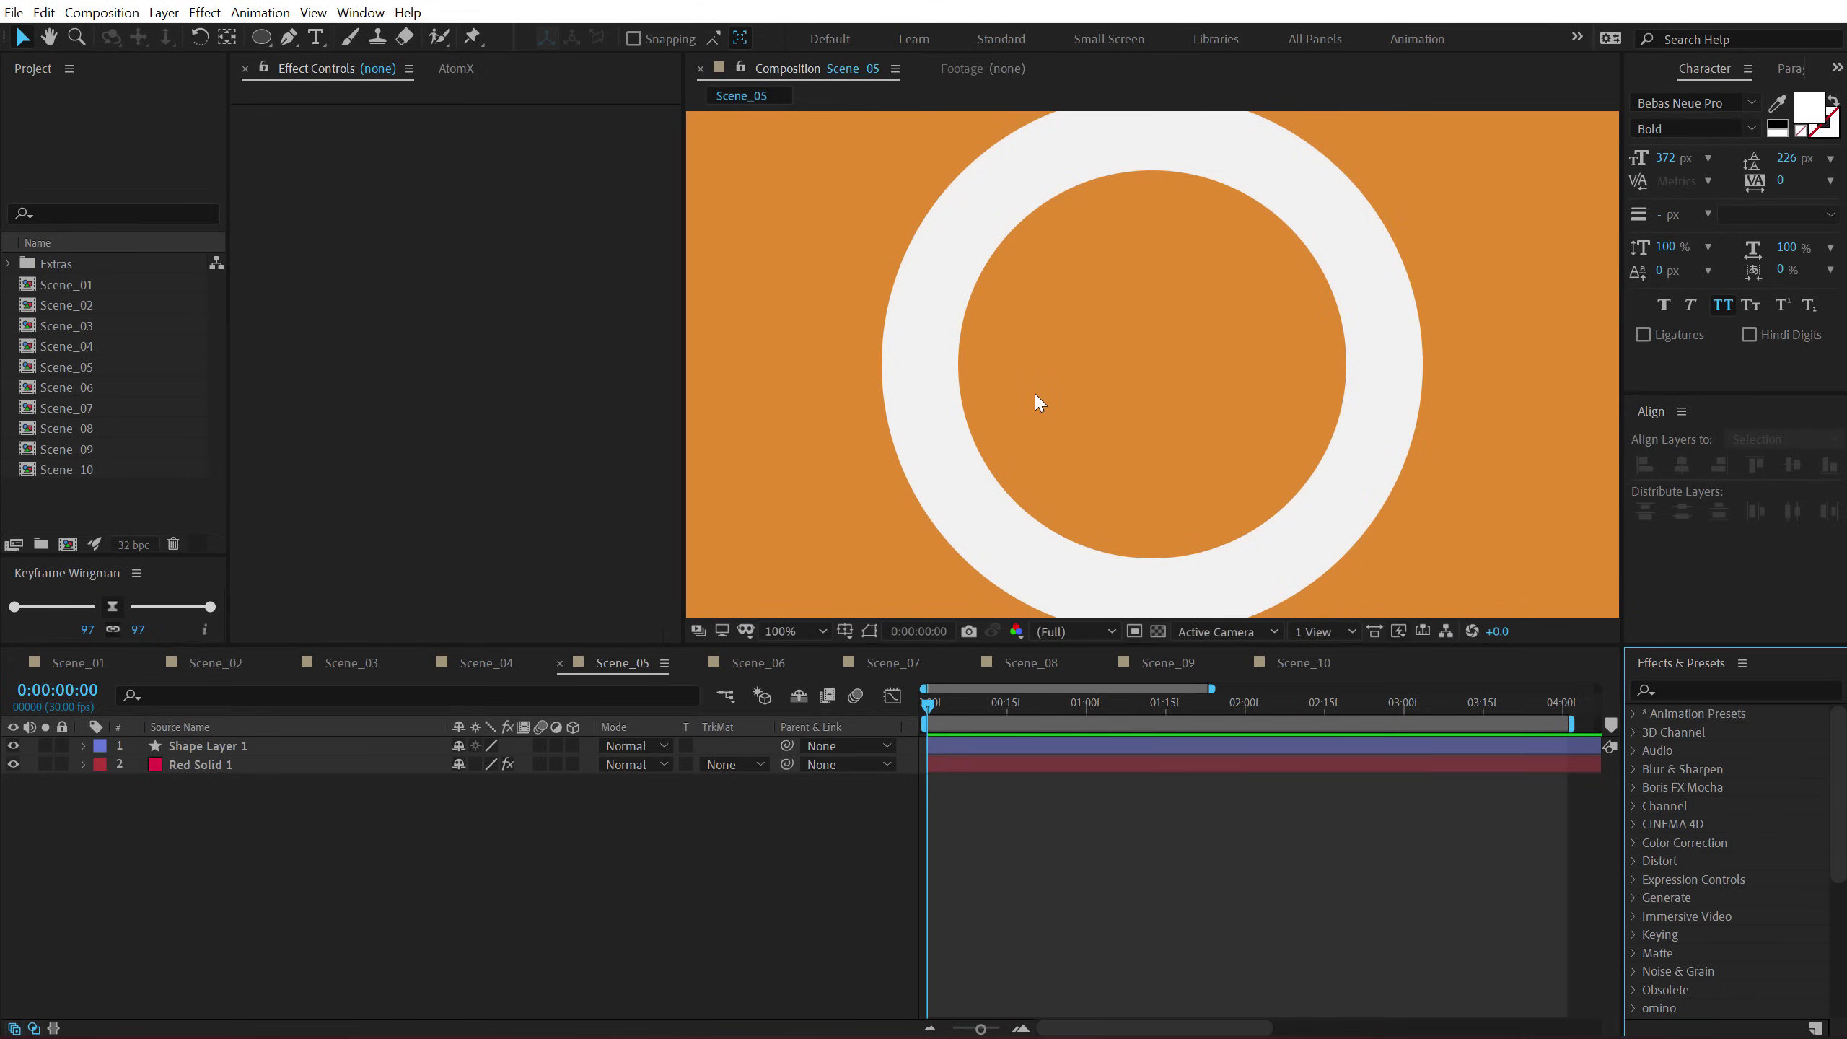
Add a Drop Shadow layer style to the white circle's Shape Layer 1 in Scene_05.
key(comma)
key(period)
key(comma)
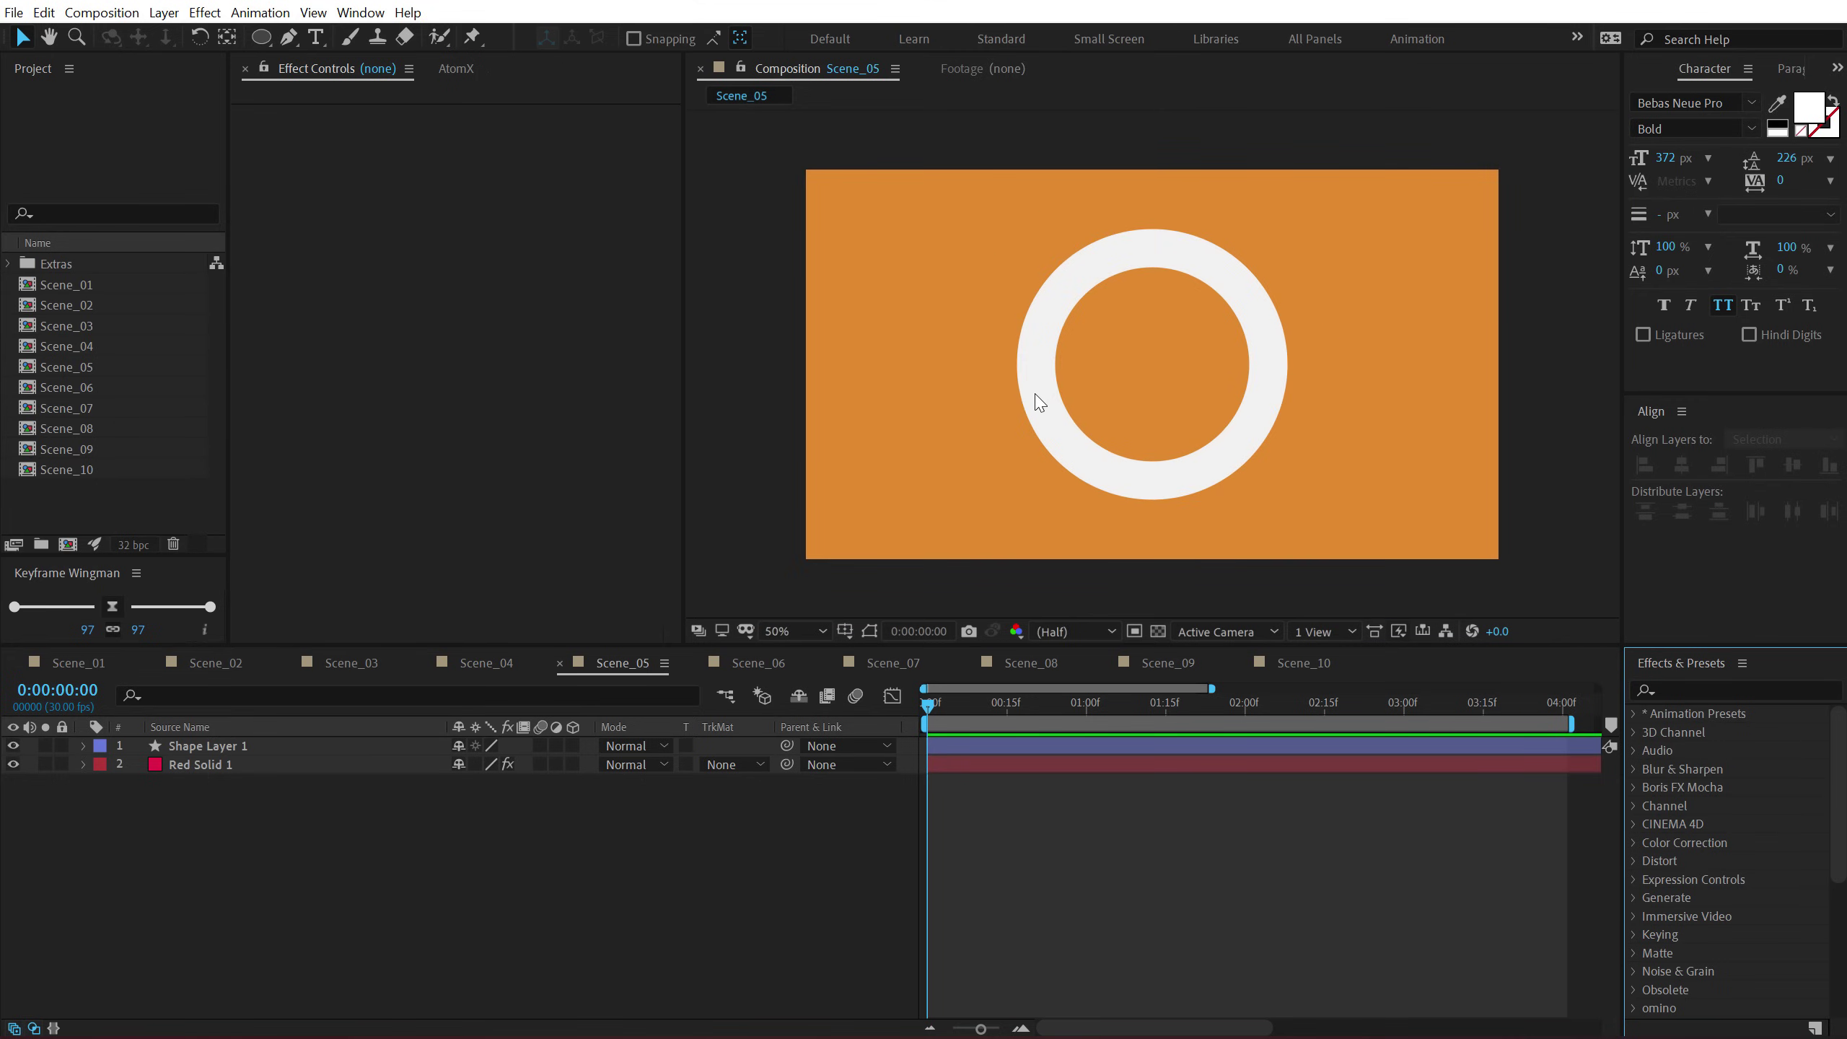
key(period)
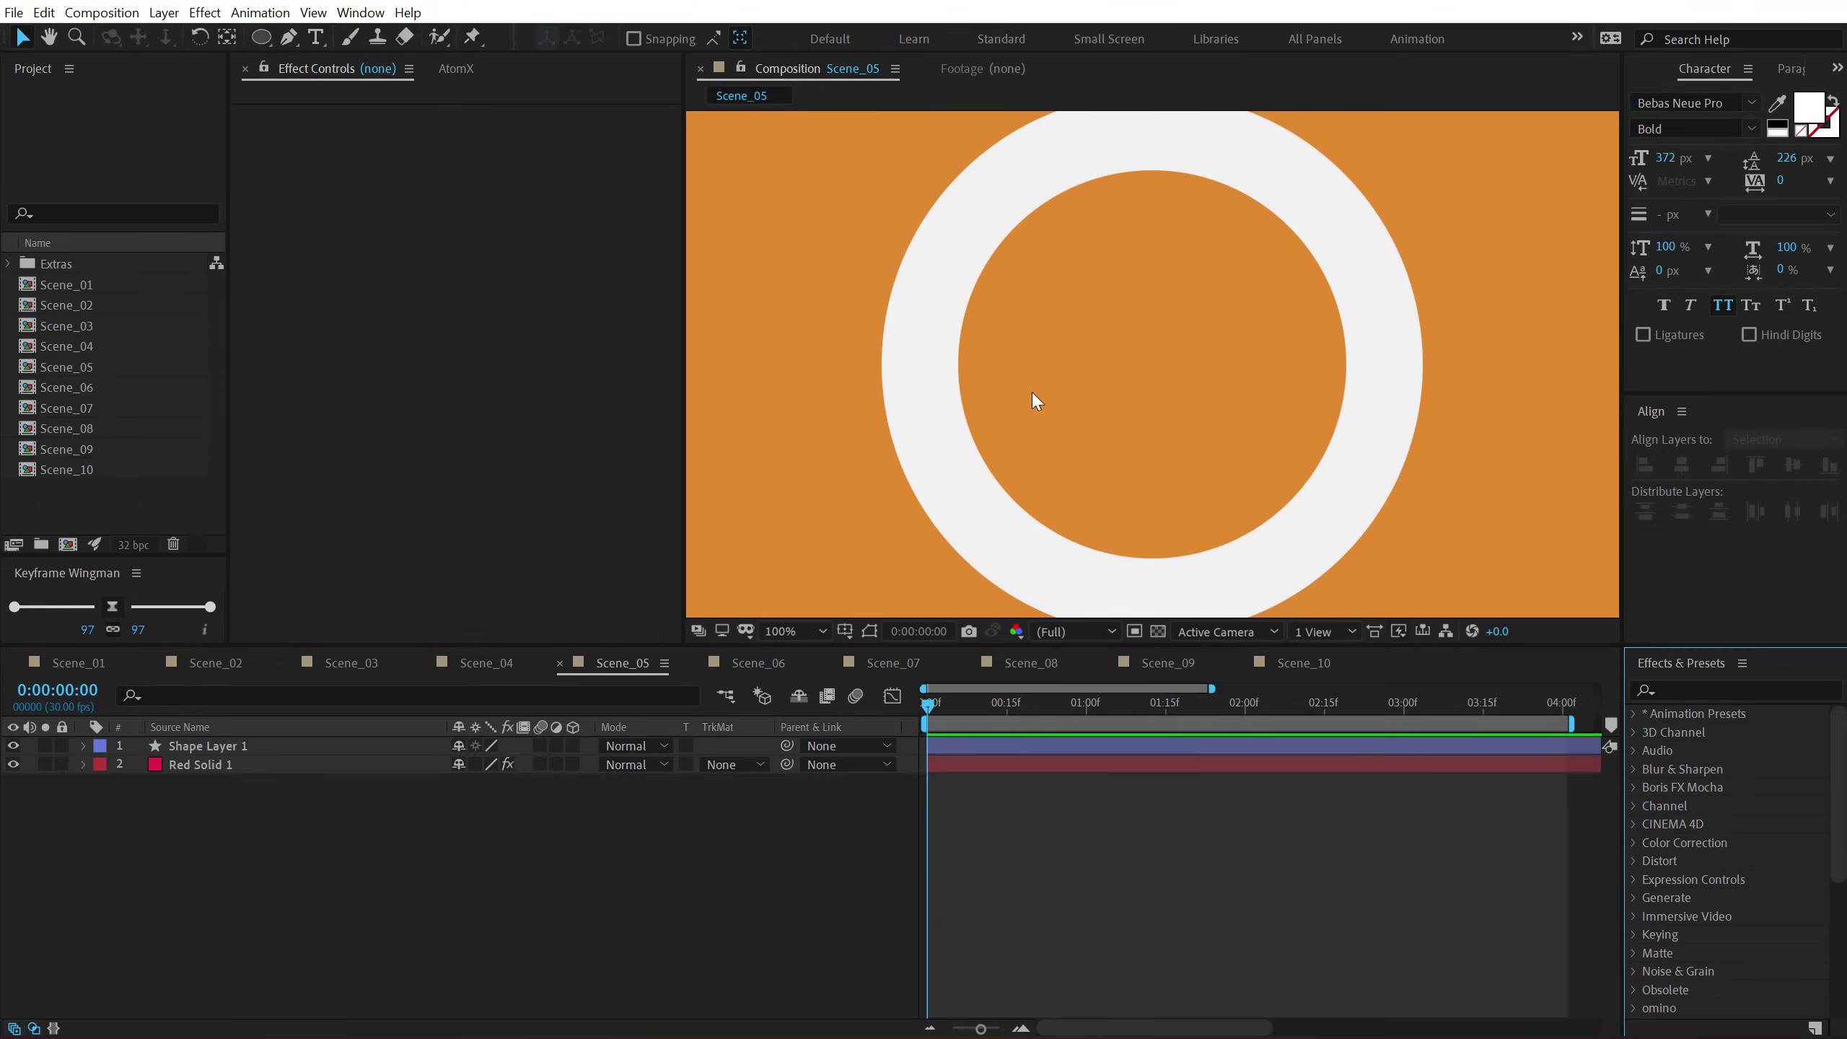
click(243, 746)
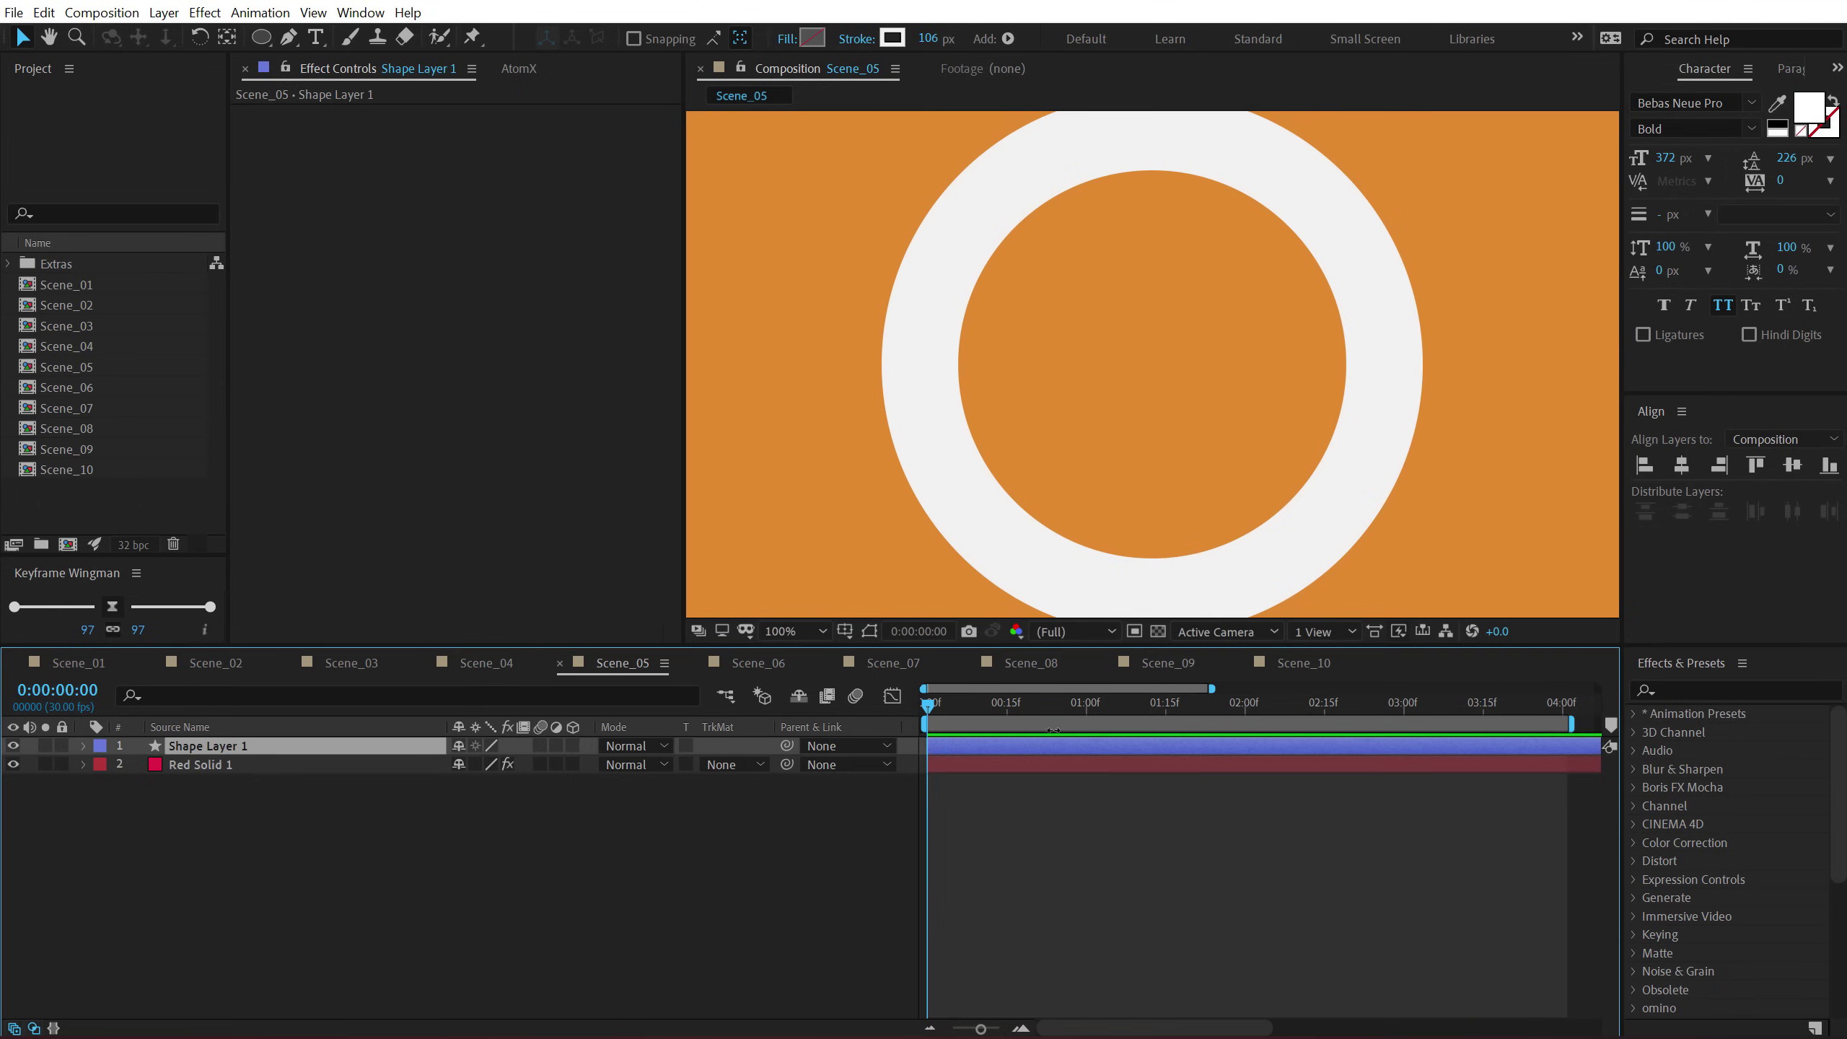
right_click(211, 755)
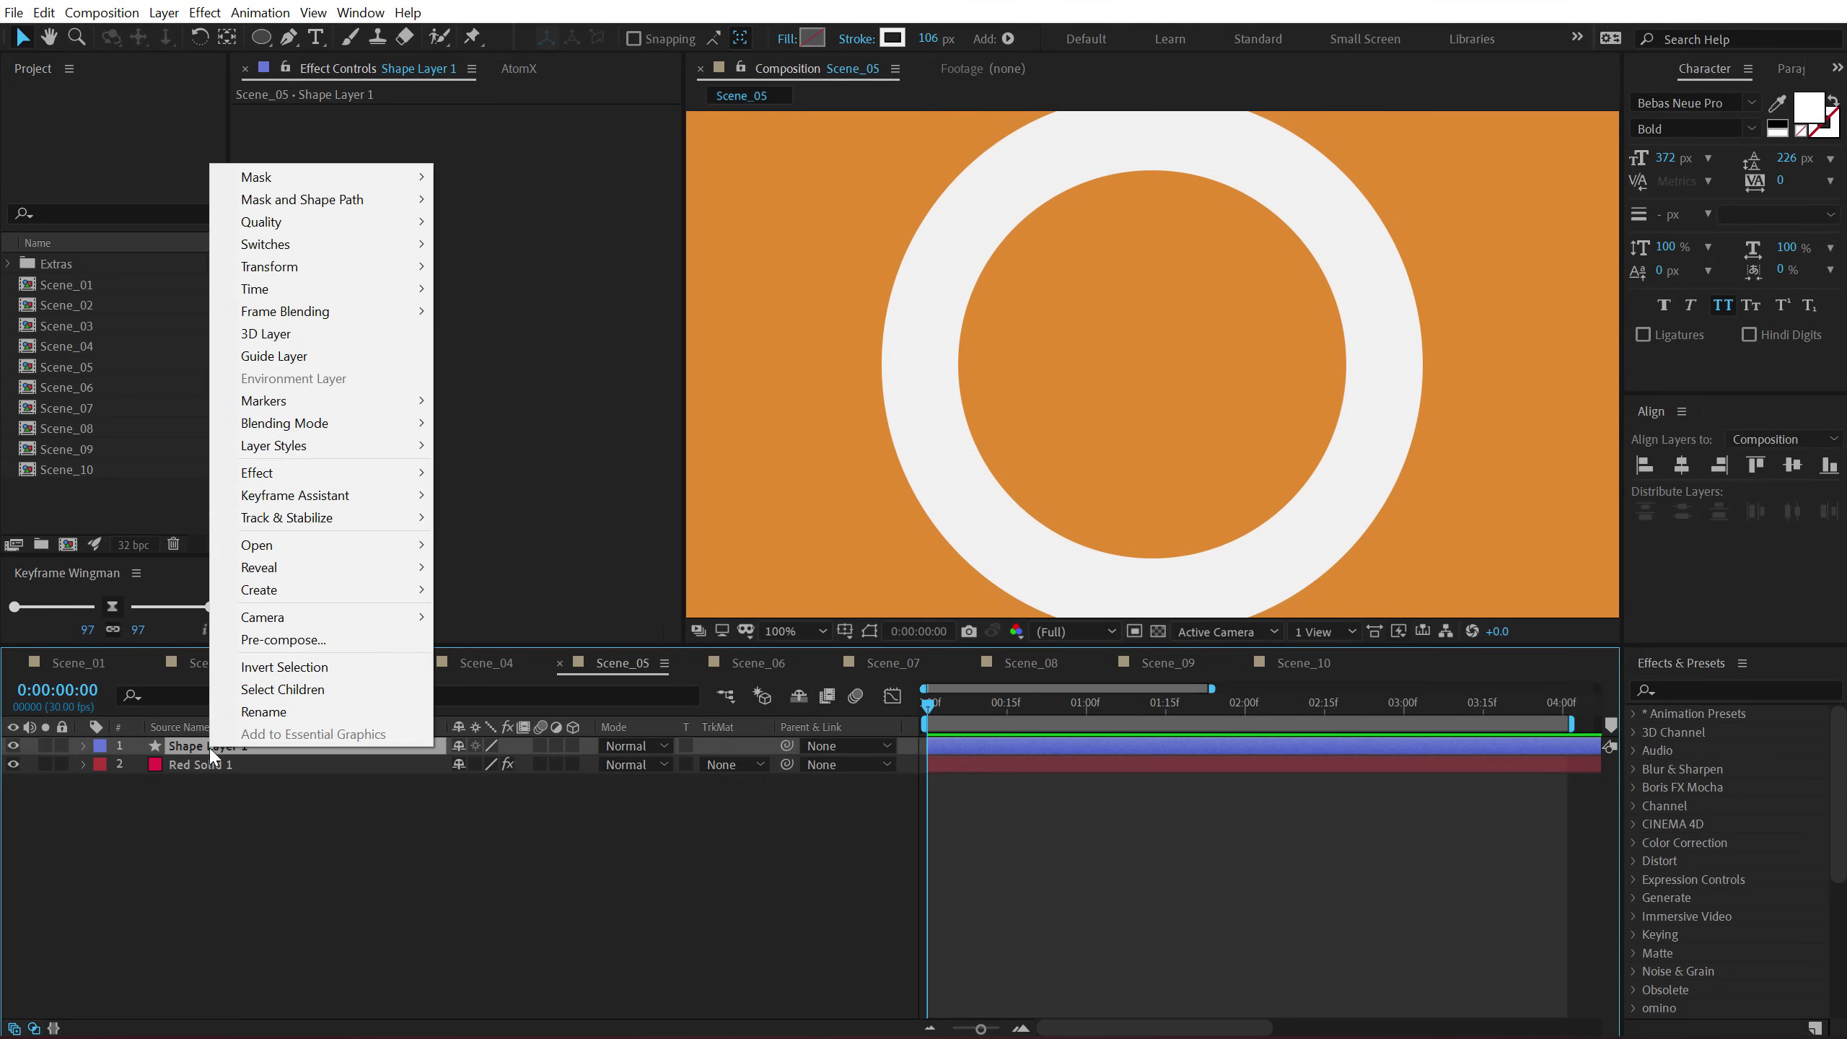
mouse_move(391, 454)
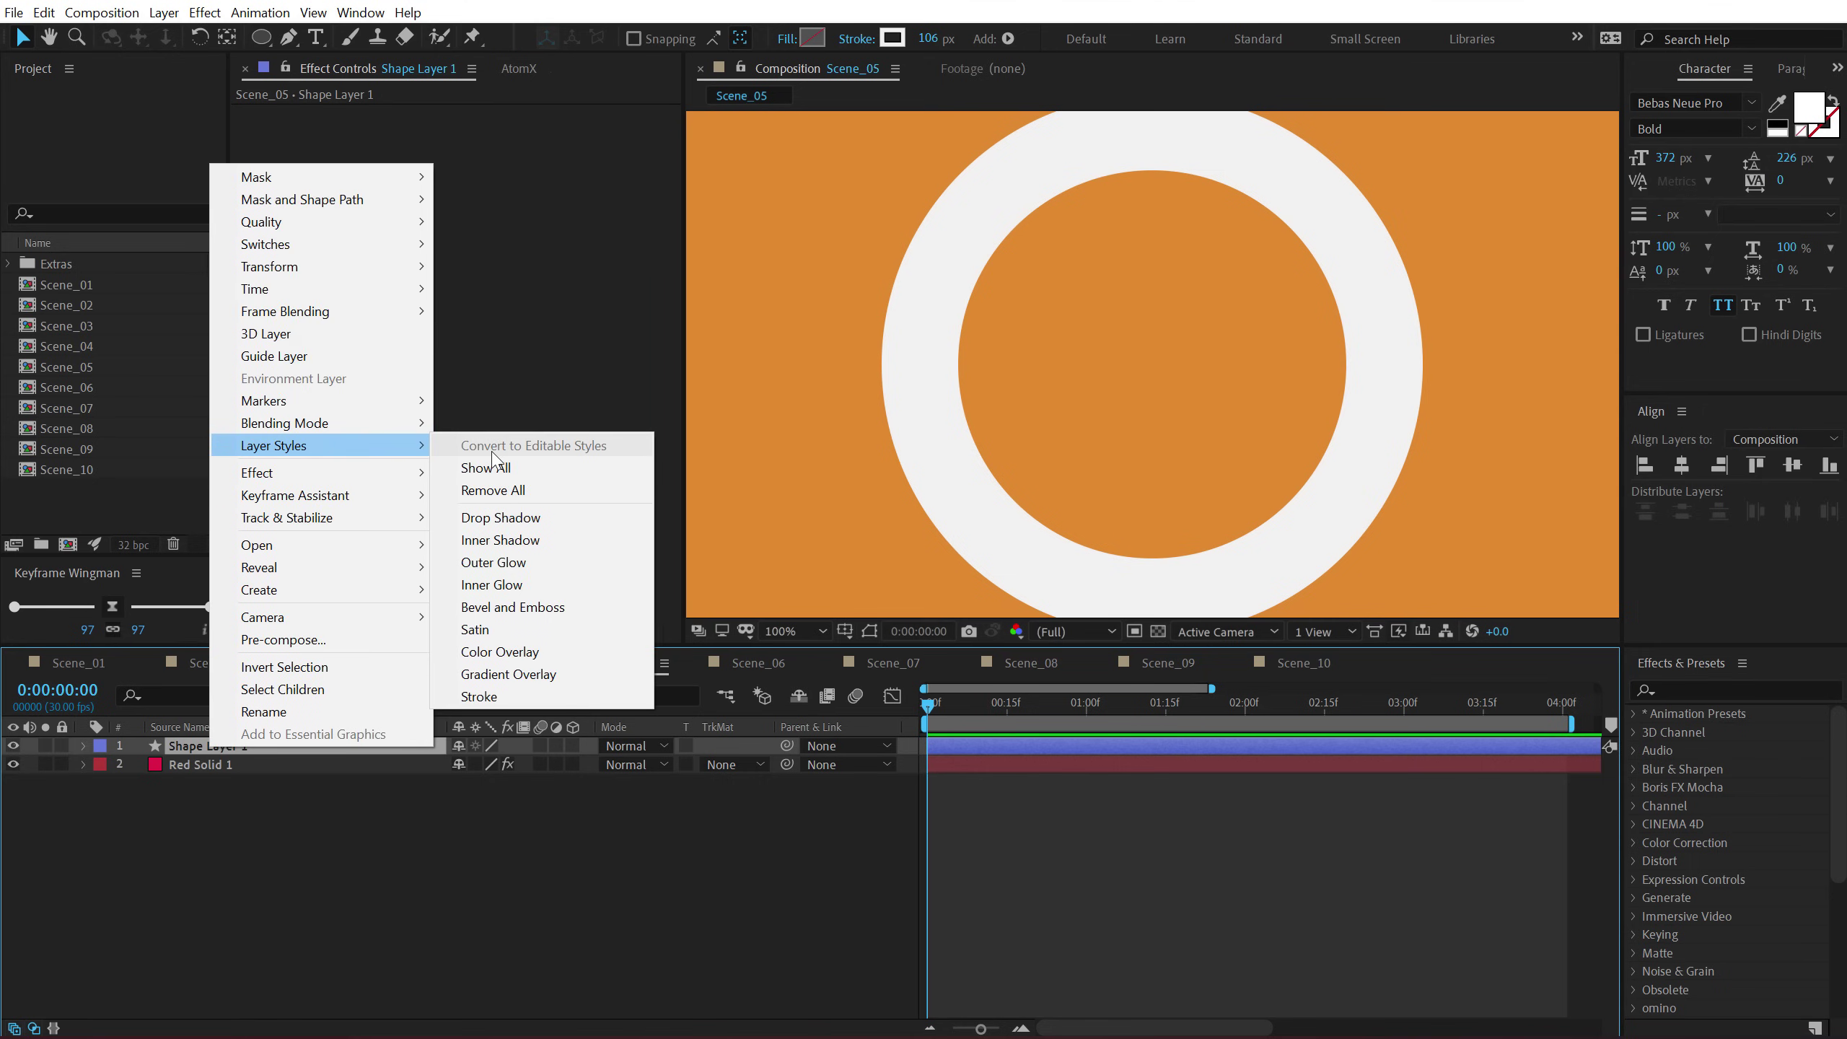
click(499, 518)
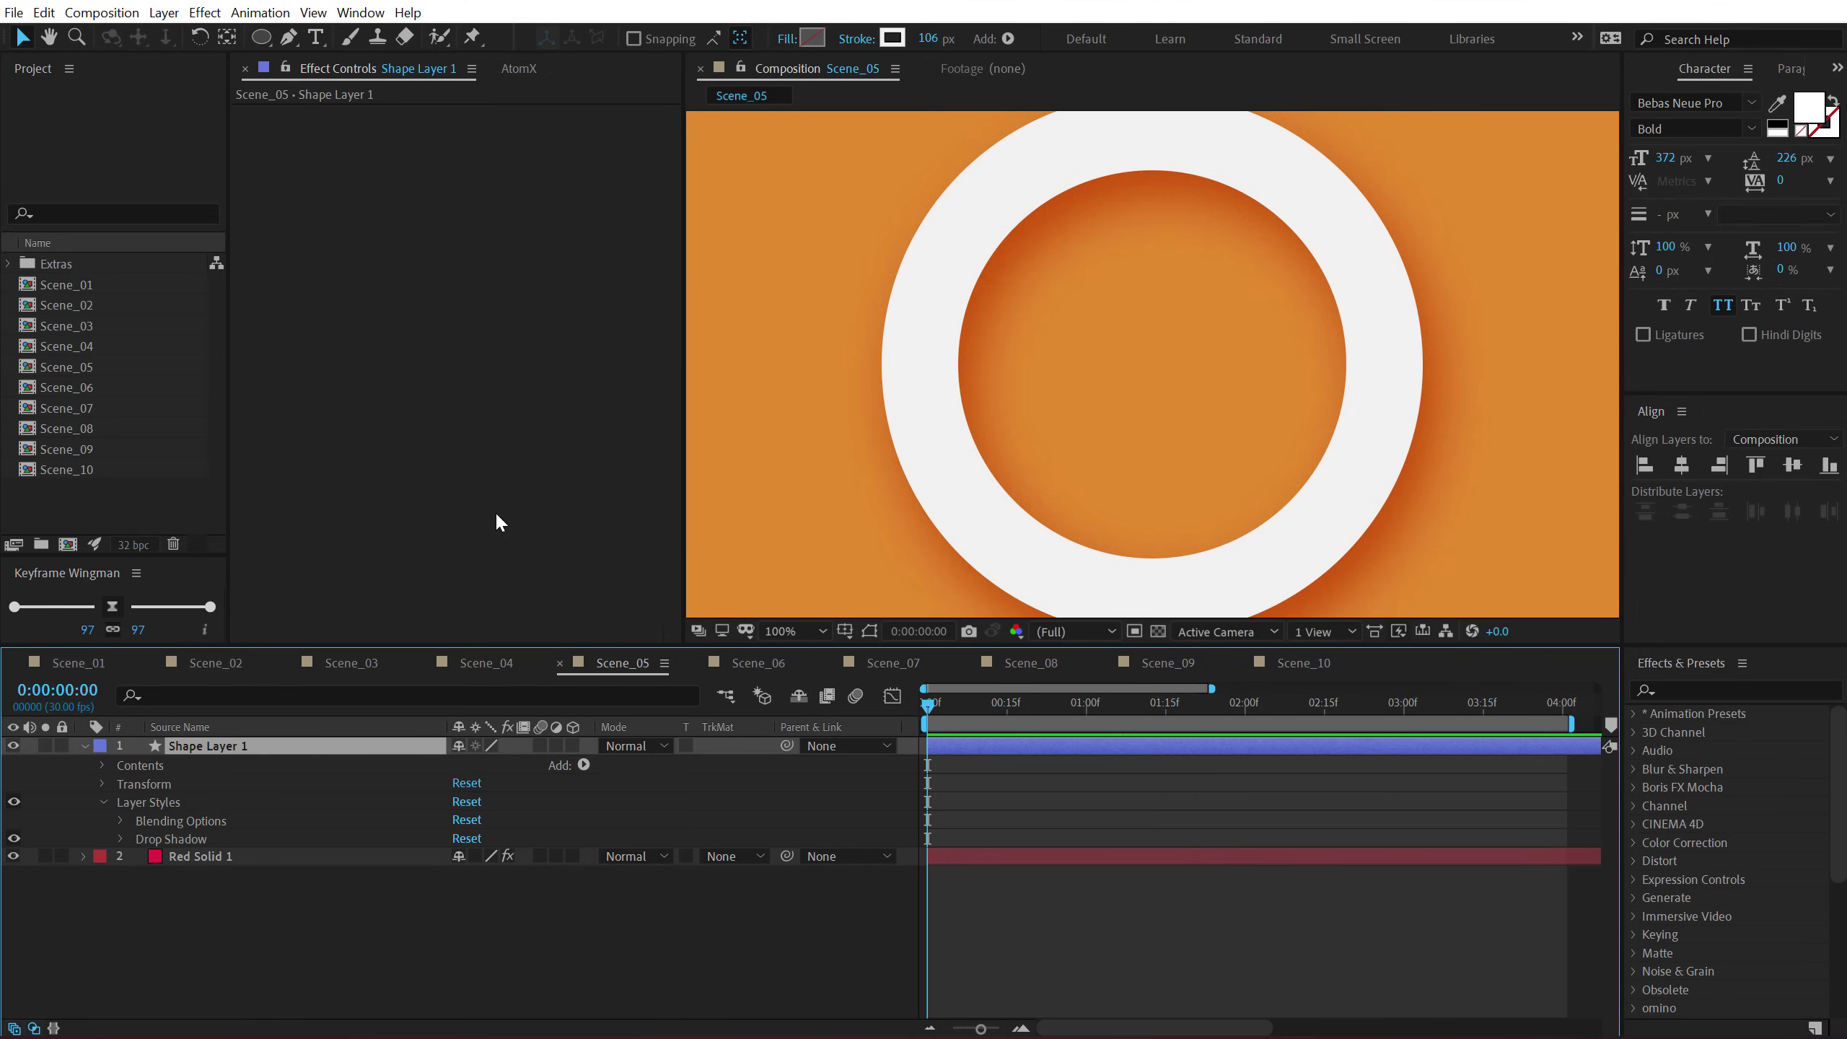
Find the Perspective Drop Shadow effect and apply it to the circle's shape layer as well.
click(1705, 691)
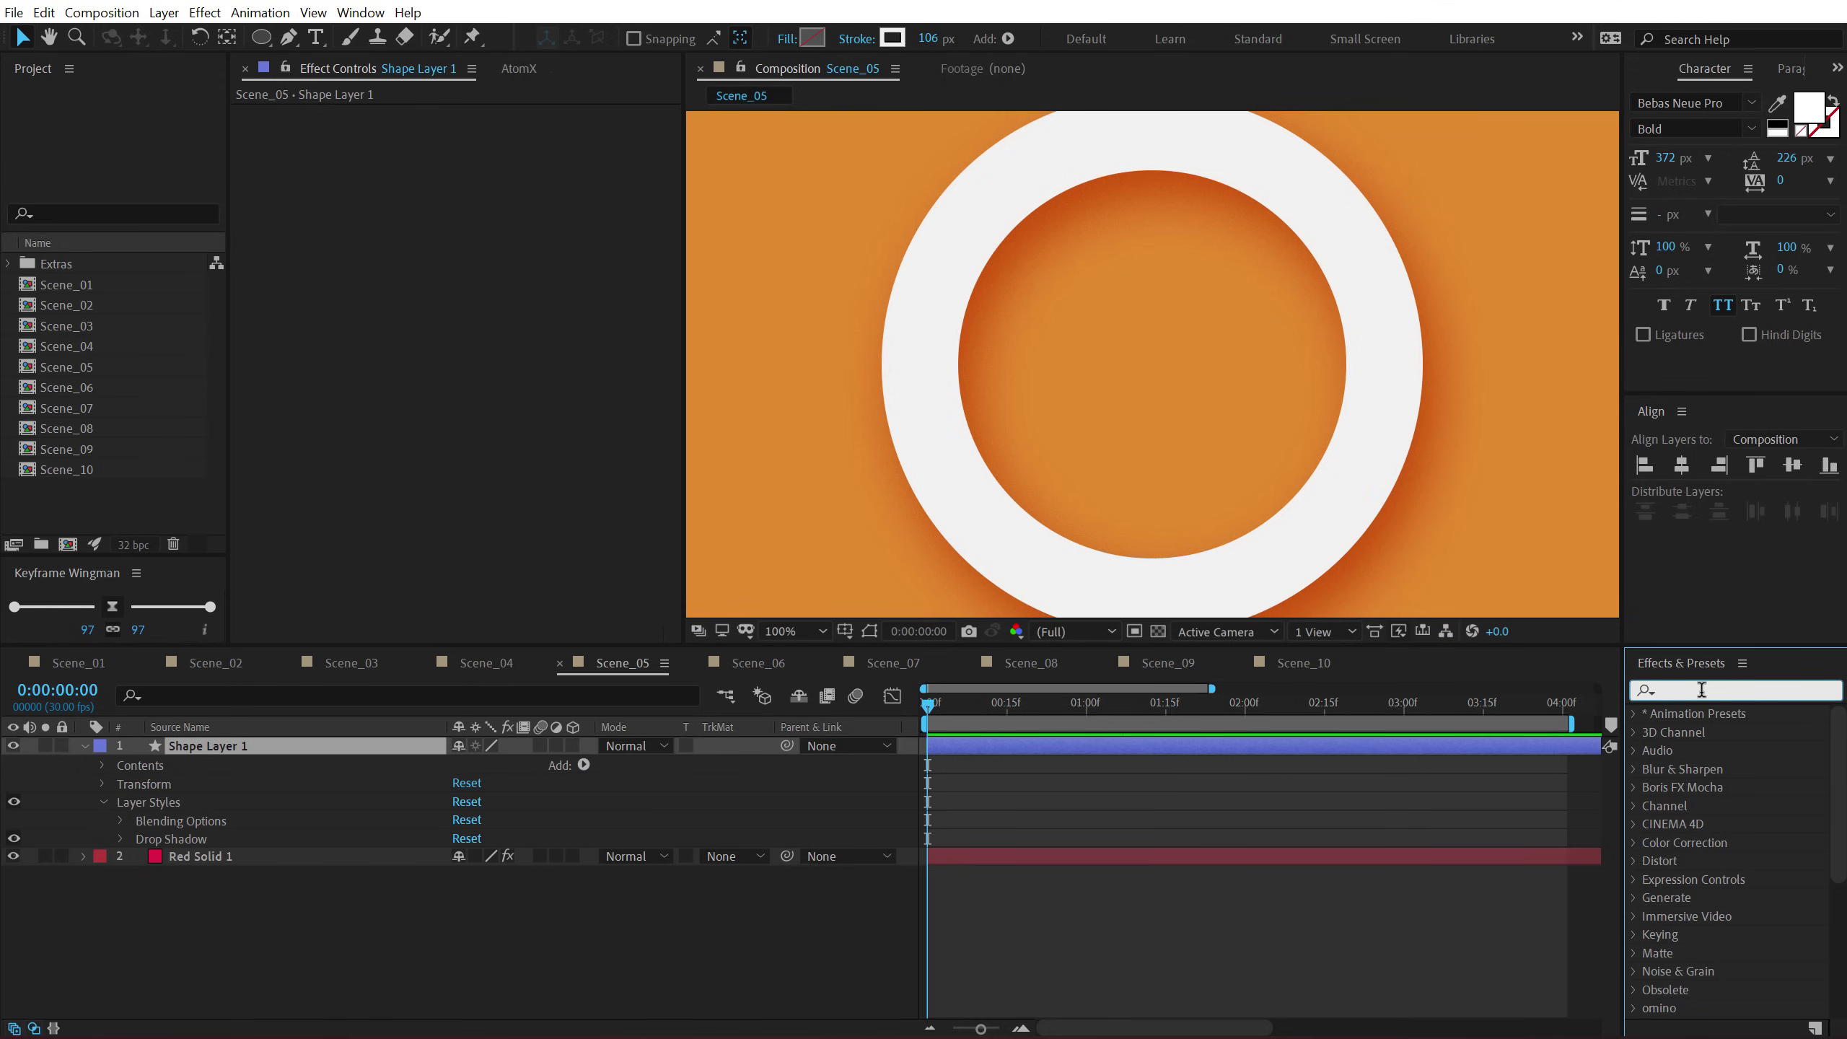
text(drop)
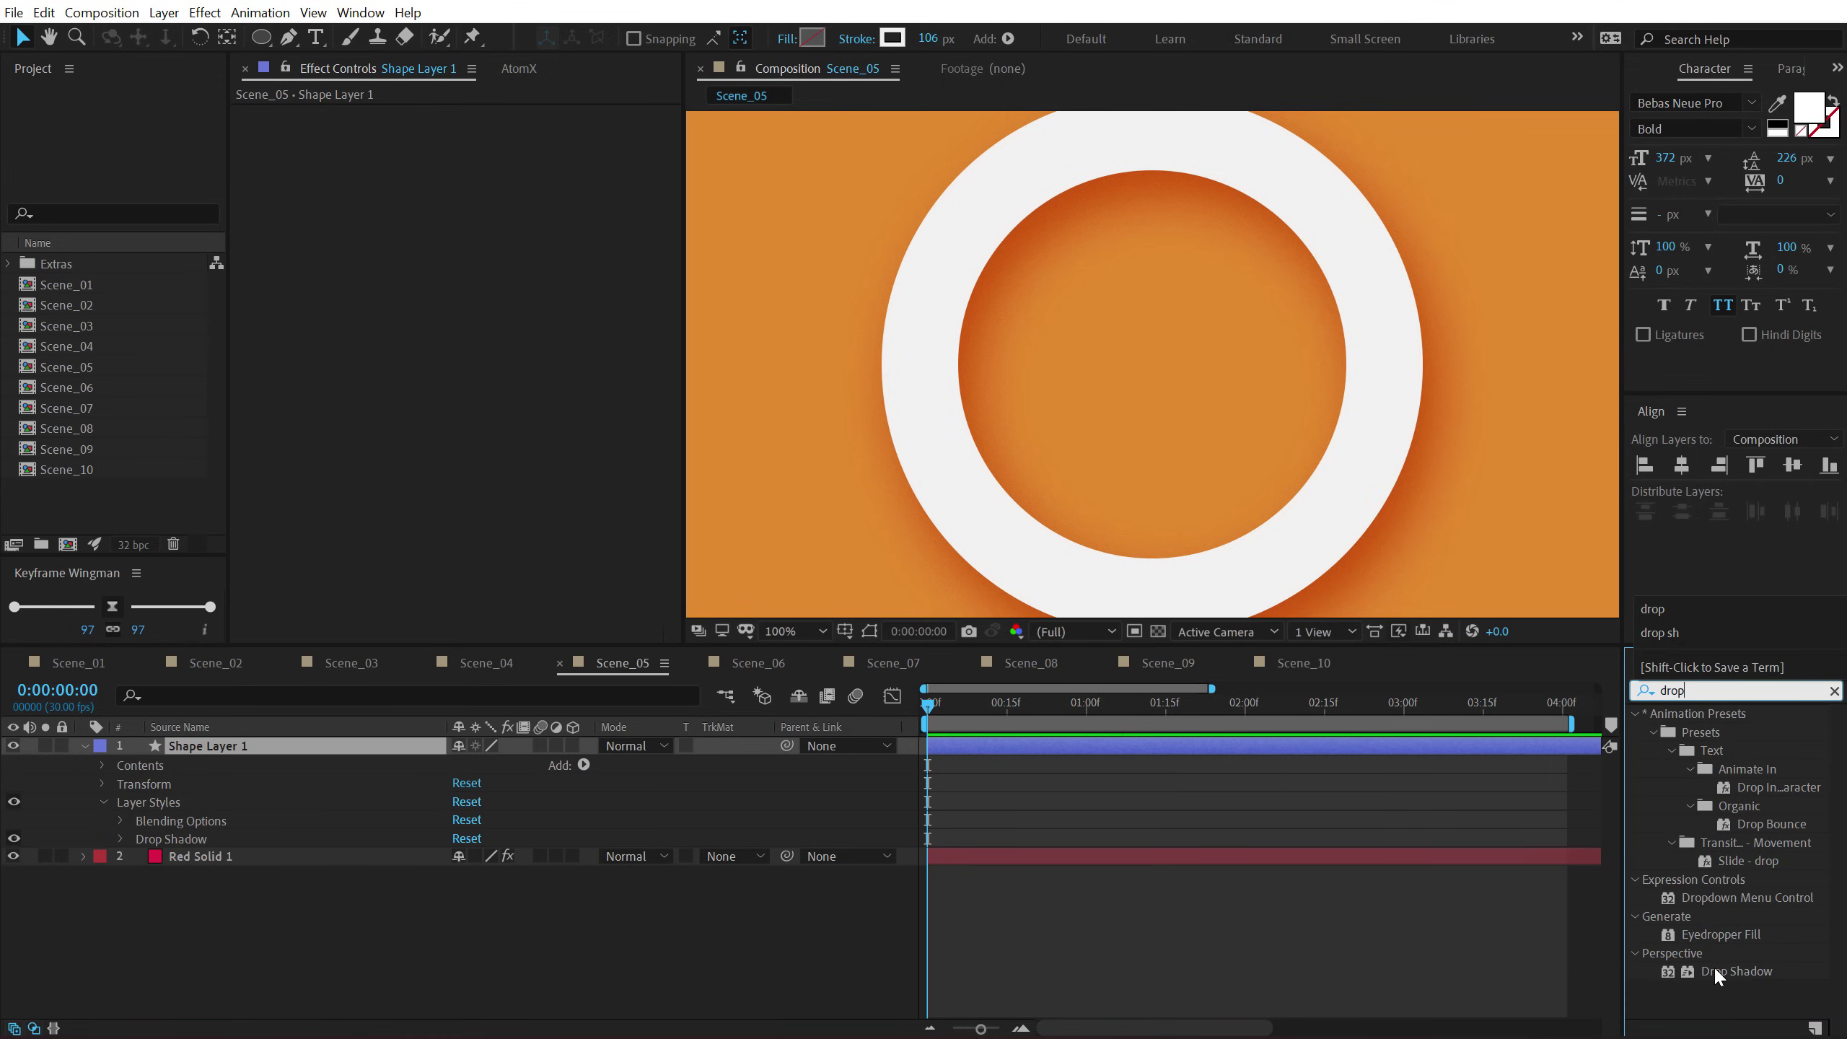
drag(1714, 966, 427, 184)
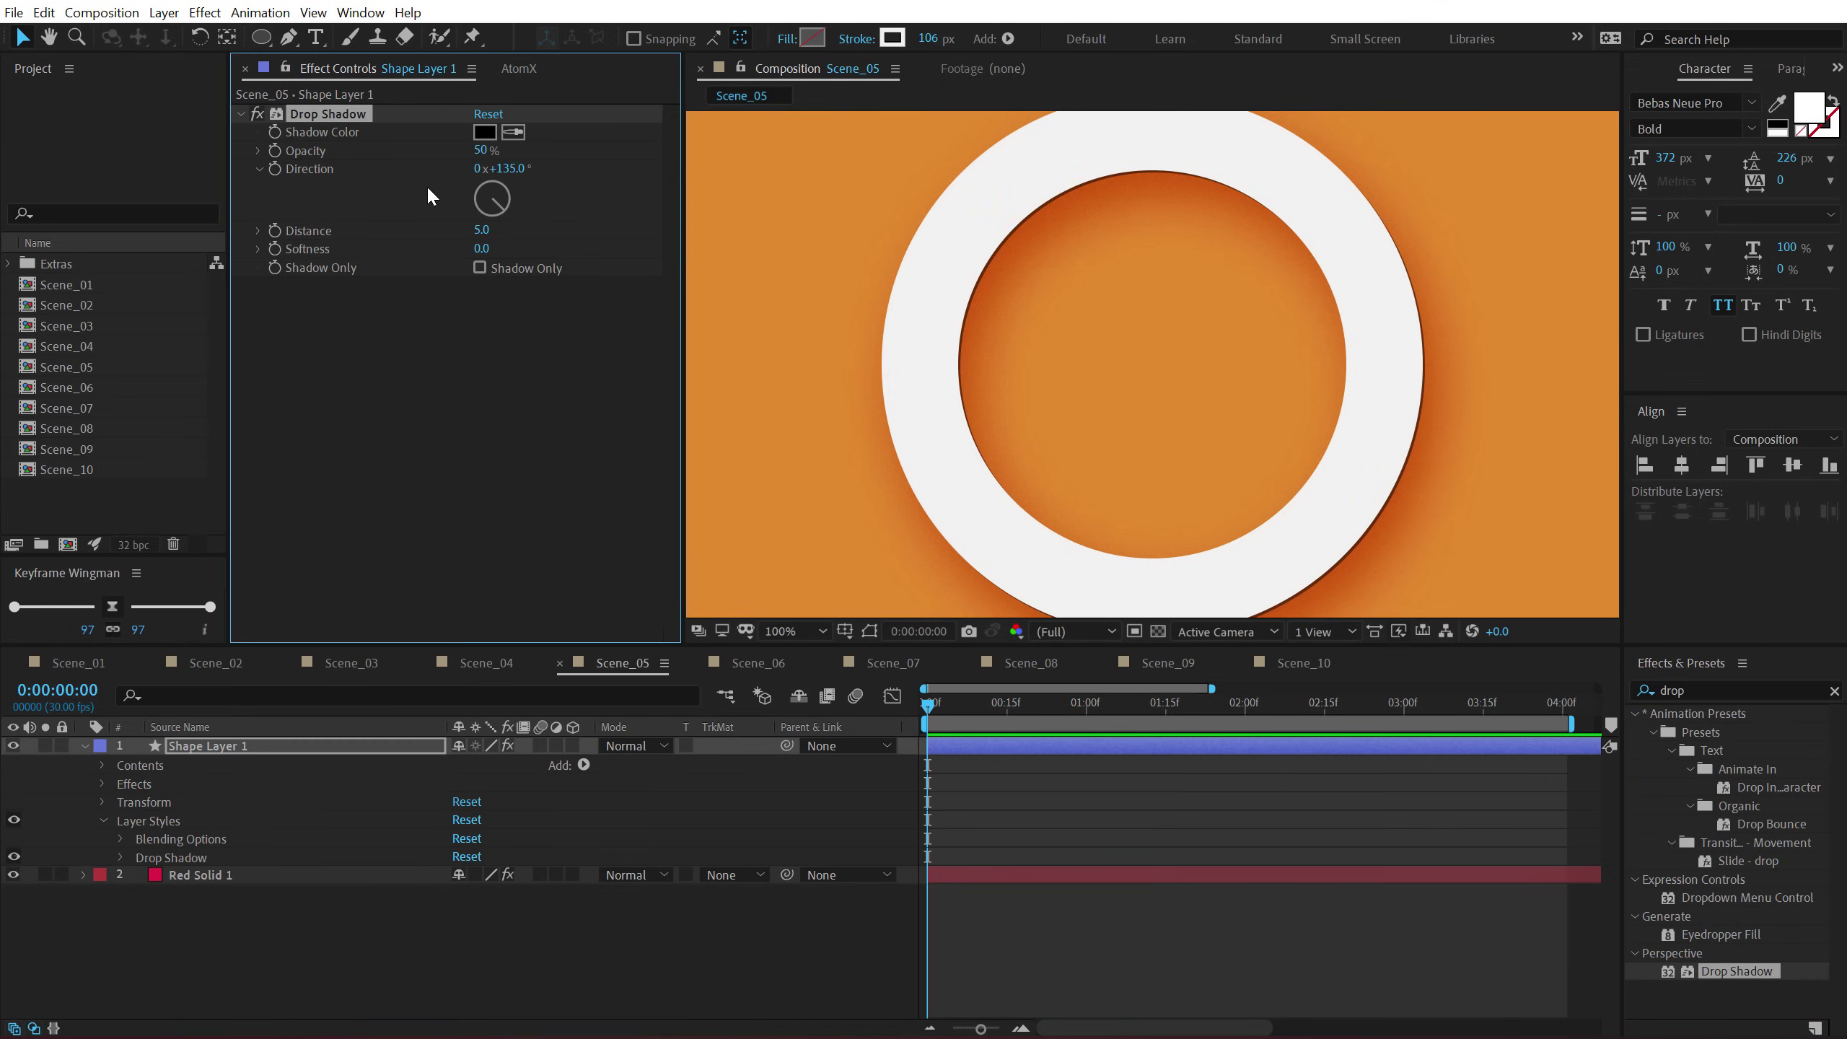
Reset the Drop Shadow layer style to its defaults and delete the separate Drop Shadow effect from the circle's layer.
click(120, 857)
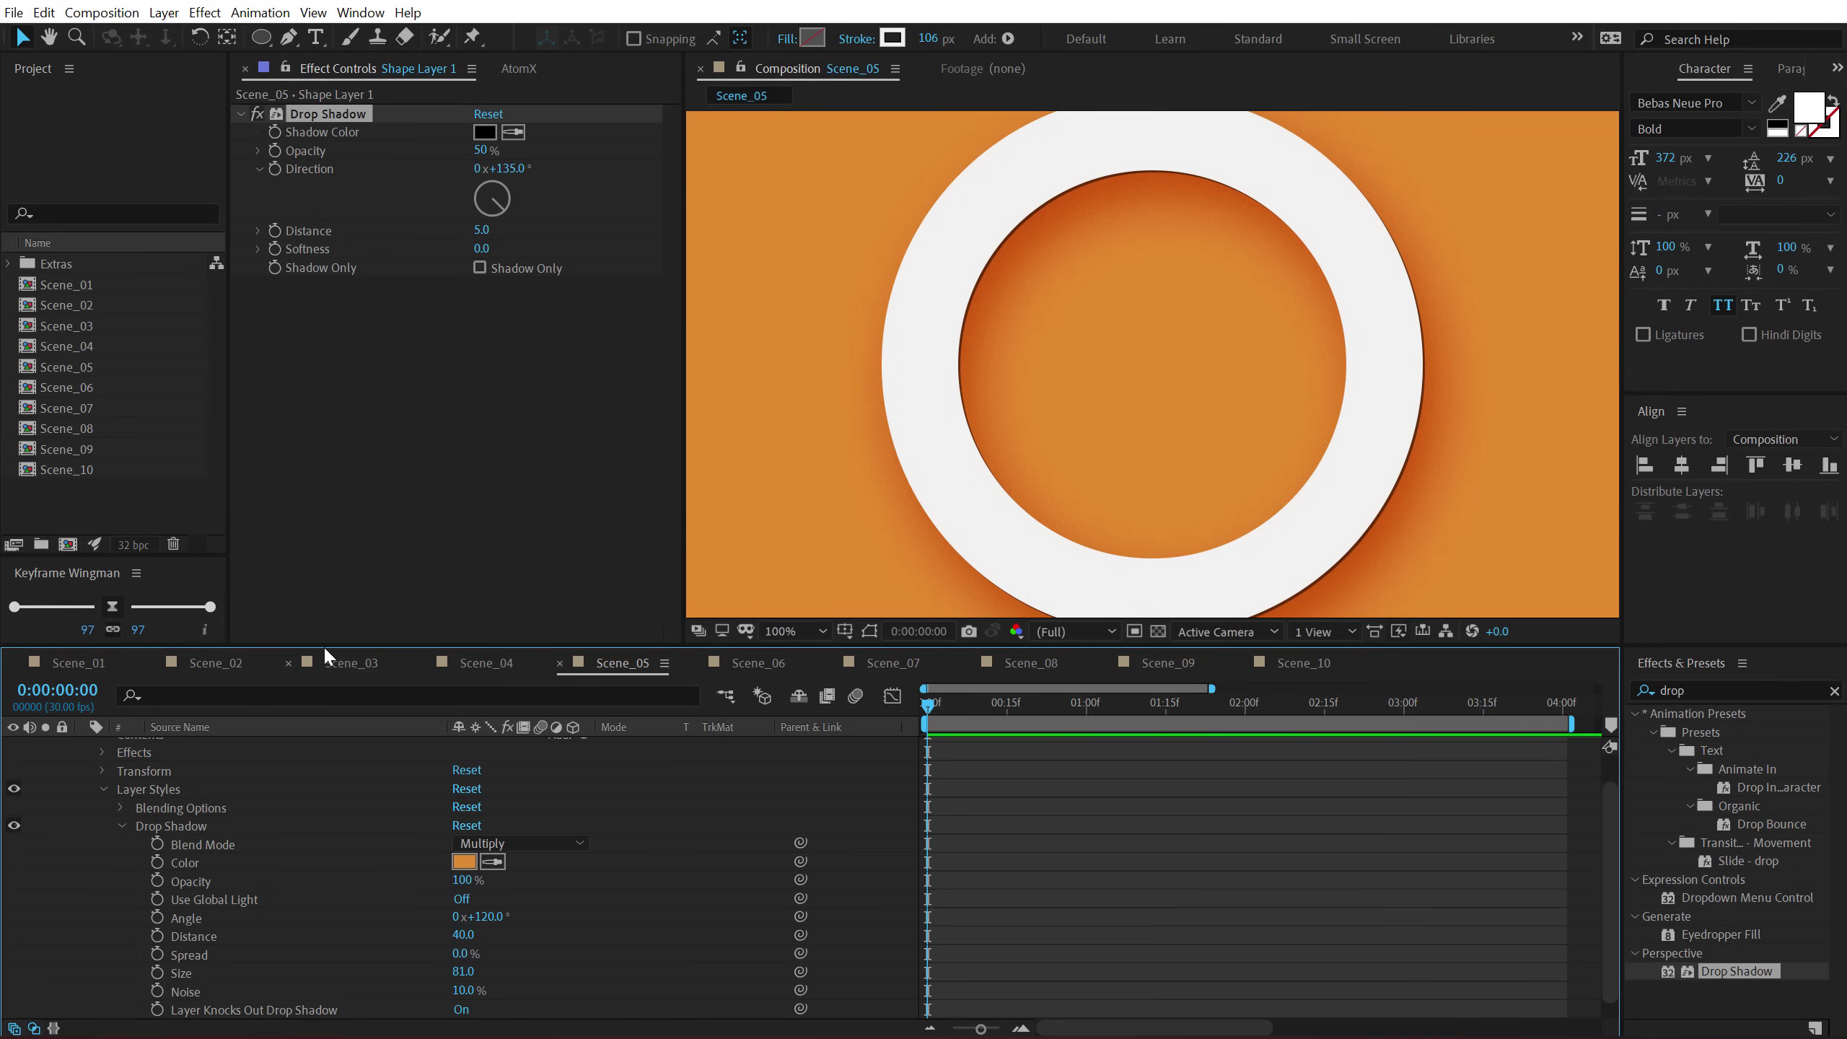
drag(322, 643, 321, 566)
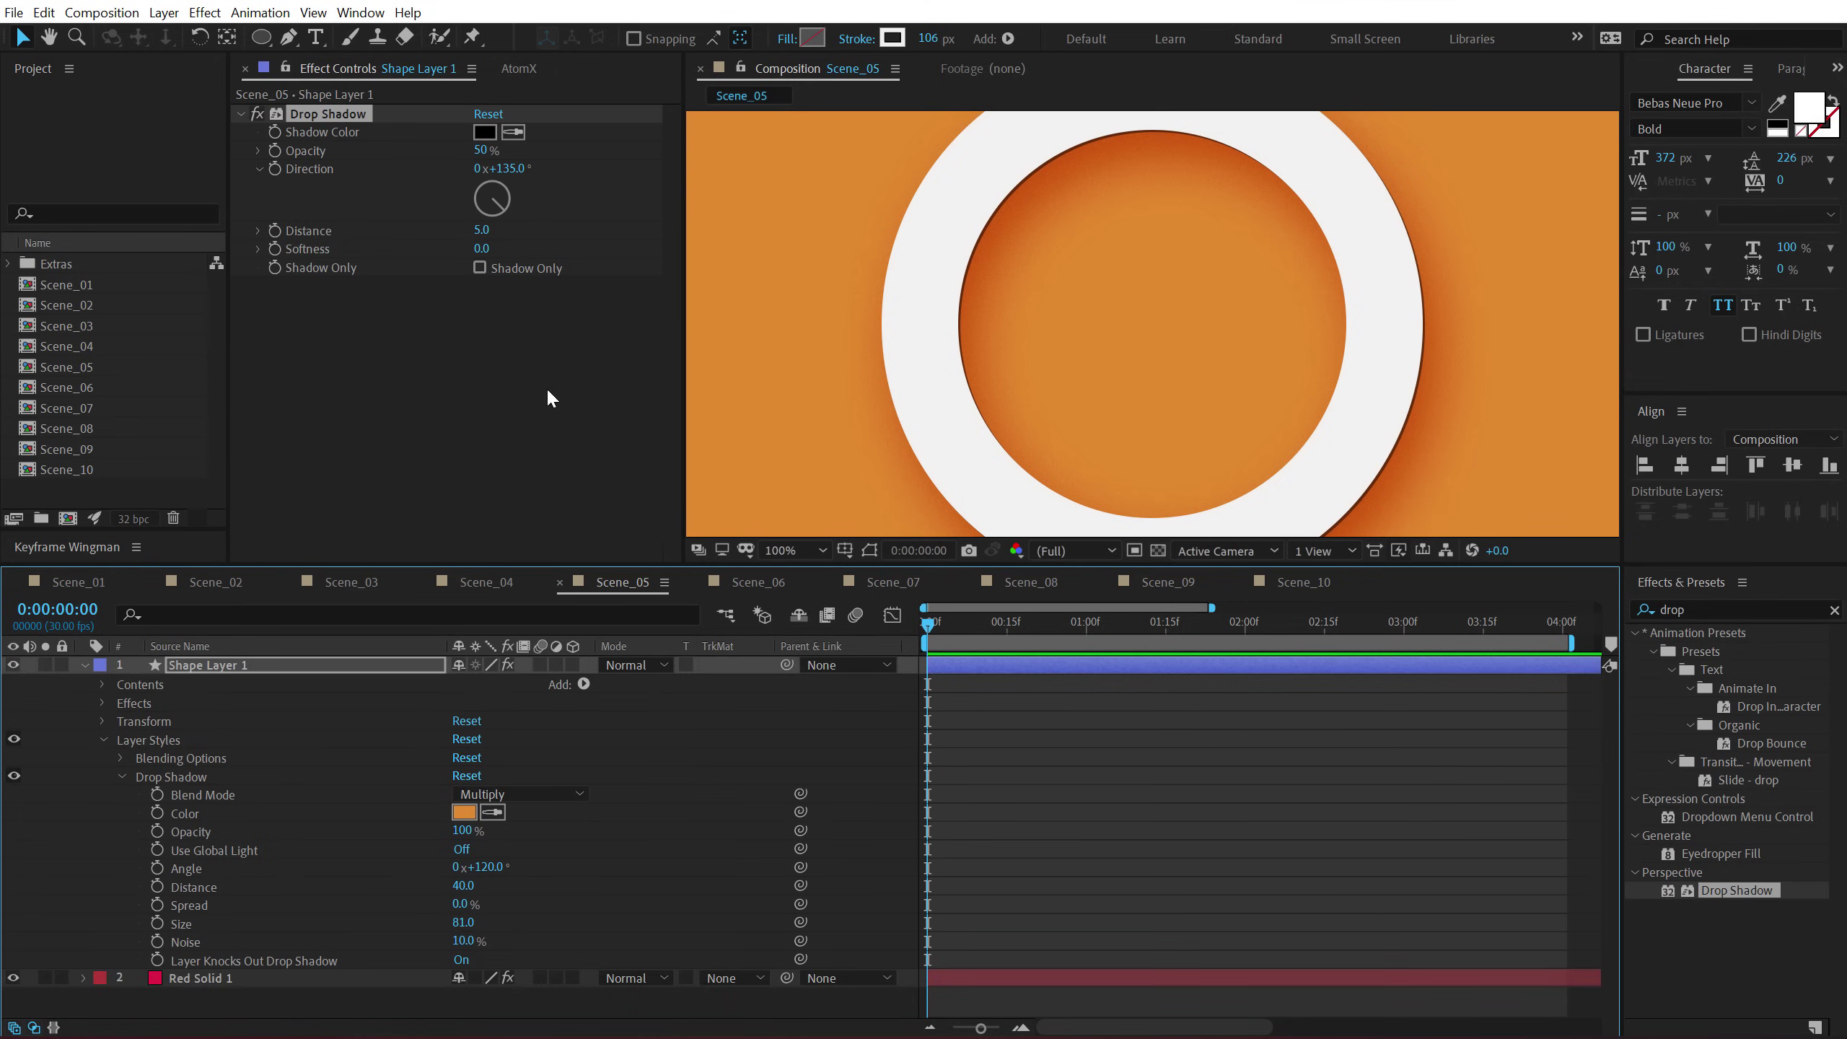
click(473, 774)
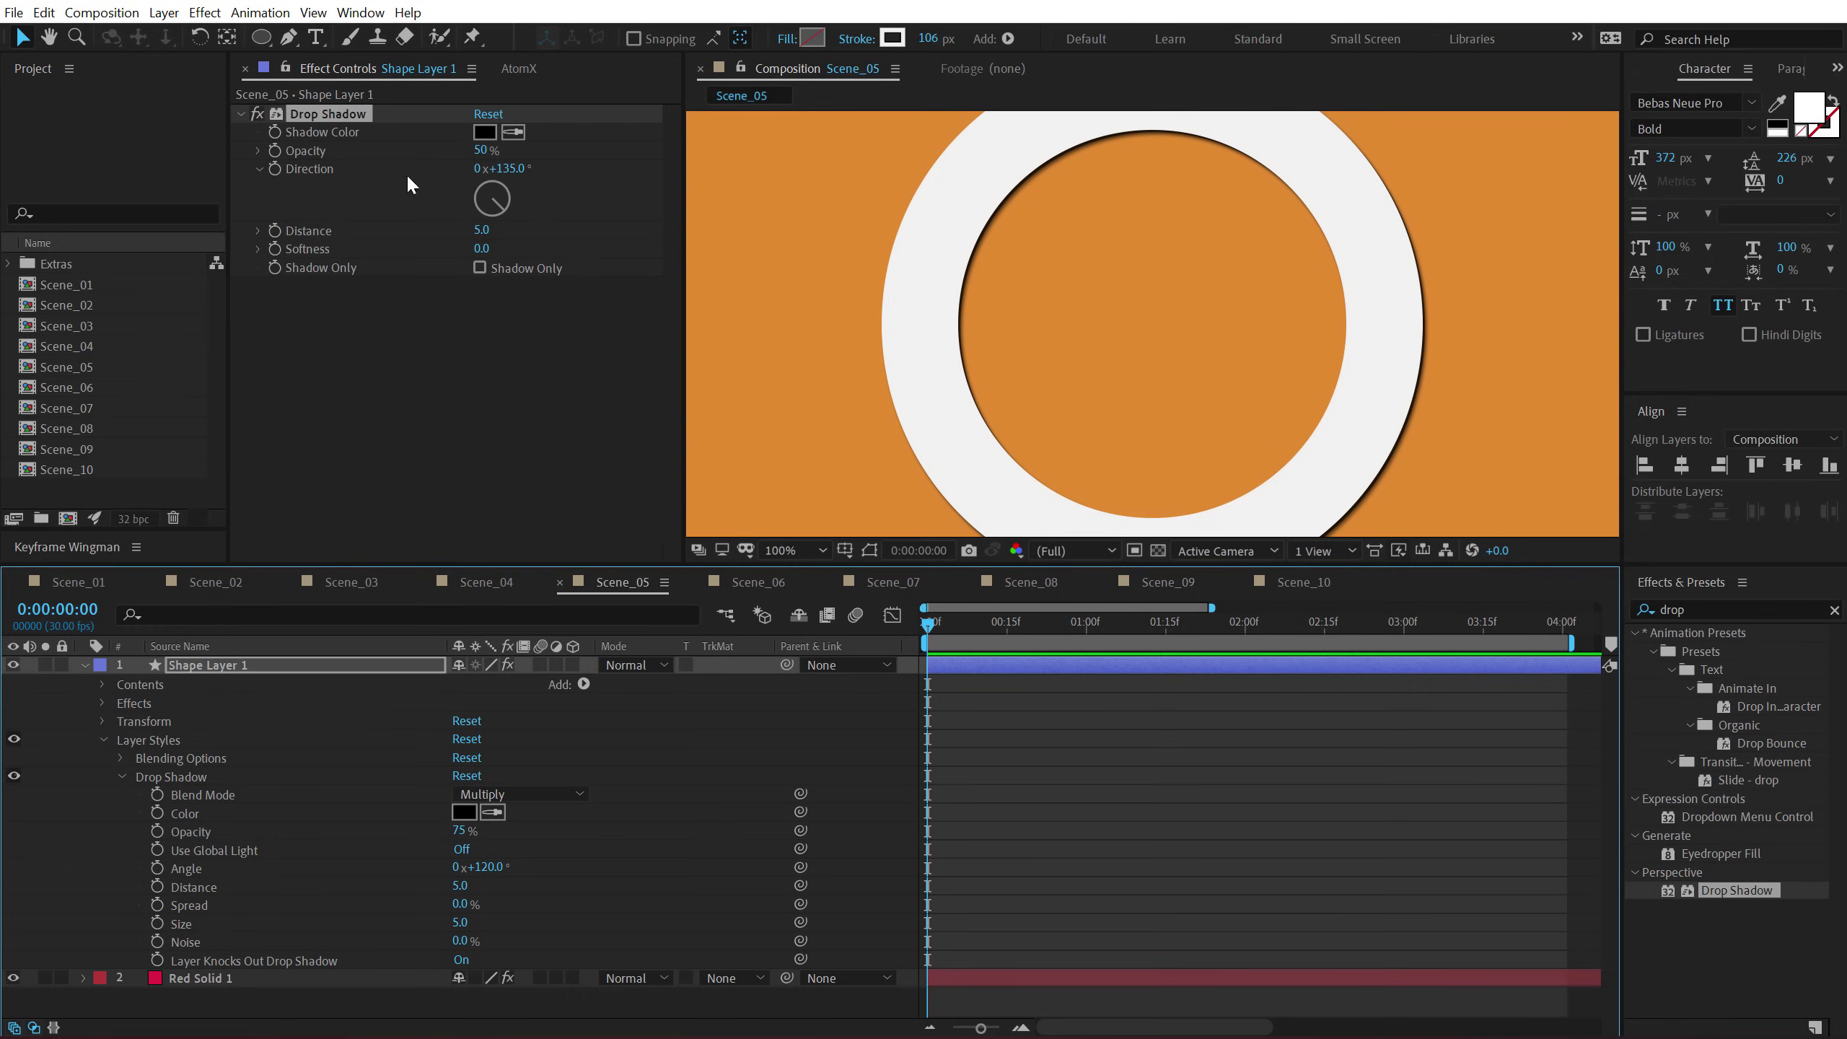
click(325, 113)
key(Delete)
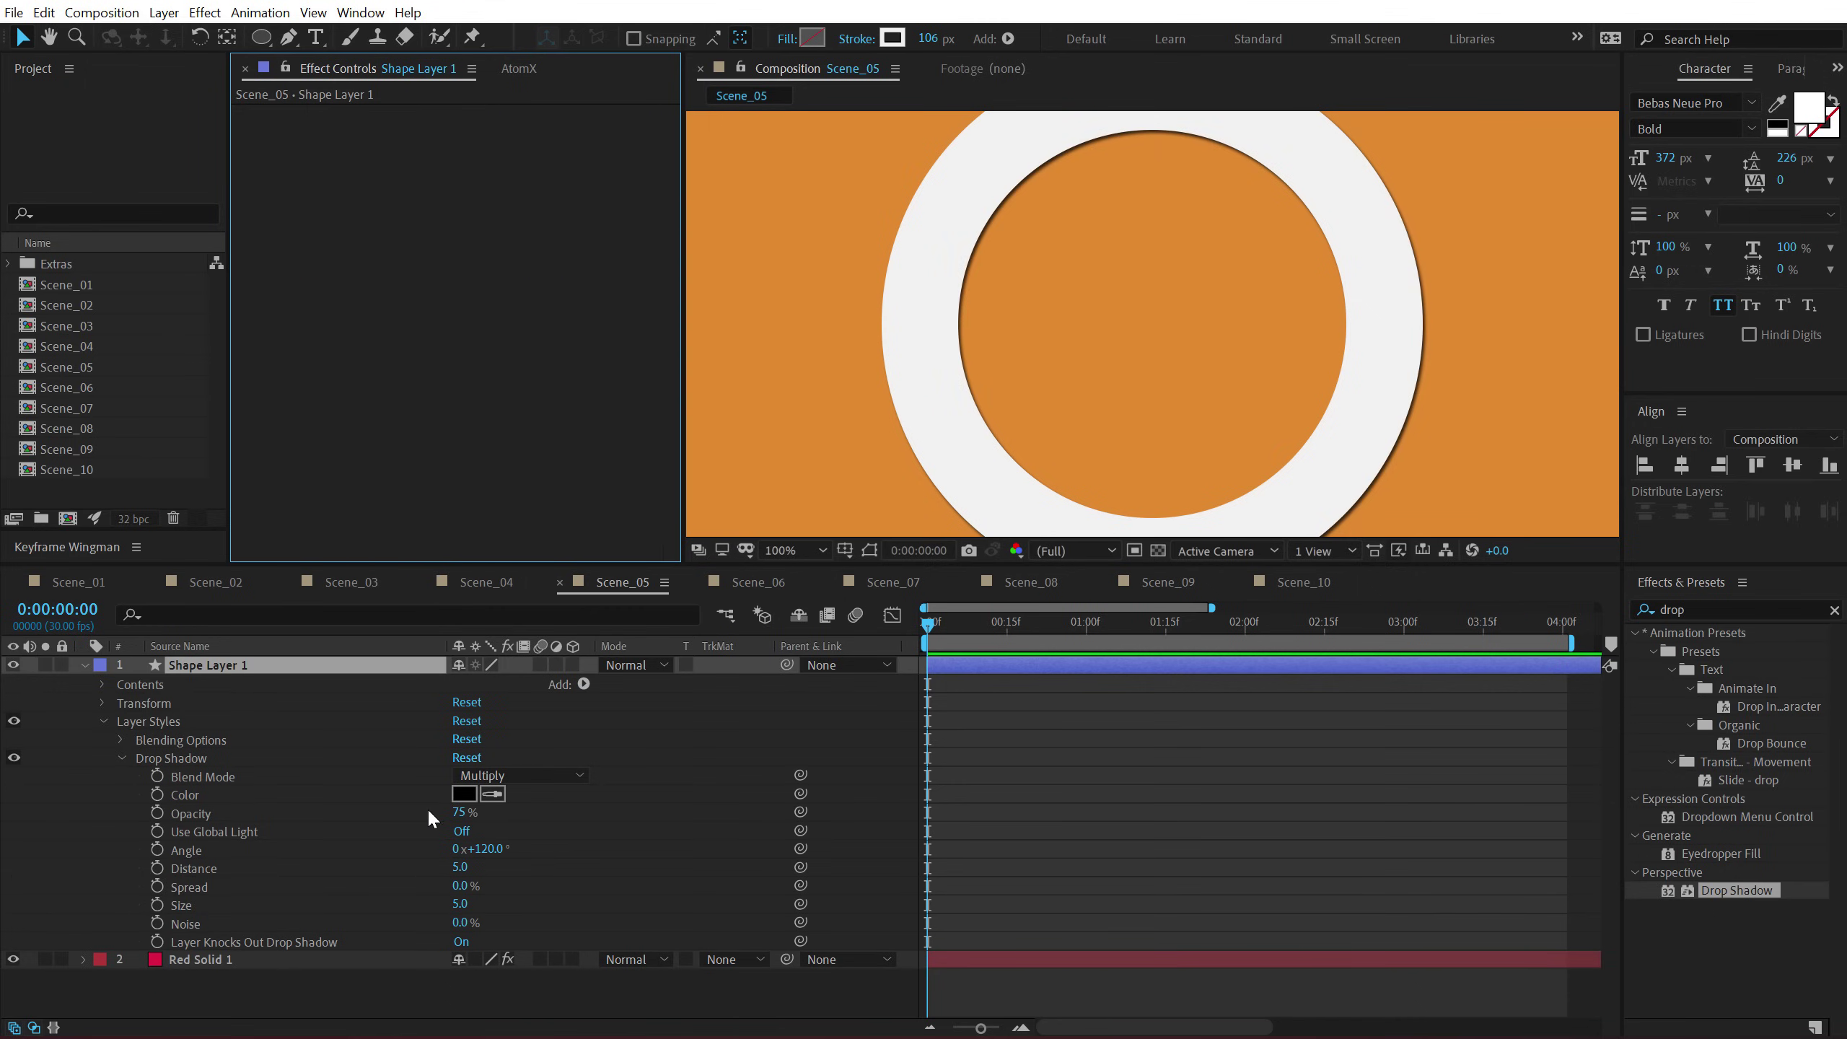
Set the layer style shadow to Noise 20%, the background's orange color, Opacity 100%, Distance 34 and Size 58.
drag(463, 931, 491, 922)
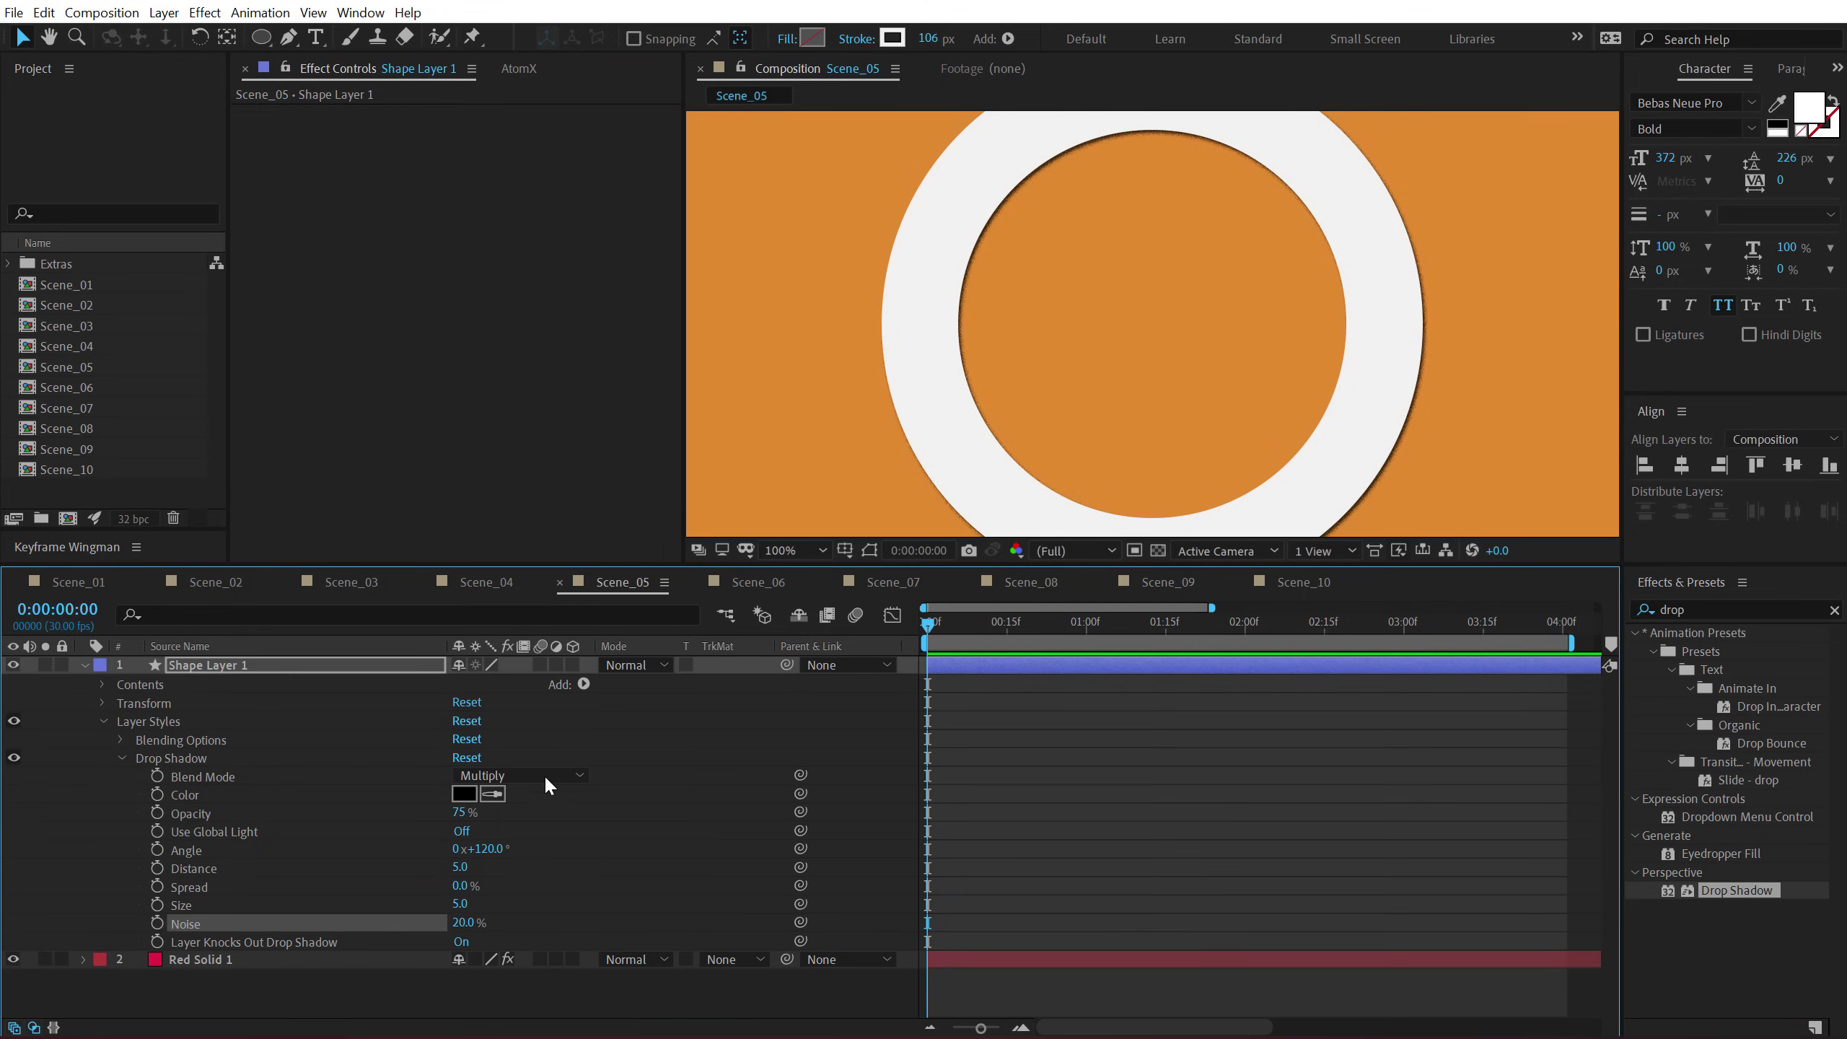
click(492, 795)
click(733, 406)
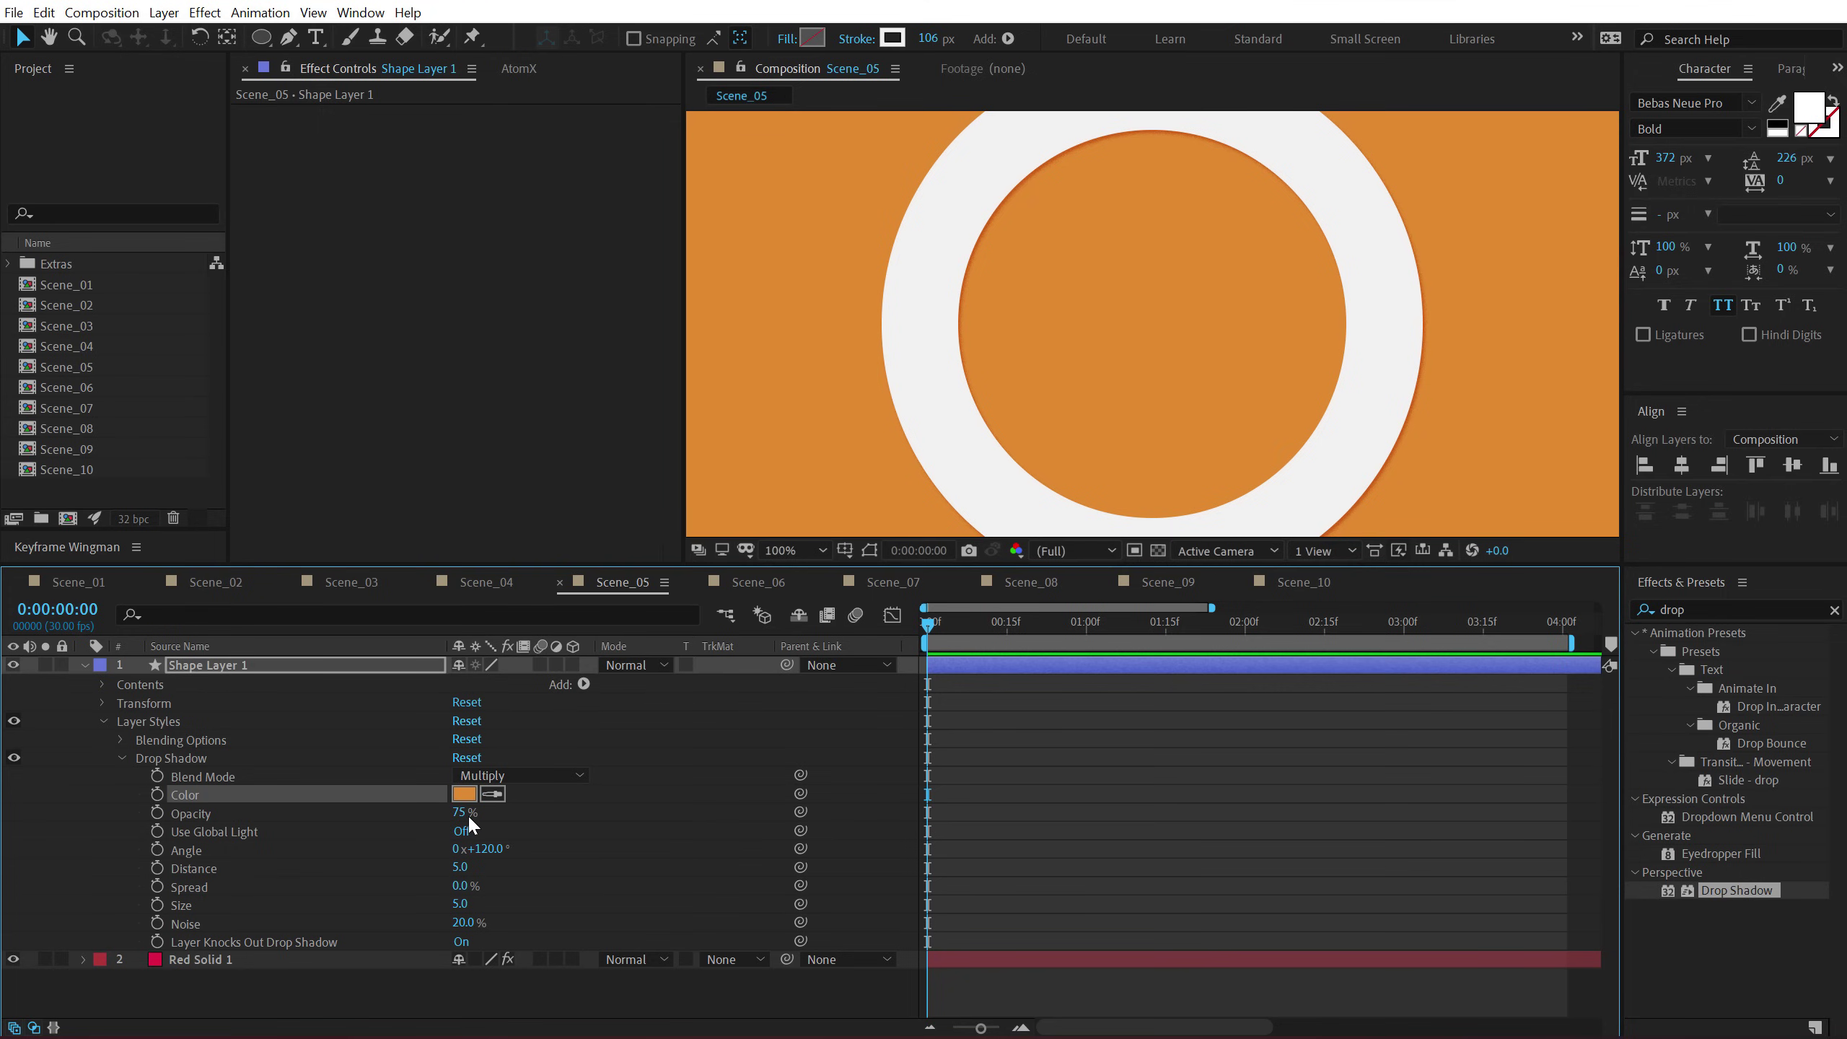
drag(468, 814, 500, 902)
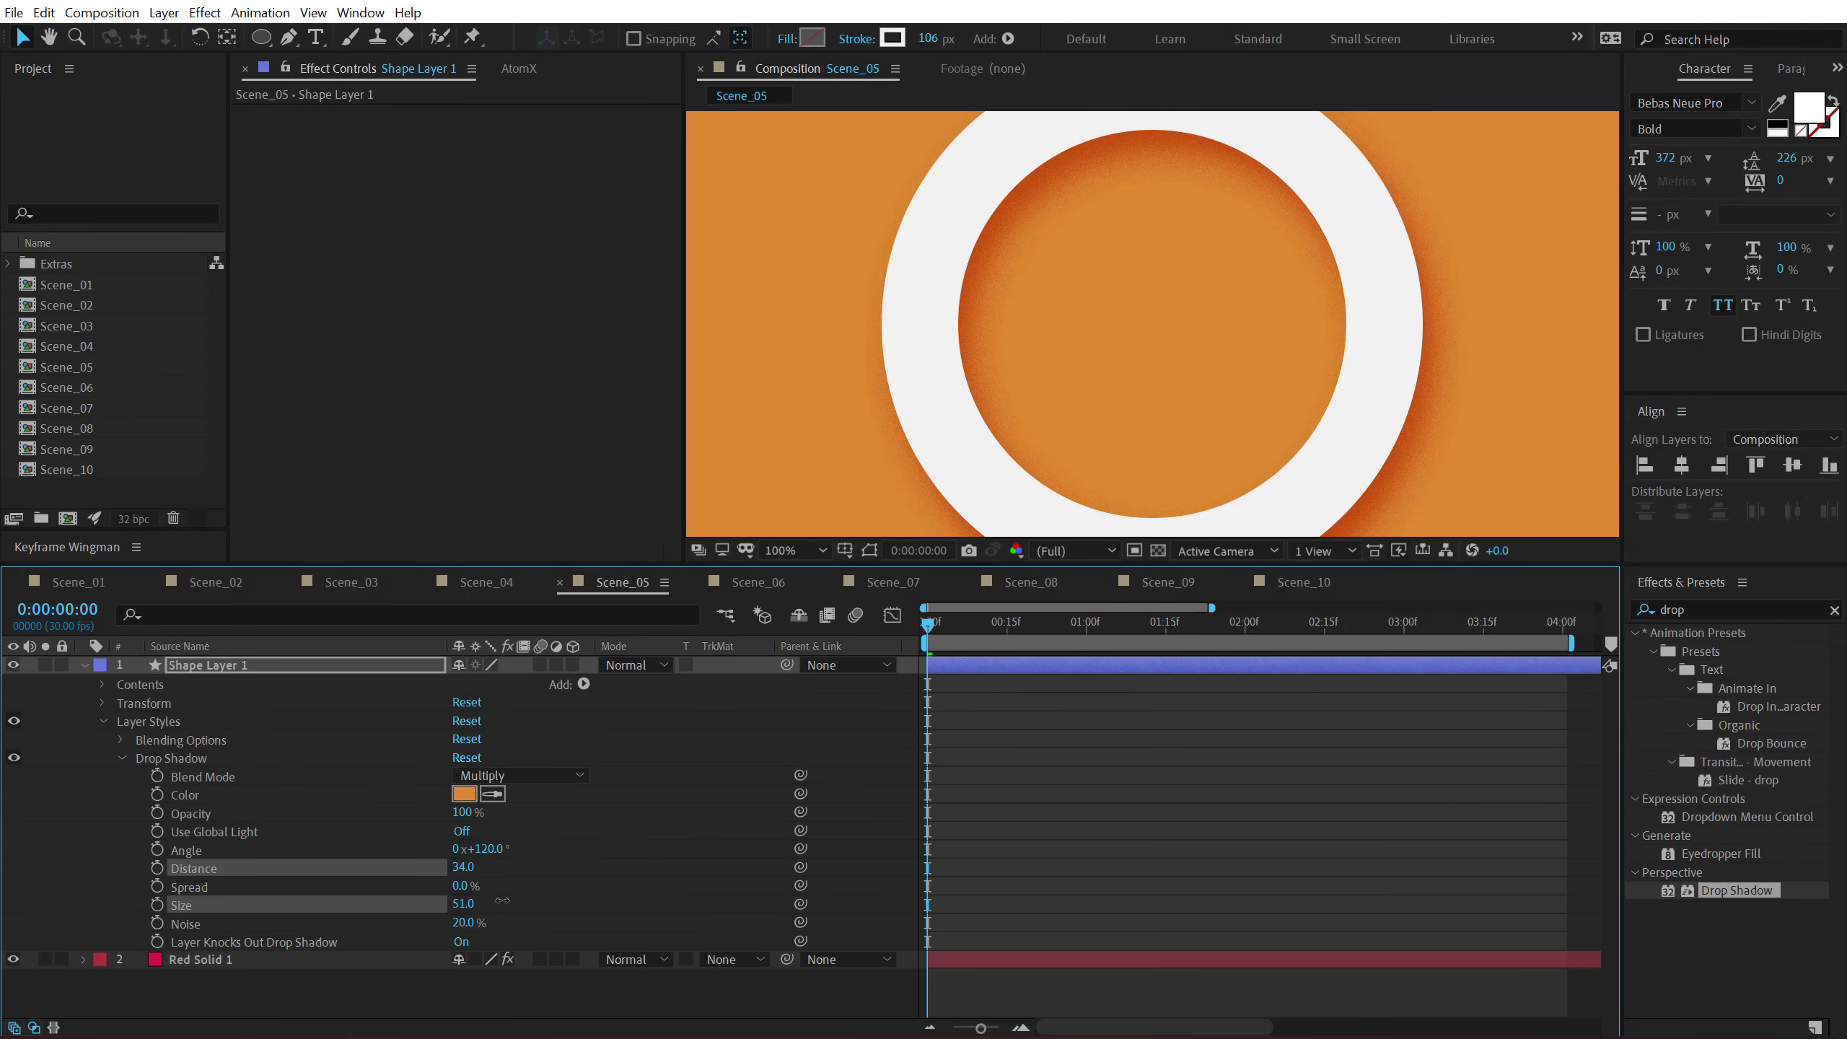
Change the circle's stroke color to the orange sampled from the background.
click(219, 665)
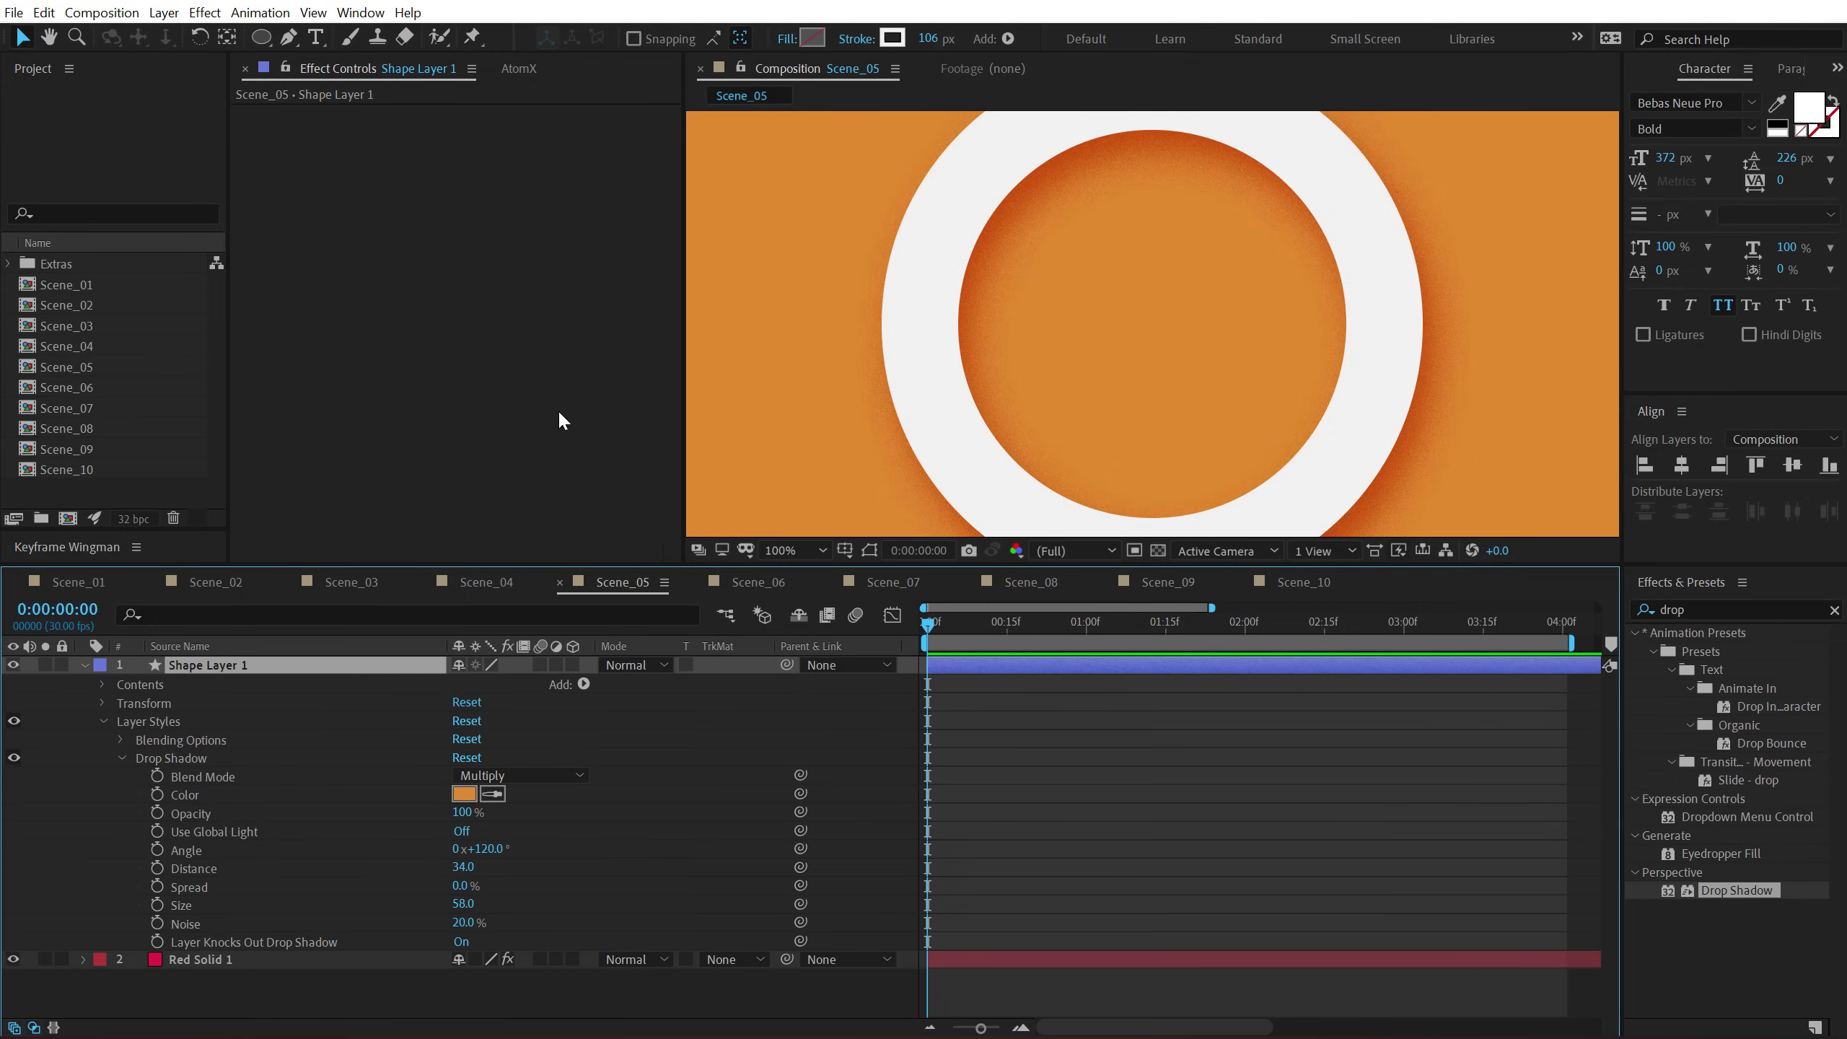
click(891, 37)
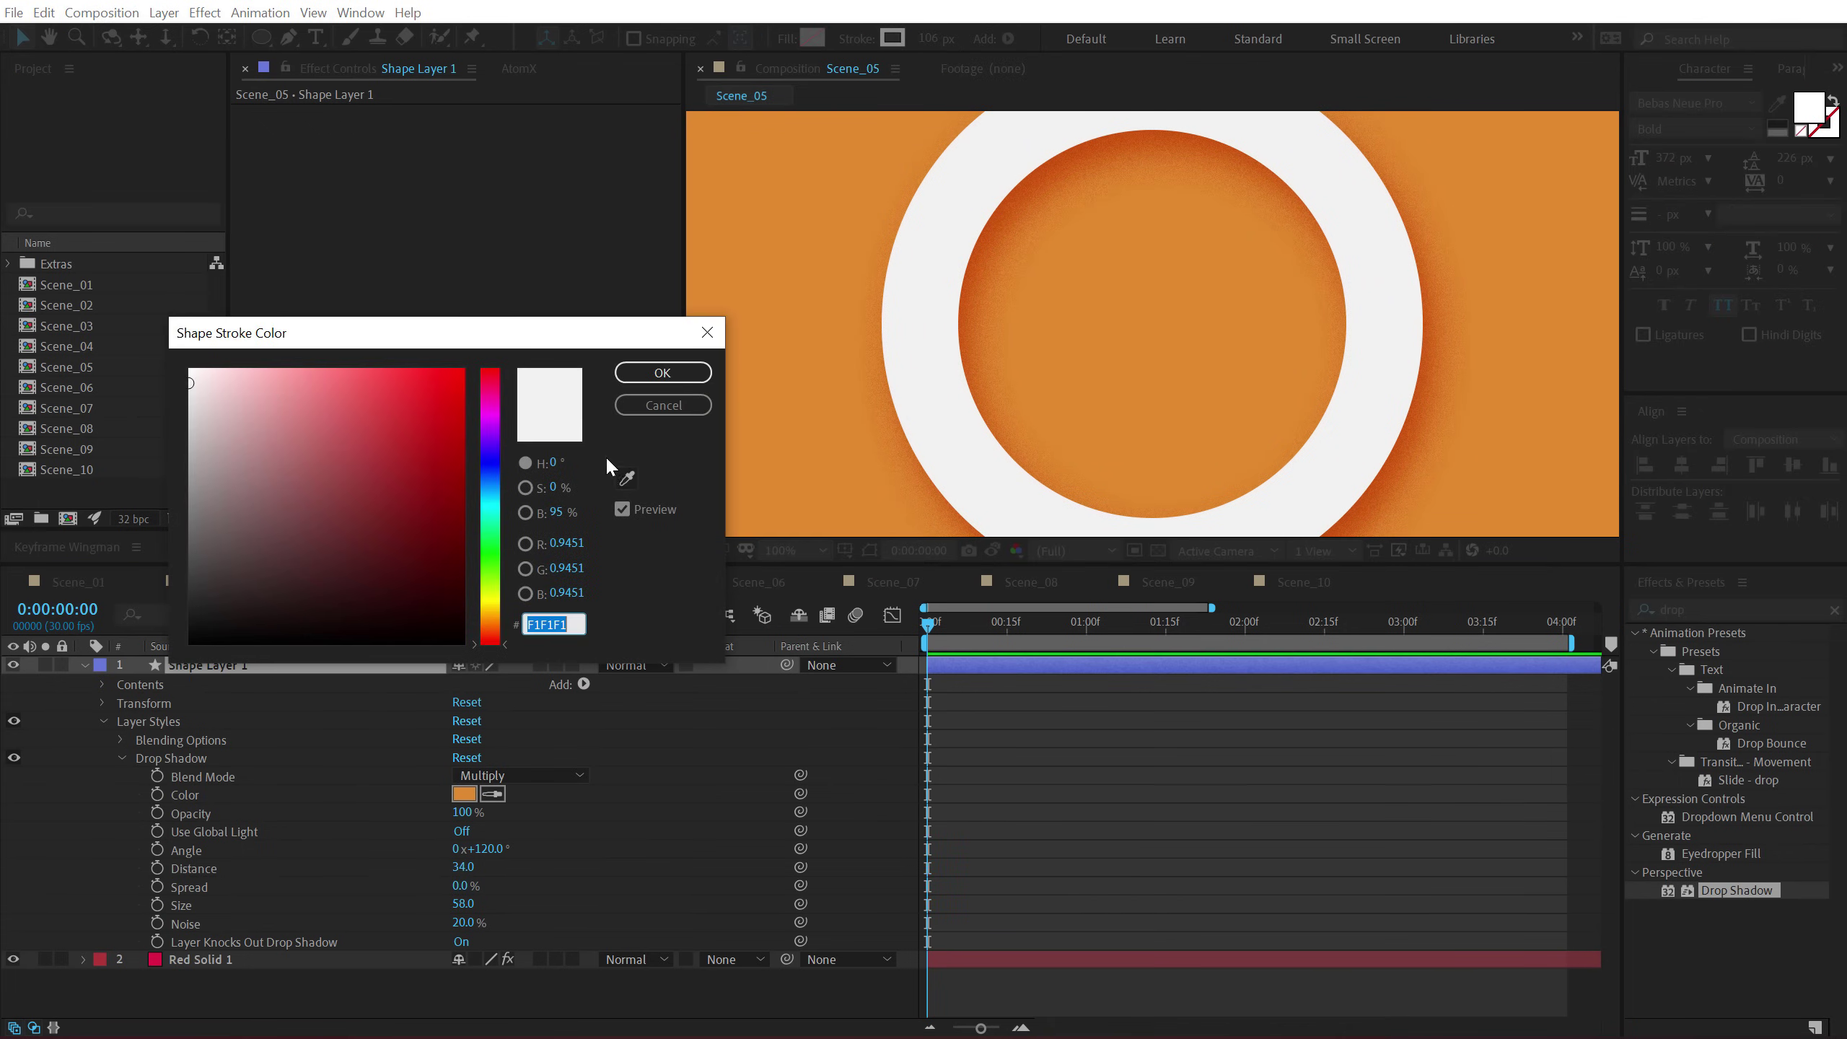
click(627, 478)
click(747, 442)
click(662, 373)
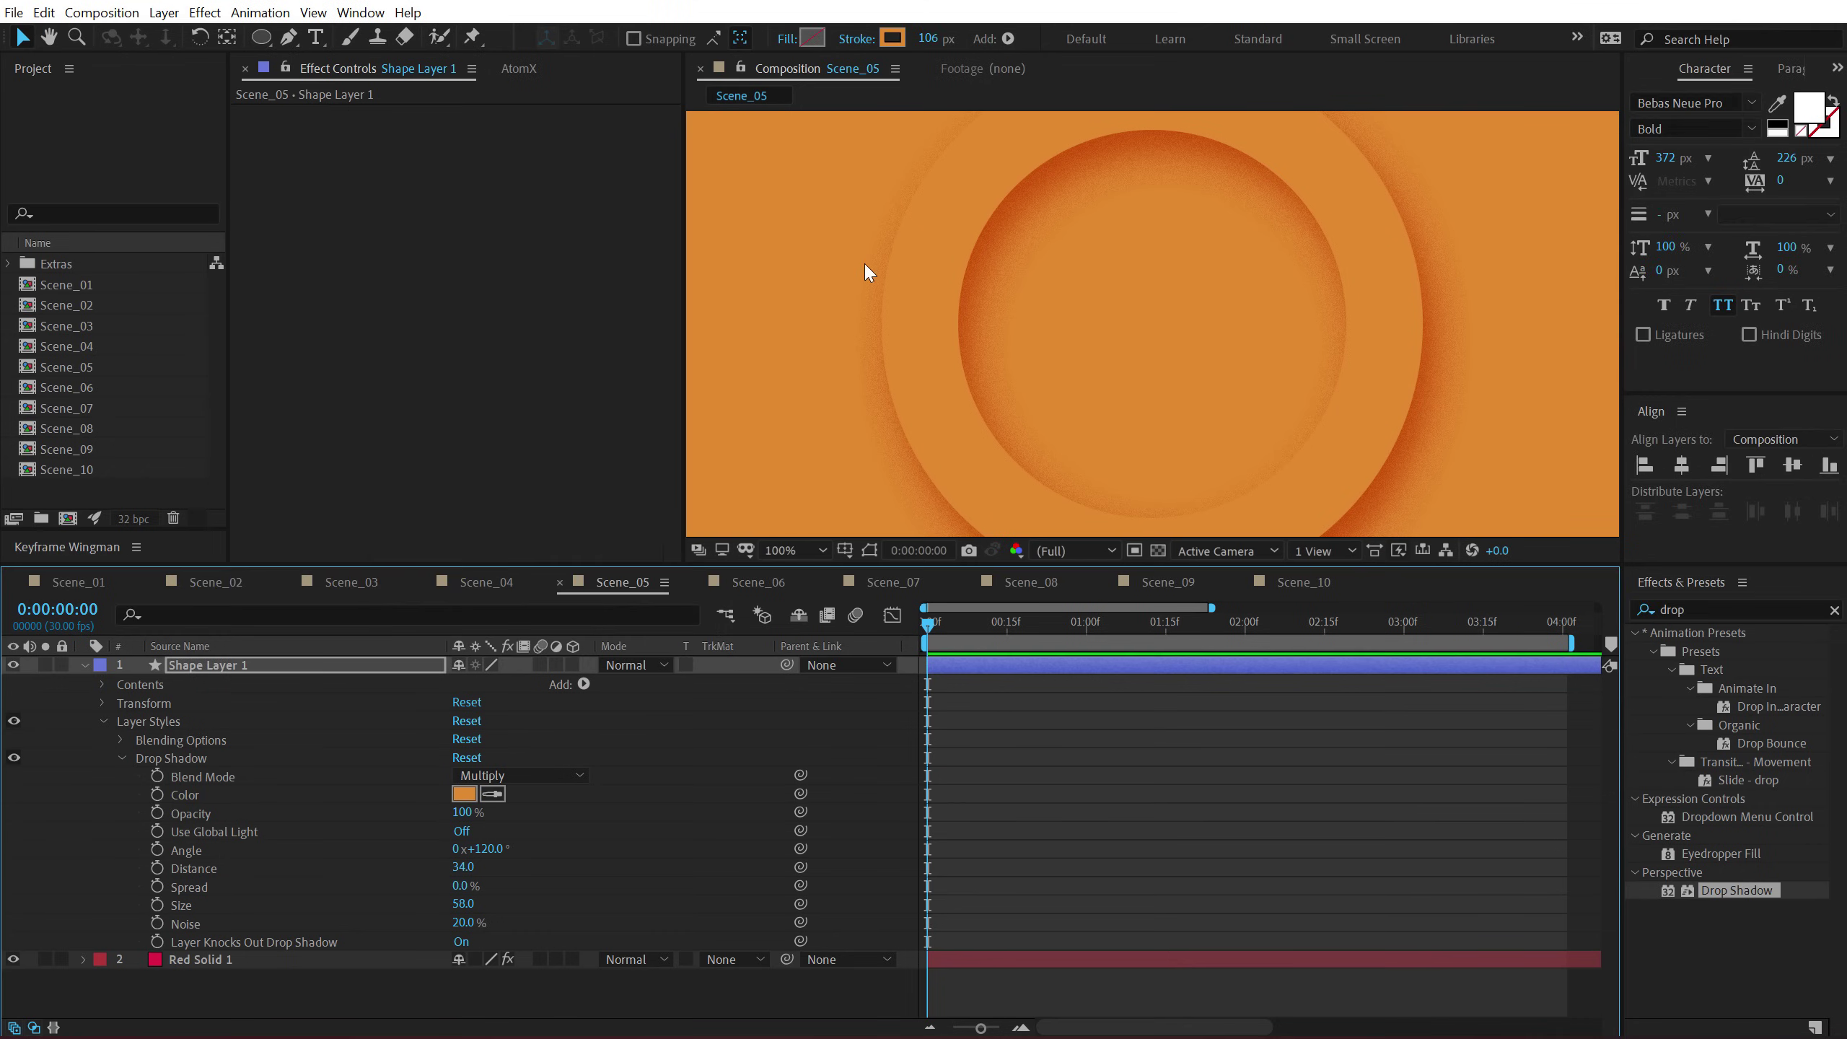
Lower the layer style shadow's Noise to 14% and check the grain up close.
key(period)
drag(1015, 263, 1063, 364)
drag(468, 929, 435, 916)
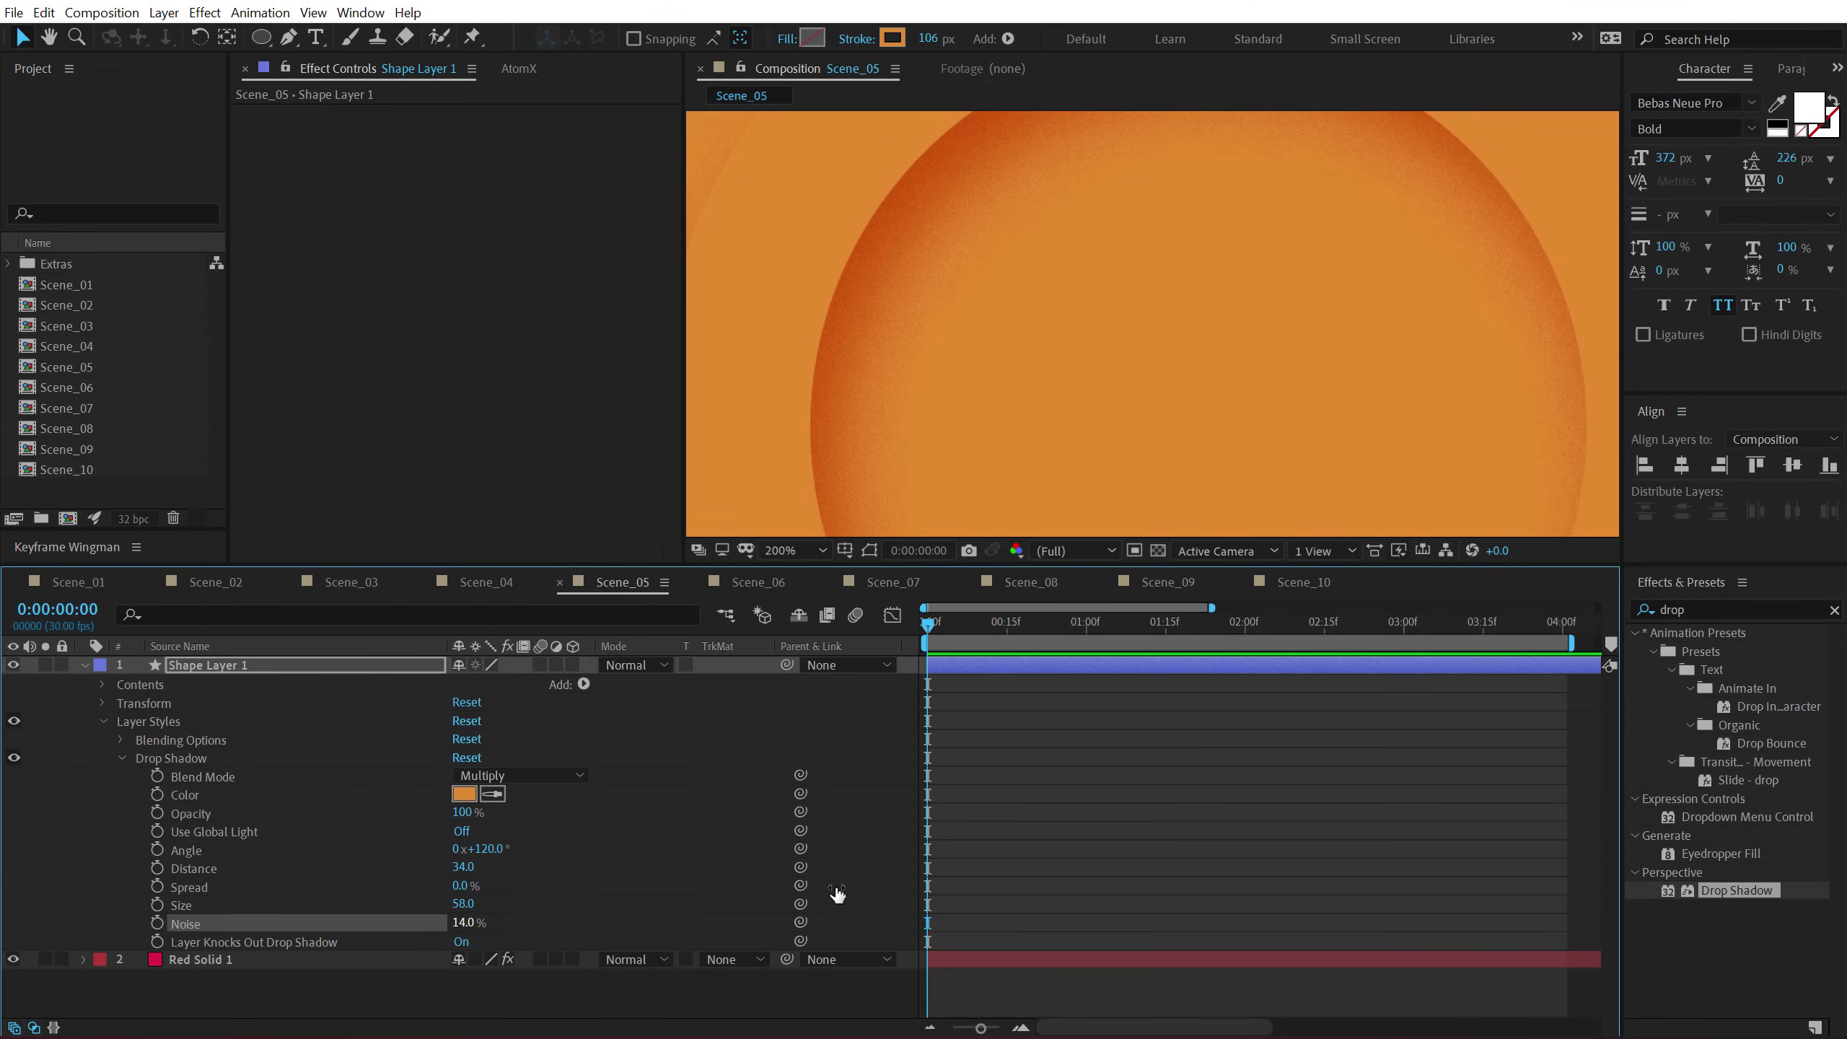
click(1056, 834)
key(comma)
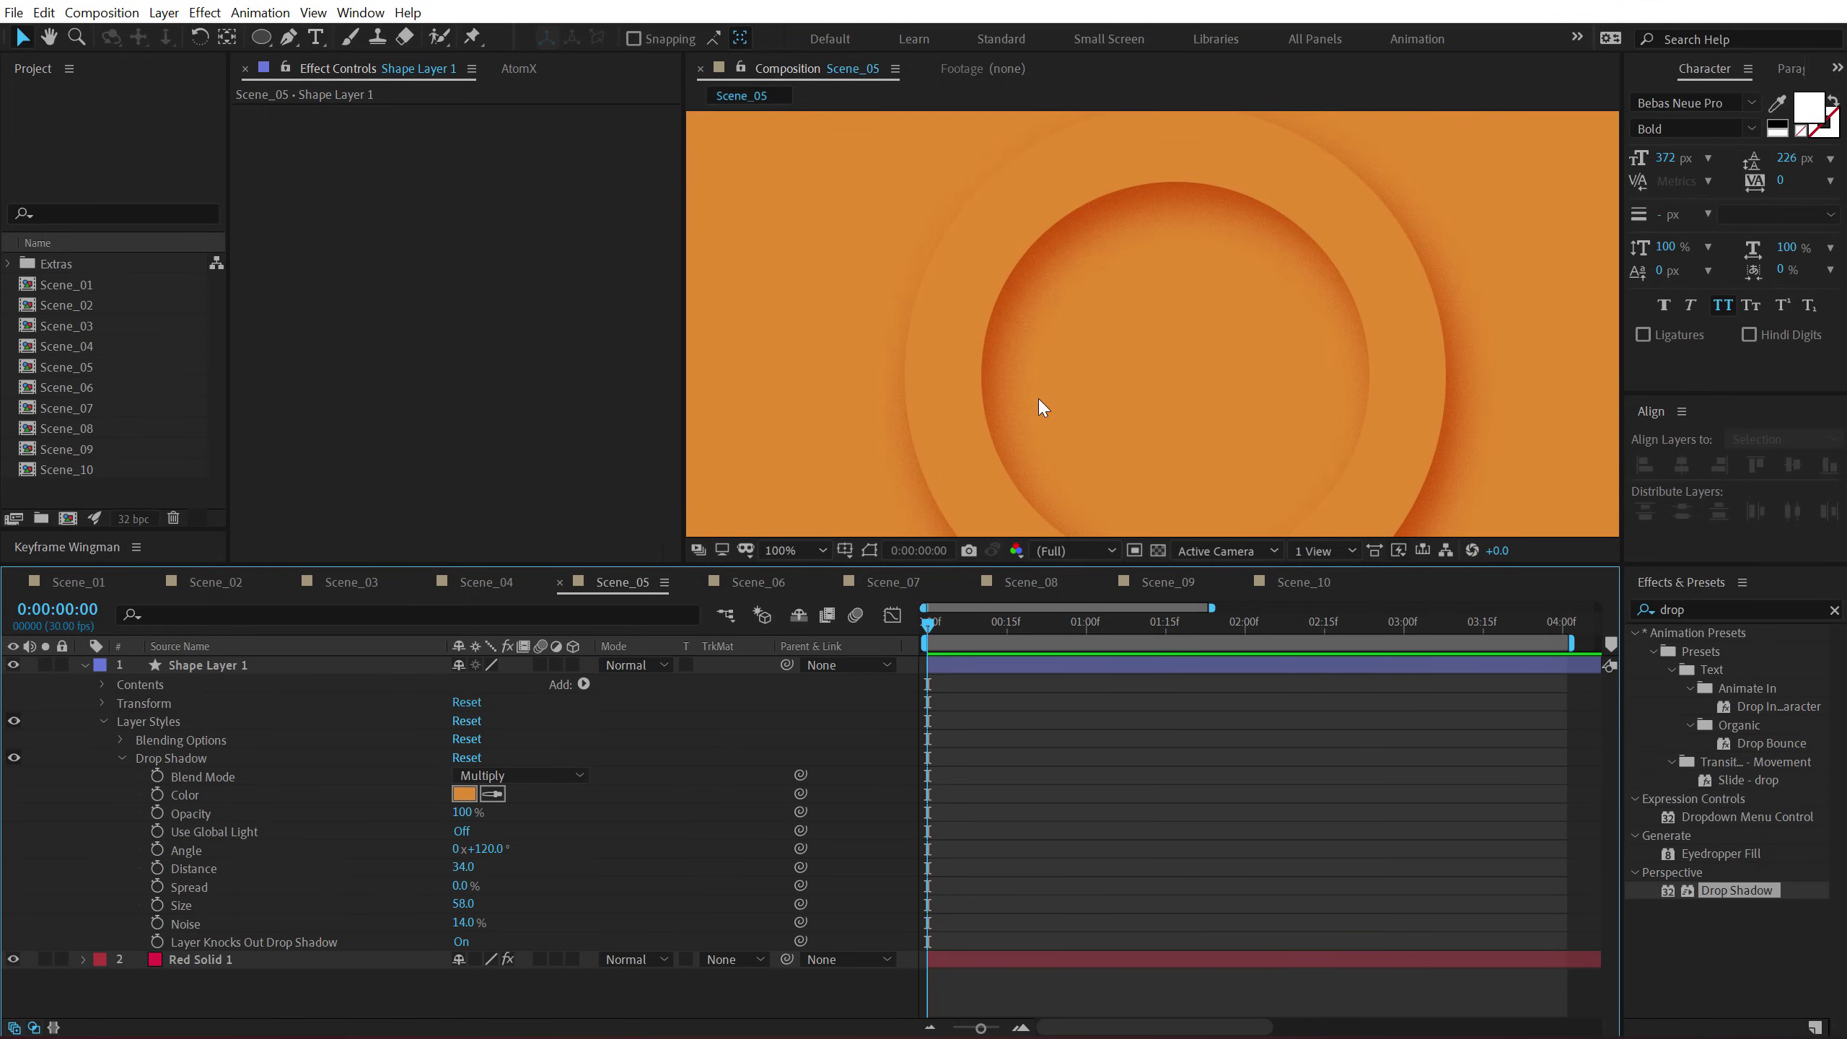
Set the Drop Shadow layer style's Noise to 5%.
drag(1039, 399, 1002, 289)
scroll(1215, 329, up, 1)
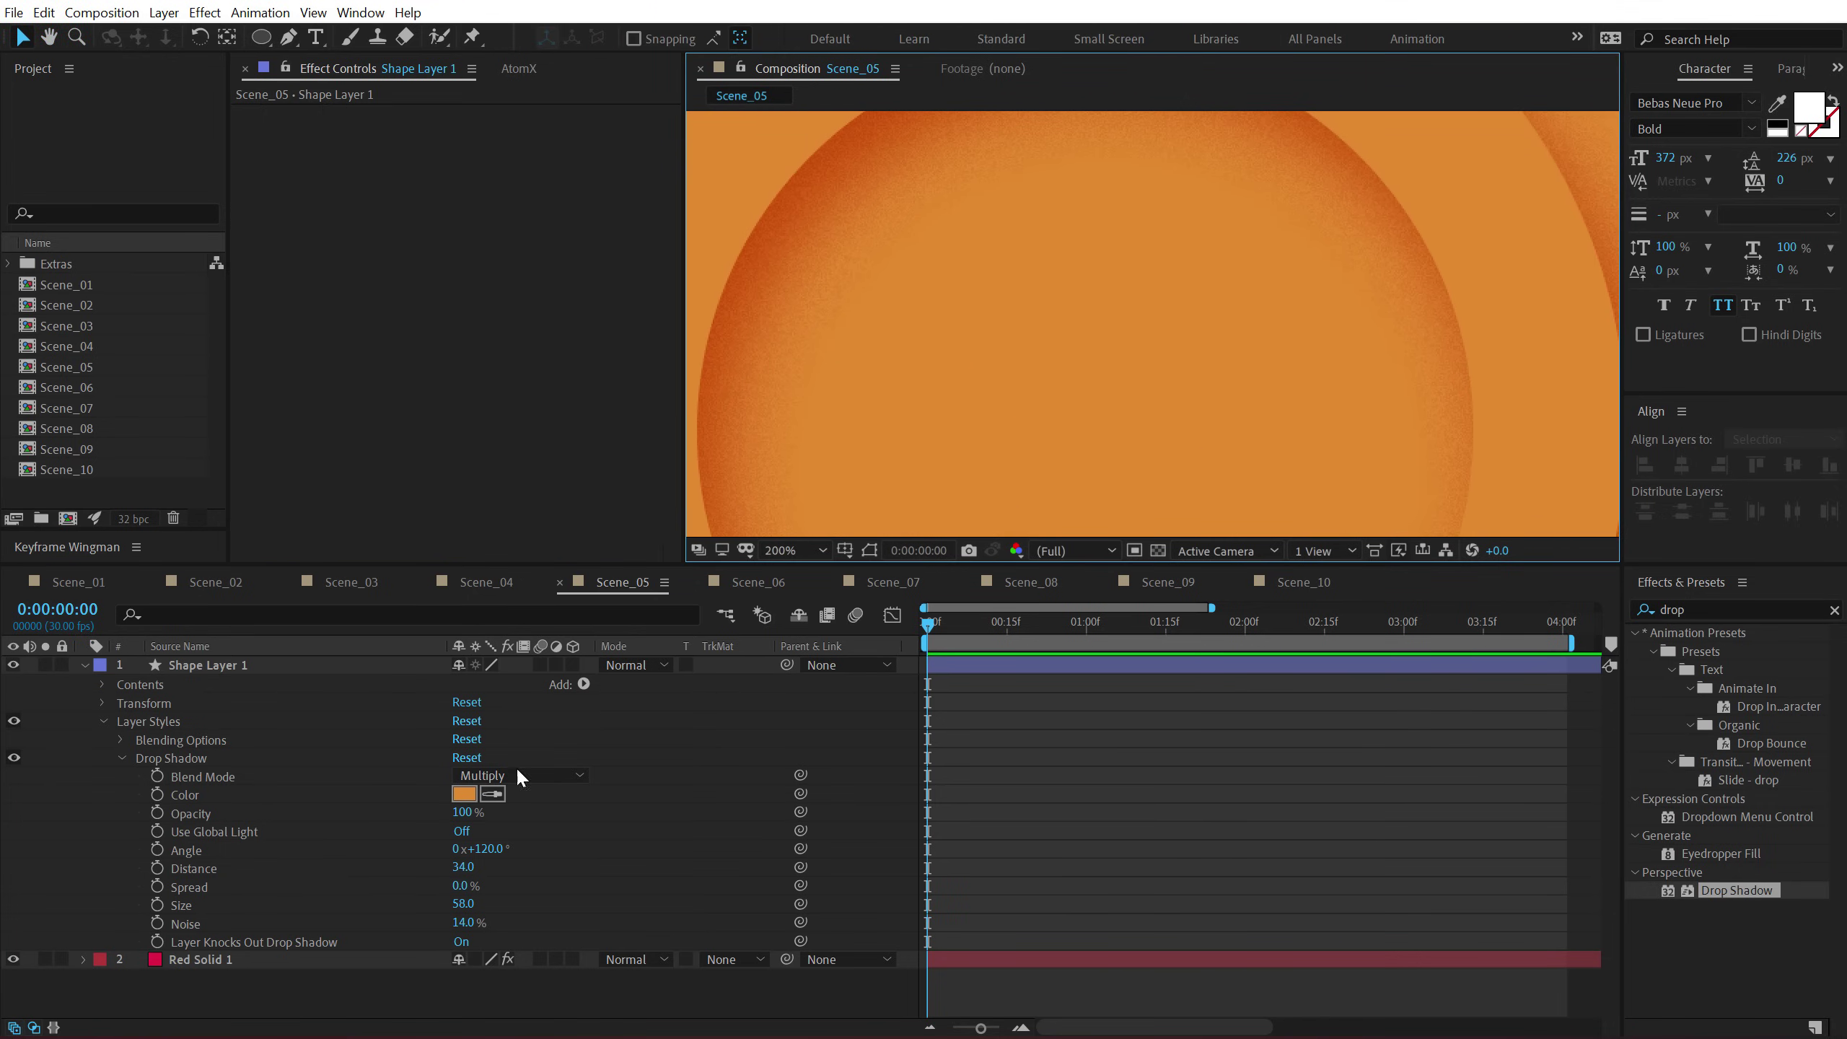
click(461, 920)
click(462, 920)
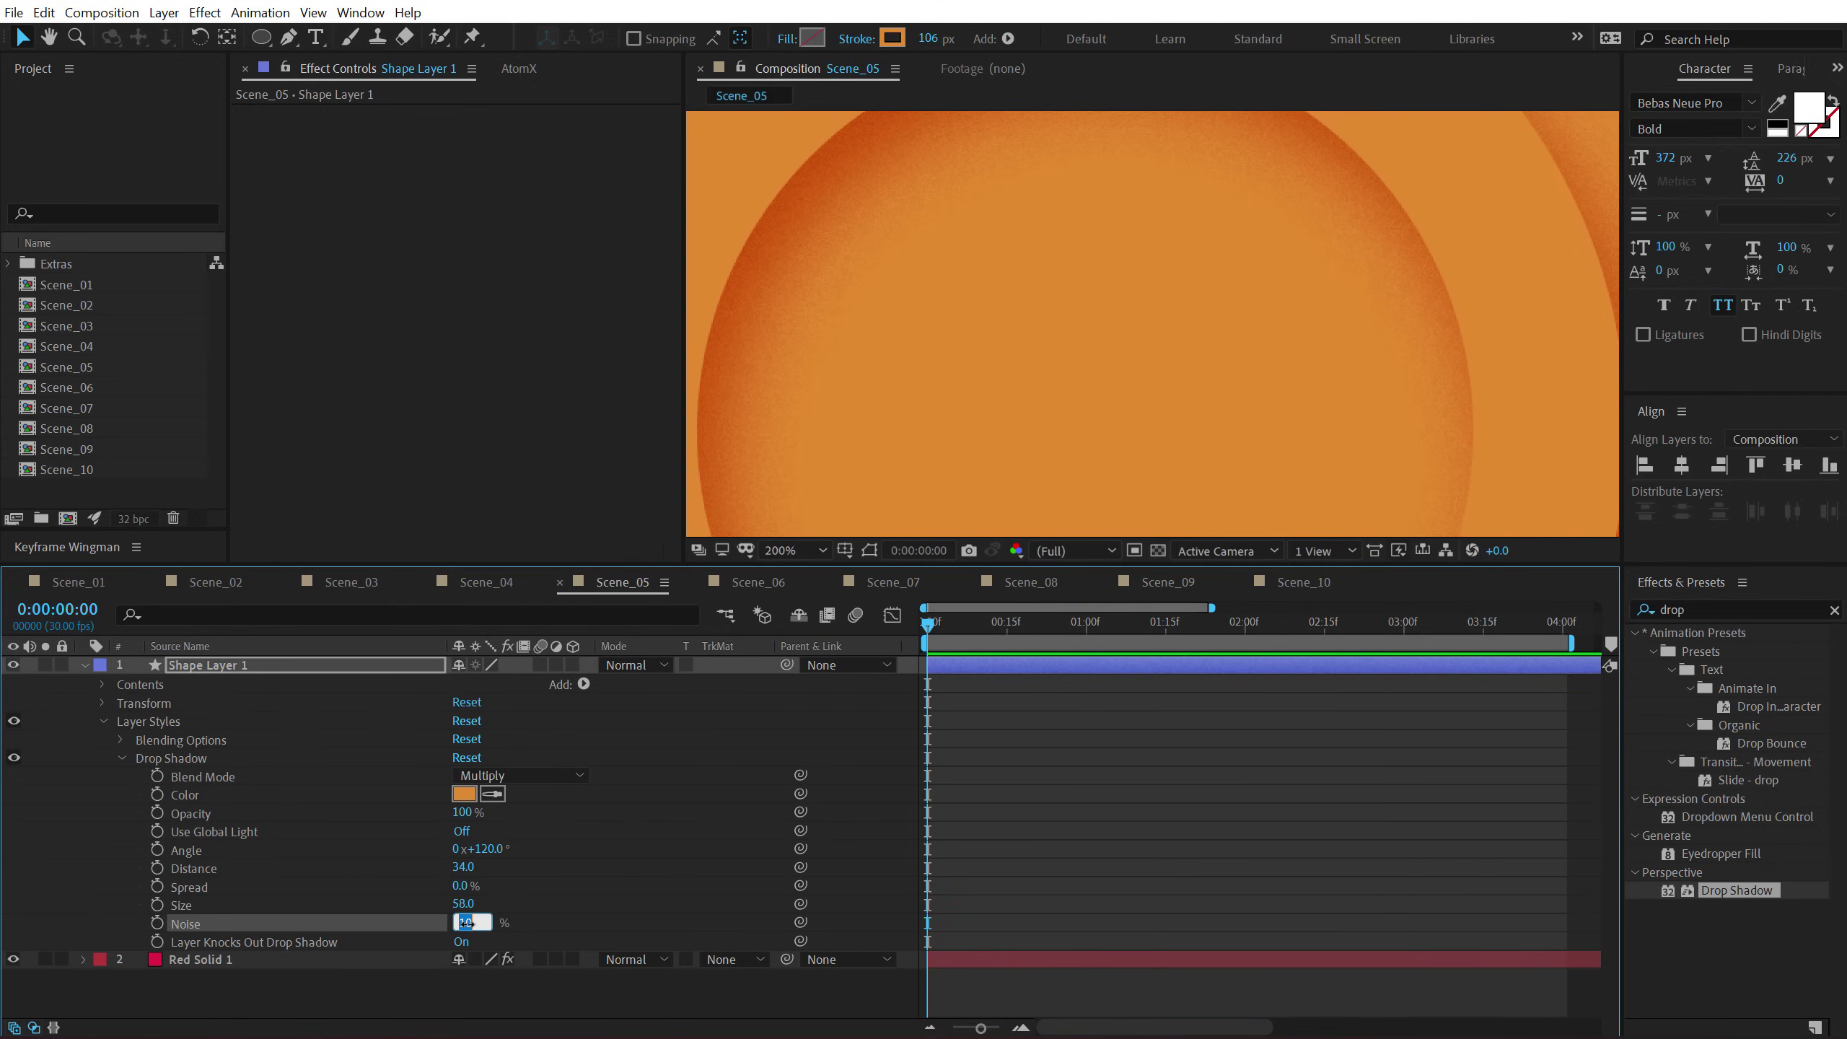
text(5)
key(Return)
click(1218, 873)
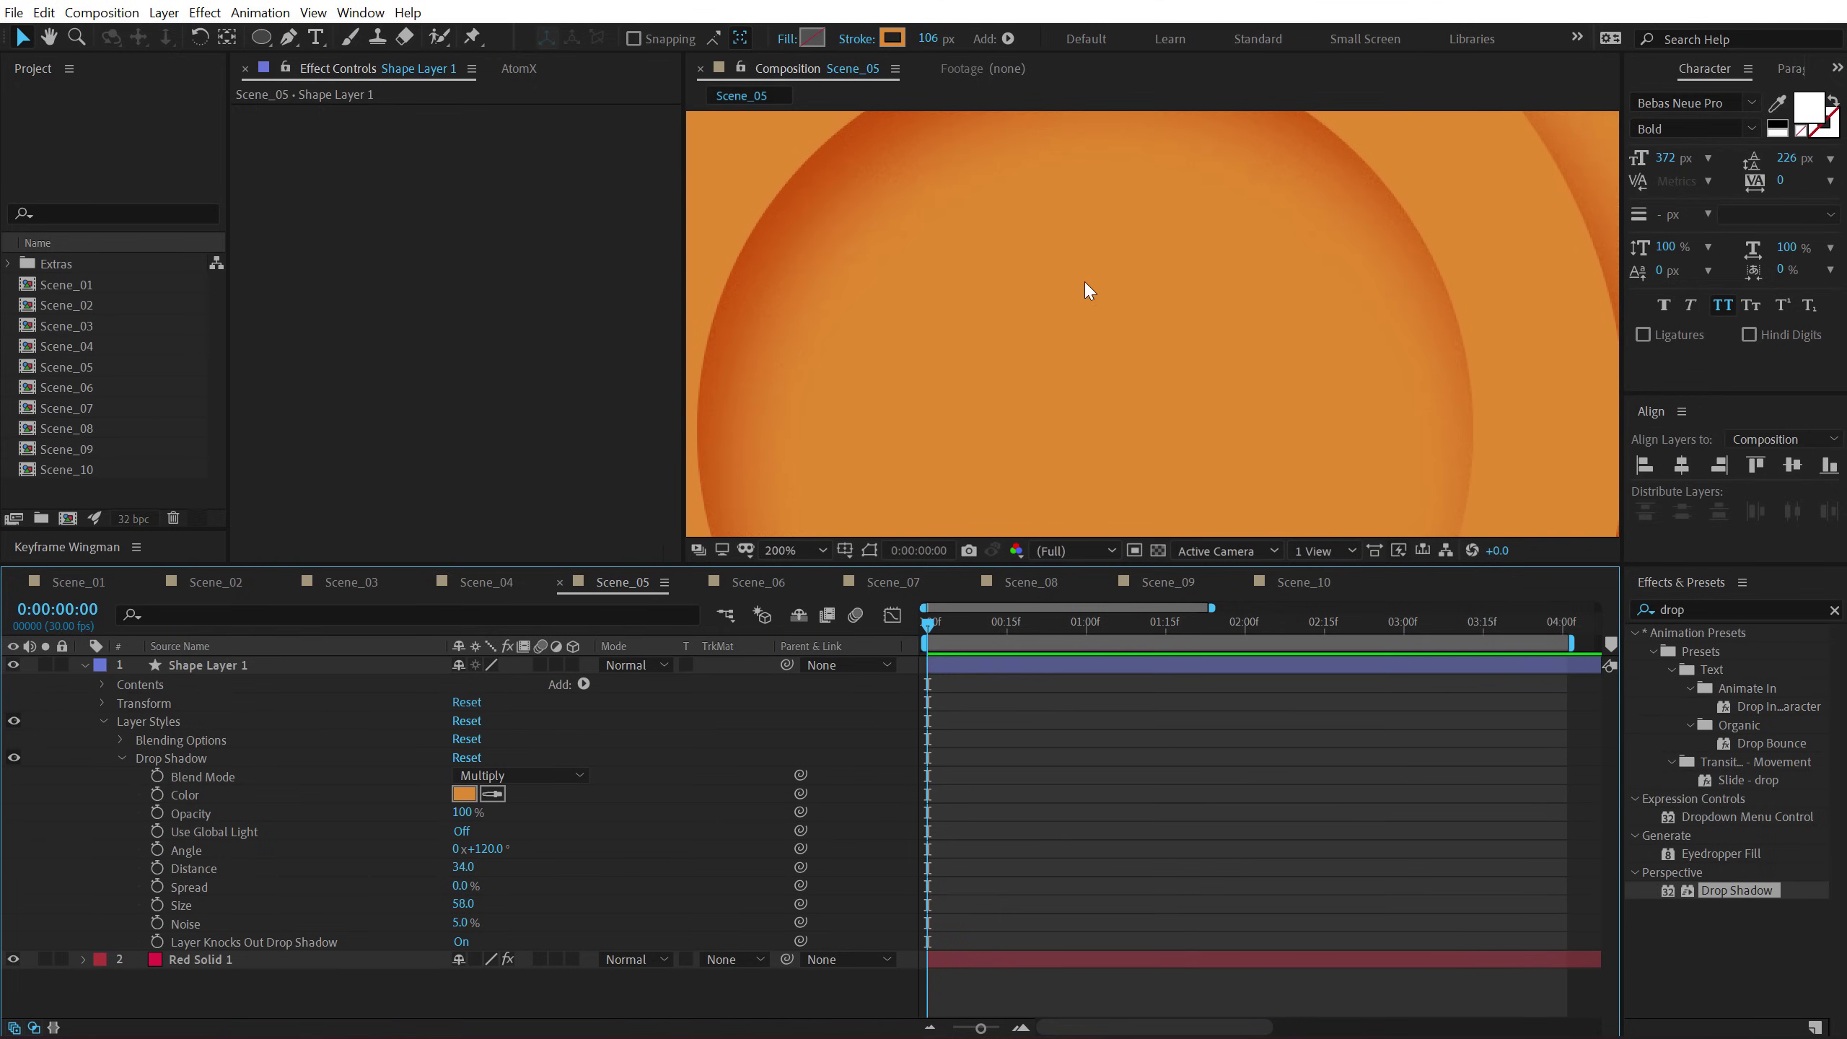
Increase the Drop Shadow layer style's Distance to 55 with the whole composition in view.
key(comma)
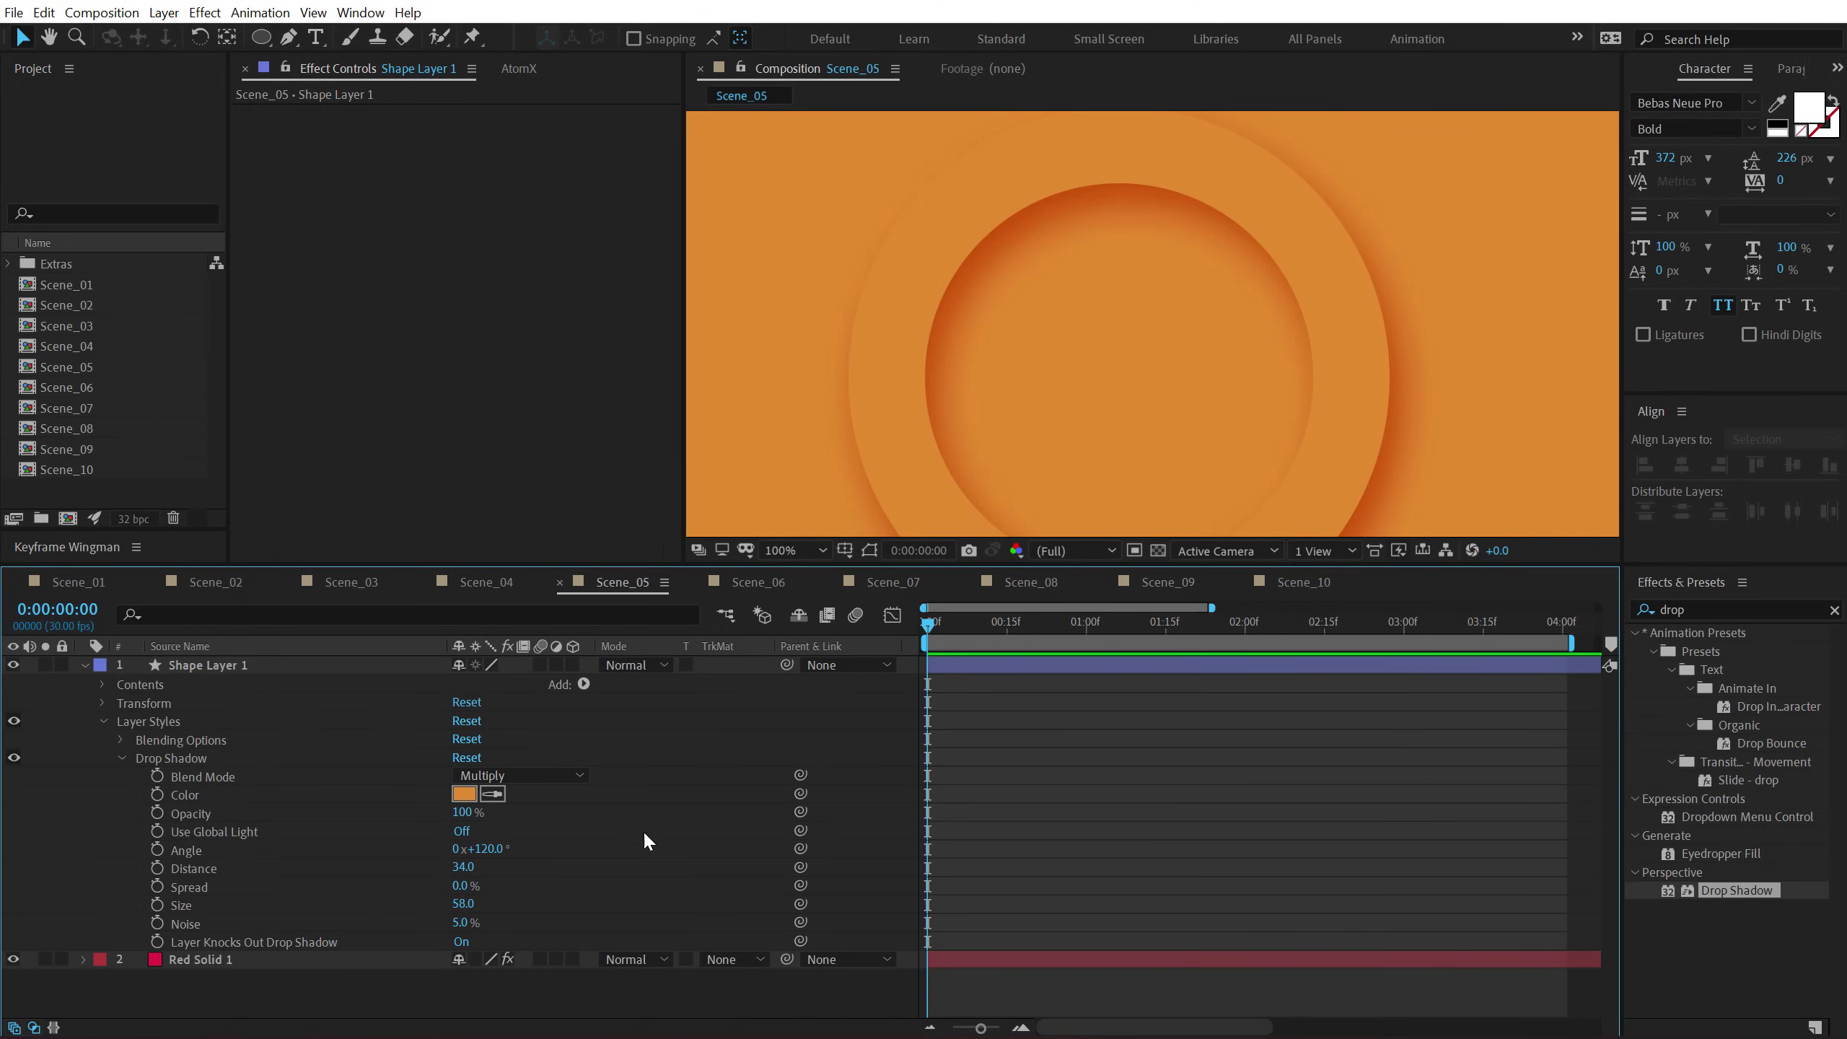
drag(1037, 369, 1050, 282)
key(comma)
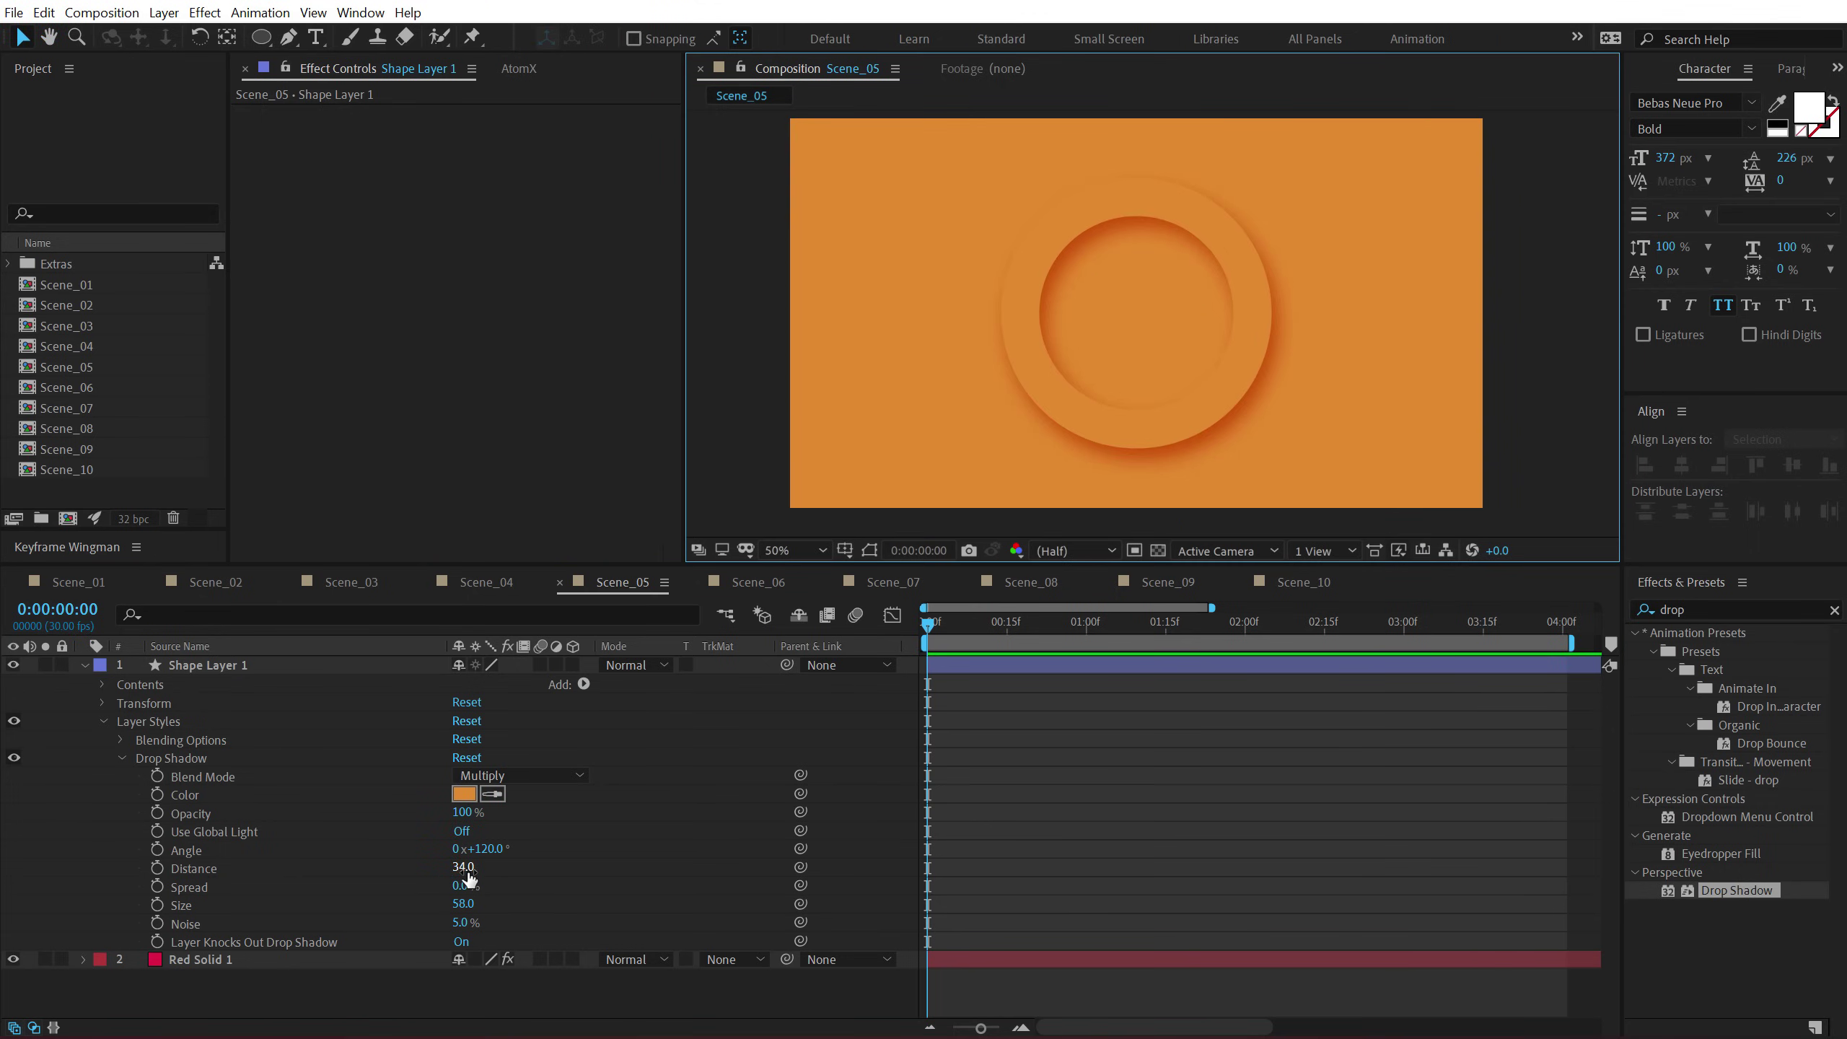
mouse_move(466, 870)
mouse_down()
mouse_move(710, 853)
mouse_move(529, 831)
mouse_move(465, 850)
mouse_up()
click(1184, 826)
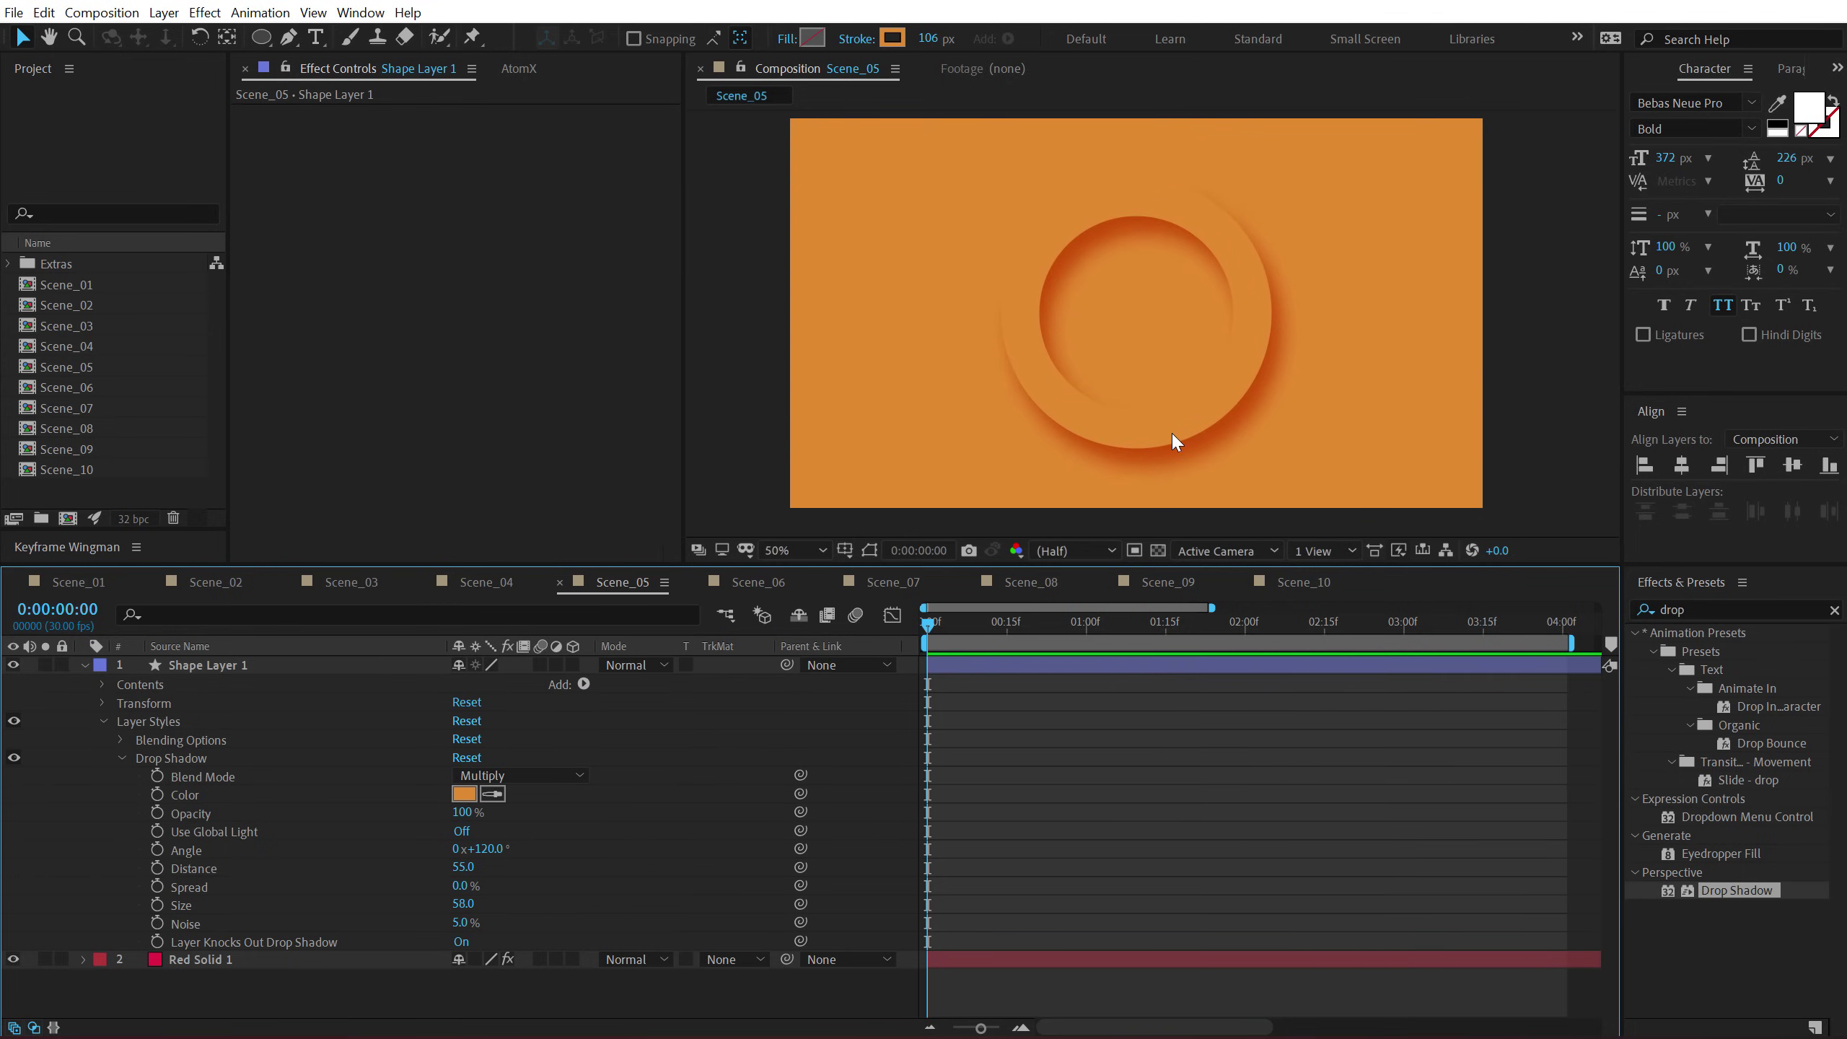
scroll(1172, 433, up, 2)
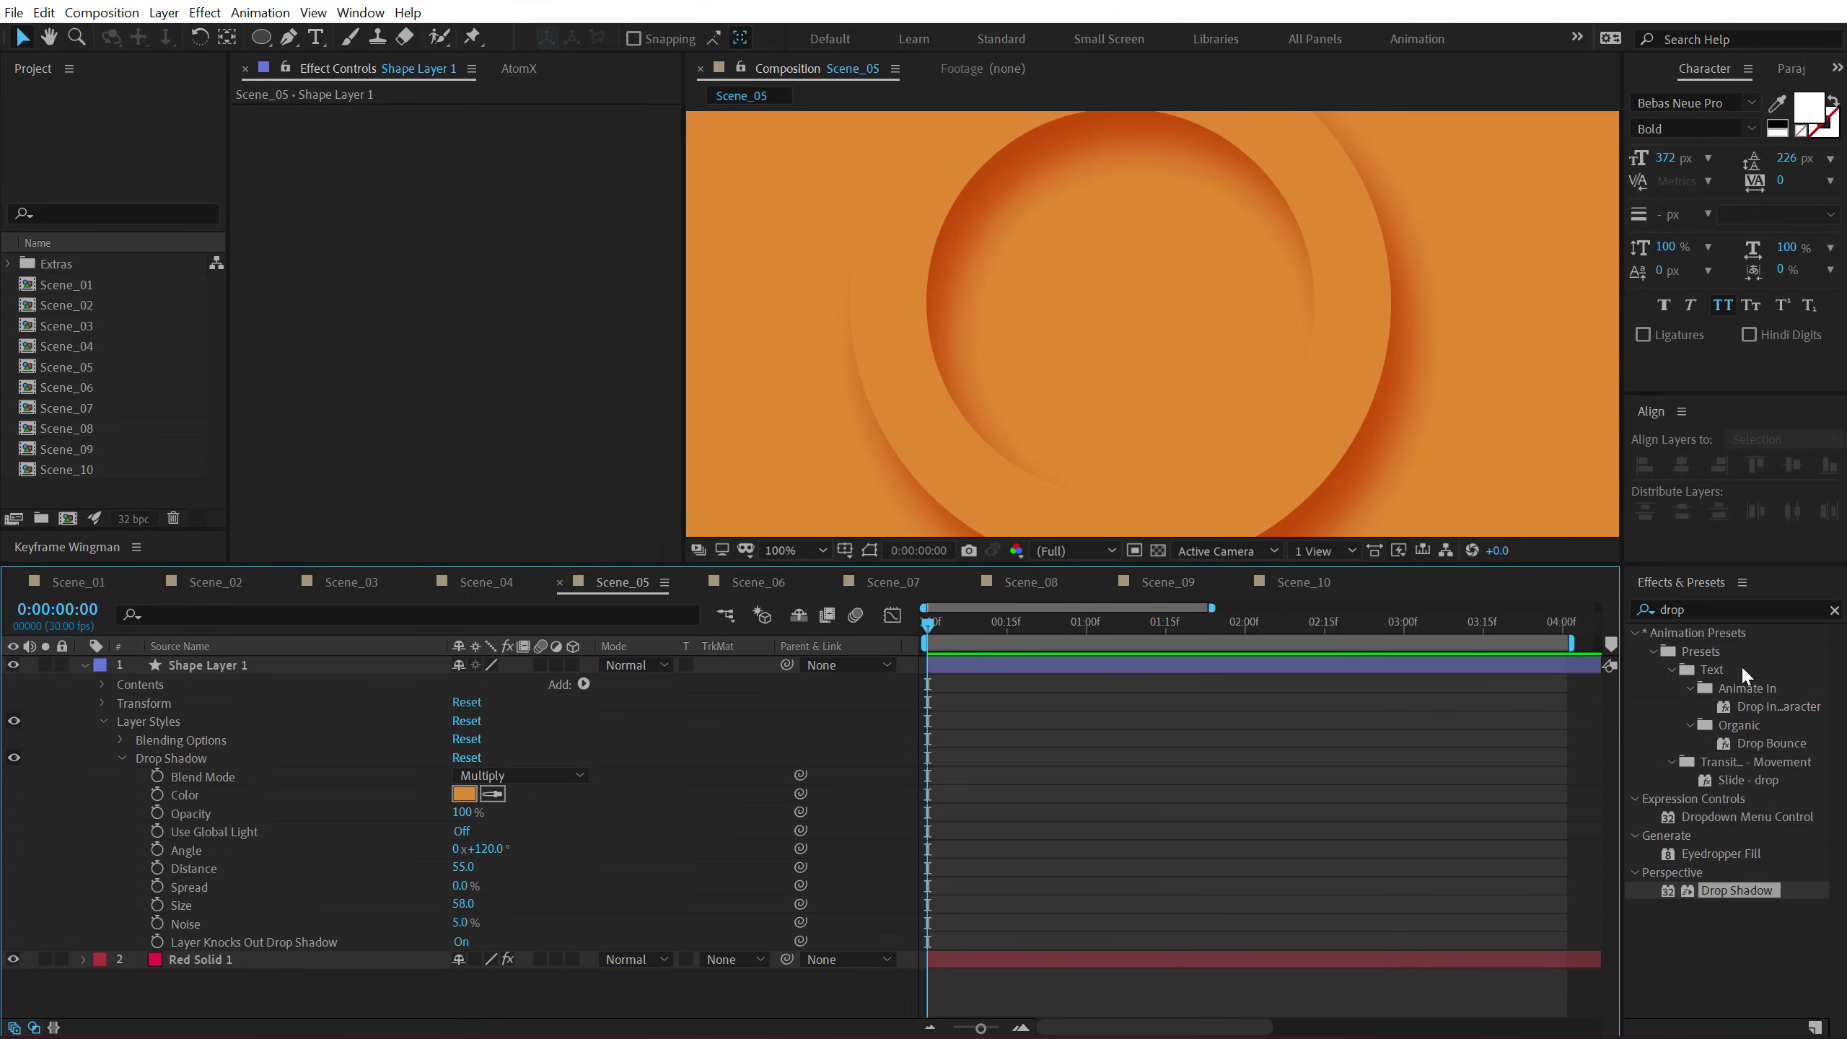
Clear the effects search, open Scene_06 and move the current time to 0:00:01:22 in the Video layer.
click(1834, 610)
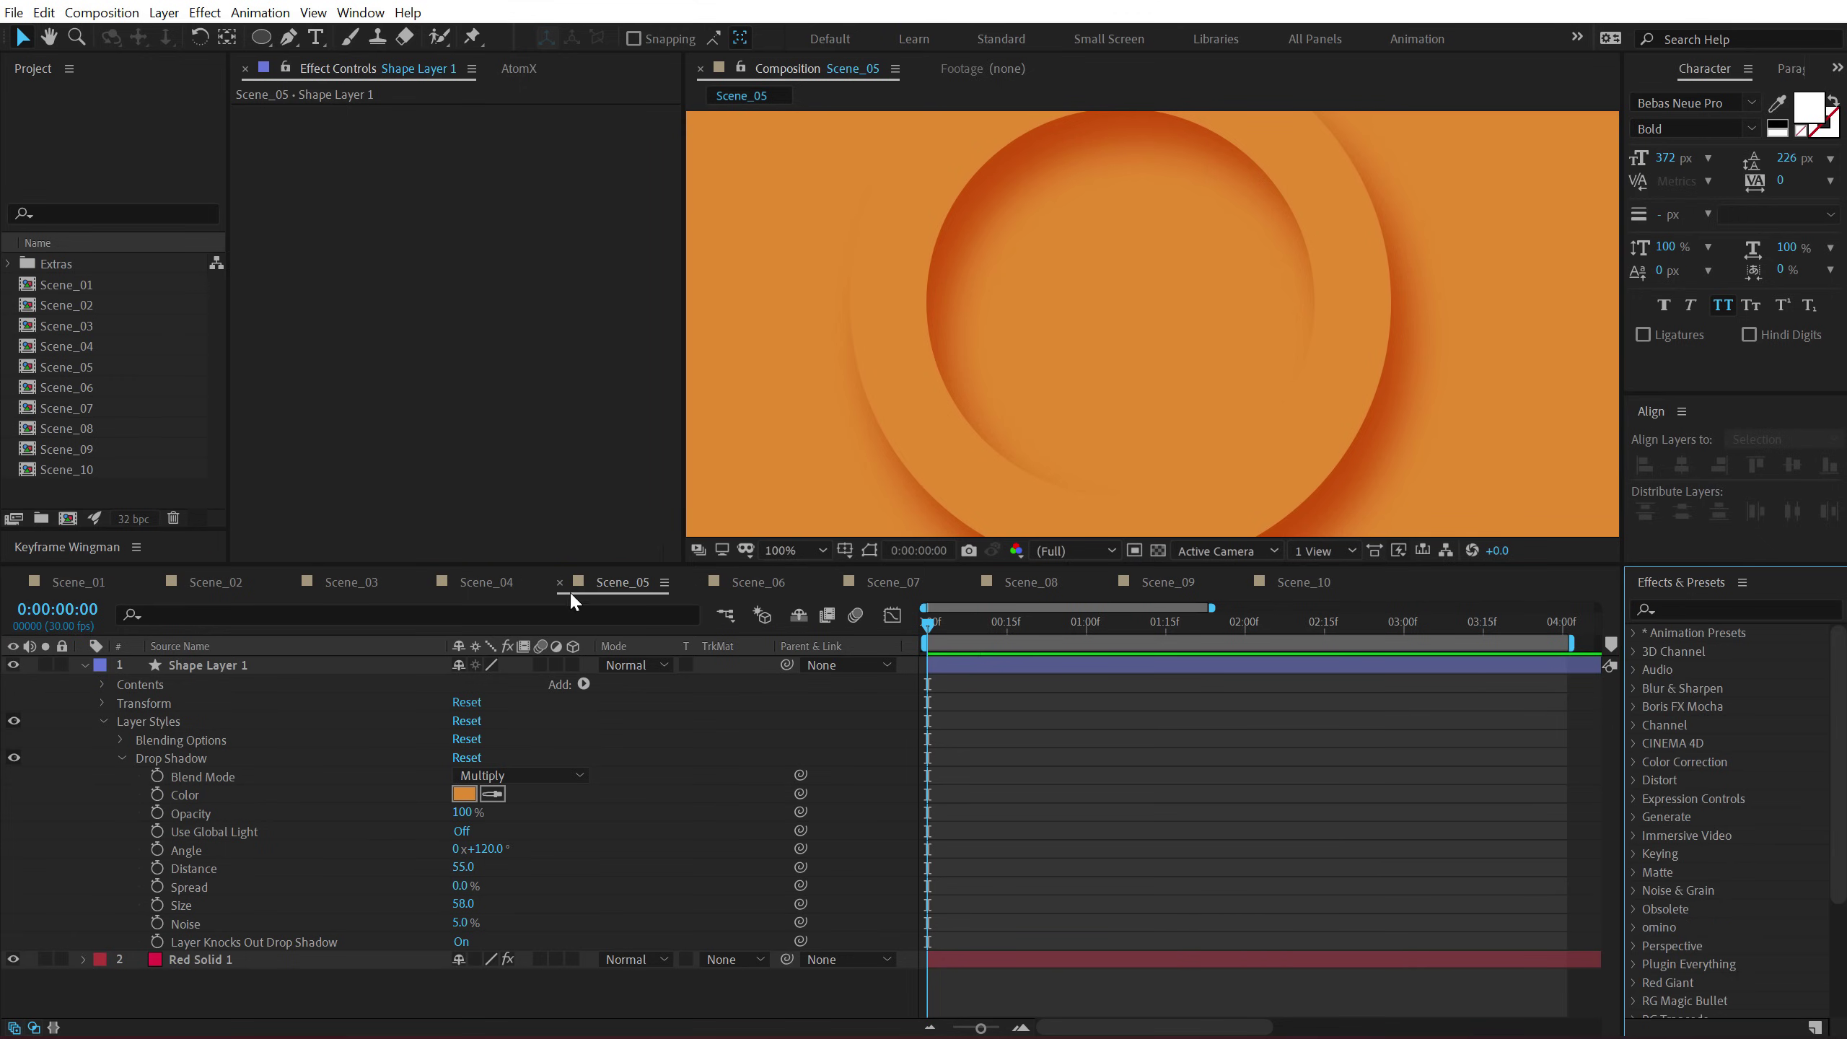
click(760, 580)
scroll(1065, 403, down, 2)
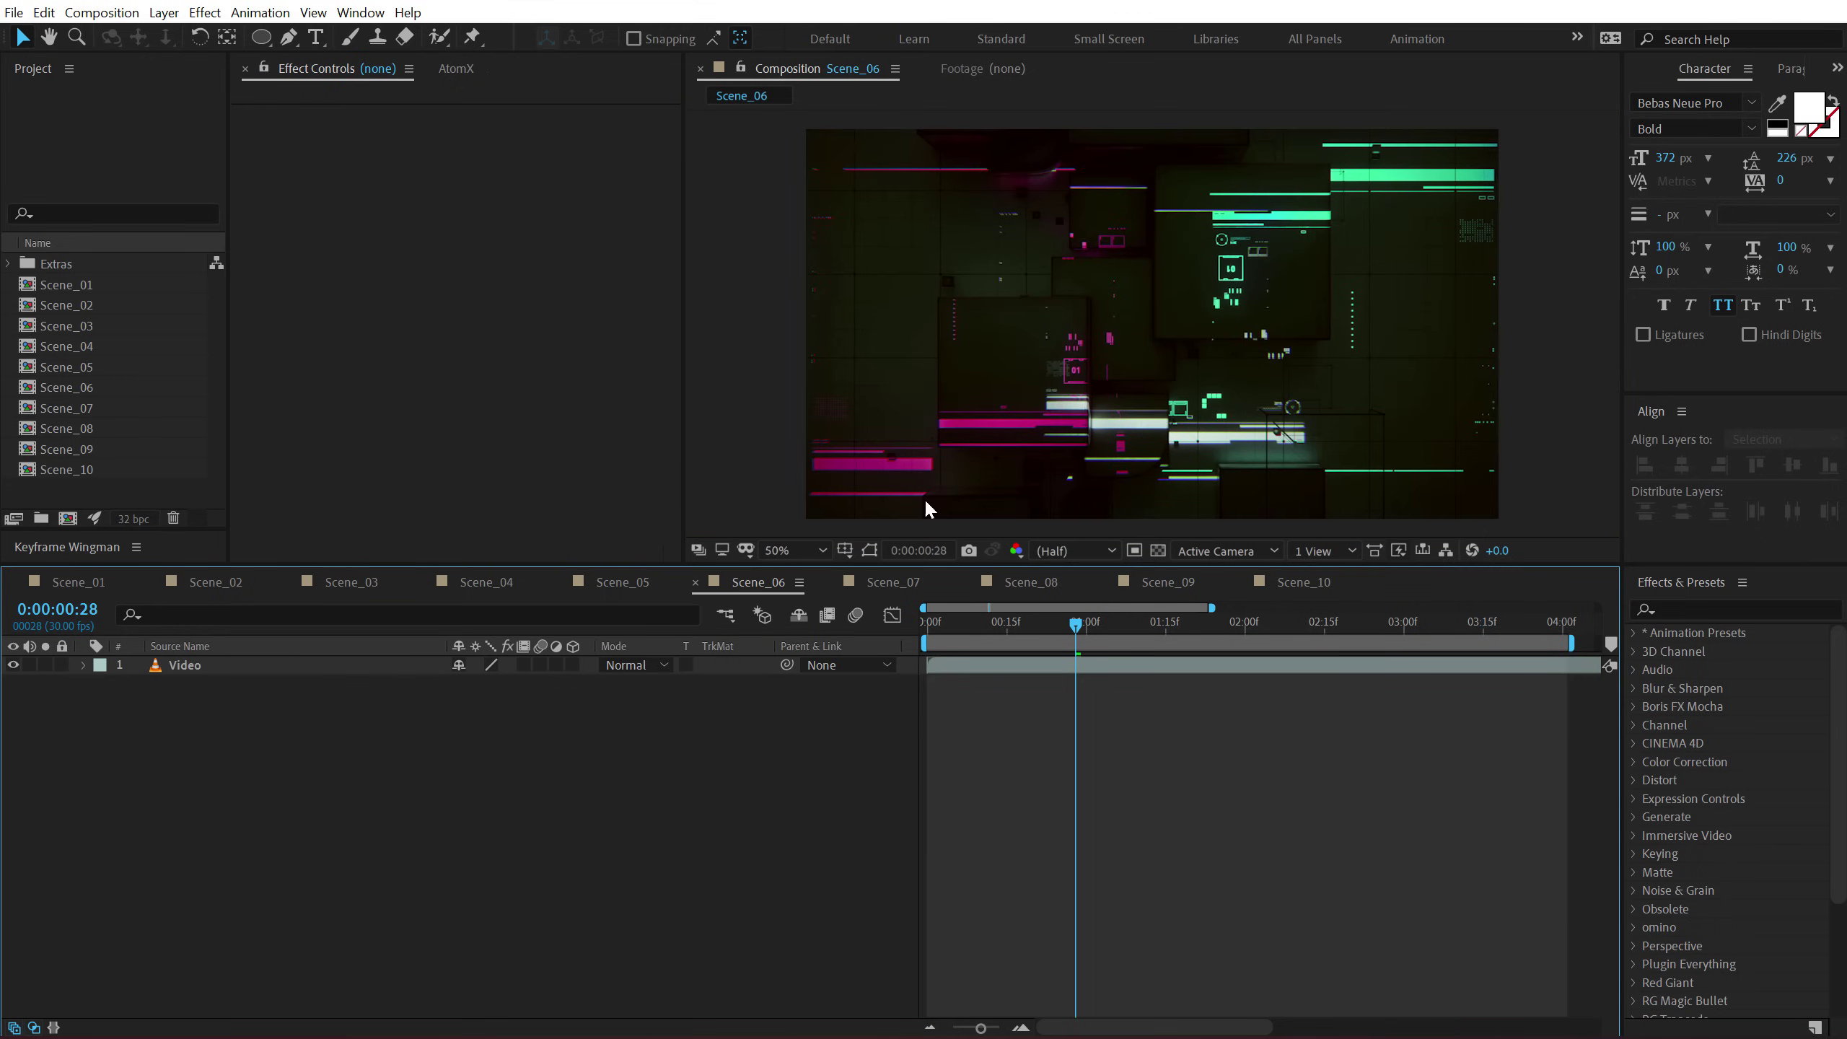
drag(933, 619, 1205, 623)
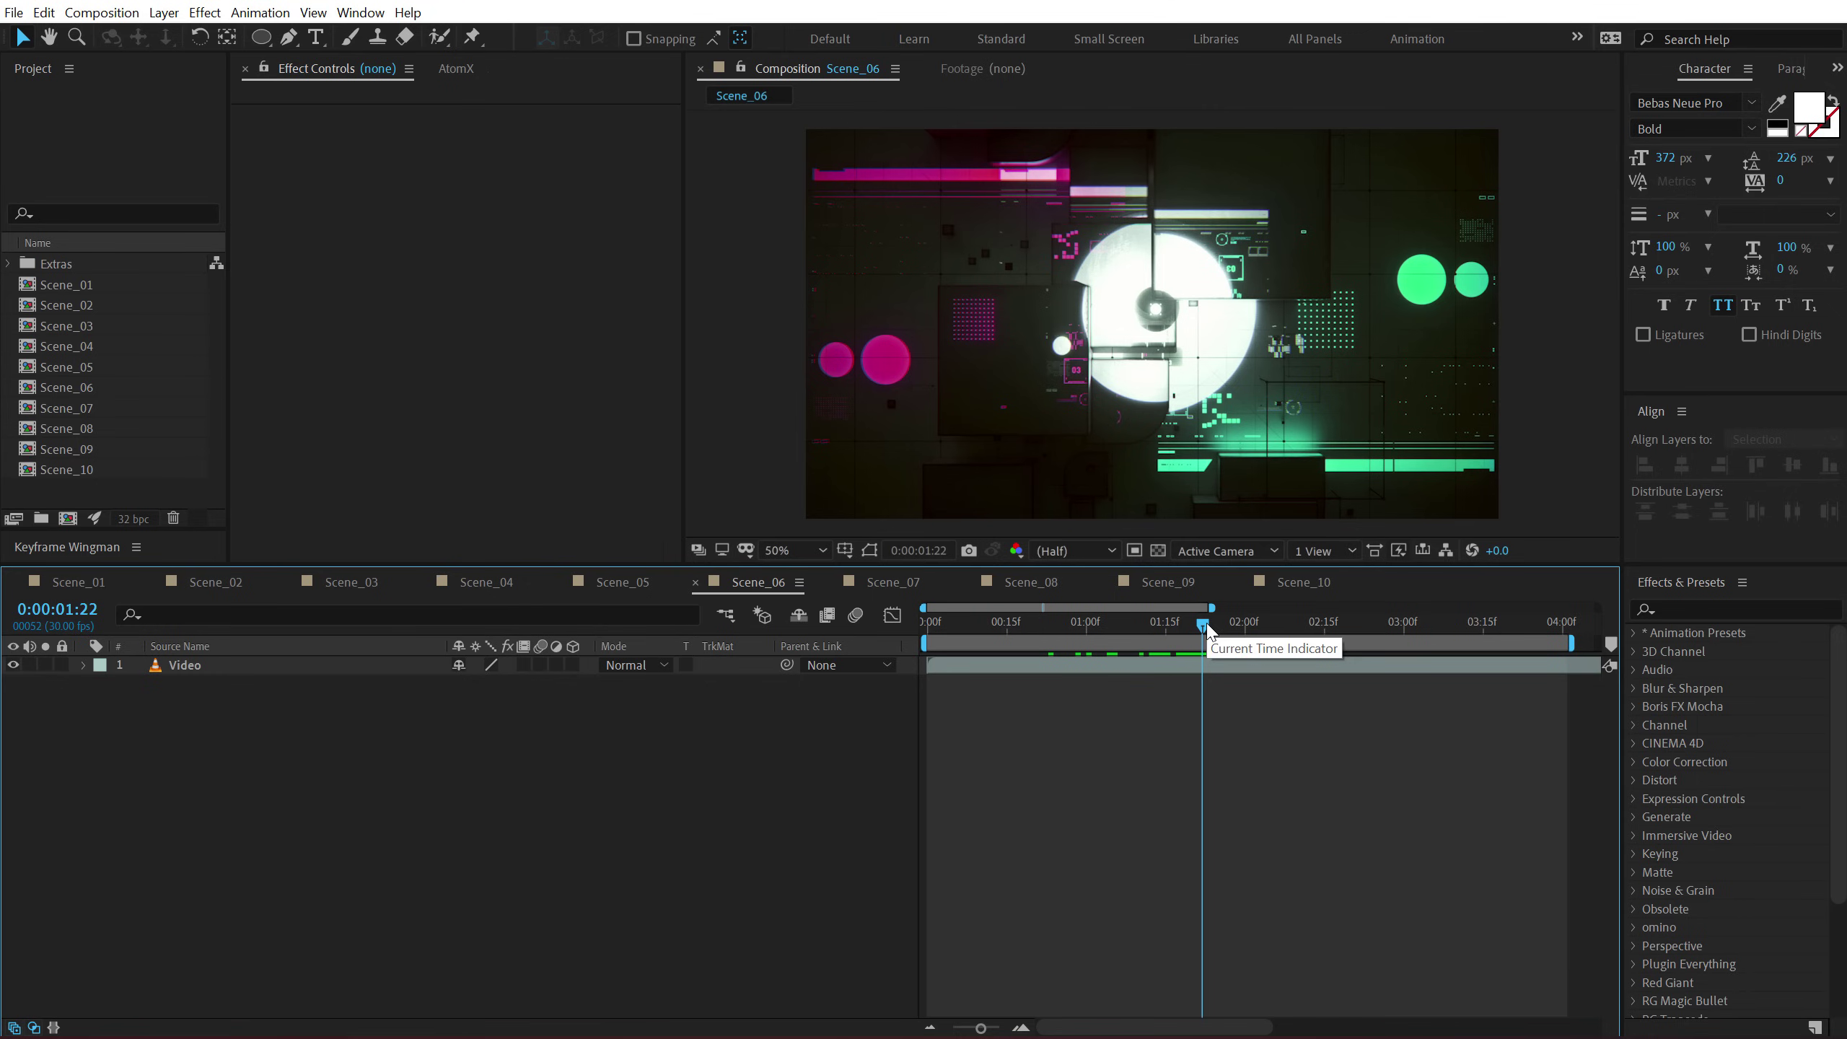
Apply the Optics Compensation effect to the Video layer in Scene_06.
click(186, 666)
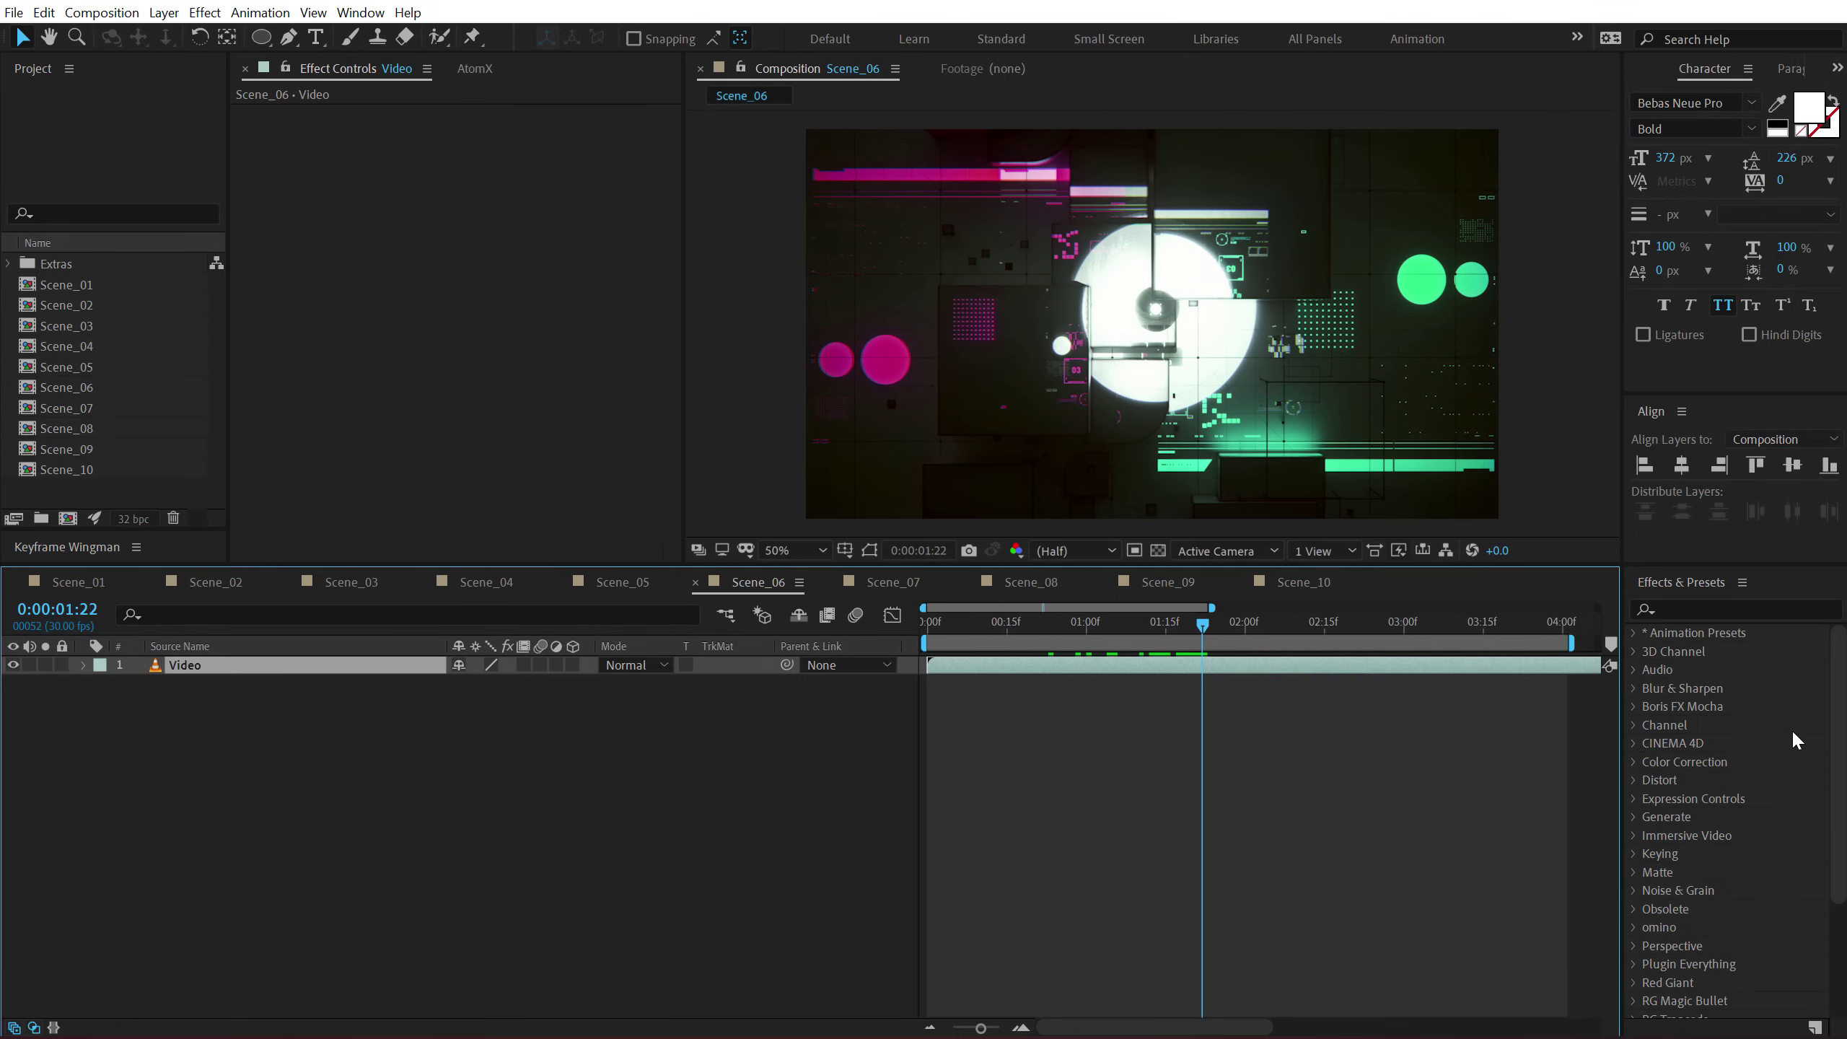
click(1697, 611)
text(optic)
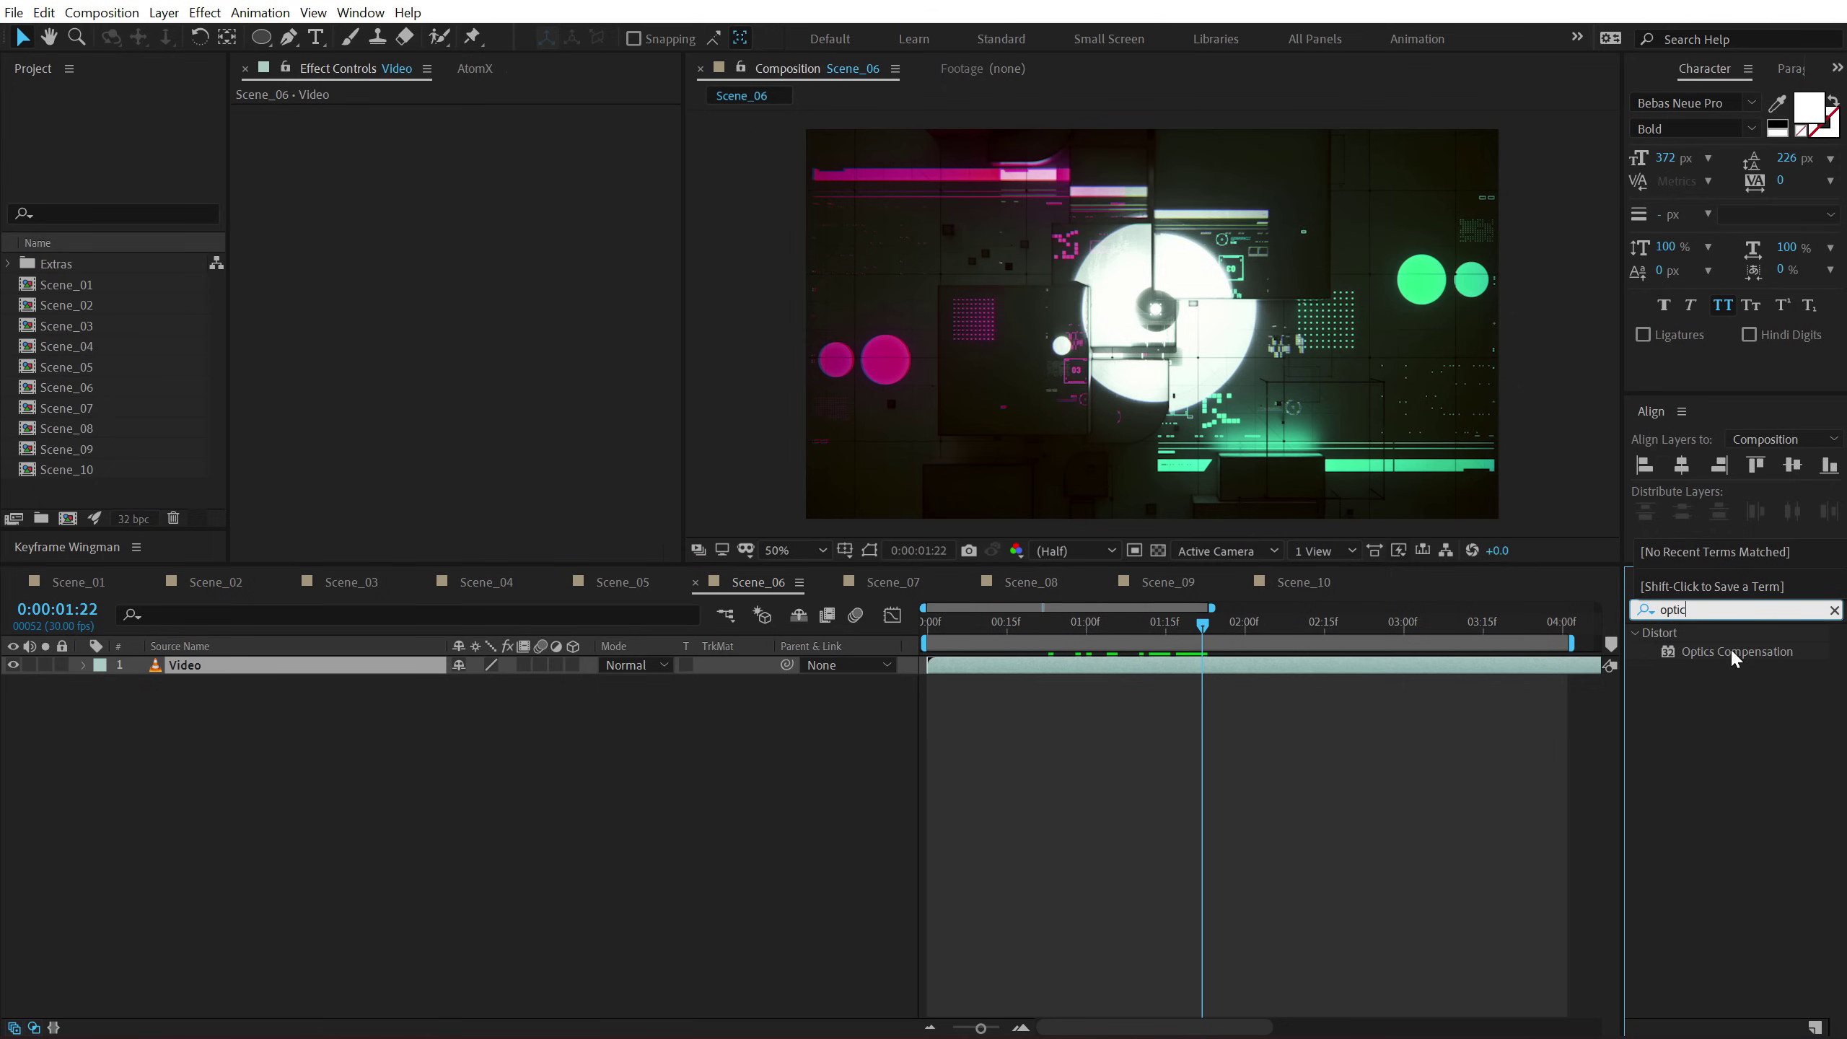
double_click(1730, 650)
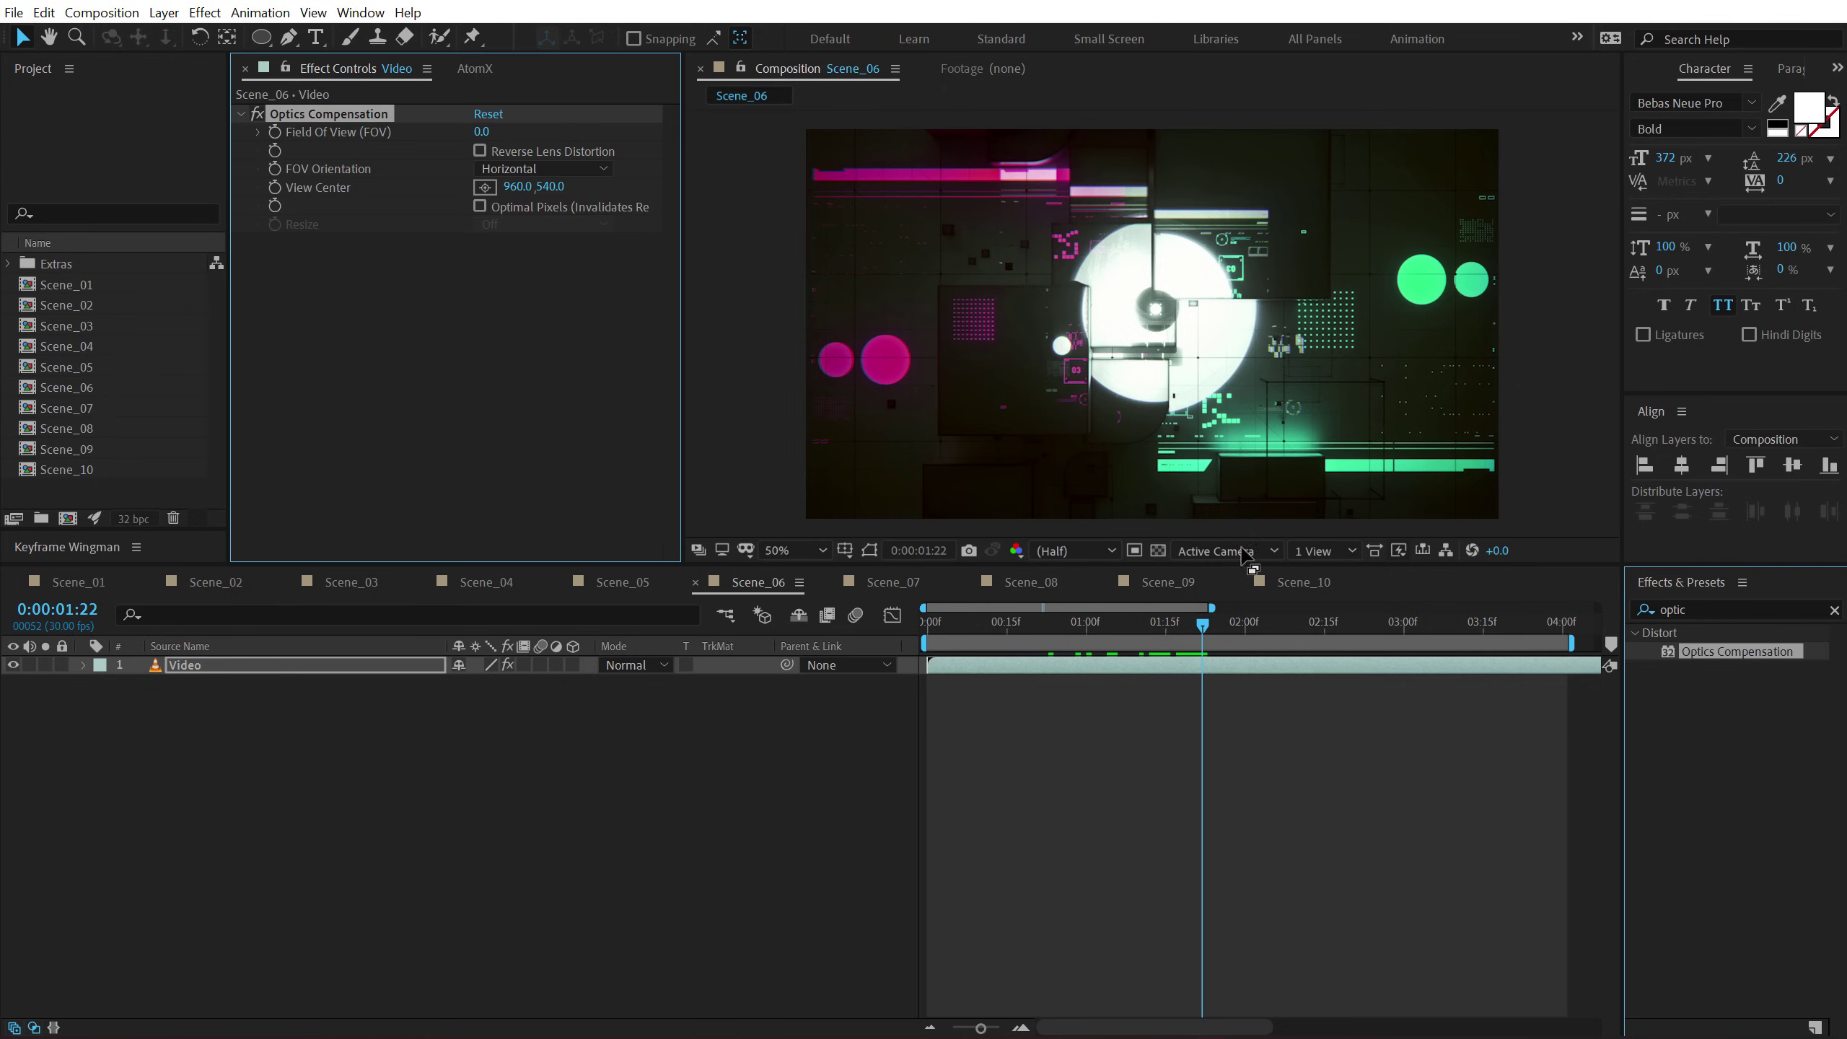
Turn on Reverse Lens Distortion and raise the Field of View through 93.6 to 118.6 while previewing the footage.
click(478, 150)
drag(481, 132, 1542, 144)
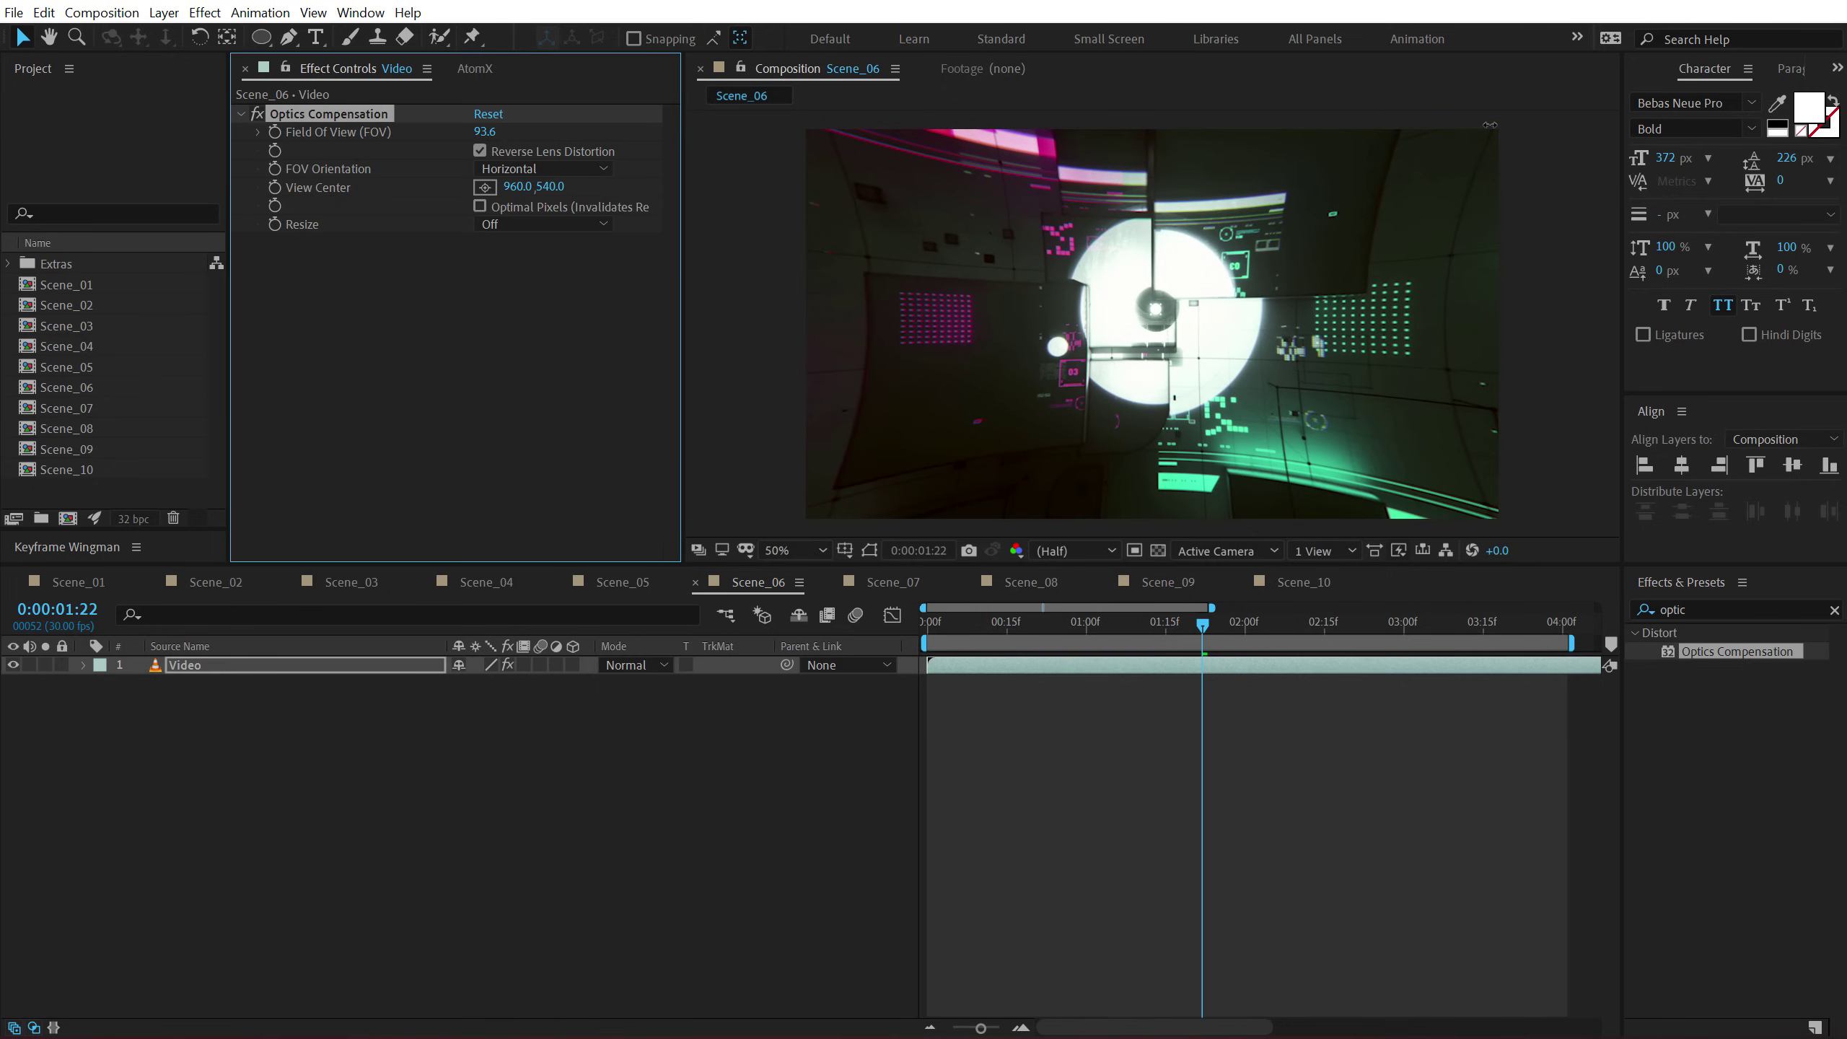
click(938, 619)
key(Home)
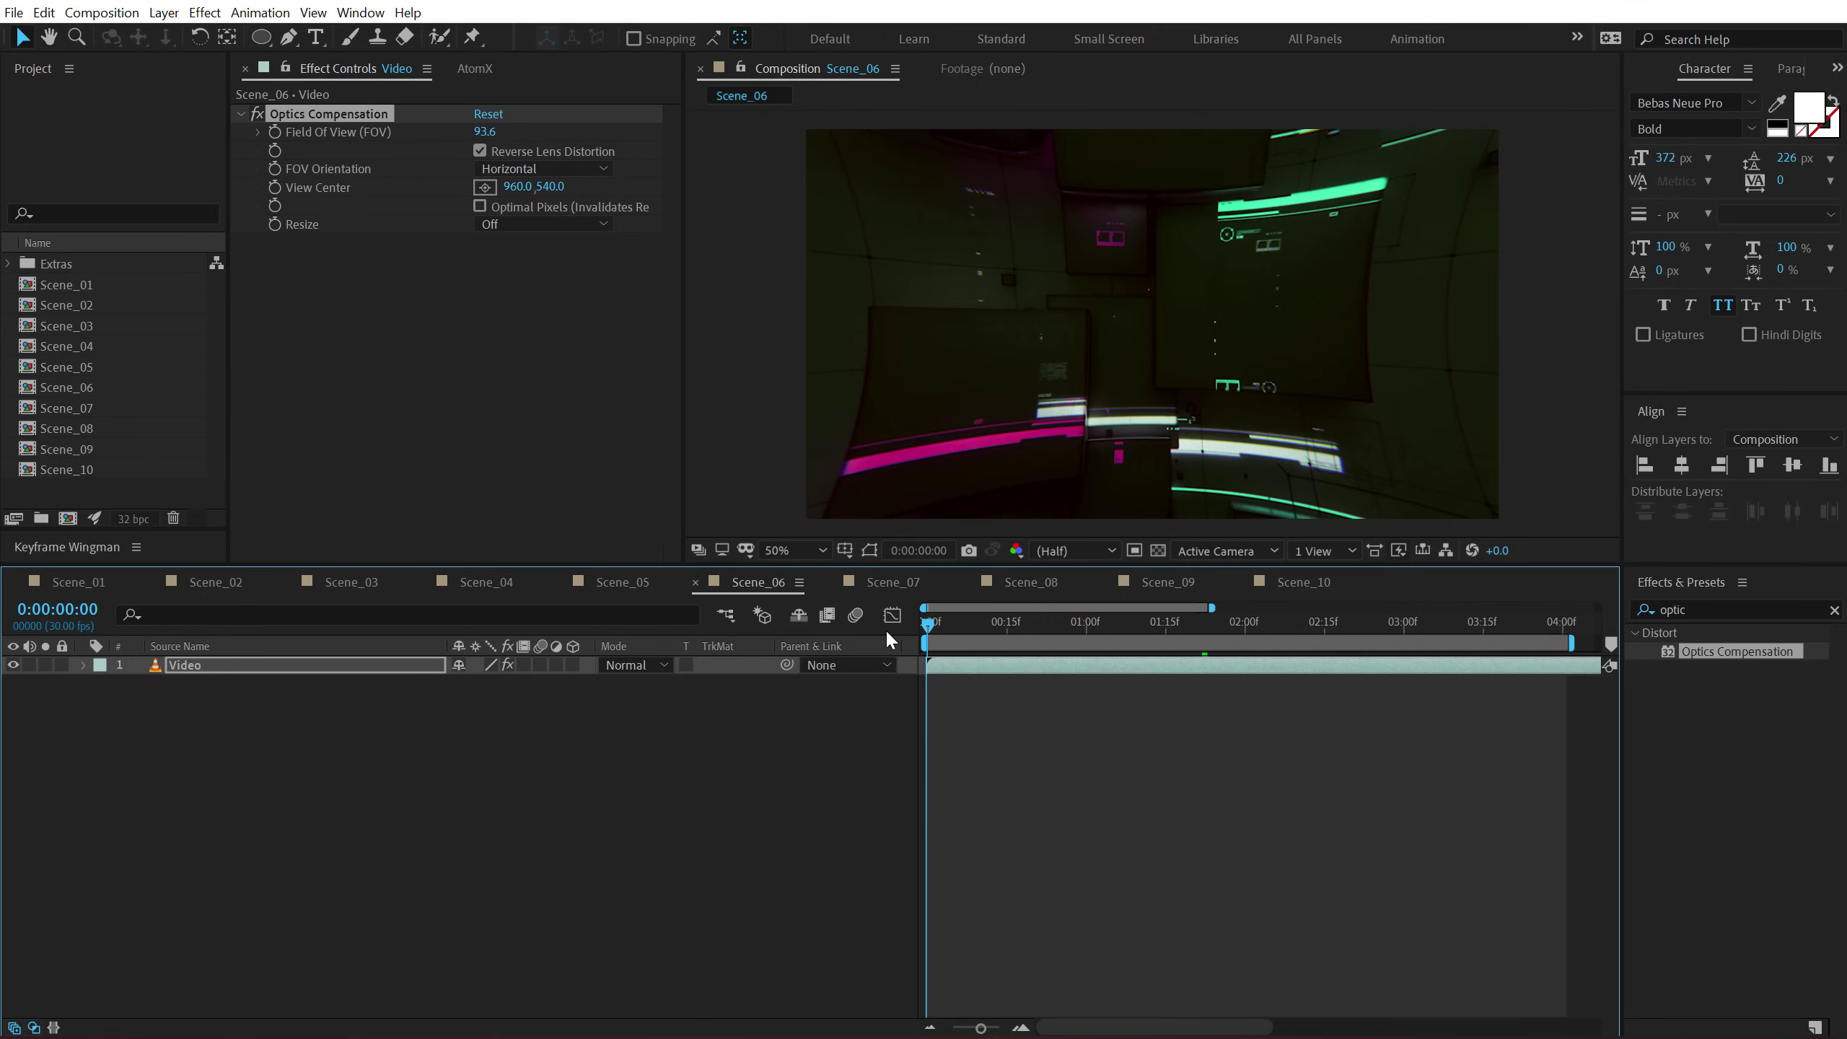
key(space)
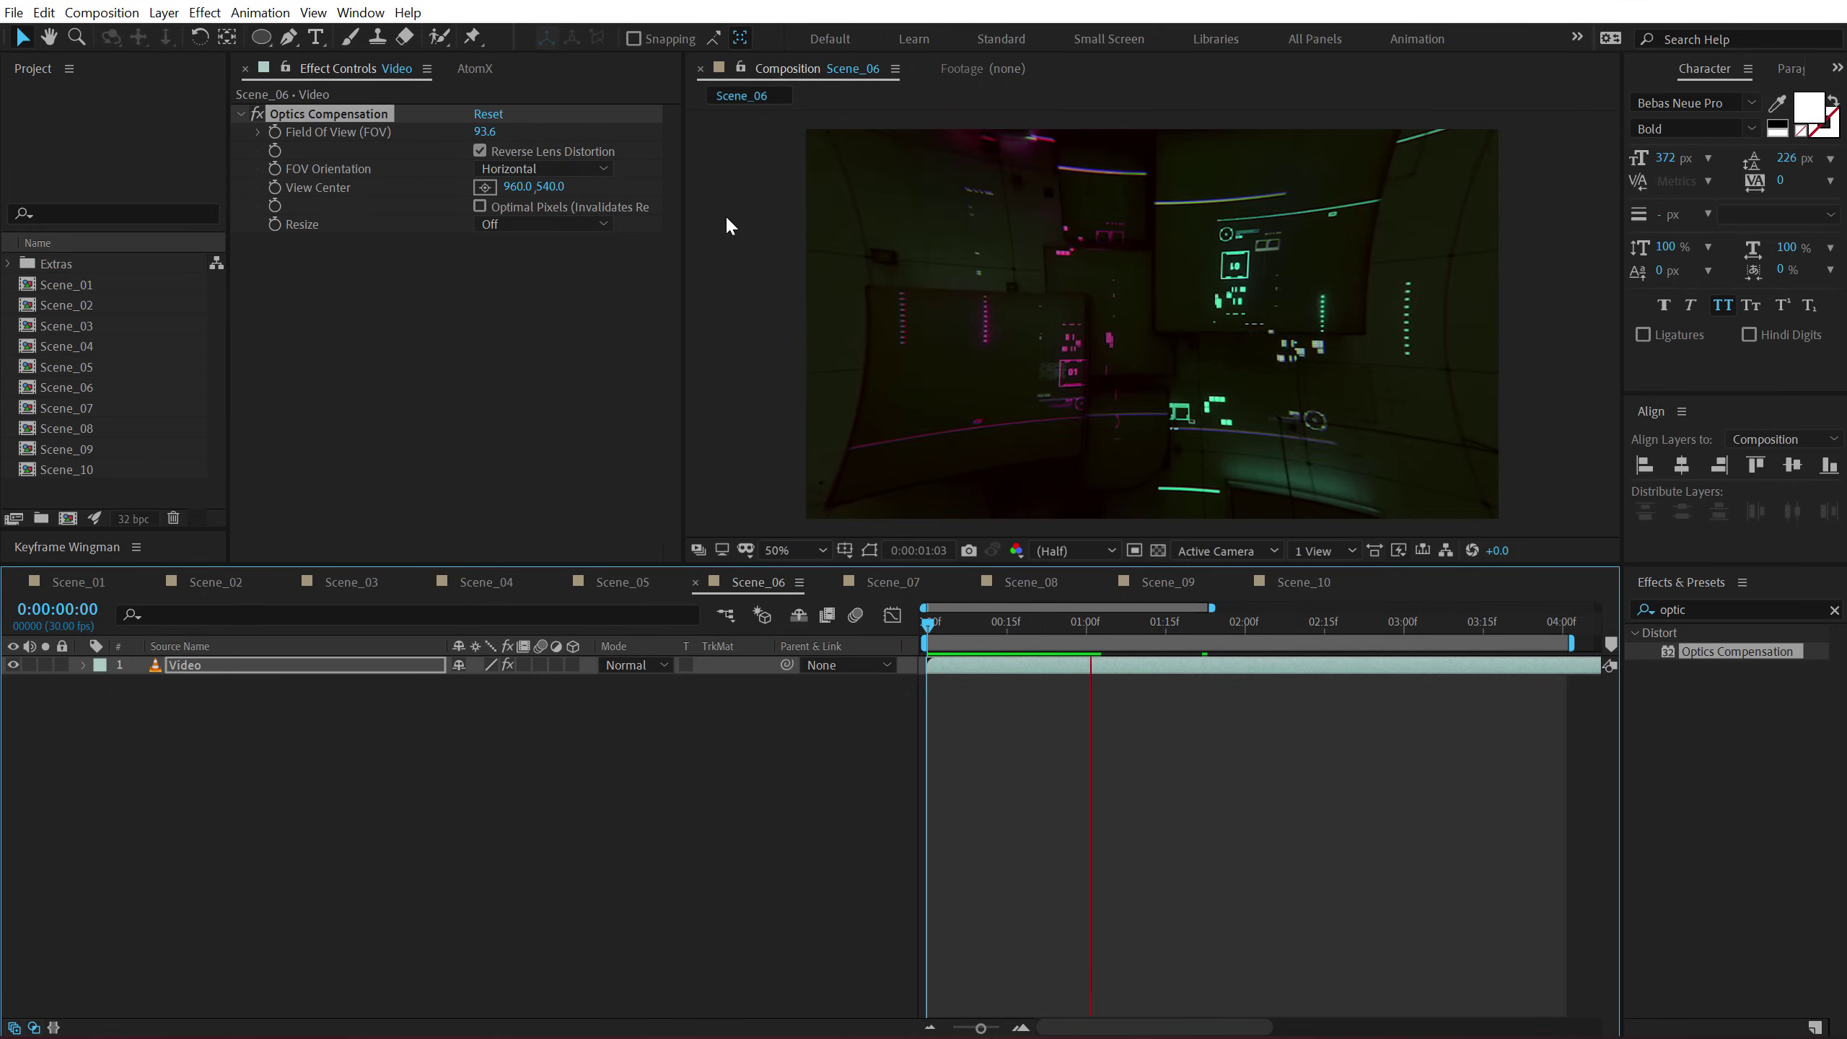
drag(484, 132, 901, 624)
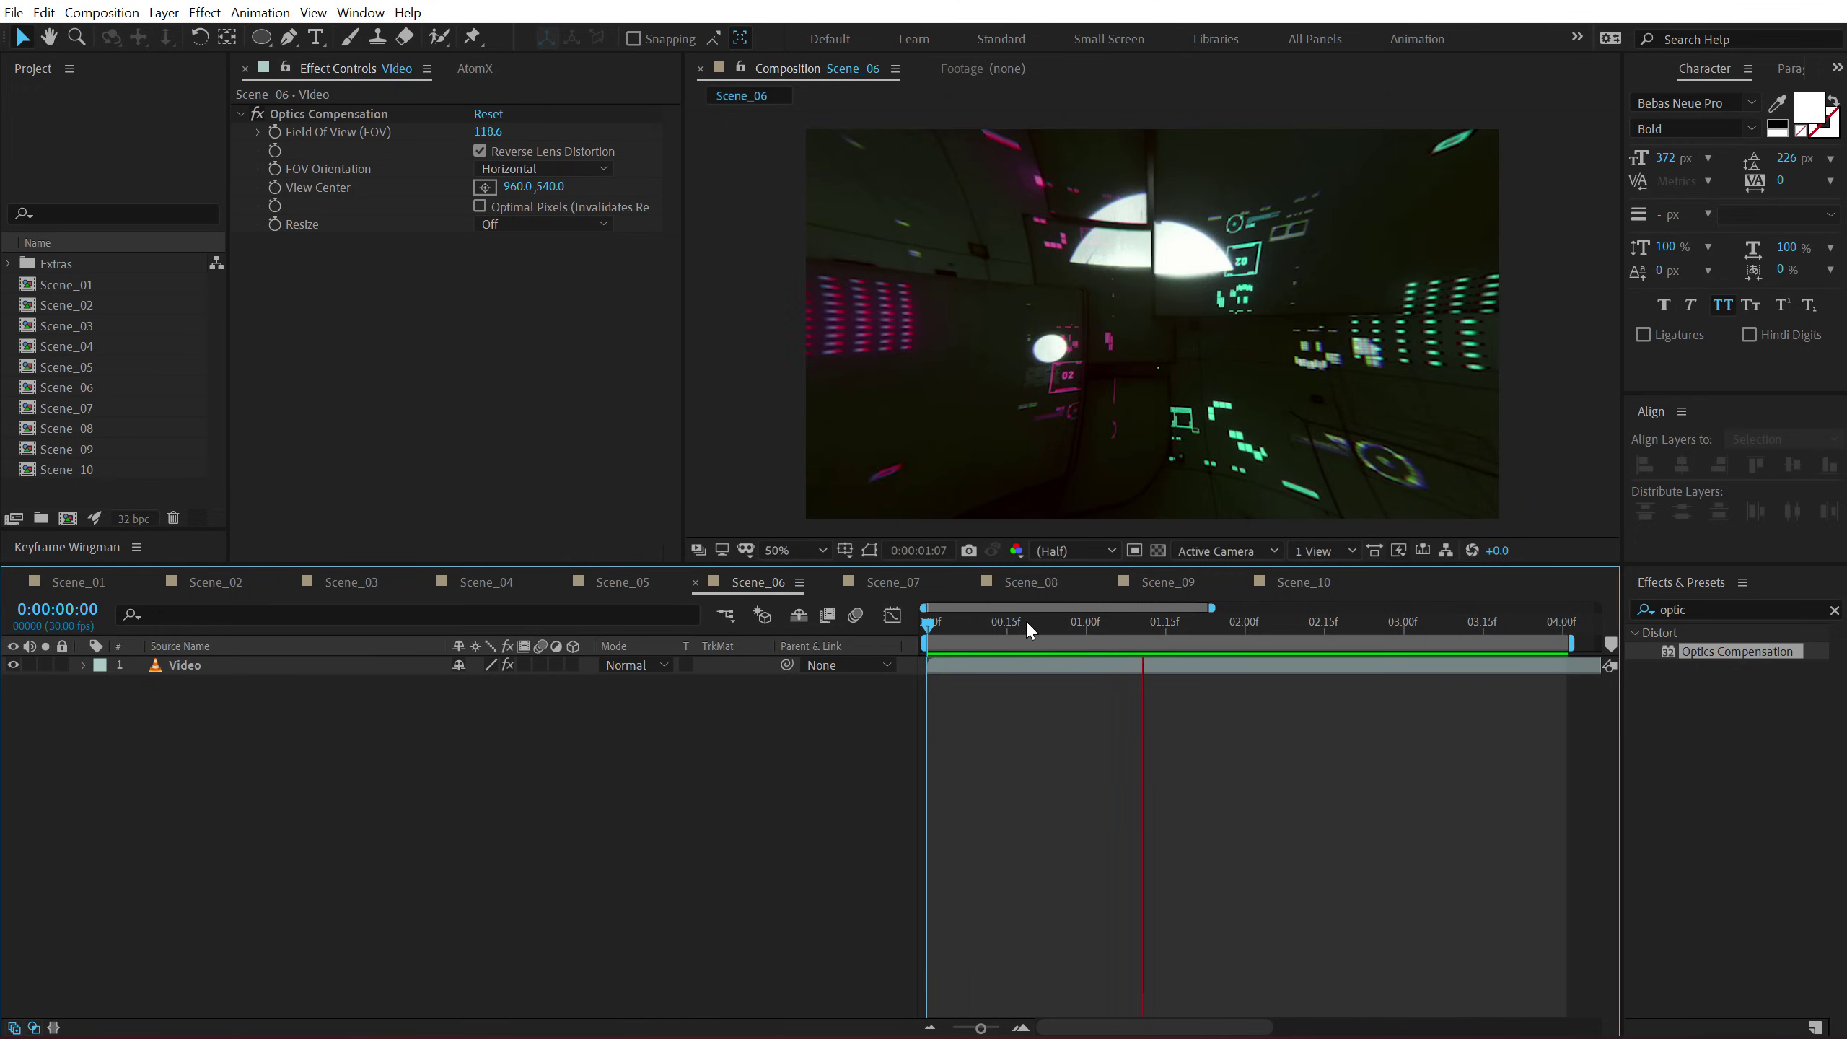
drag(1024, 619, 1198, 628)
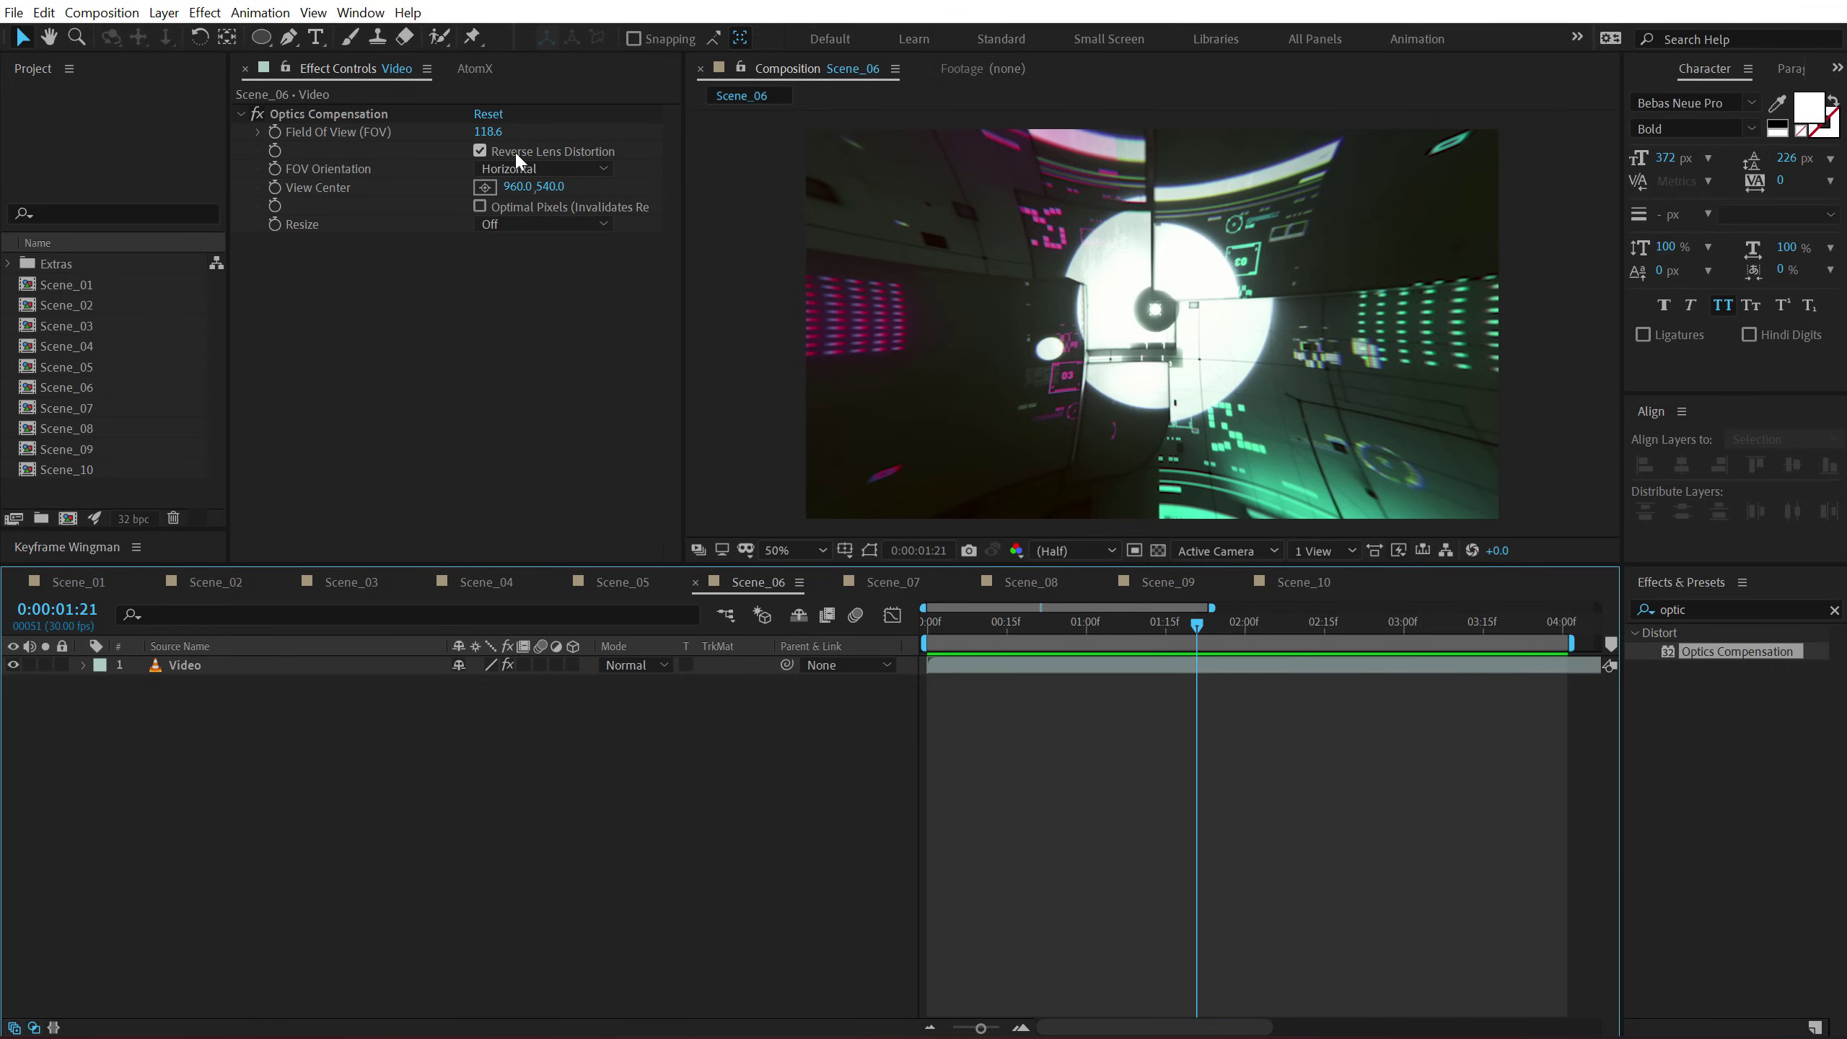
Turn off Reverse Lens Distortion and set Optics Compensation's Field of View to 145.4, checking the frame at 0:00:01:04.
click(480, 150)
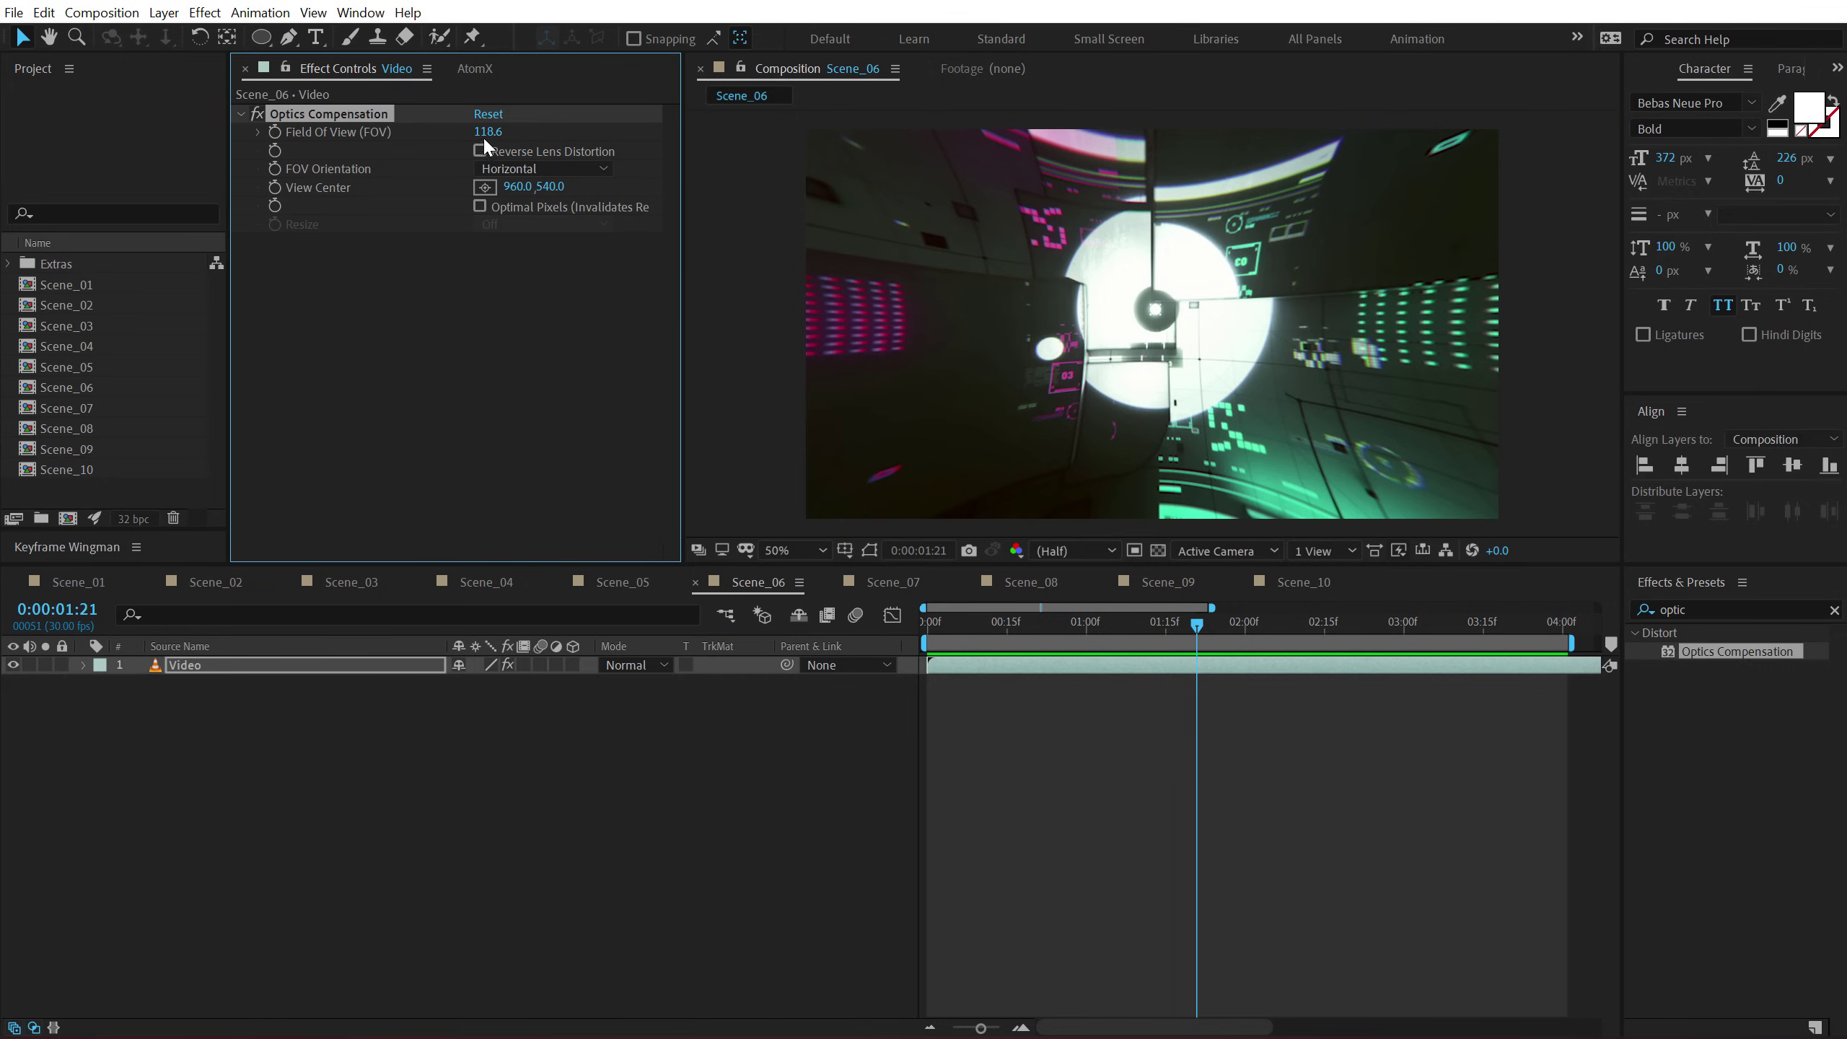
drag(488, 132, 551, 132)
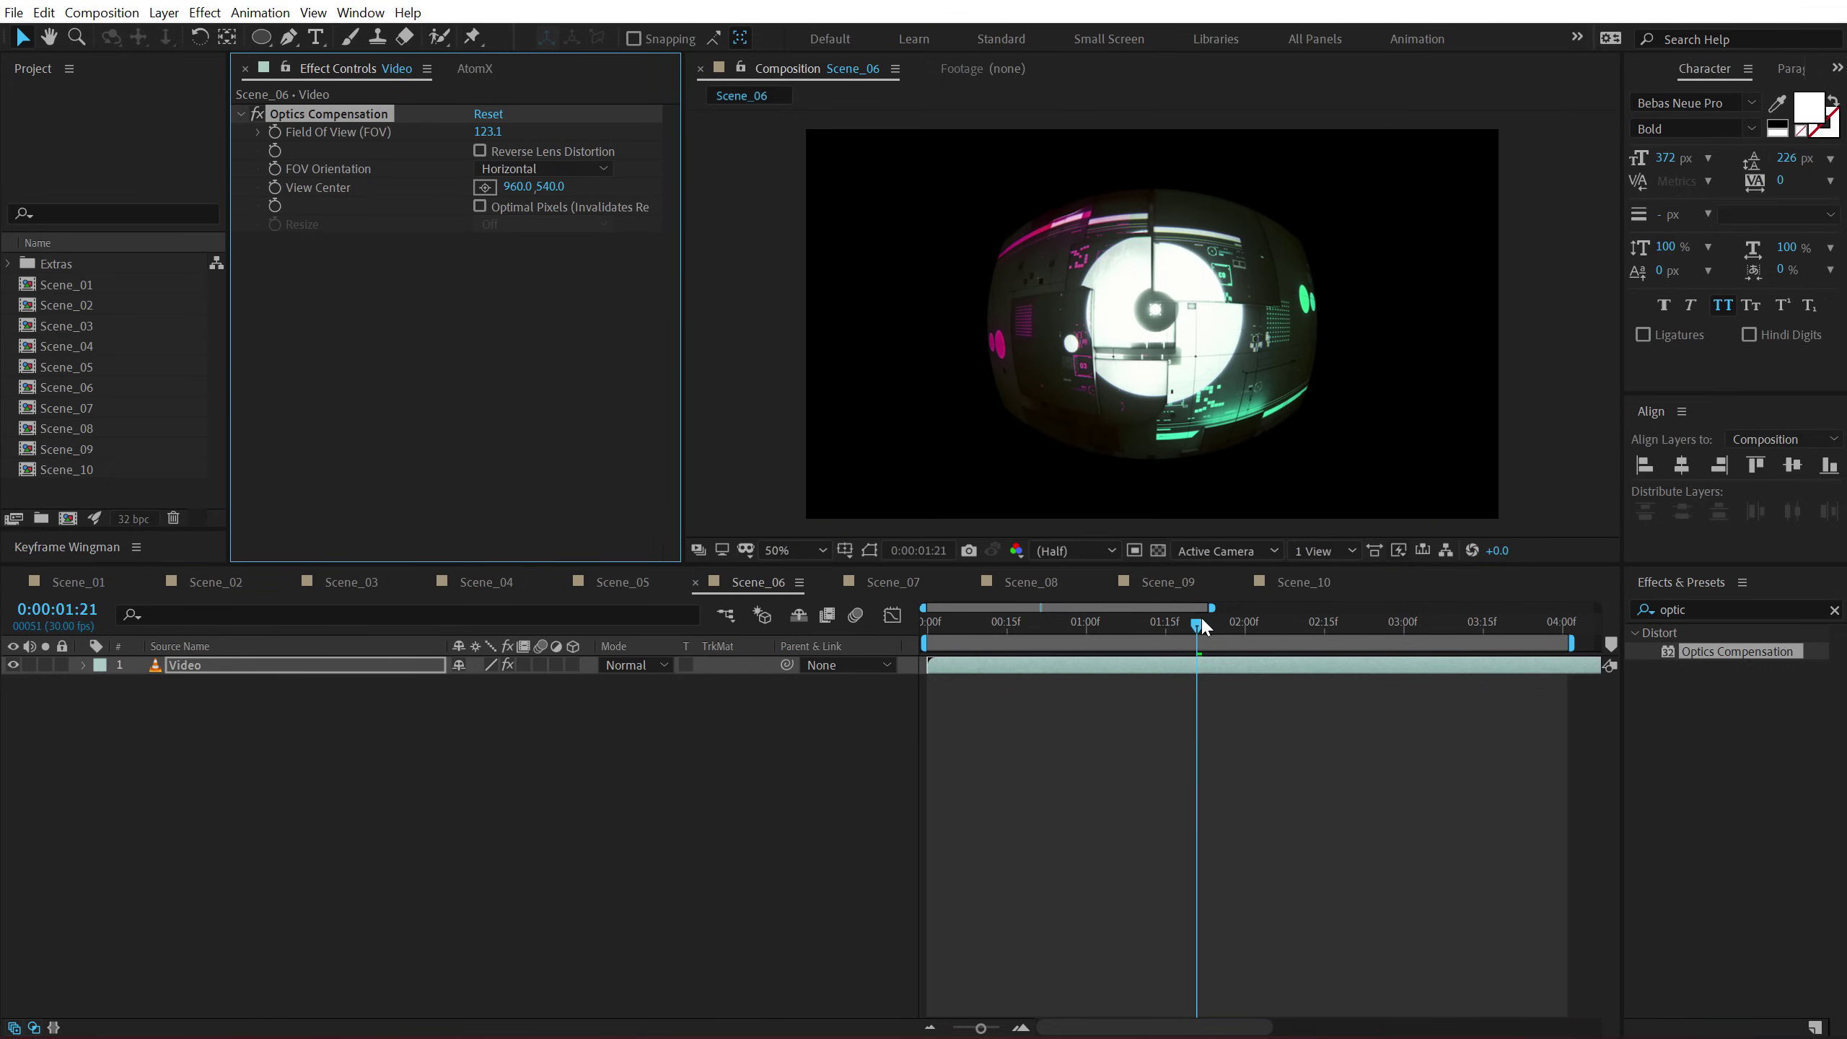
drag(1197, 624, 1105, 643)
drag(488, 132, 771, 161)
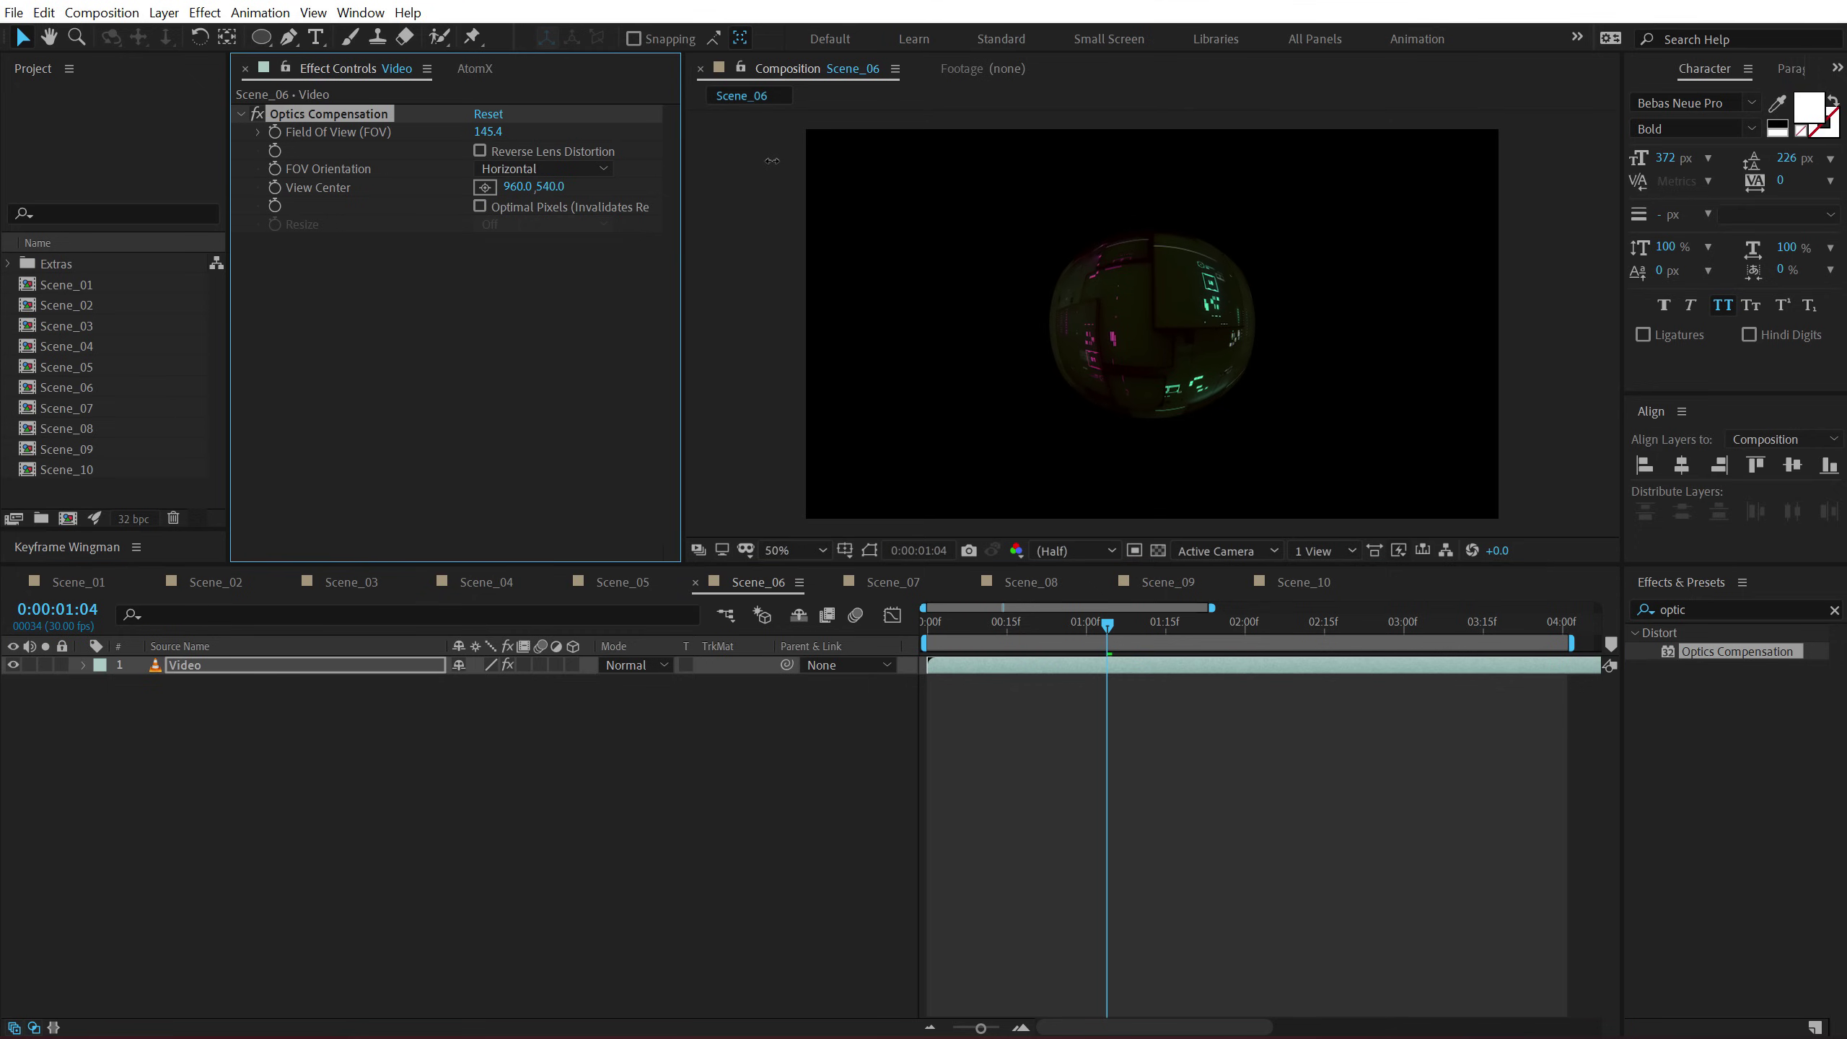
Shift the Optics Compensation View Center to 823, 417 and check the sphere at 0:00:01:18.
click(480, 207)
drag(517, 186, 371, 187)
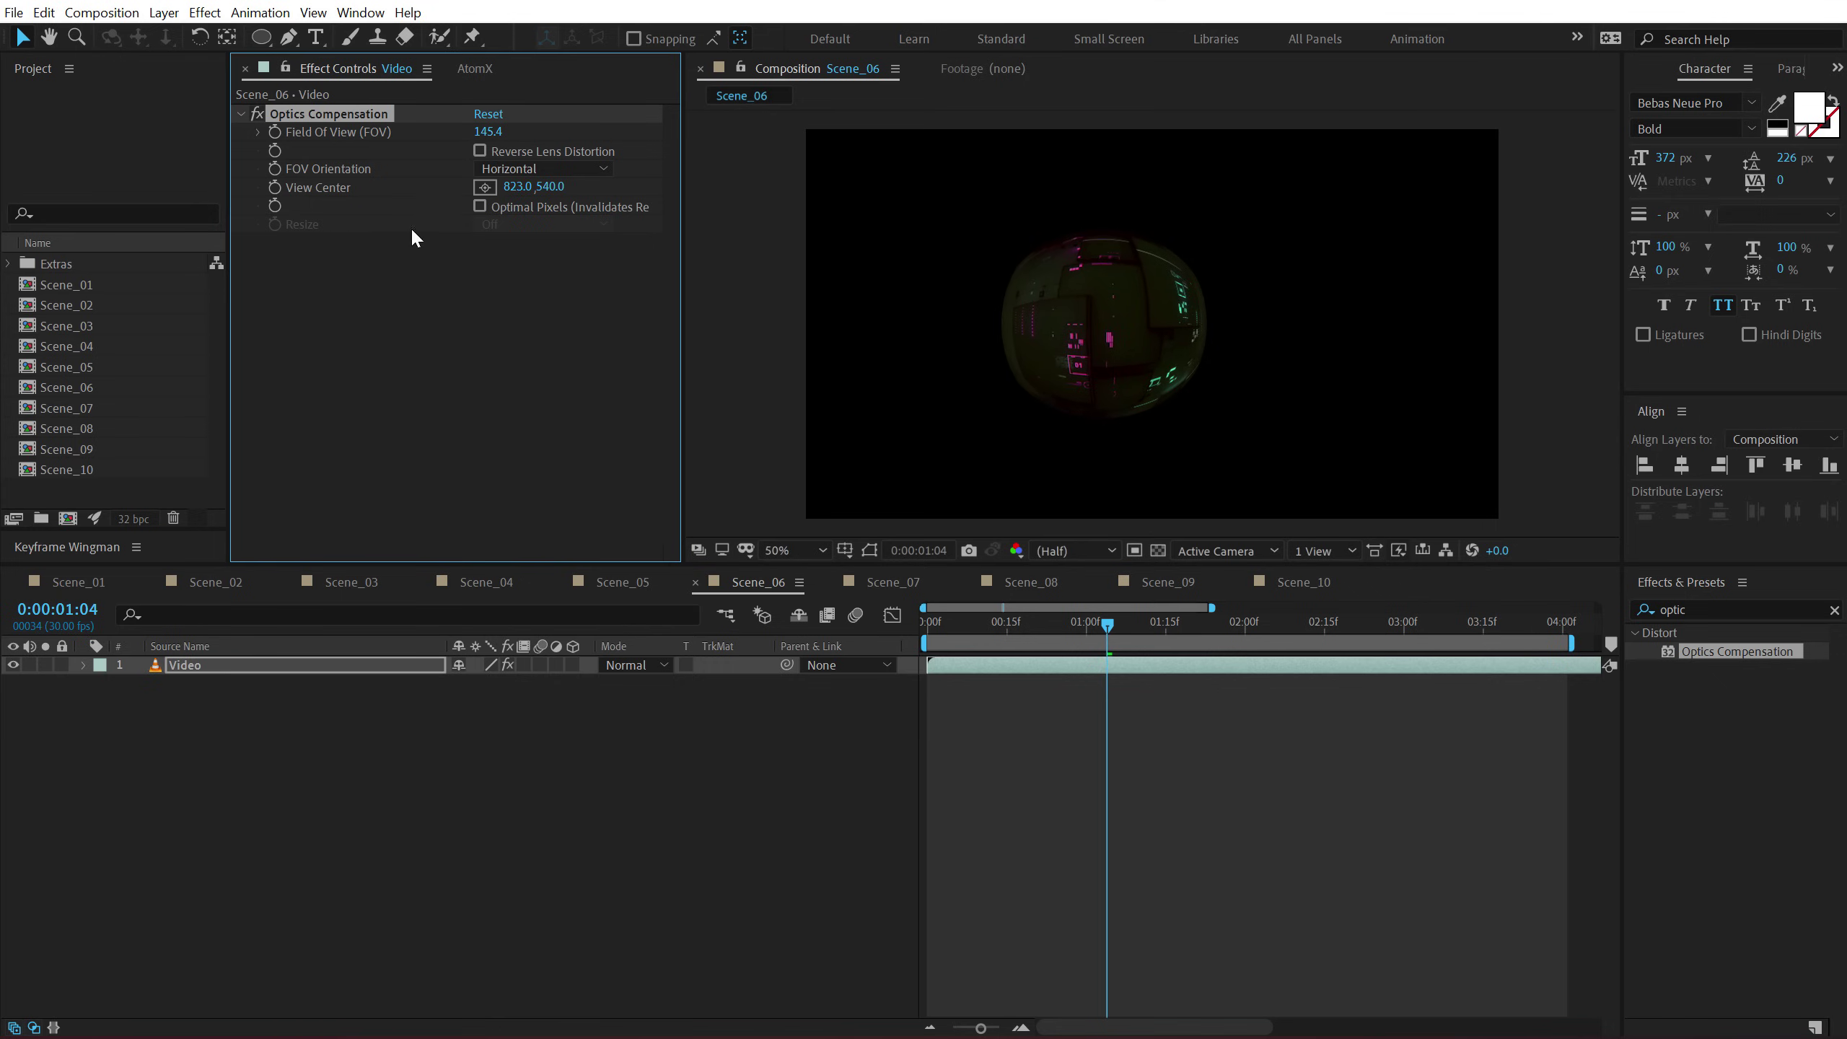
drag(553, 187, 342, 264)
drag(1120, 635, 1182, 626)
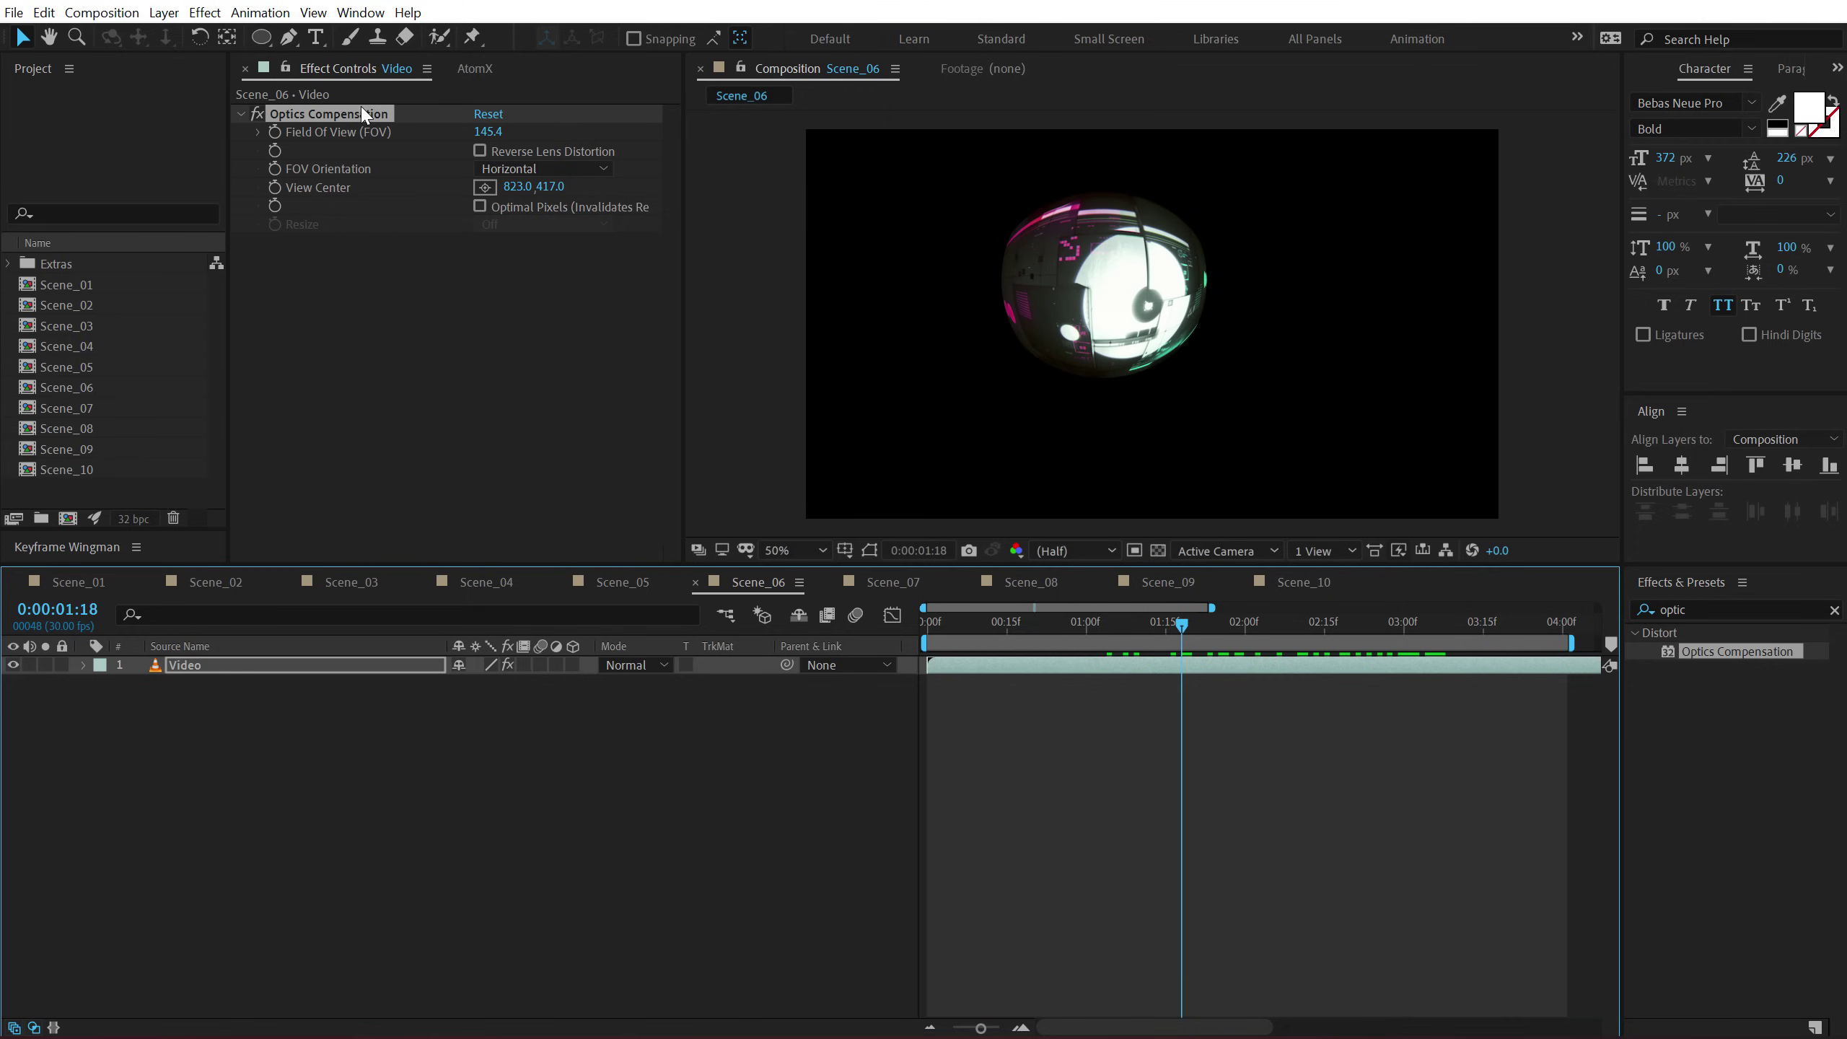
Open Scene_07 and apply the Displacement Map effect to the Displace text layer.
click(899, 584)
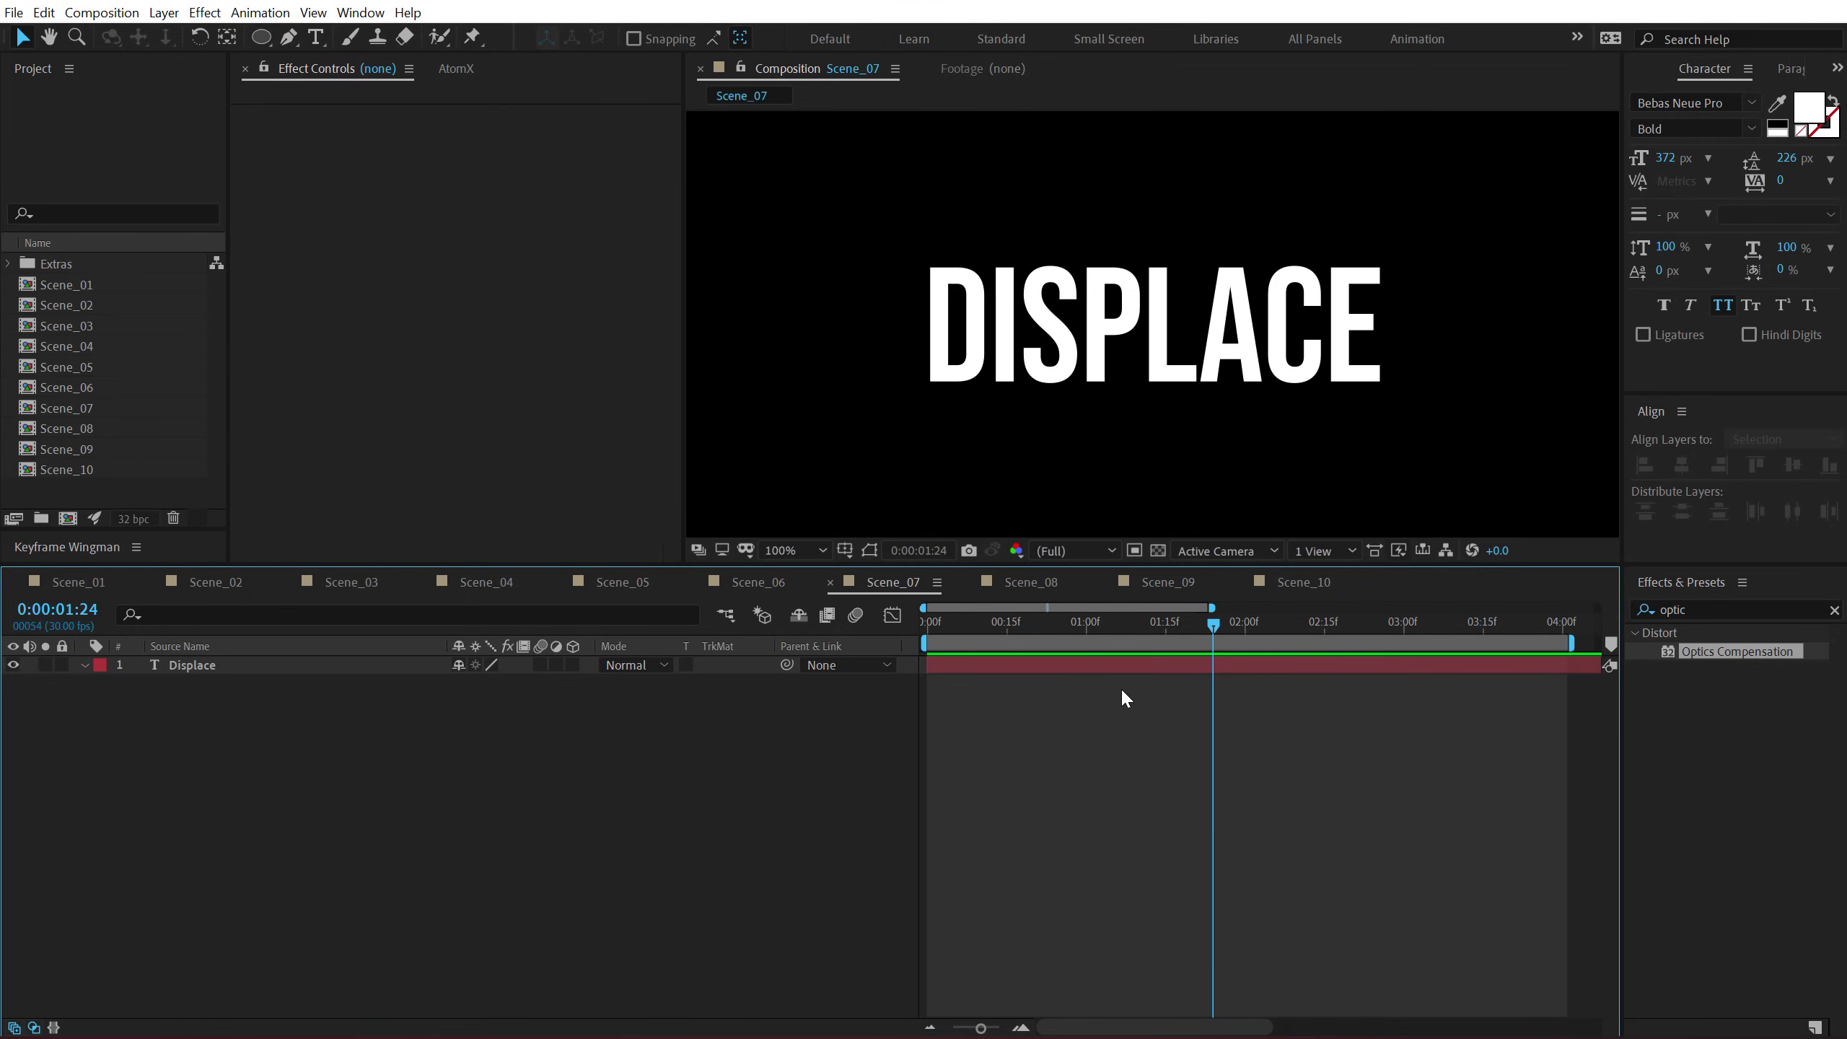
click(215, 662)
key(comma)
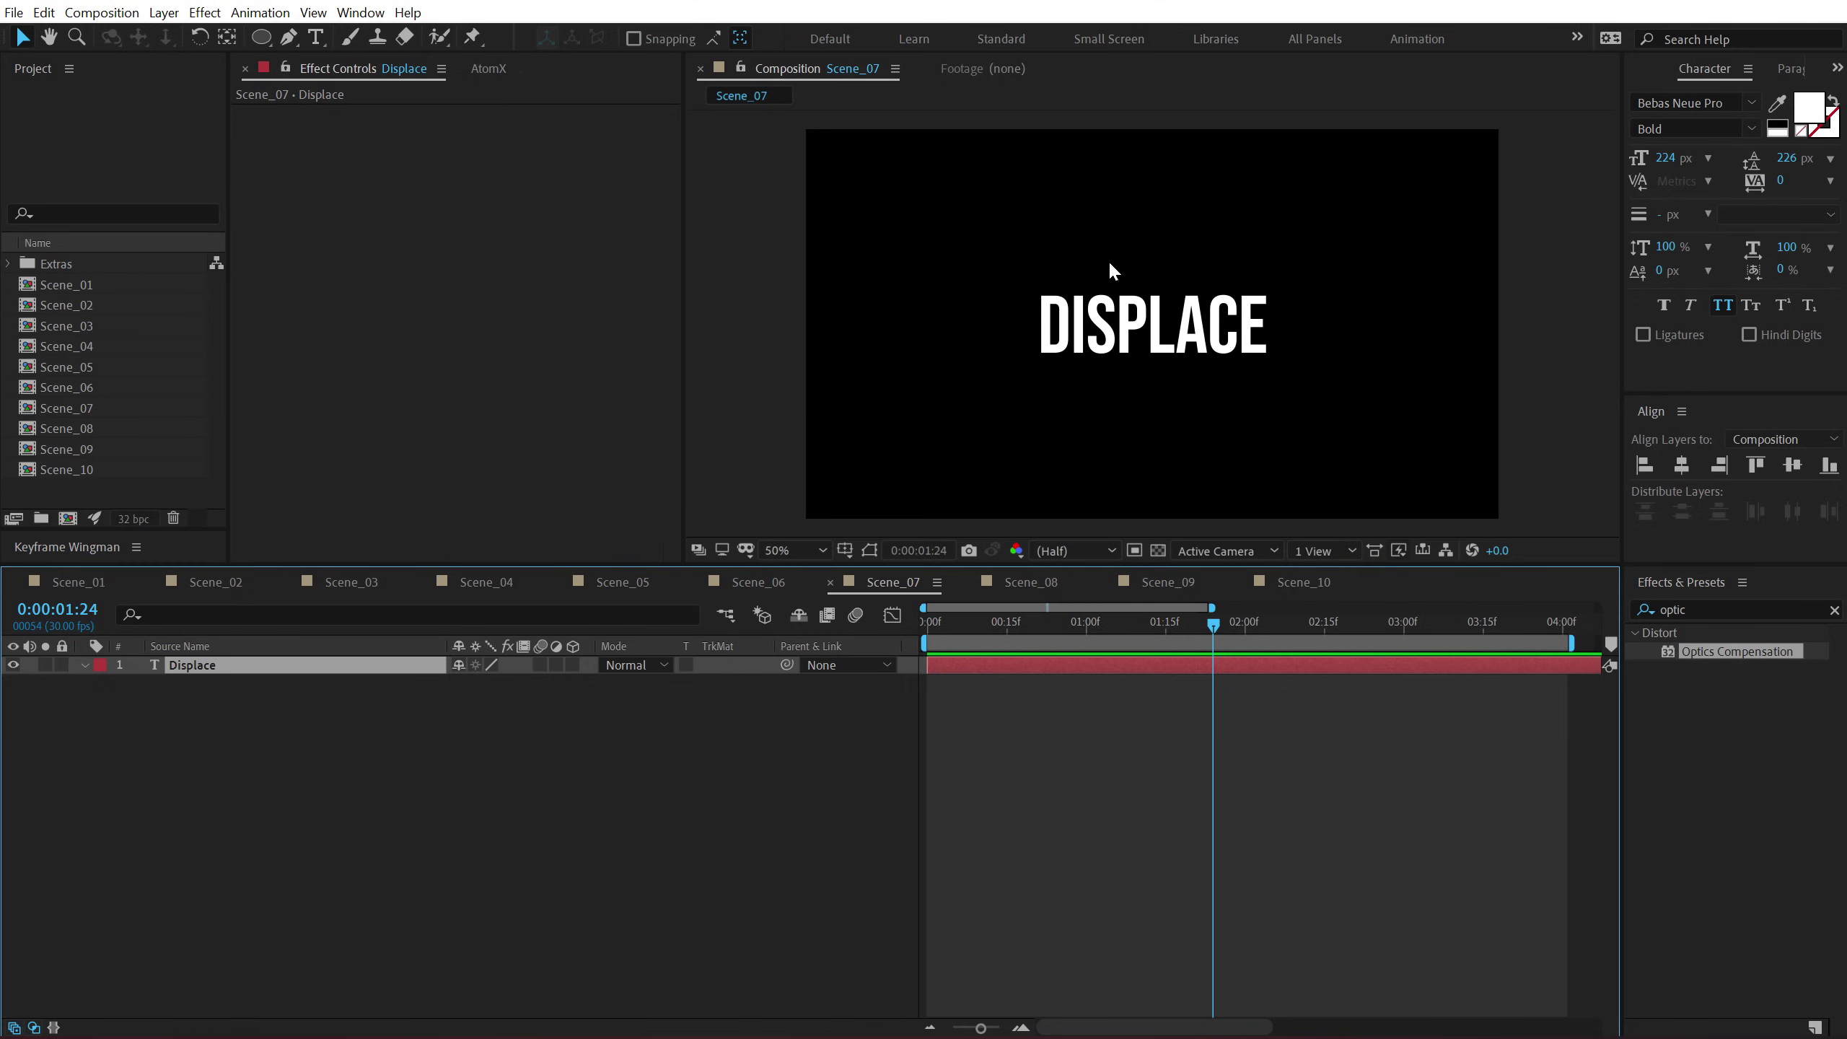
click(265, 707)
click(199, 662)
click(1694, 613)
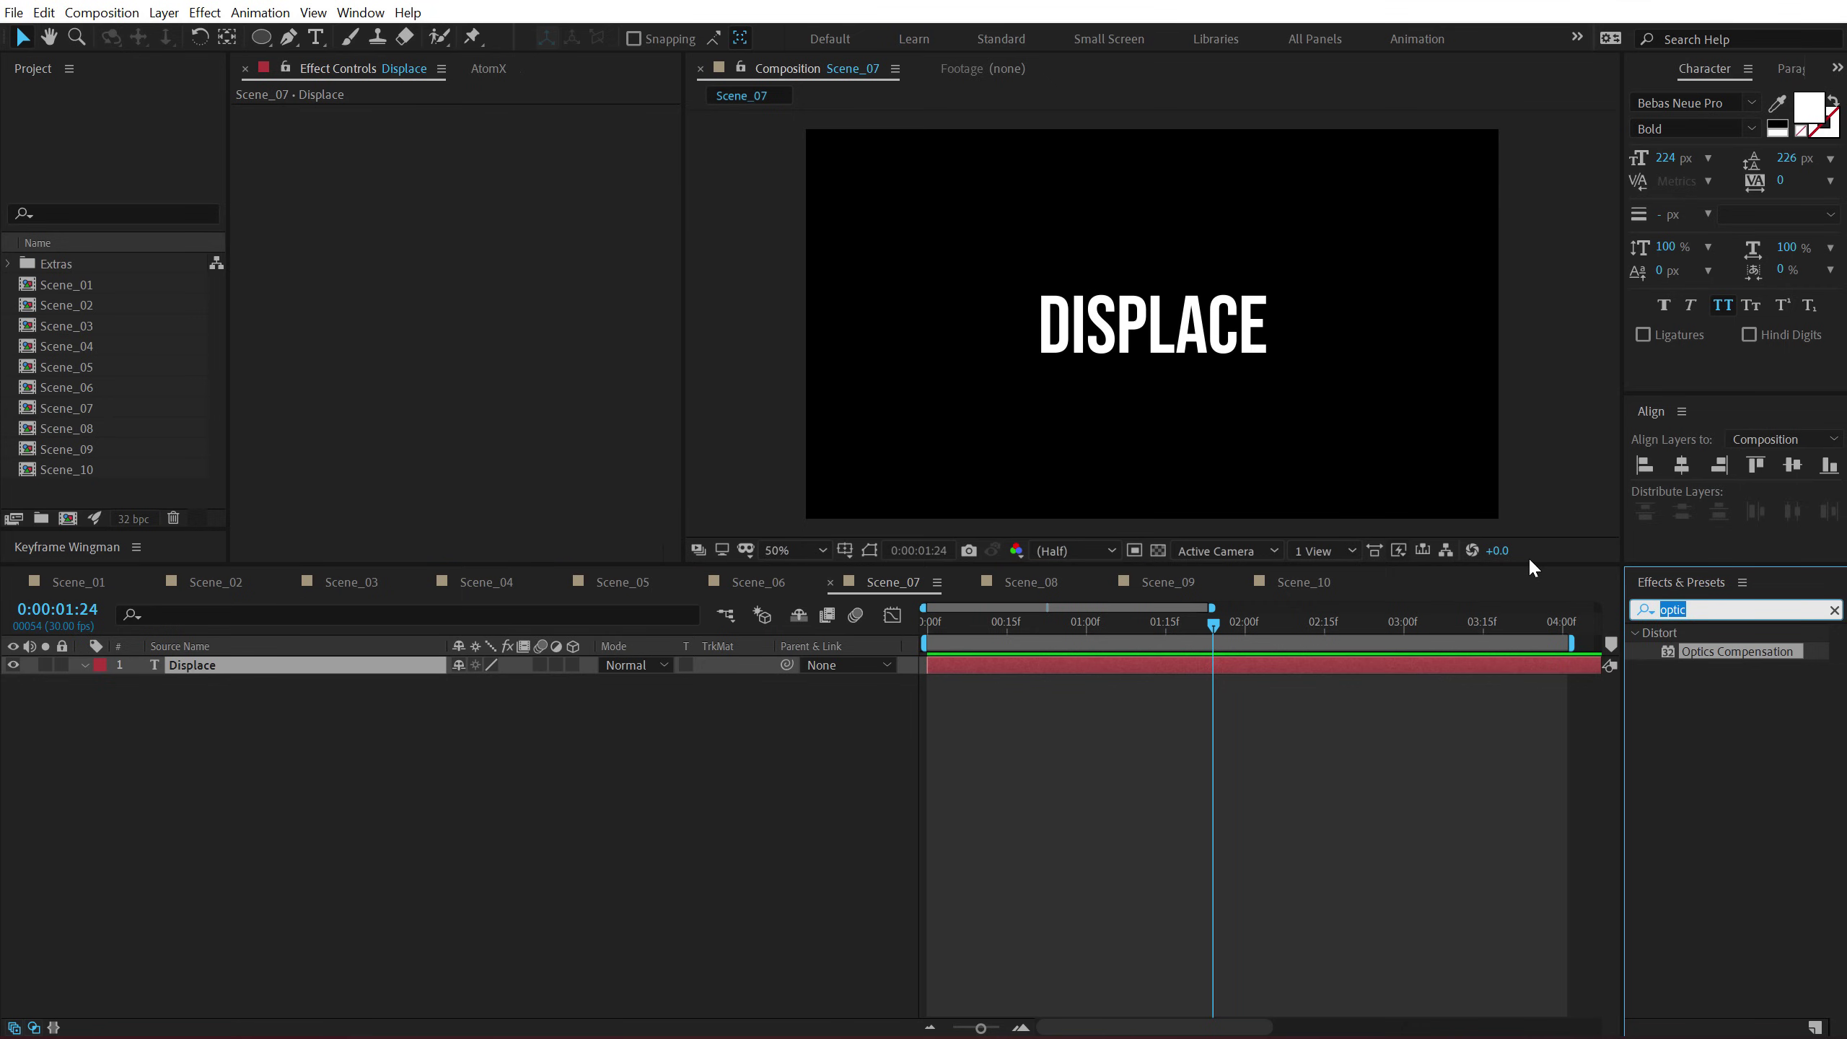
text(displa)
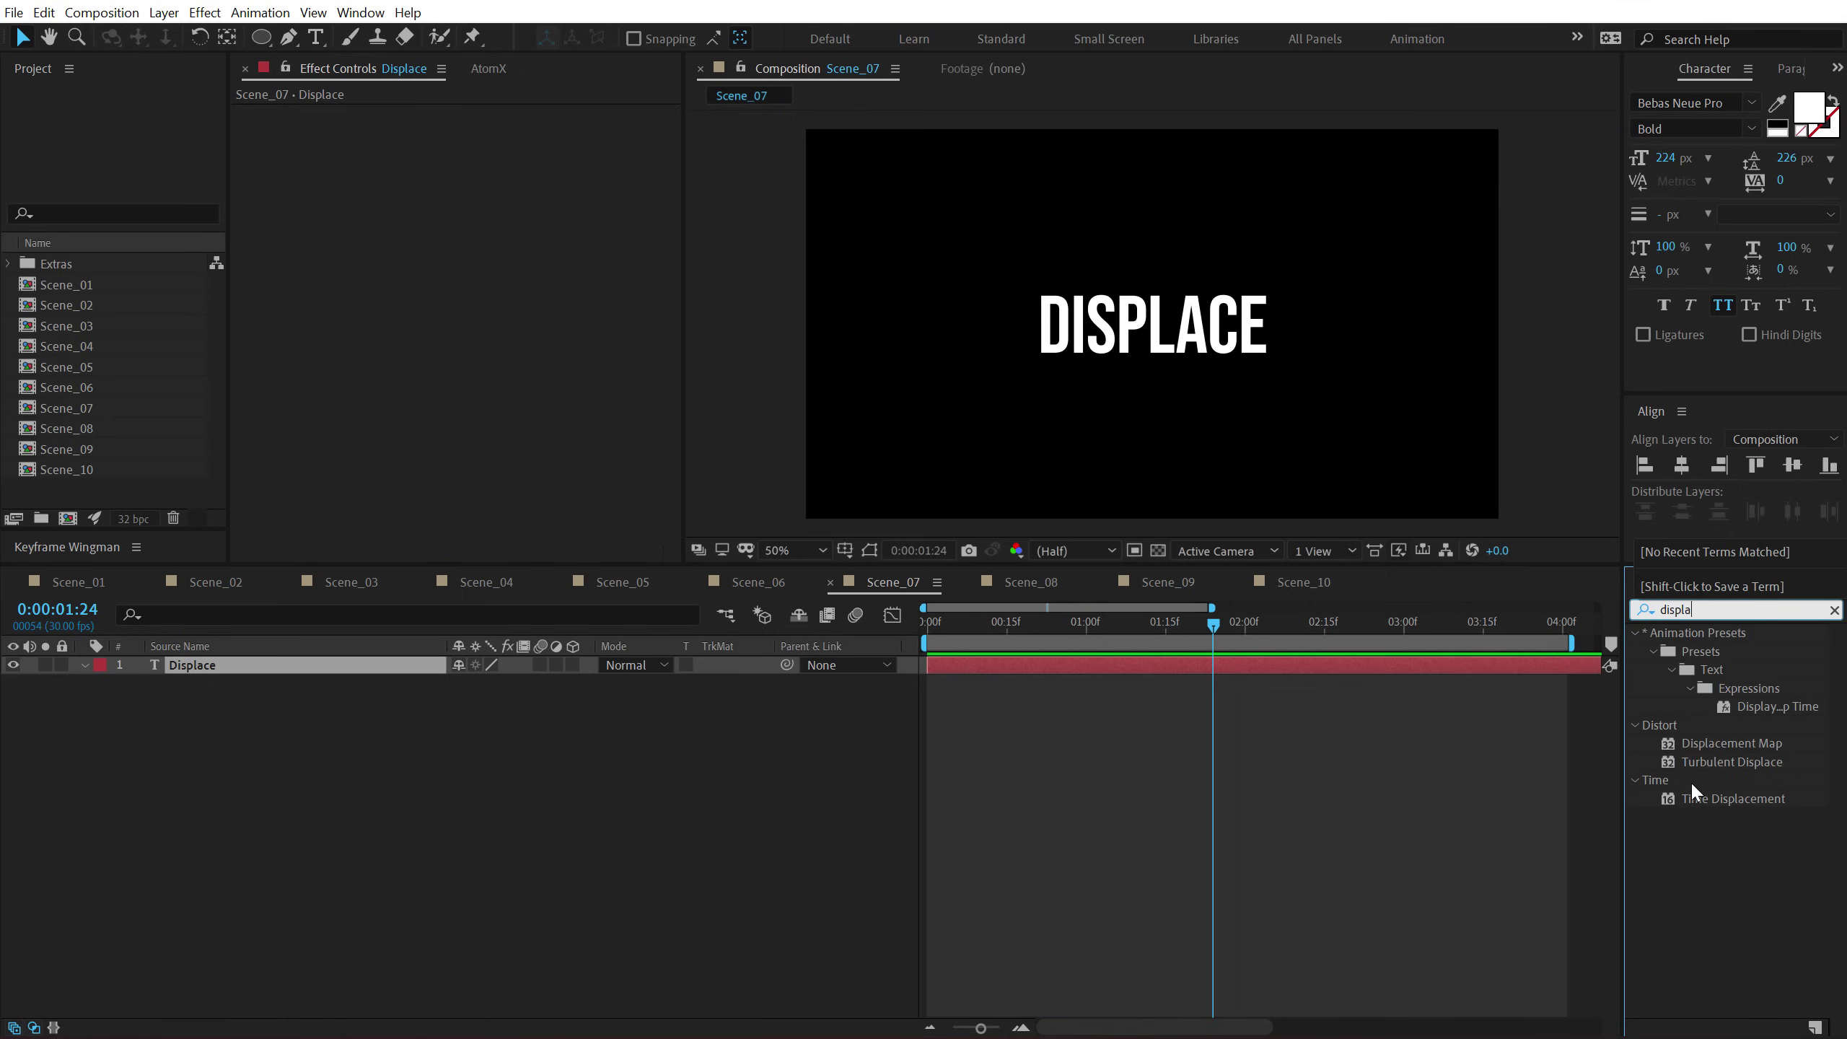
double_click(1714, 745)
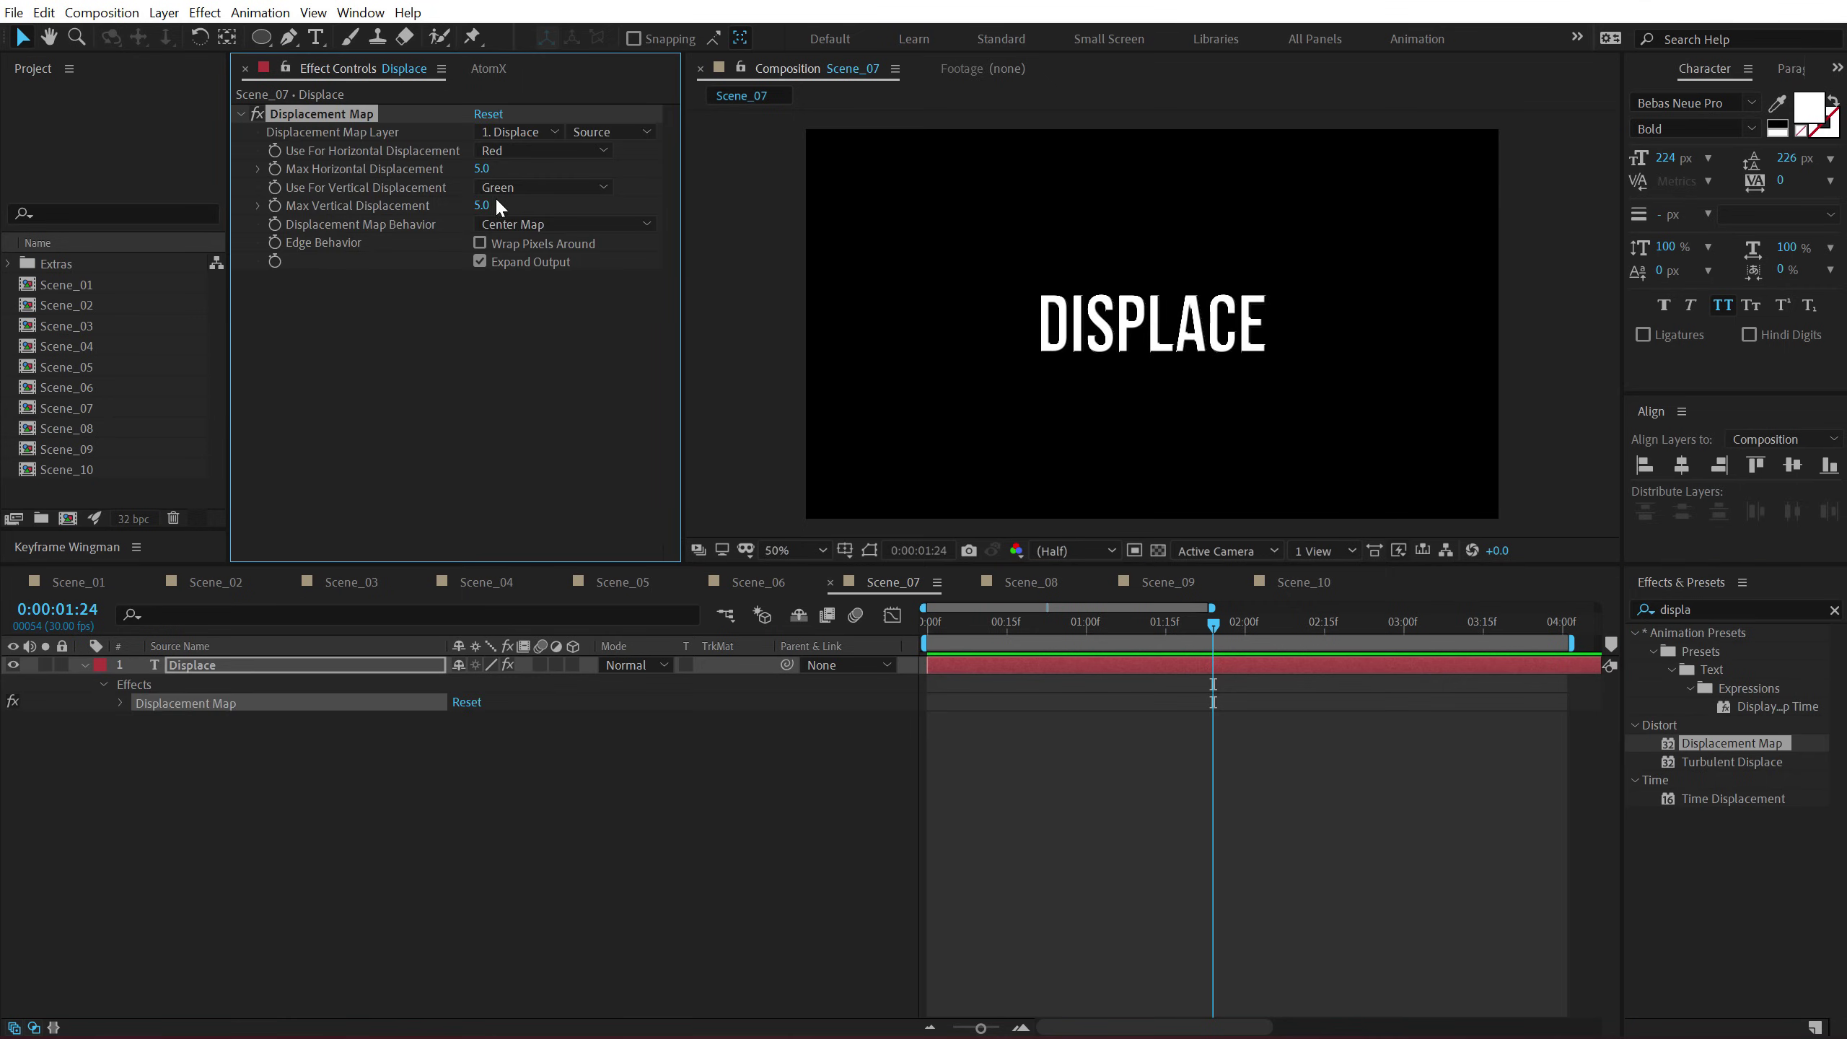
Try a Max Horizontal Displacement of 73 and Max Vertical Displacement of 46 on the text and reset the effect.
drag(476, 171, 533, 206)
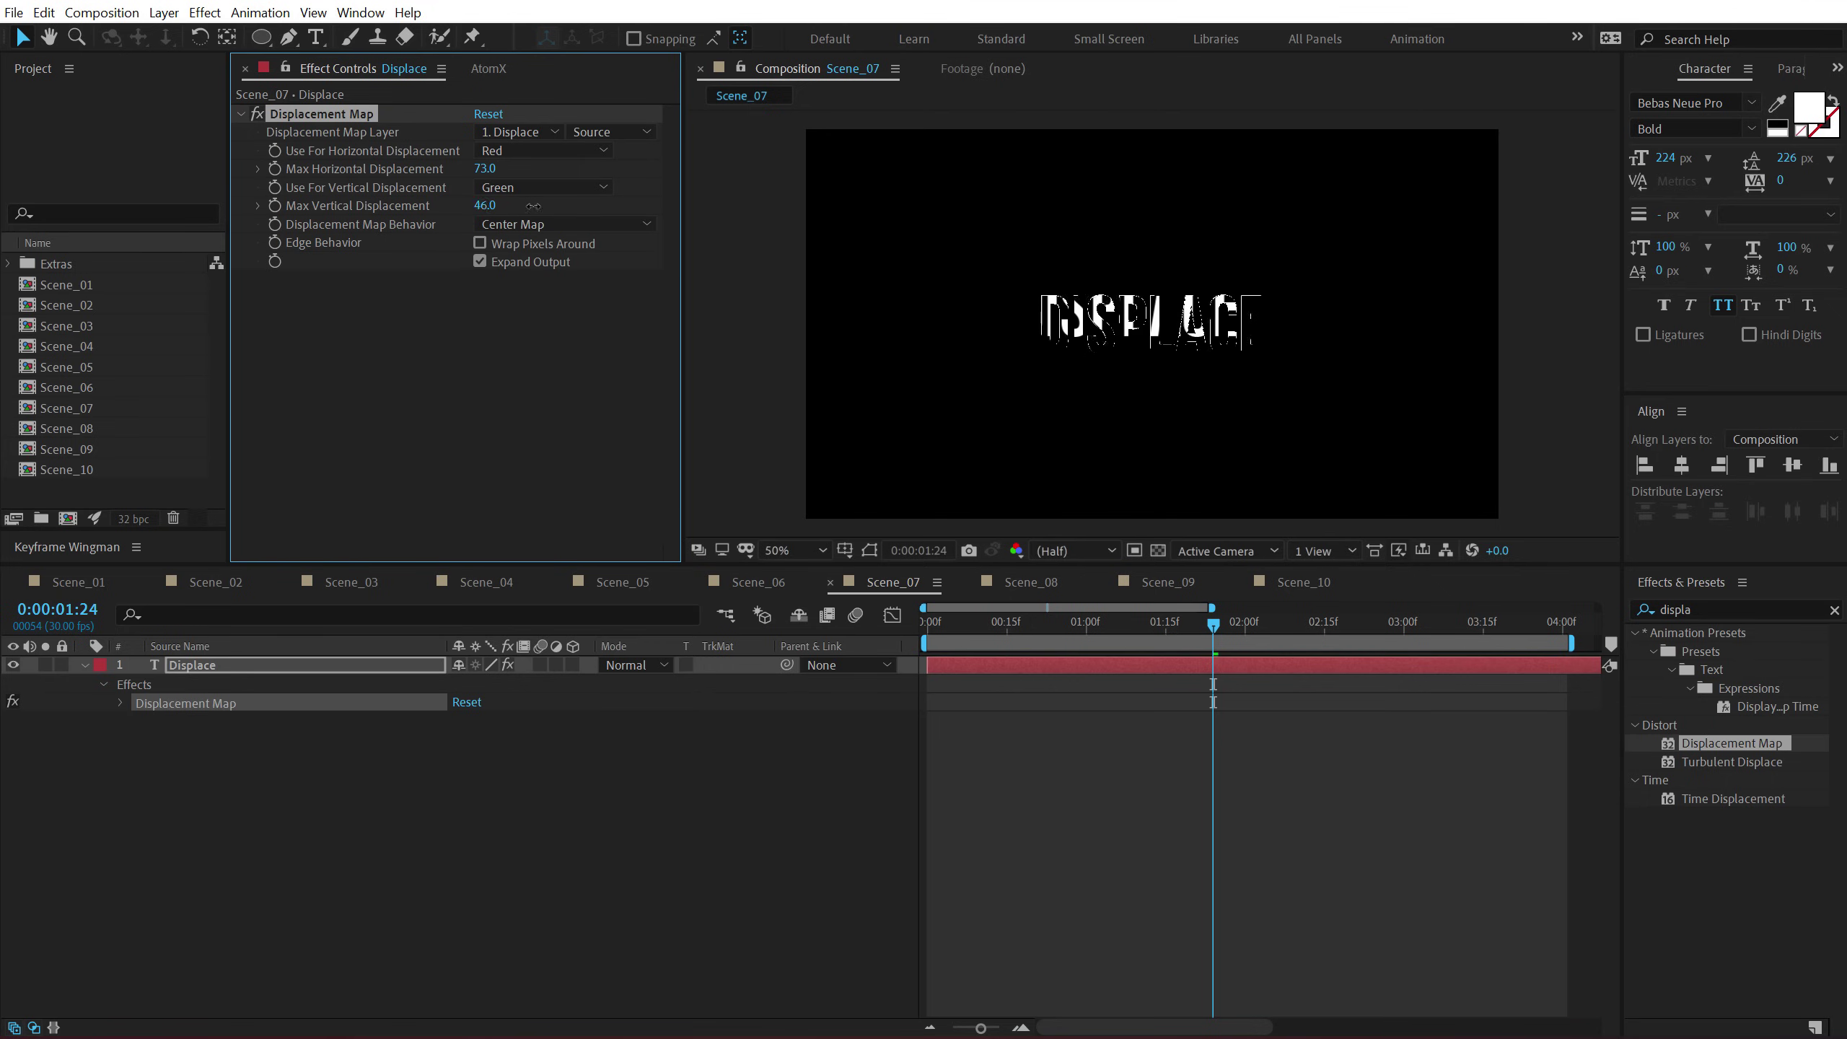
click(488, 114)
click(395, 844)
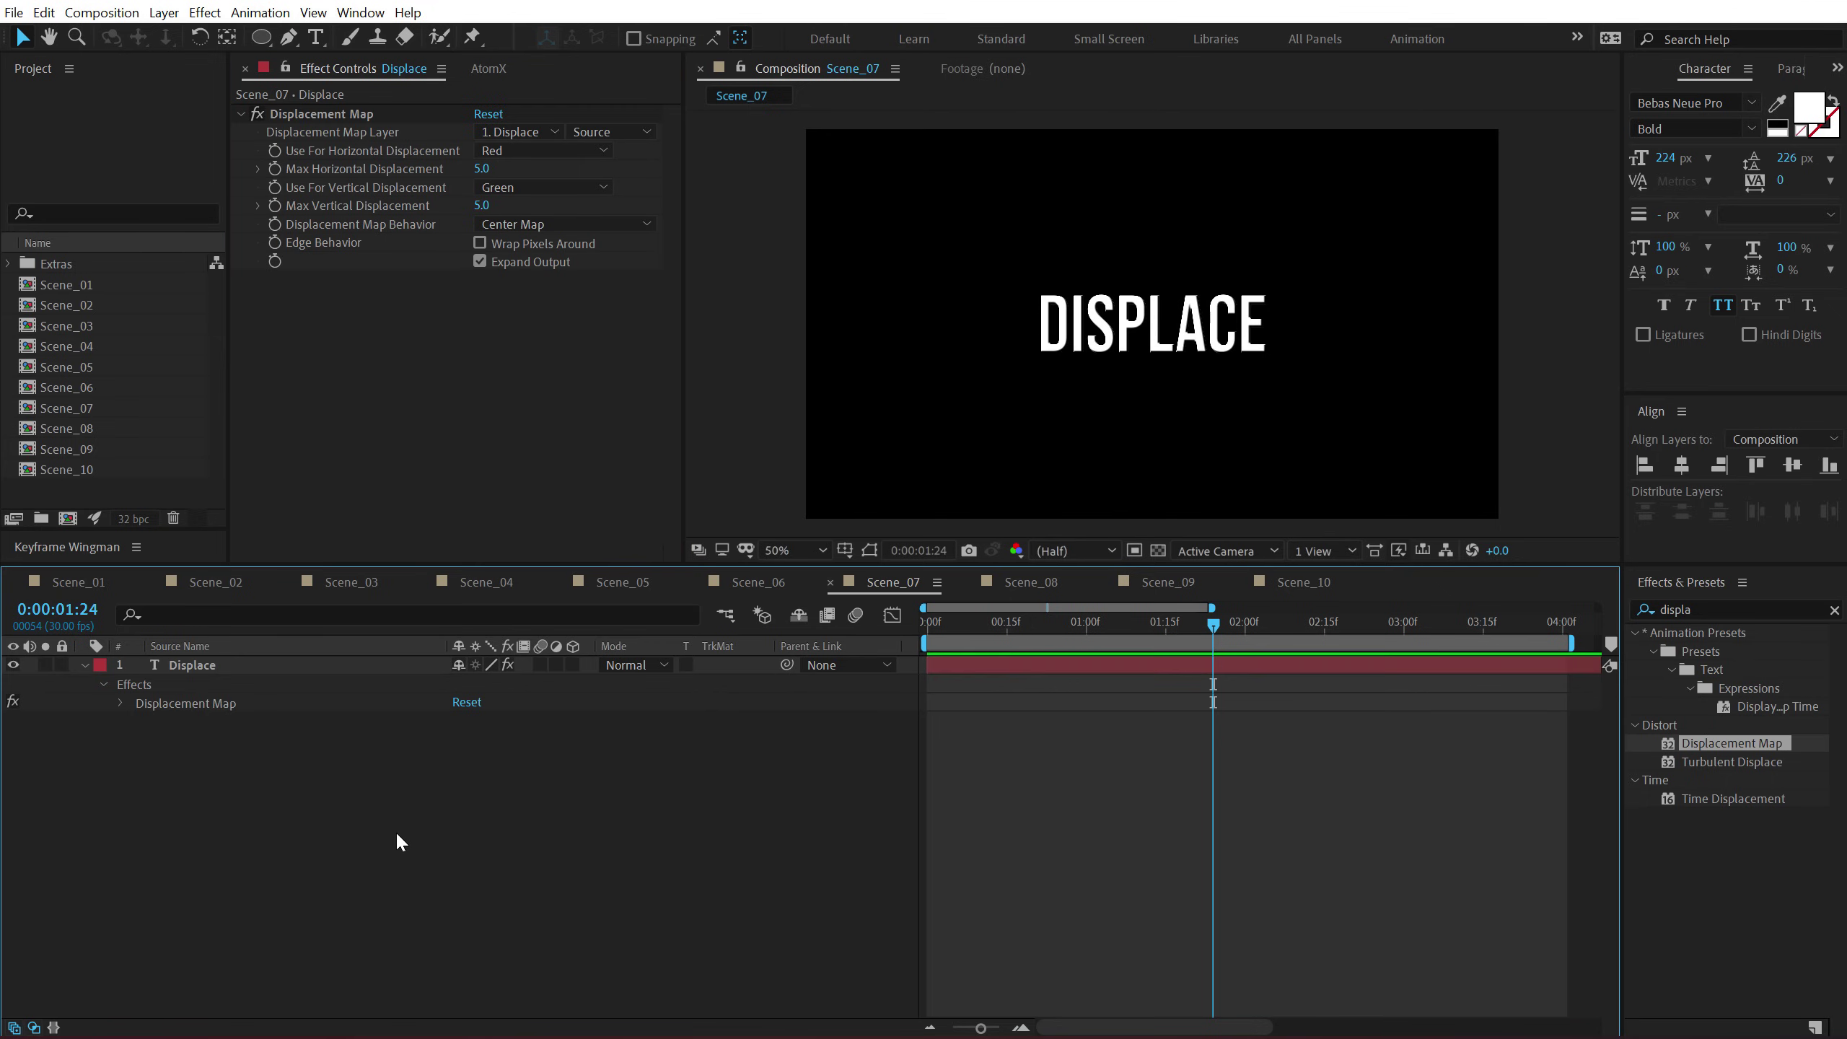
Switch the project color depth to 8 bpc and create a 1920 x 1080 composition named Map.
alt+click(133, 519)
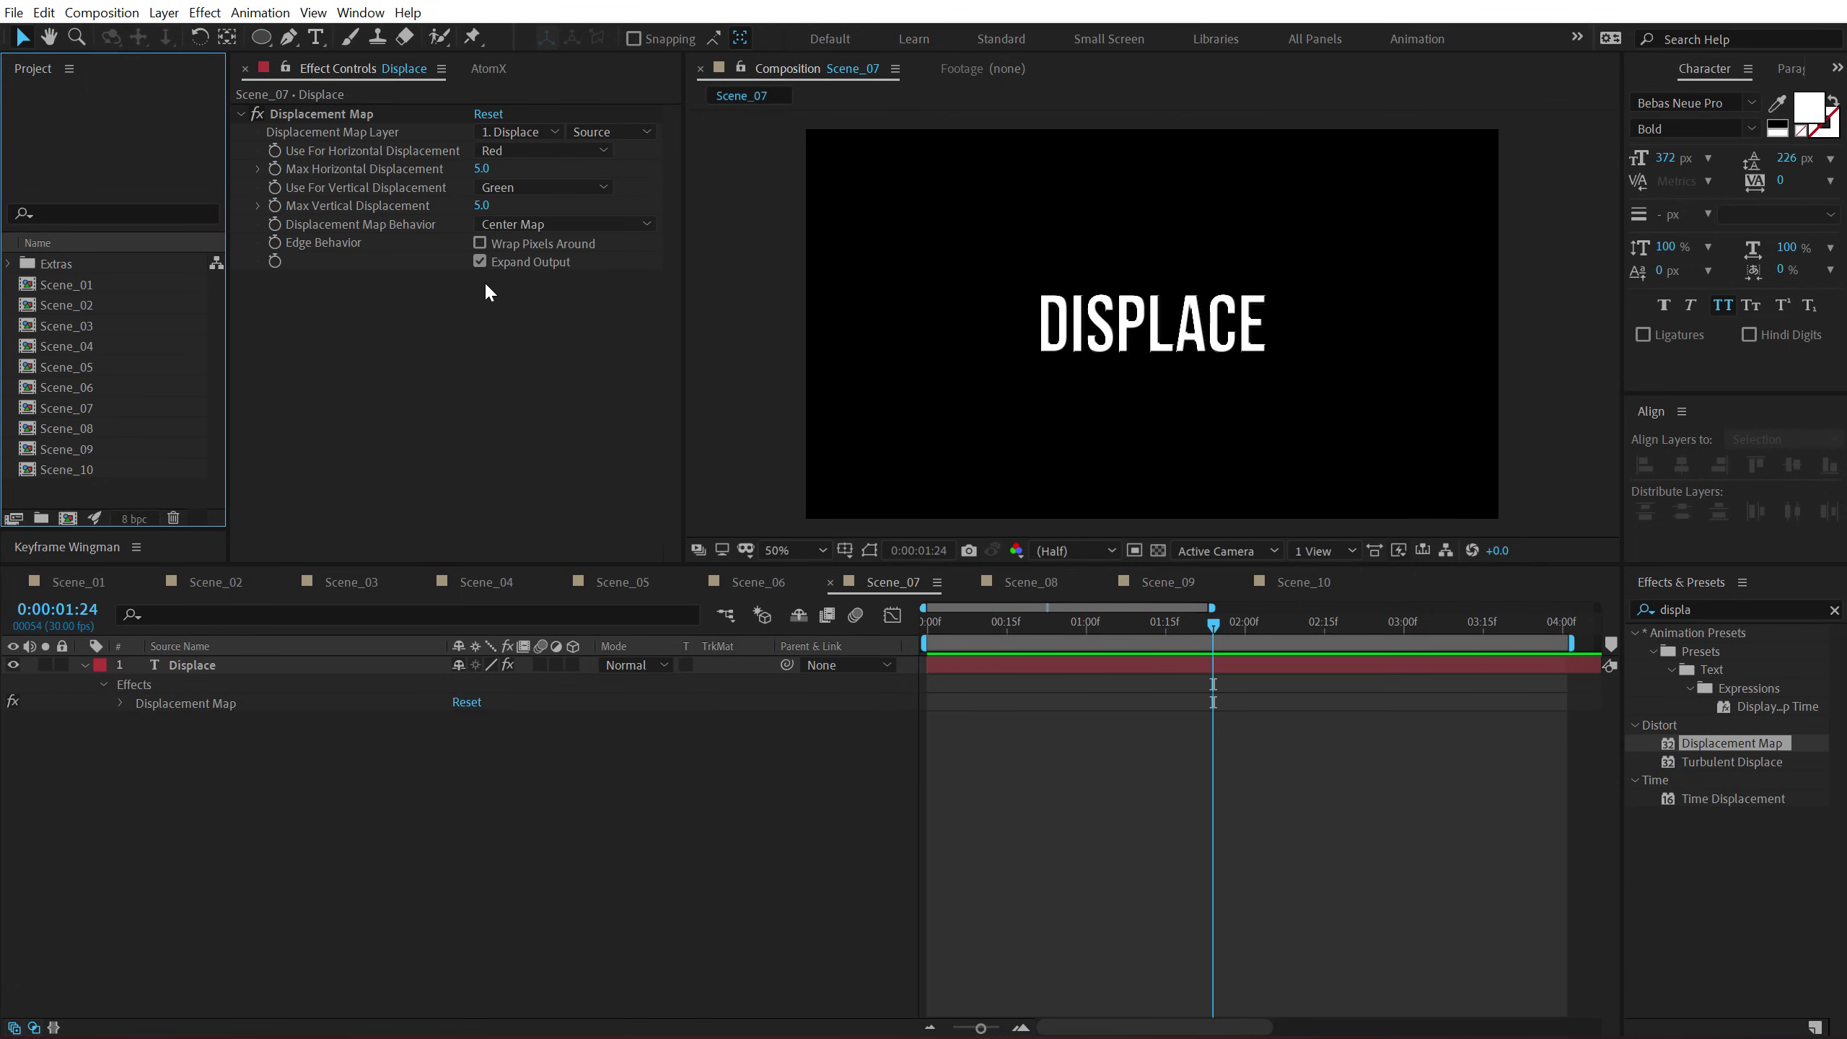
click(68, 518)
text(Map)
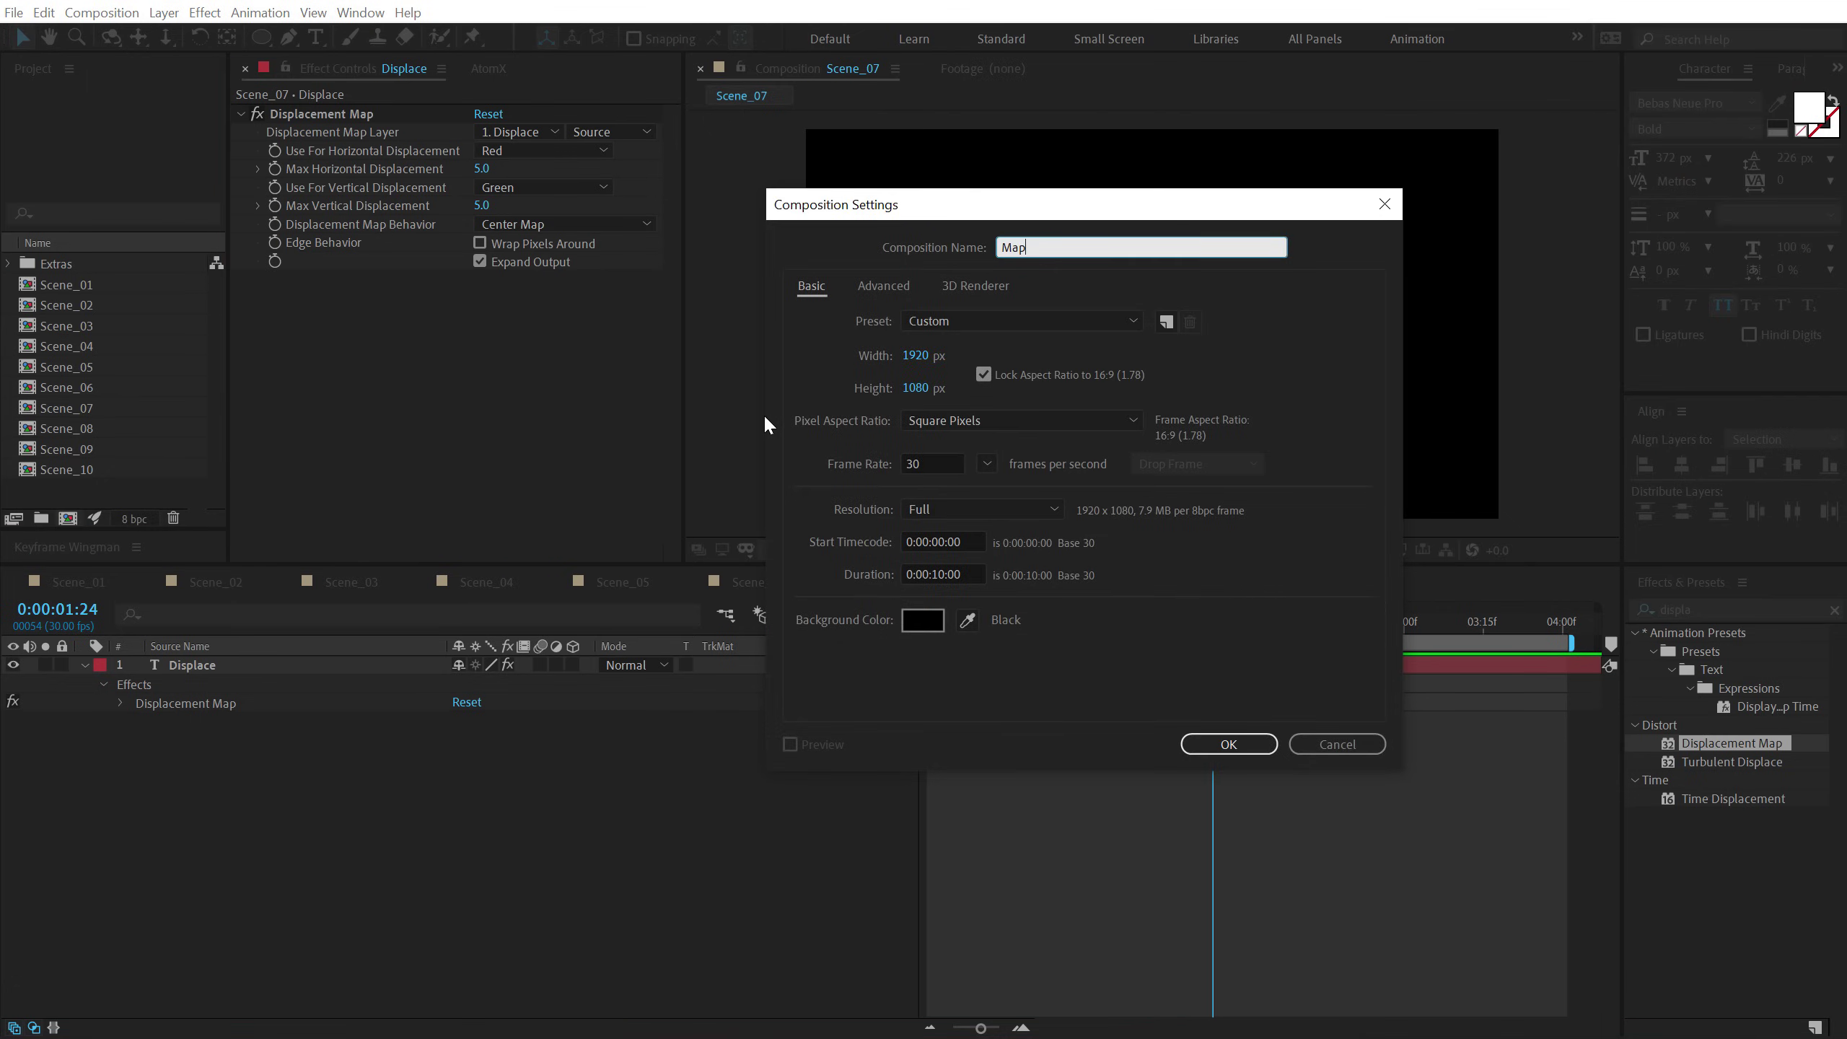
key(Return)
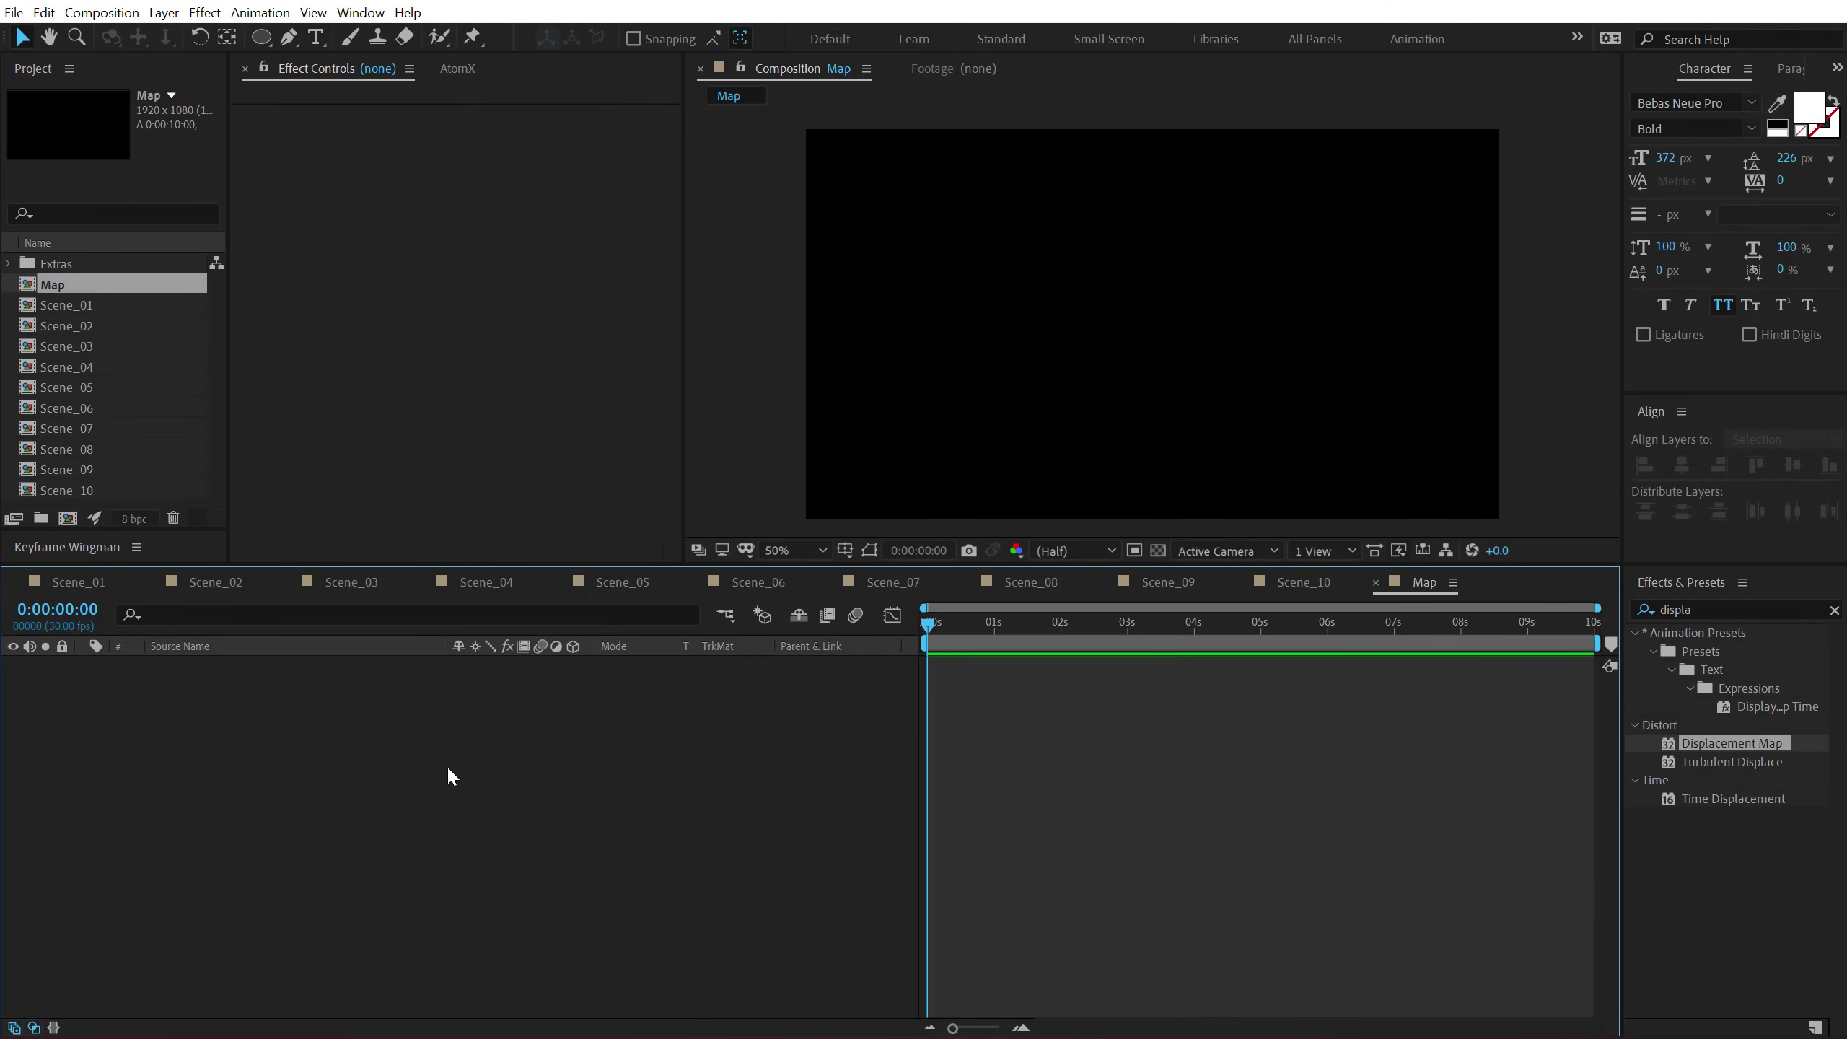
Add a white comp-sized solid to the Map composition and apply Fractal Noise to it.
key(ctrl+y)
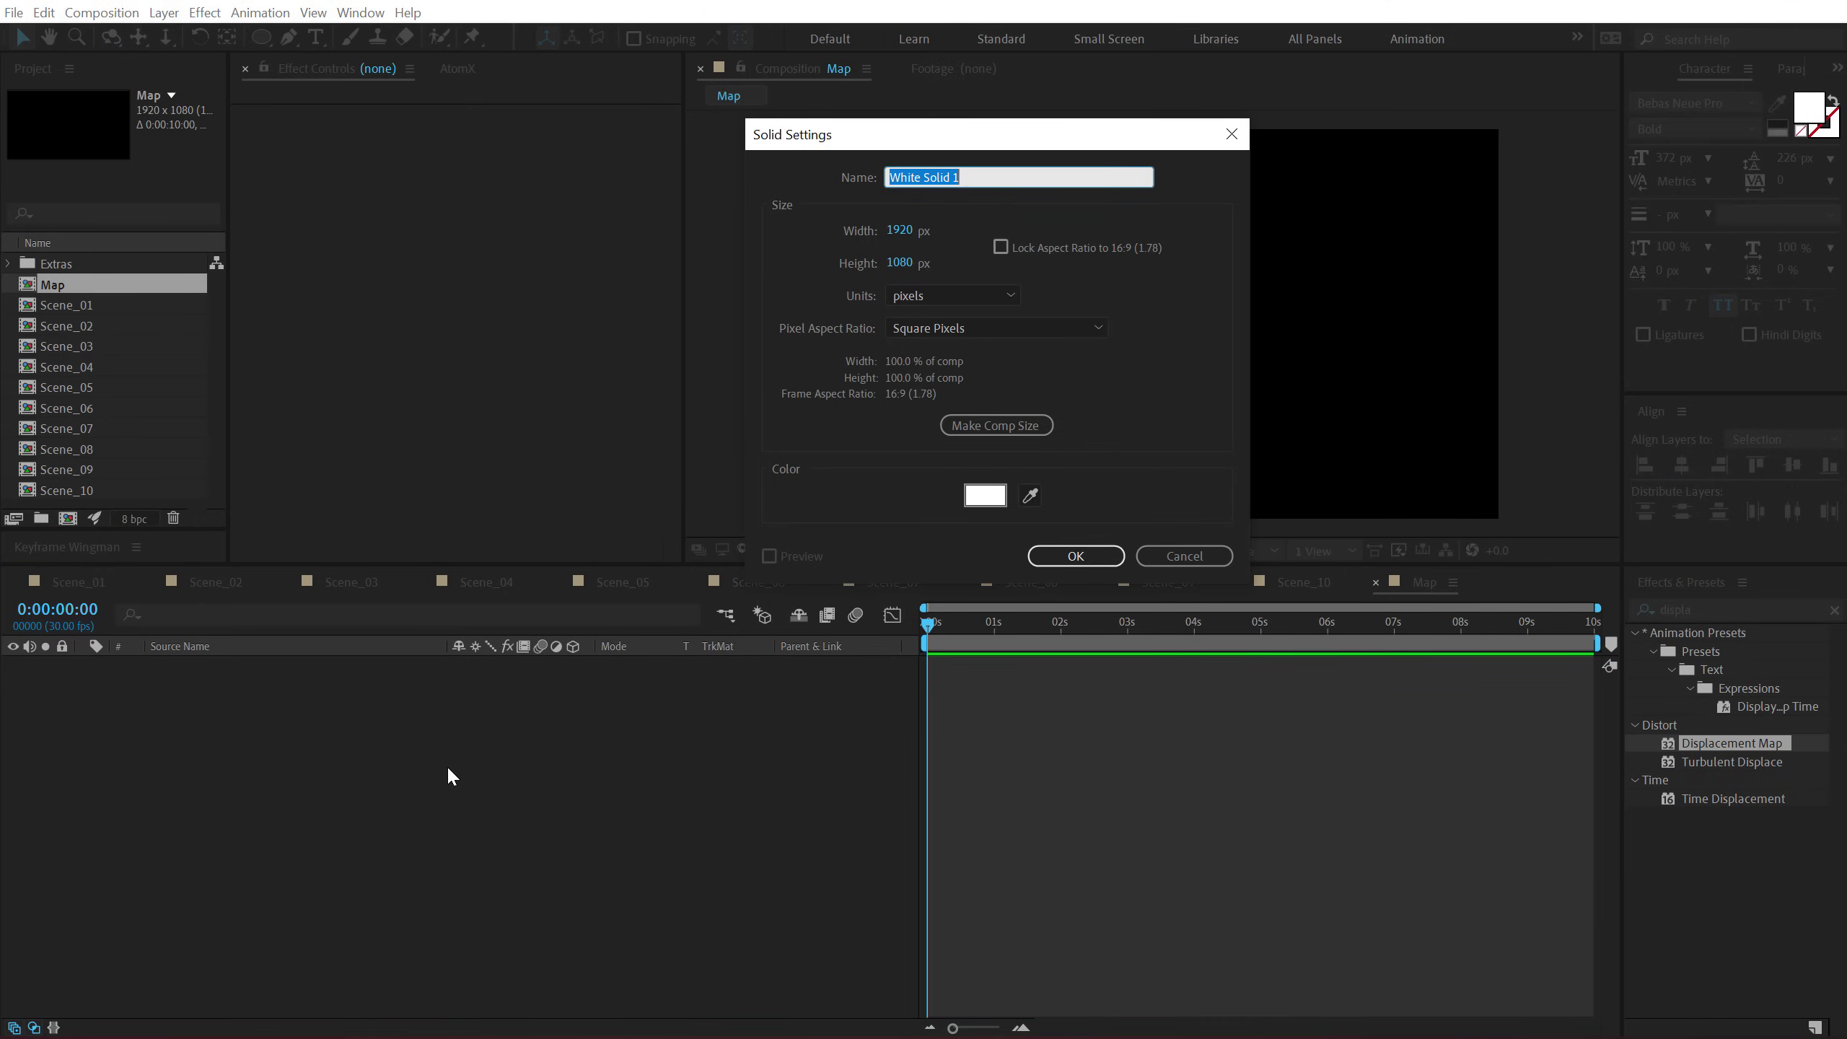
click(1083, 559)
click(1701, 610)
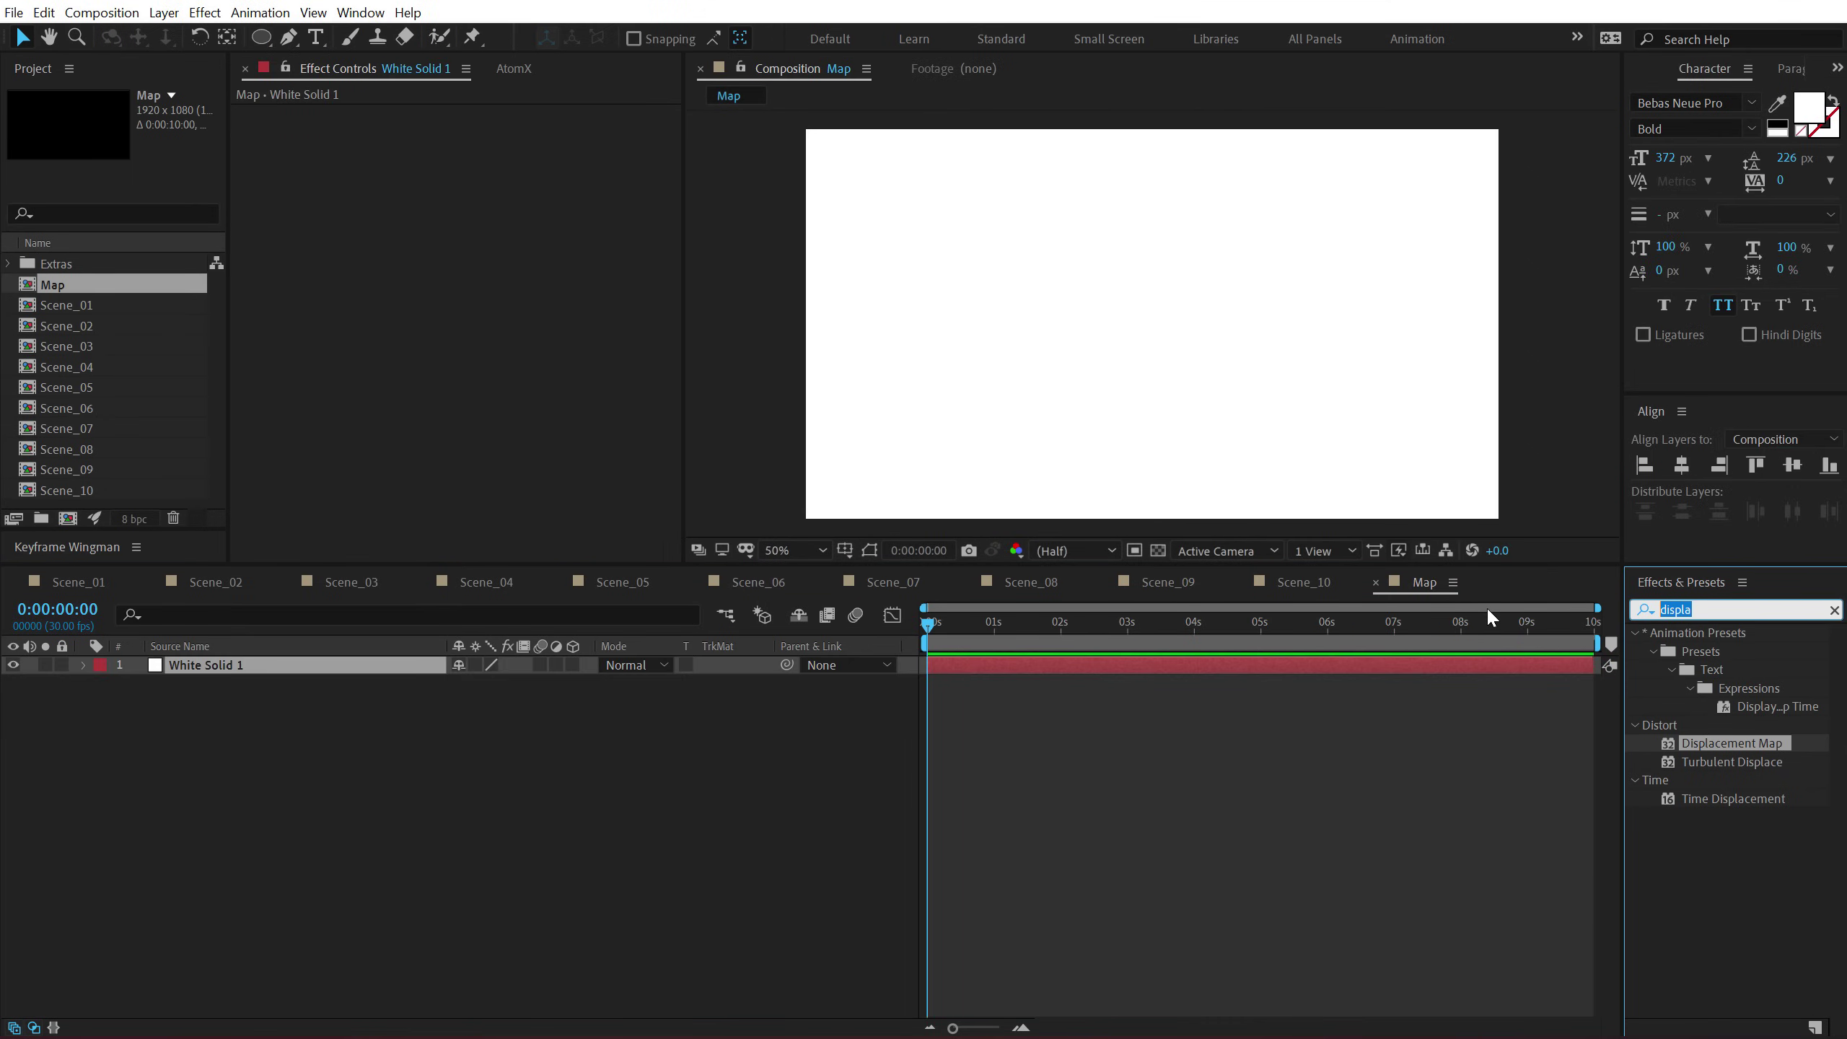
text(frat)
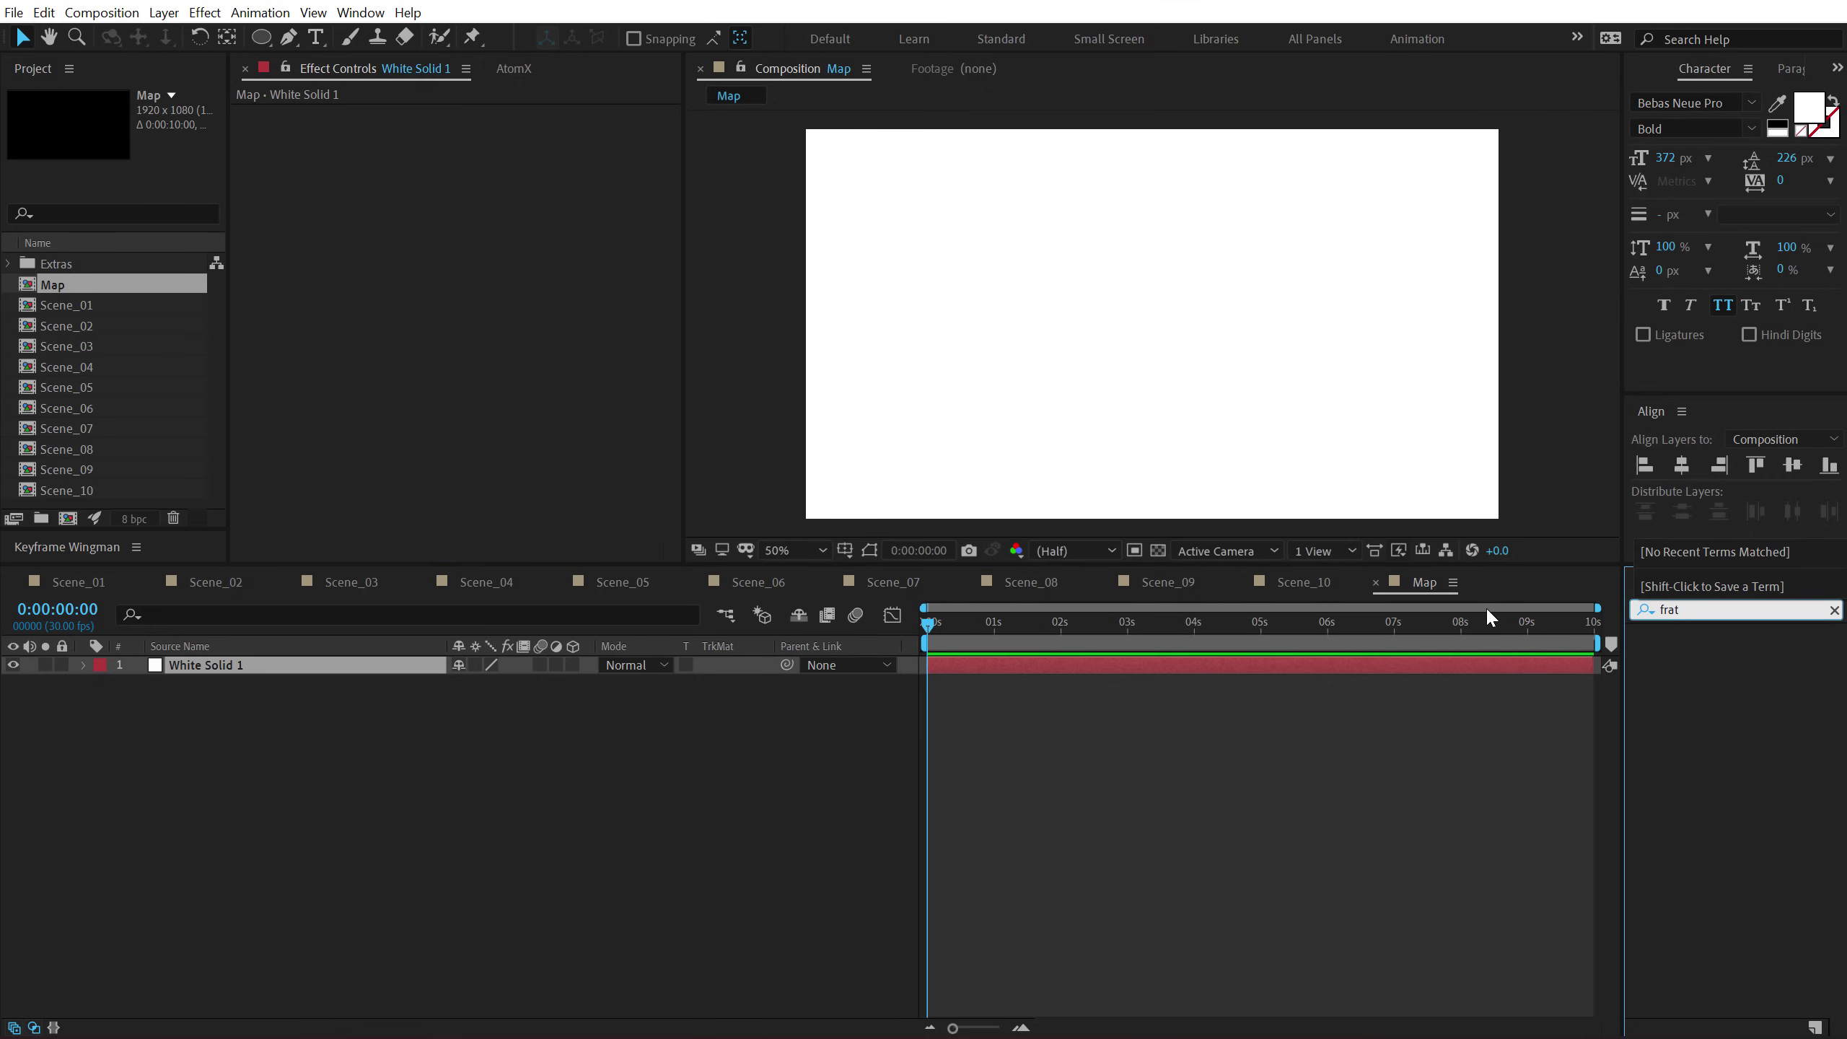
key(BackSpace)
text(c)
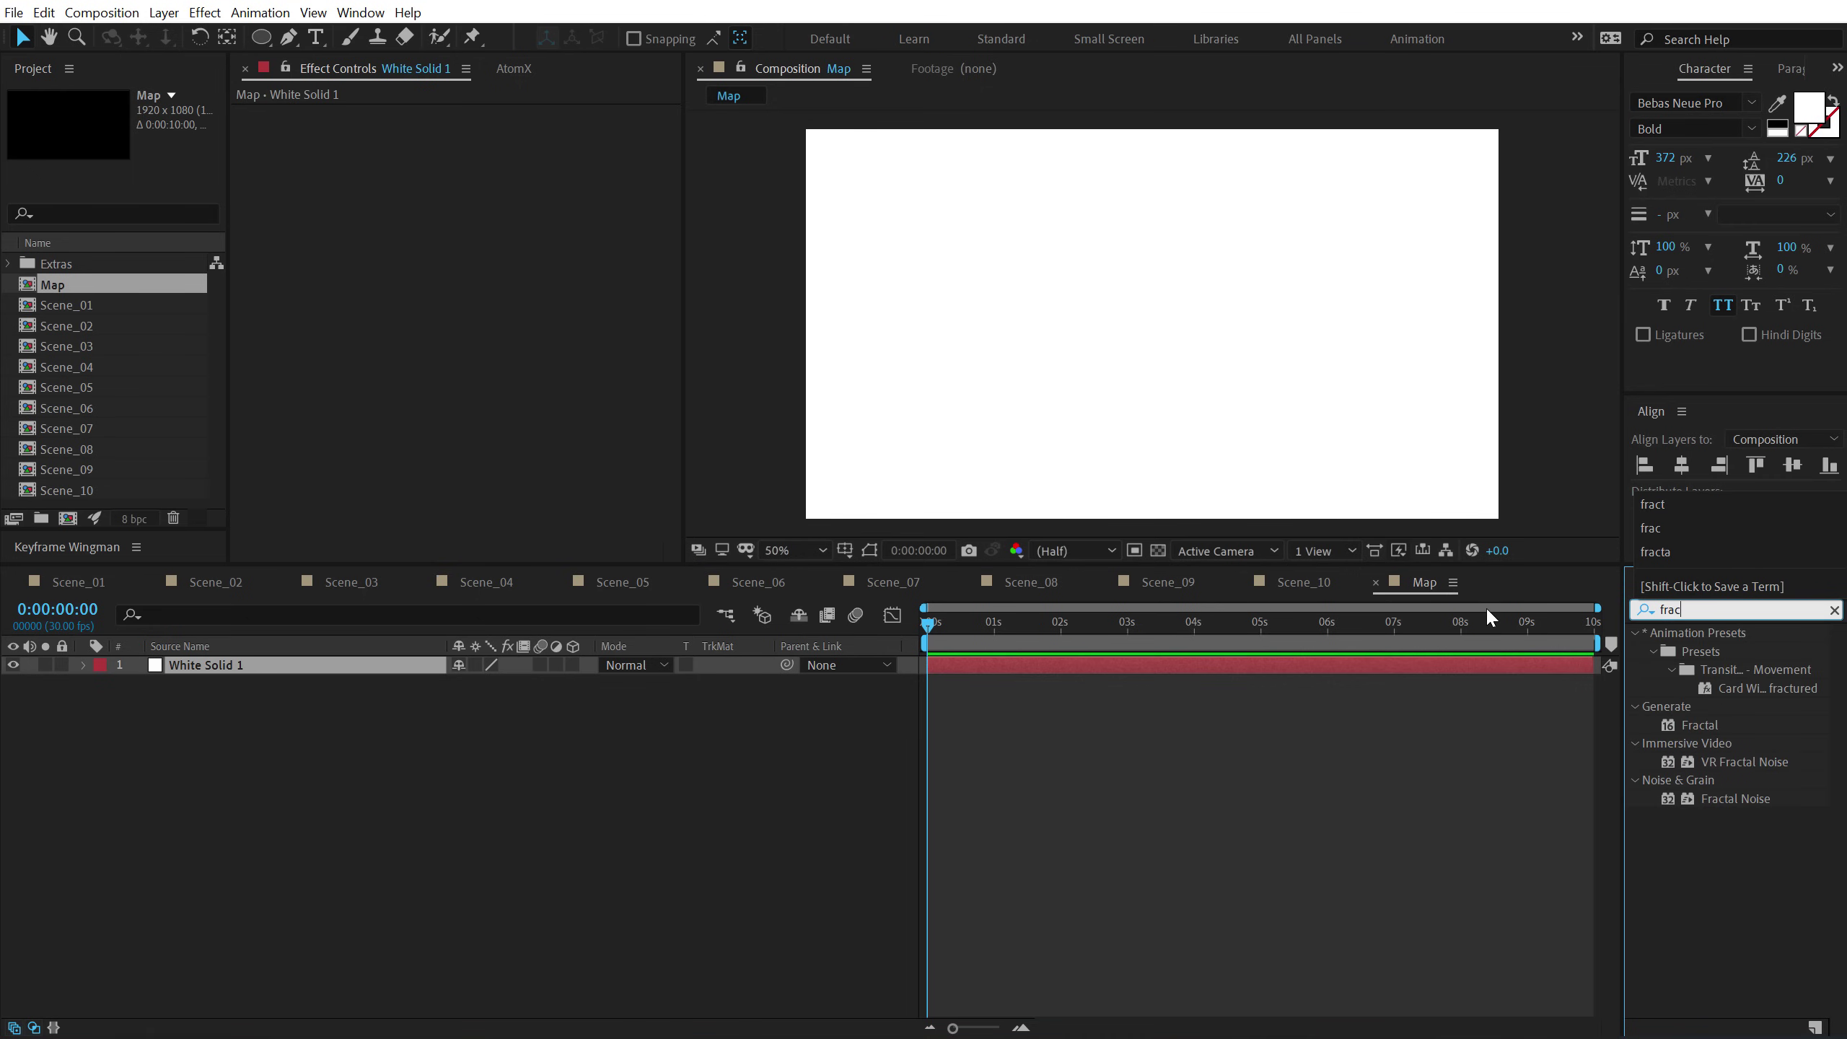
double_click(1727, 800)
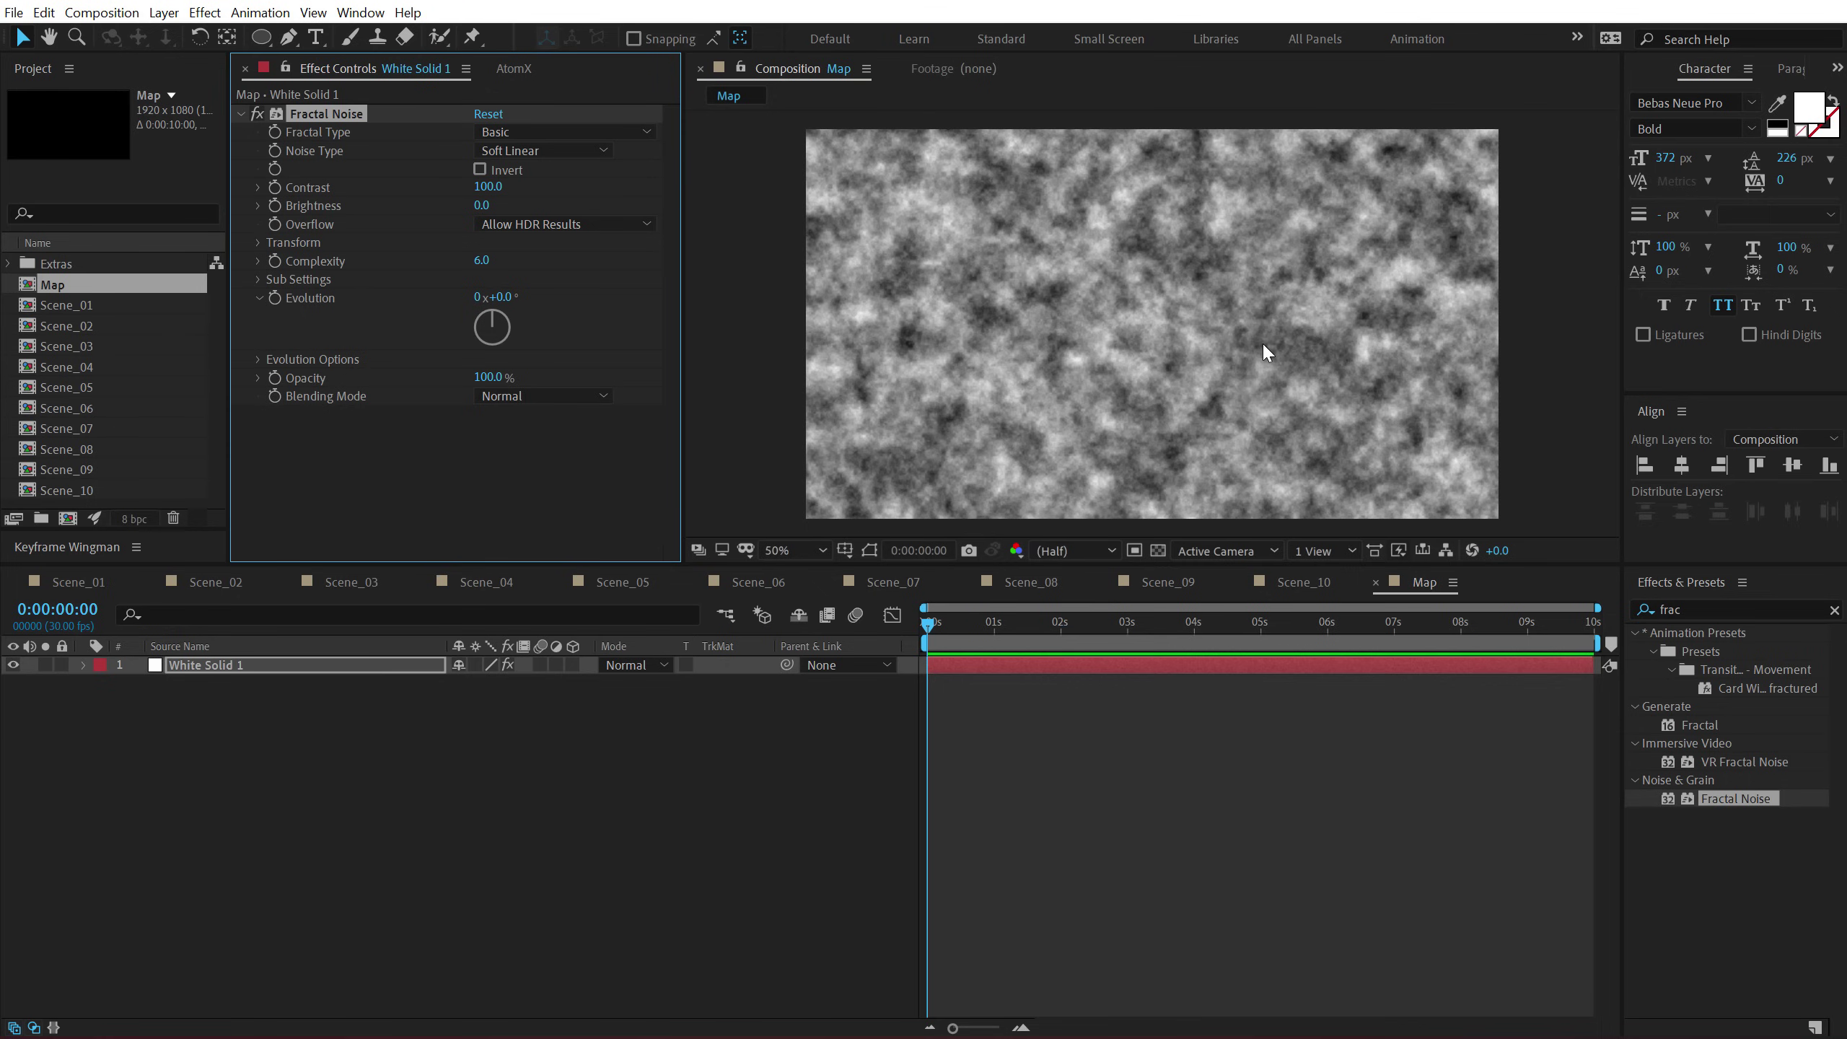
Set the Fractal Noise type to Block with Complexity 1.3 and Contrast 185.
click(538, 150)
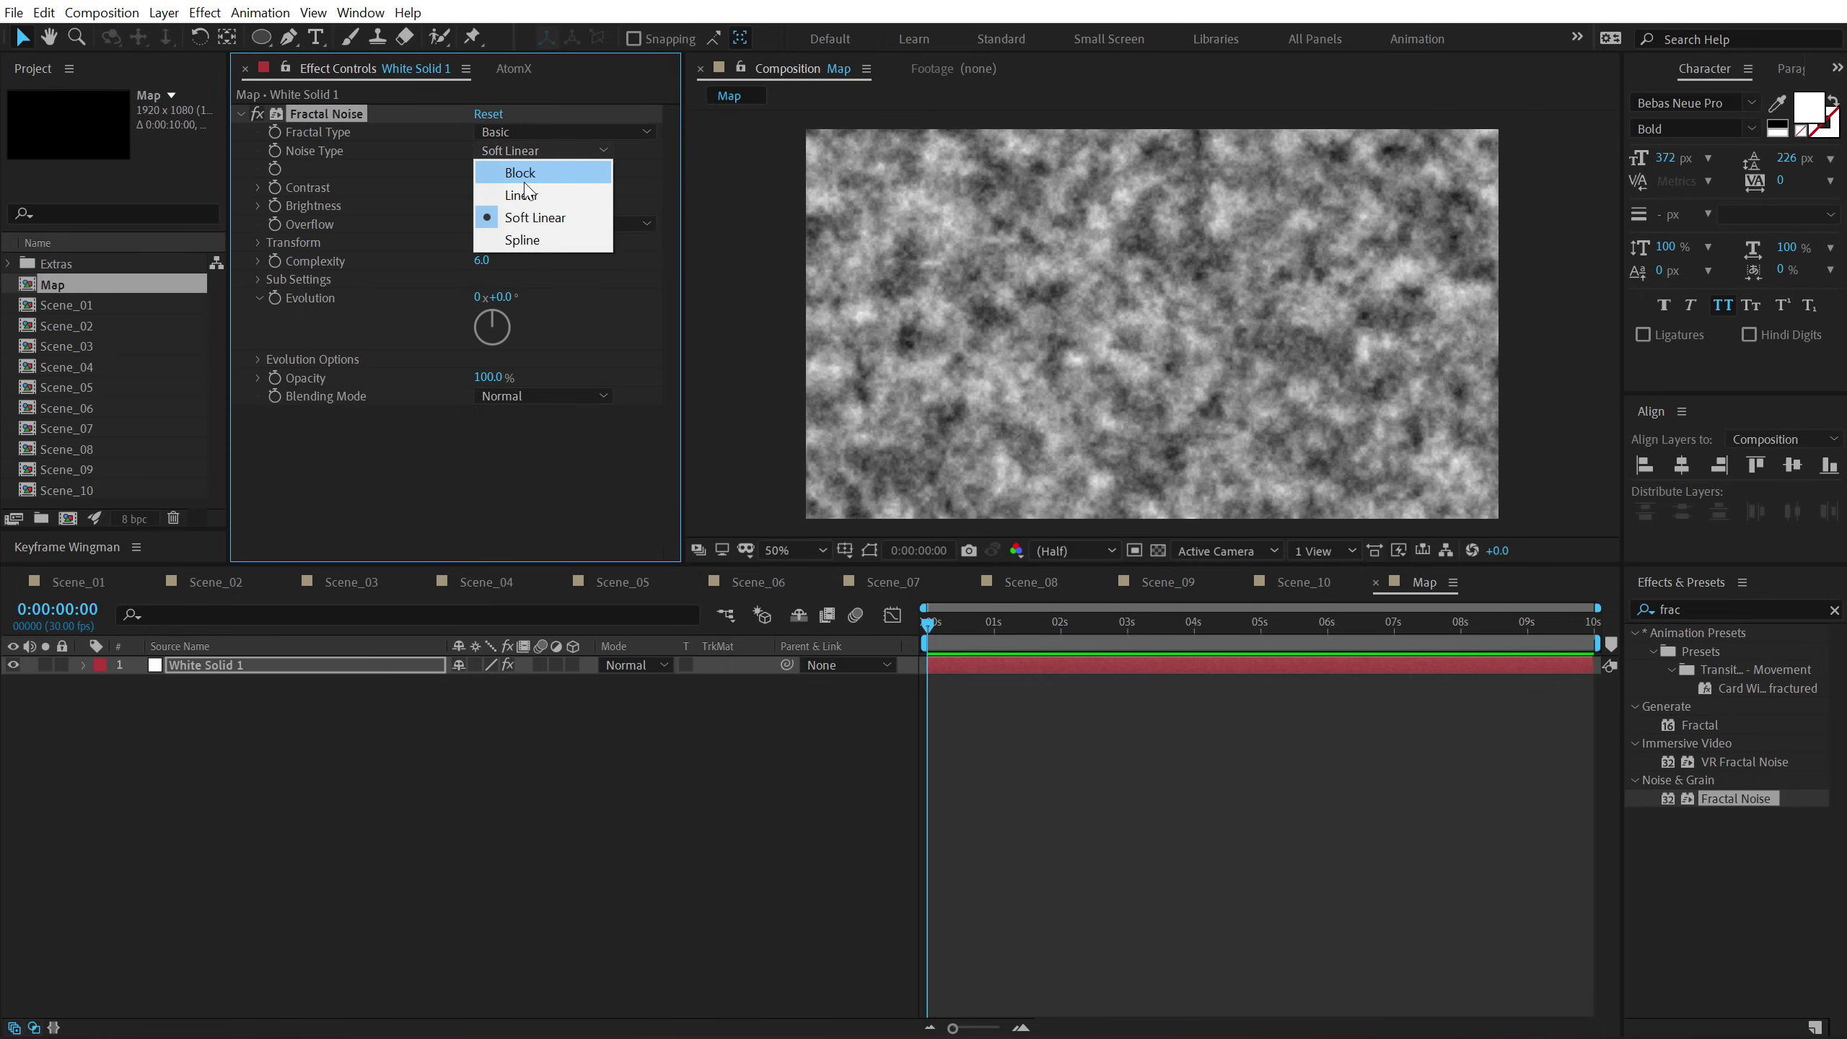
click(521, 179)
drag(484, 263, 449, 260)
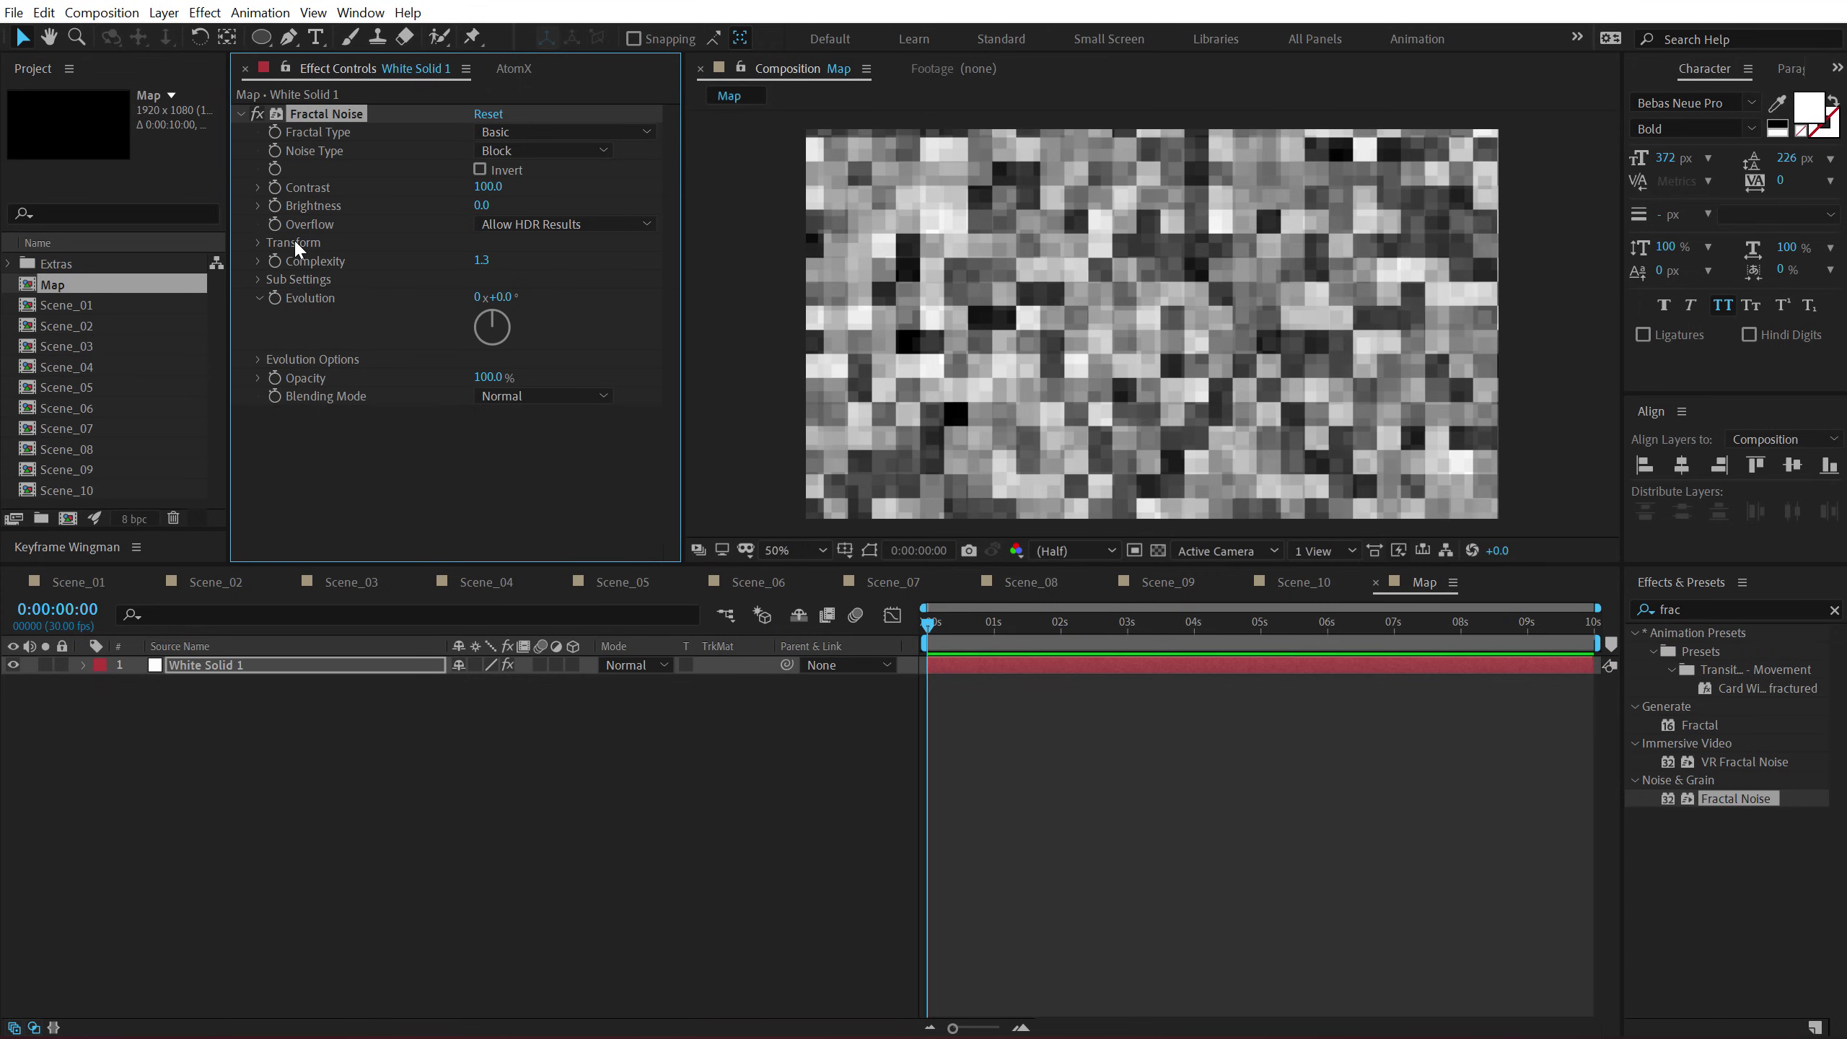
drag(504, 184, 566, 184)
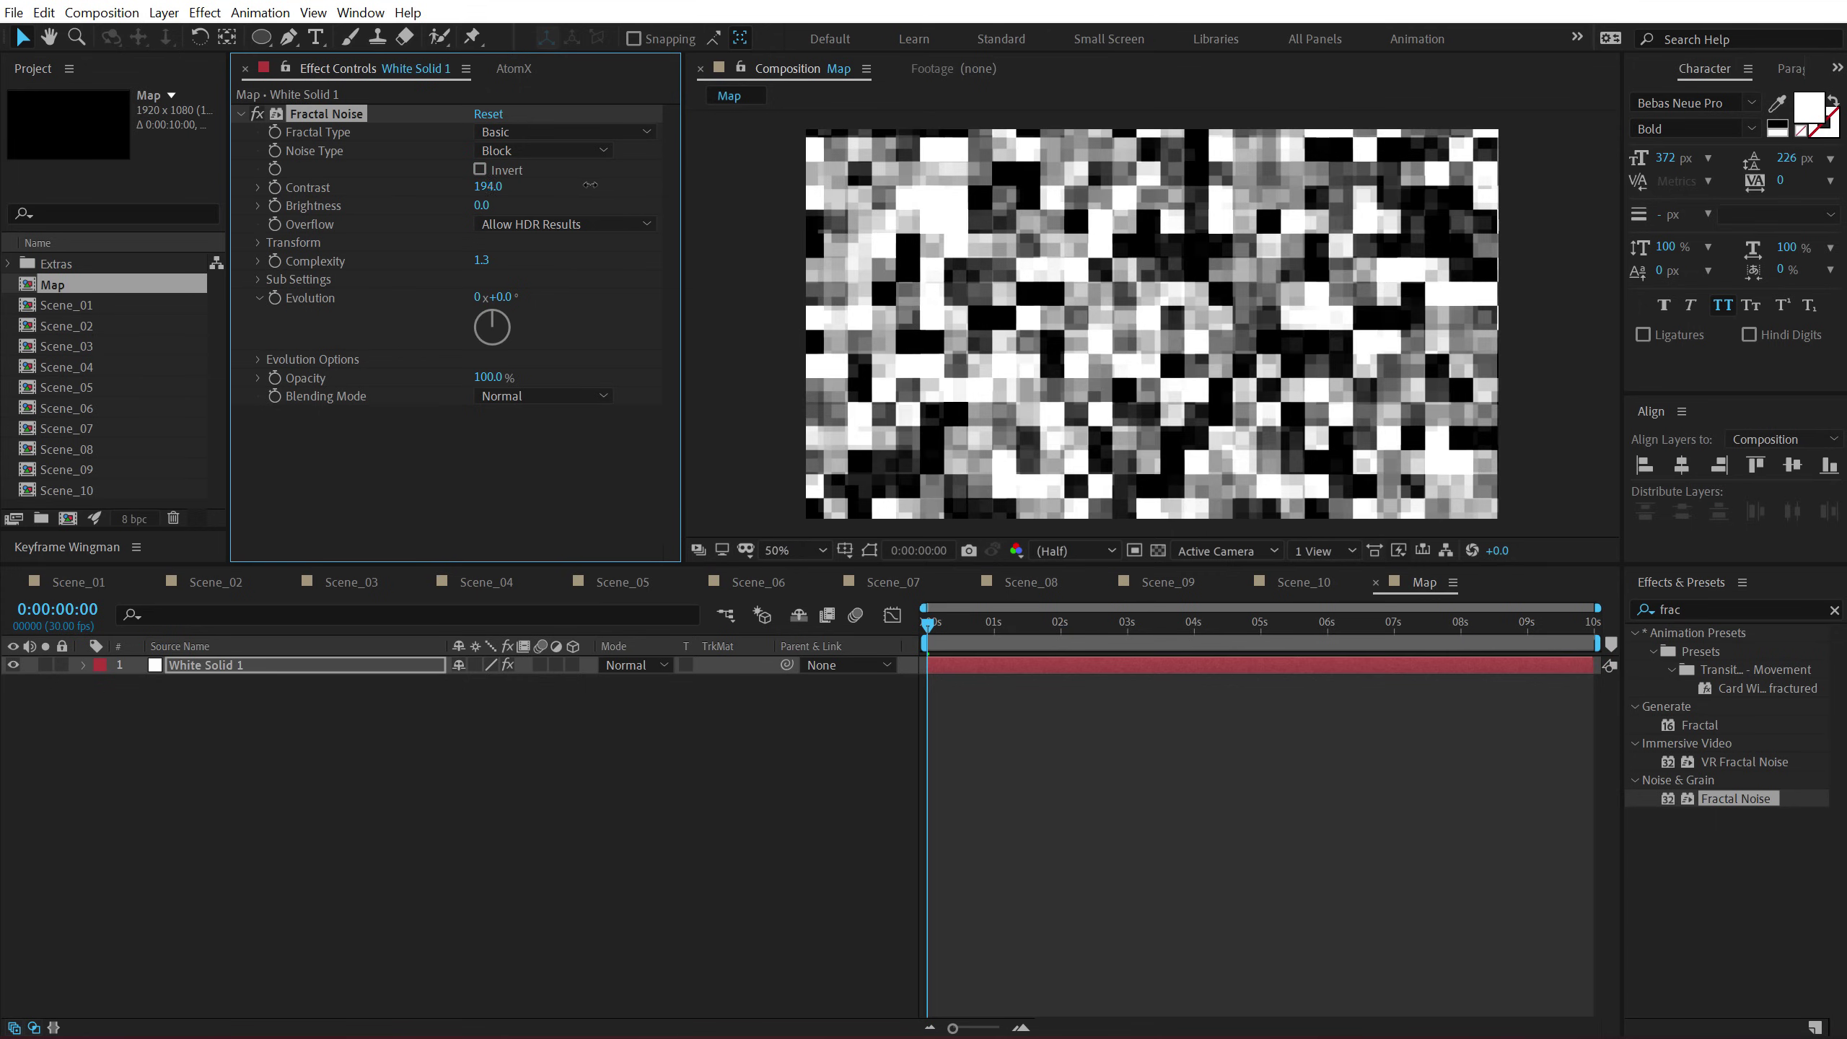
Disable Uniform Scaling in the noise's Transform settings and set Scale Width to 539 and Scale Height to 15.
click(257, 241)
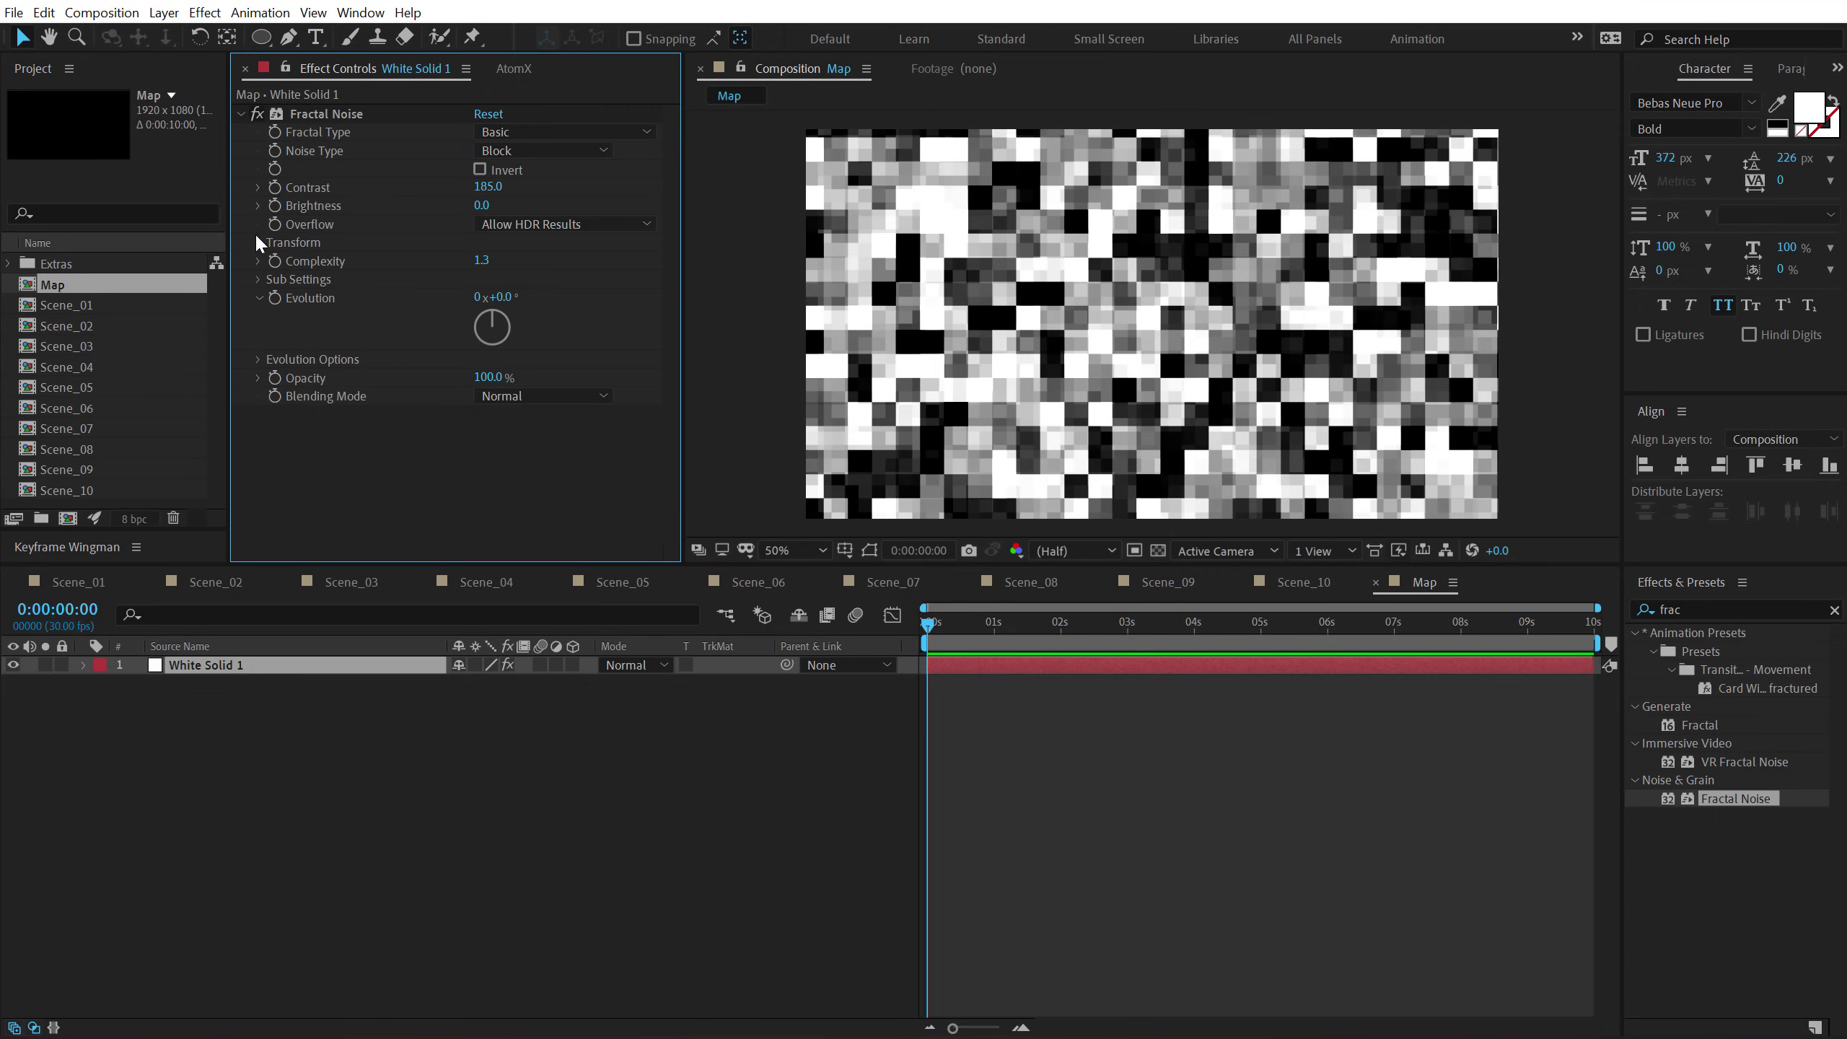
click(480, 280)
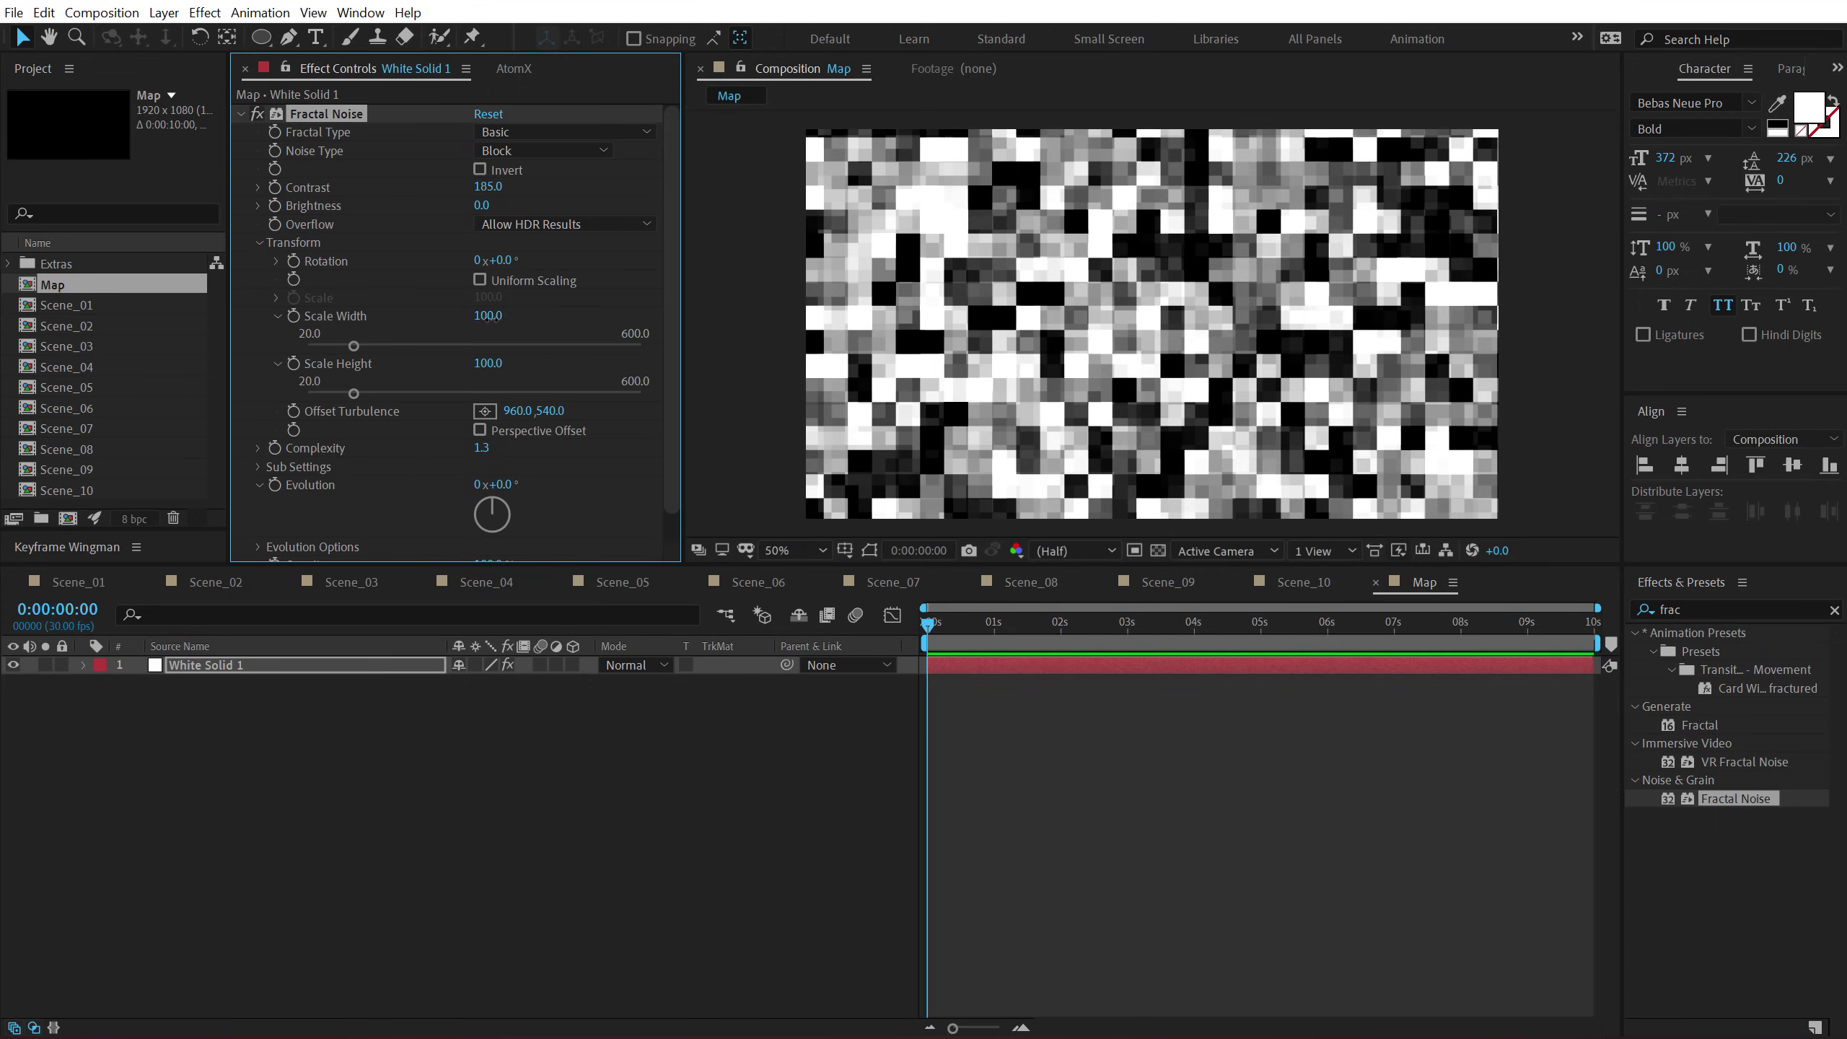
drag(488, 315, 409, 371)
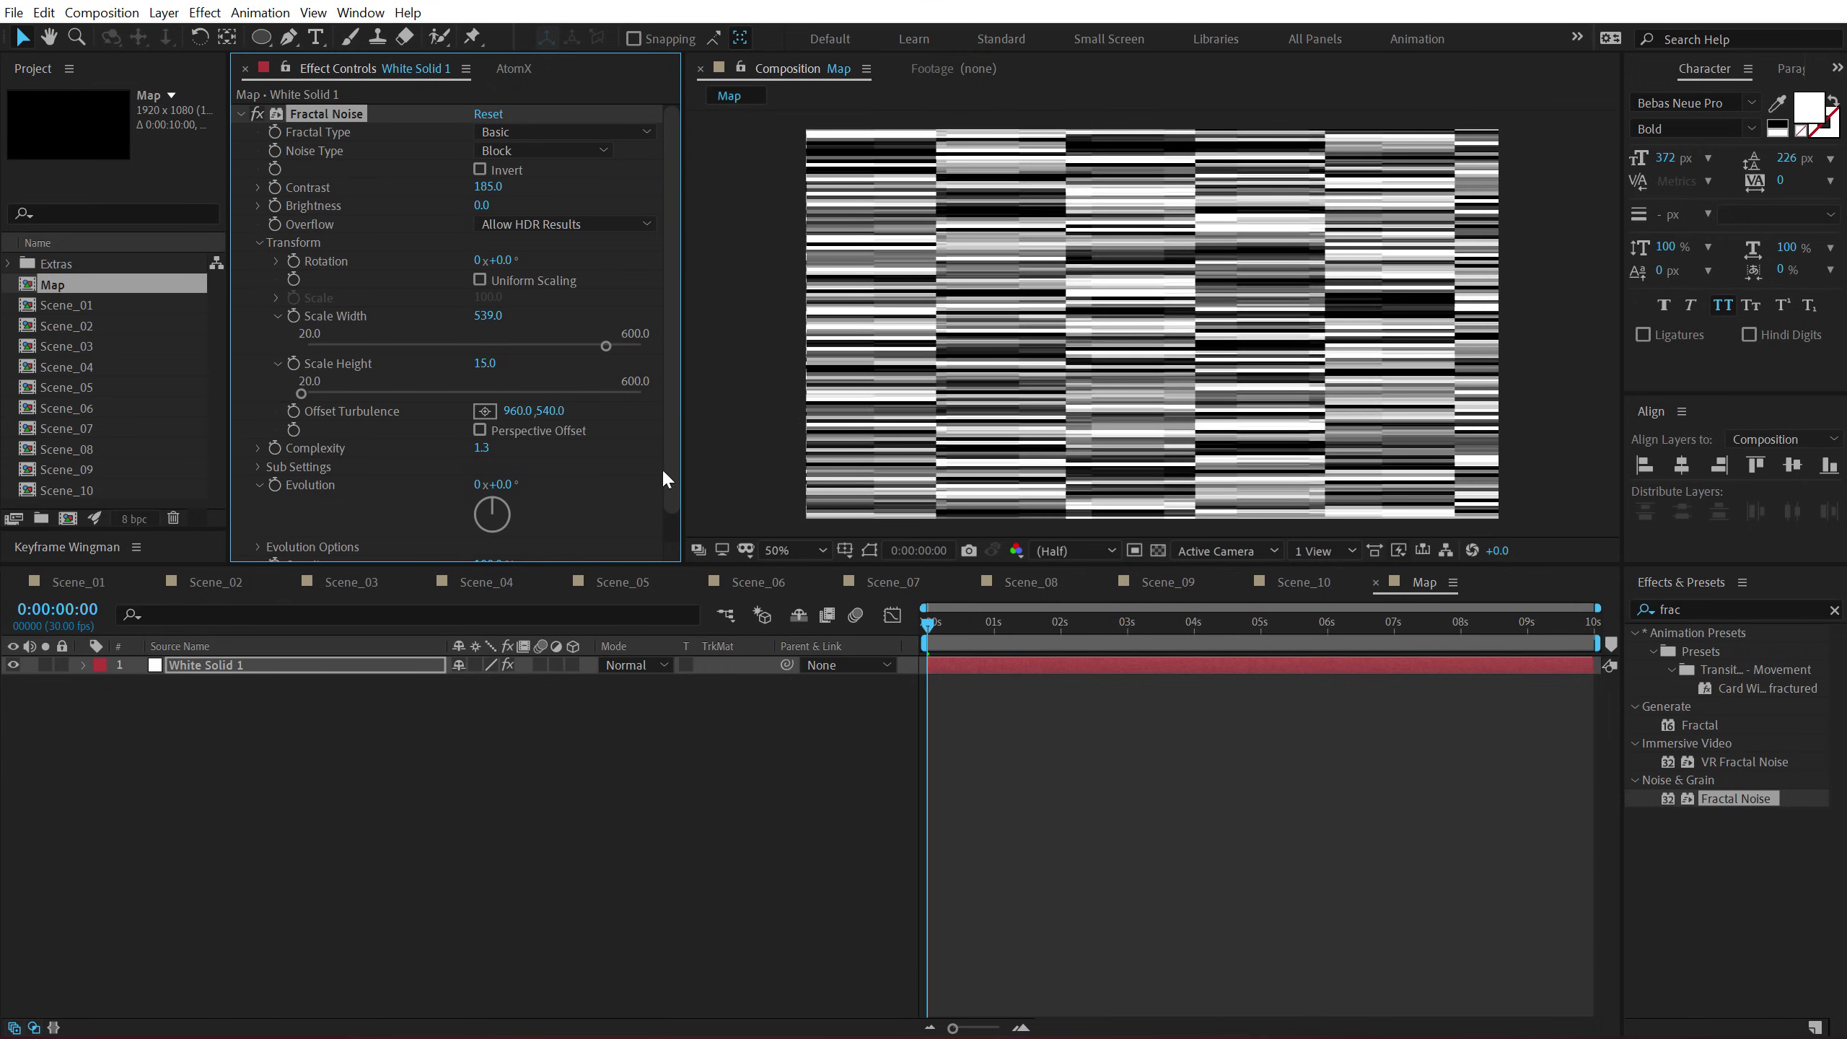
Place the Map composition beneath the Displace text in Scene_07 and hide the Map layer.
click(779, 583)
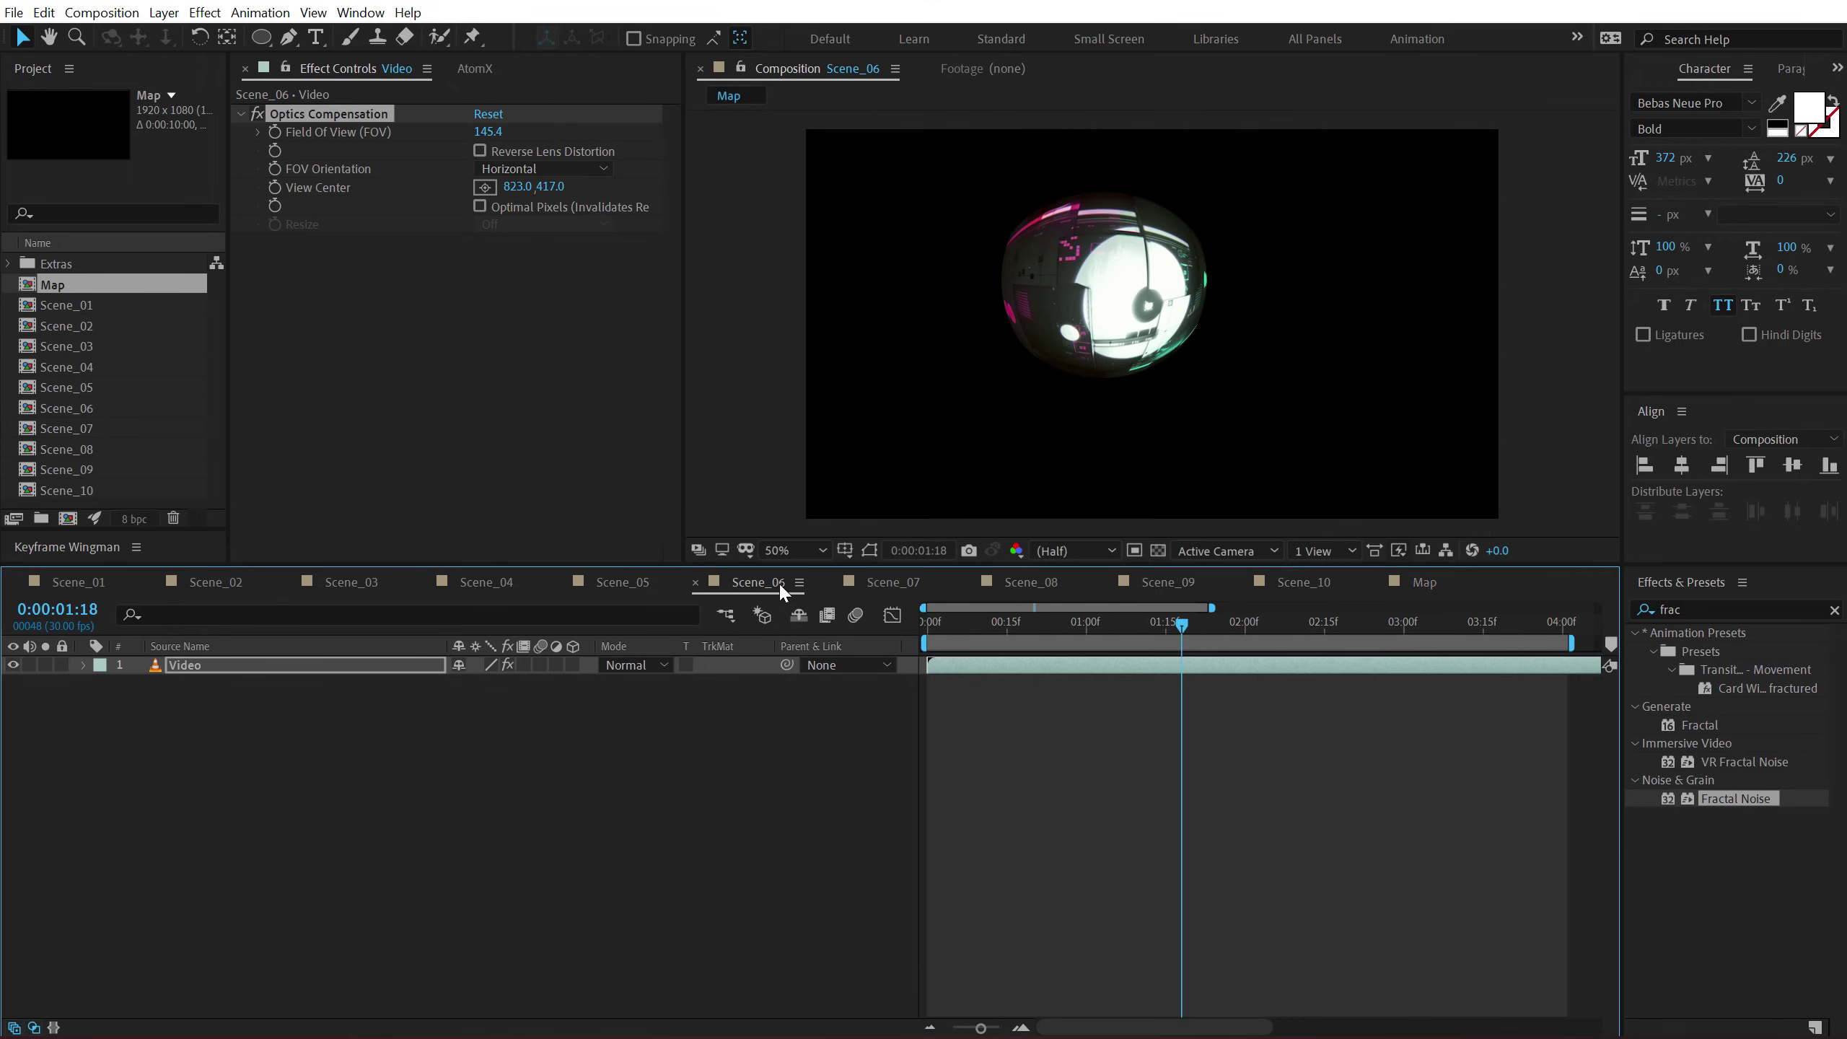
click(879, 582)
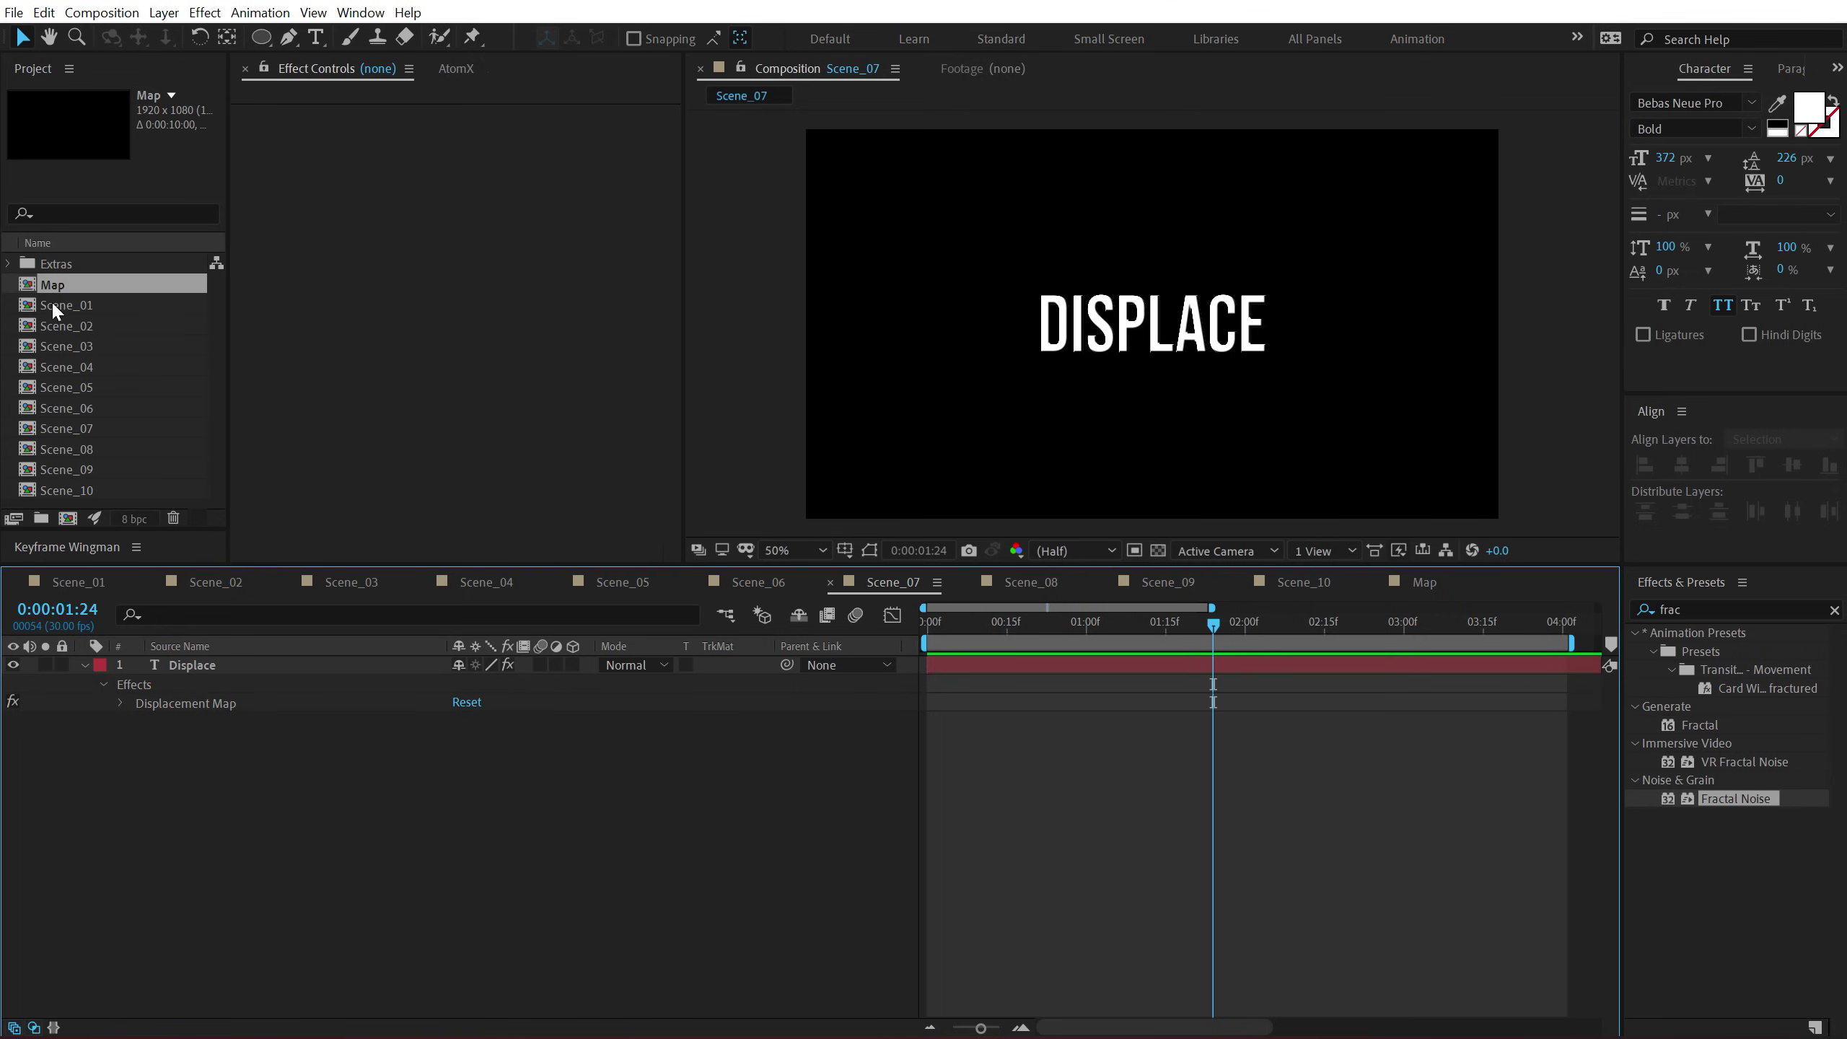
drag(52, 301, 196, 723)
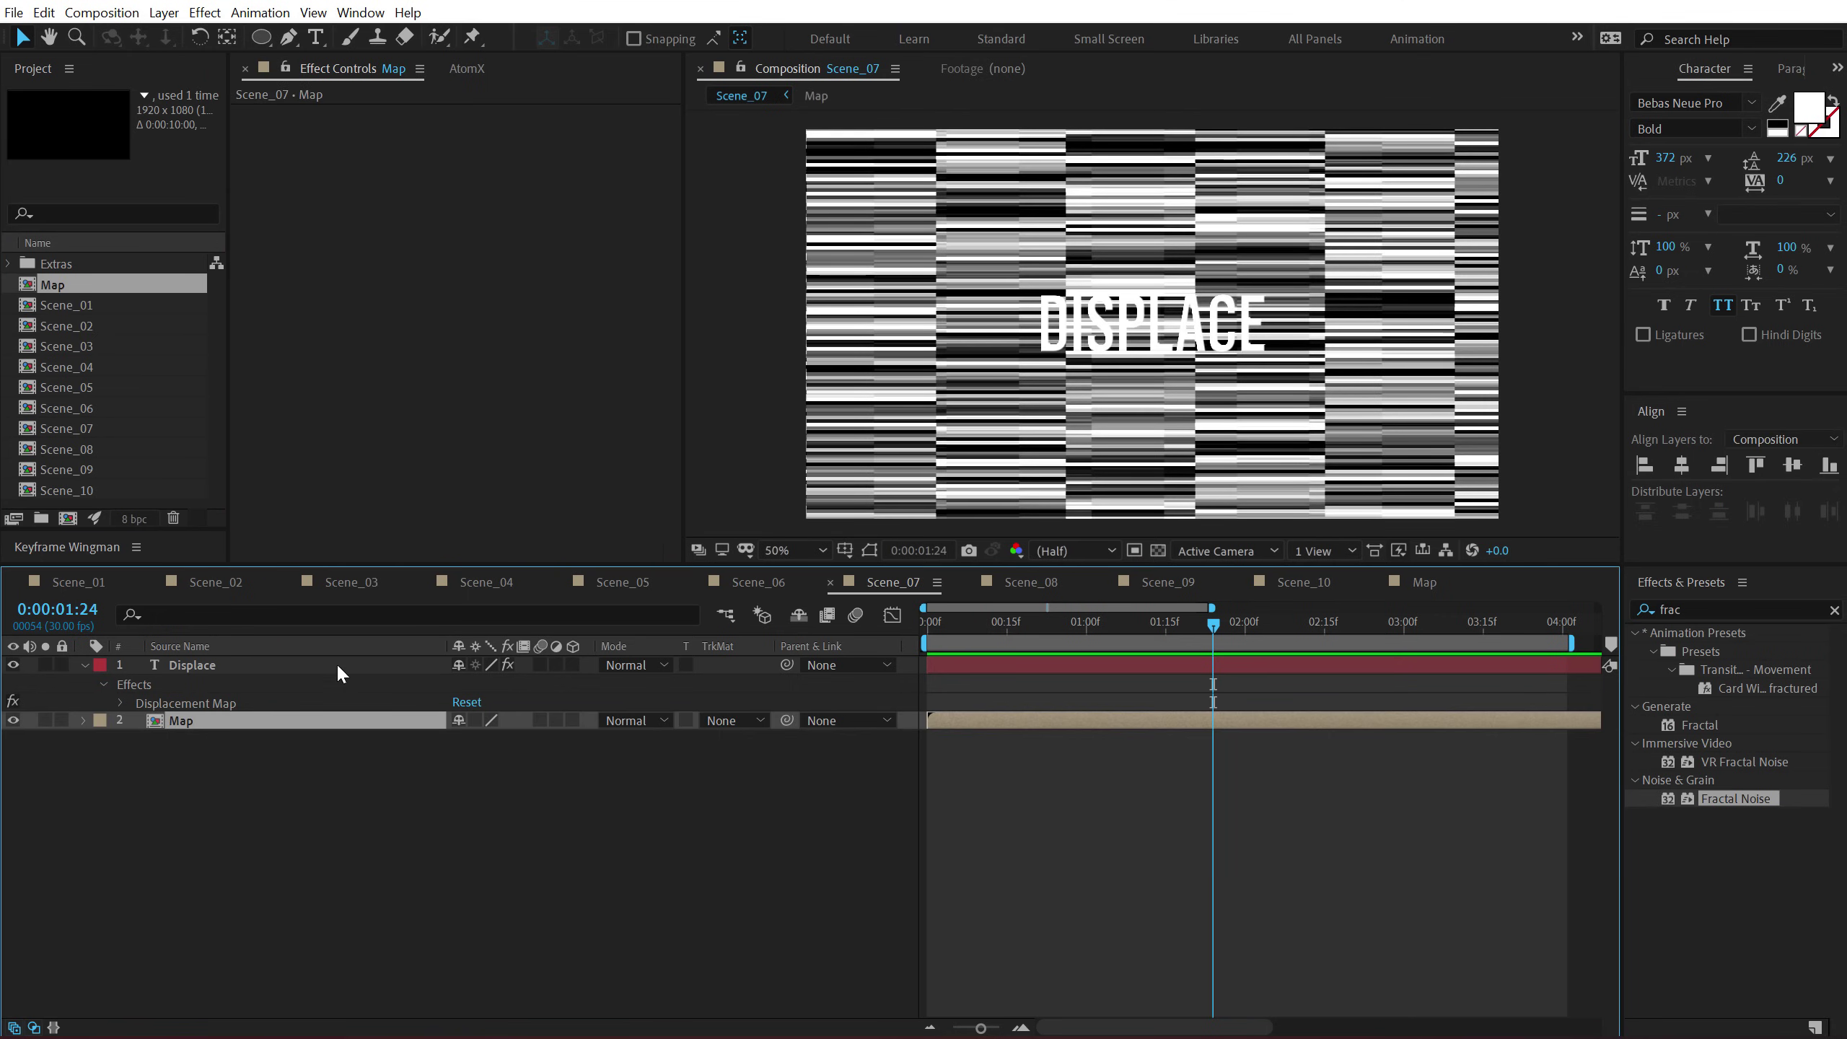
click(13, 720)
click(289, 647)
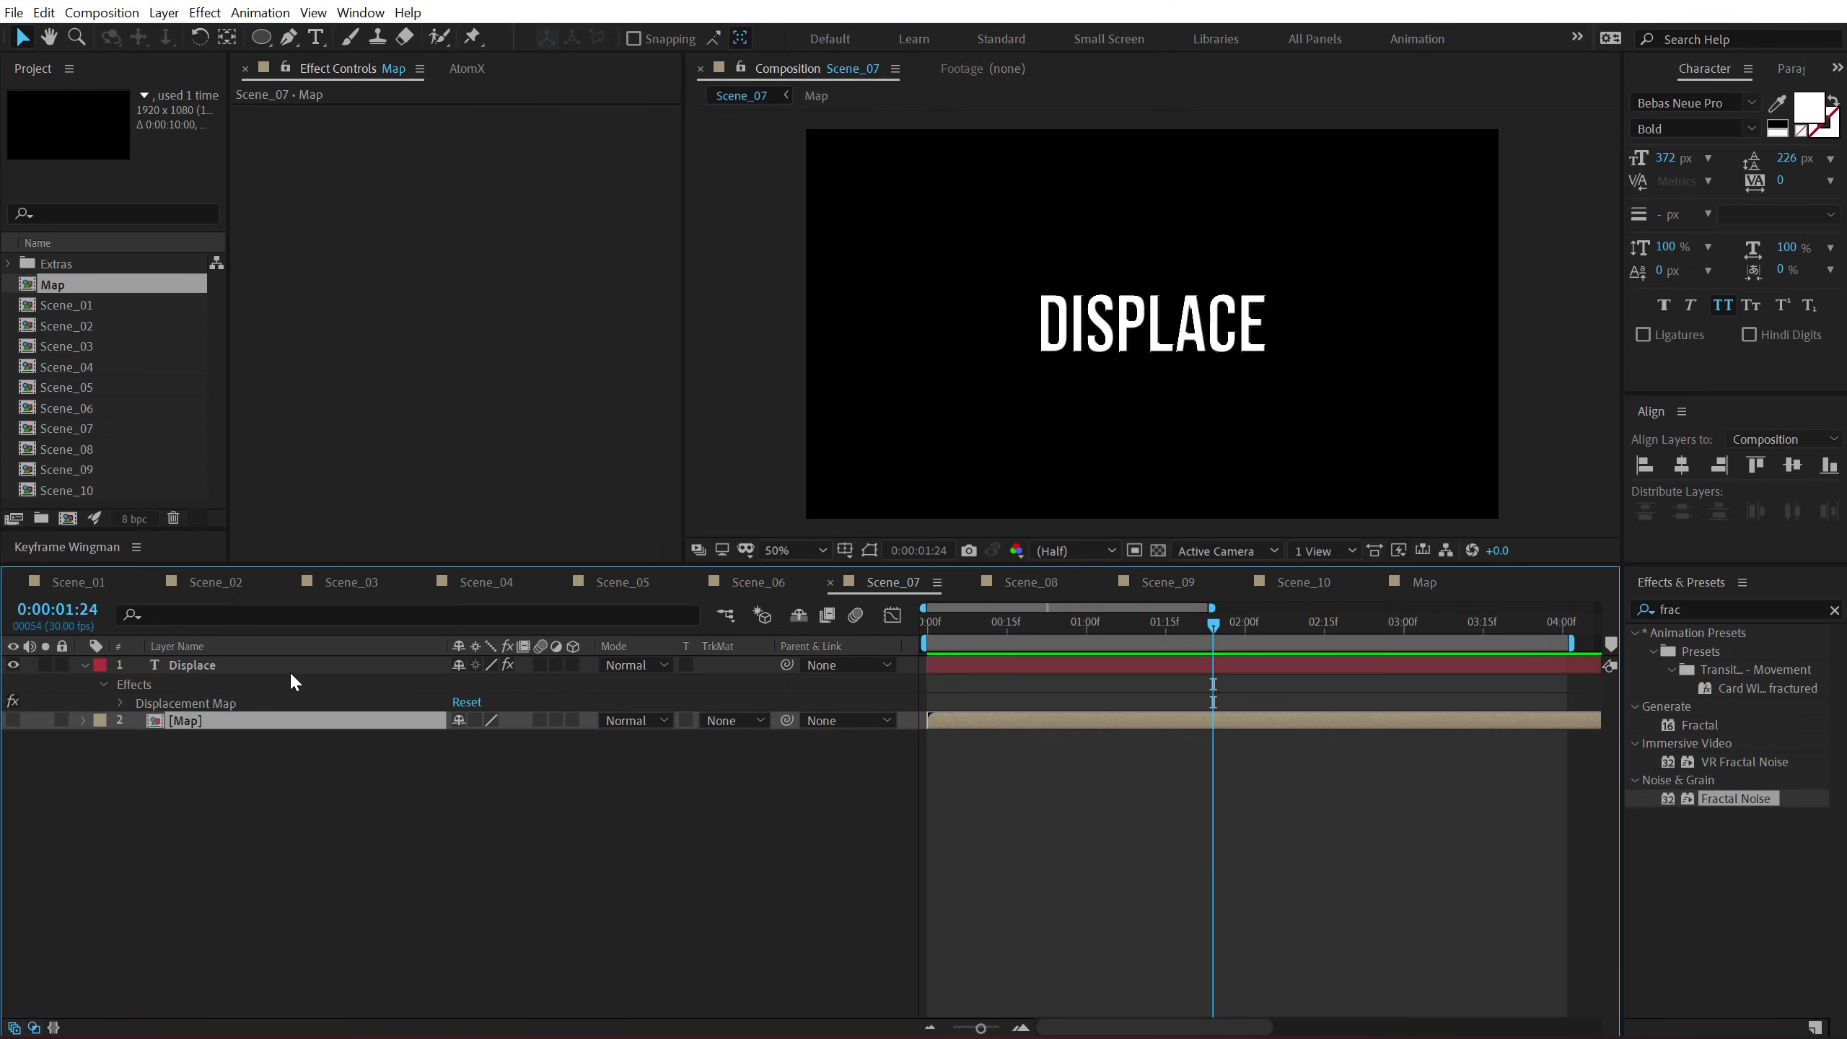
Set the text's Displacement Map layer to Map, with Max Horizontal Displacement 171 and Max Vertical Displacement 231.
click(288, 666)
click(538, 129)
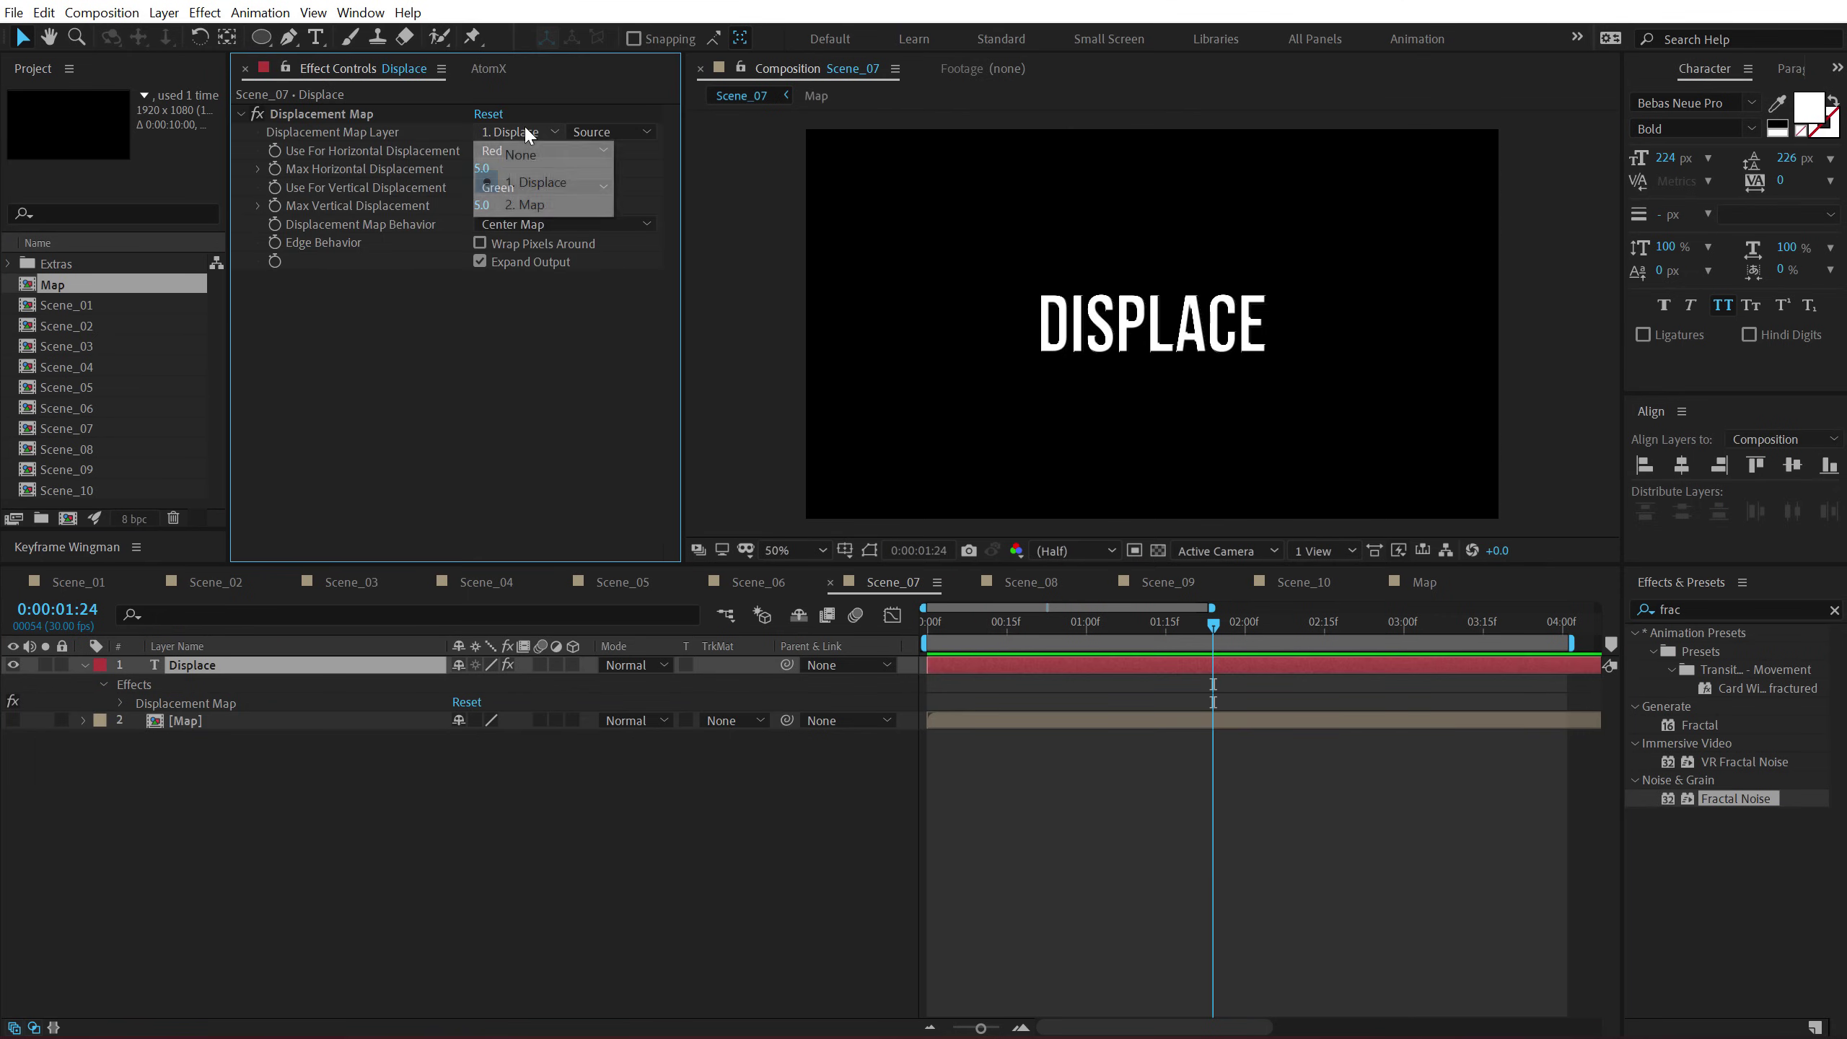
click(533, 204)
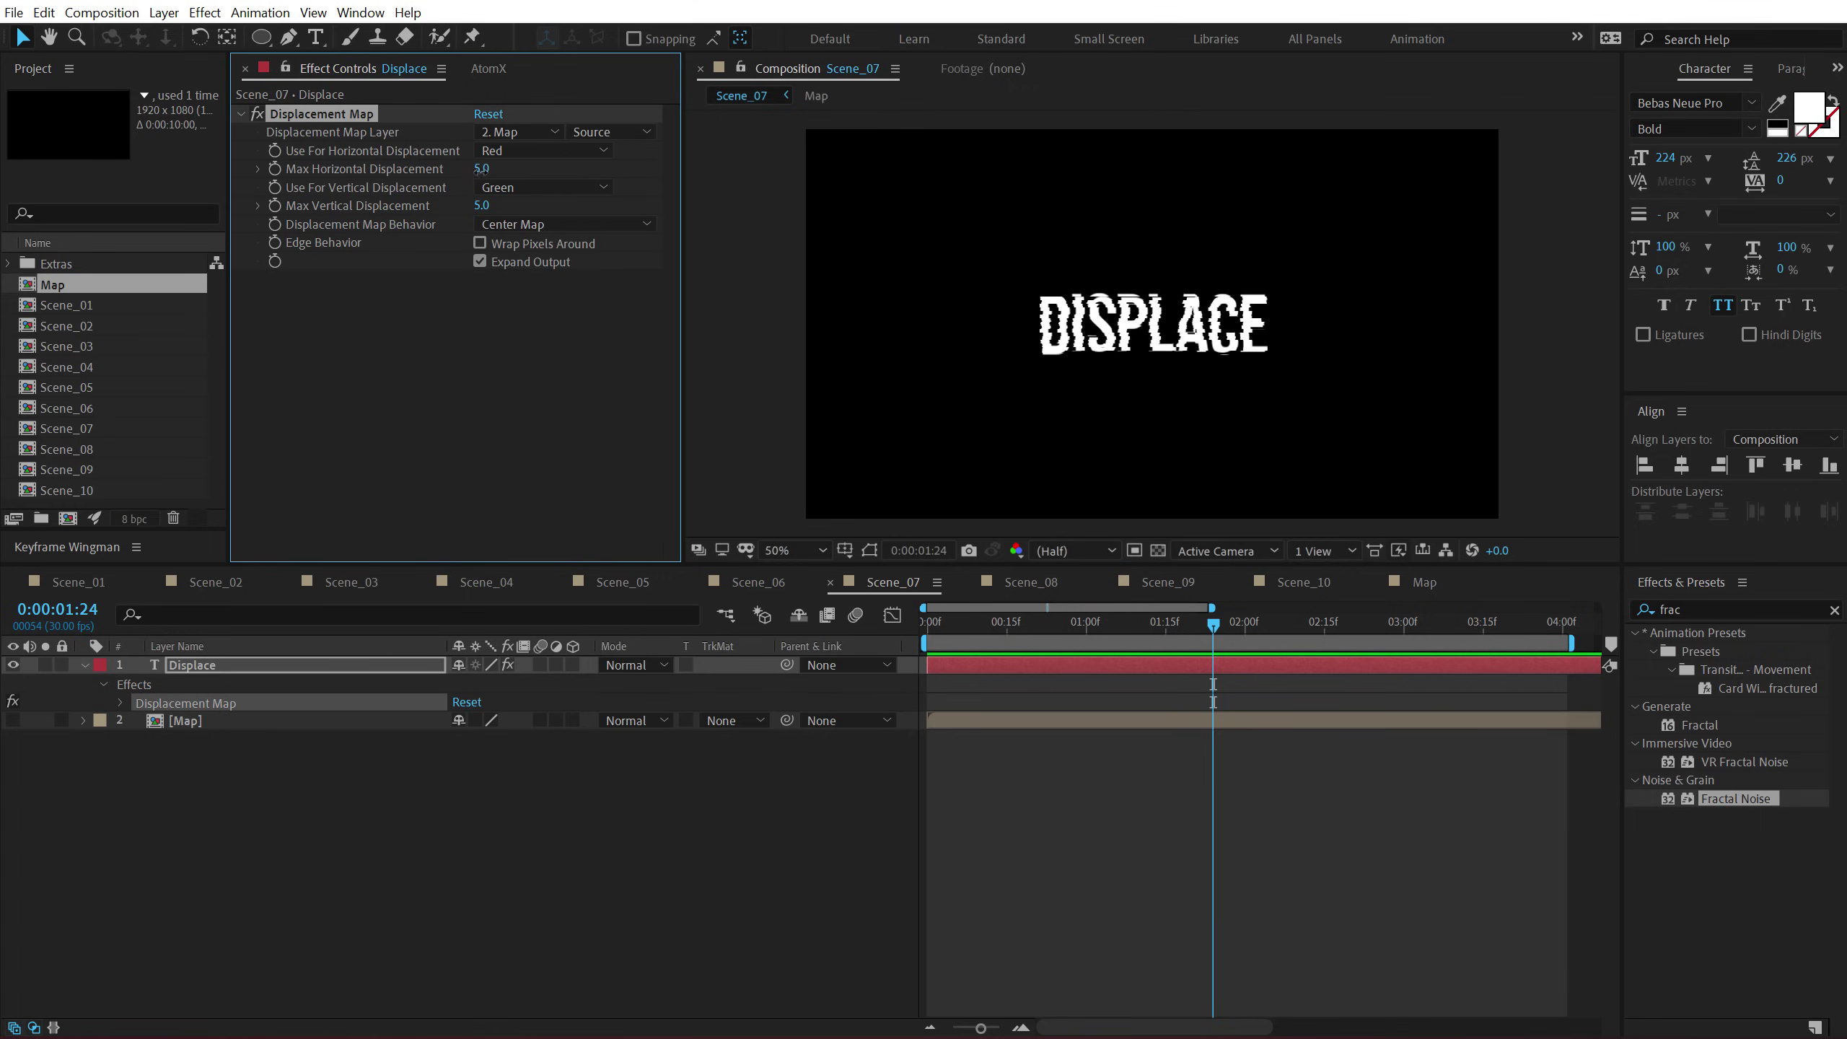
drag(482, 168, 704, 229)
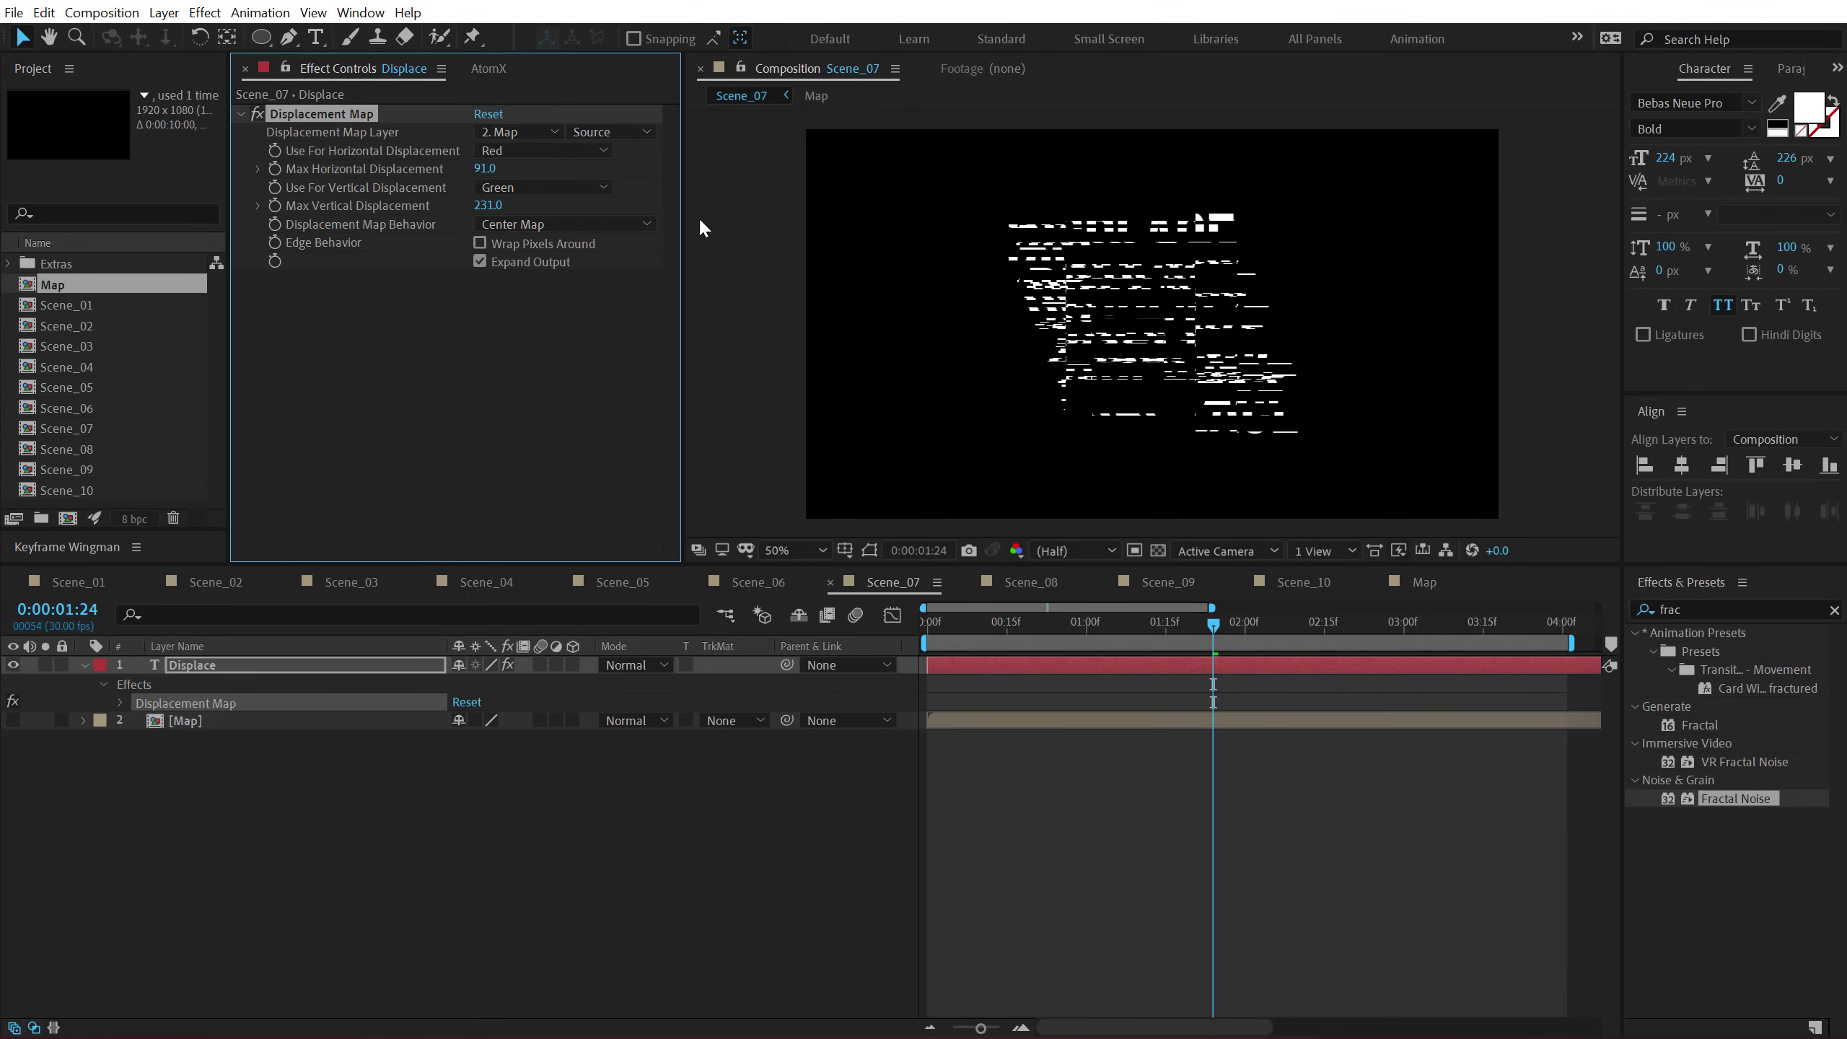
drag(485, 169, 608, 199)
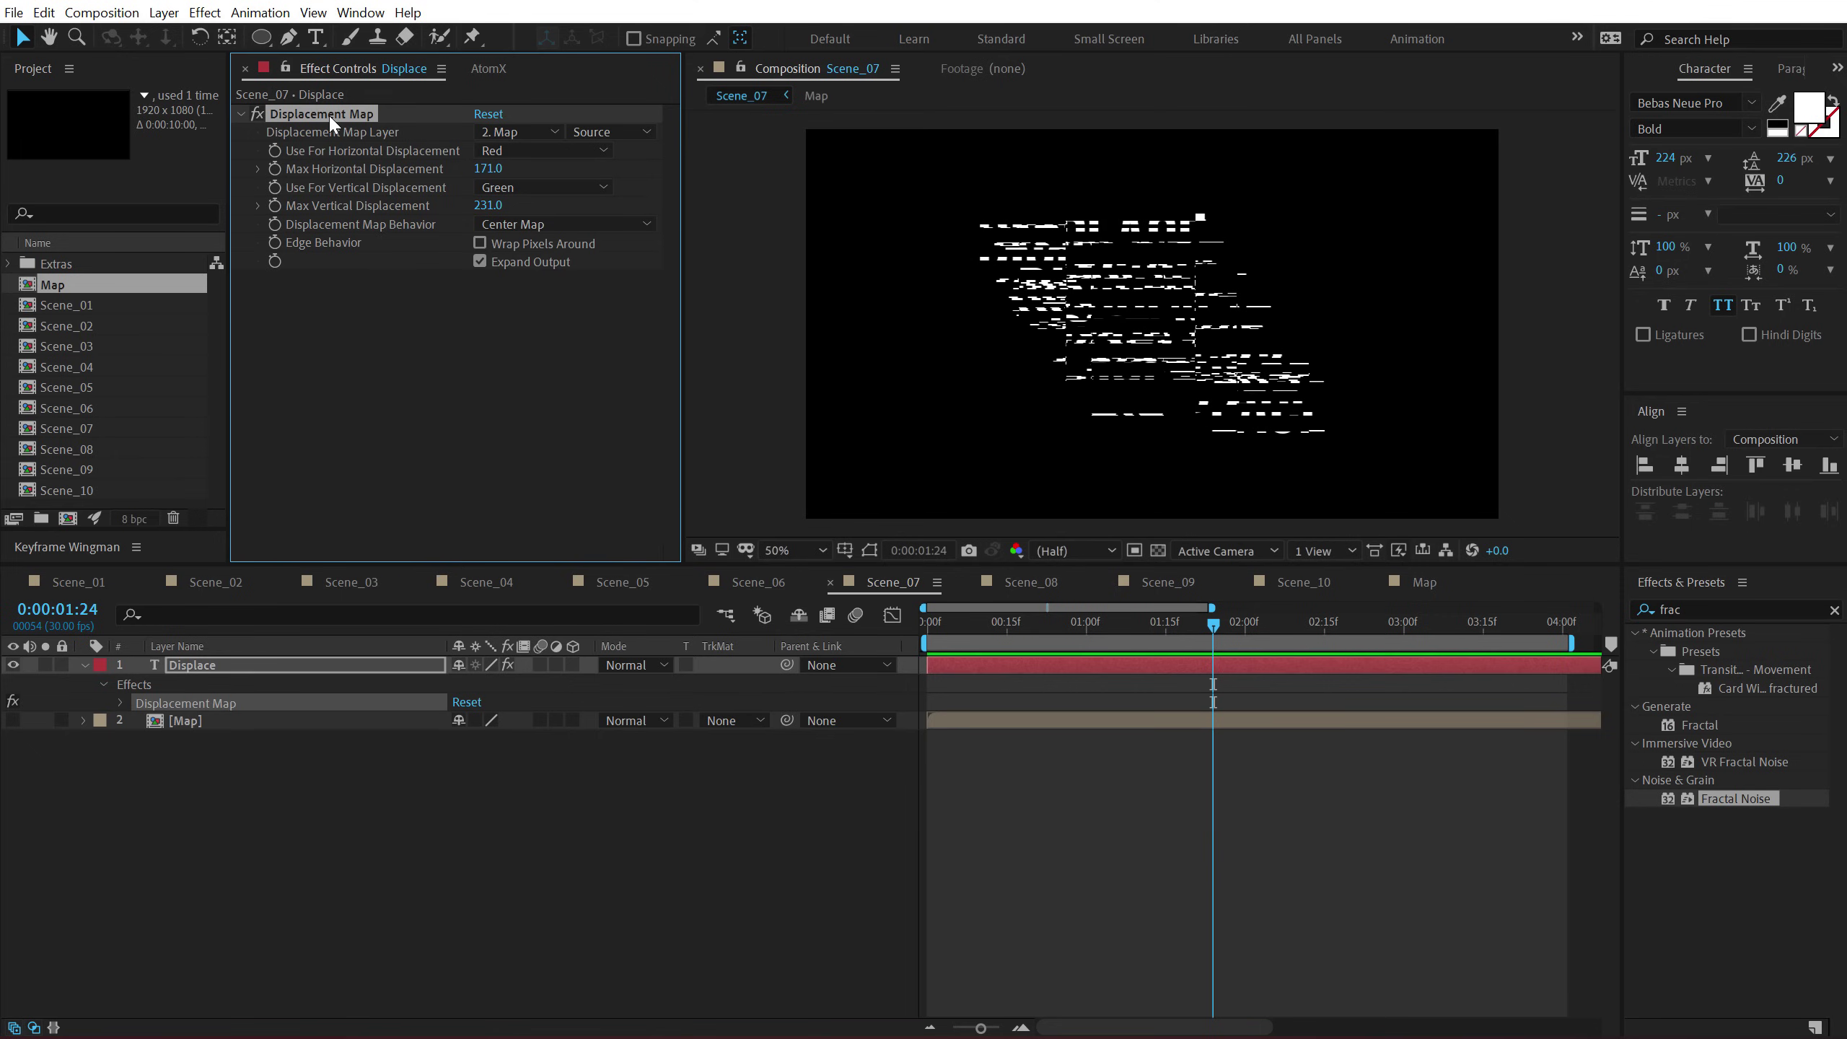
Duplicate the Displacement Map effect and set the copy's Max Horizontal Displacement to -109 and Max Vertical Displacement to 242.
key(ctrl+d)
drag(488, 334, 290, 334)
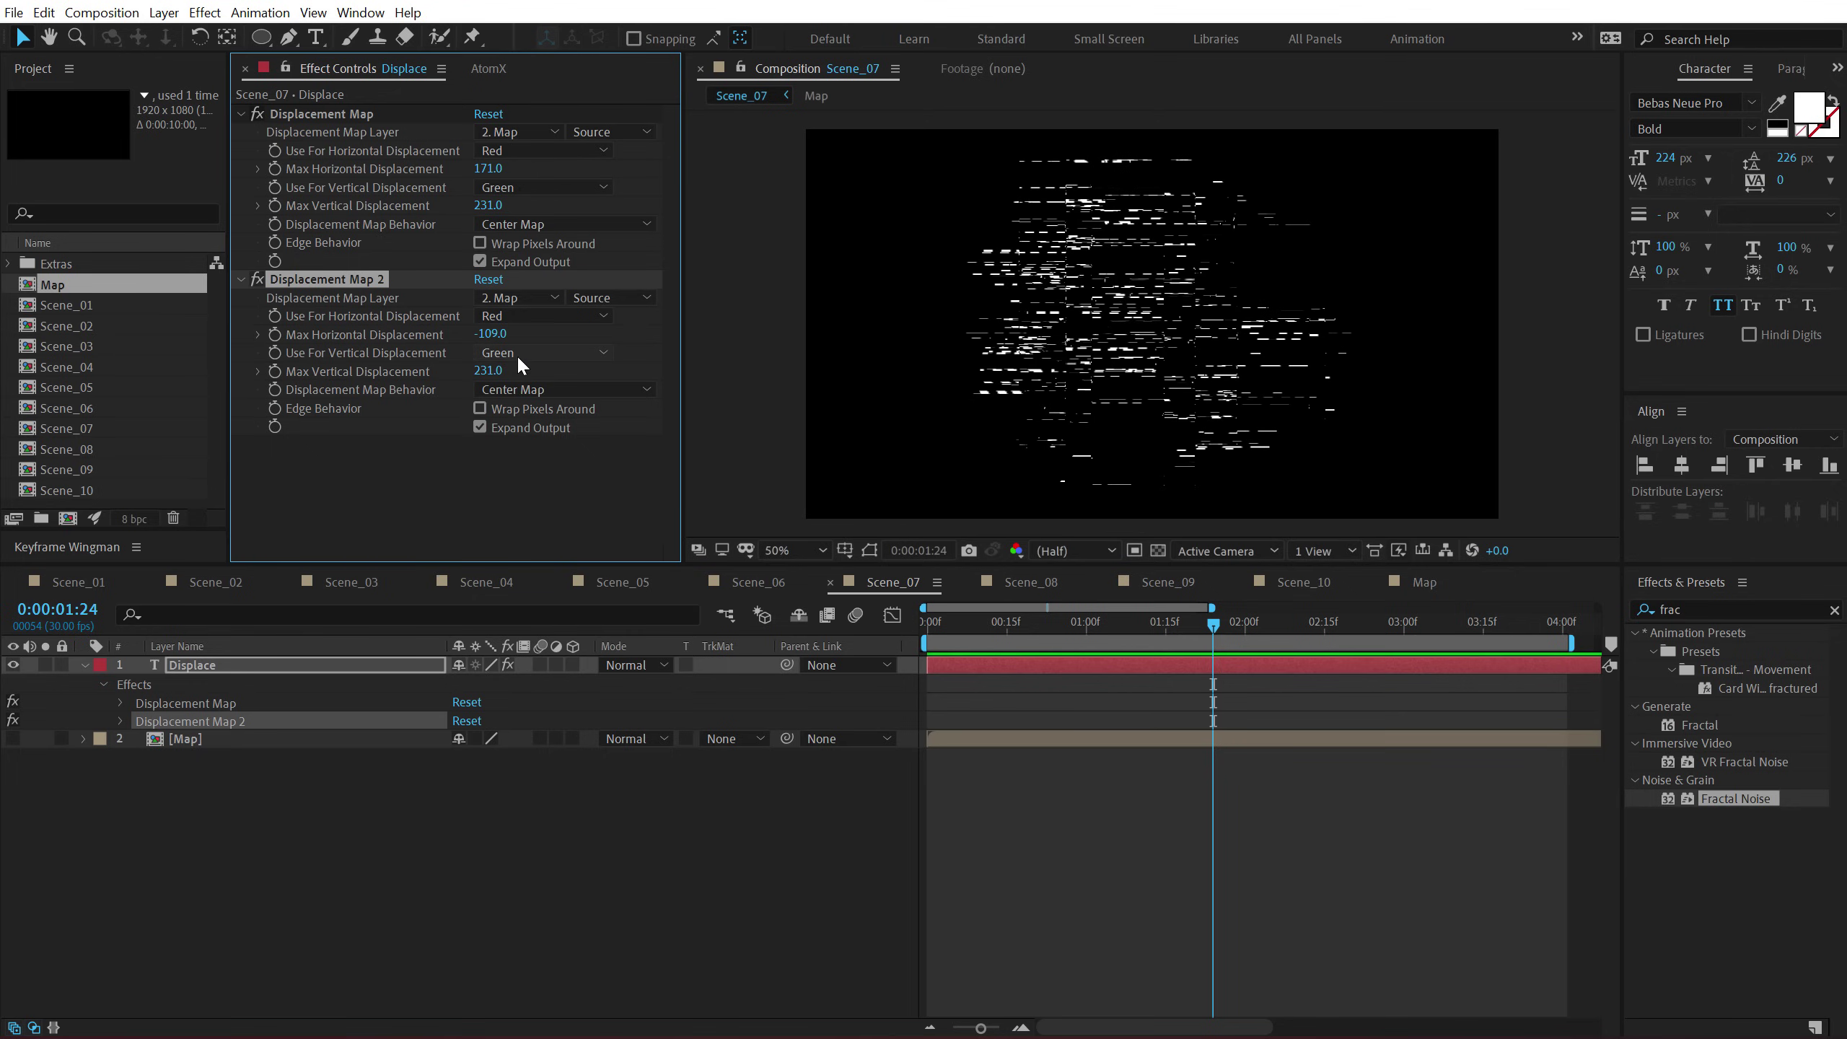
drag(491, 370, 500, 370)
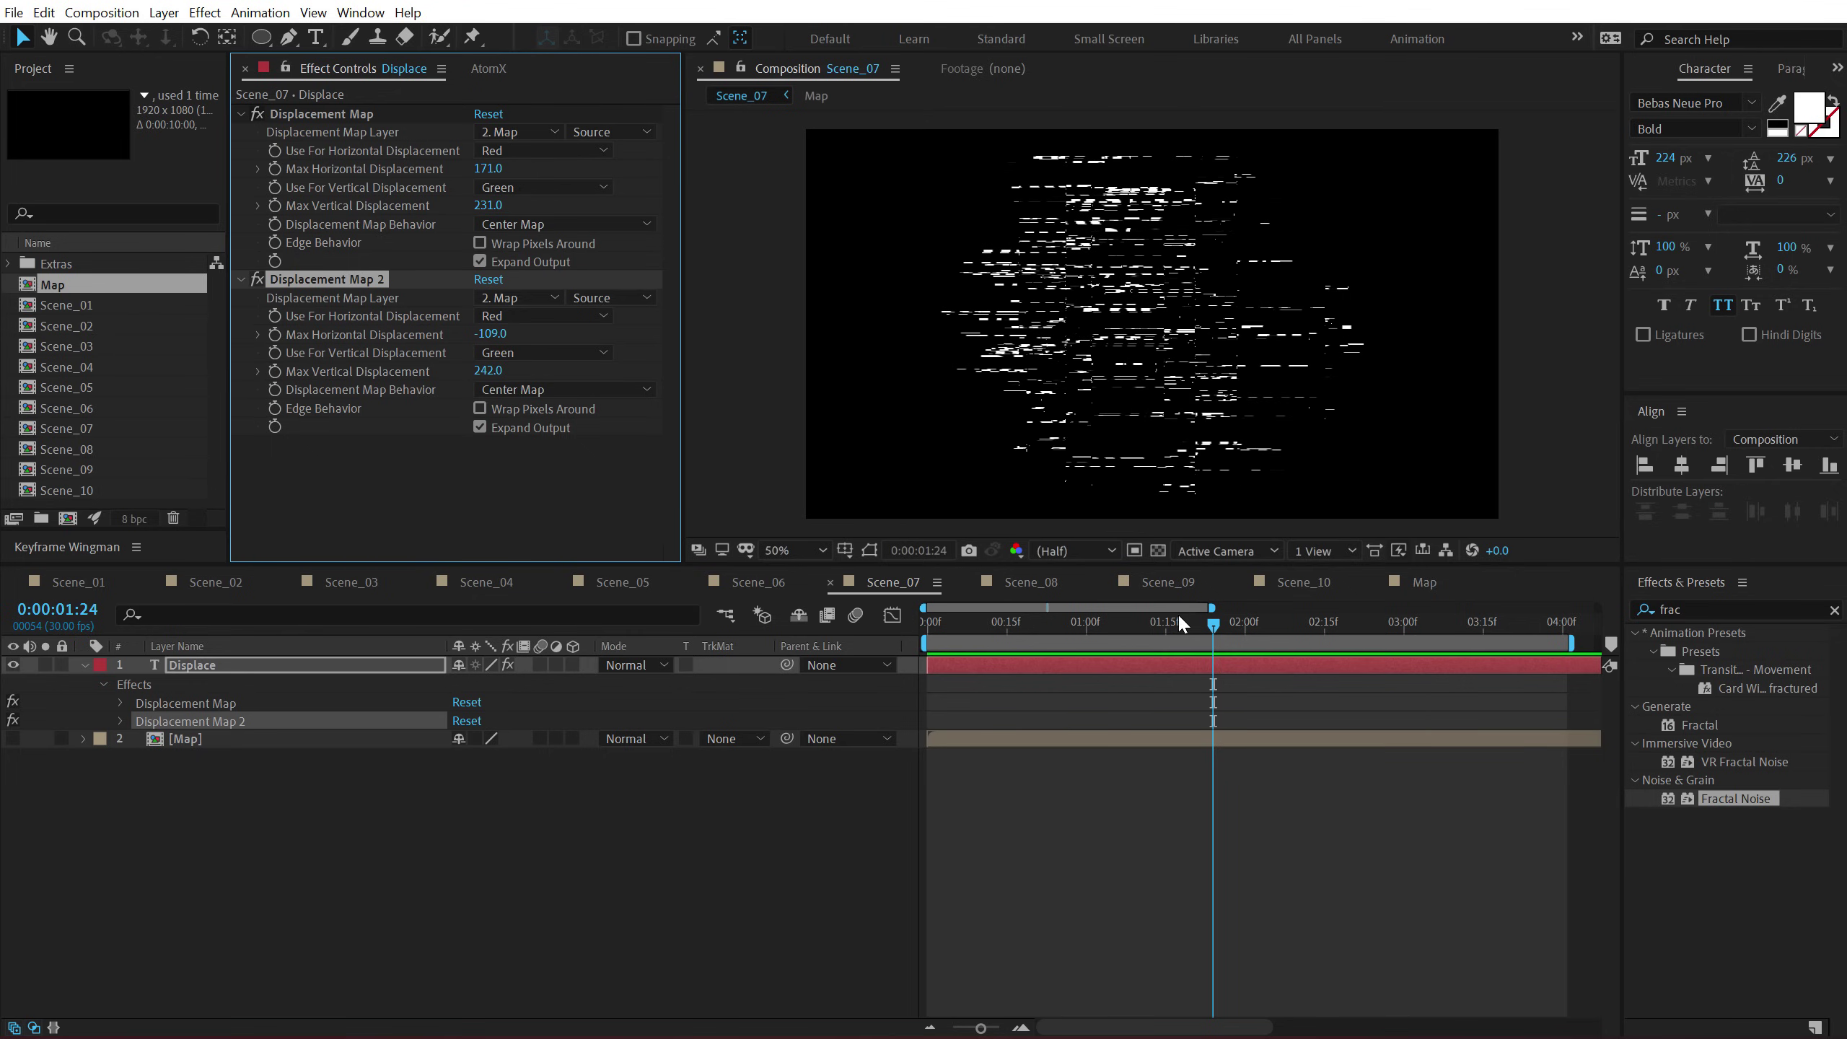
Keyframe the horizontal and vertical displacement of both Displacement Map effects at 0:00:00:00 and reveal the keyframes.
drag(1178, 620, 927, 625)
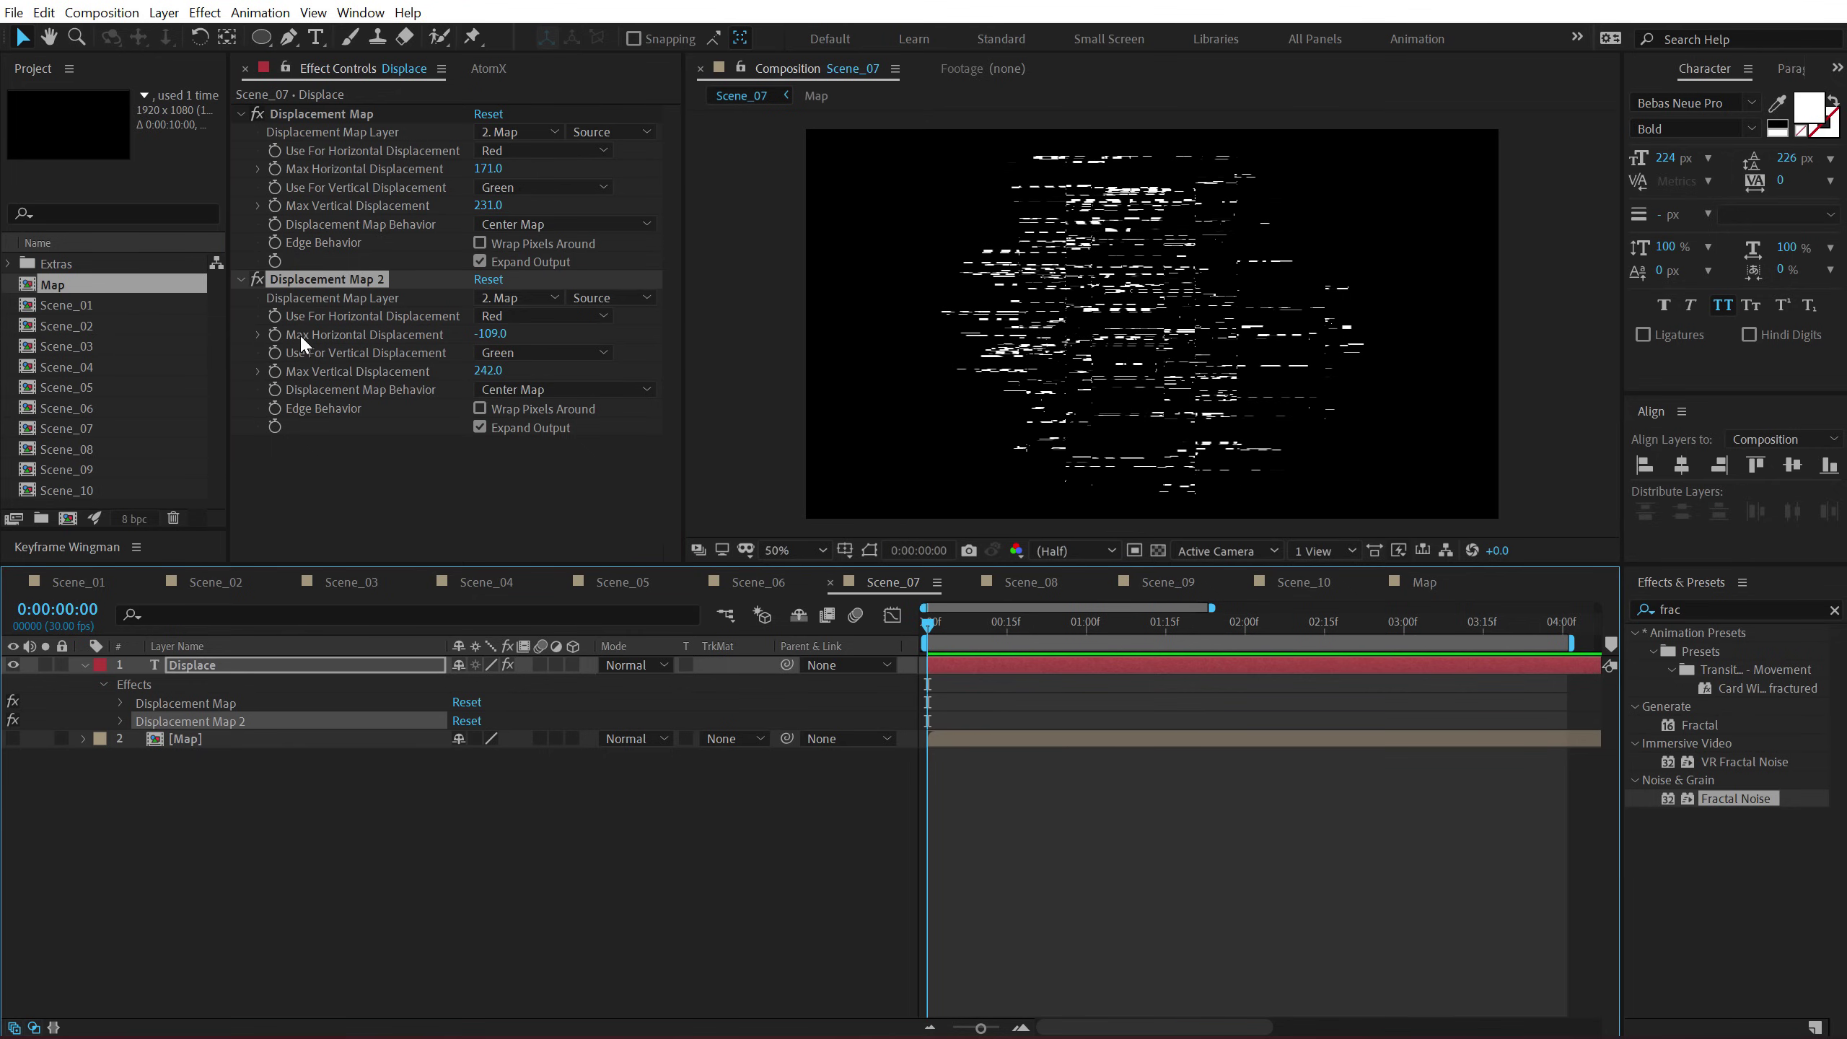
click(276, 334)
click(276, 372)
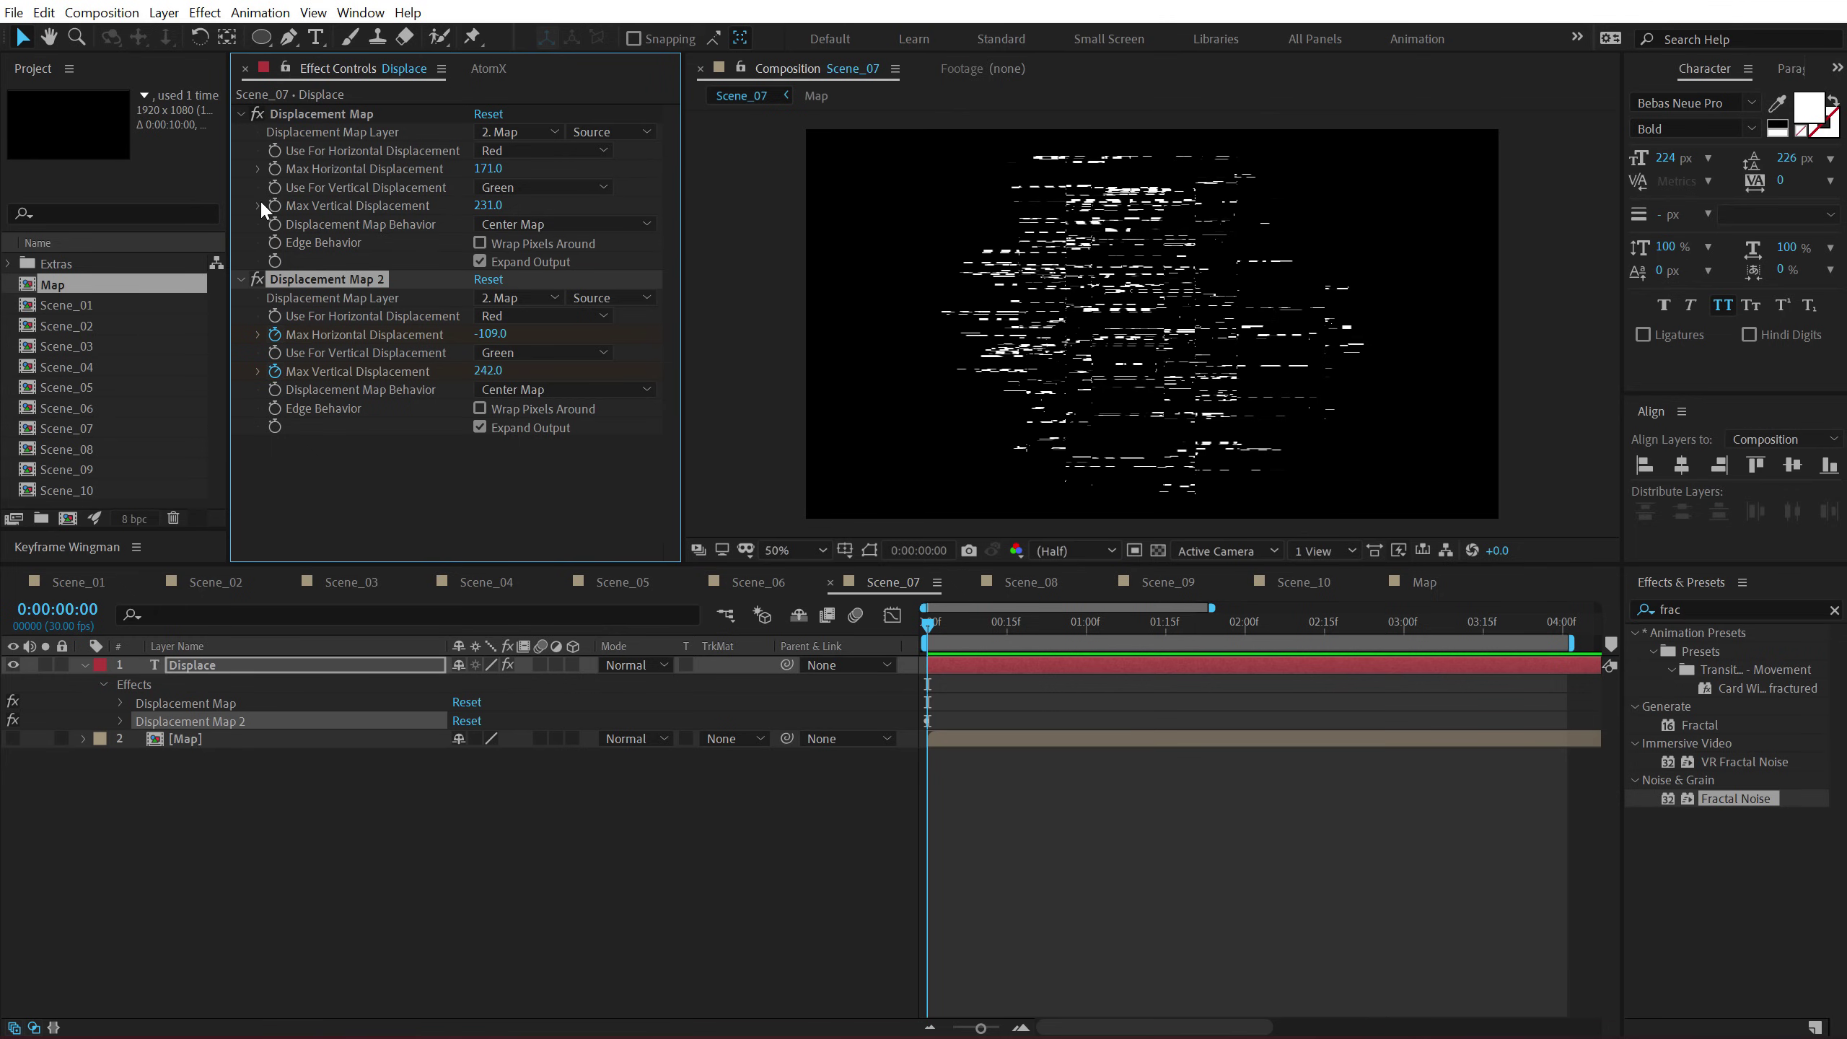
click(275, 205)
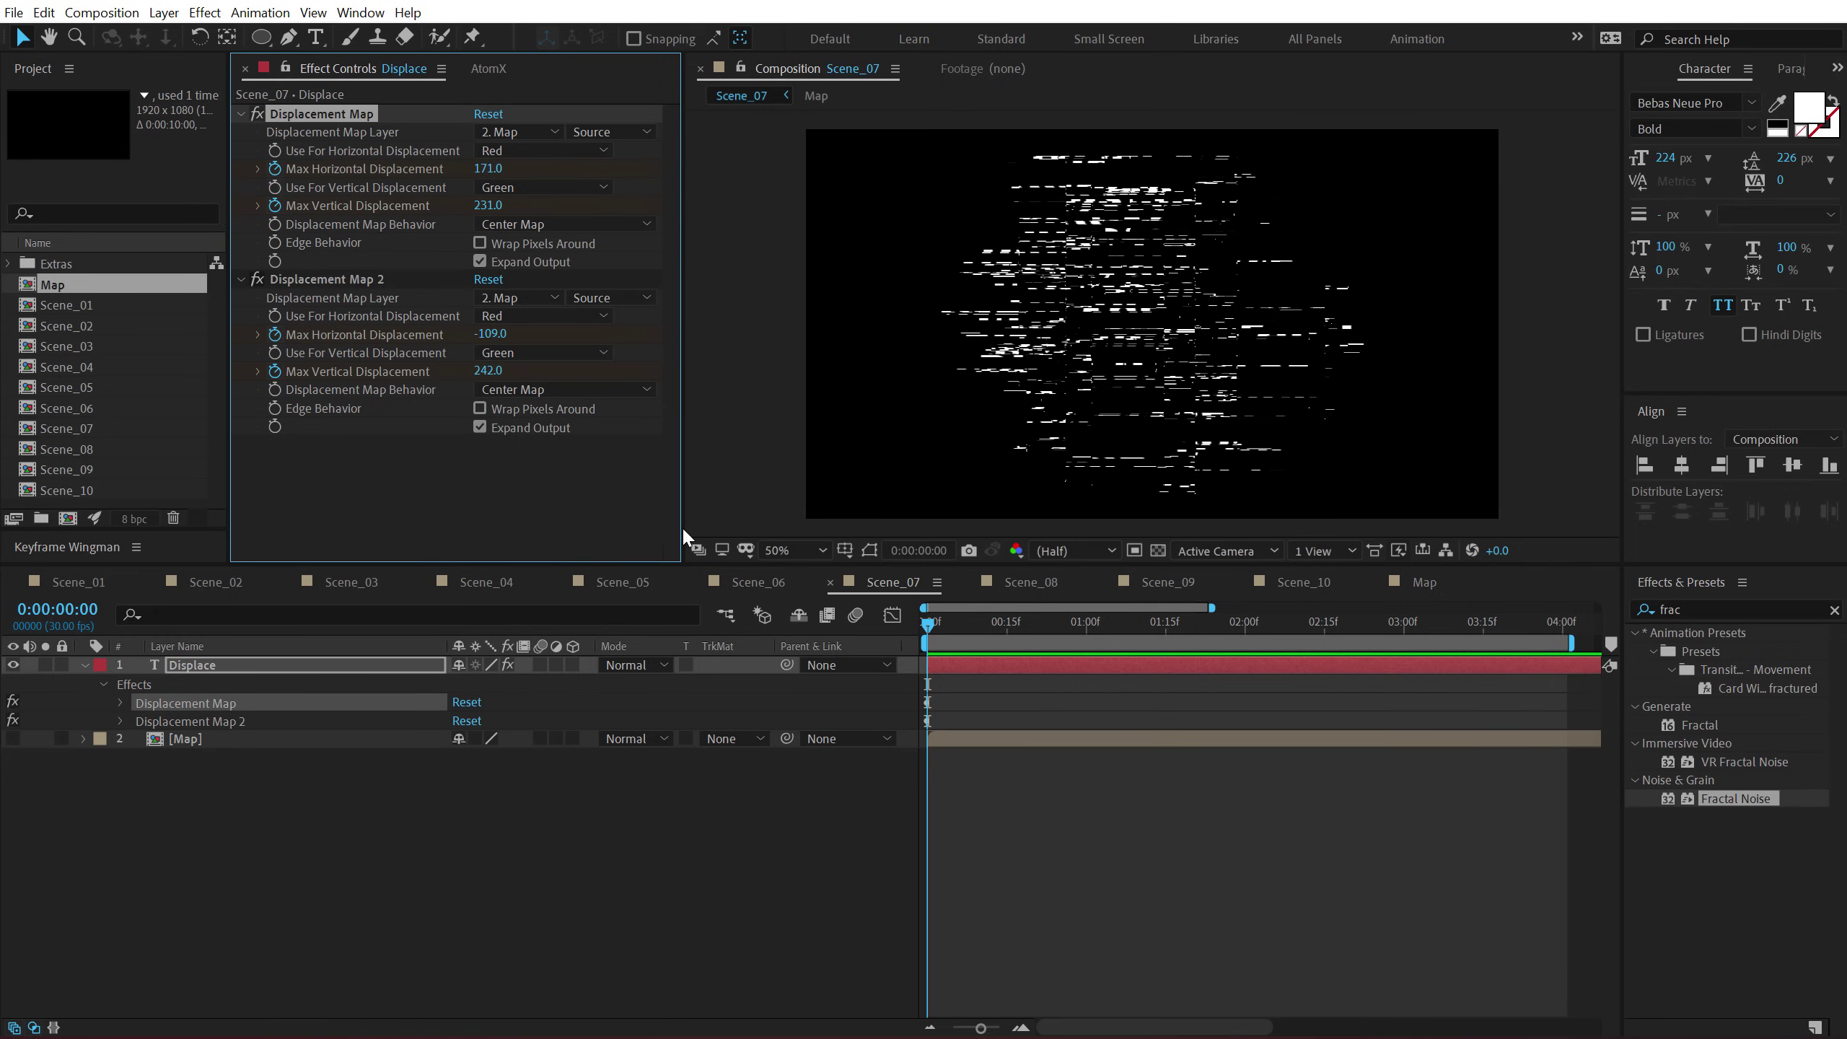
key(u)
At 0:00:01:00, set the Max Horizontal and Max Vertical Displacement of both Displacement Map effects to 0.
drag(1024, 625, 1086, 626)
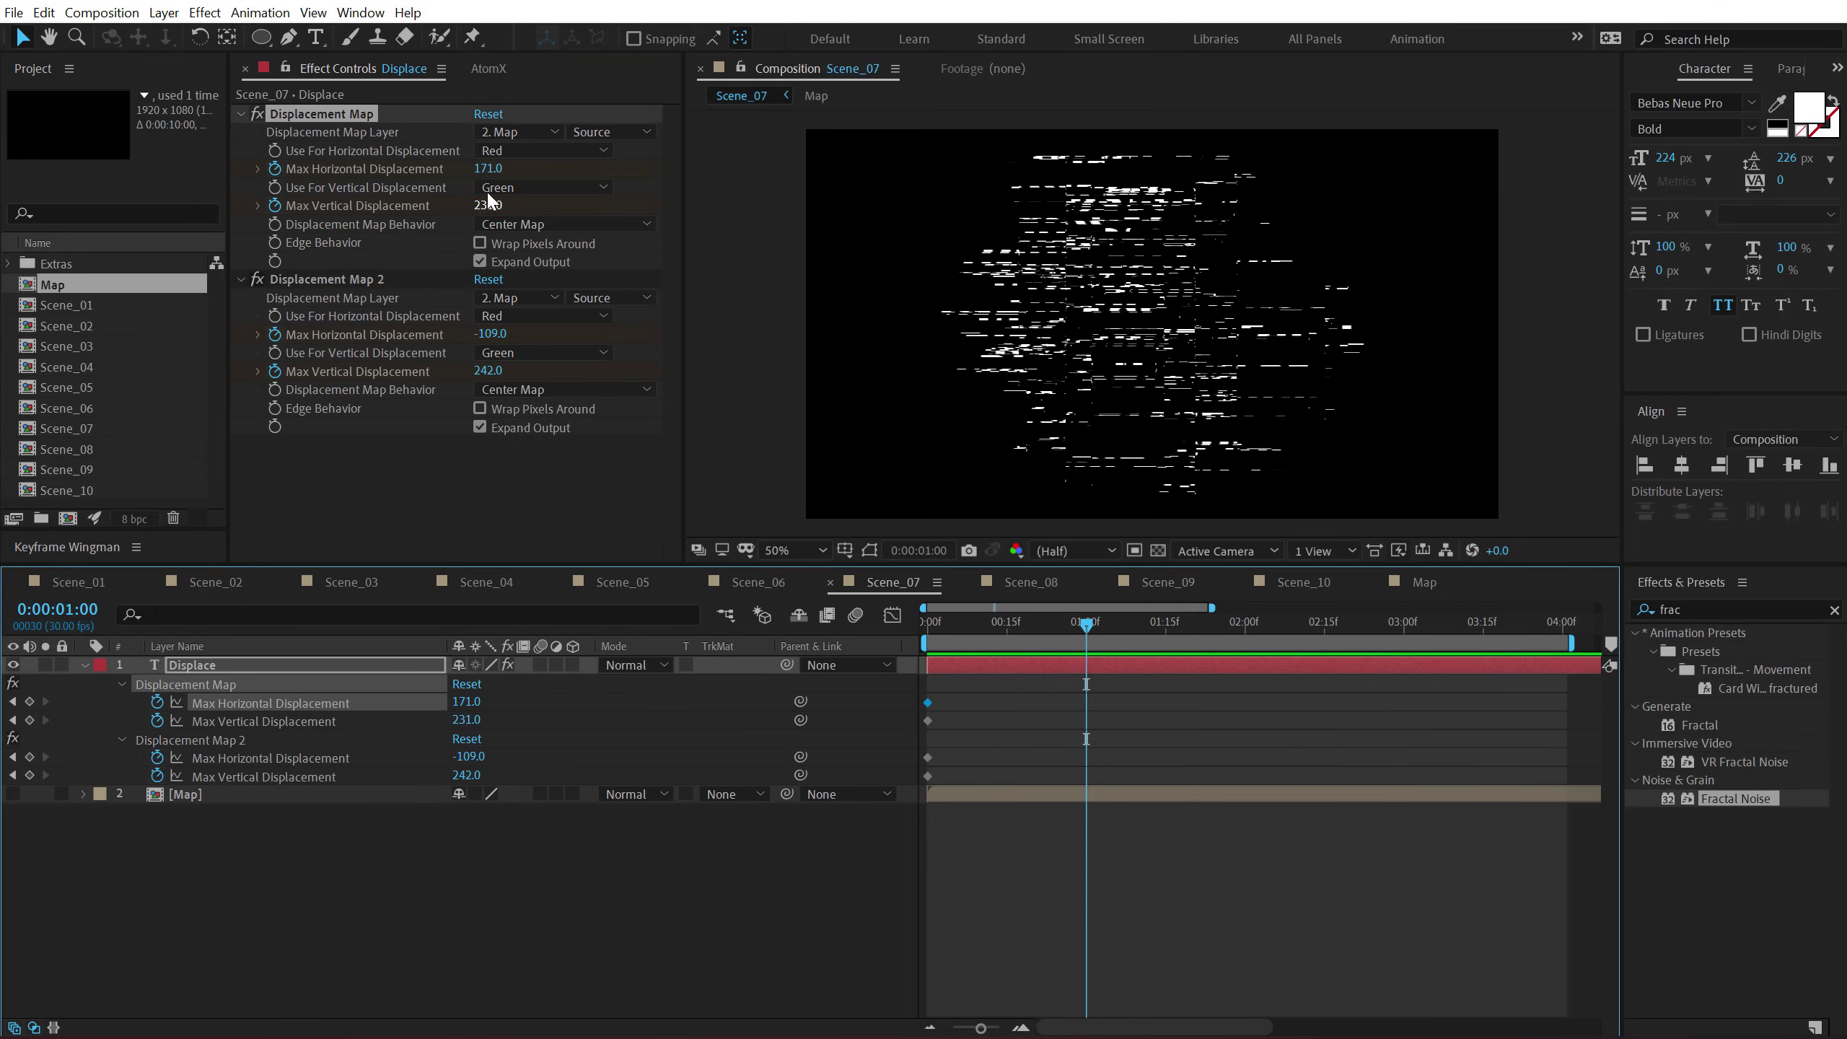
click(489, 168)
text(0)
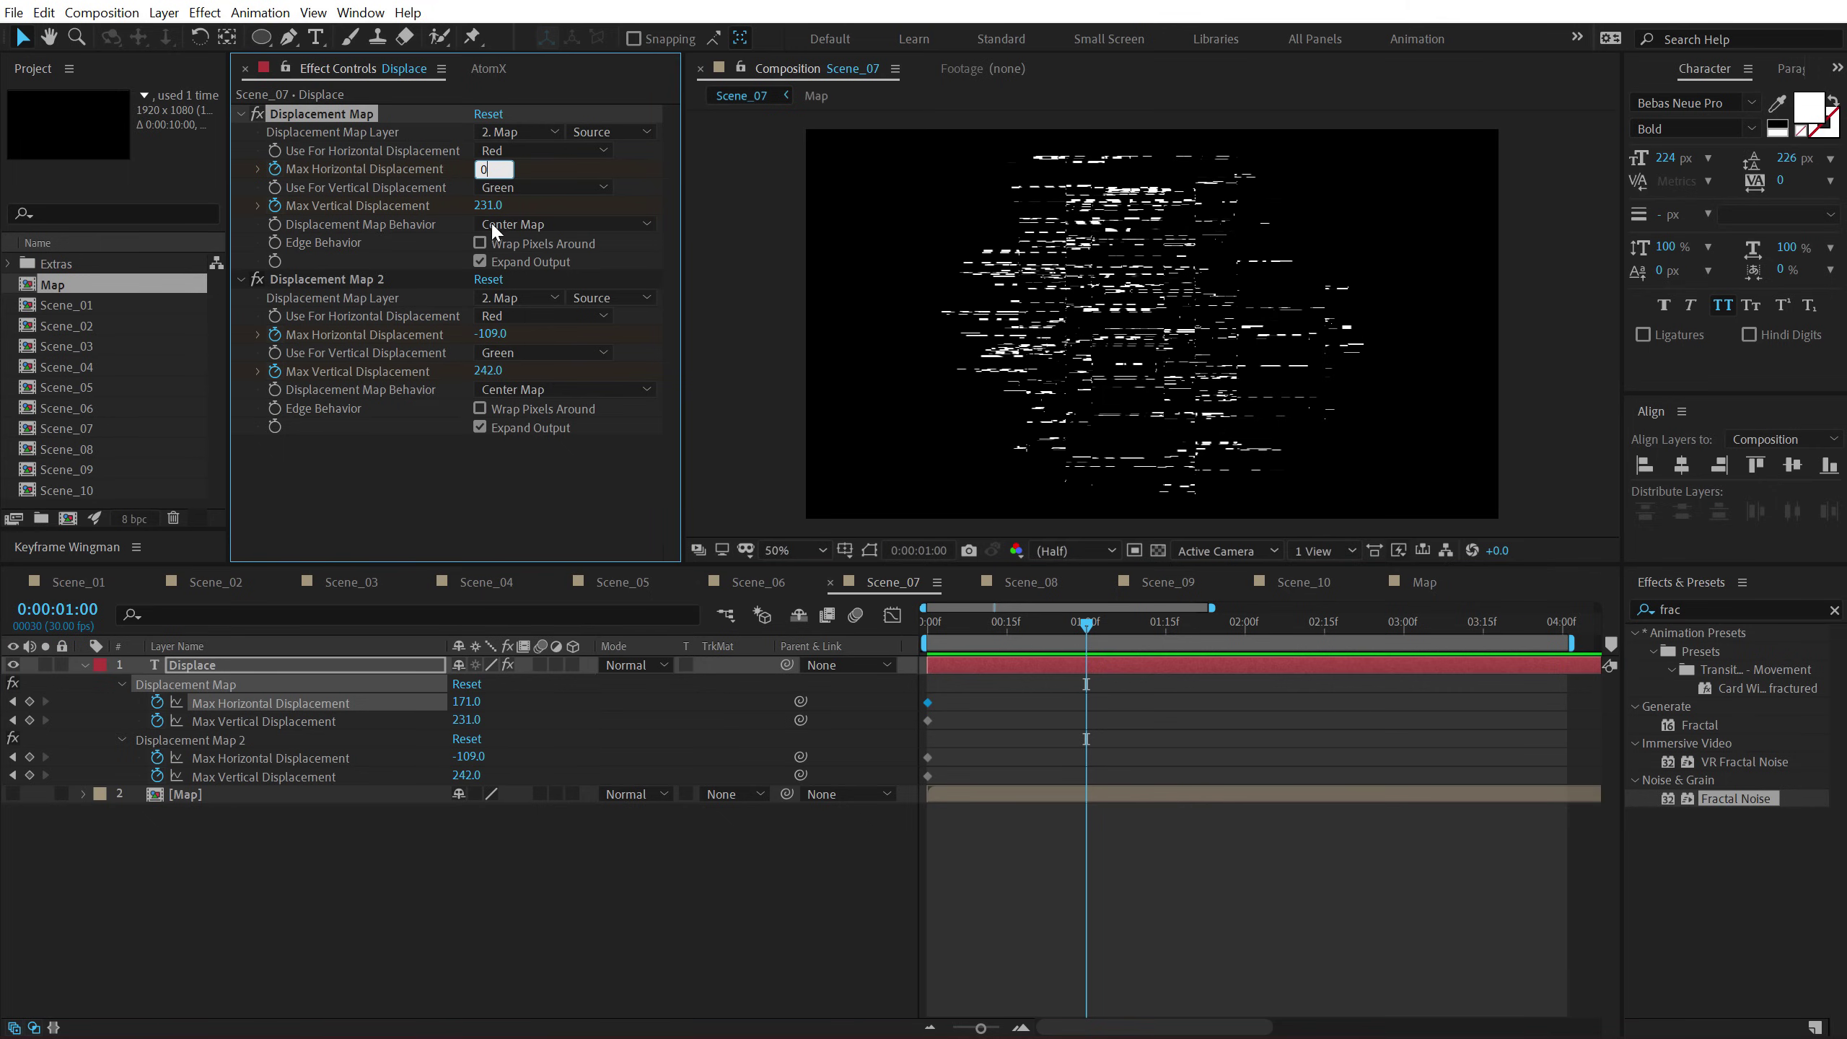
key(Tab)
text(0)
key(Return)
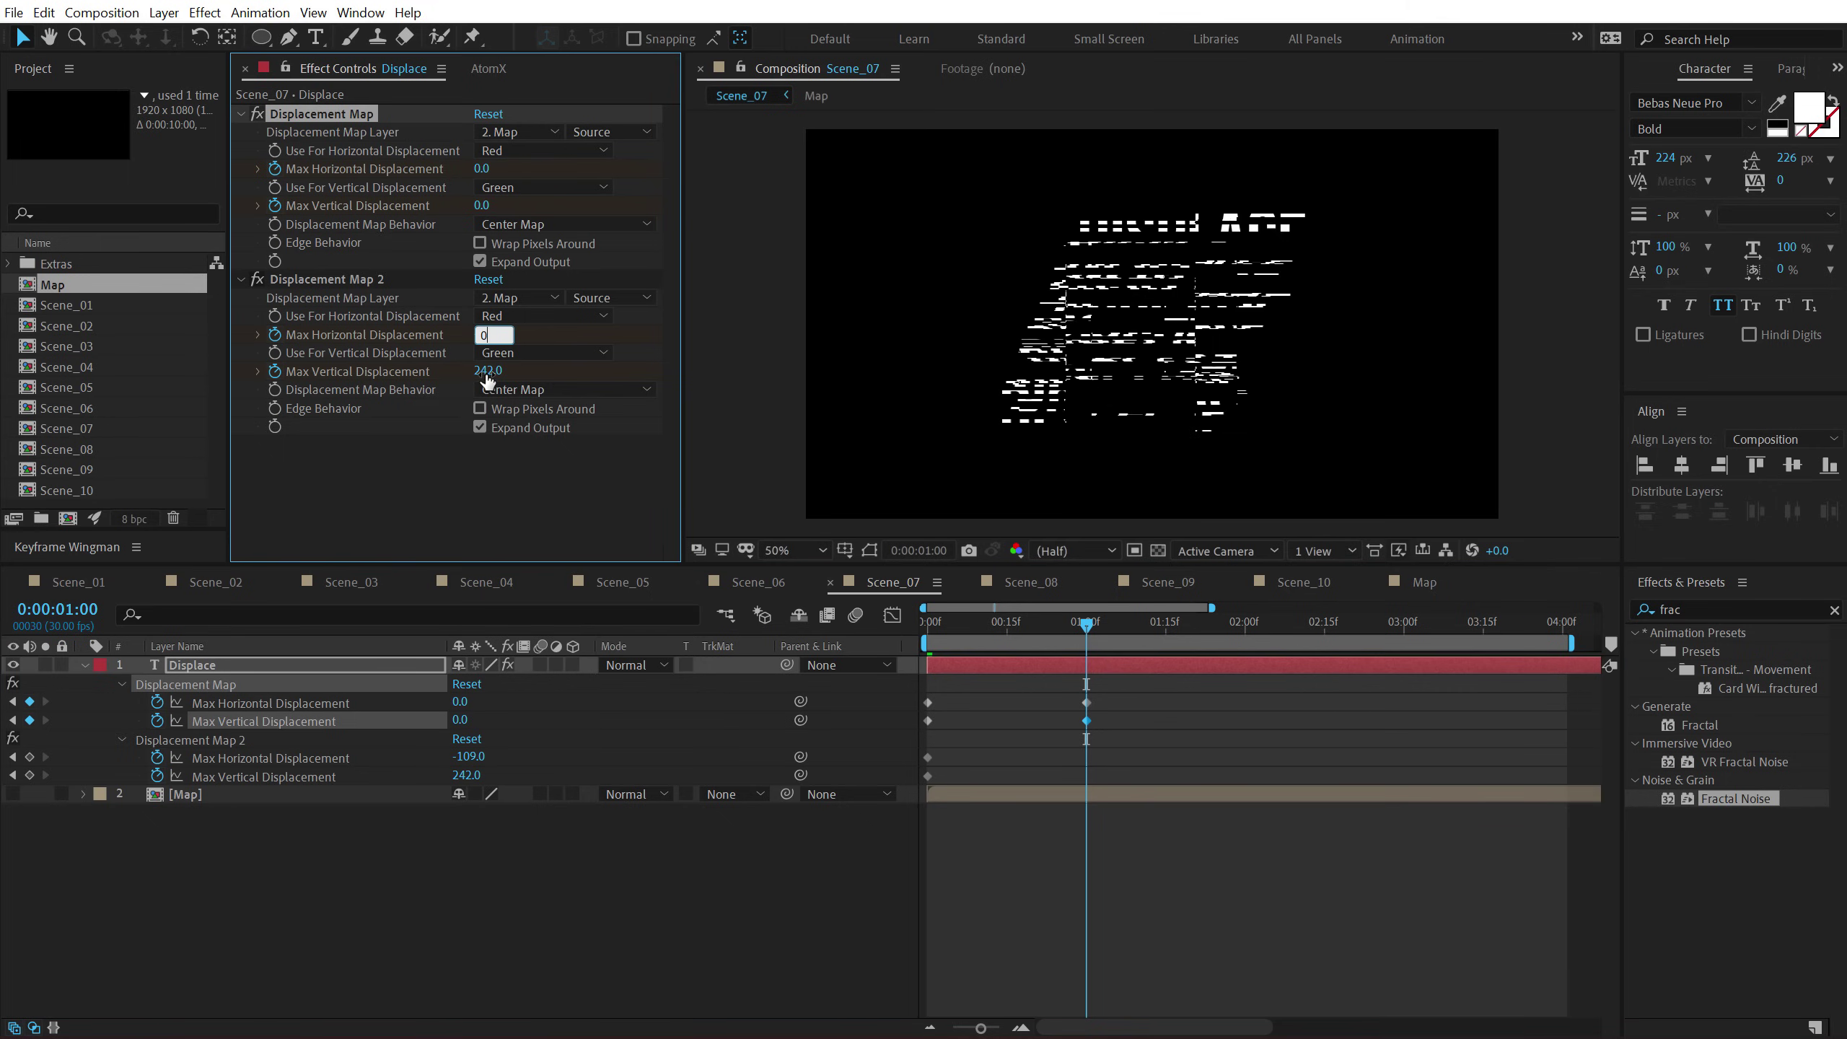
click(491, 334)
text(0)
key(Tab)
text(0)
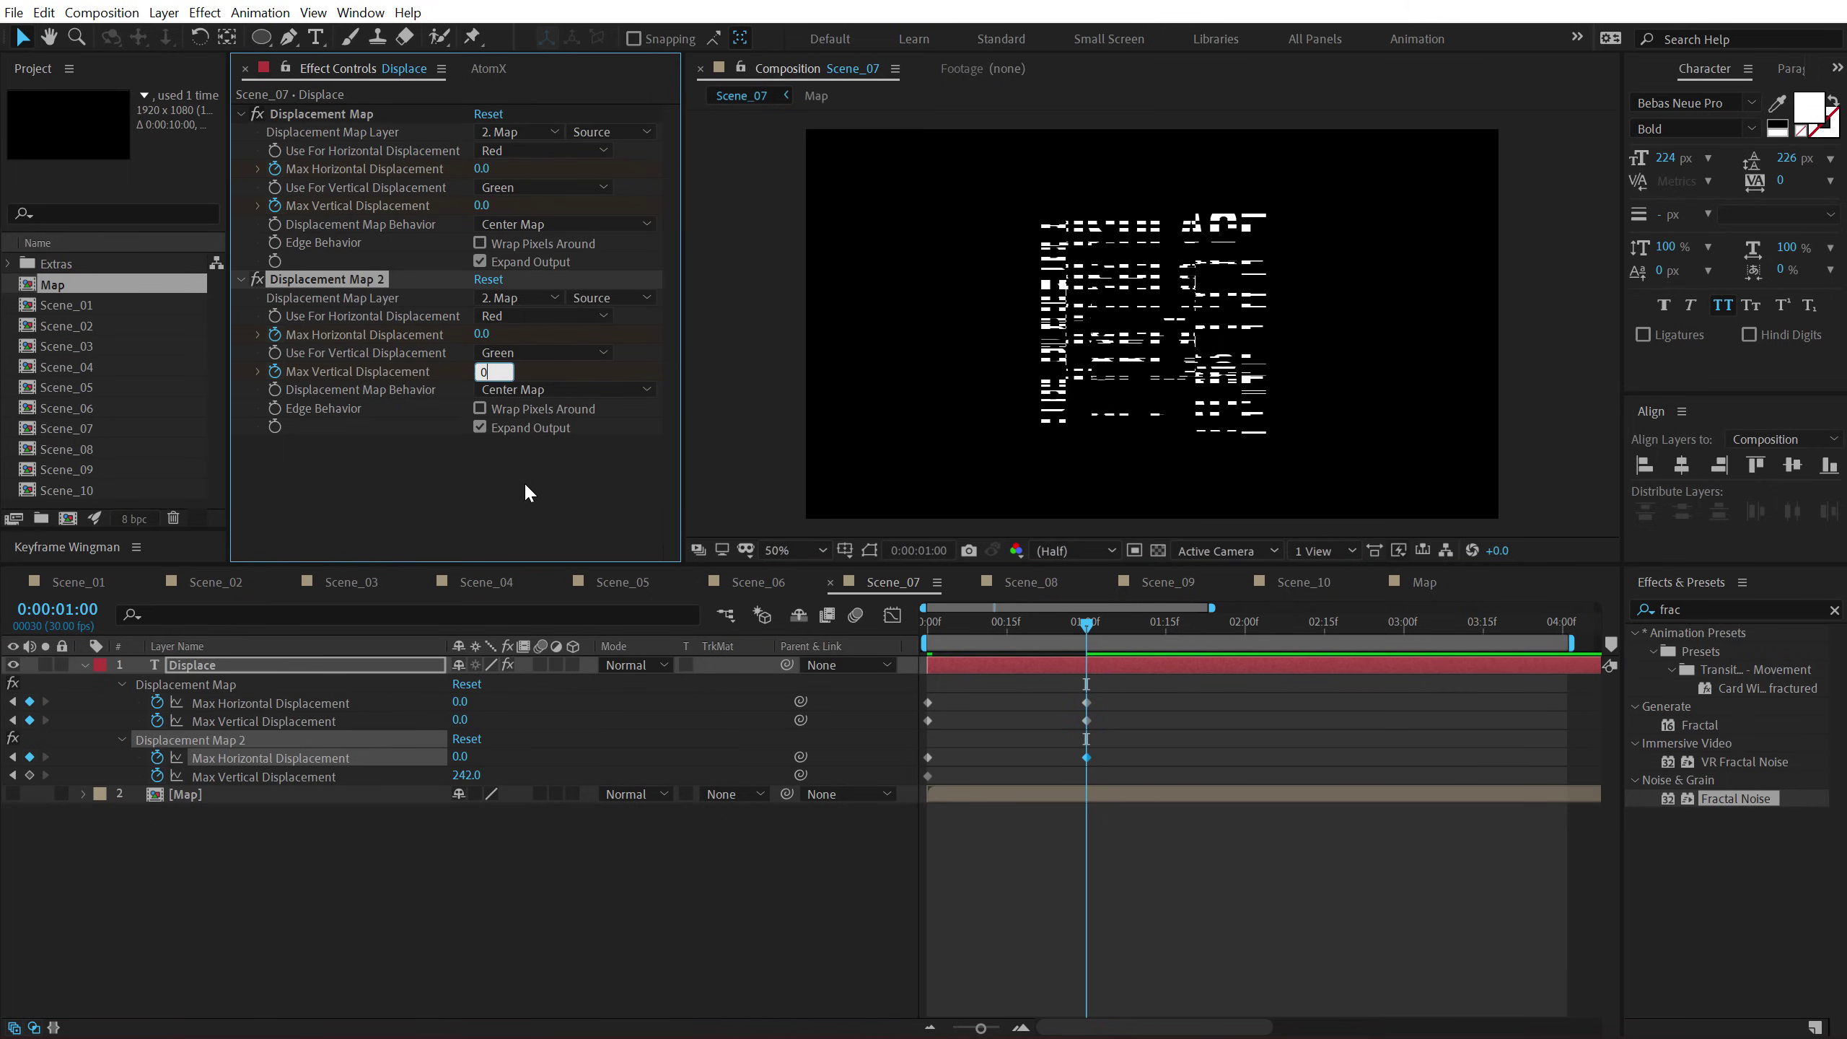
key(Return)
Ease all the displacement keyframes with Keyframe Wingman at 97 on both sides and preview the animation.
drag(1135, 697, 871, 802)
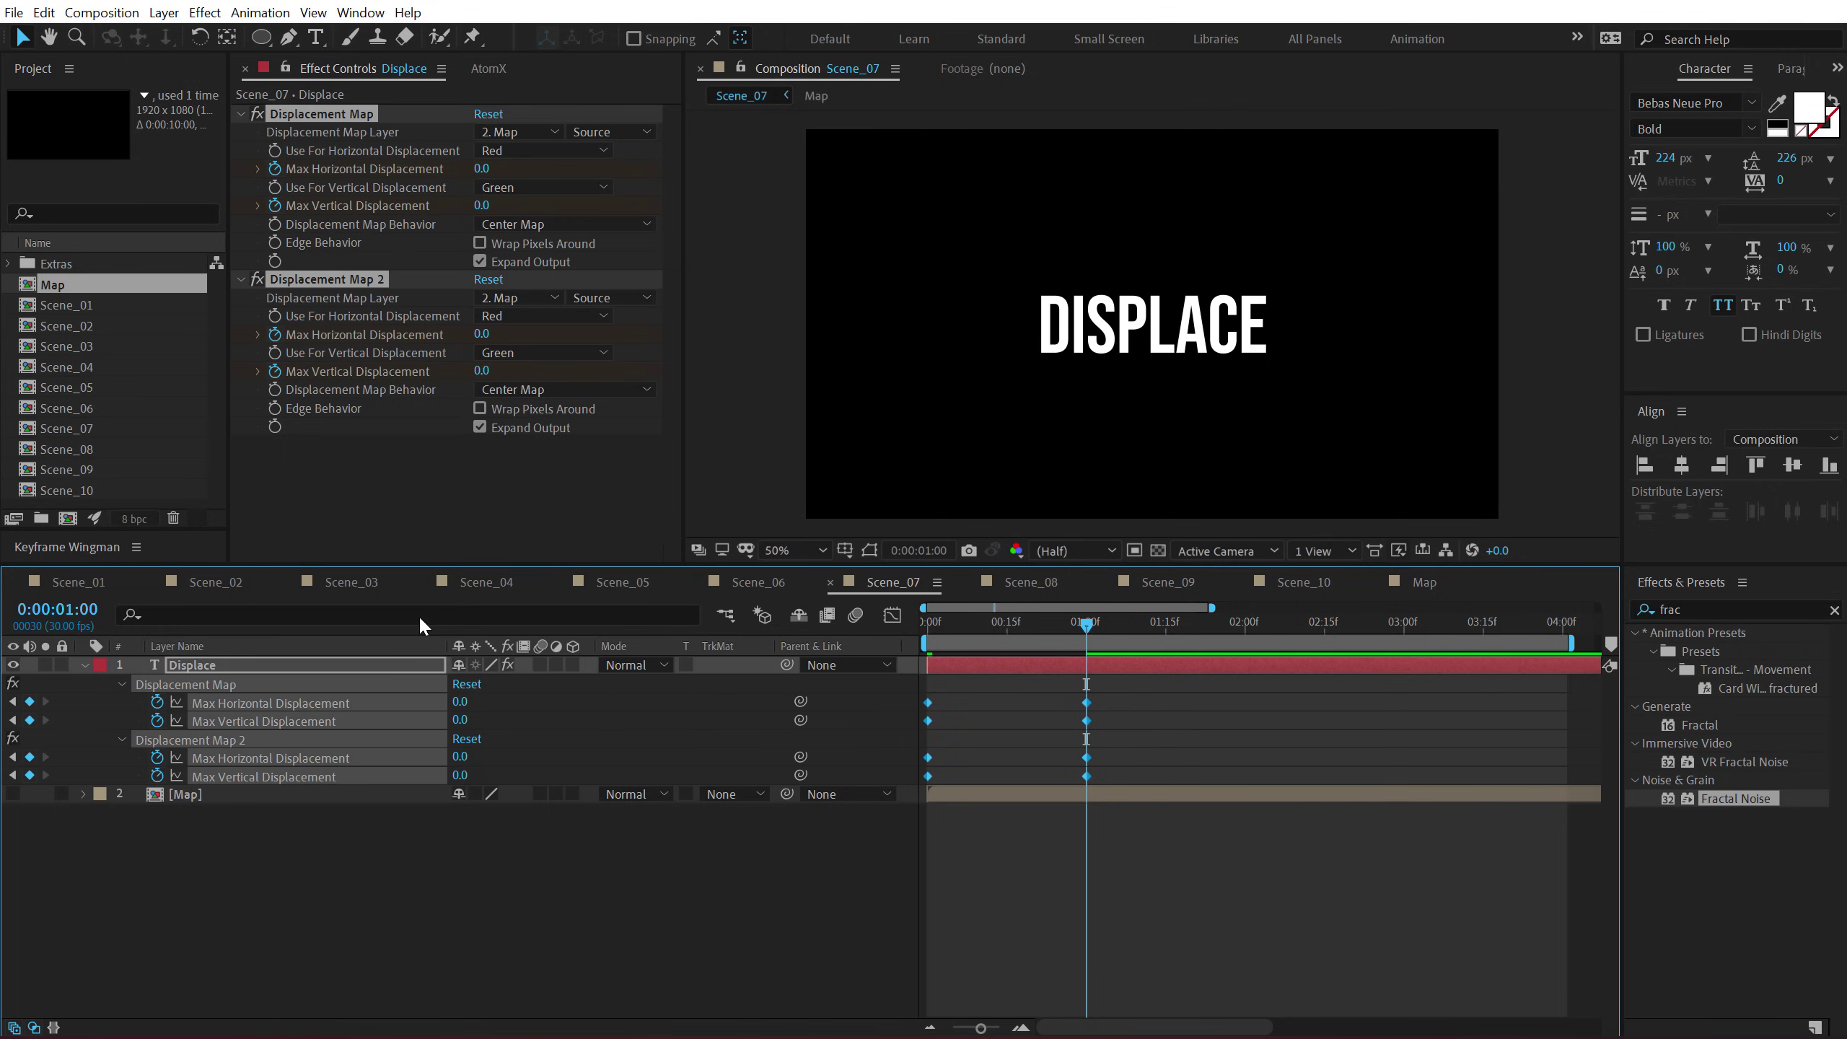
drag(128, 529, 125, 457)
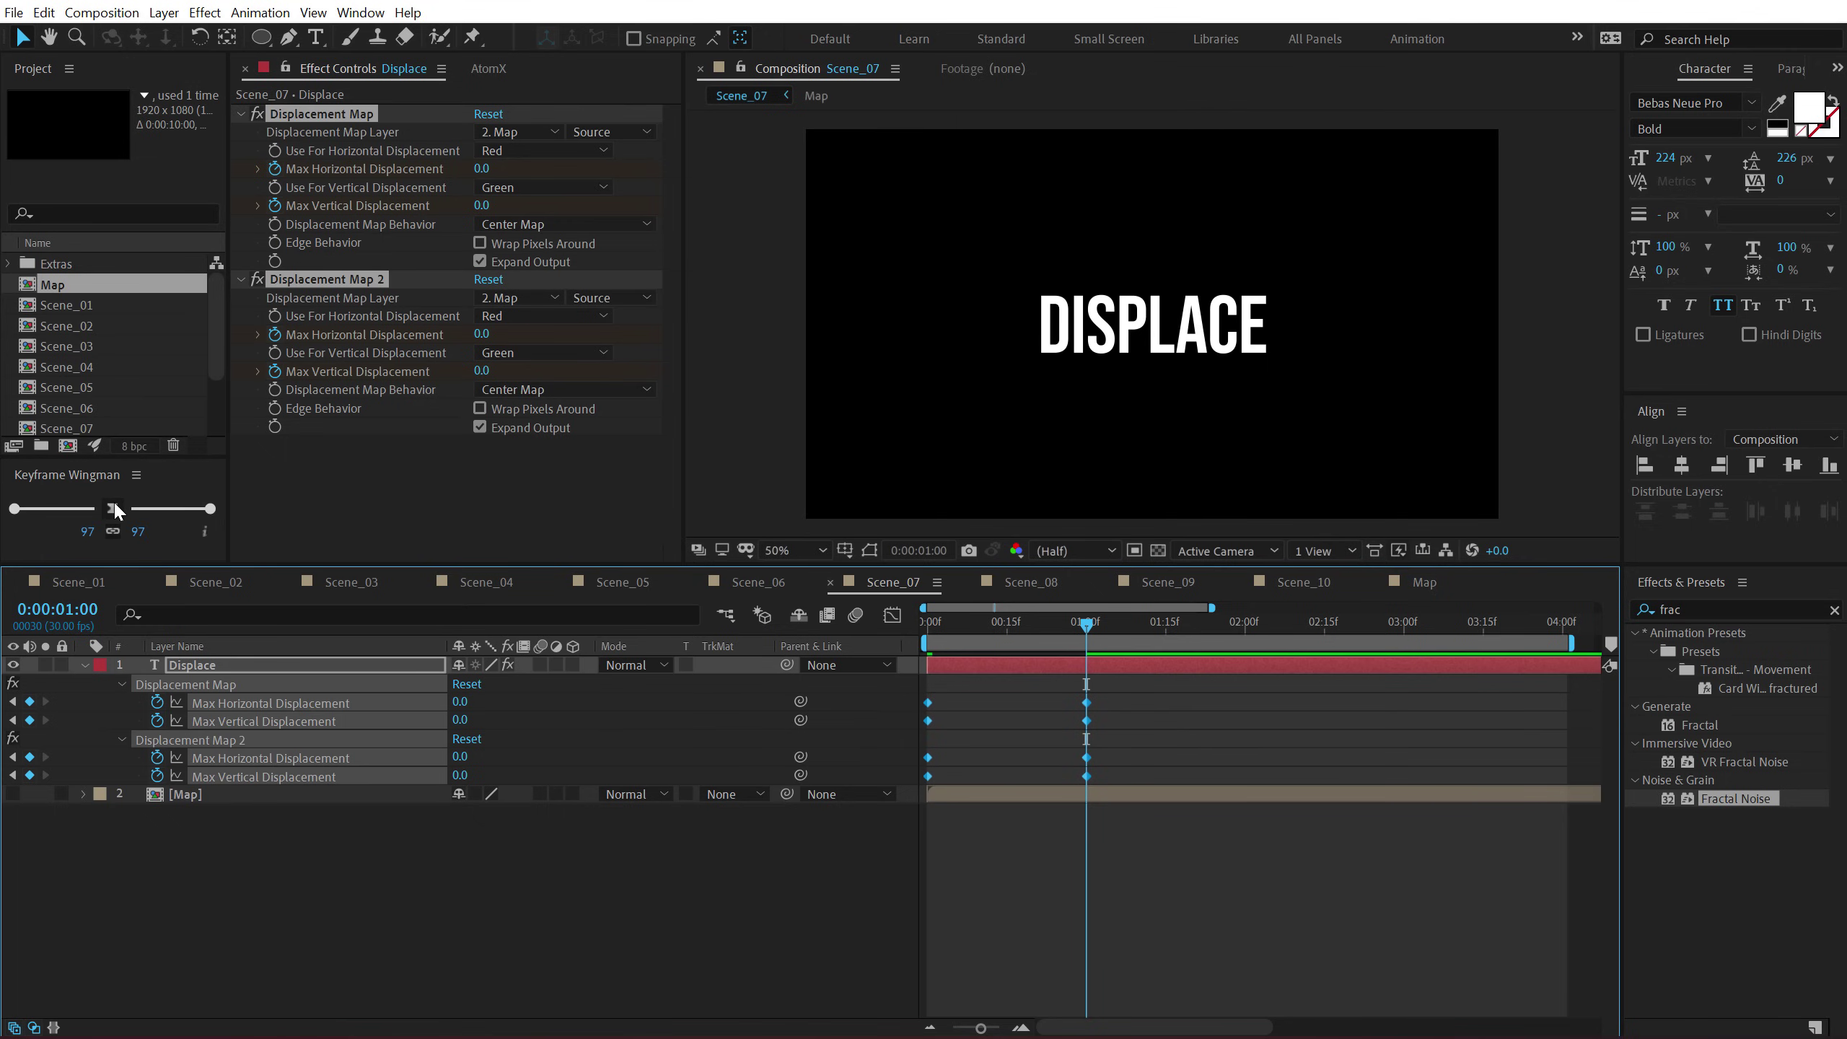
click(112, 507)
click(927, 618)
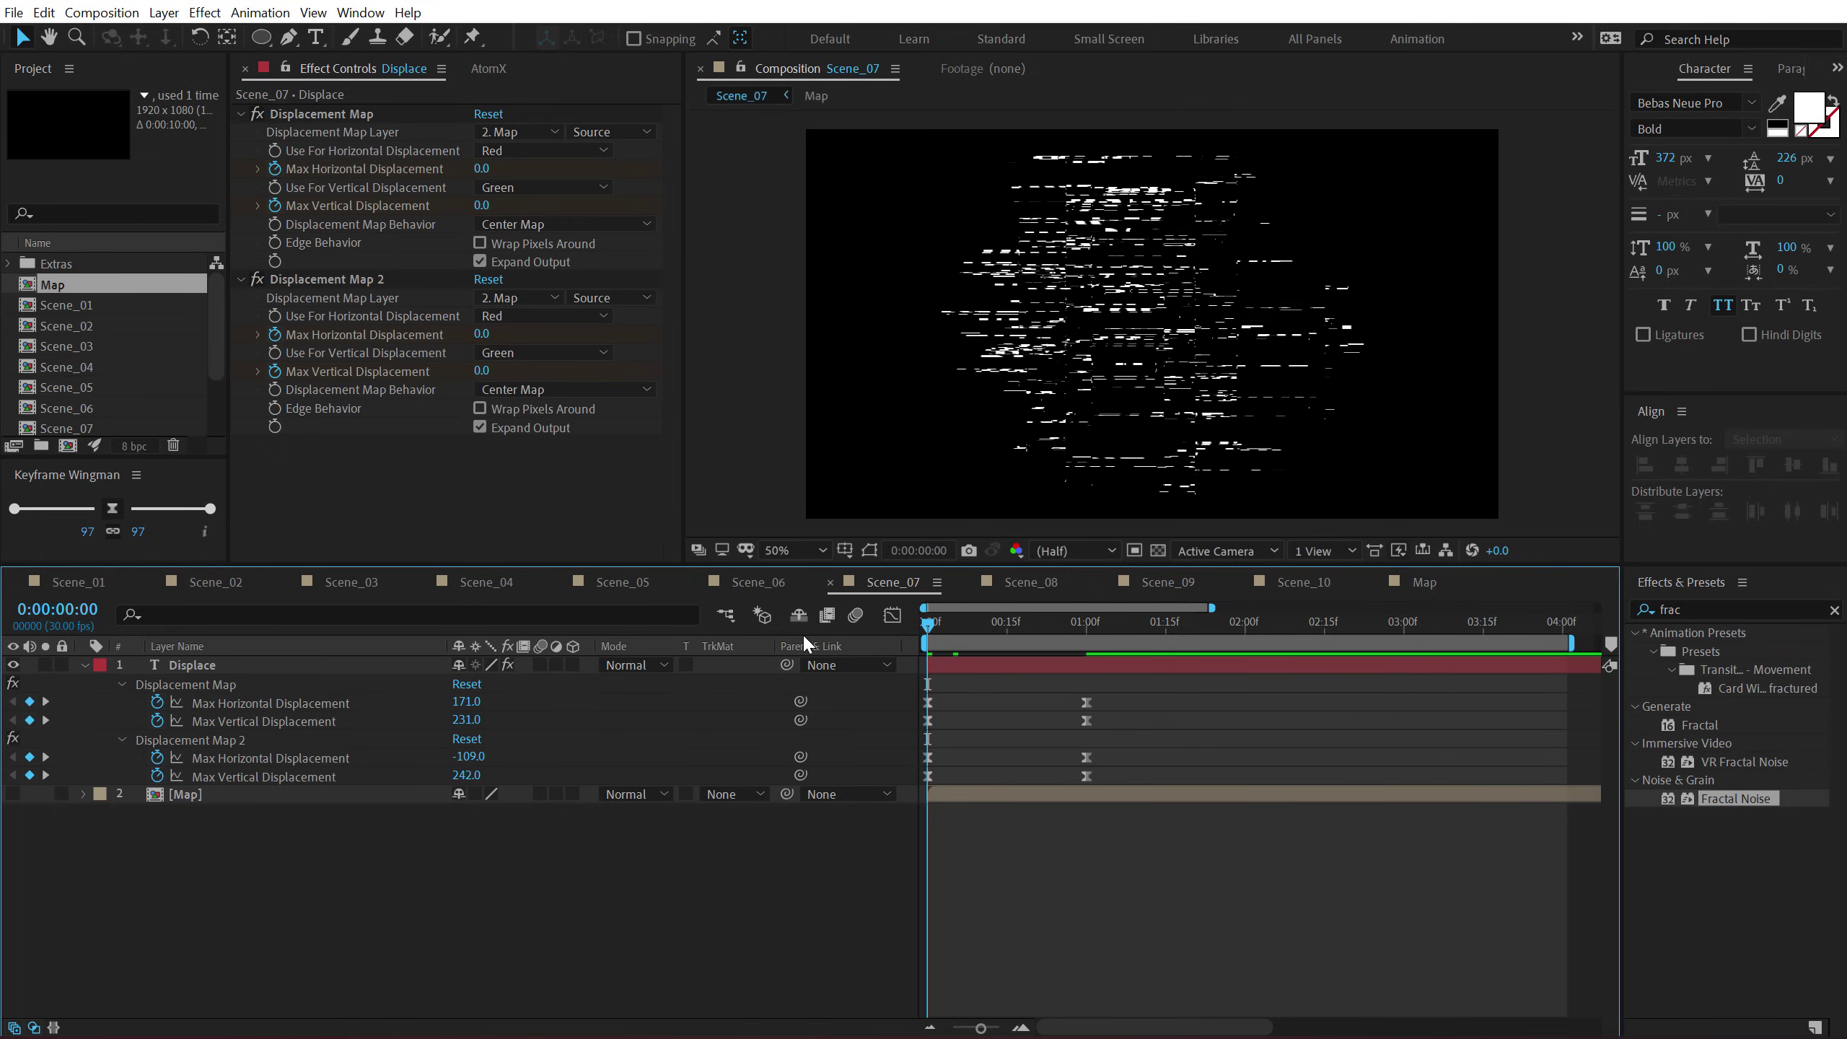
key(space)
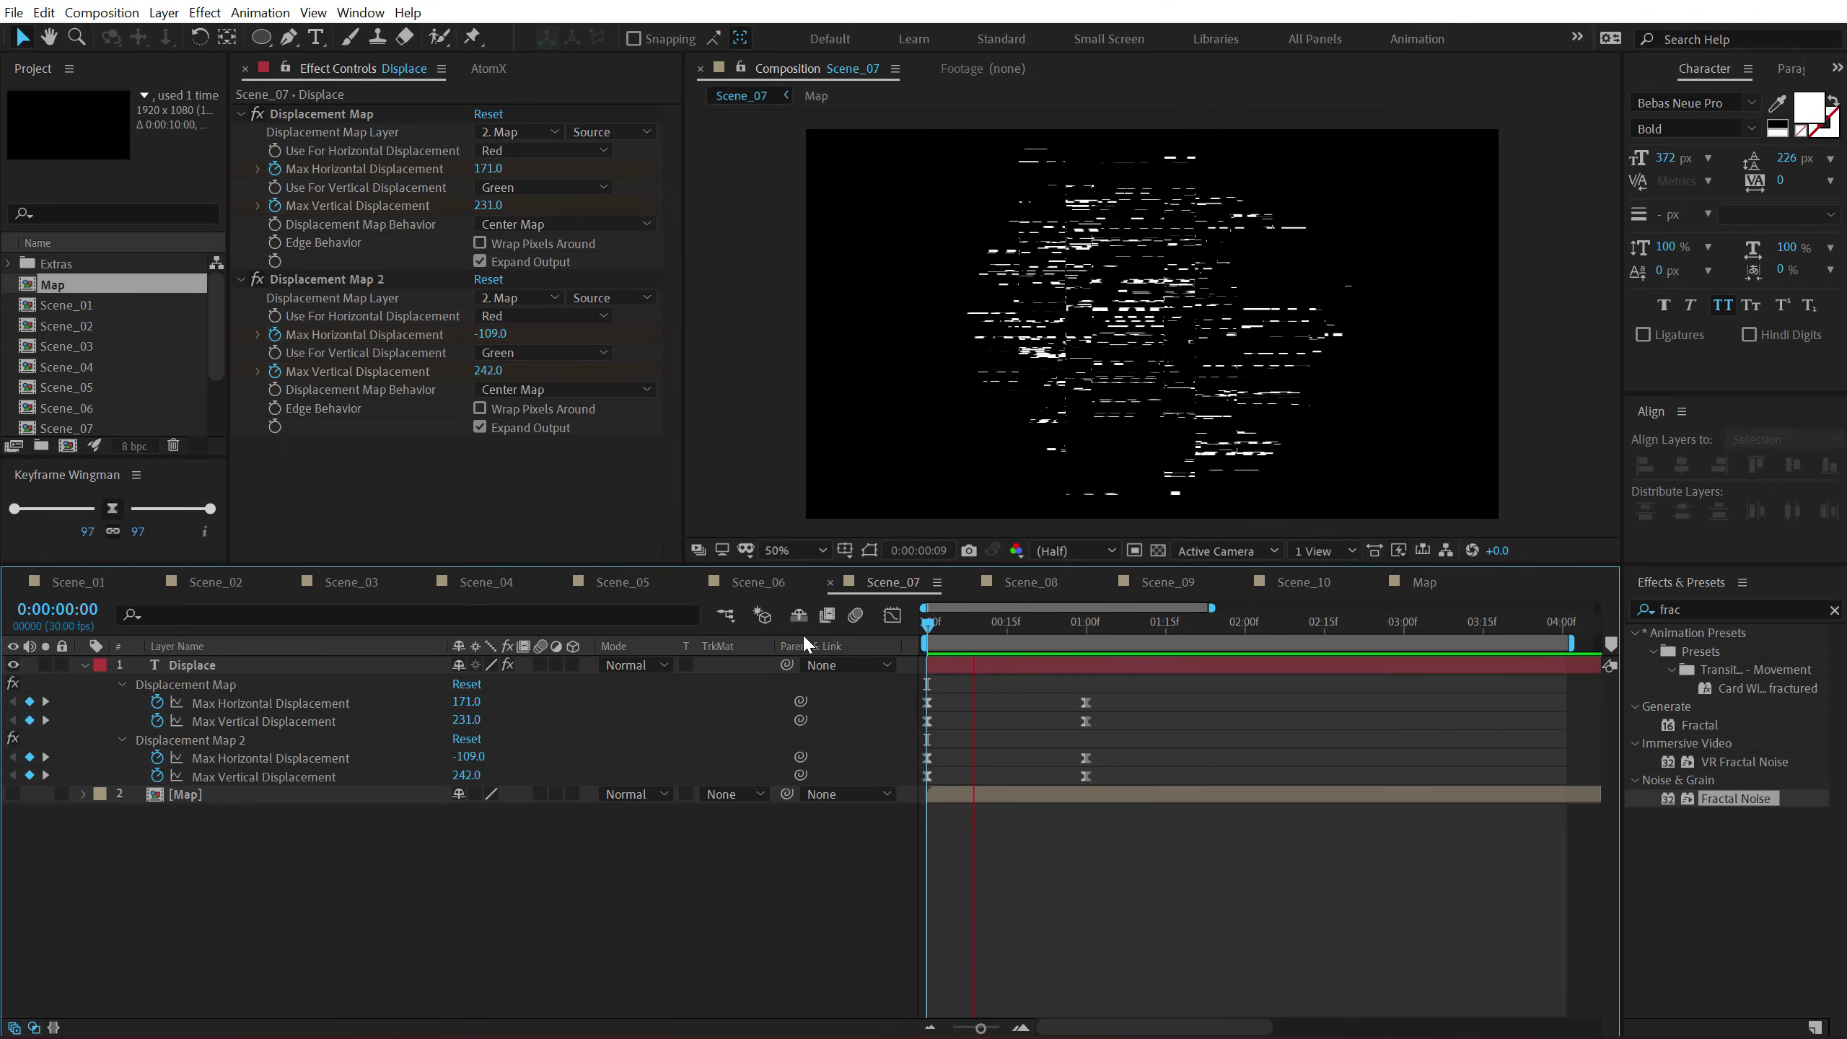
Move the end keyframes of both displacement effects to about 0:00:01:08 and preview the slower text reveal.
click(946, 617)
drag(1066, 691, 1099, 785)
drag(1094, 718, 1131, 707)
key(space)
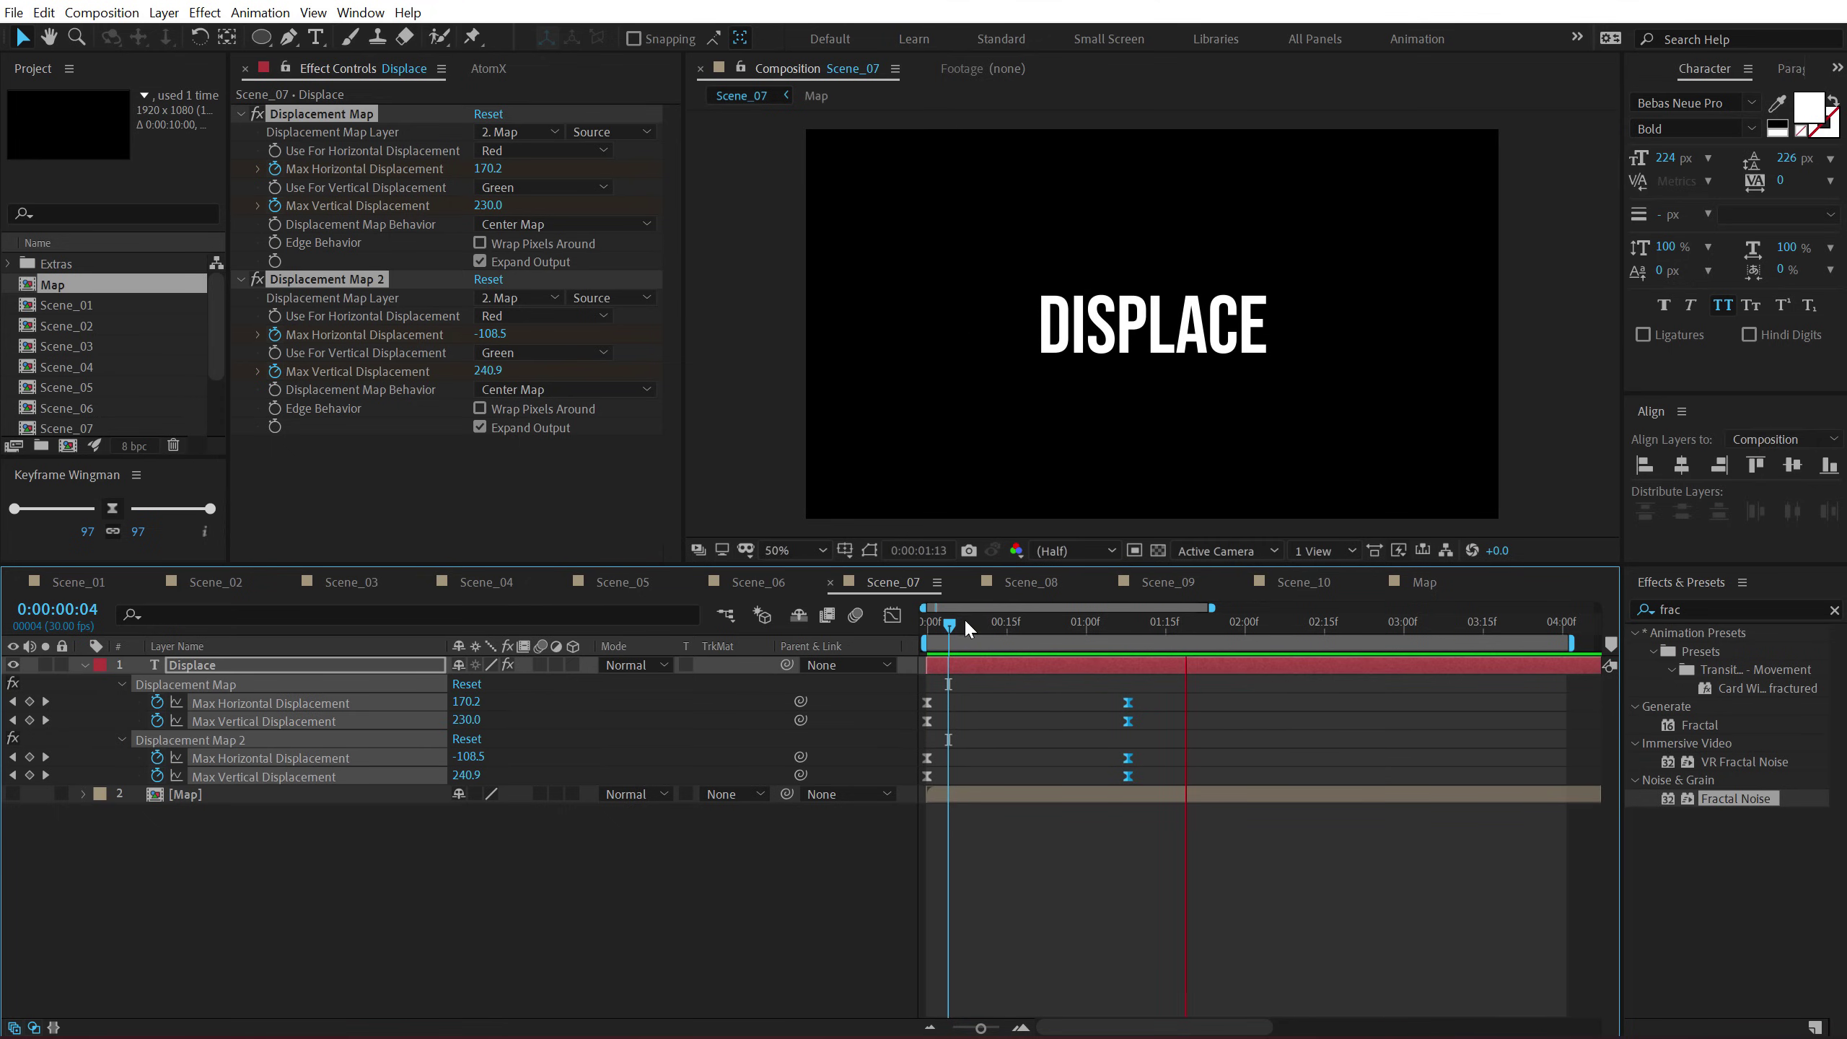
drag(964, 618, 1018, 655)
In the Map composition, set the Fractal Noise Scale Width to 780 and Scale Height to 158, and preview Scene_07.
double_click(196, 792)
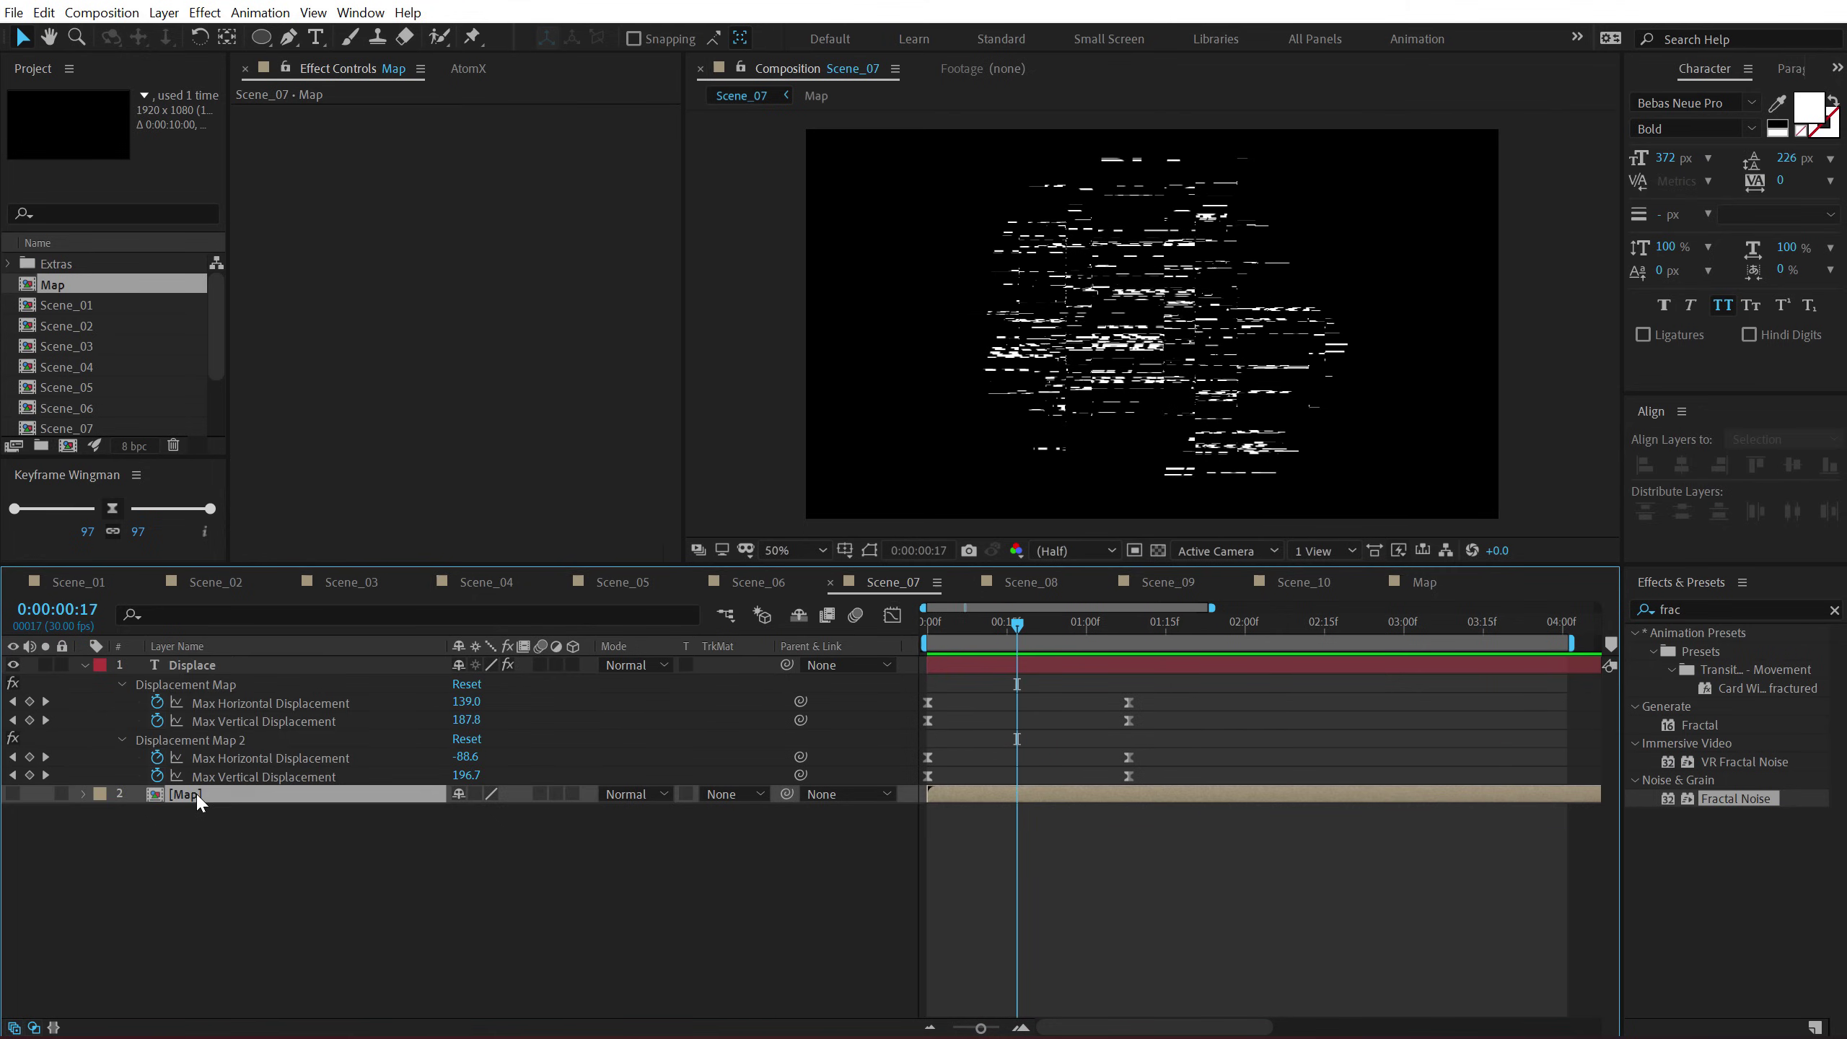
click(219, 670)
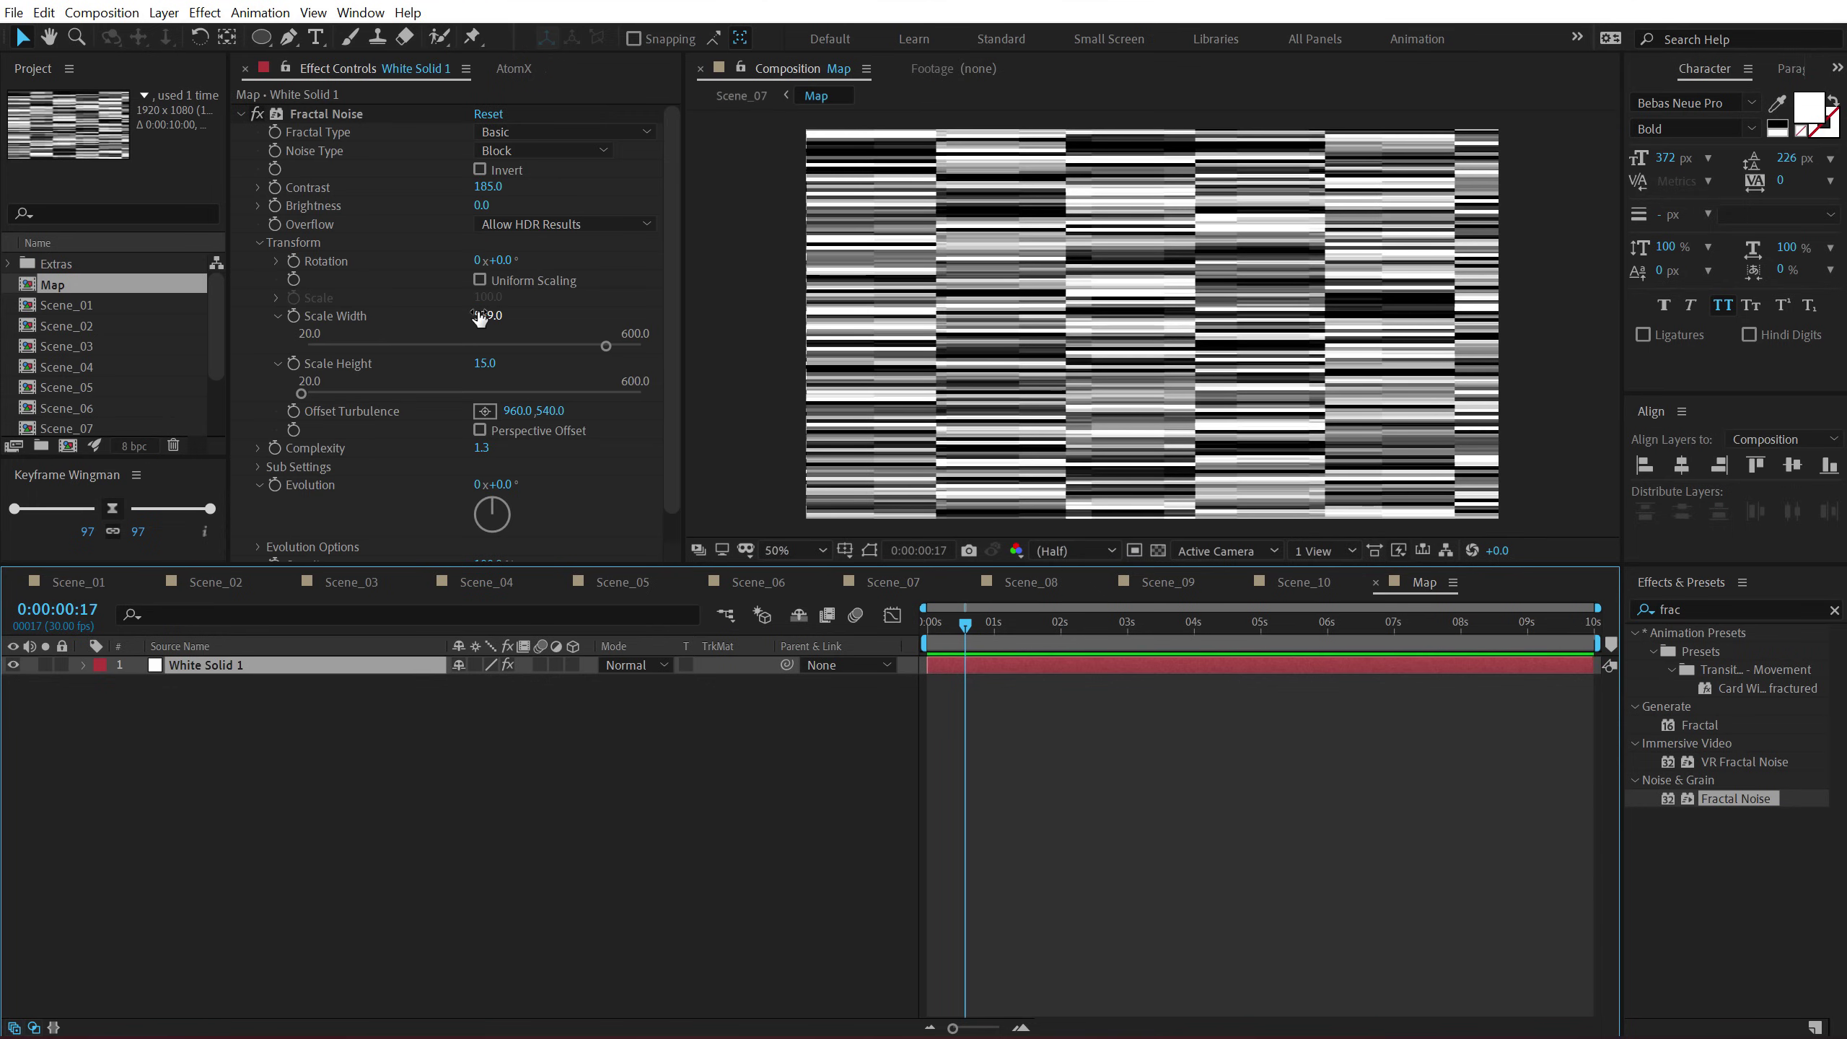
drag(480, 318, 581, 318)
drag(492, 367, 627, 346)
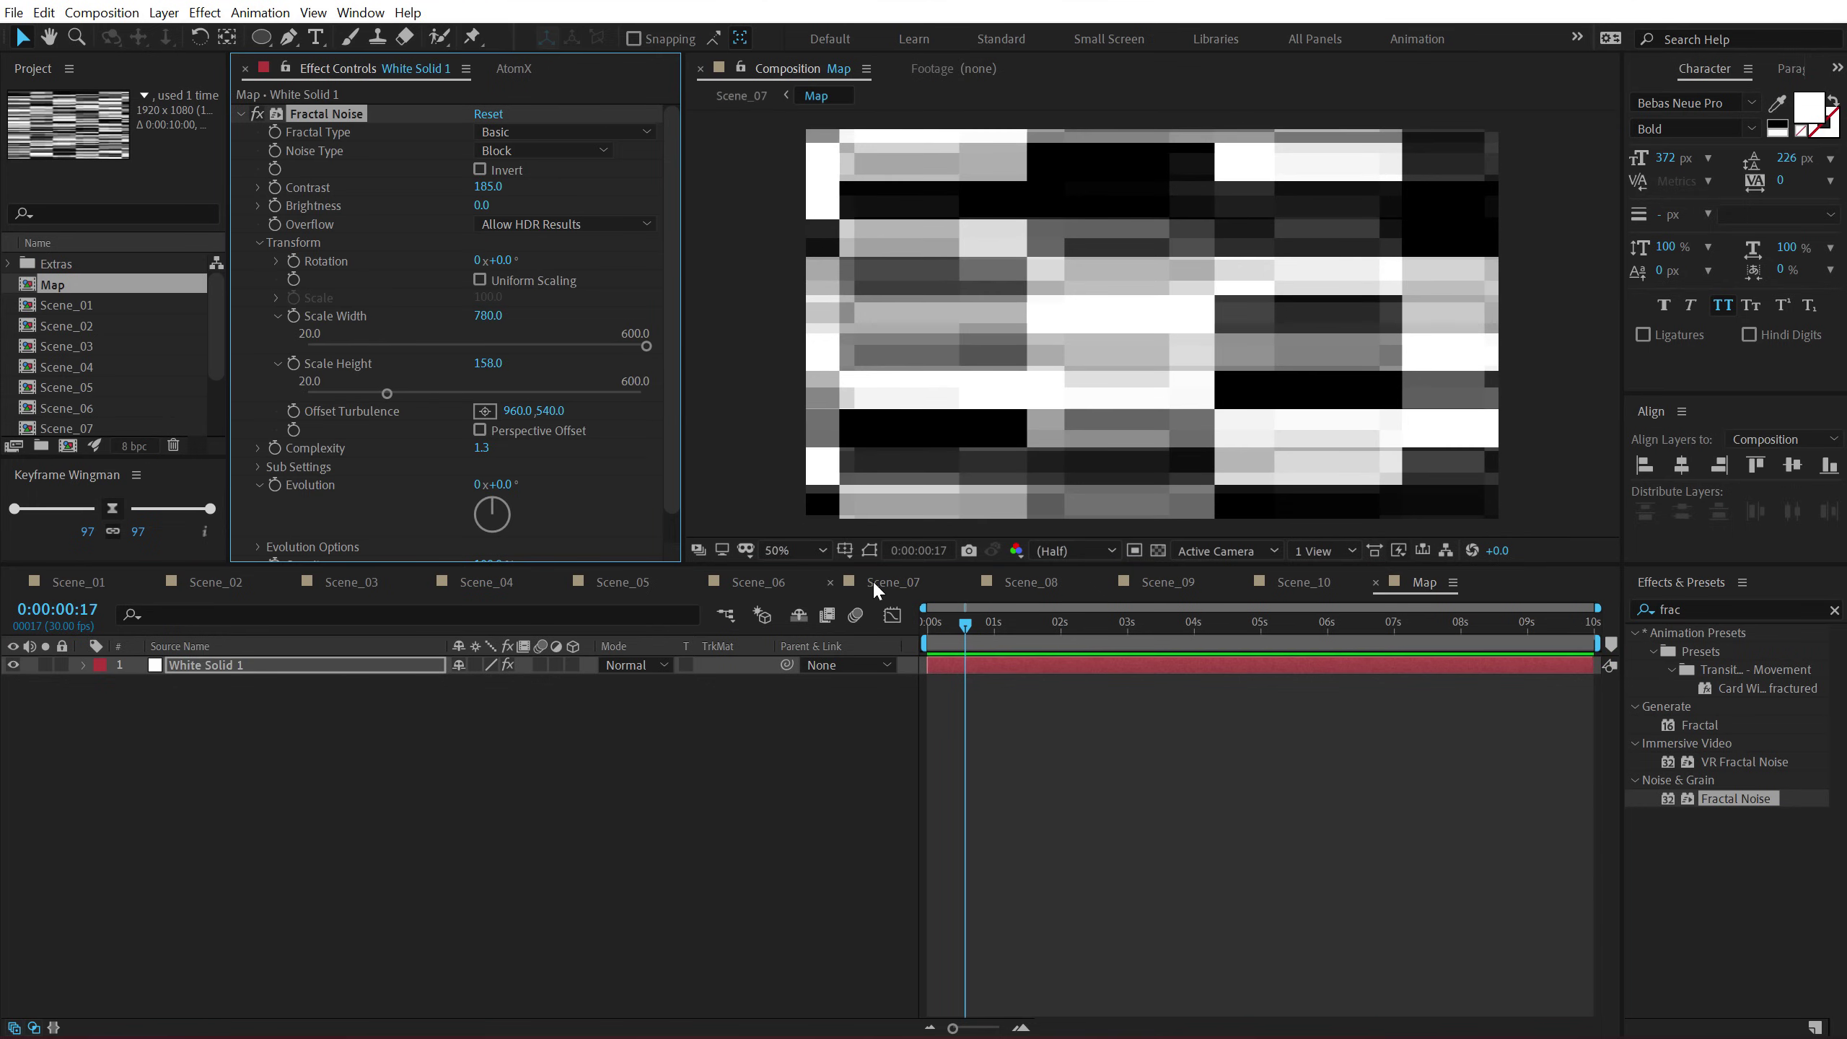
click(880, 581)
drag(1036, 617, 877, 627)
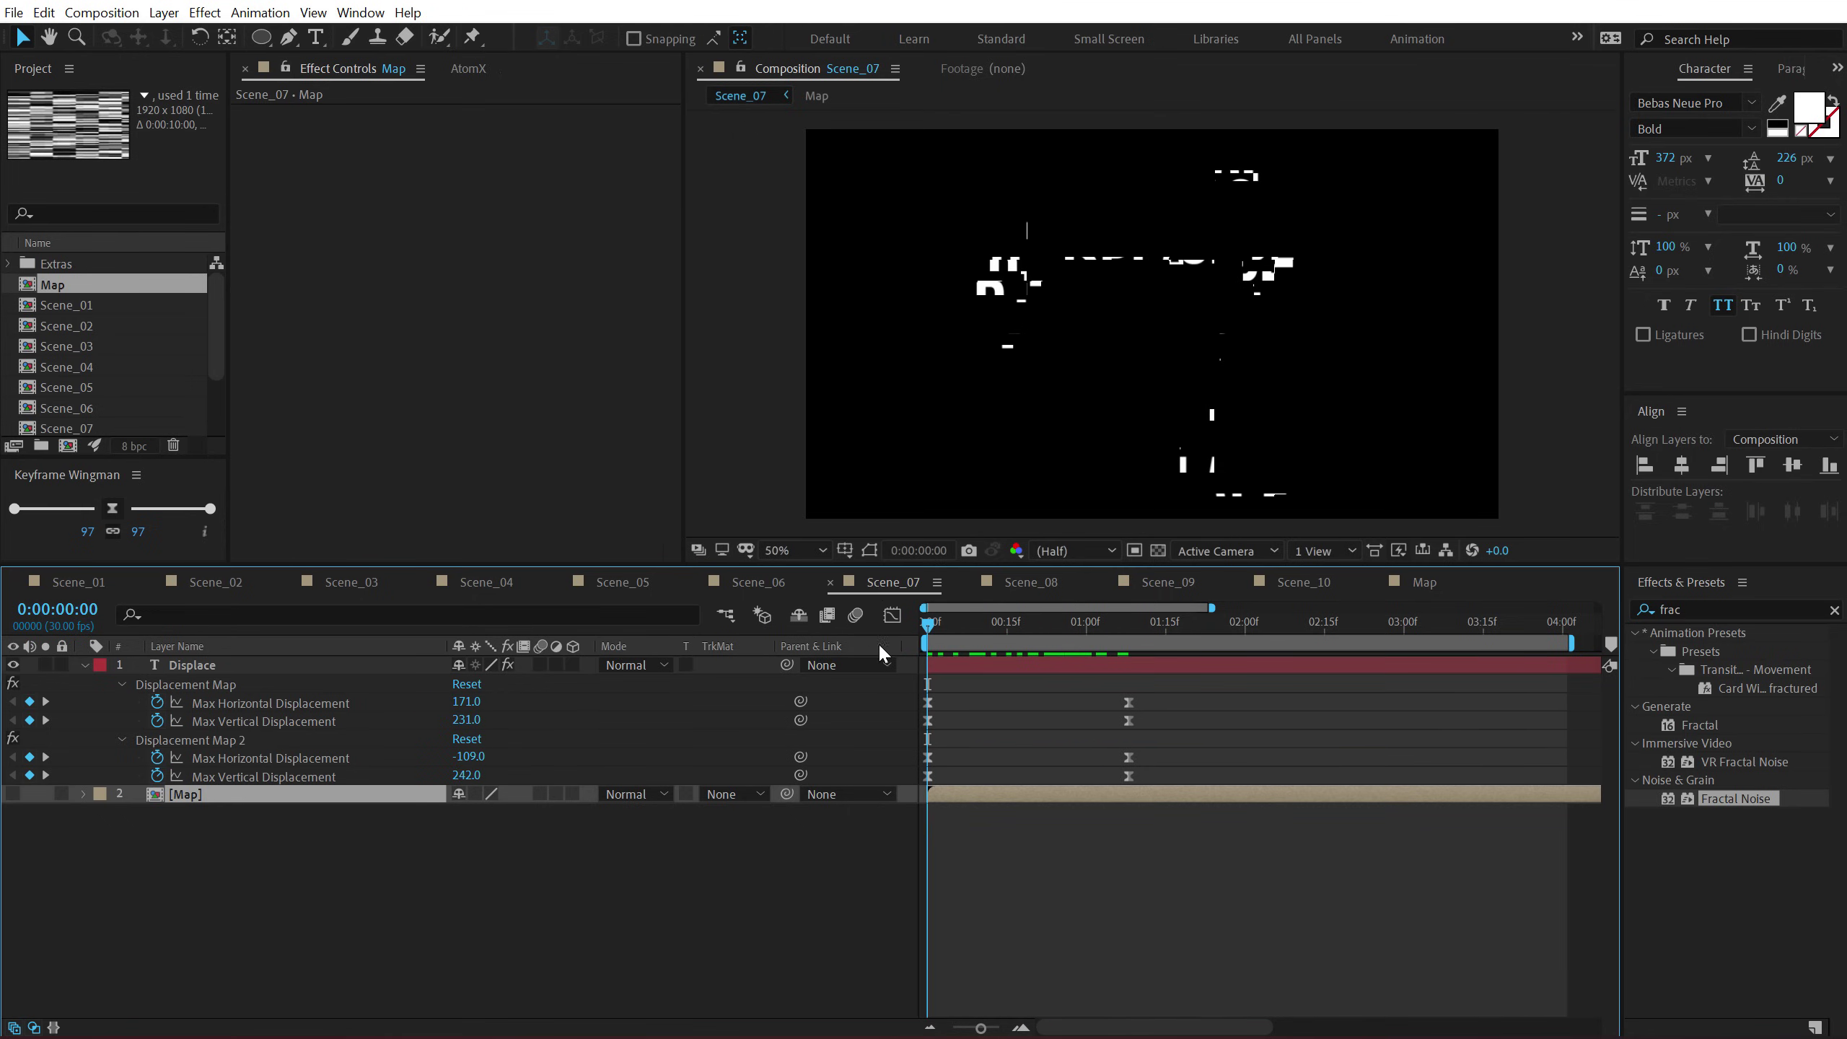
key(space)
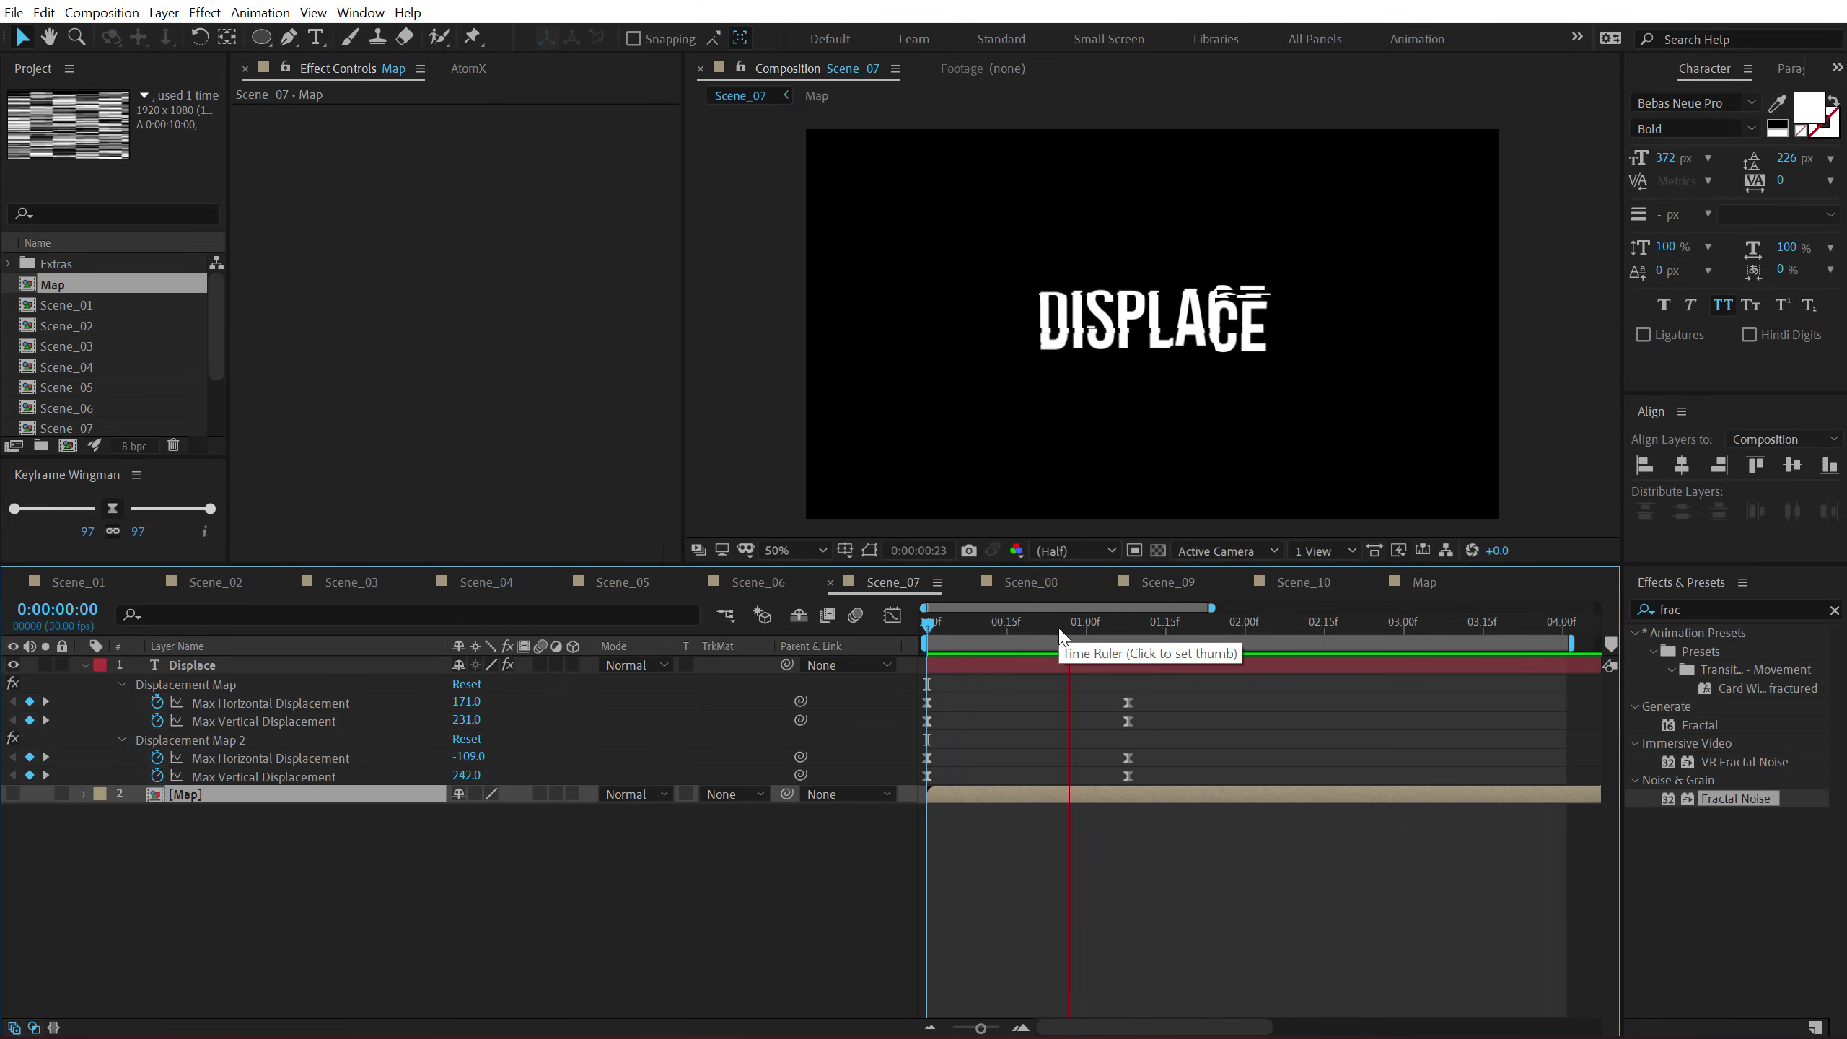
click(1058, 626)
Open Scene_08, fit its view to 50%, and add a white 1920 x 1080 solid above the Paper texture layer.
click(1040, 585)
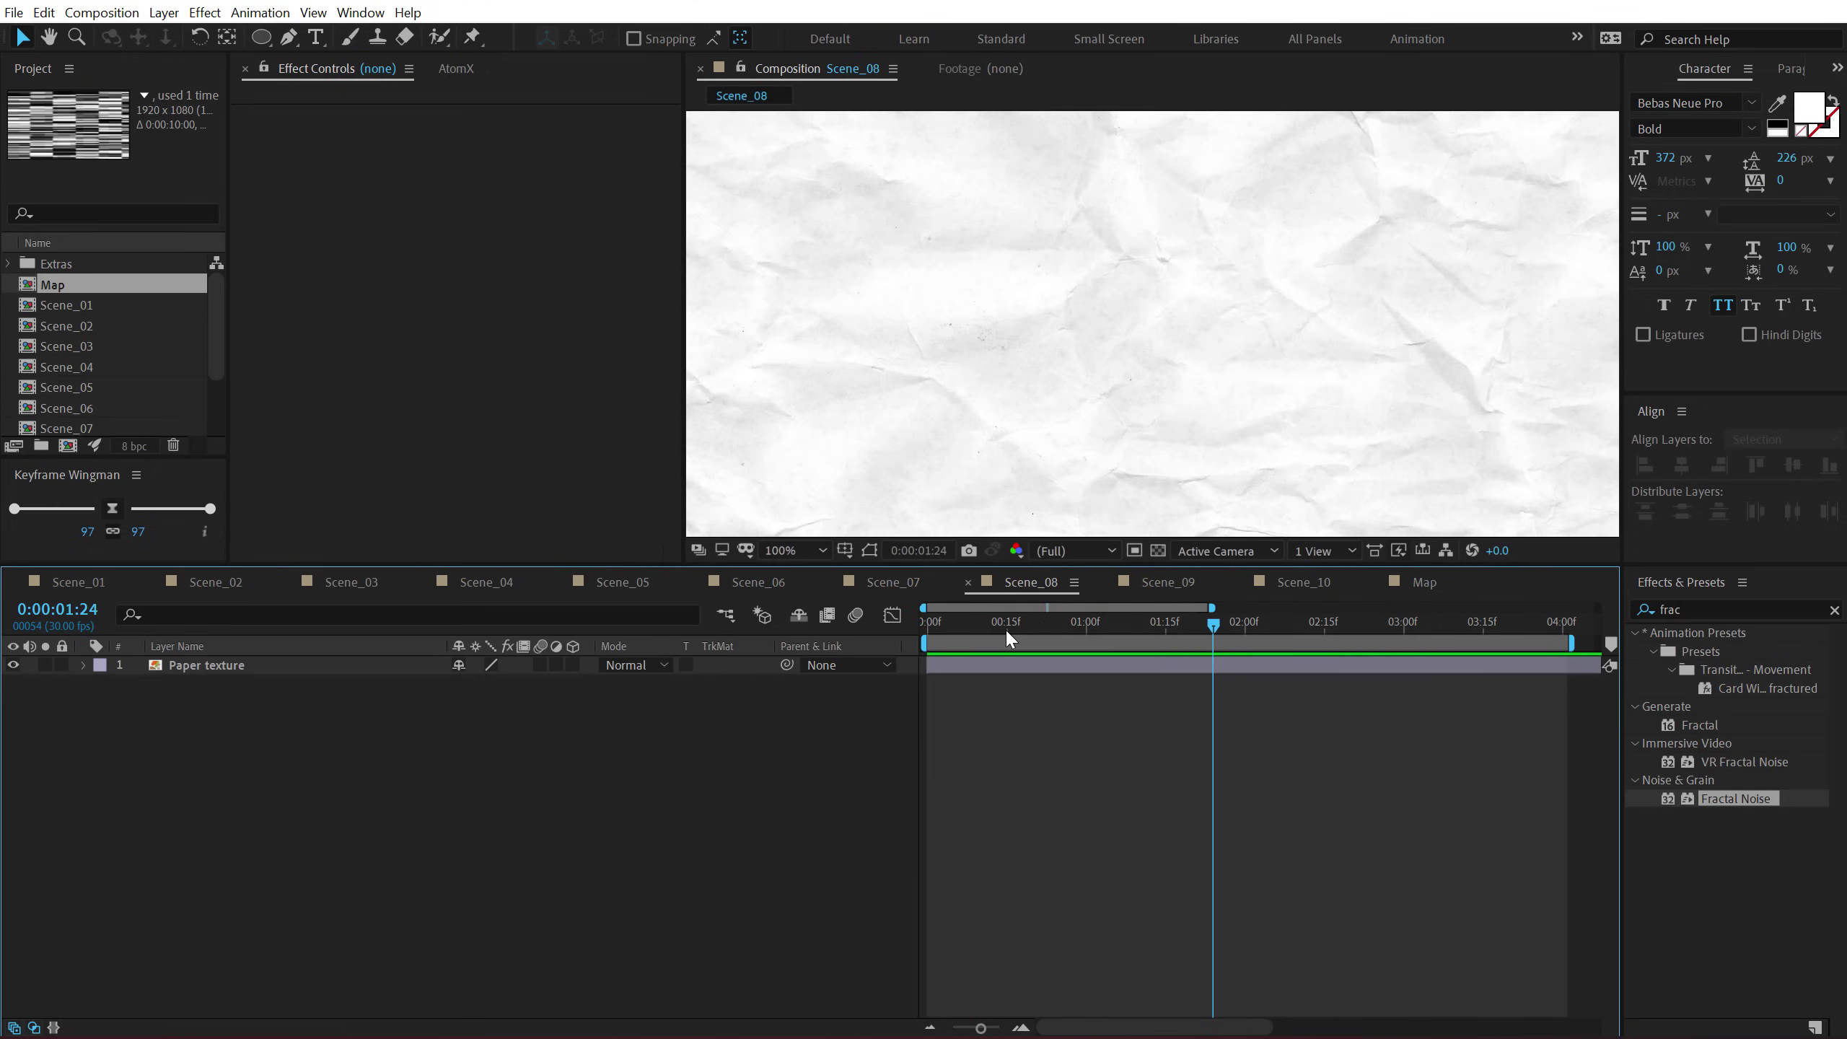
drag(1039, 622, 1064, 622)
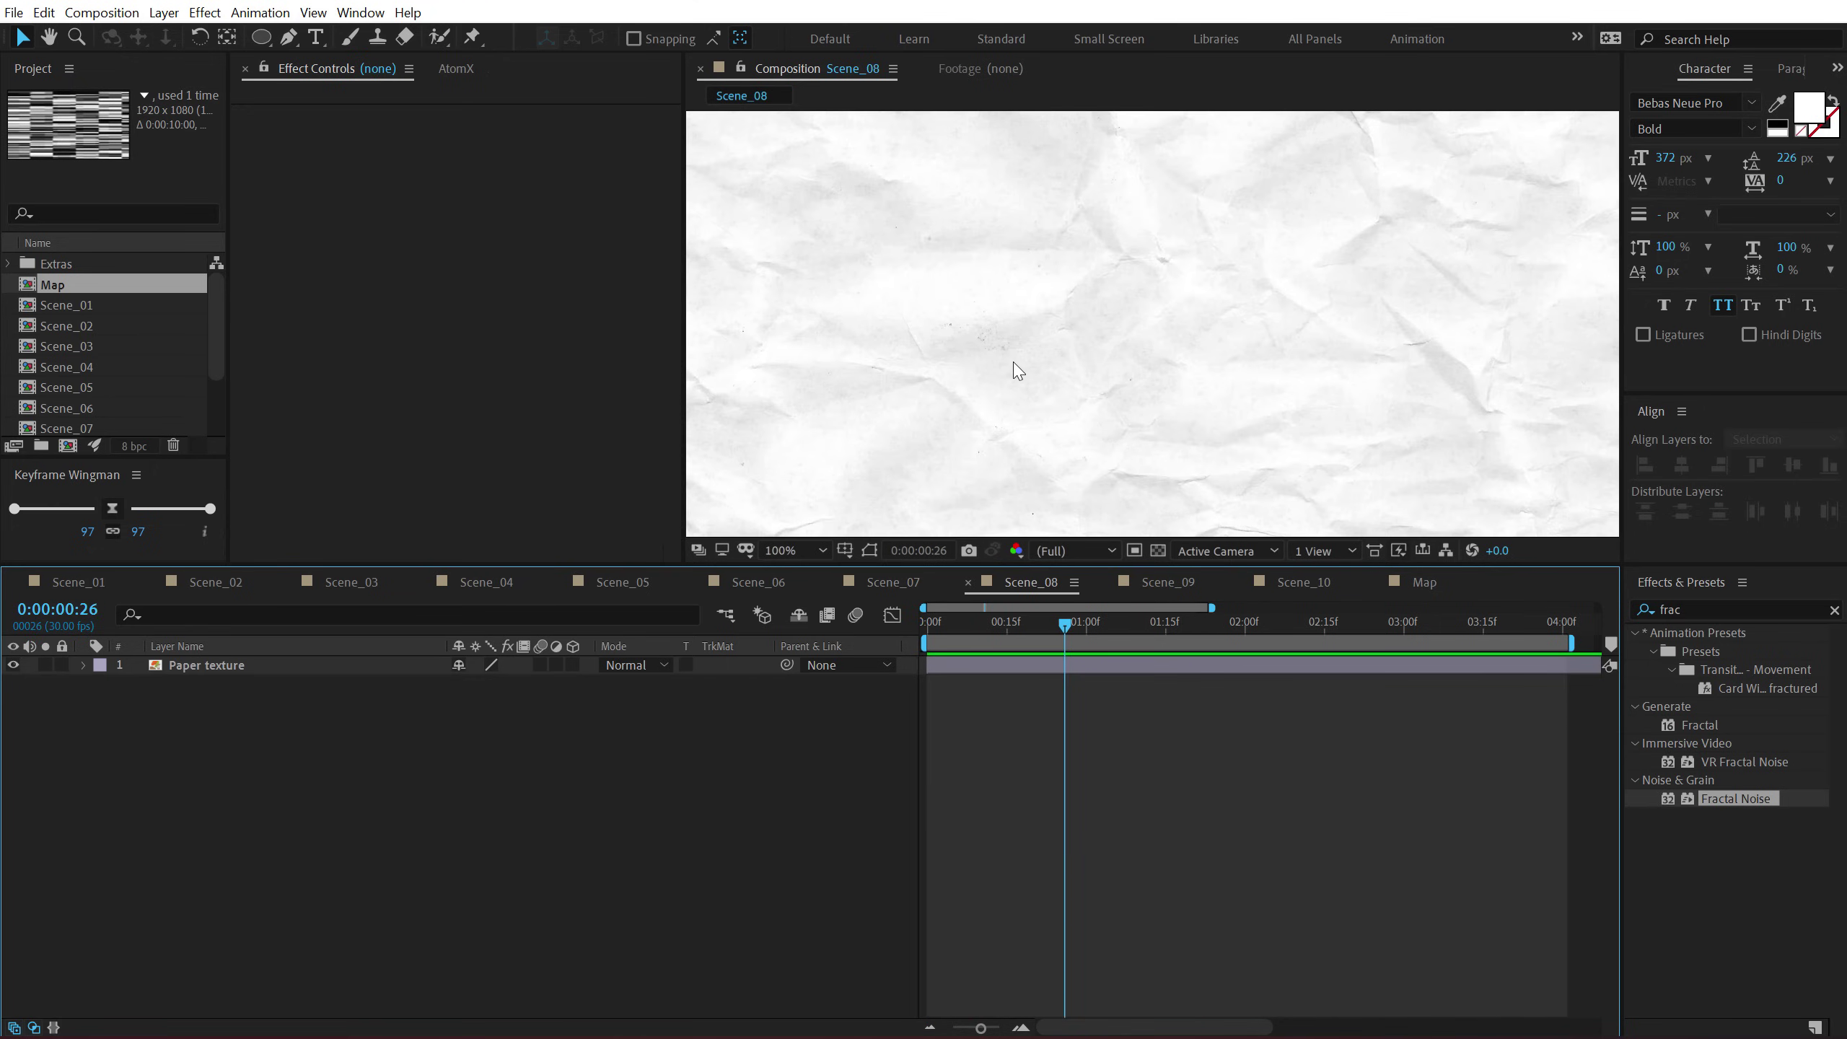
scroll(1017, 369, down, 2)
click(231, 664)
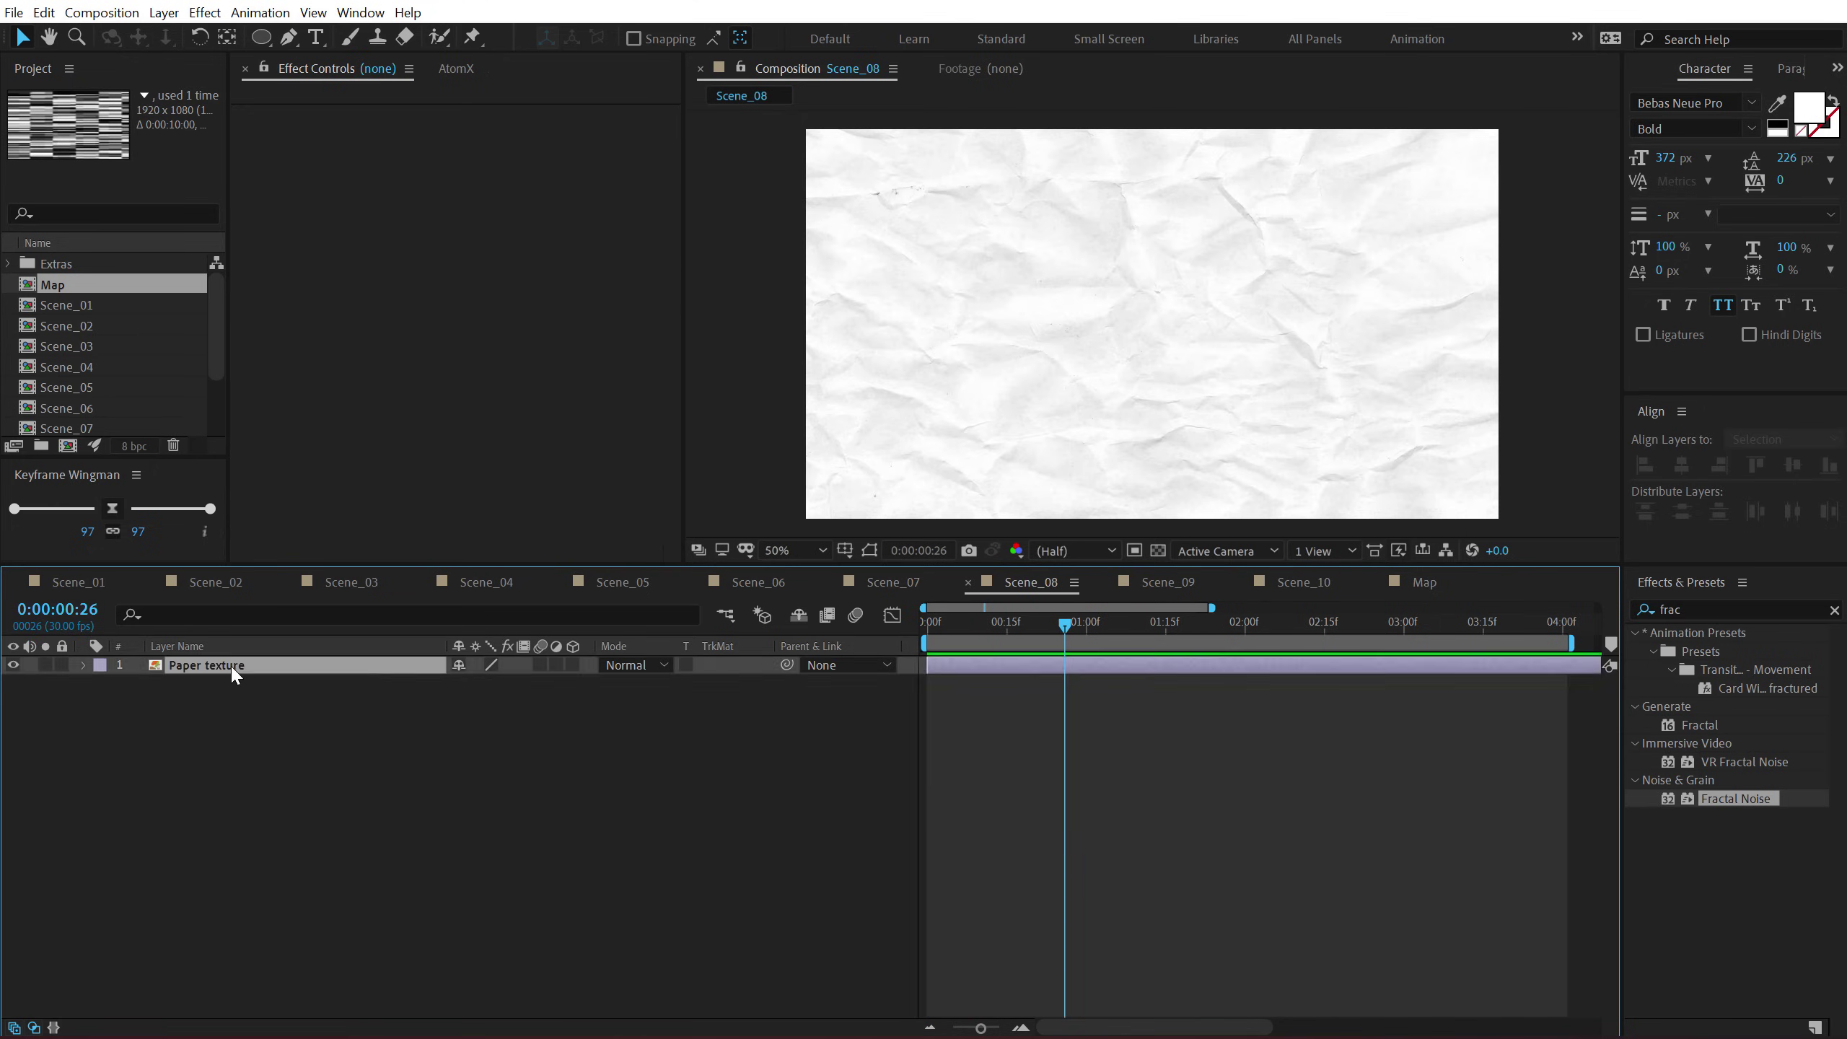
click(321, 779)
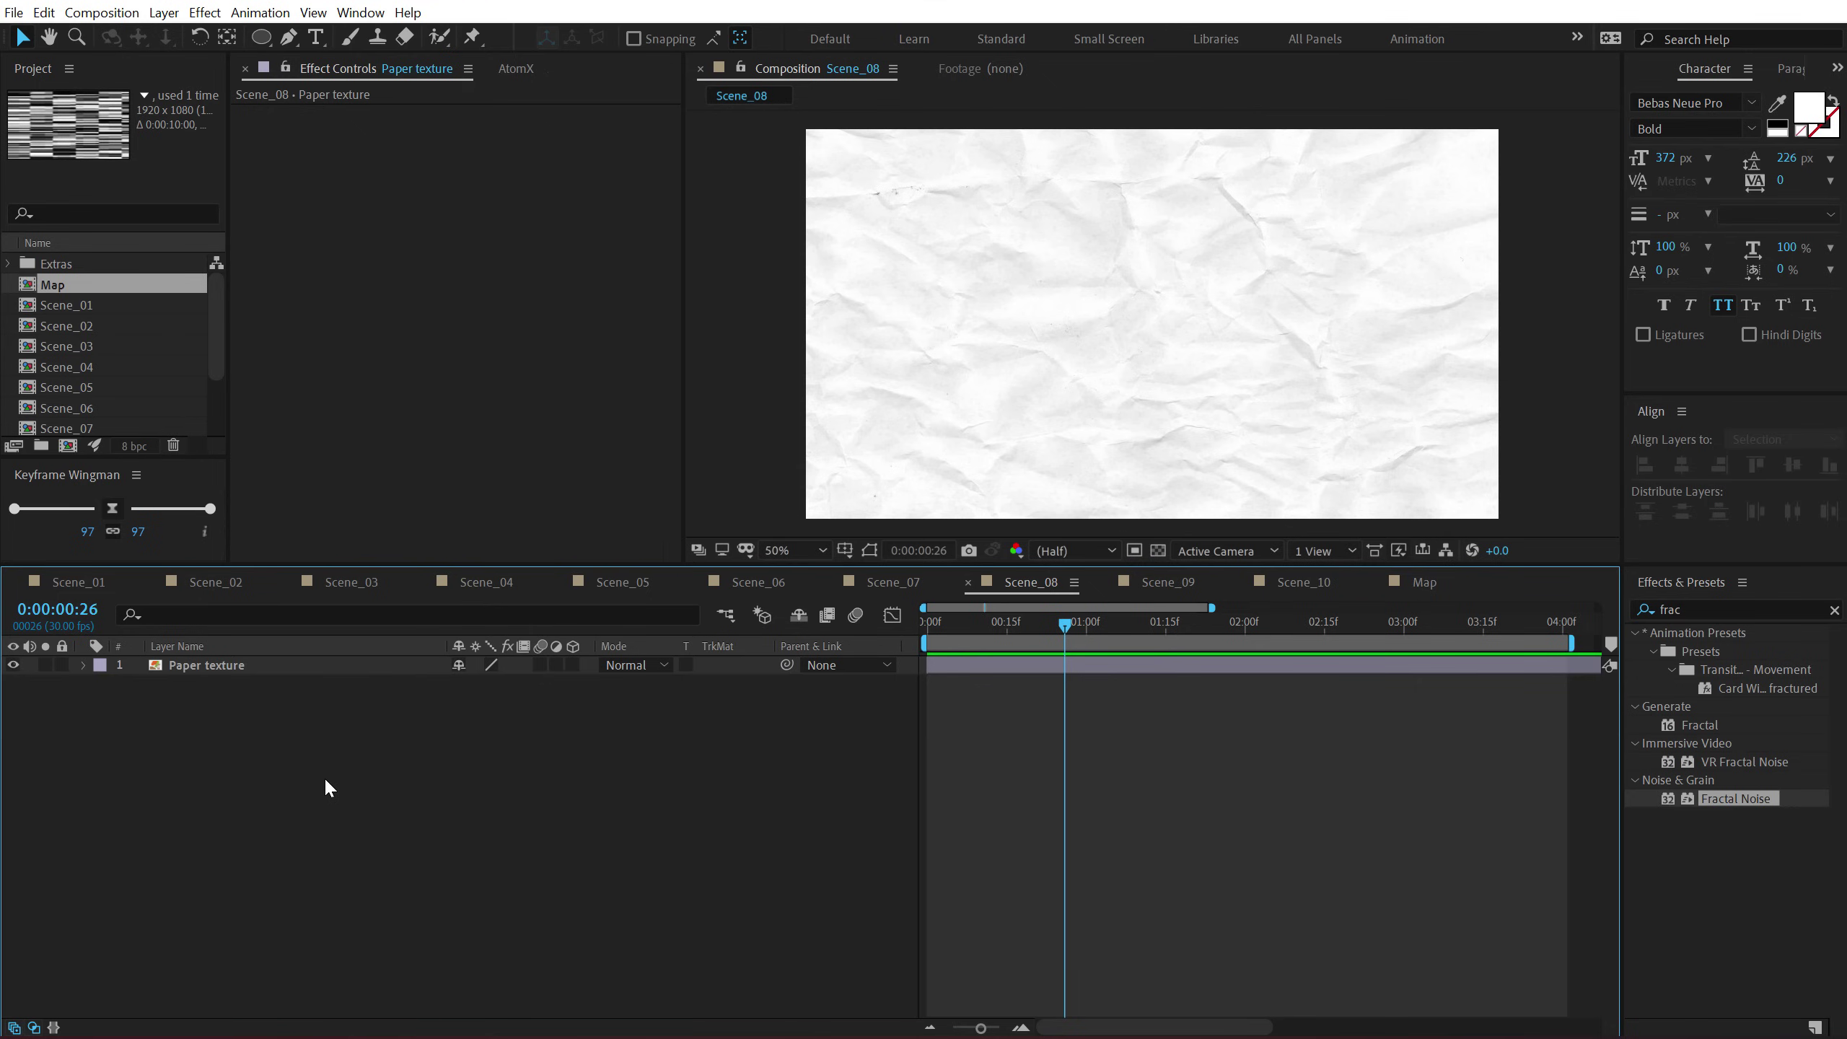
key(ctrl+y)
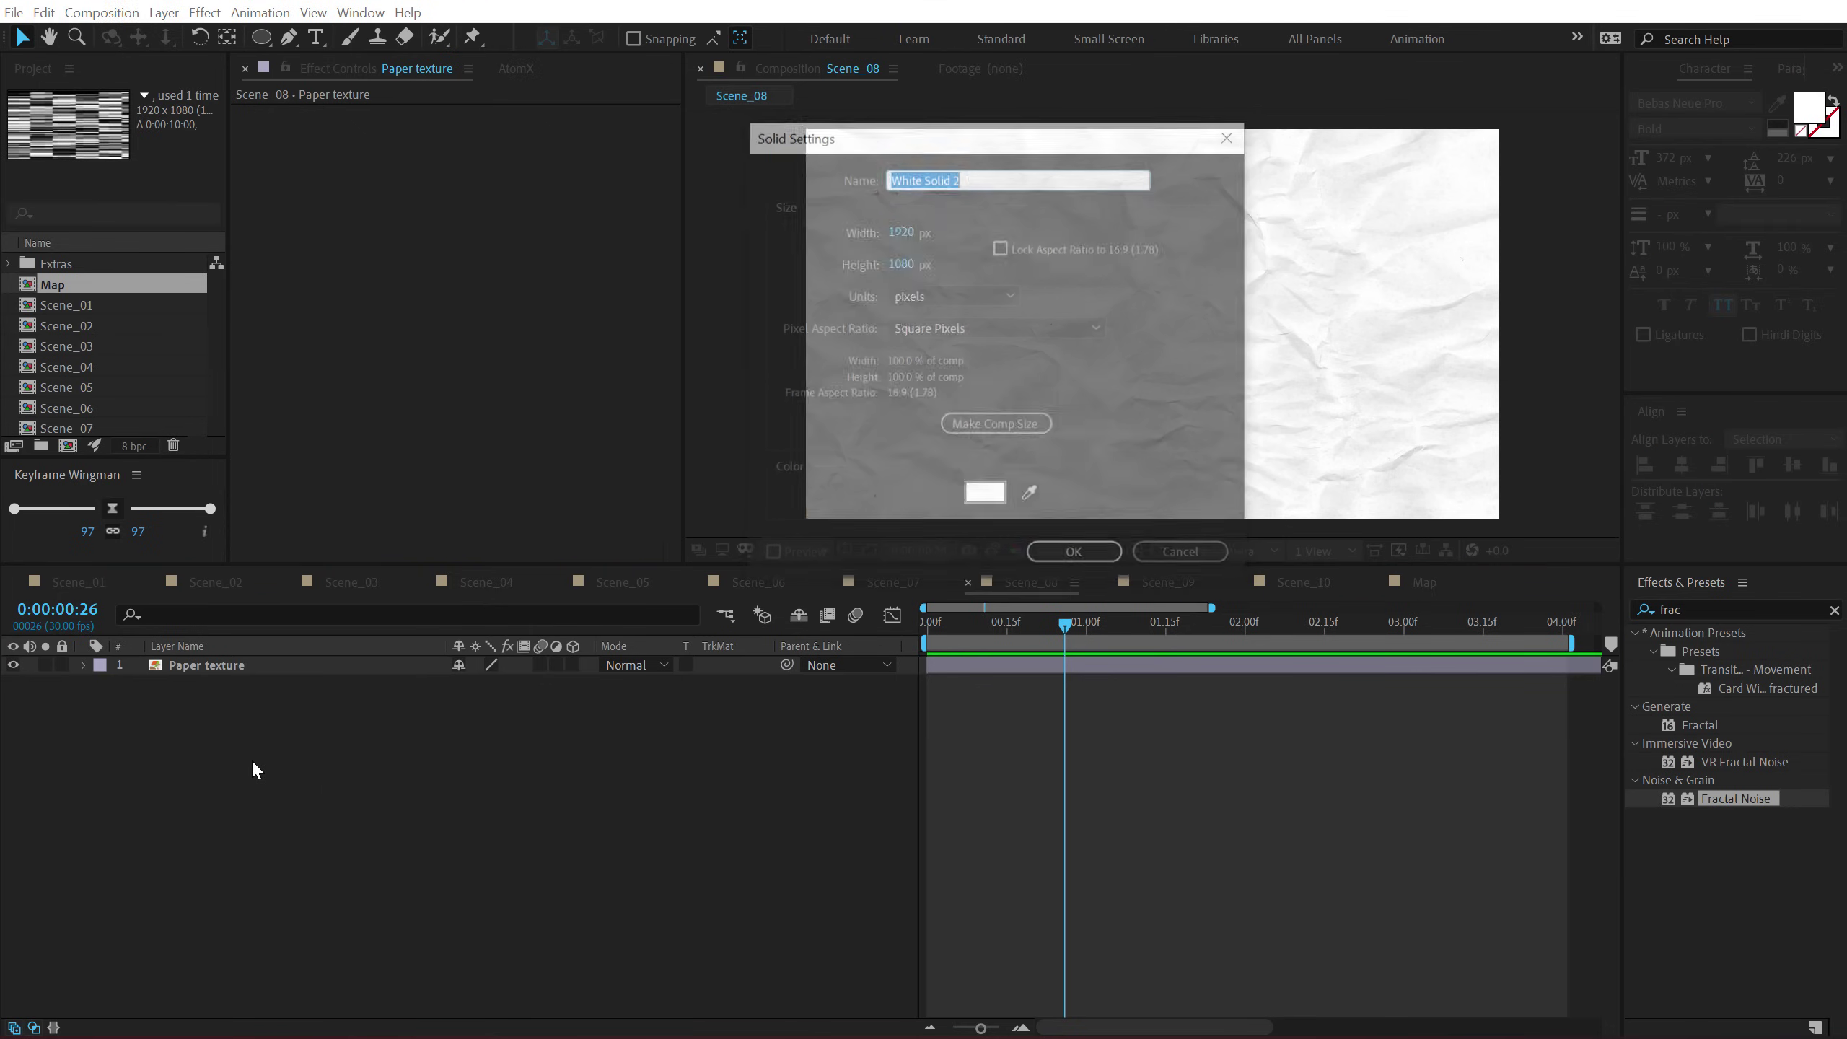
click(1075, 554)
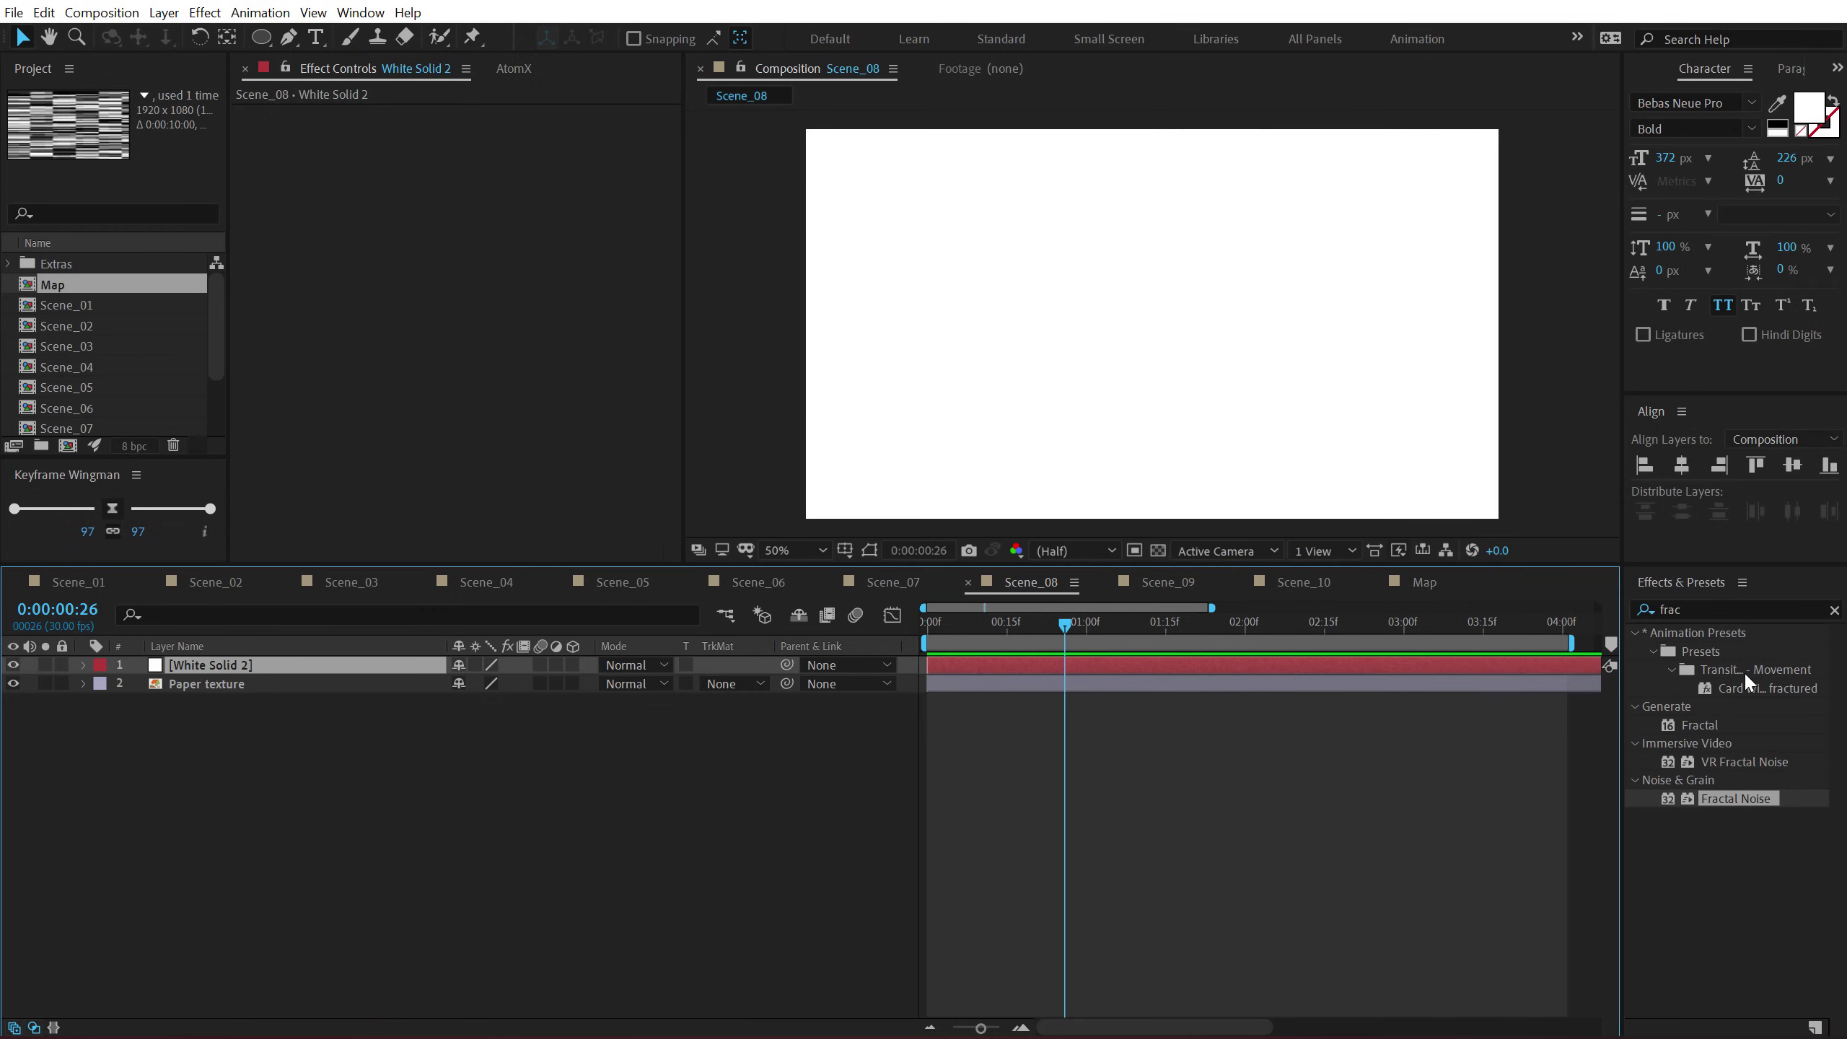
Find the Grid effect and apply it to the new white solid.
drag(1691, 610, 1522, 610)
text(grid)
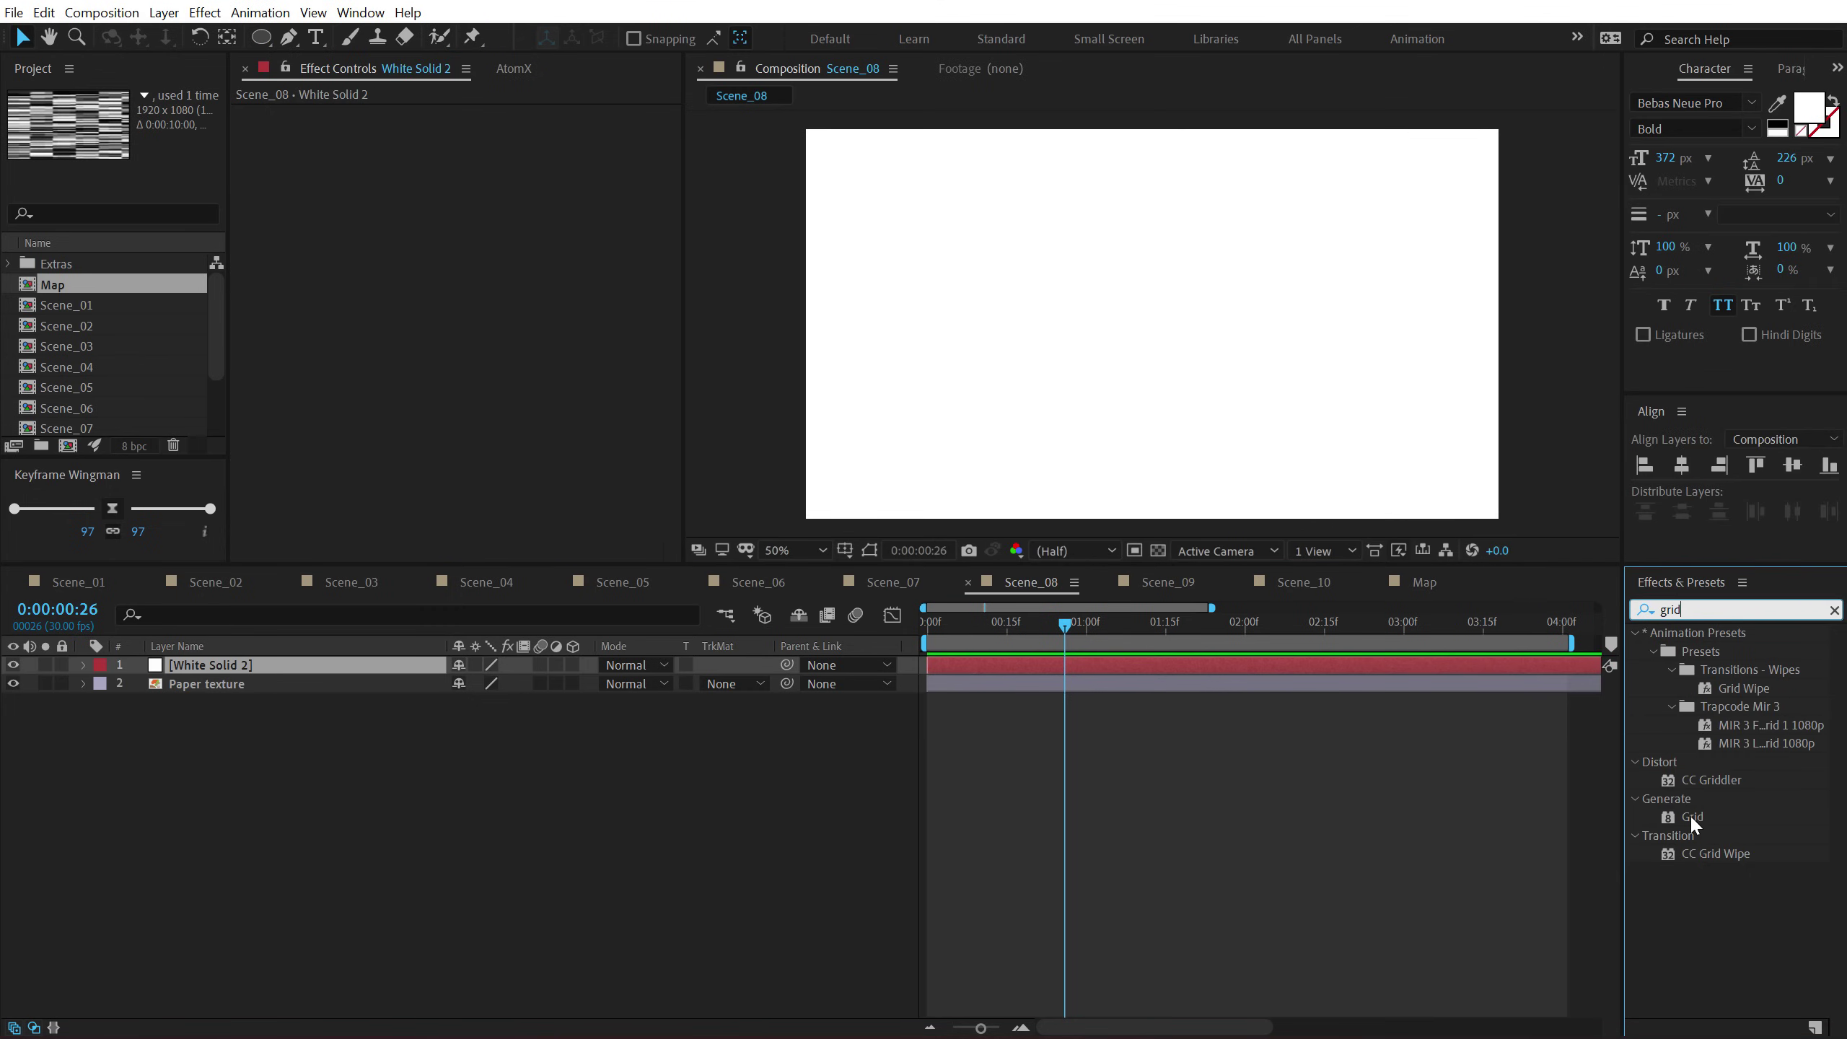
double_click(1690, 814)
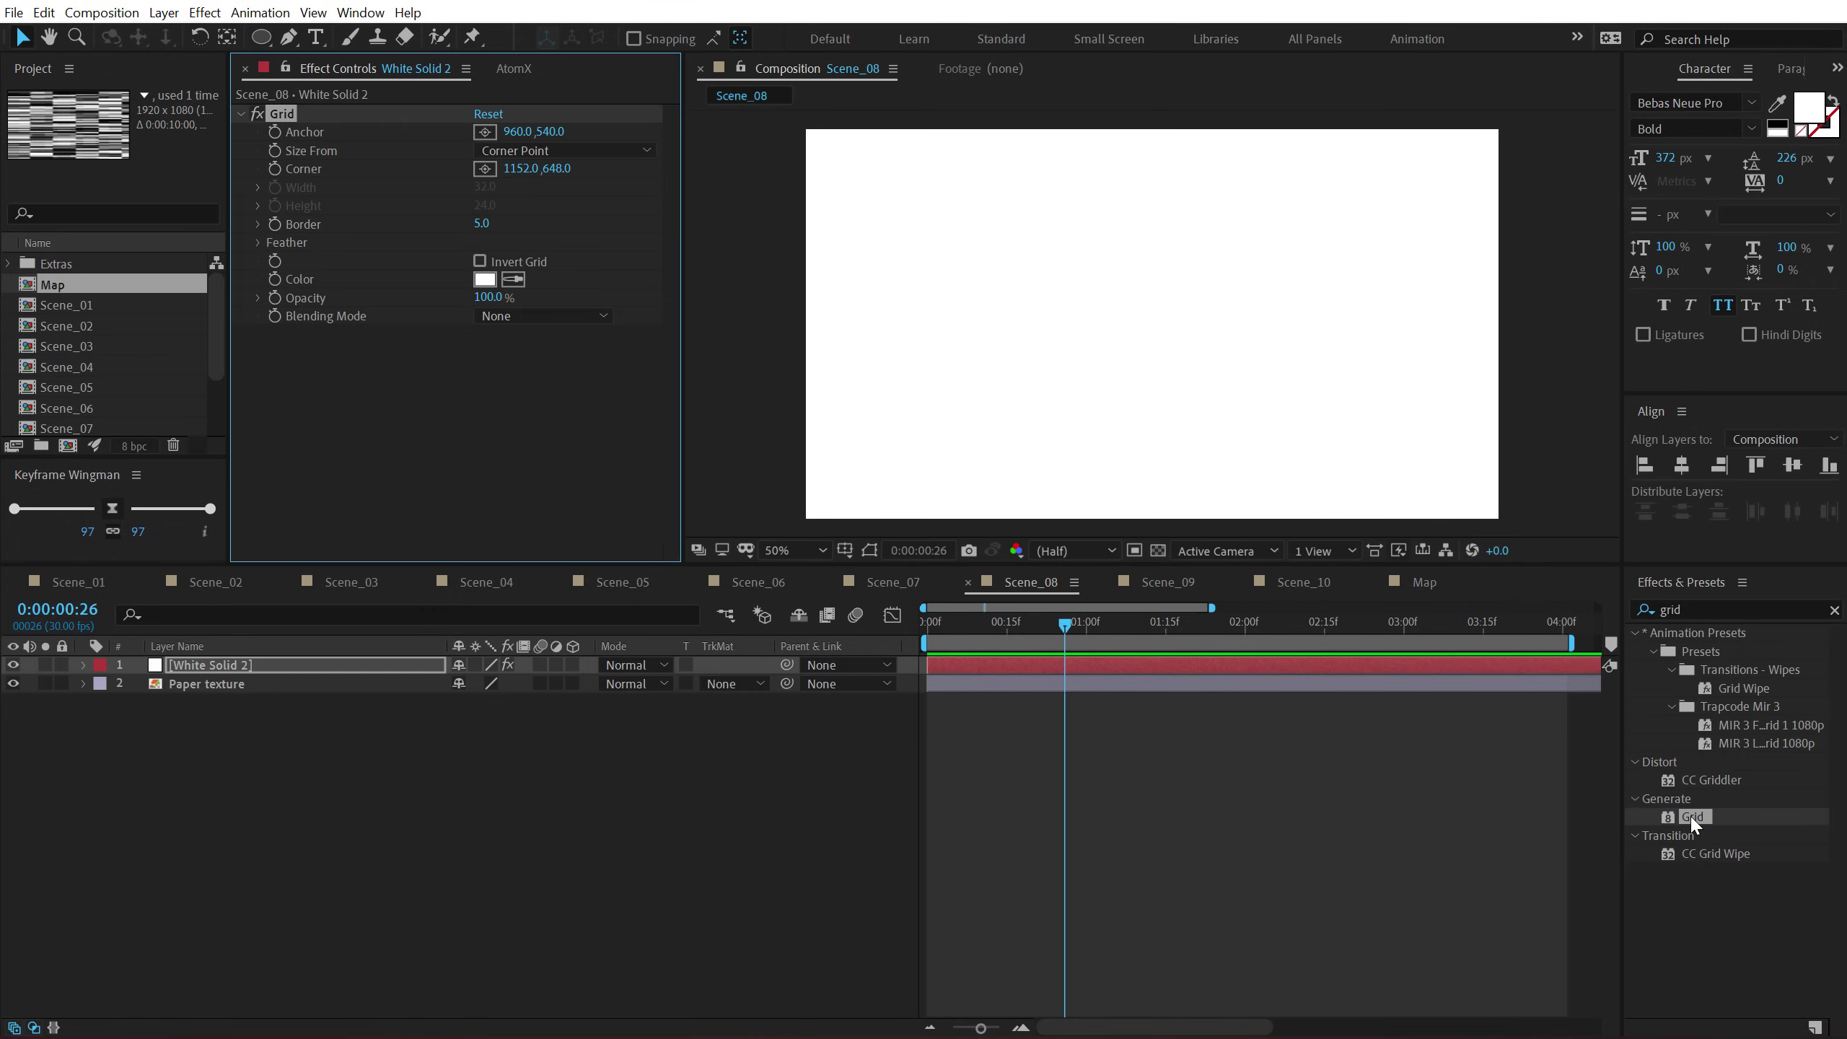
Change the Grid effect's line colour to black on the white solid.
click(484, 280)
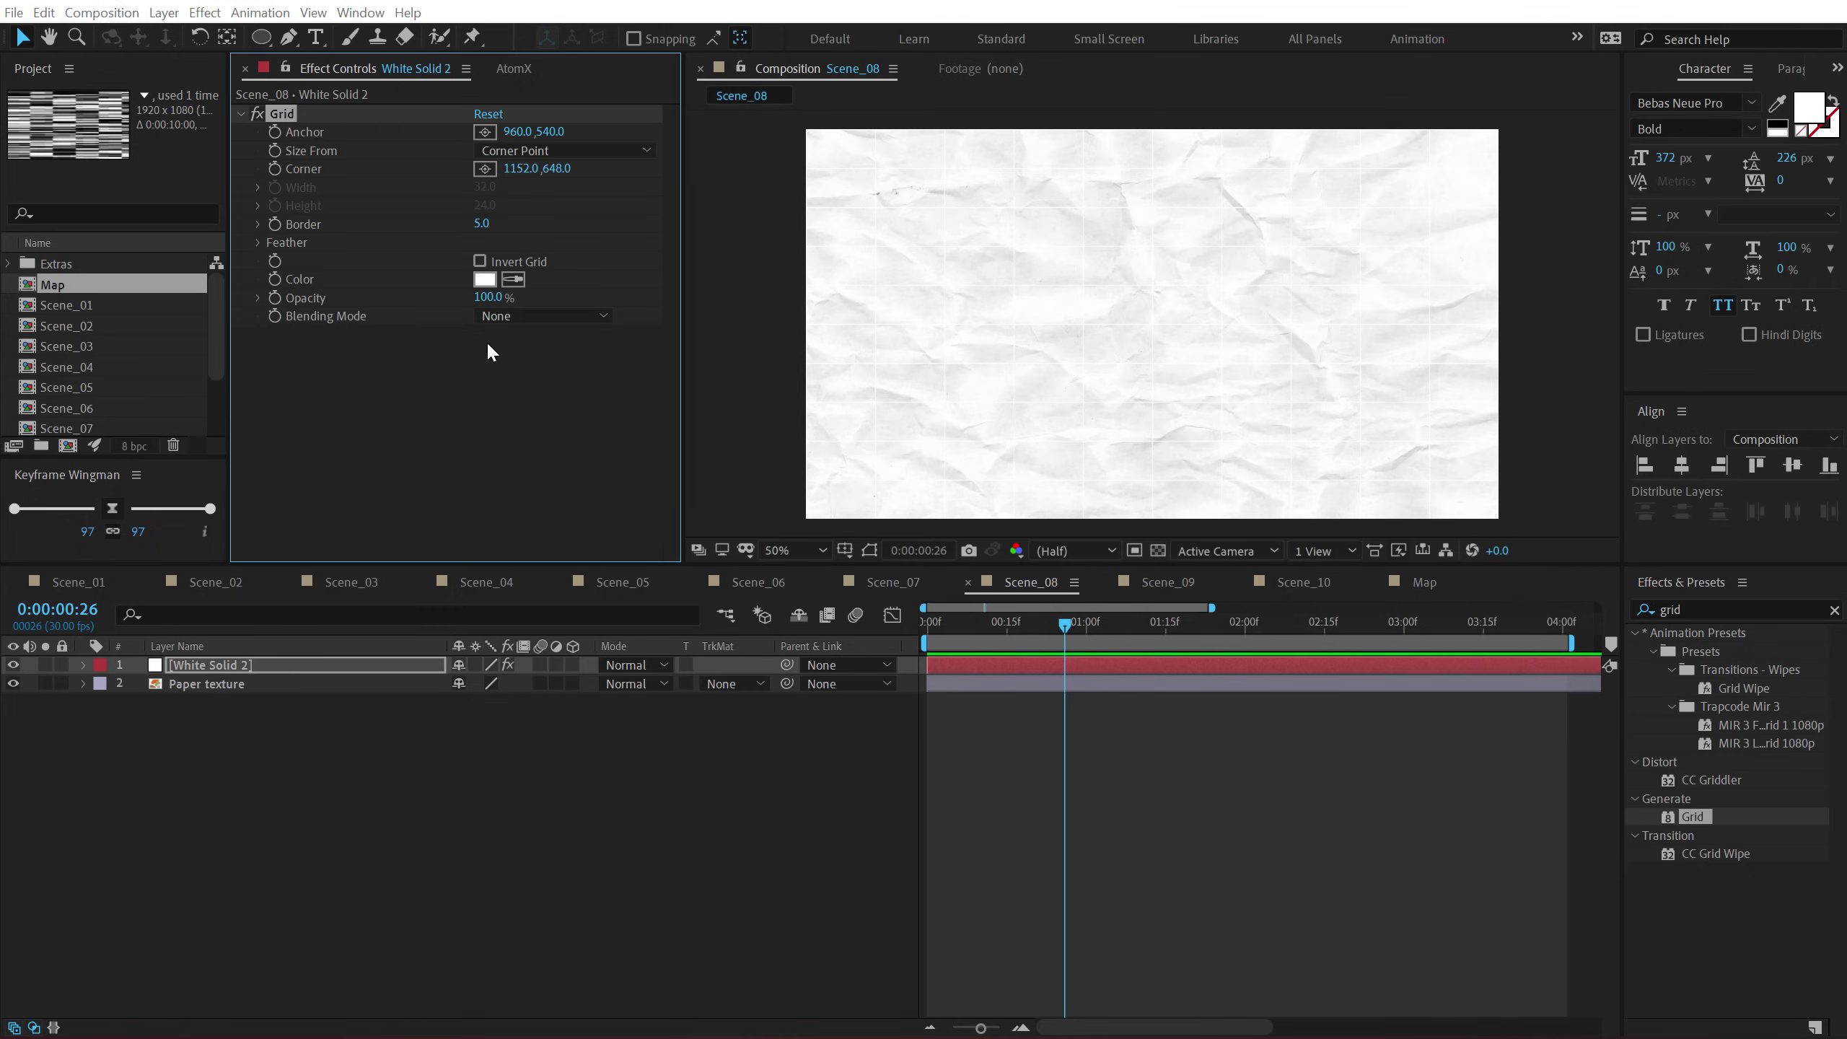
click(190, 641)
click(662, 372)
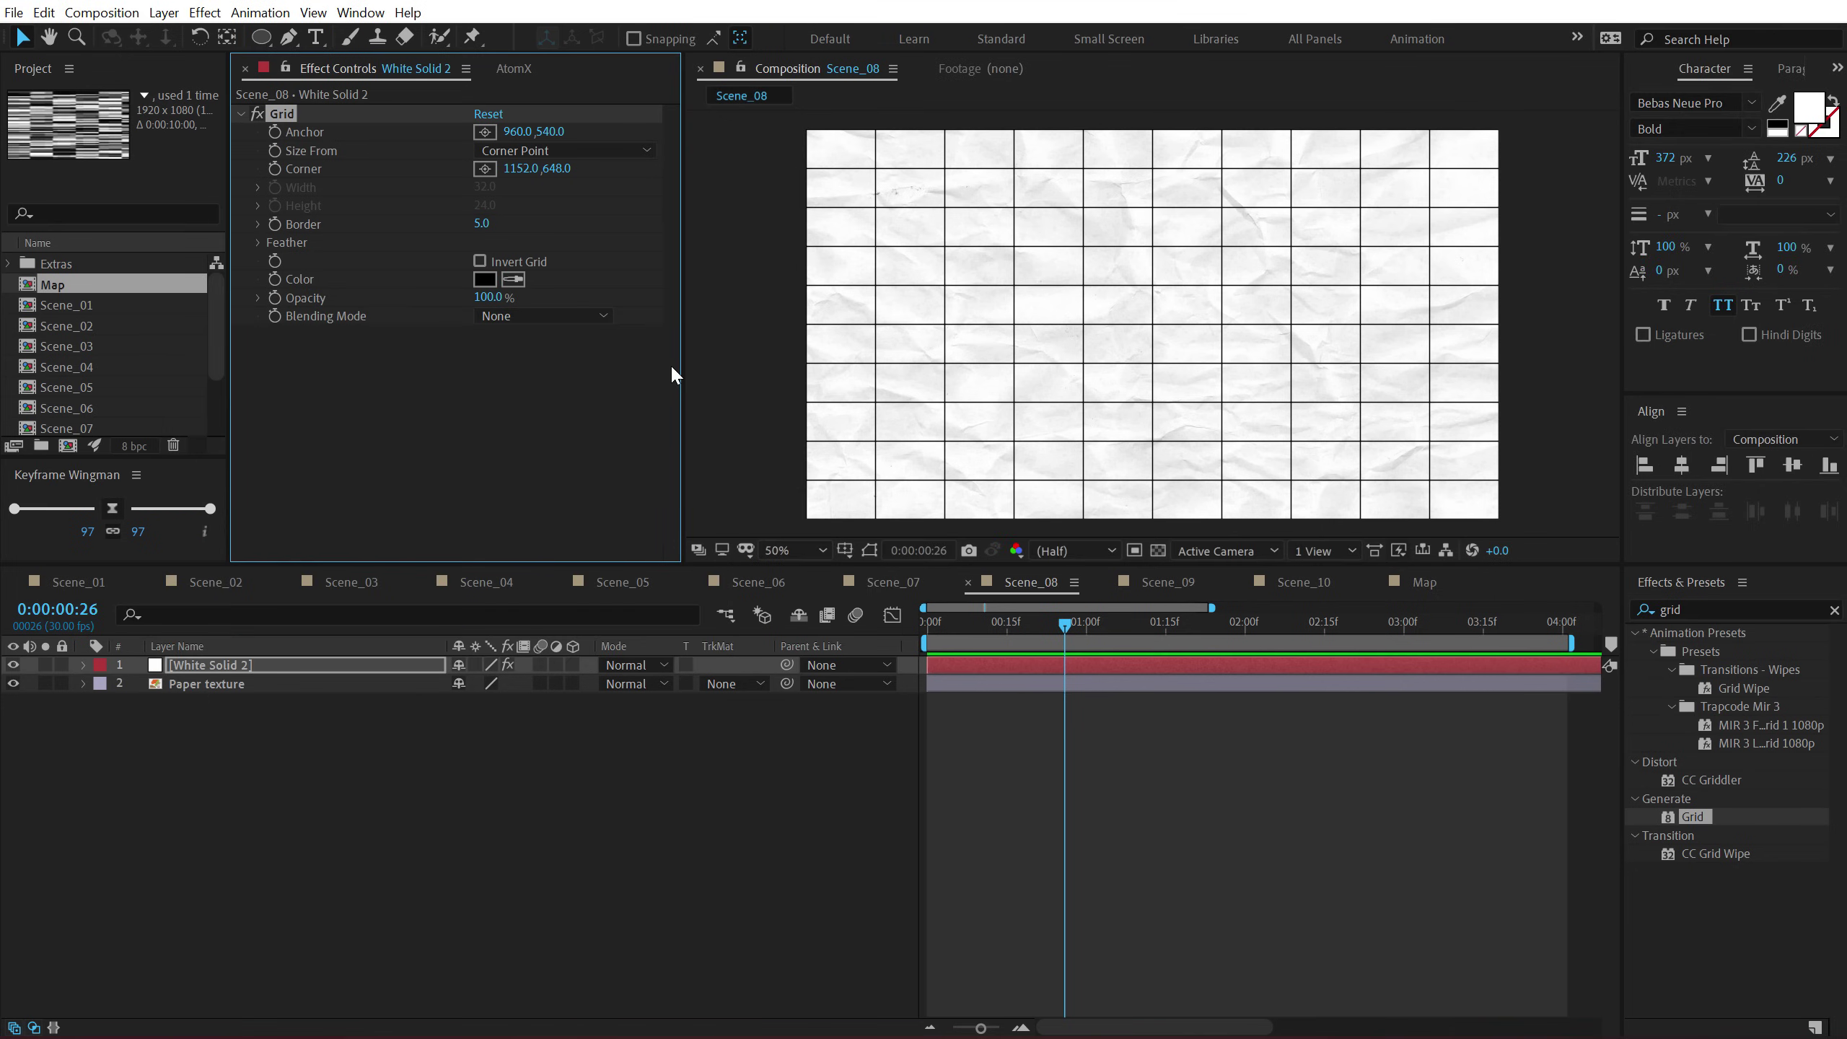
Size the grid by Width Slider with a Width of 94 and thin its Border to 2.
click(534, 150)
click(540, 194)
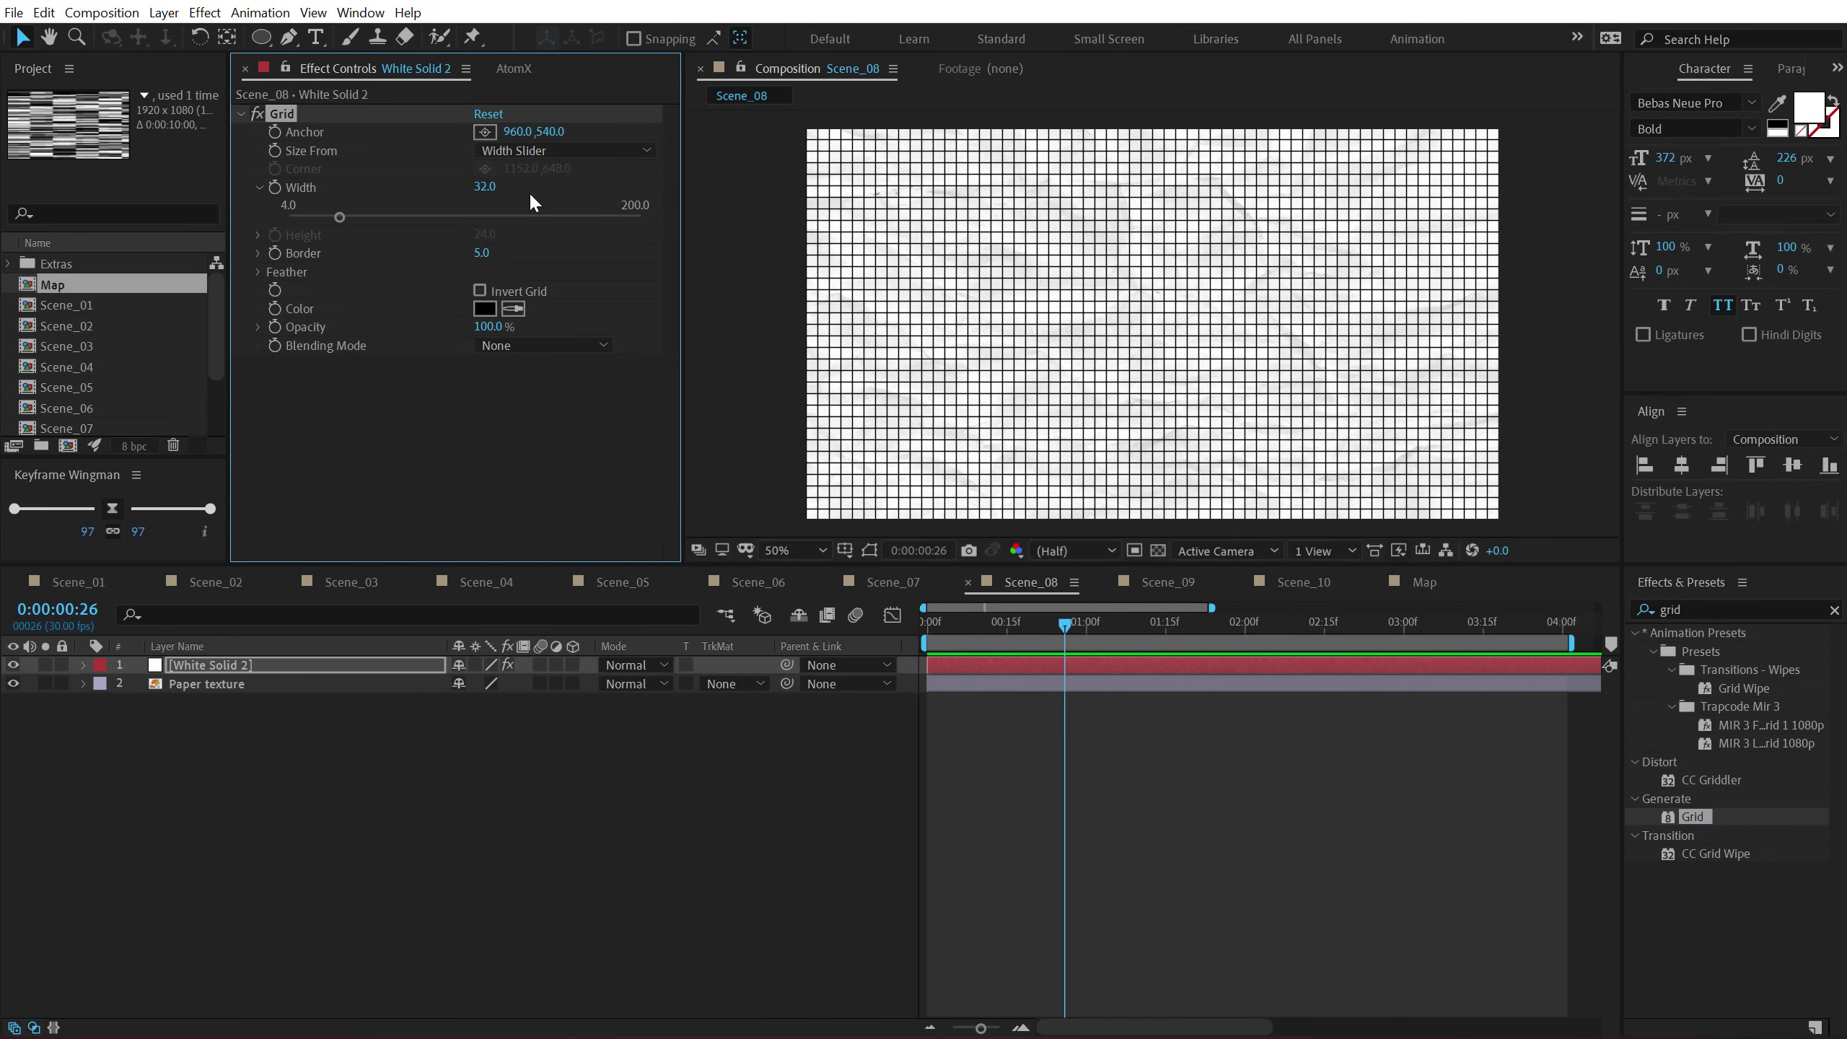
drag(484, 187, 553, 182)
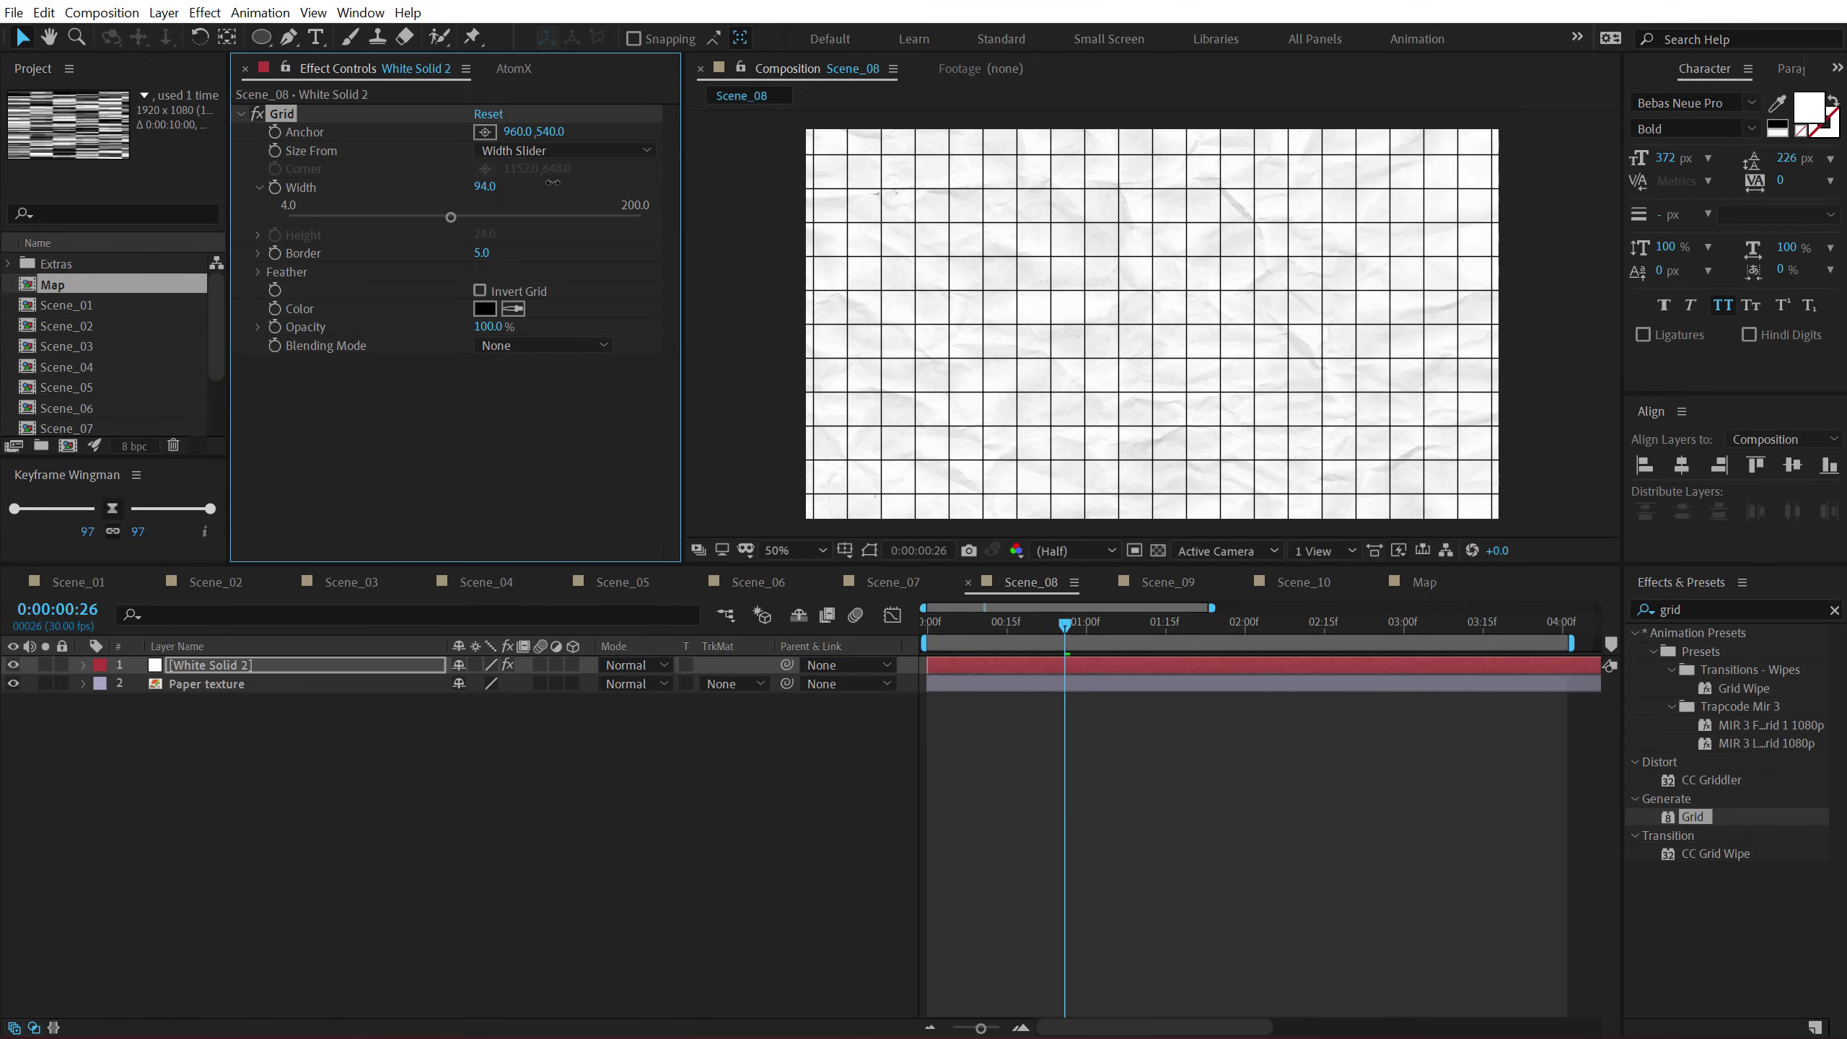
mouse_move(480, 250)
mouse_down()
mouse_move(534, 253)
mouse_move(465, 257)
mouse_up()
key(ctrl+z)
click(480, 254)
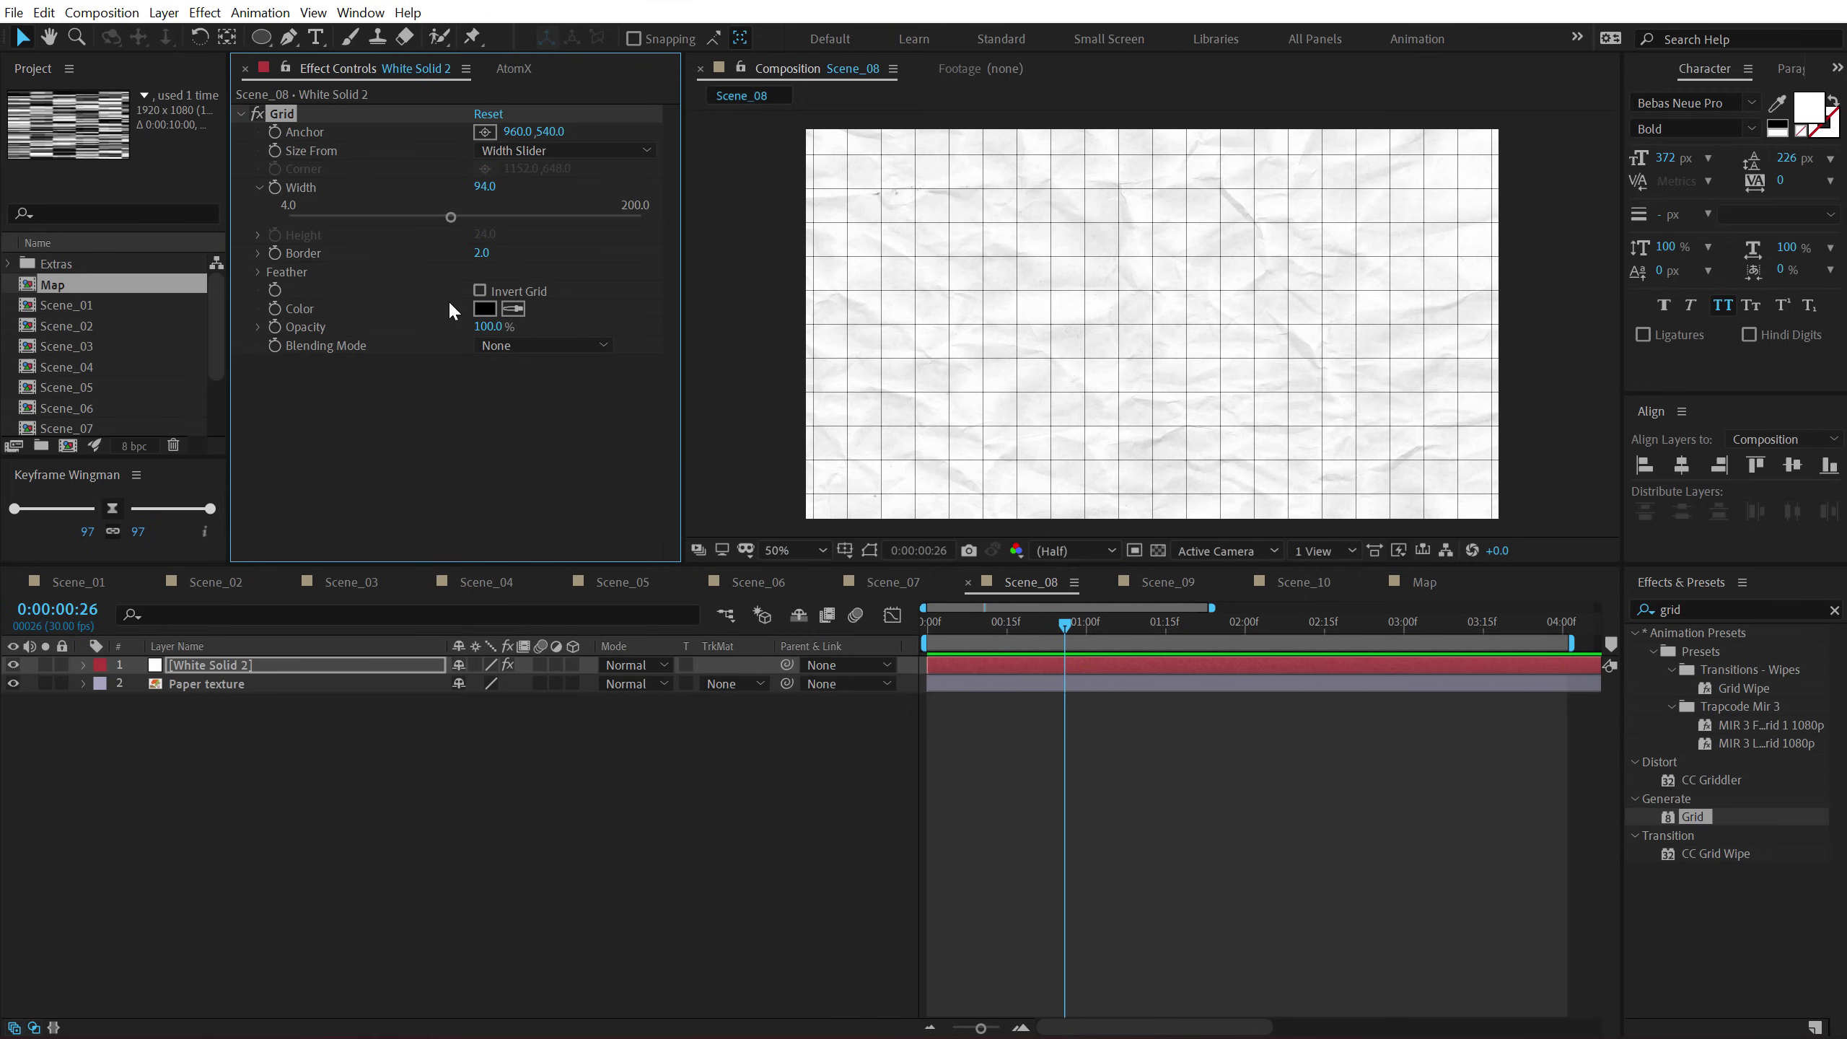
Pre-compose the grid solid, moving all attributes into the new composition.
click(210, 668)
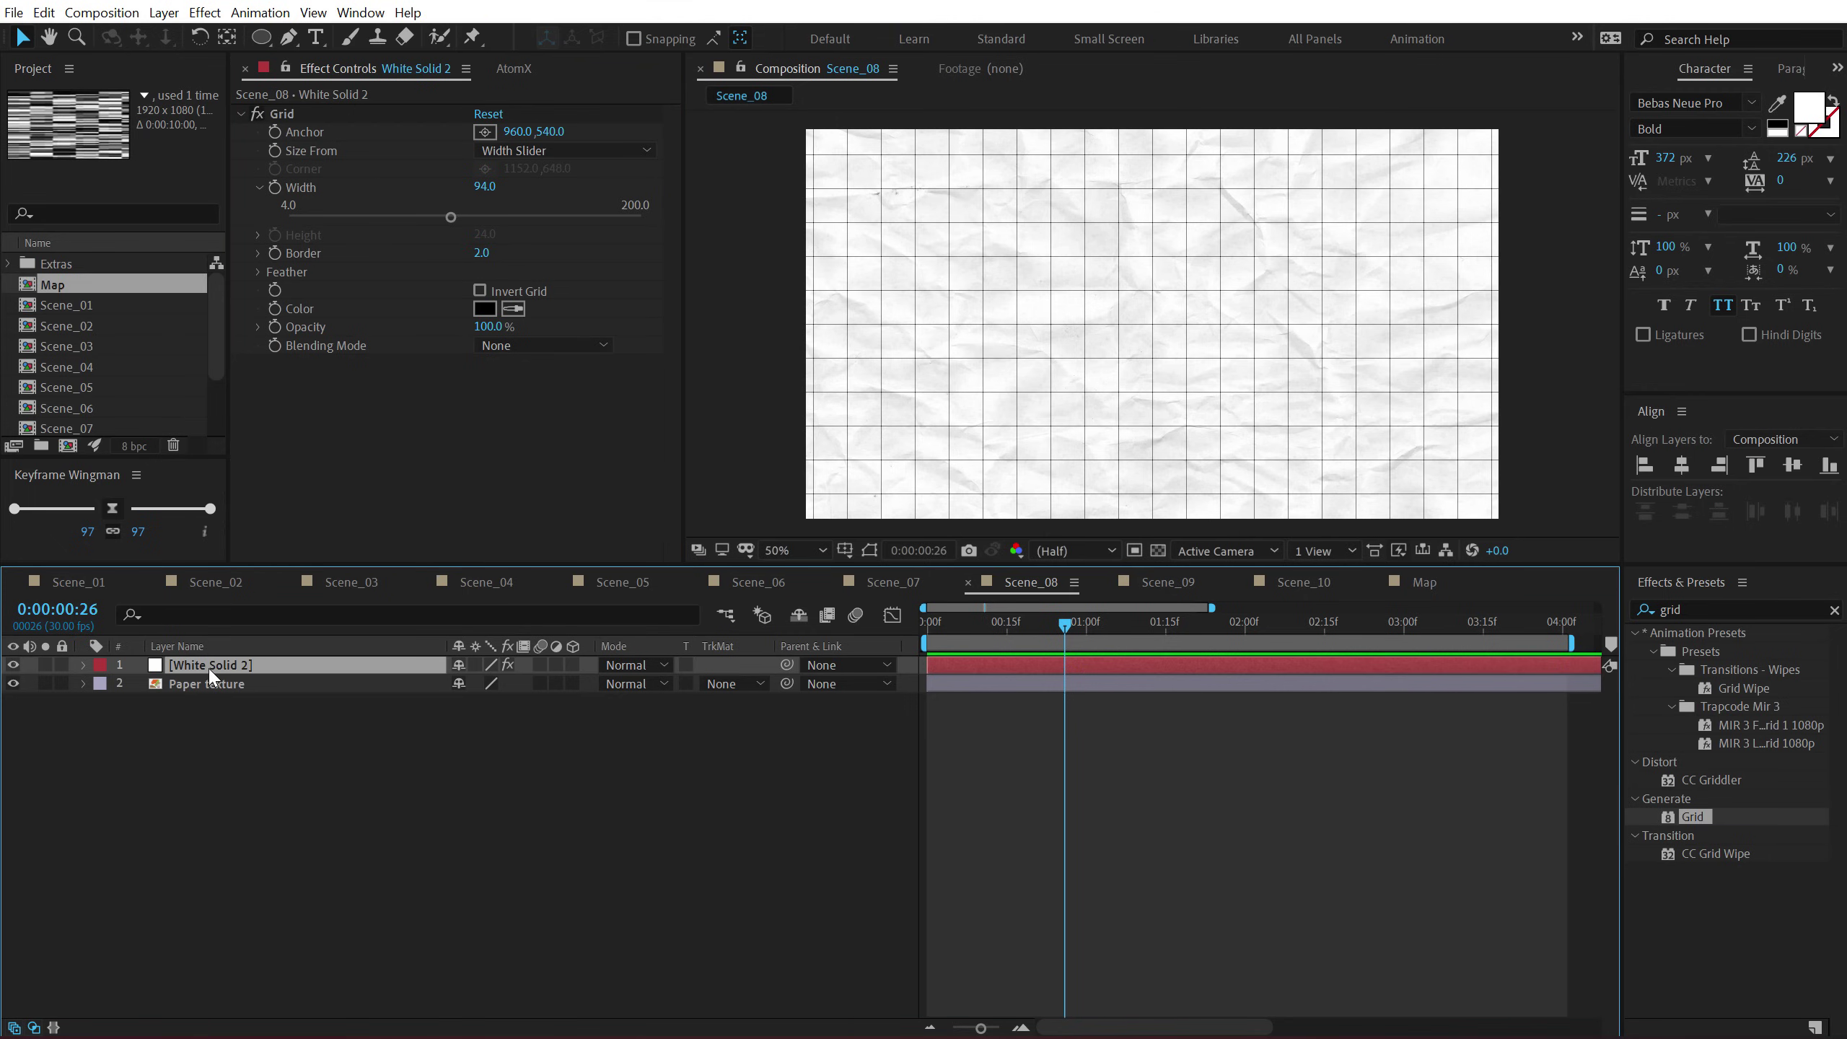
key(ctrl+shift+c)
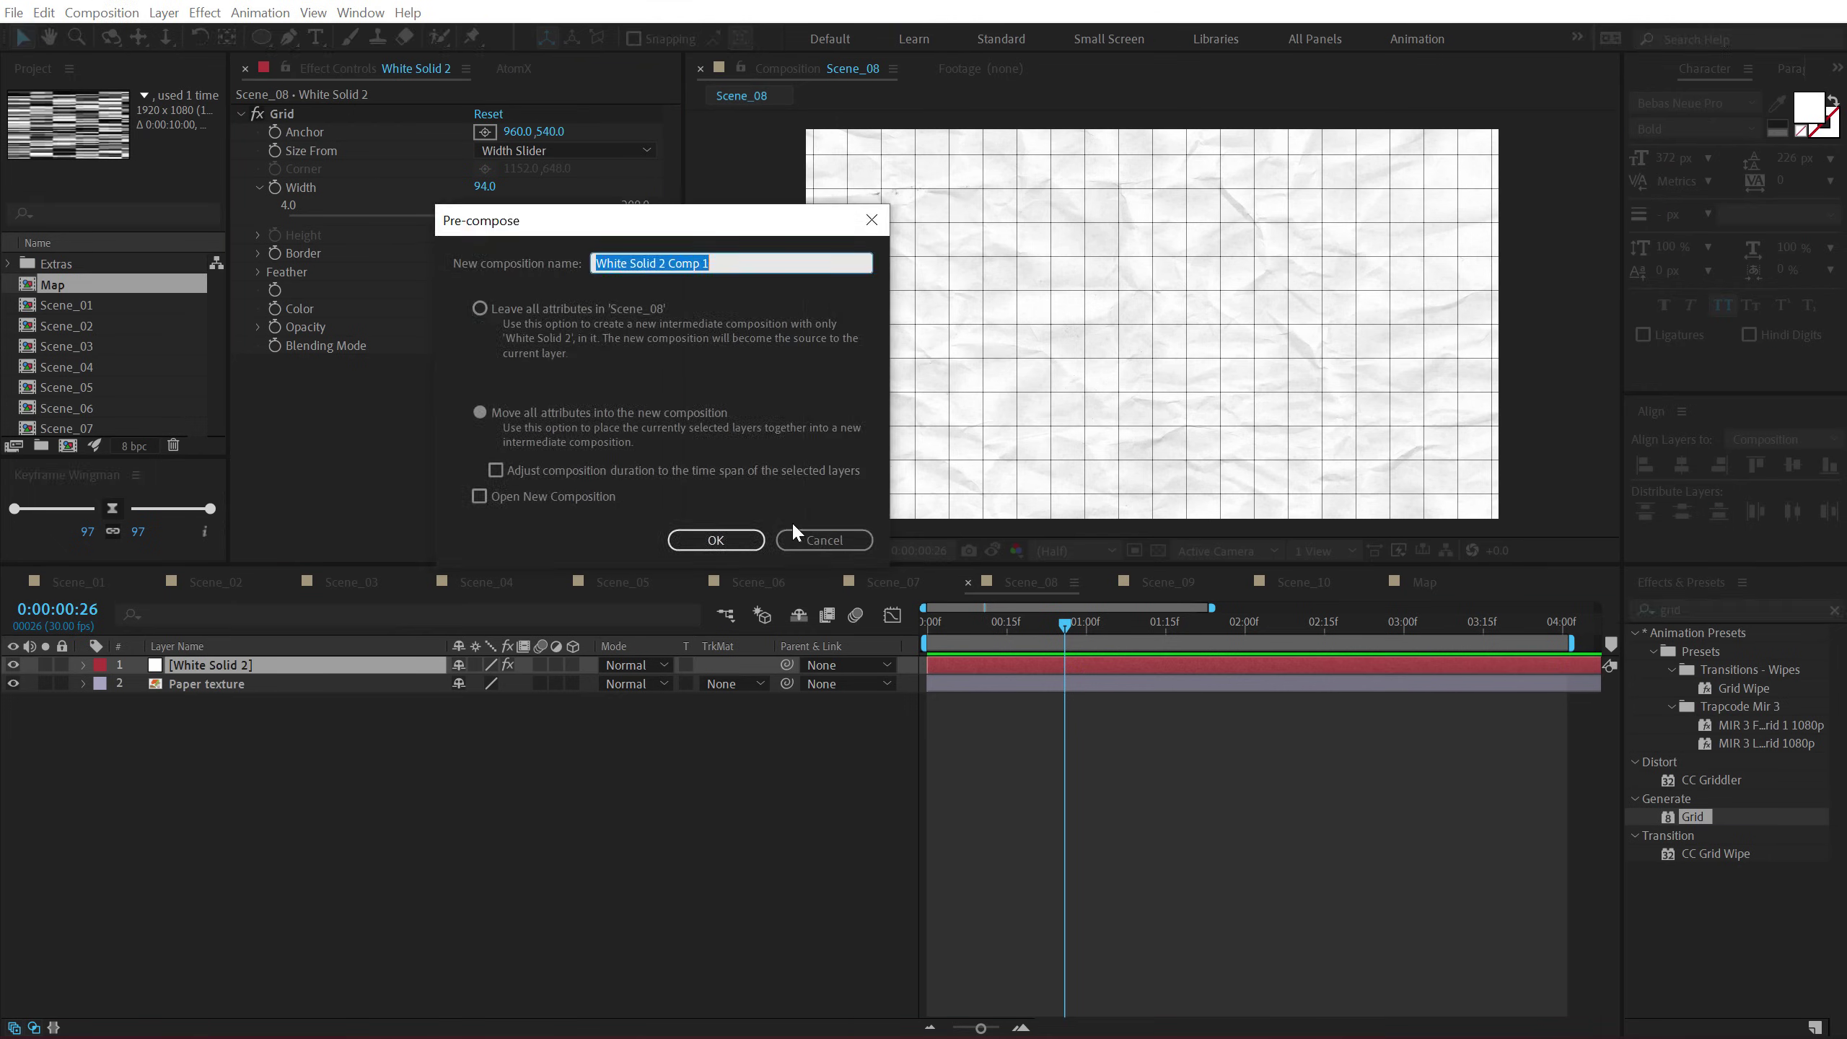
click(695, 540)
Apply Displacement Map to the pre-composed grid, using Paper texture as the map layer, with 16 maximum horizontal and 25 maximum vertical displacement.
click(1738, 609)
text(displa)
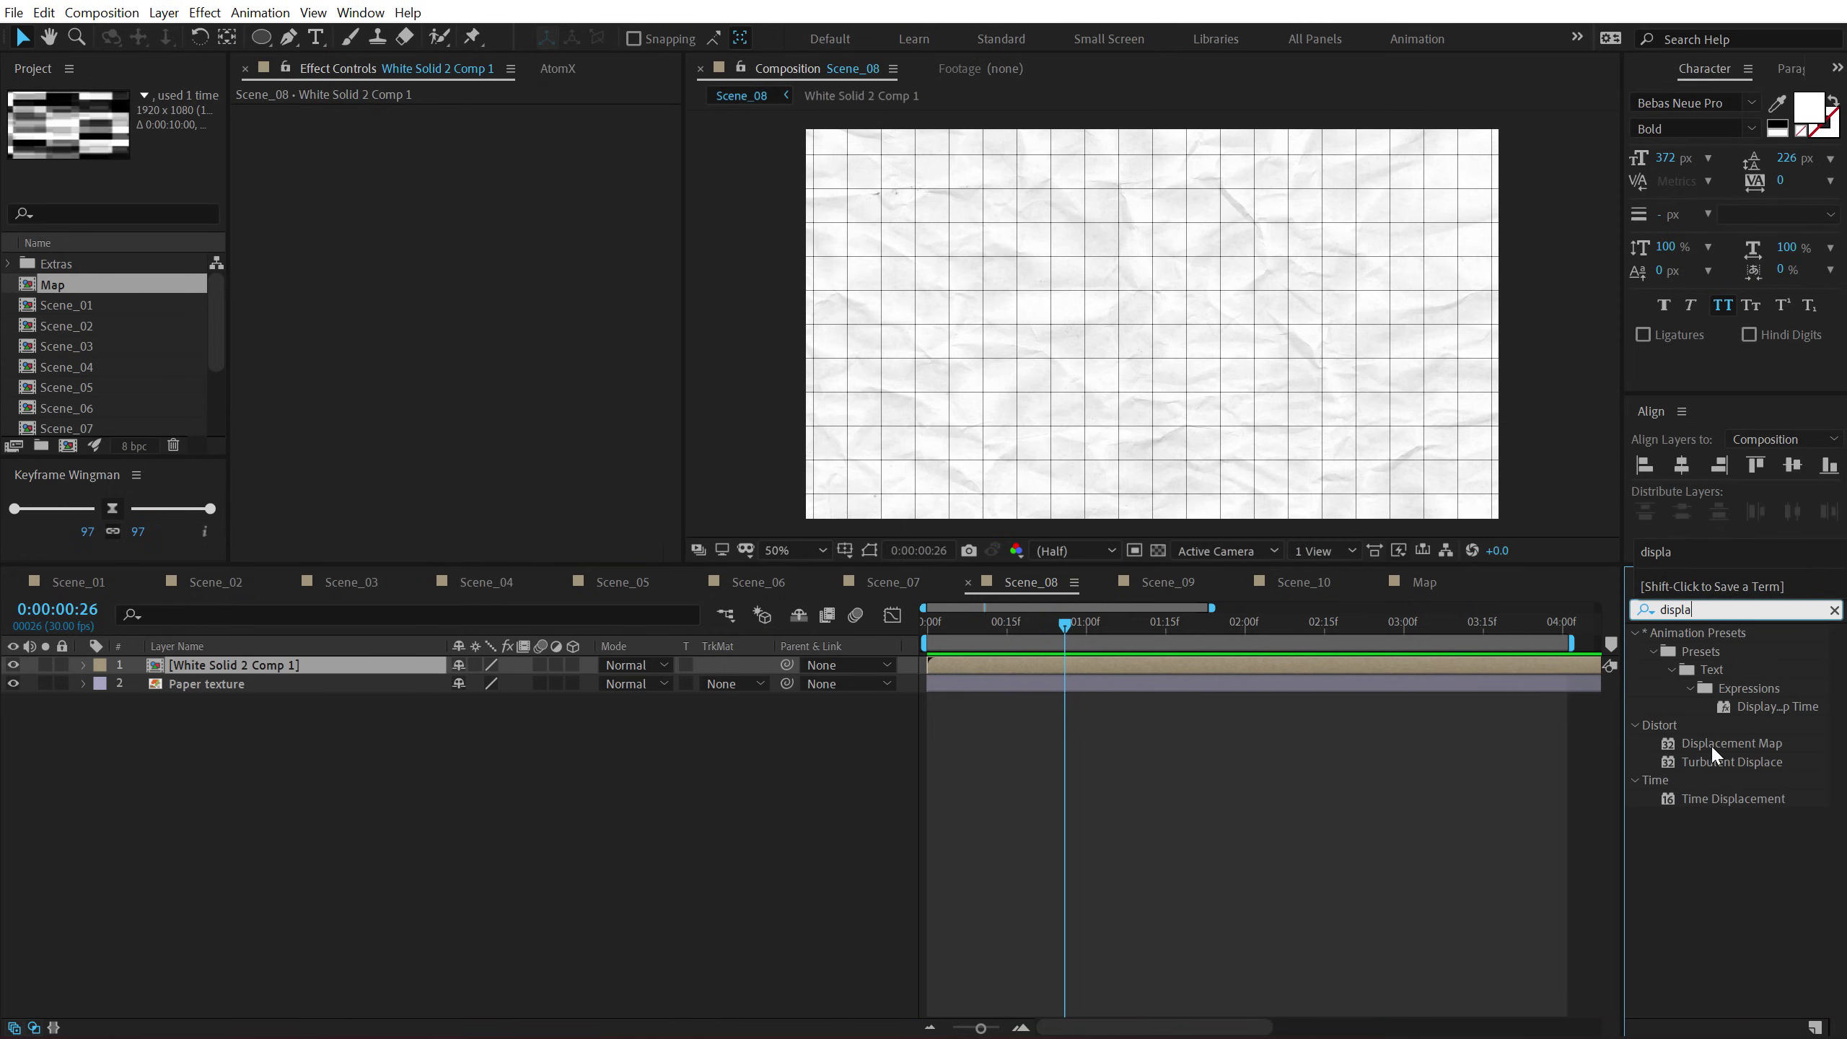
double_click(1711, 744)
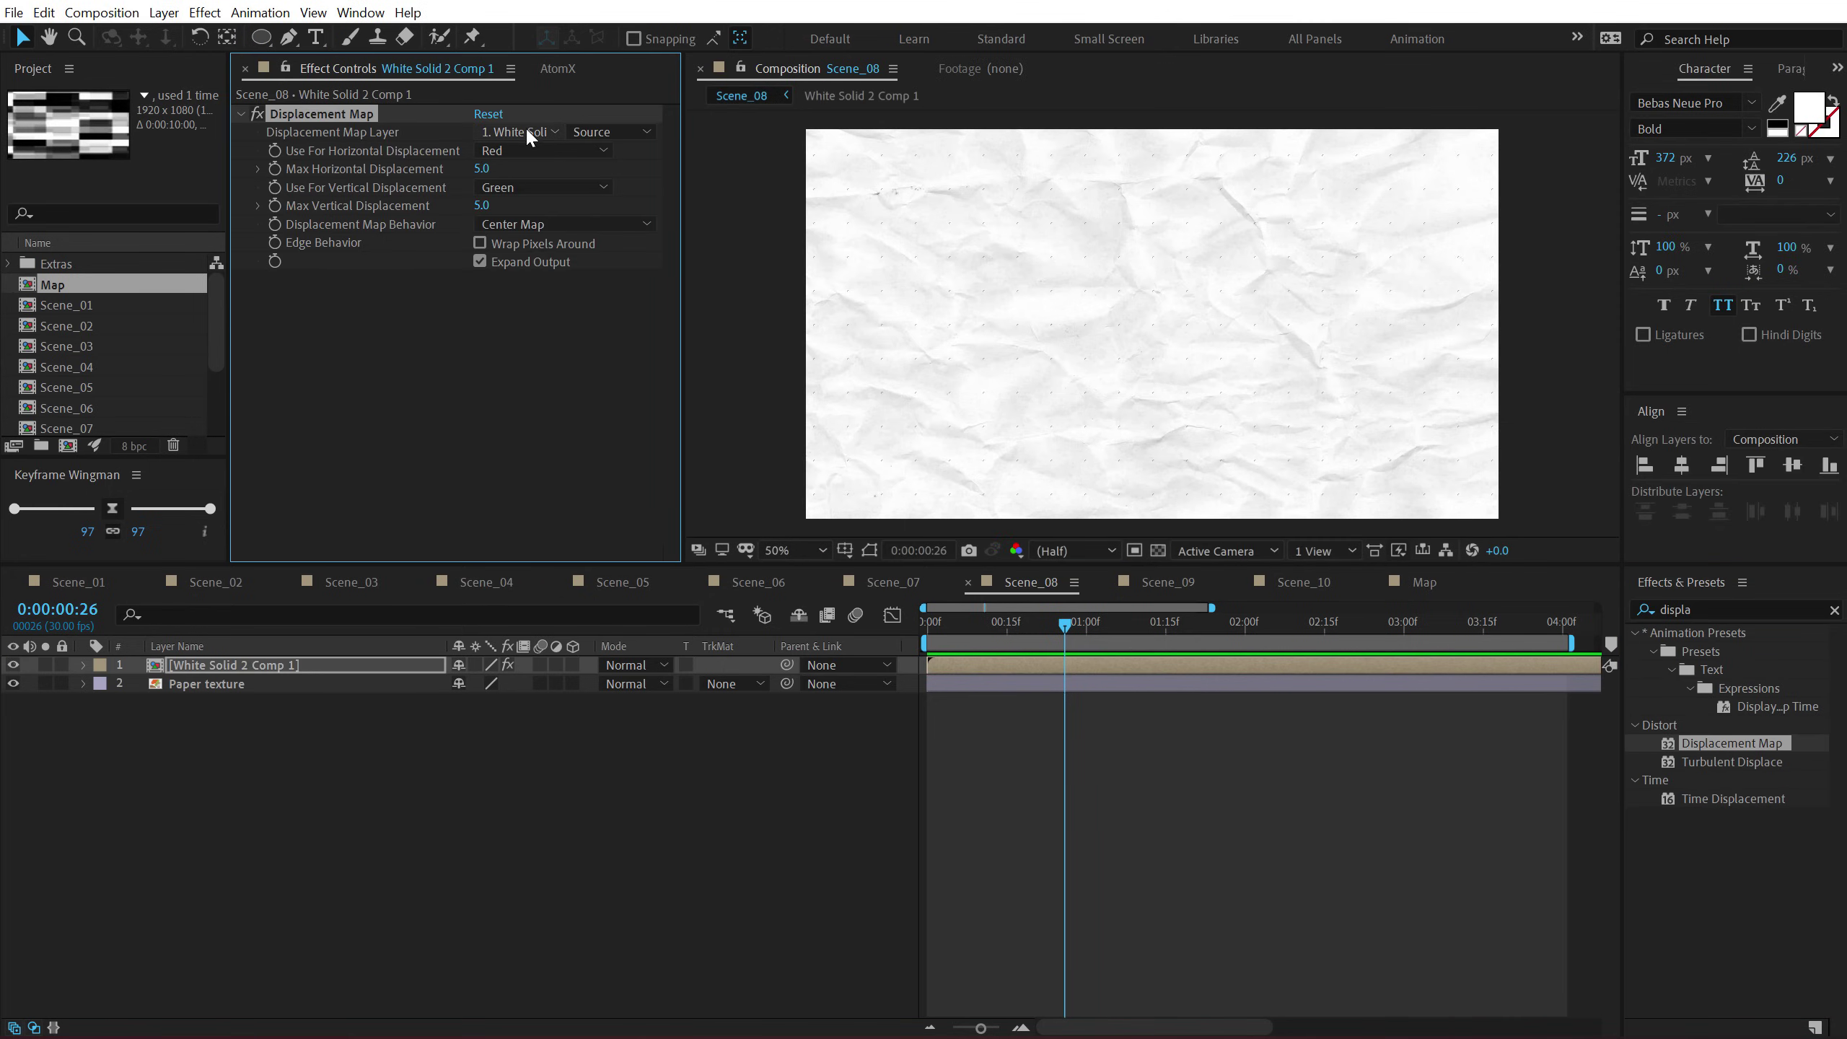
click(528, 134)
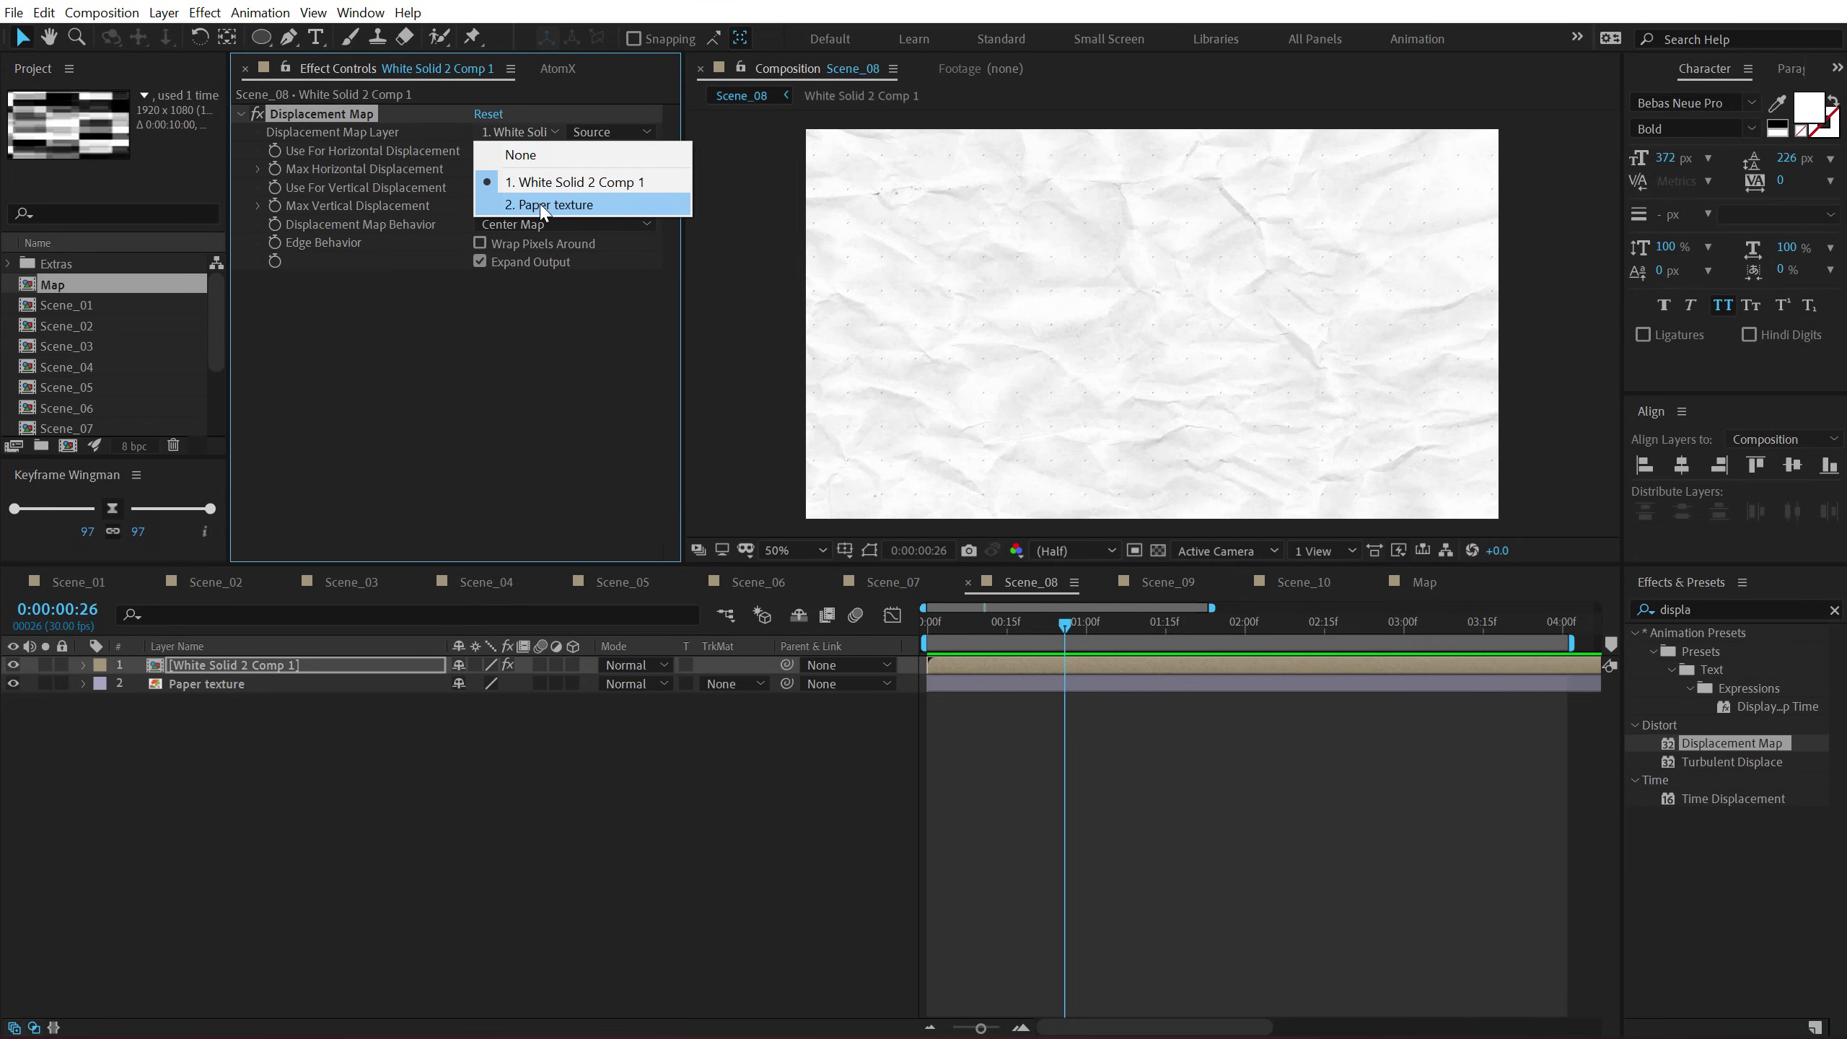
click(541, 205)
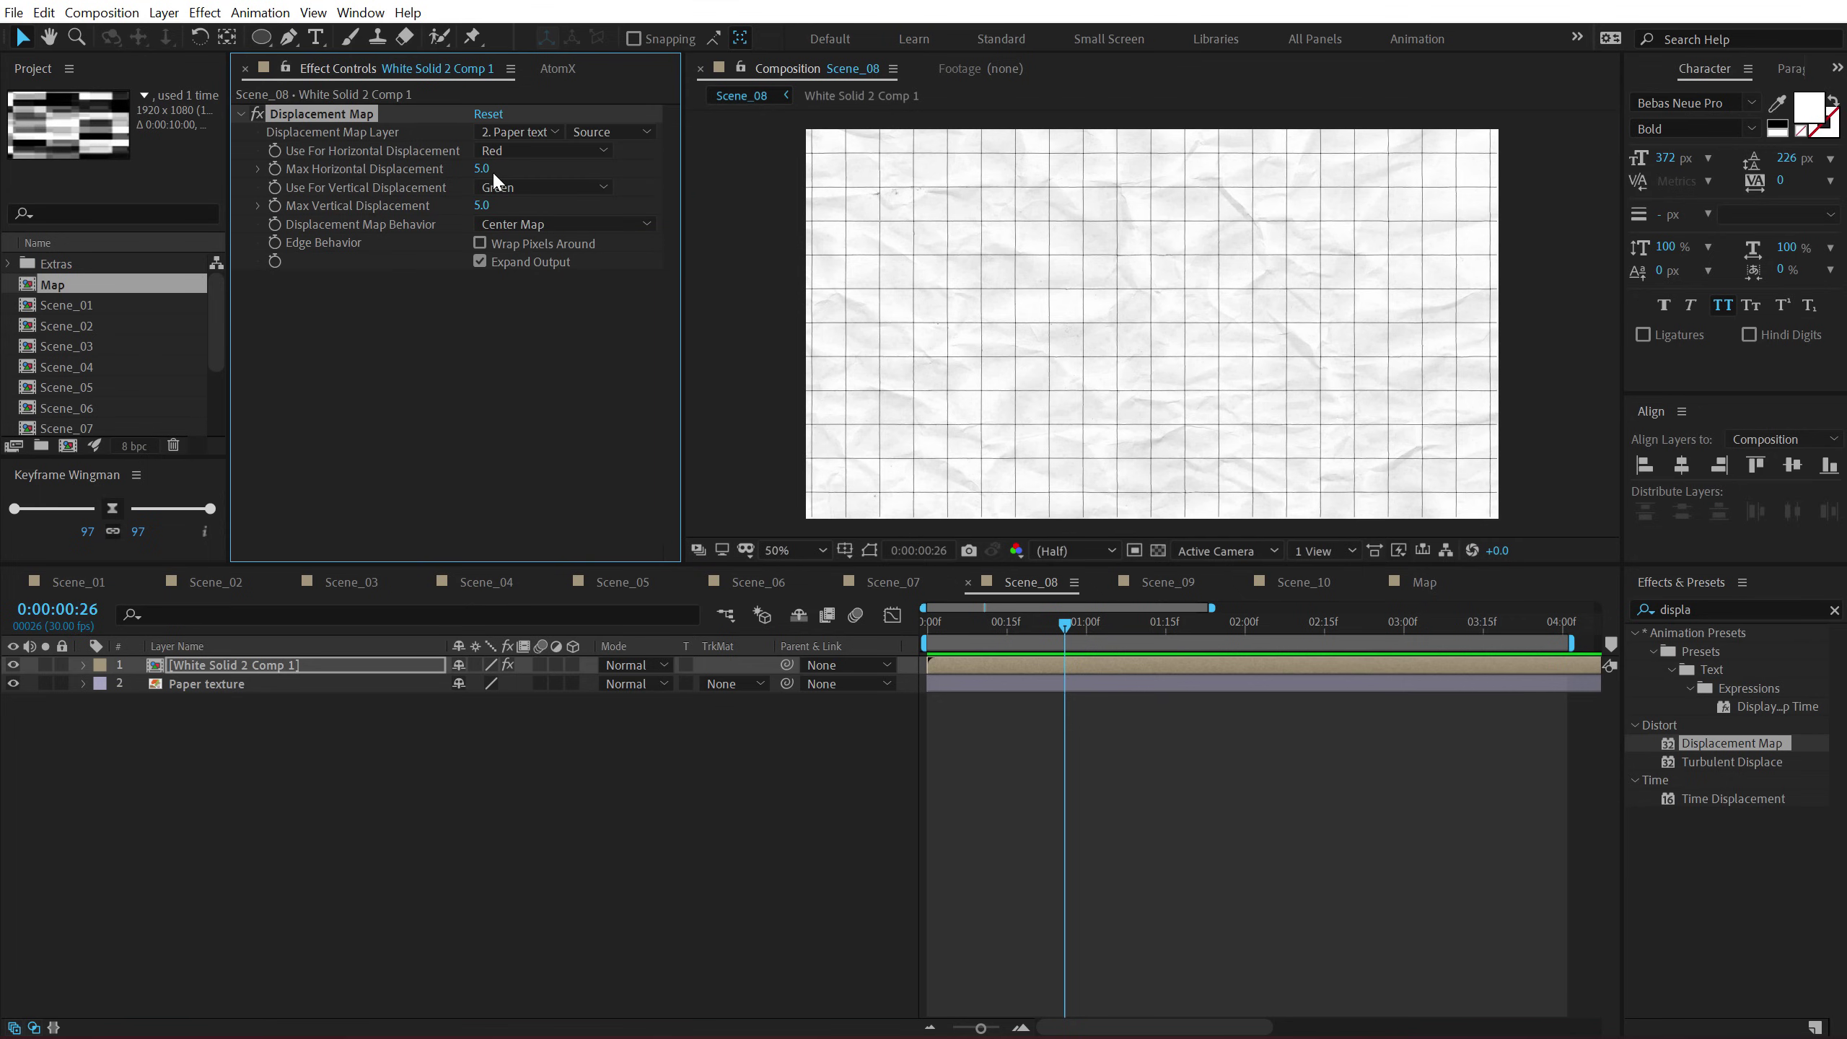
drag(481, 168, 501, 206)
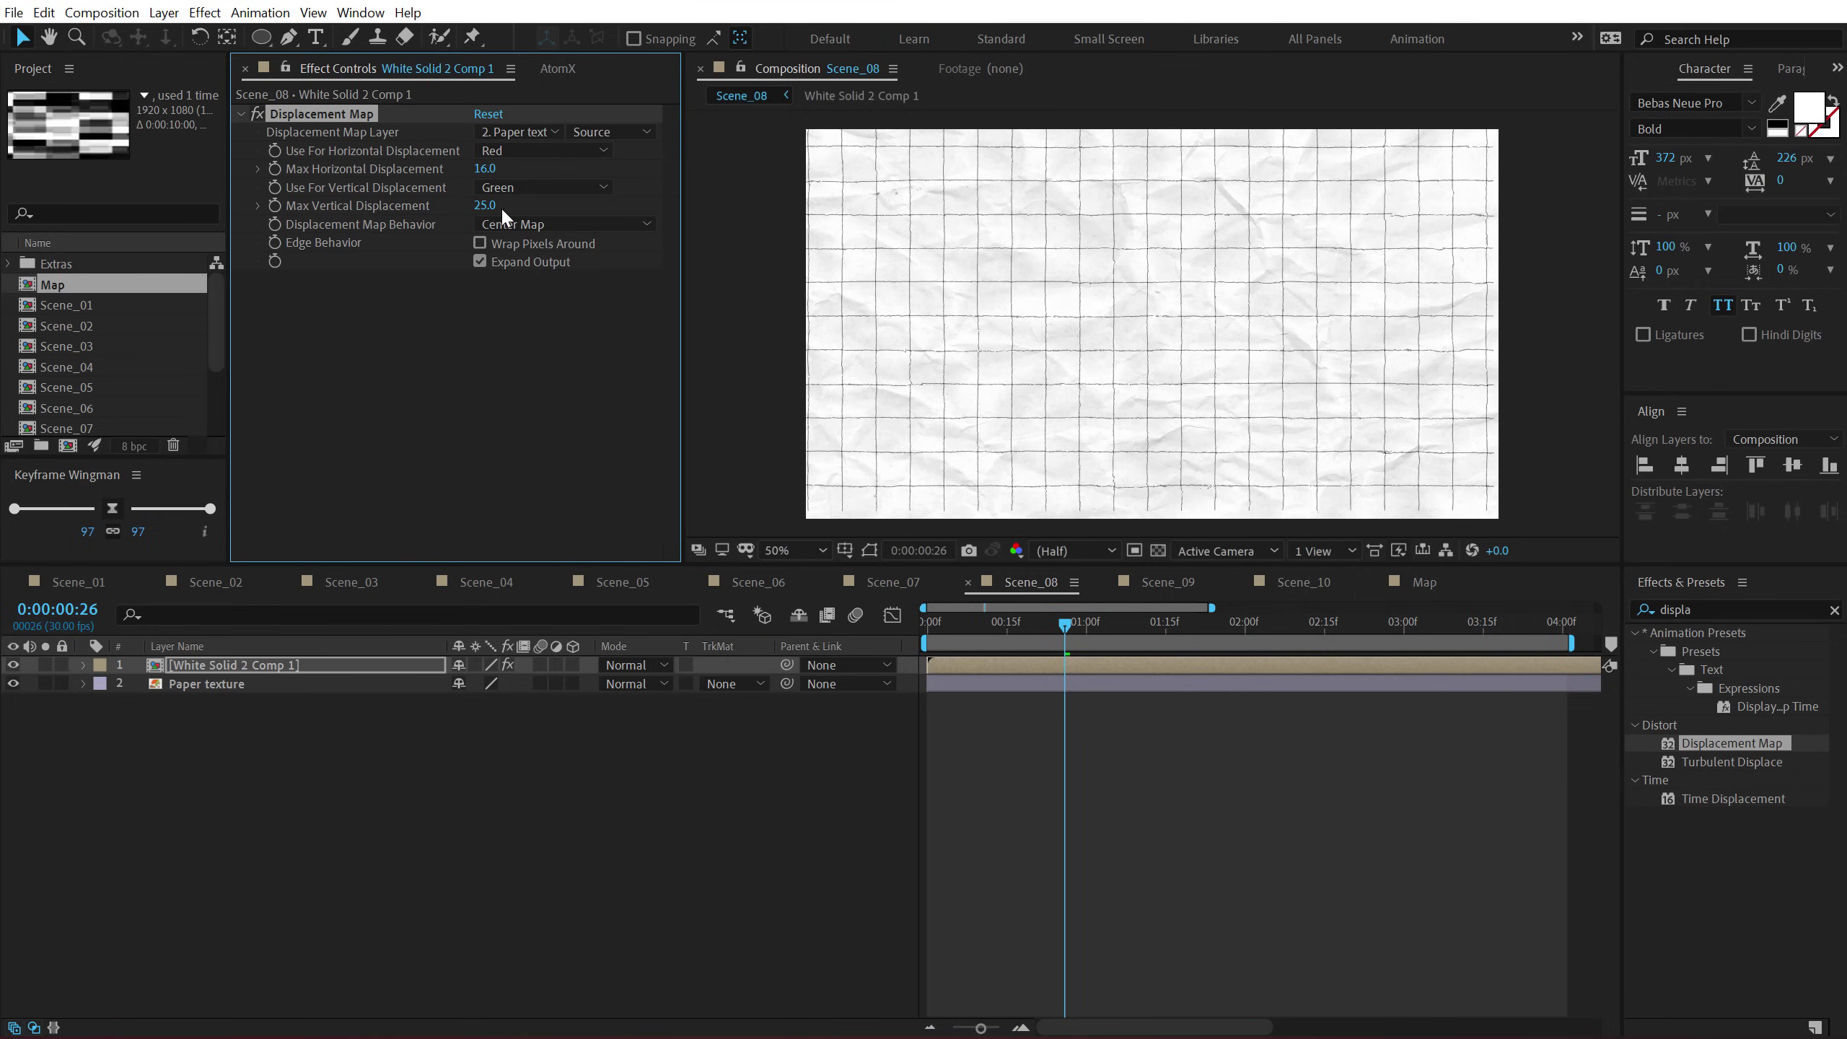
Lower the pre-composed grid layer's opacity to 30% and check how it blends with the paper.
click(300, 664)
key(t)
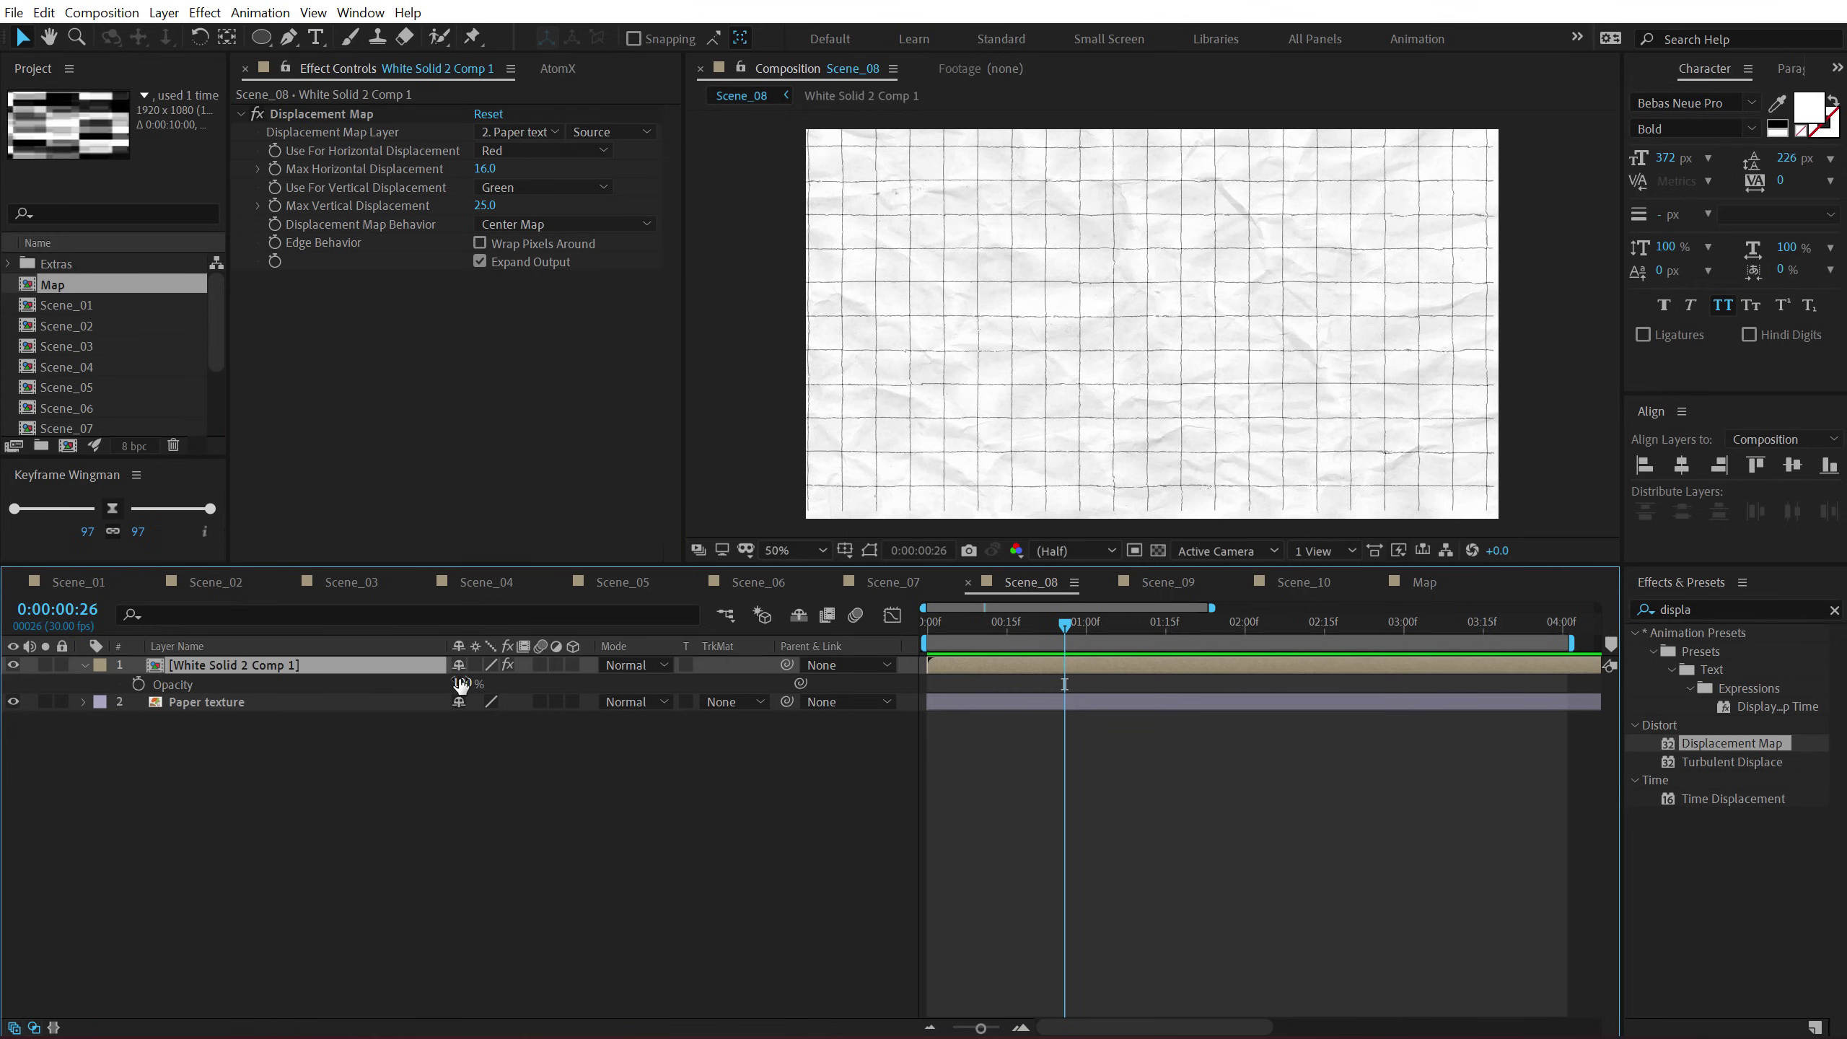
drag(462, 684, 393, 686)
click(1056, 455)
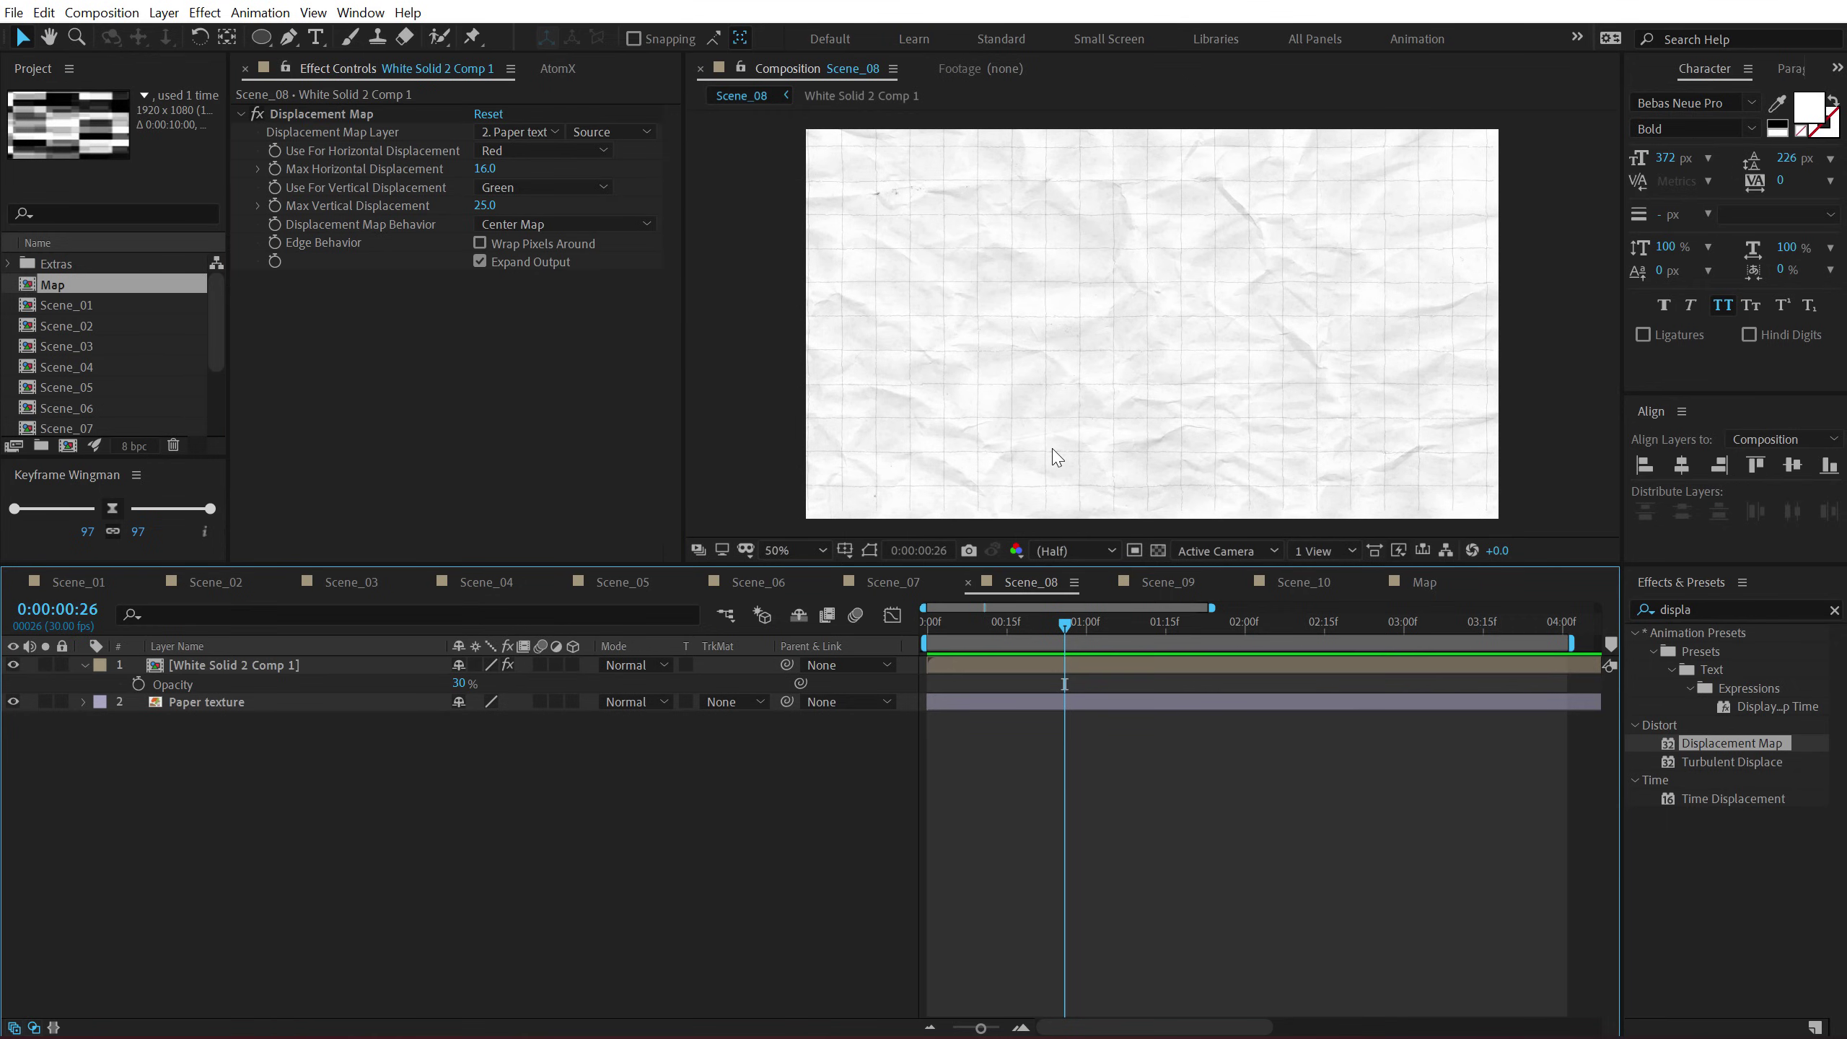
scroll(1057, 446, up, 4)
scroll(1054, 444, down, 4)
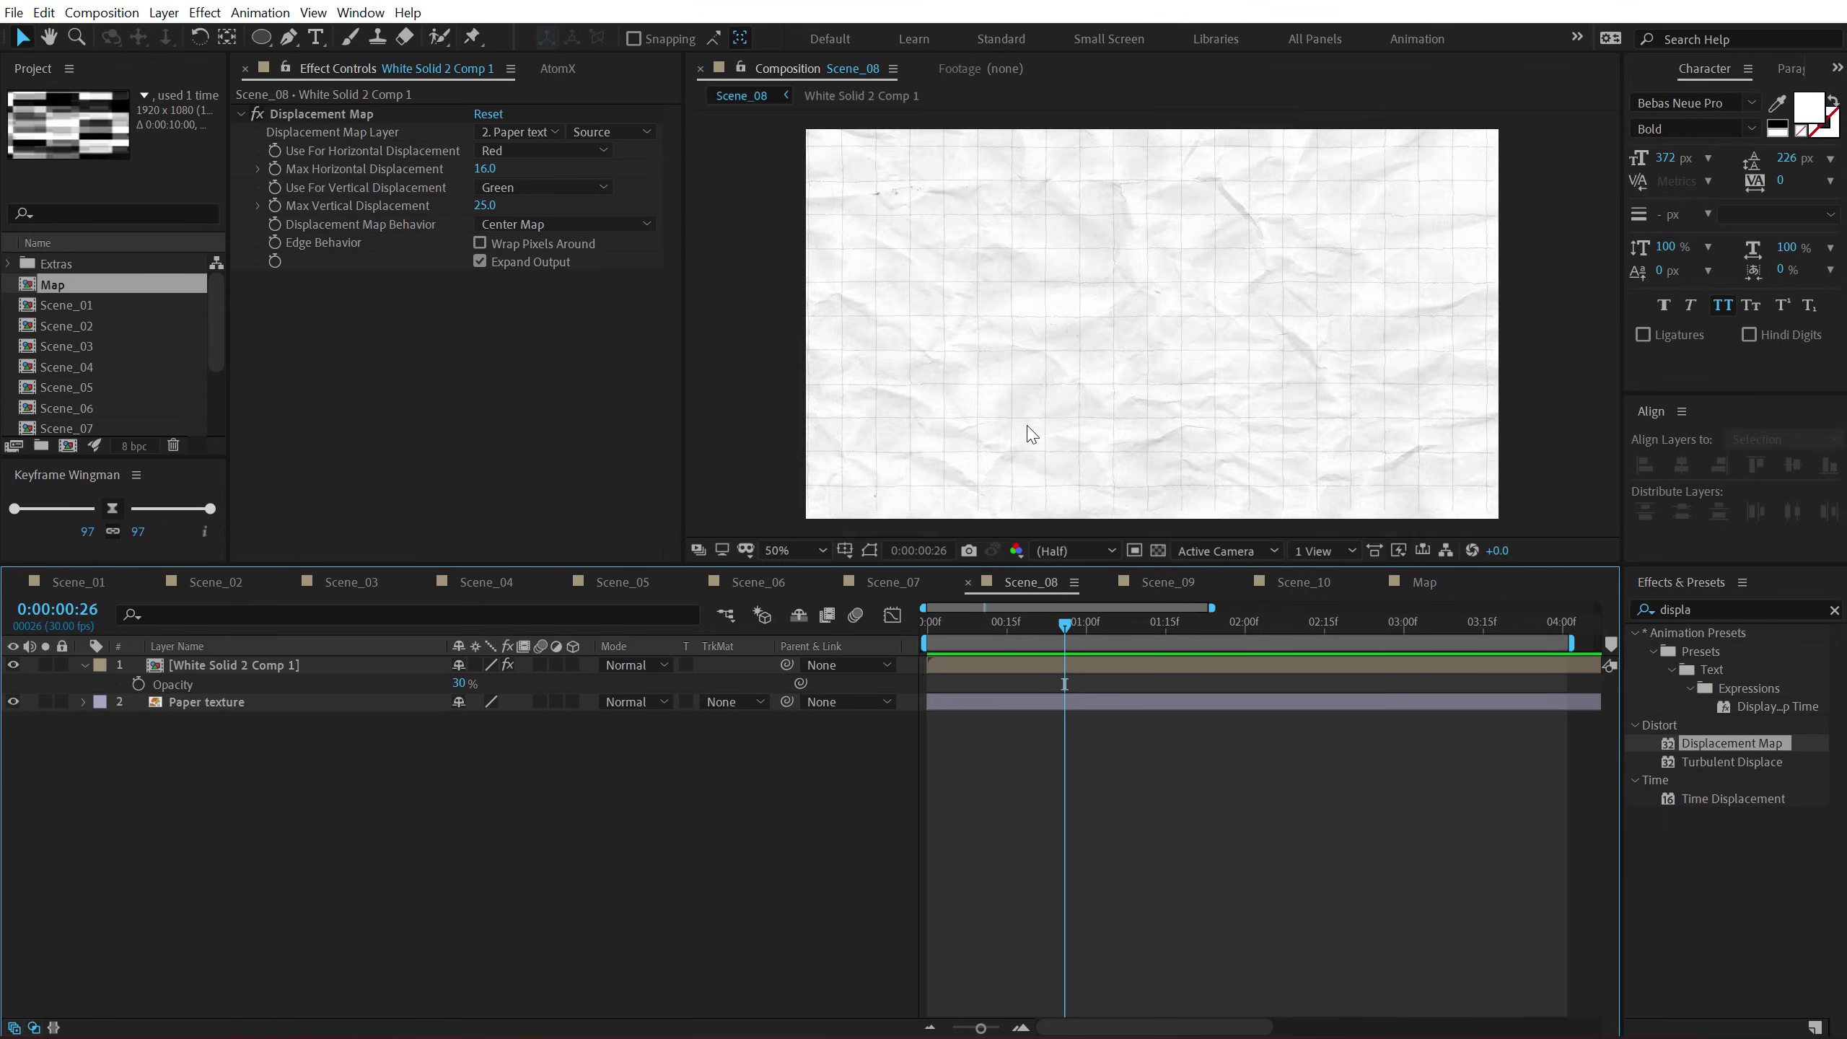
drag(991, 623, 1117, 629)
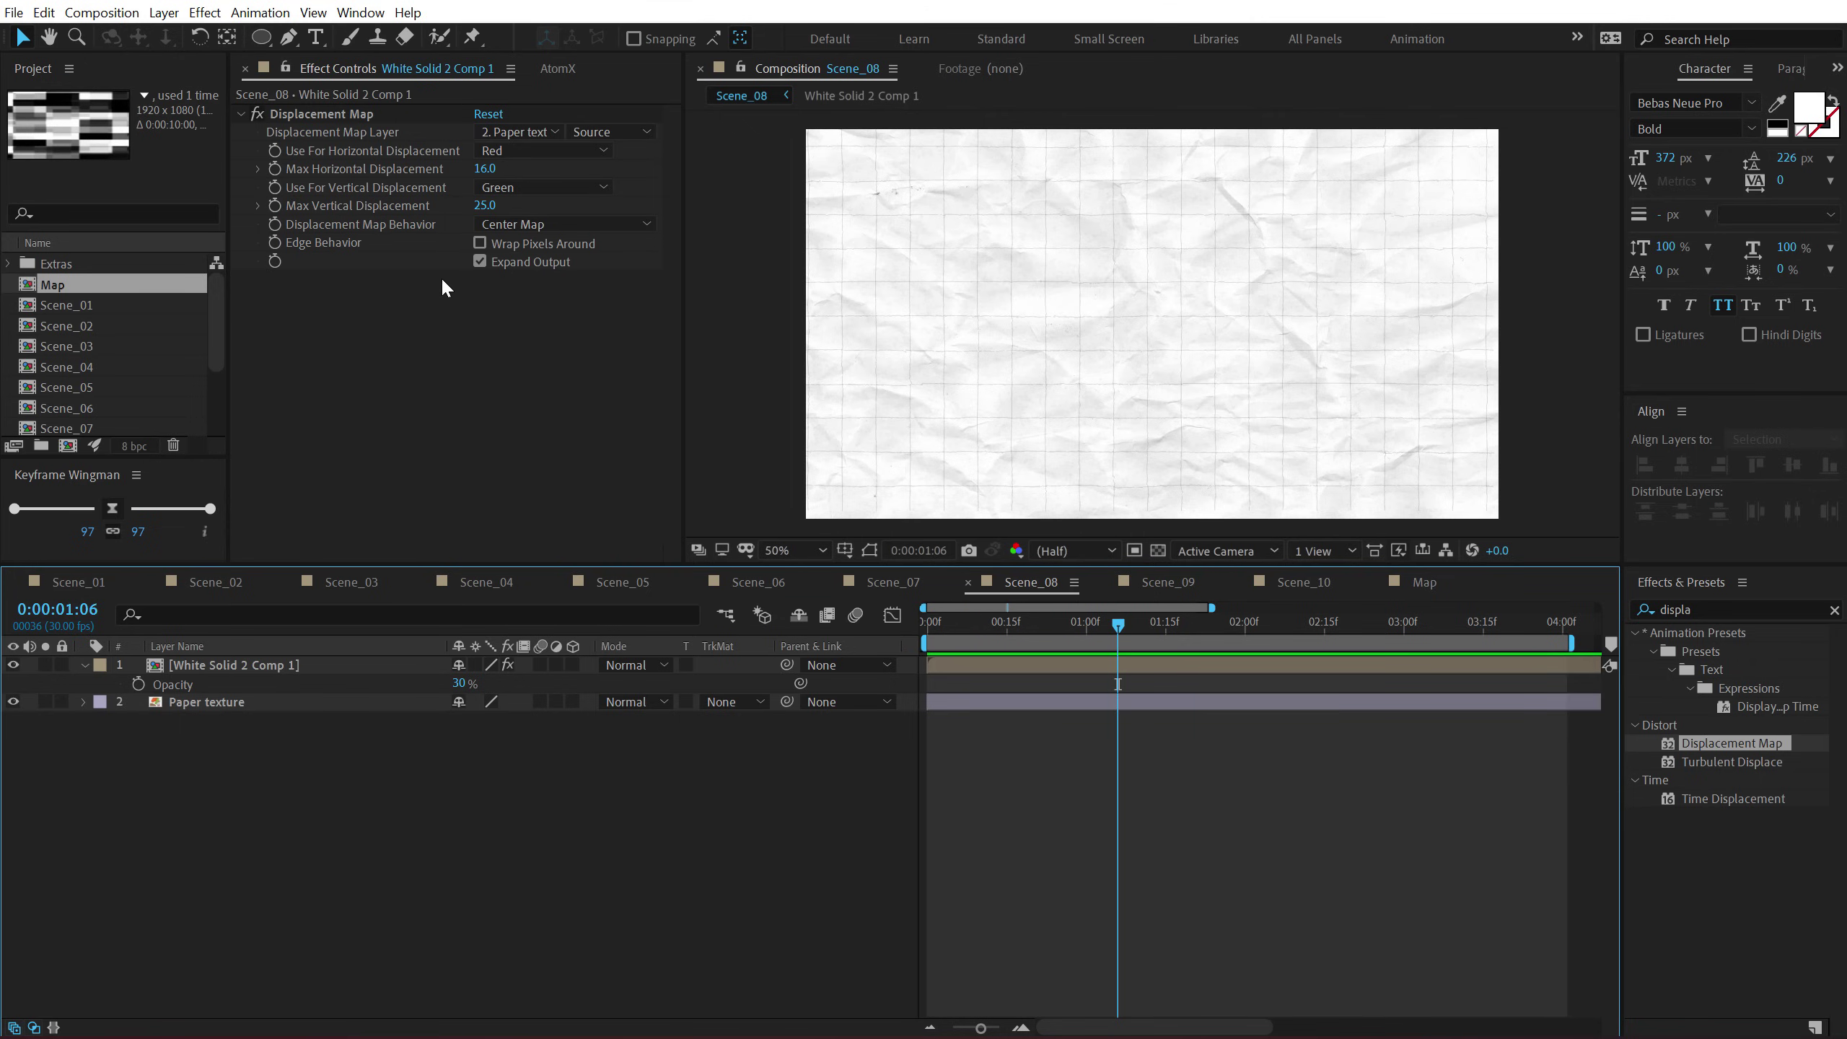
Invert the grid inside its nested composition, and enable Wrap Pixels Around for the Displacement Map in Scene_08.
double_click(185, 658)
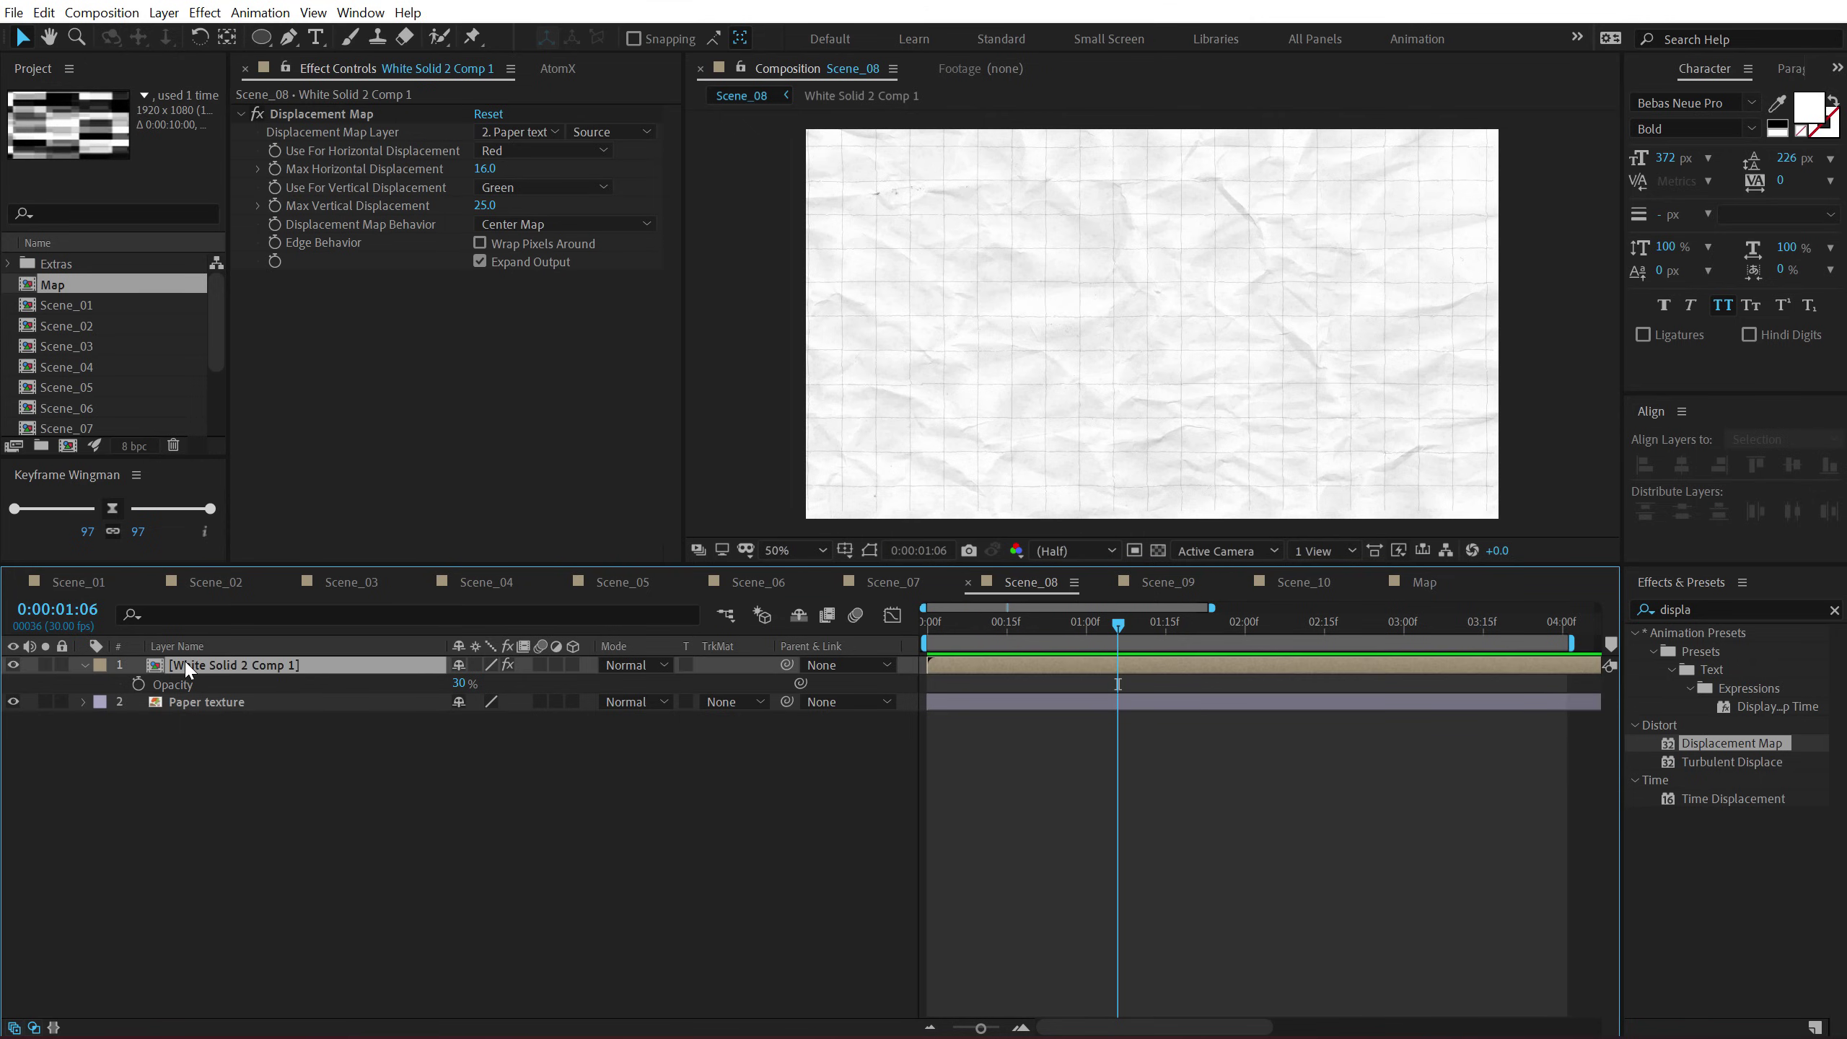
click(290, 668)
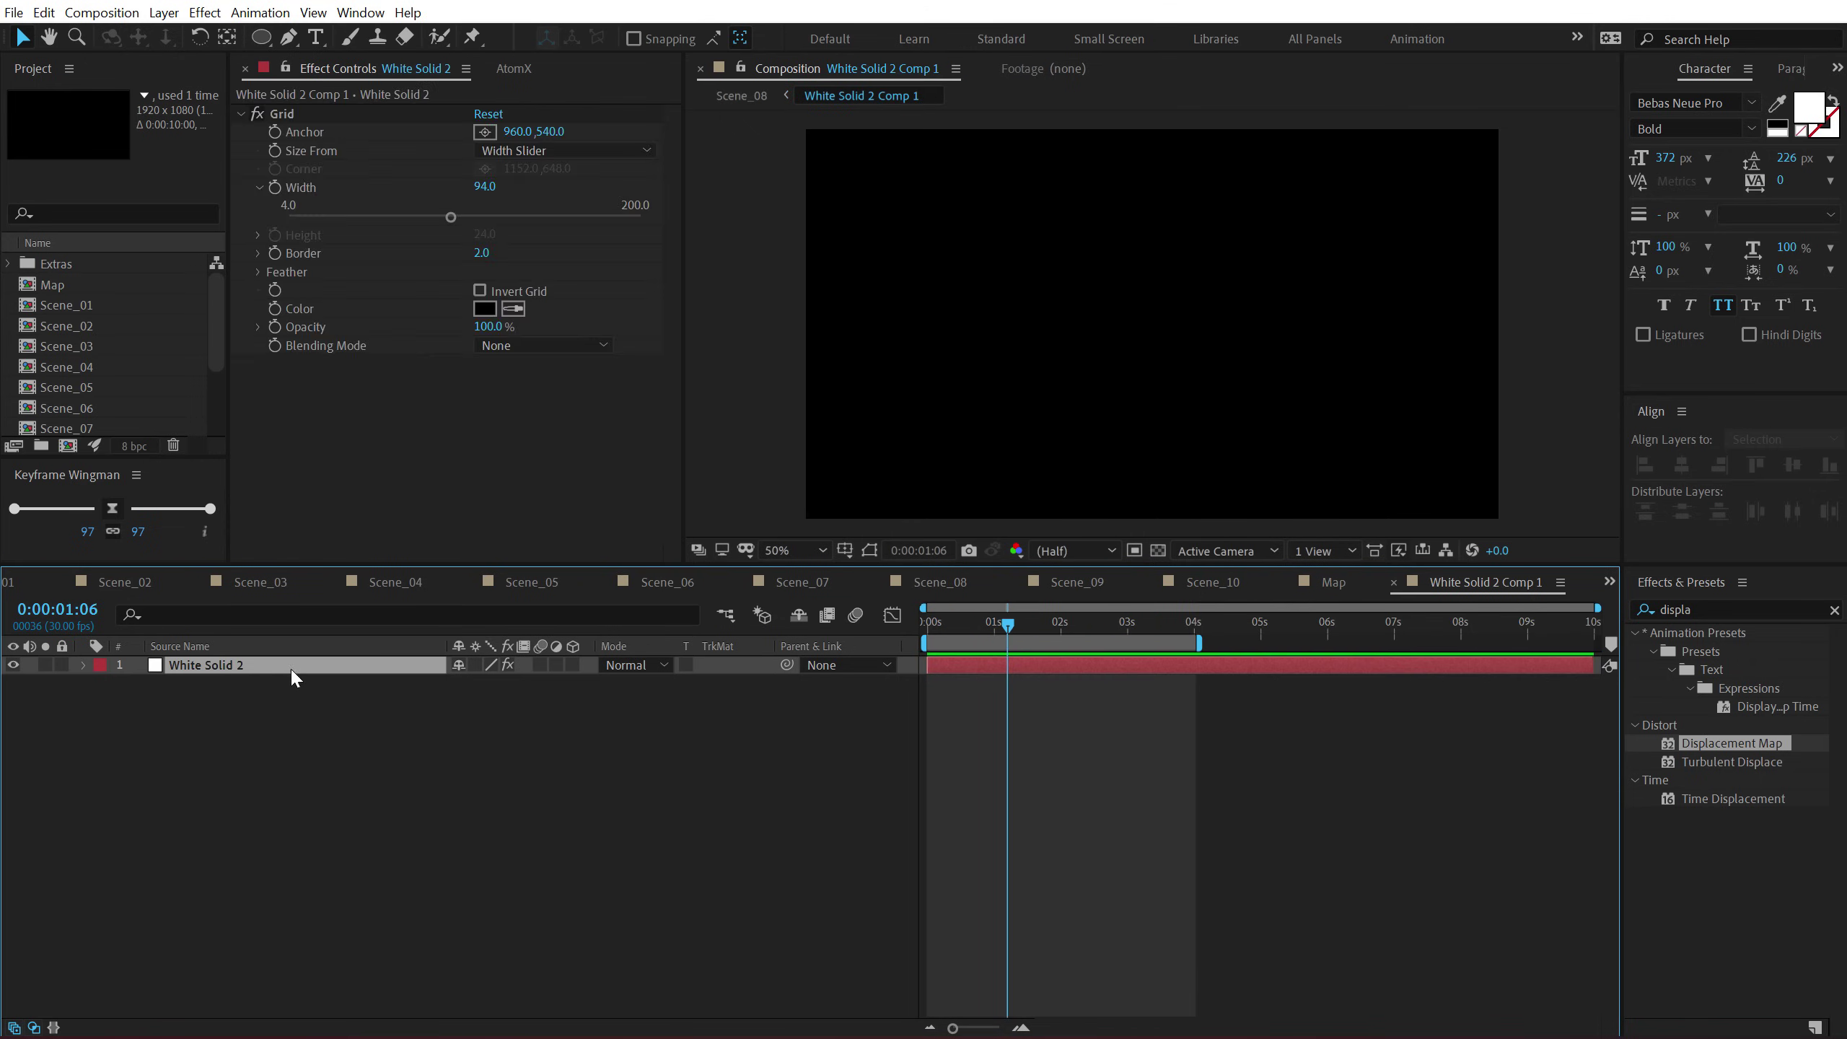
click(480, 290)
click(945, 587)
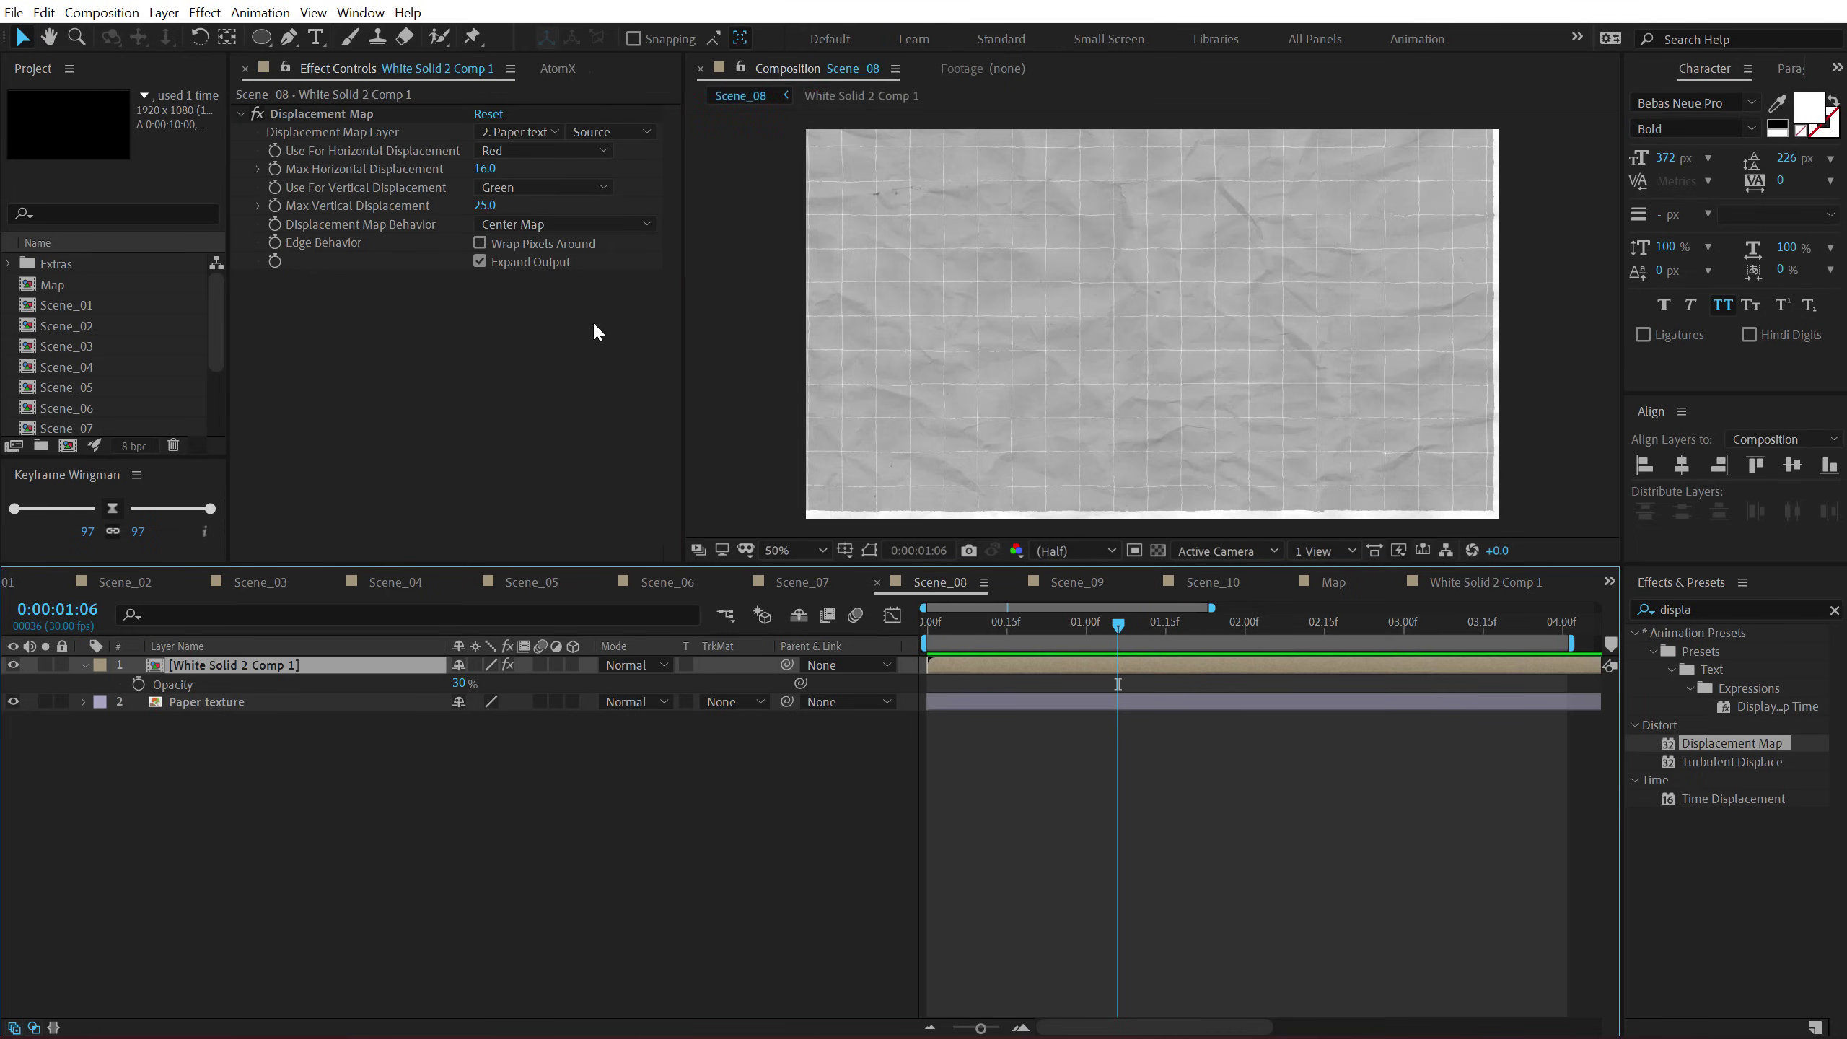
click(480, 243)
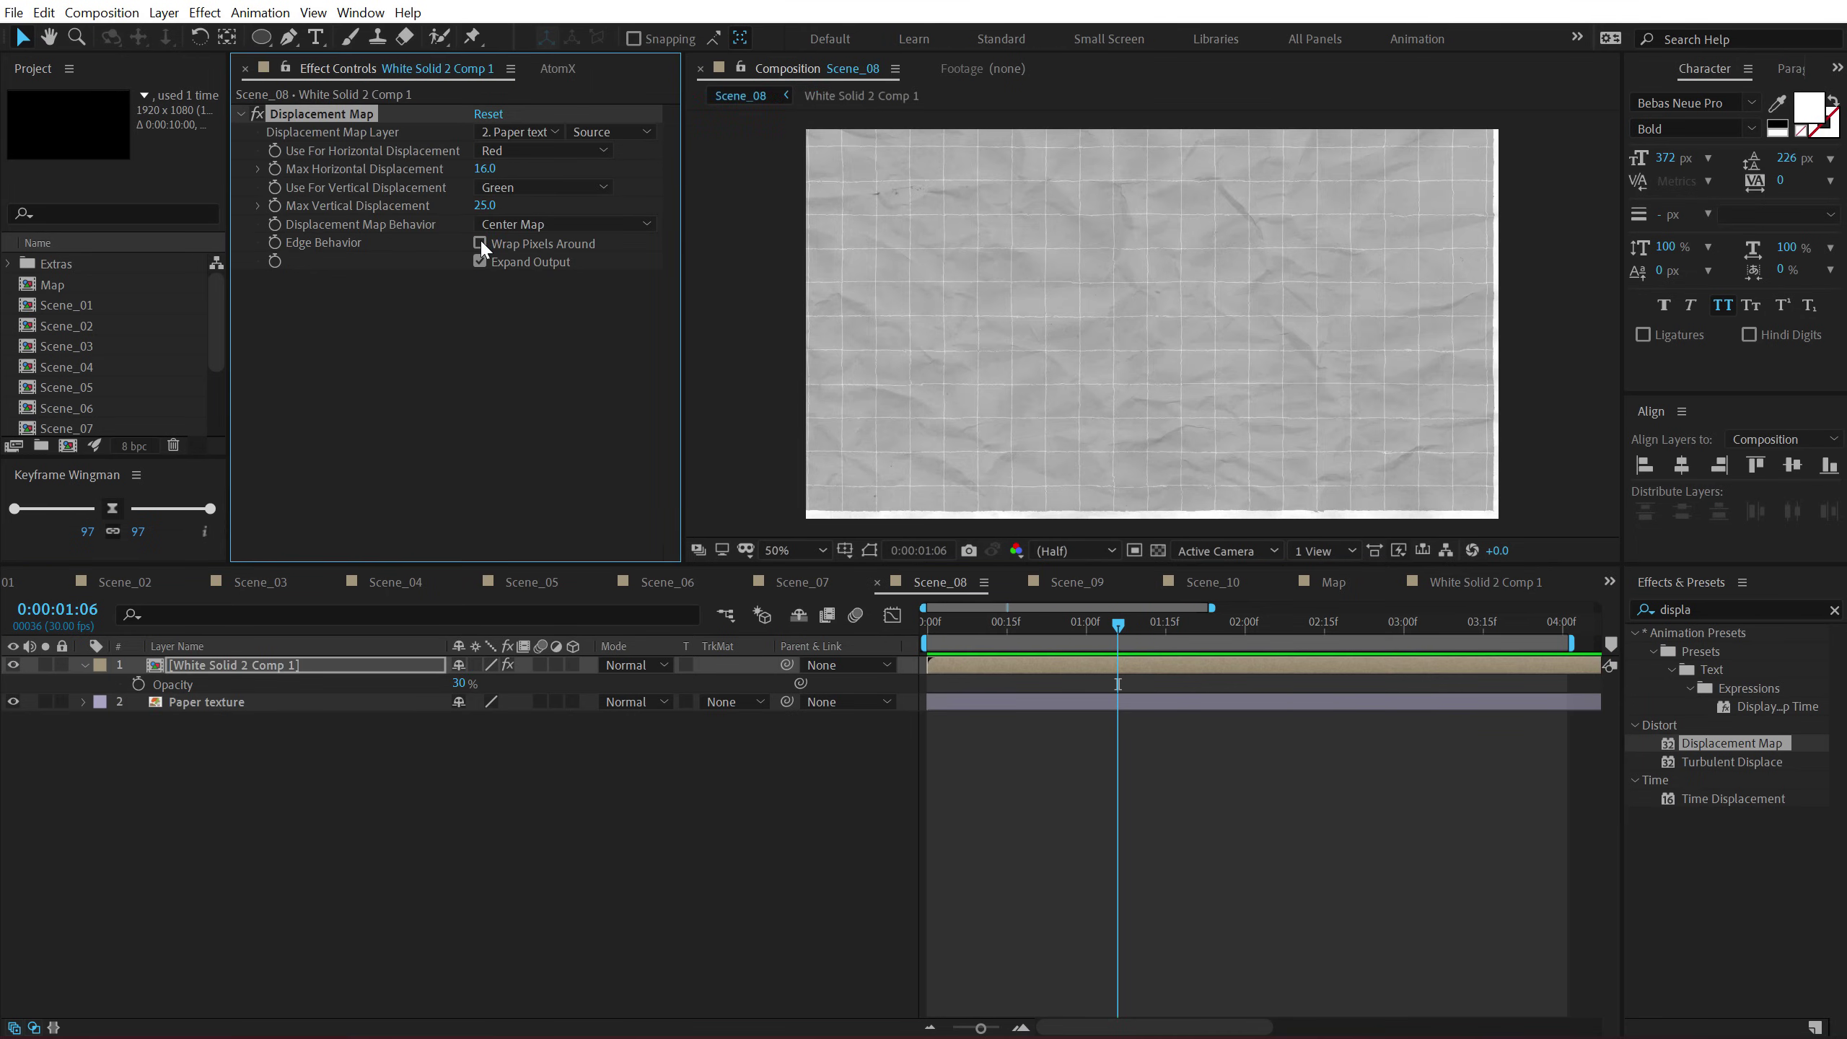
click(436, 725)
Open Scene_09 and apply the Venetian Blinds effect to the BG layer.
key(shift+period)
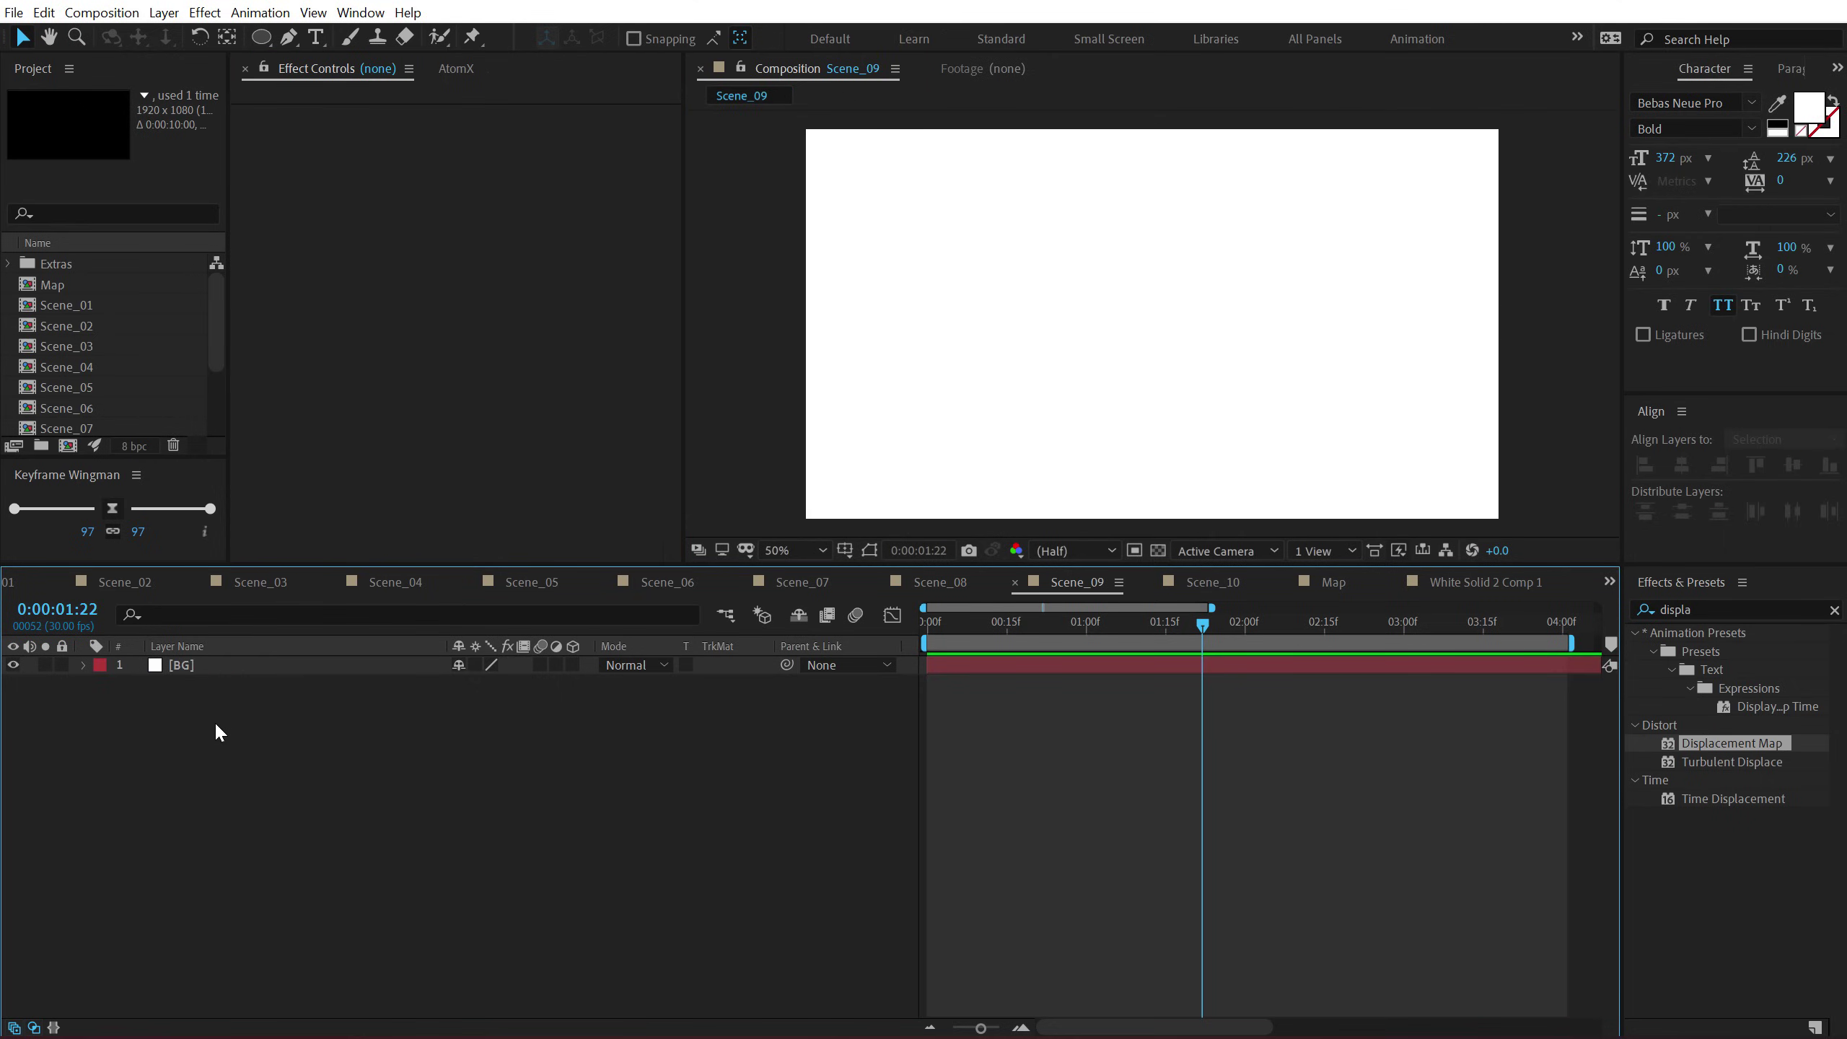
click(206, 672)
click(1687, 610)
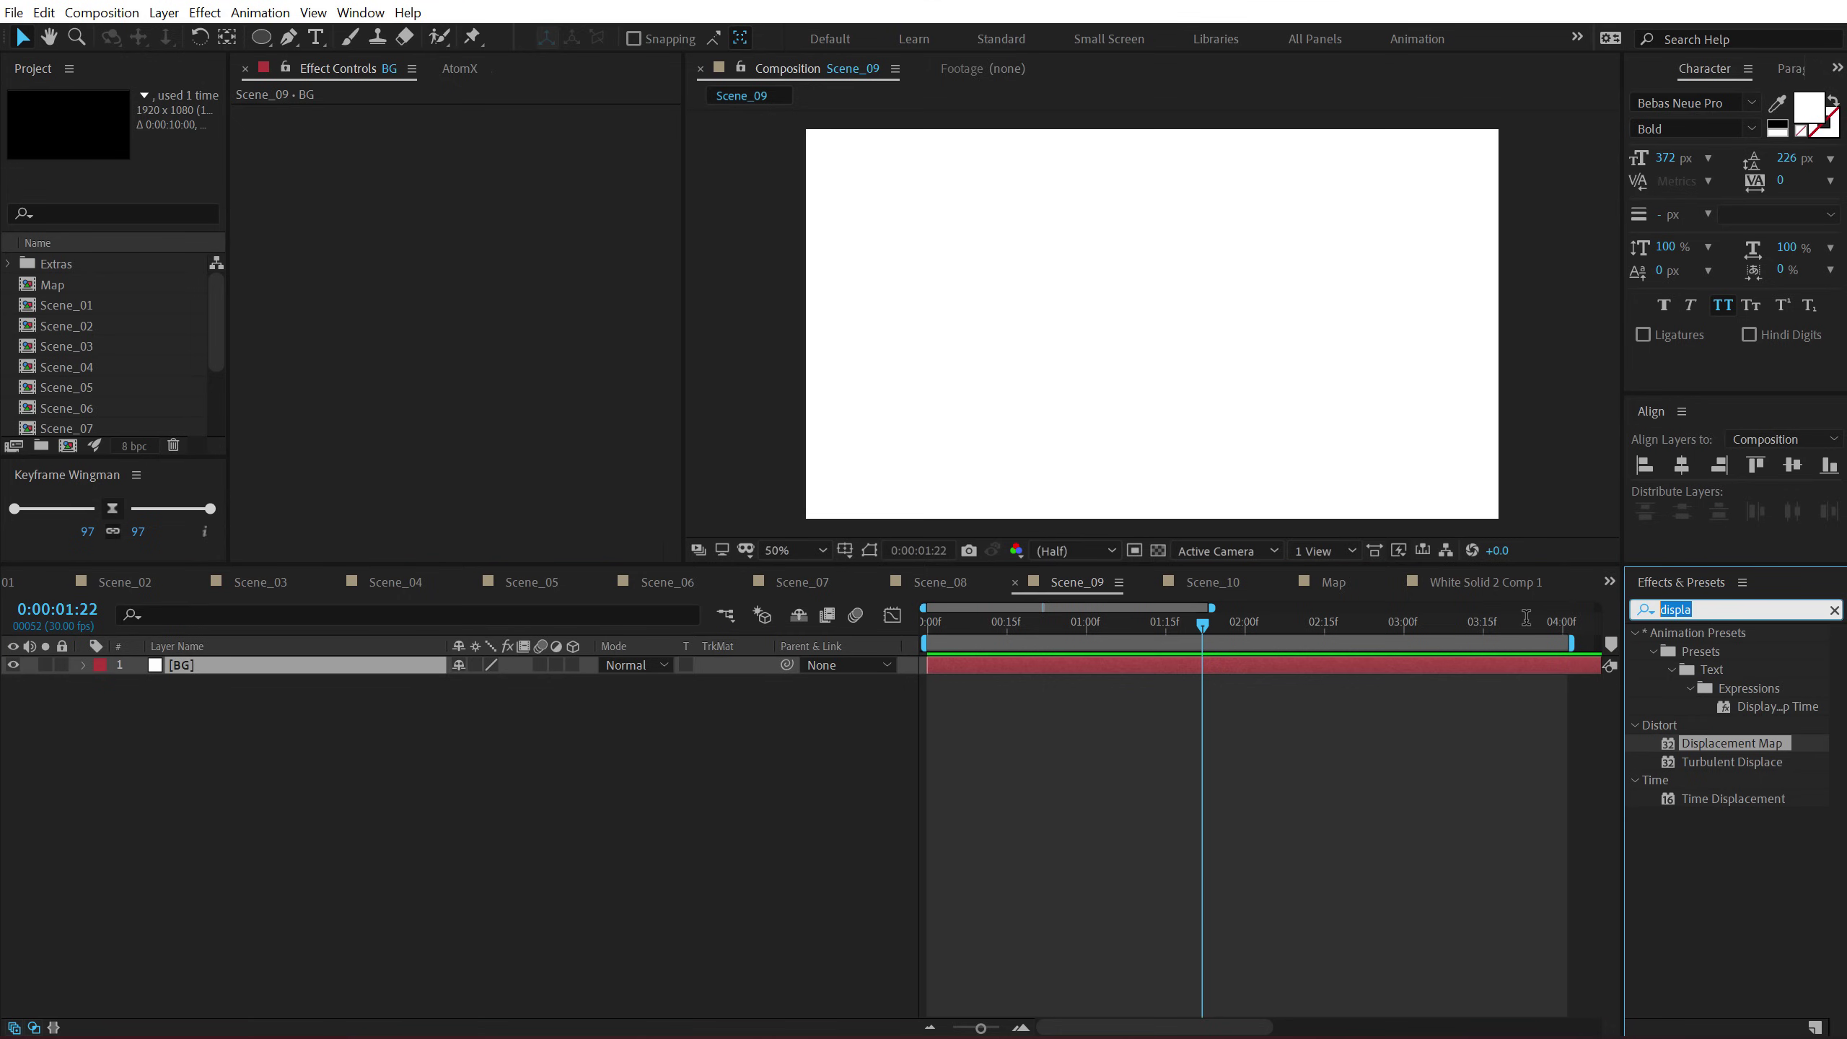
text(vene)
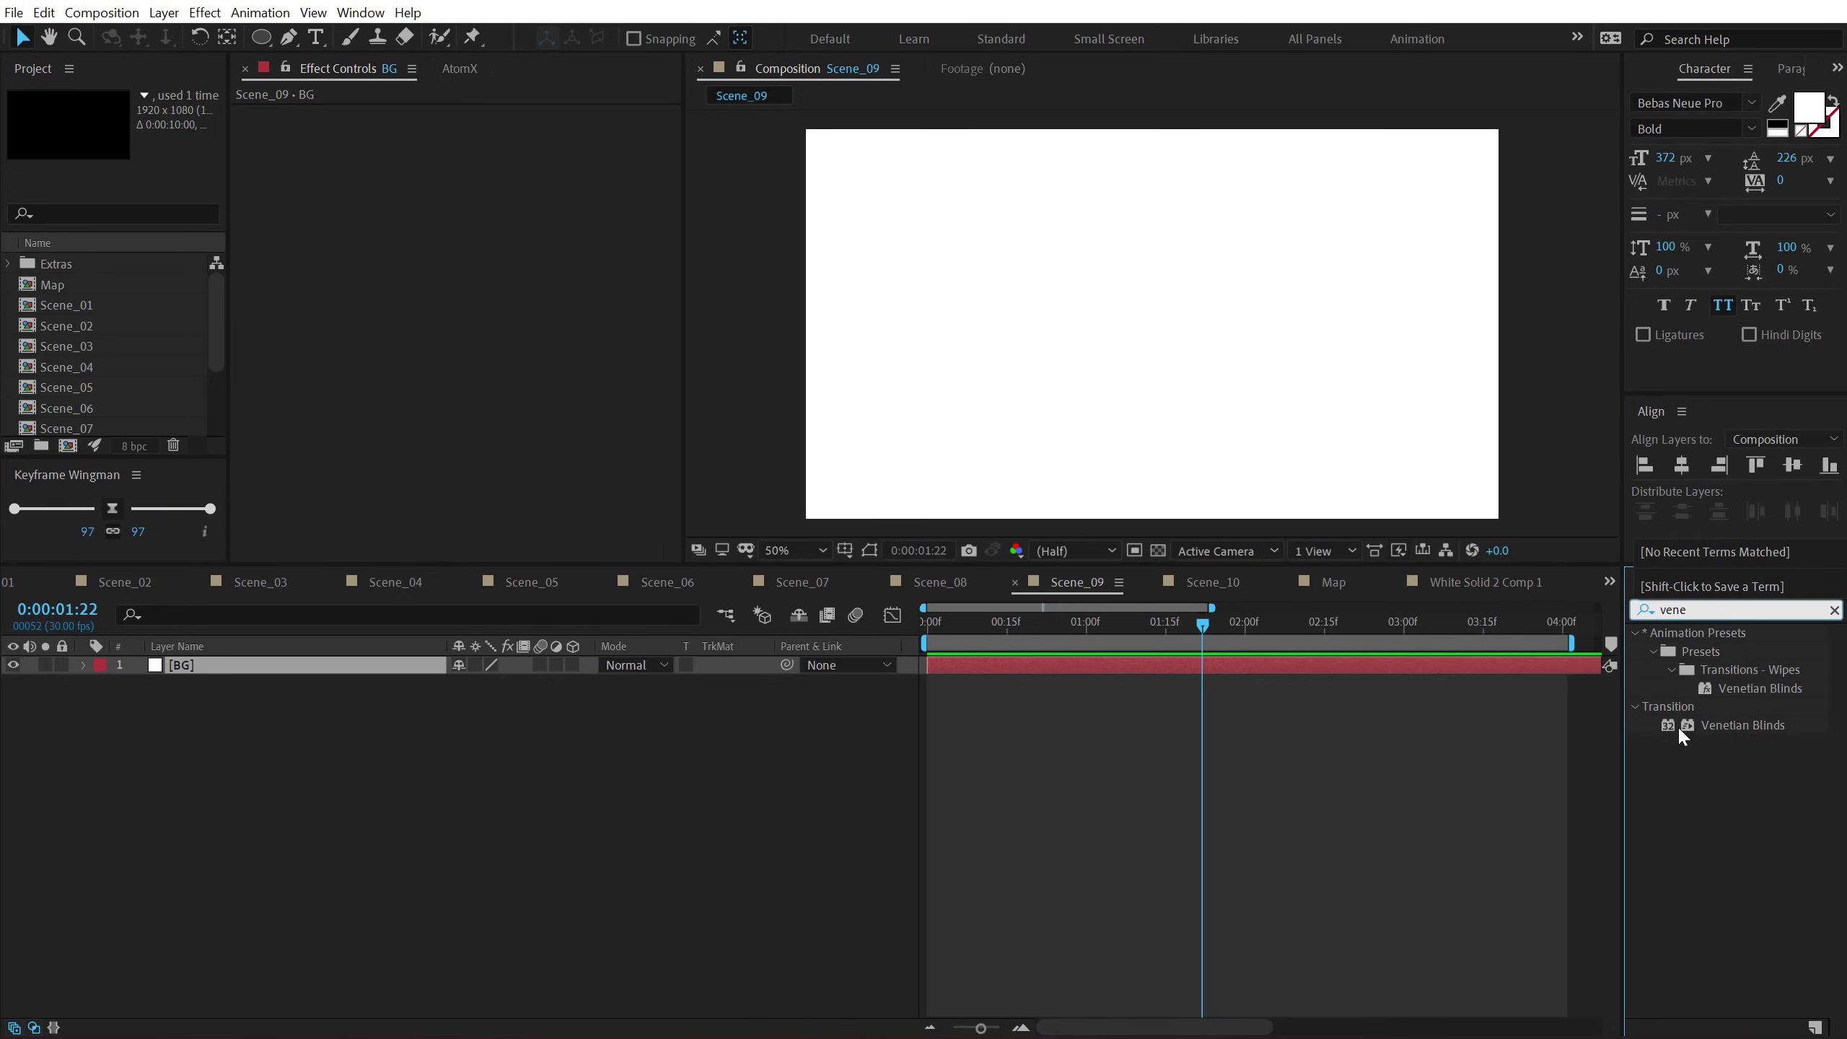
double_click(1709, 725)
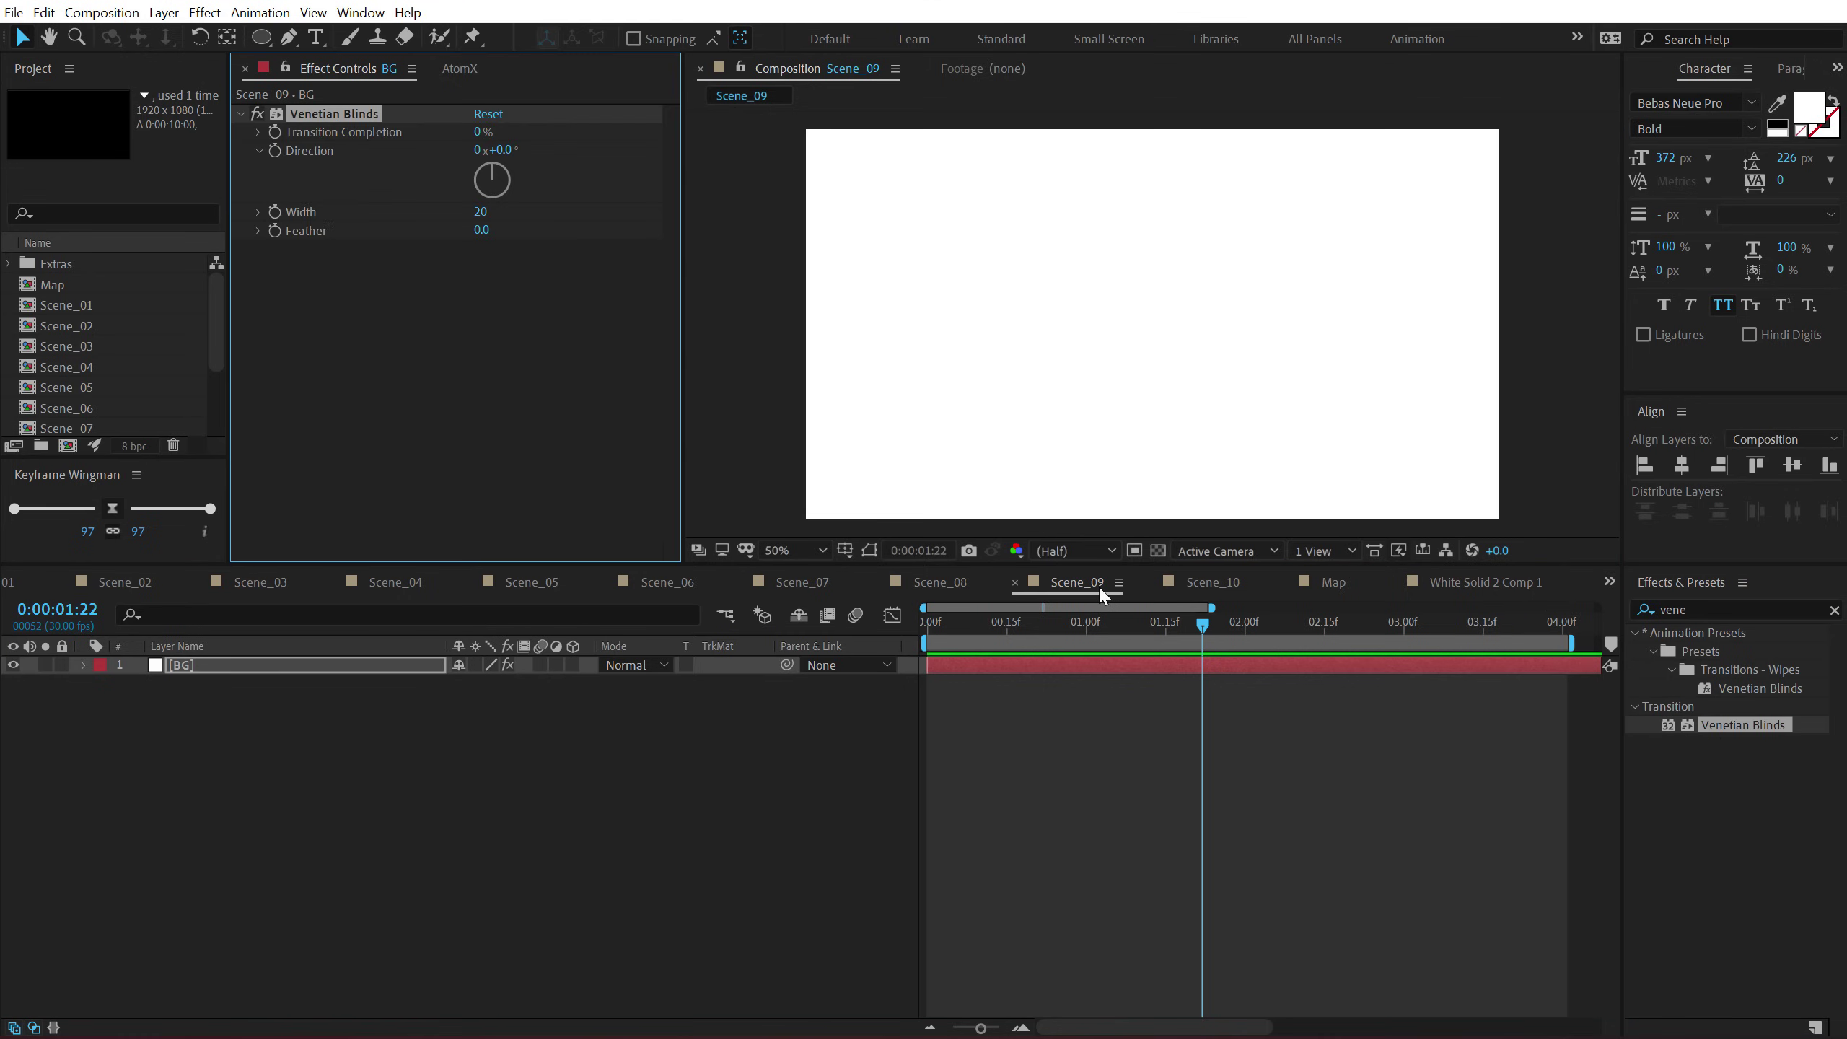
Set Venetian Blinds to 95% Transition Completion, a 45° Direction and a Width of 108 for thin diagonal lines.
mouse_move(481, 137)
mouse_down()
mouse_move(520, 140)
mouse_move(501, 146)
mouse_up()
click(502, 150)
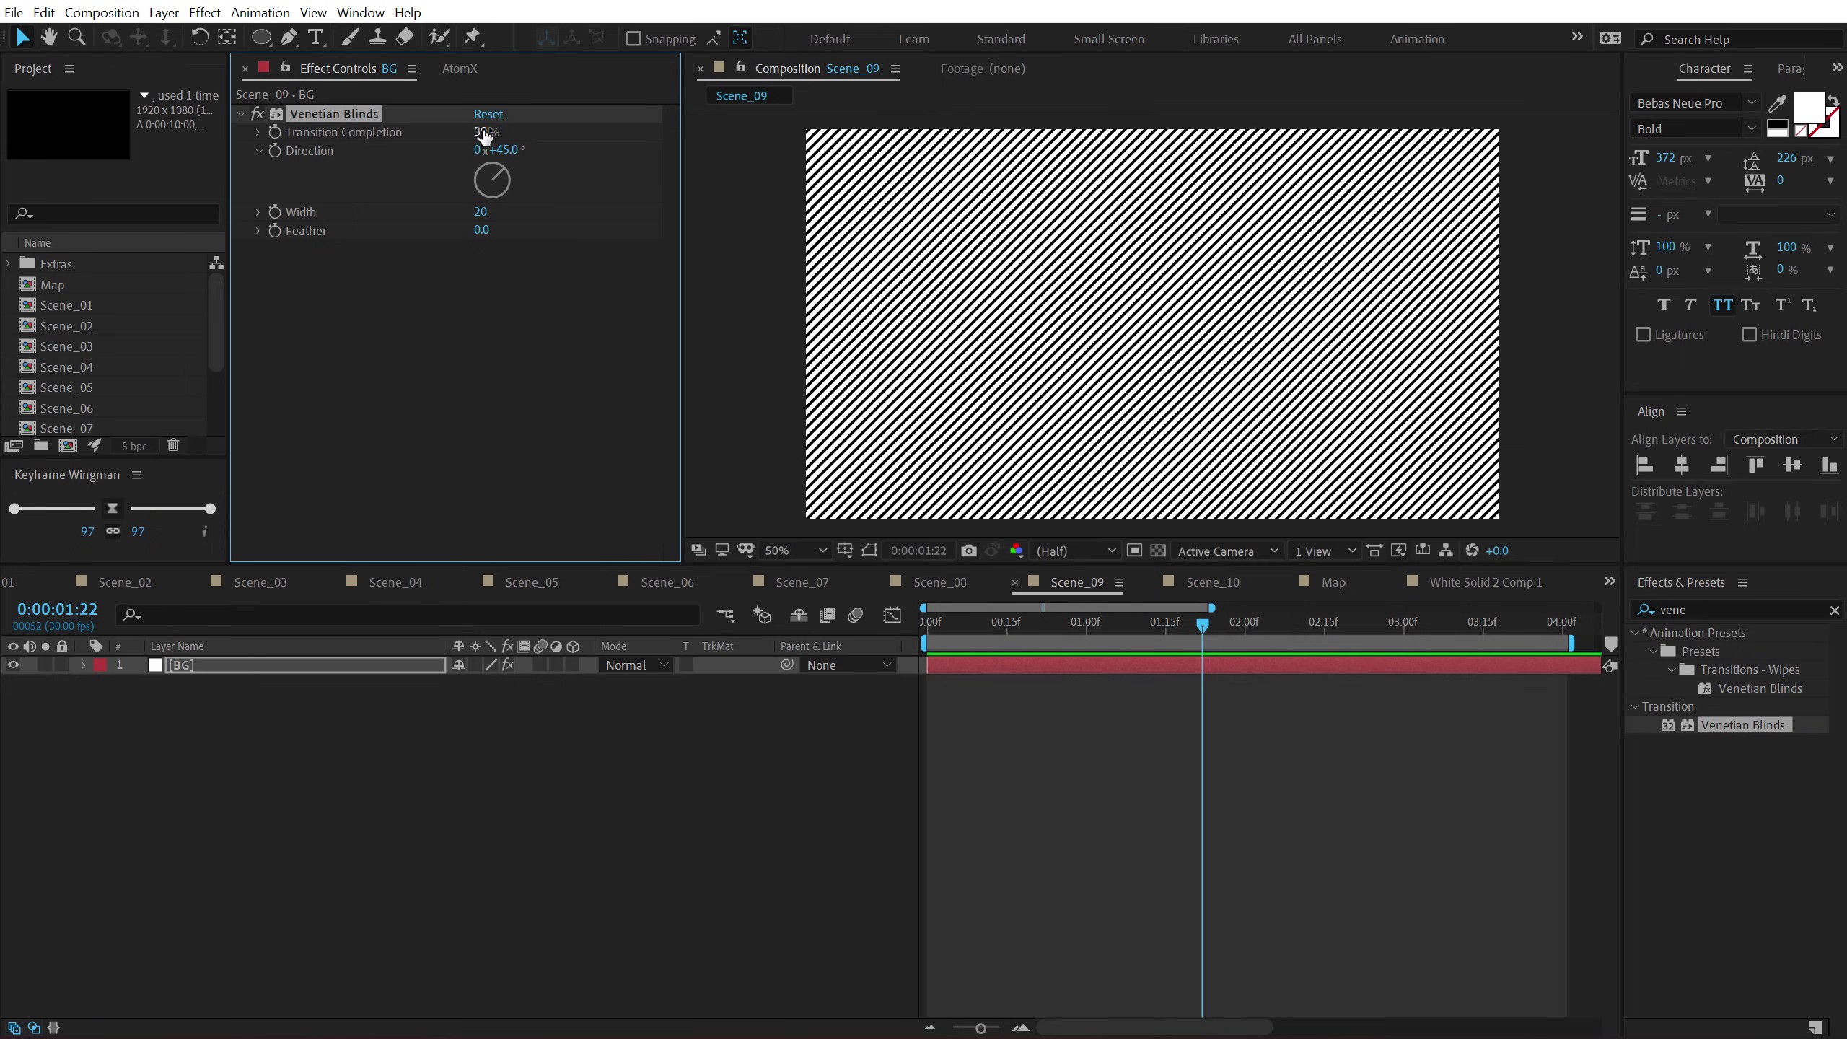
drag(483, 136, 560, 142)
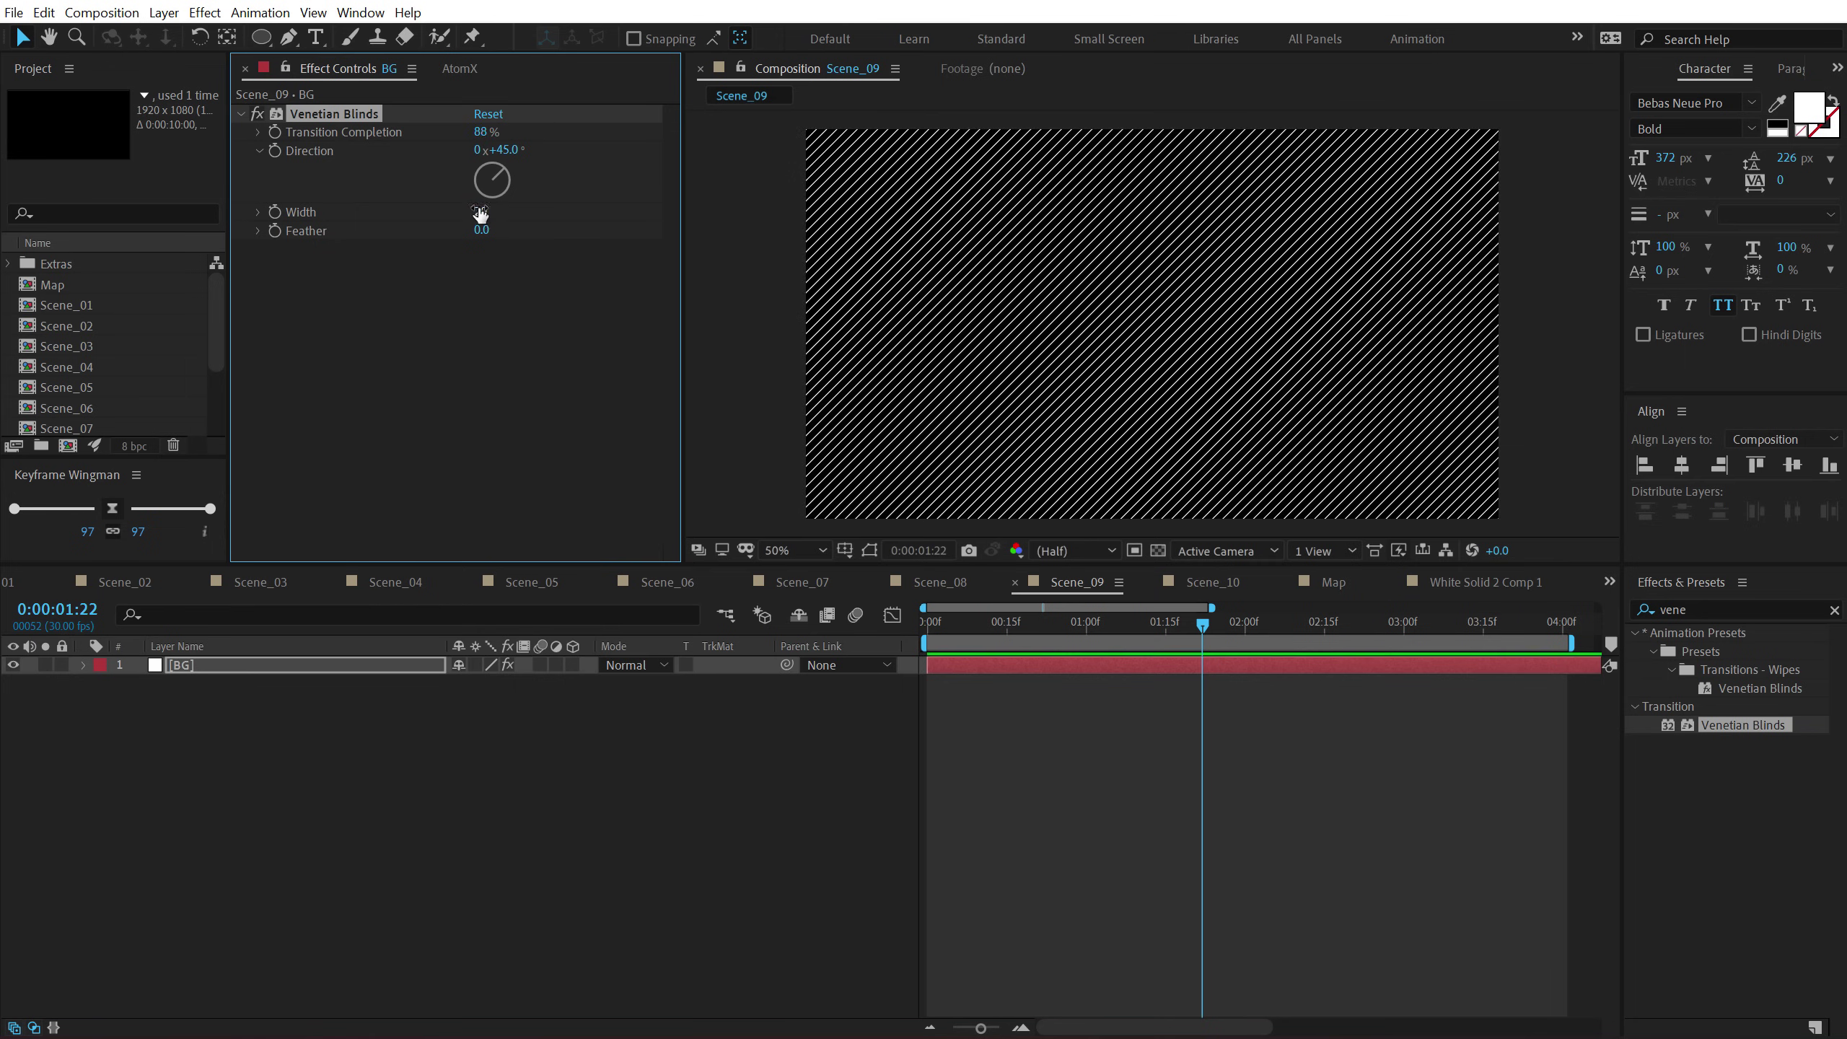
drag(480, 212, 564, 201)
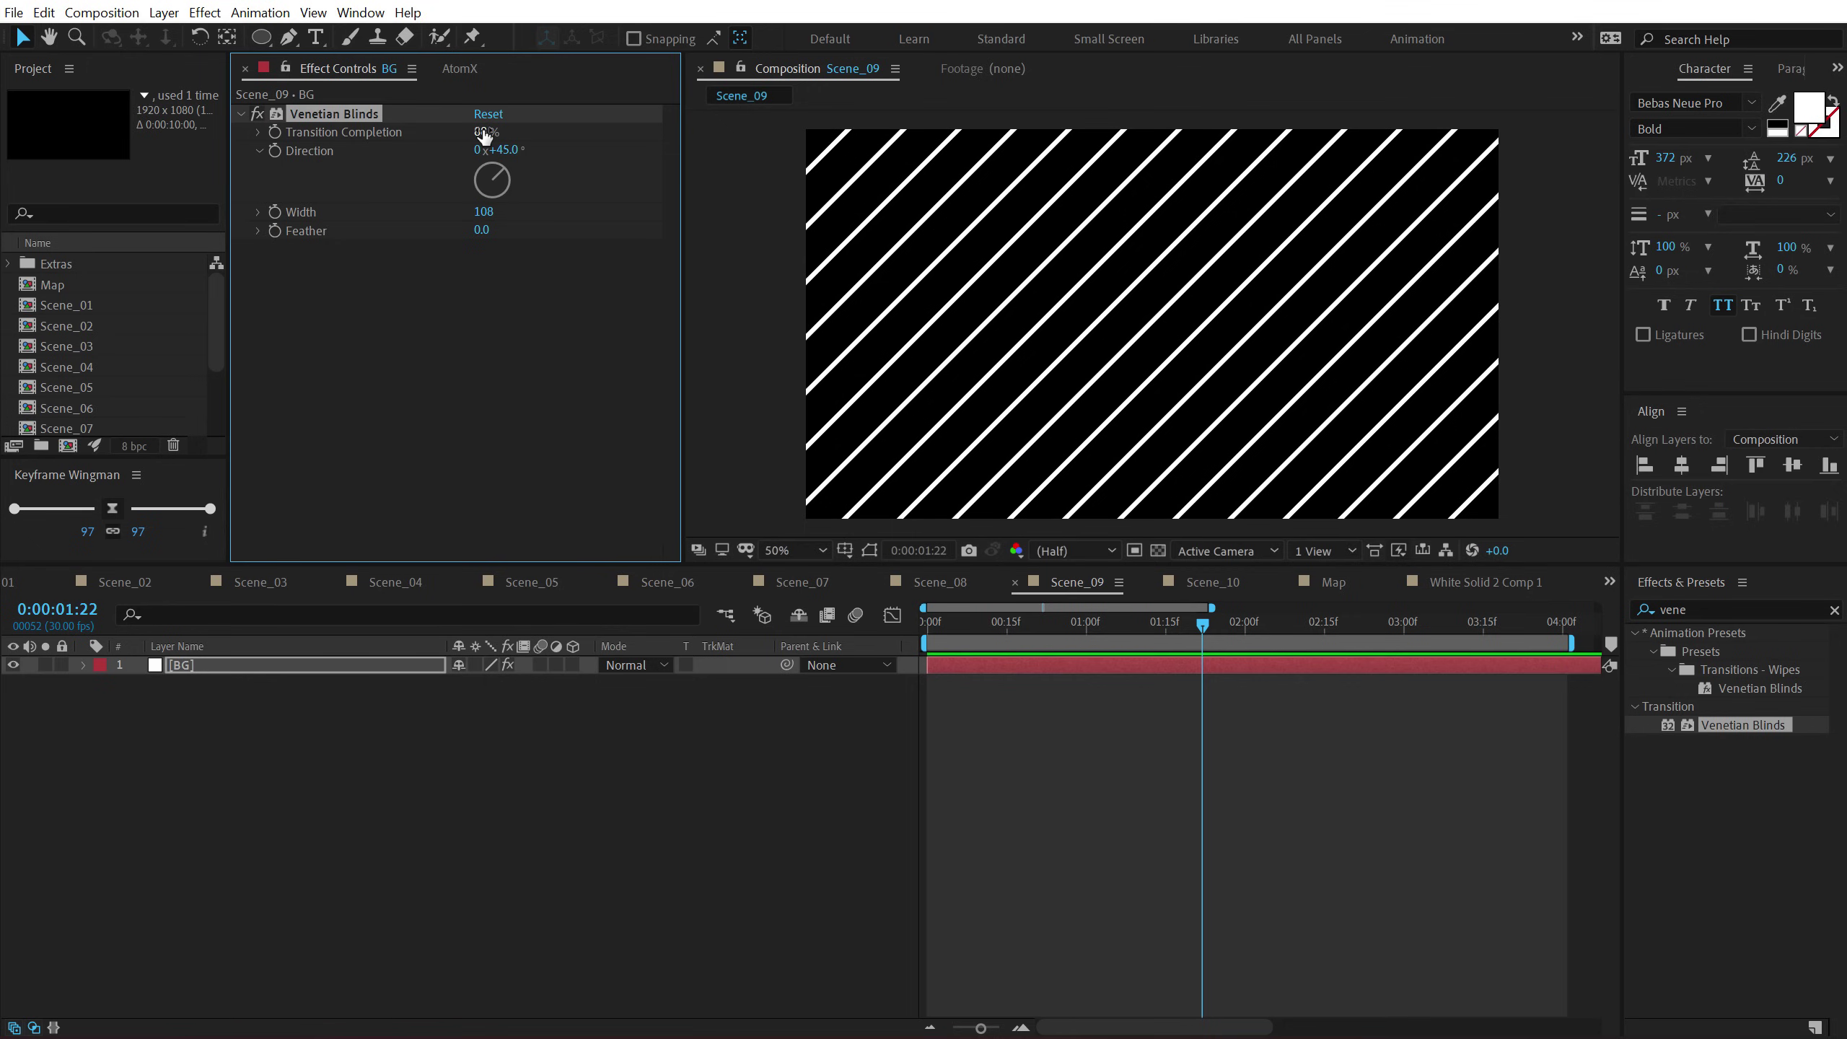
drag(481, 133, 494, 132)
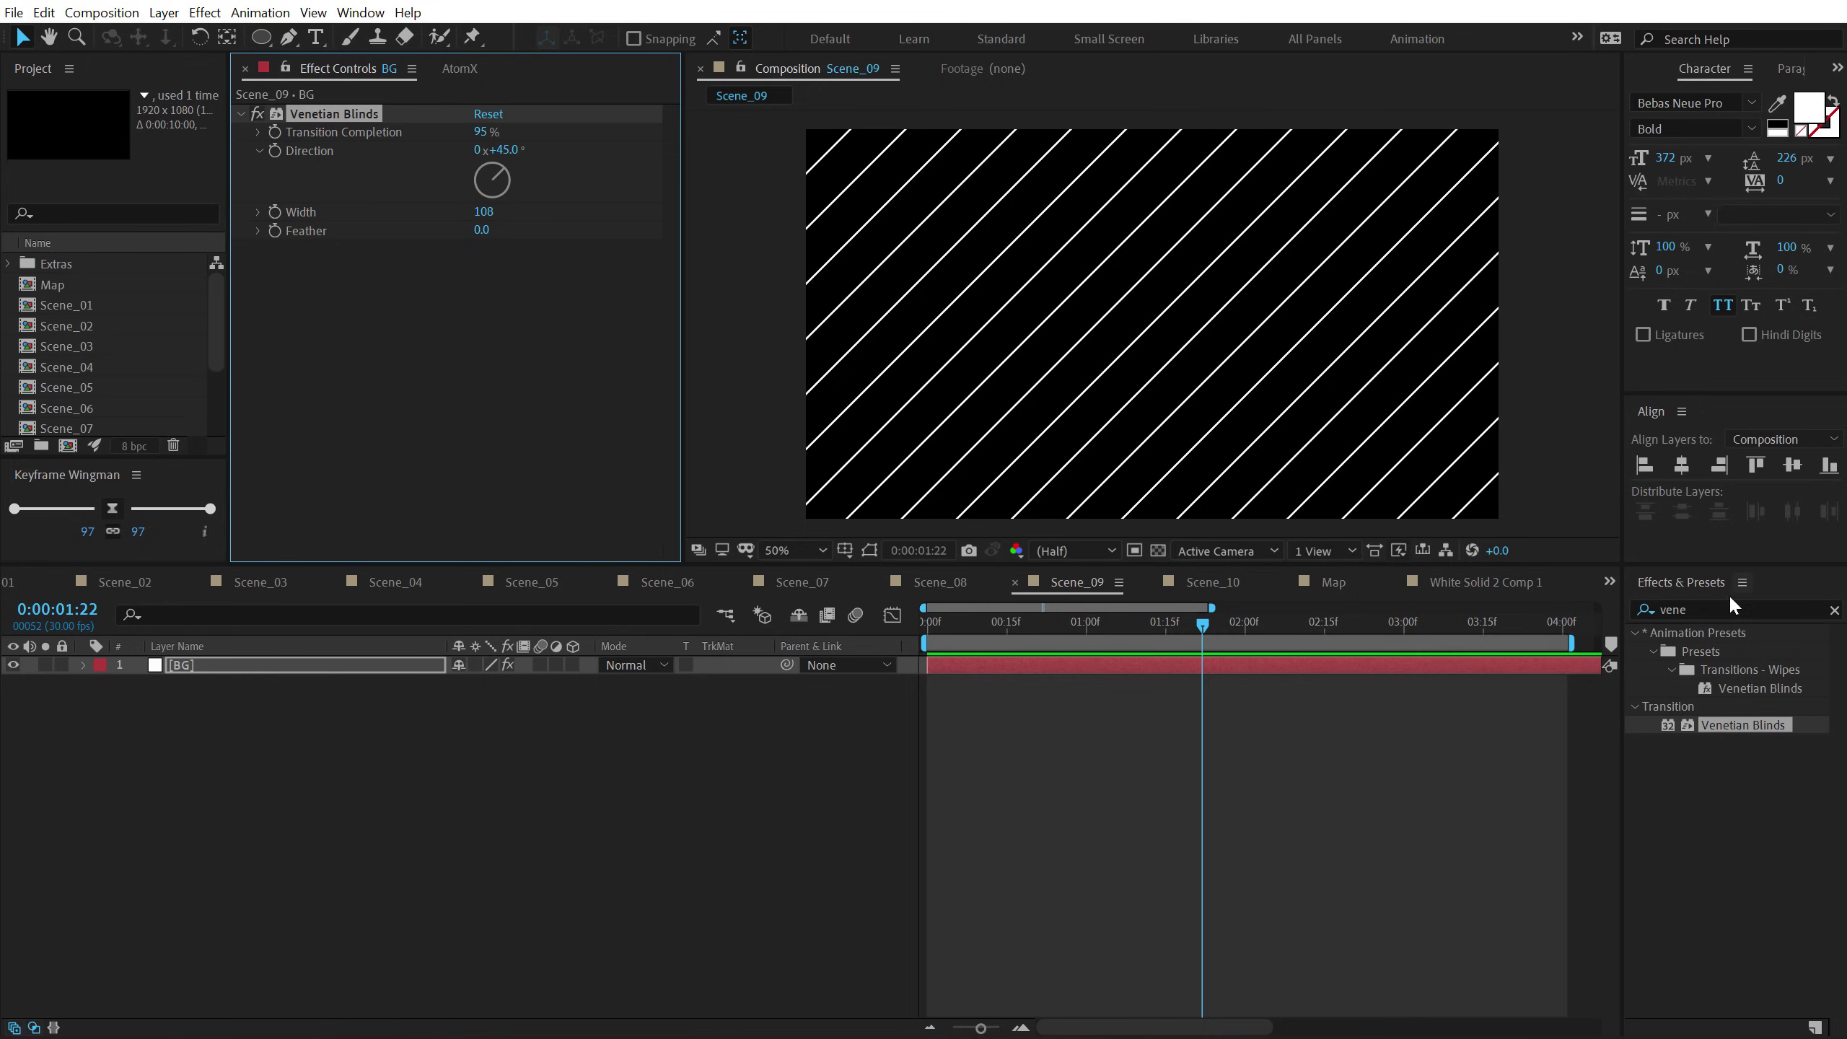
Add Turbulent Displace to the BG layer with Amount 105, Size 235 and Evolution 1x+50°.
click(1644, 610)
text(turbu)
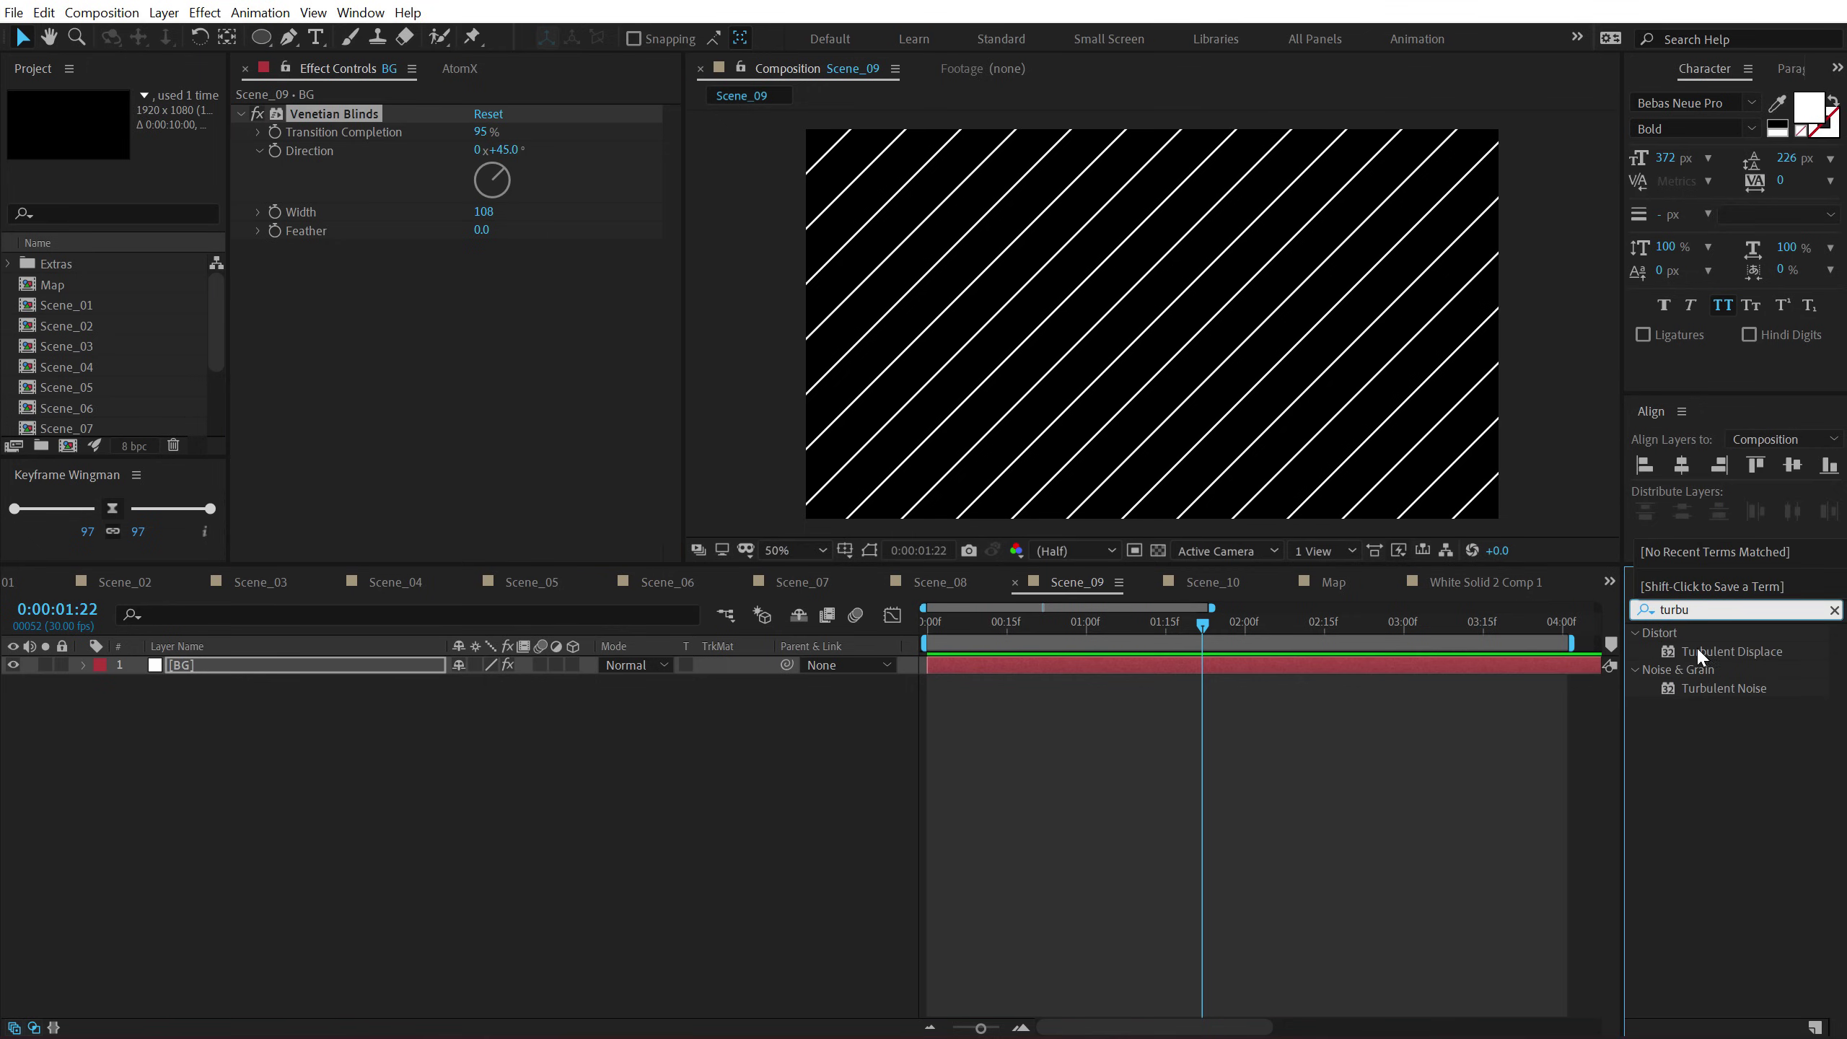
double_click(1696, 648)
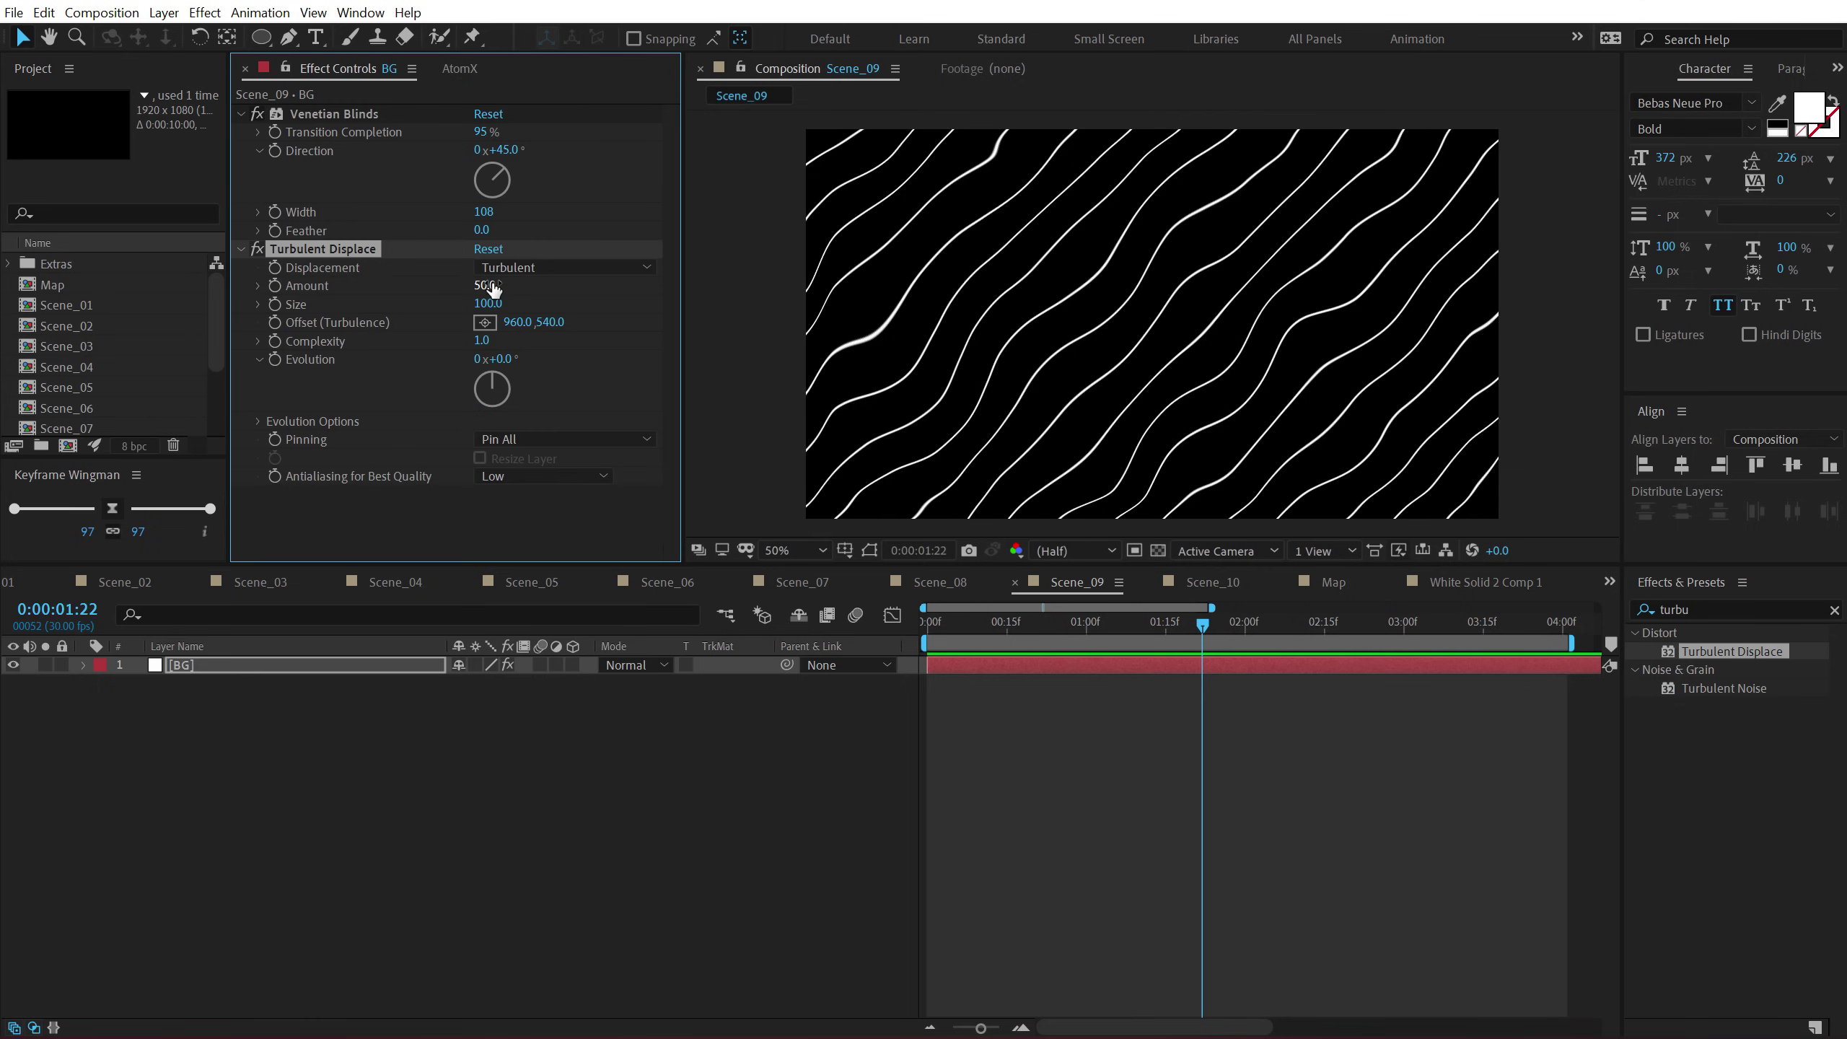
drag(492, 287, 627, 296)
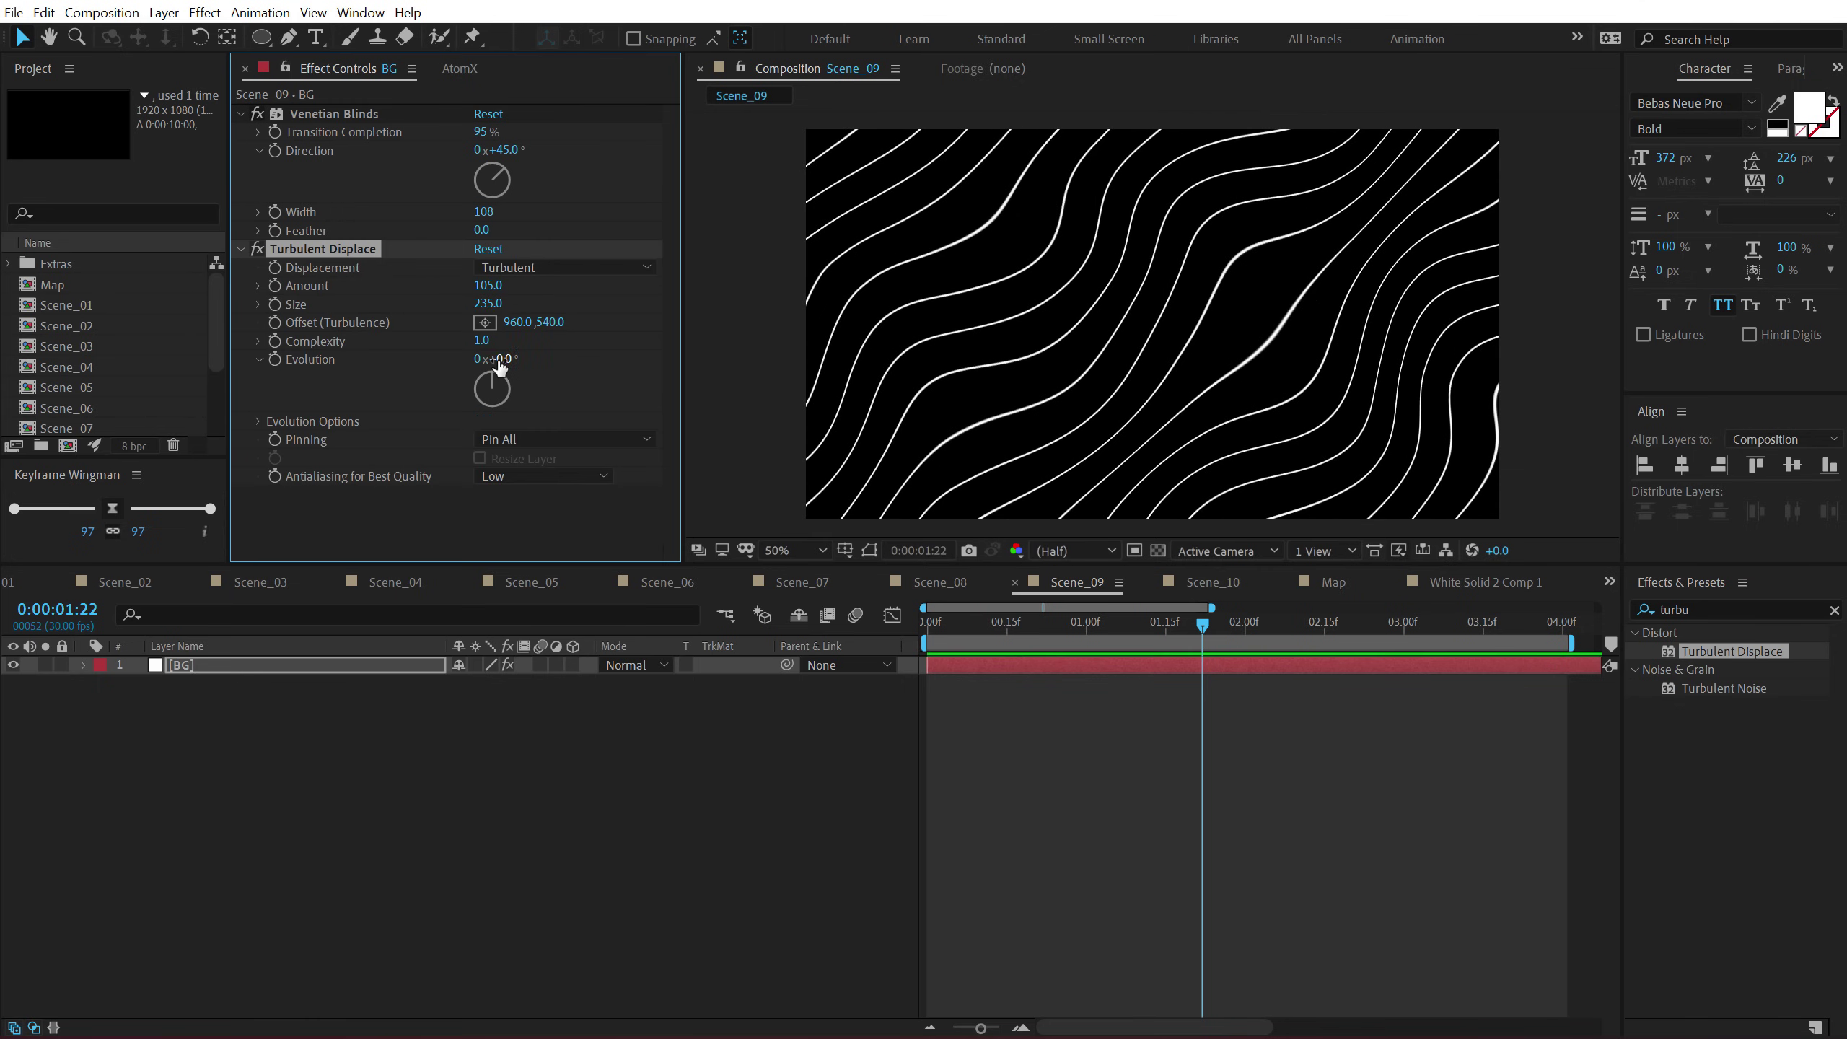
drag(533, 359, 477, 271)
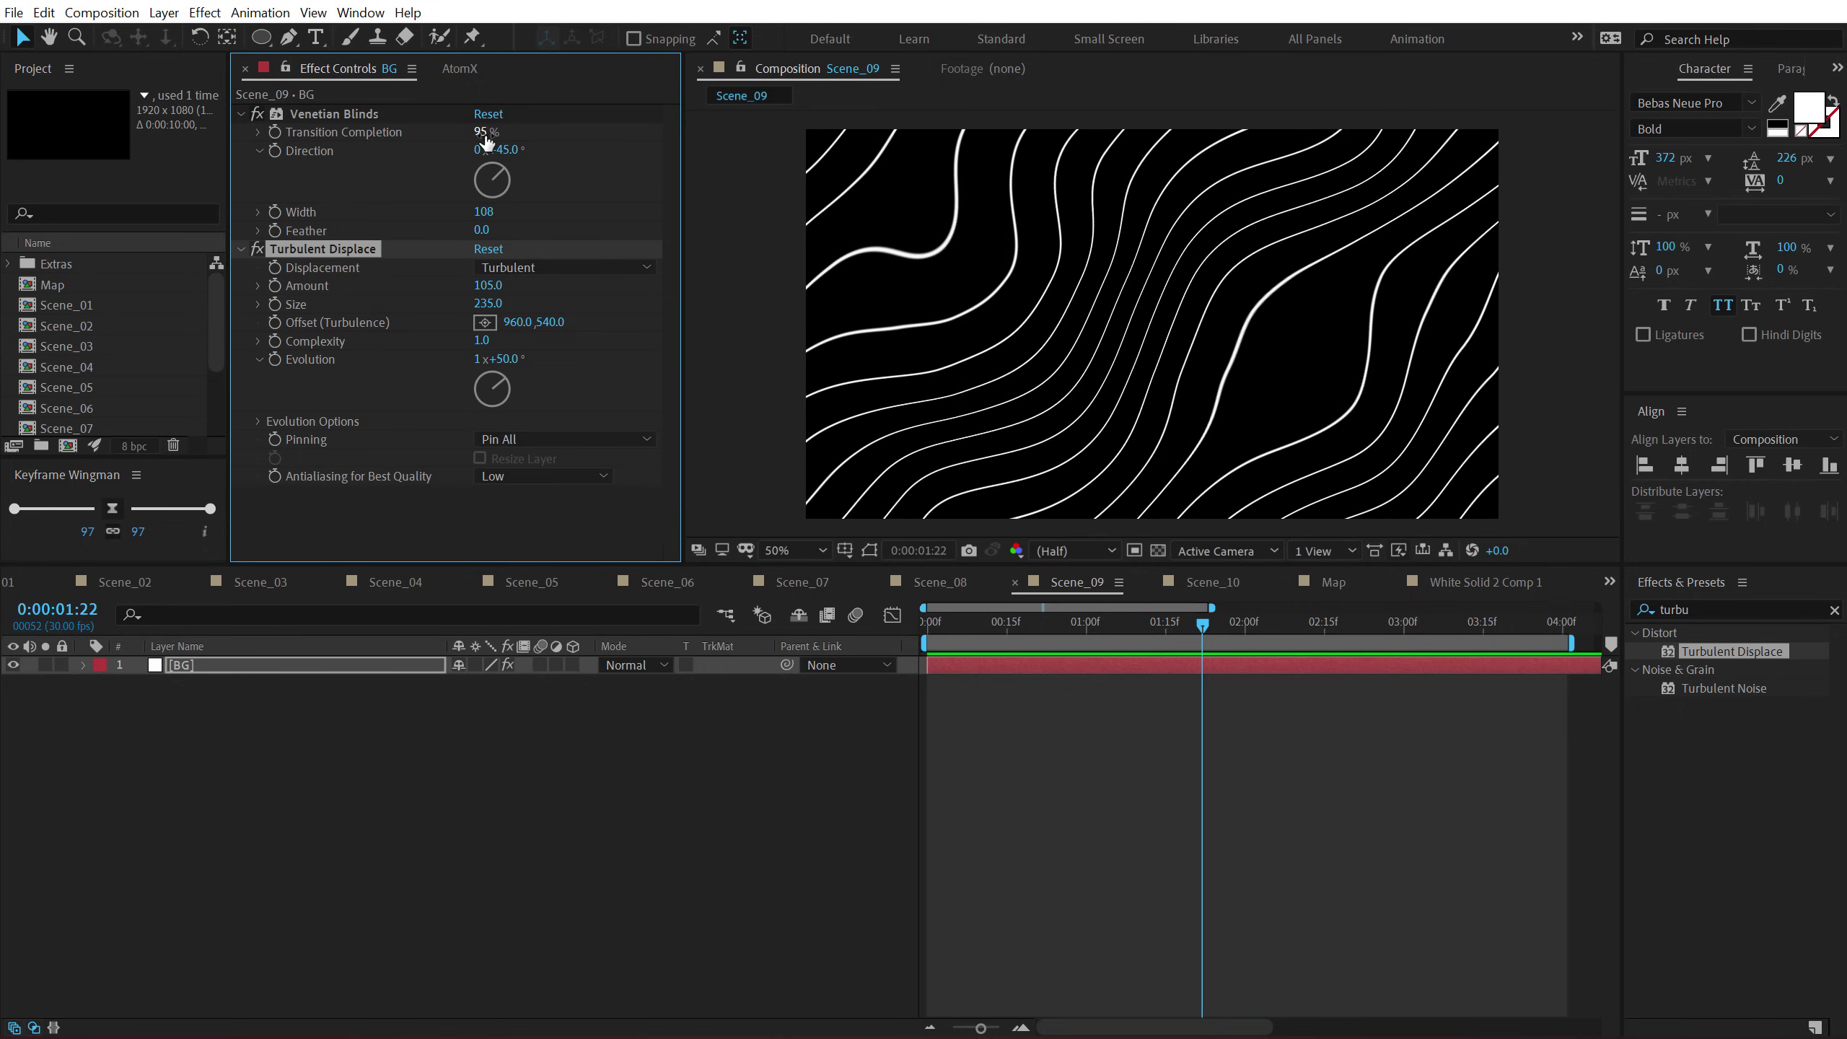
Set the Venetian Blinds Transition Completion to 3% and Width to 192, and raise the Turbulent Displace Complexity to 7.3.
drag(484, 132, 391, 140)
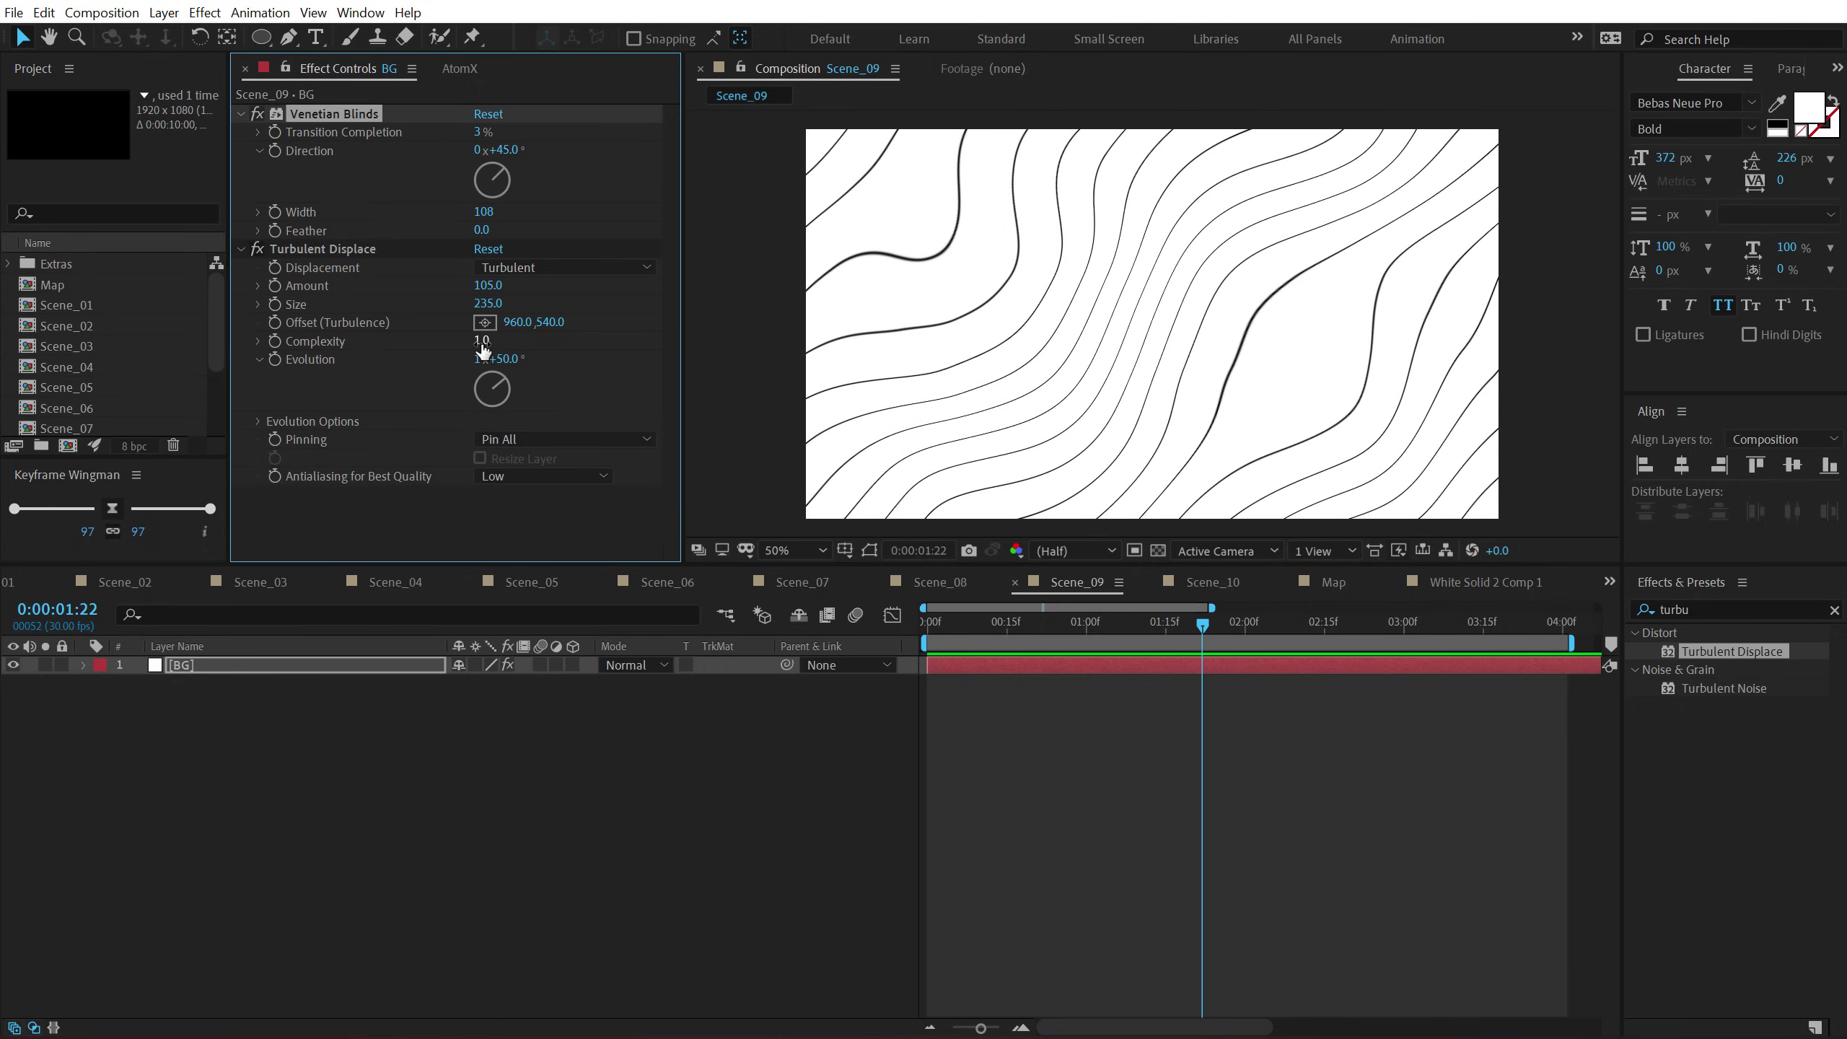
drag(482, 346, 1330, 258)
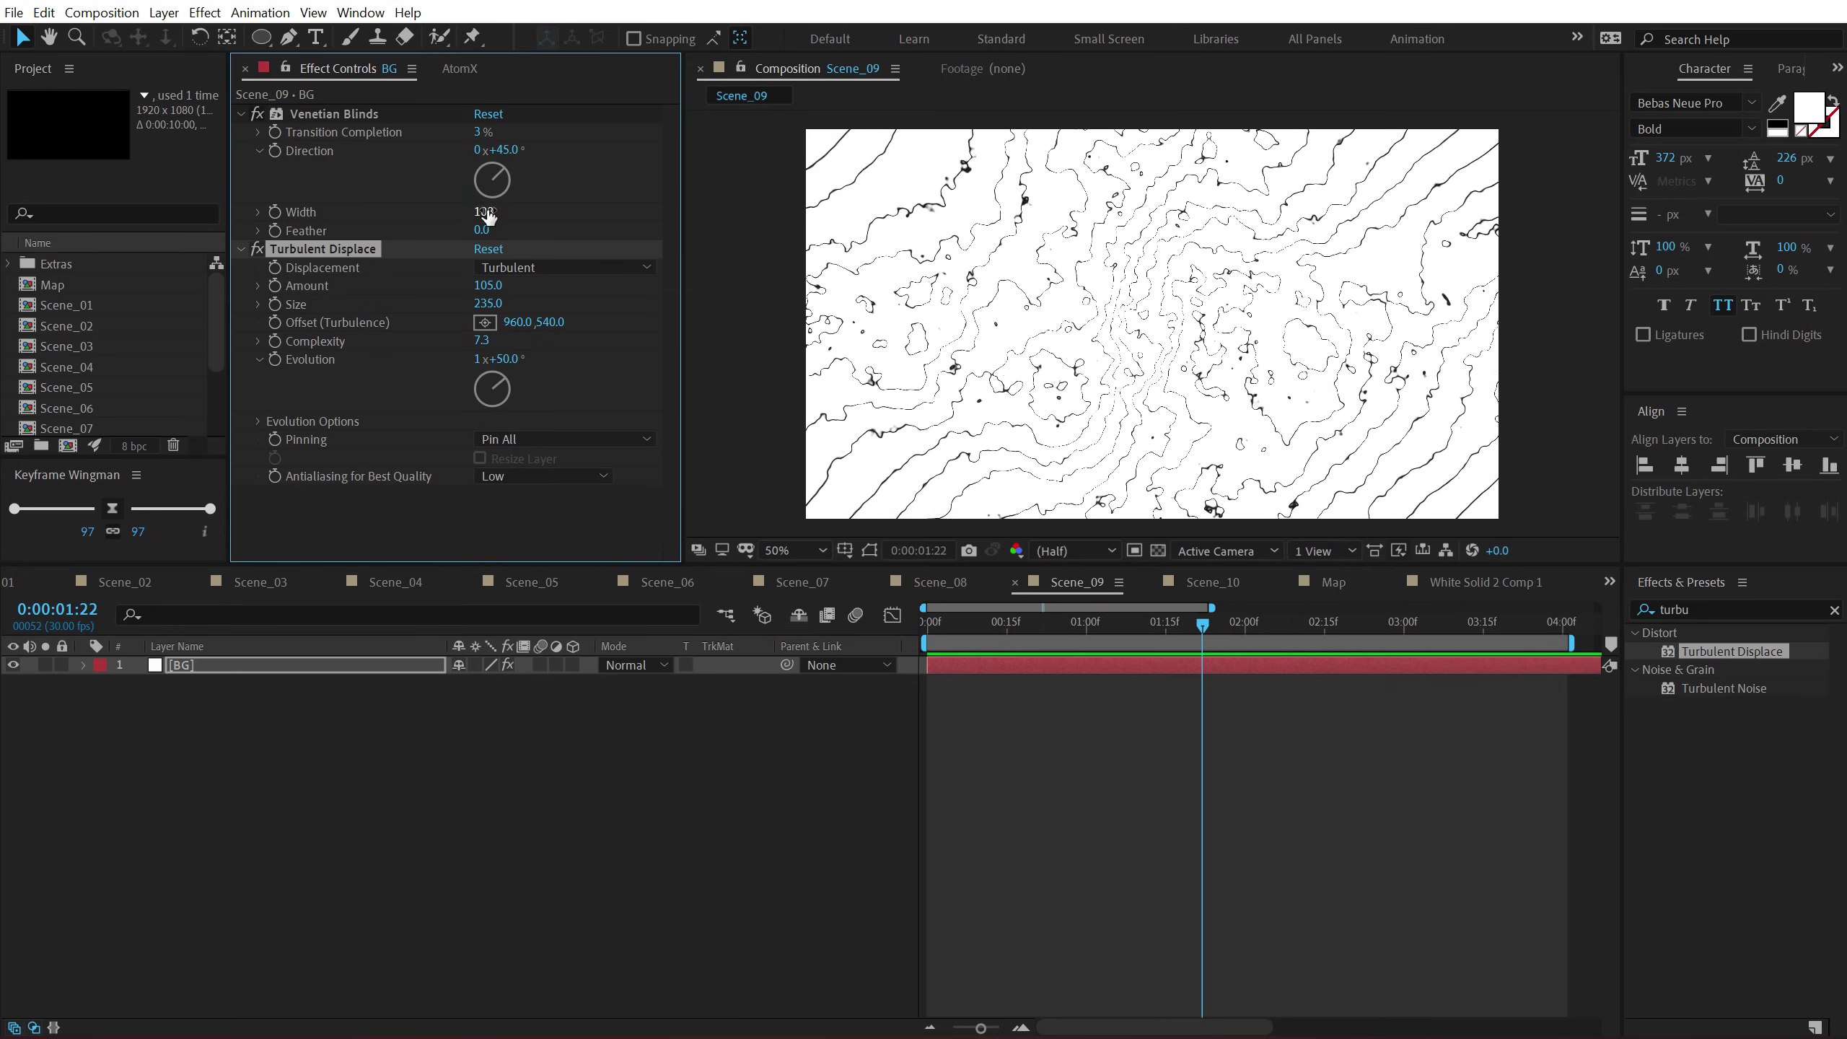
drag(487, 215, 670, 248)
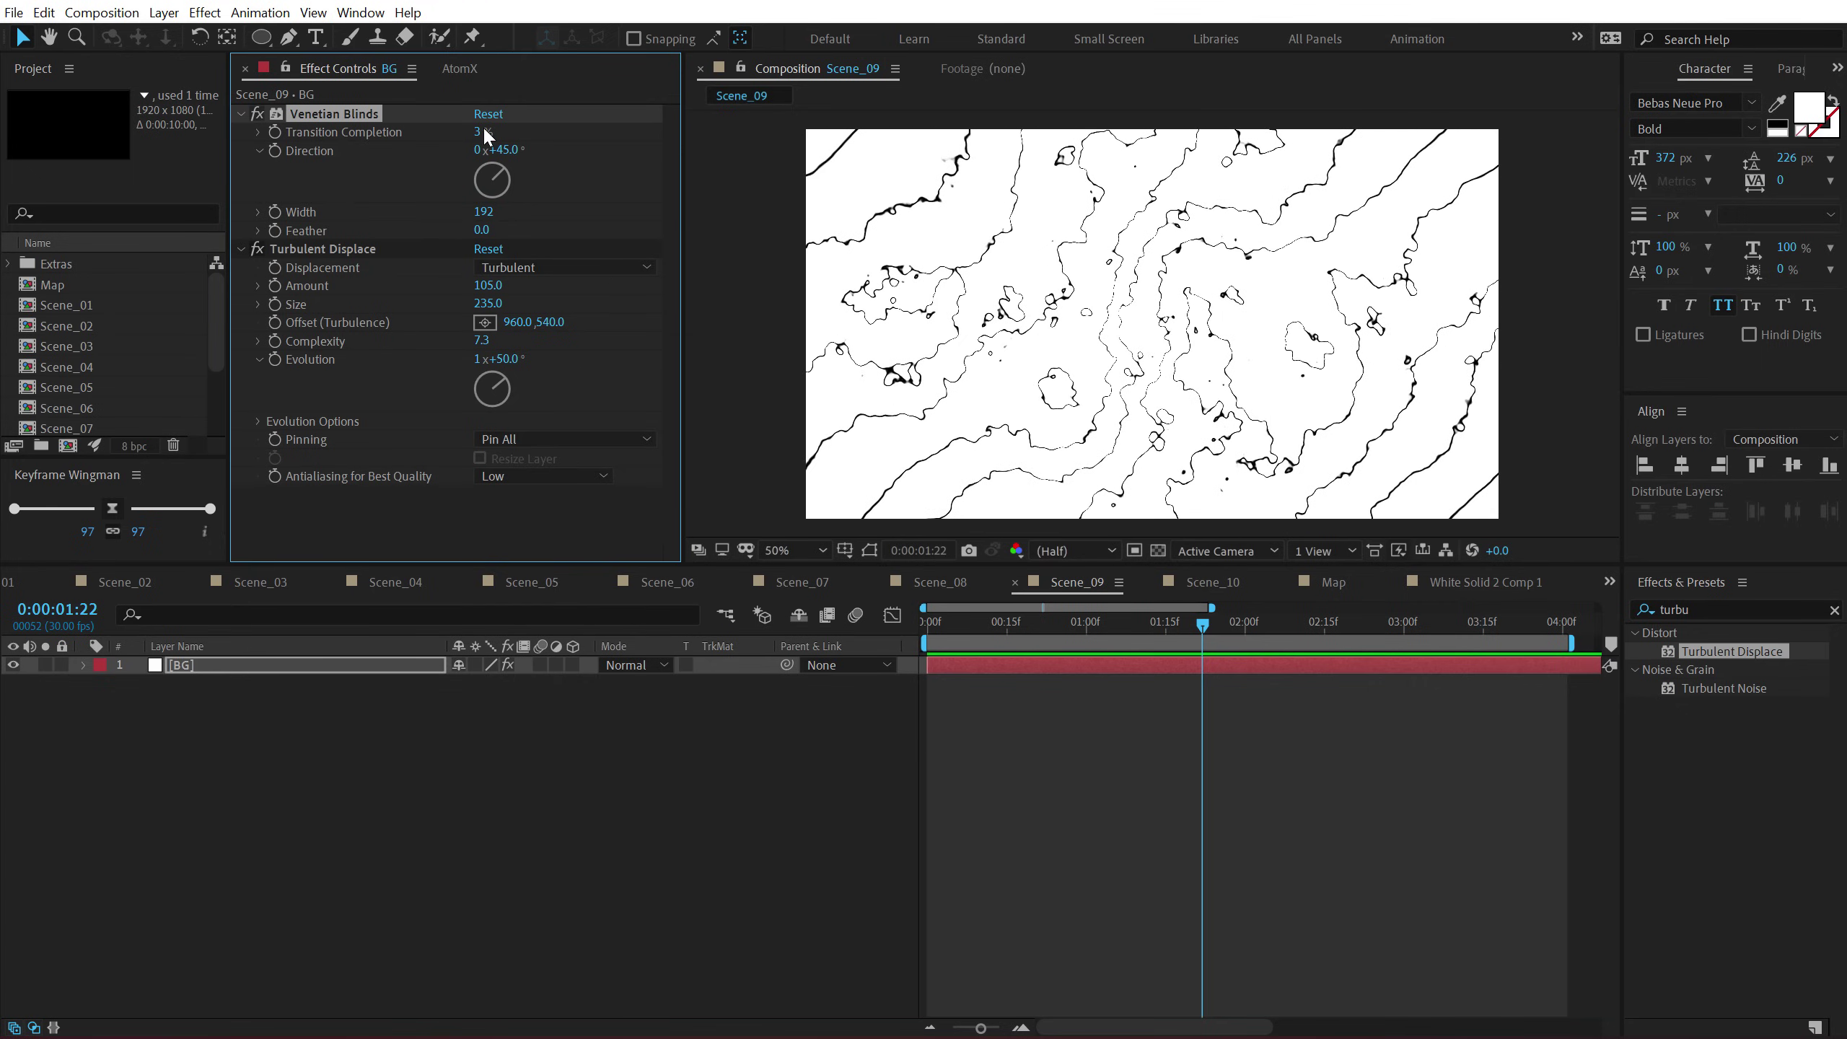
Set the Venetian Blinds Transition Completion to 49% and the Turbulent Displace Size to 30, Complexity to 9.2 and Evolution to 116°.
drag(481, 135, 503, 245)
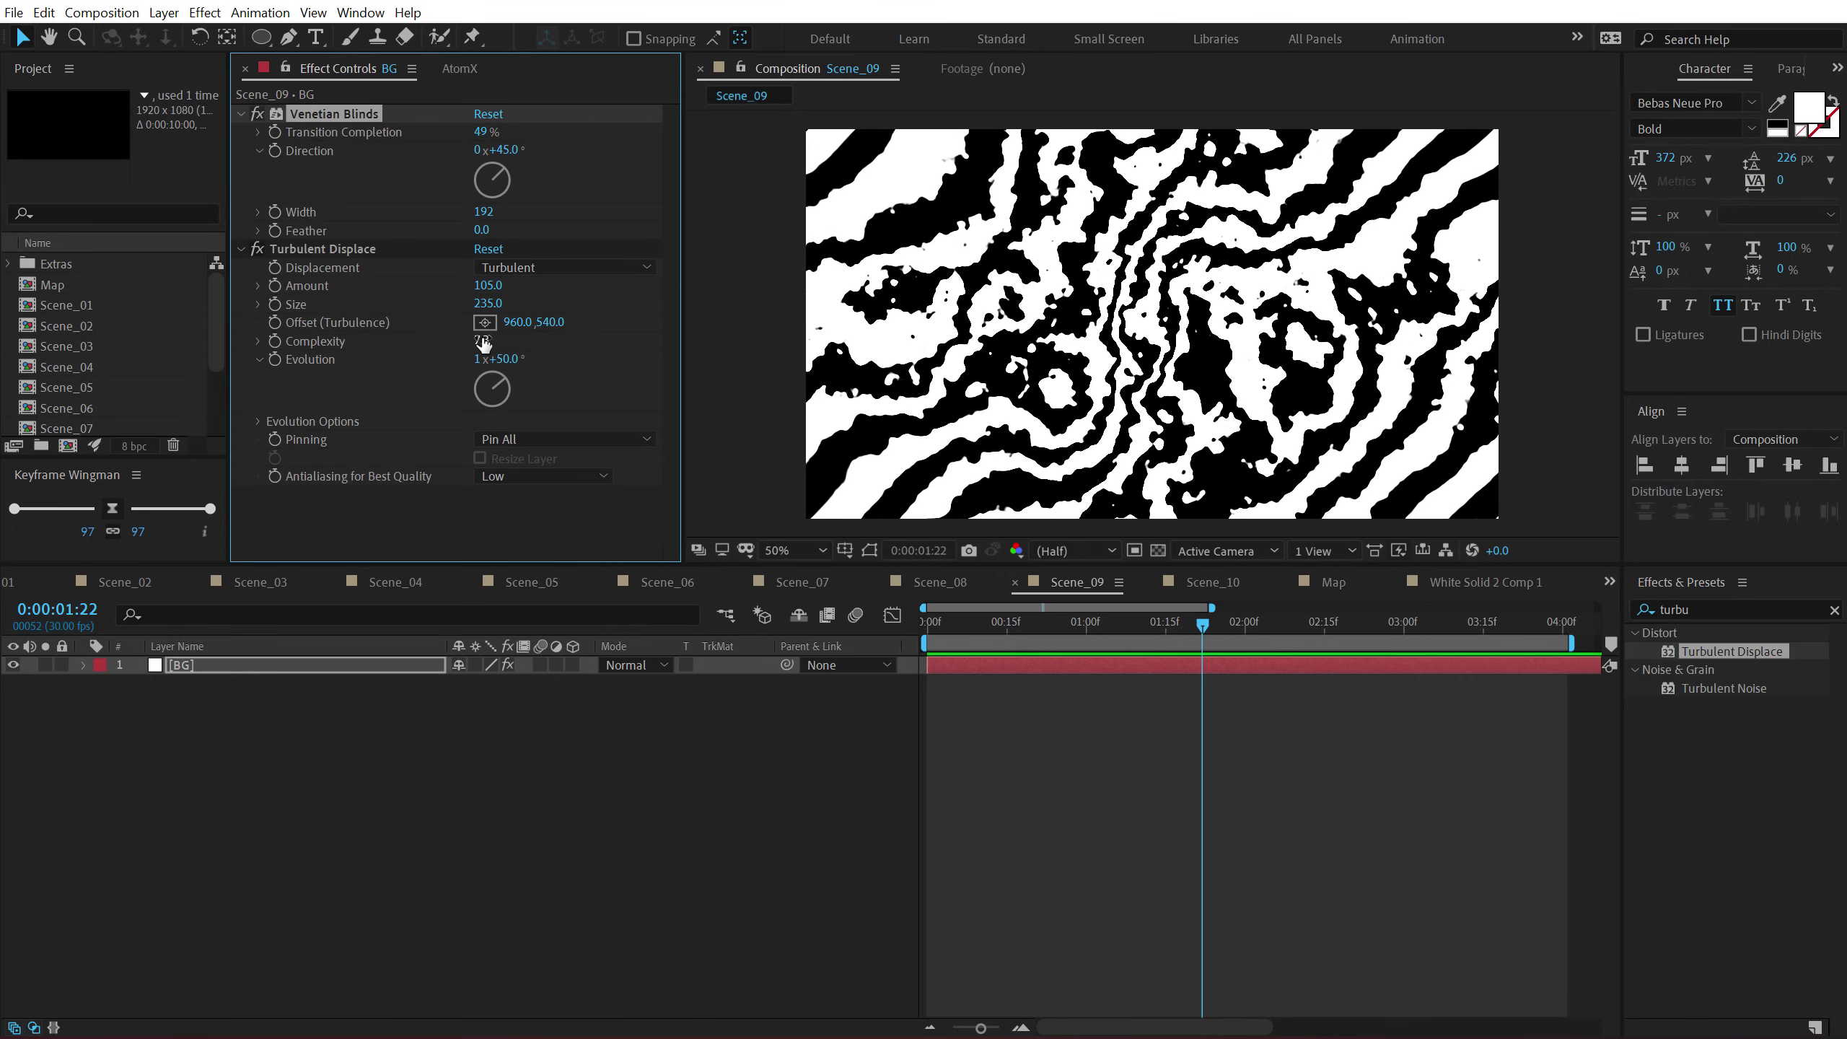
drag(482, 343, 352, 347)
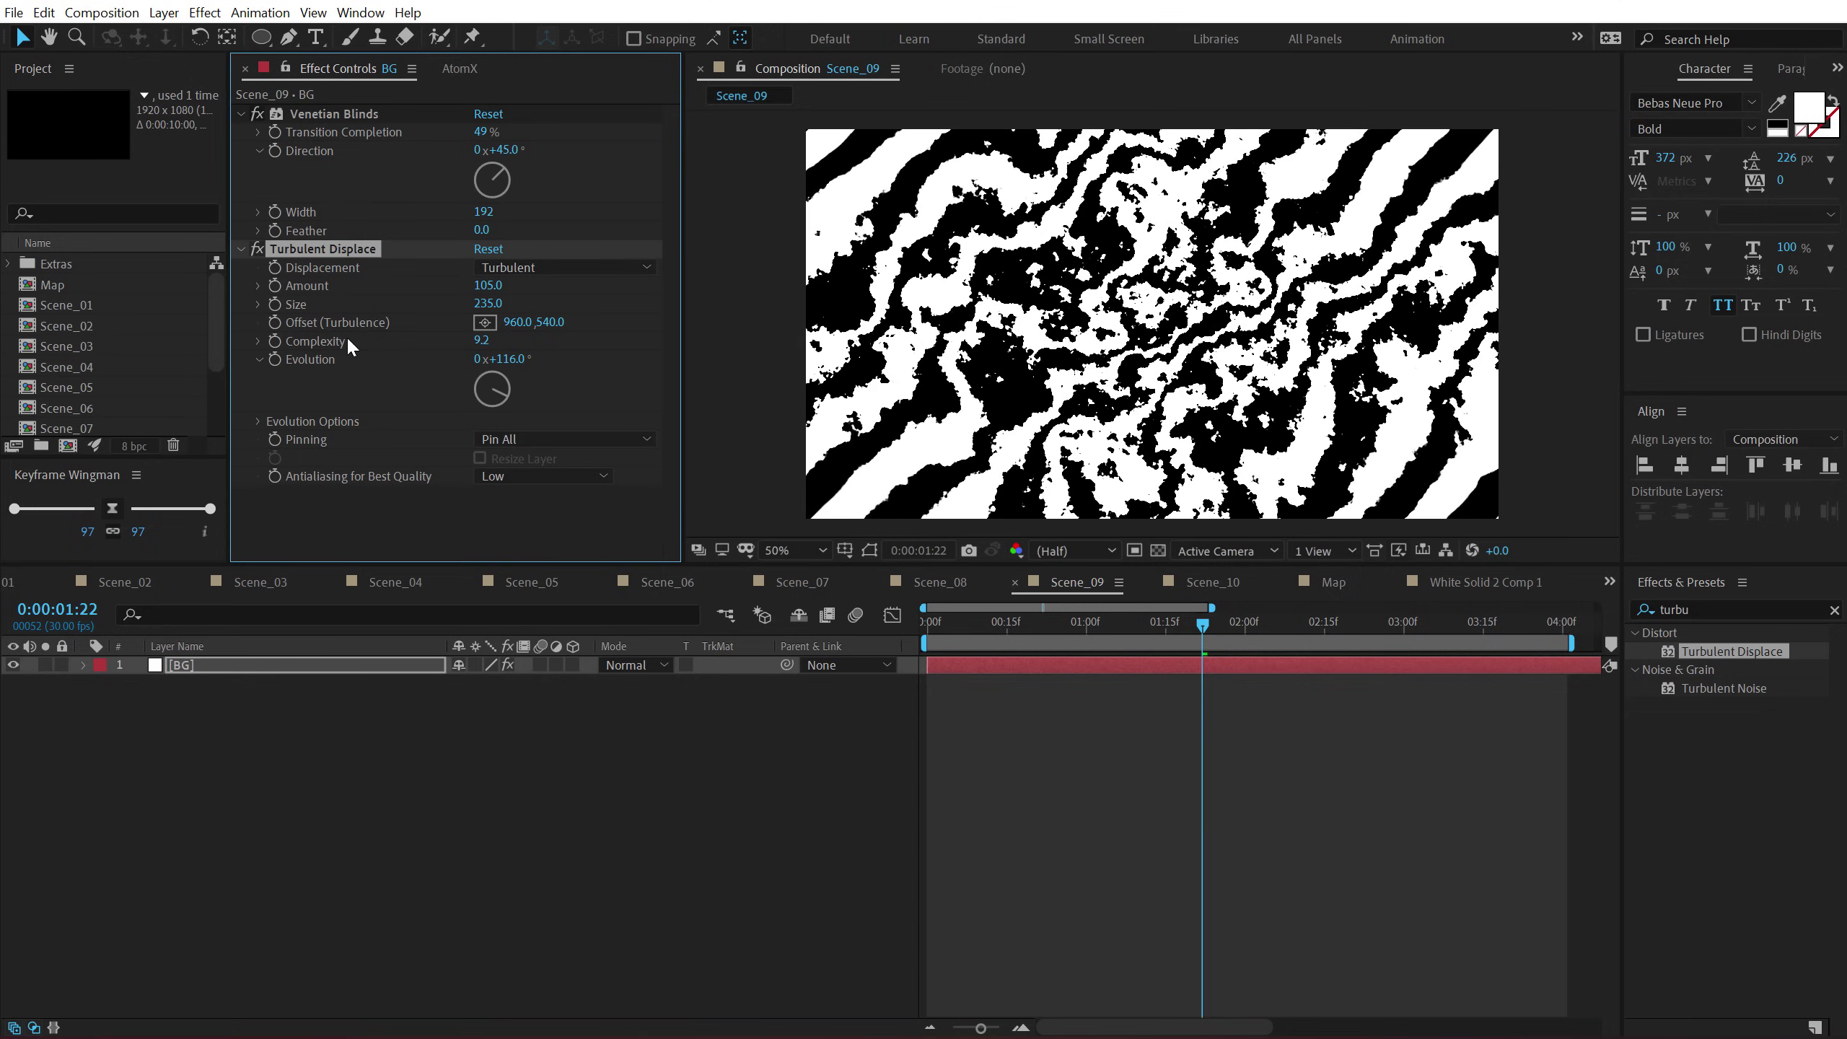
drag(487, 303, 329, 380)
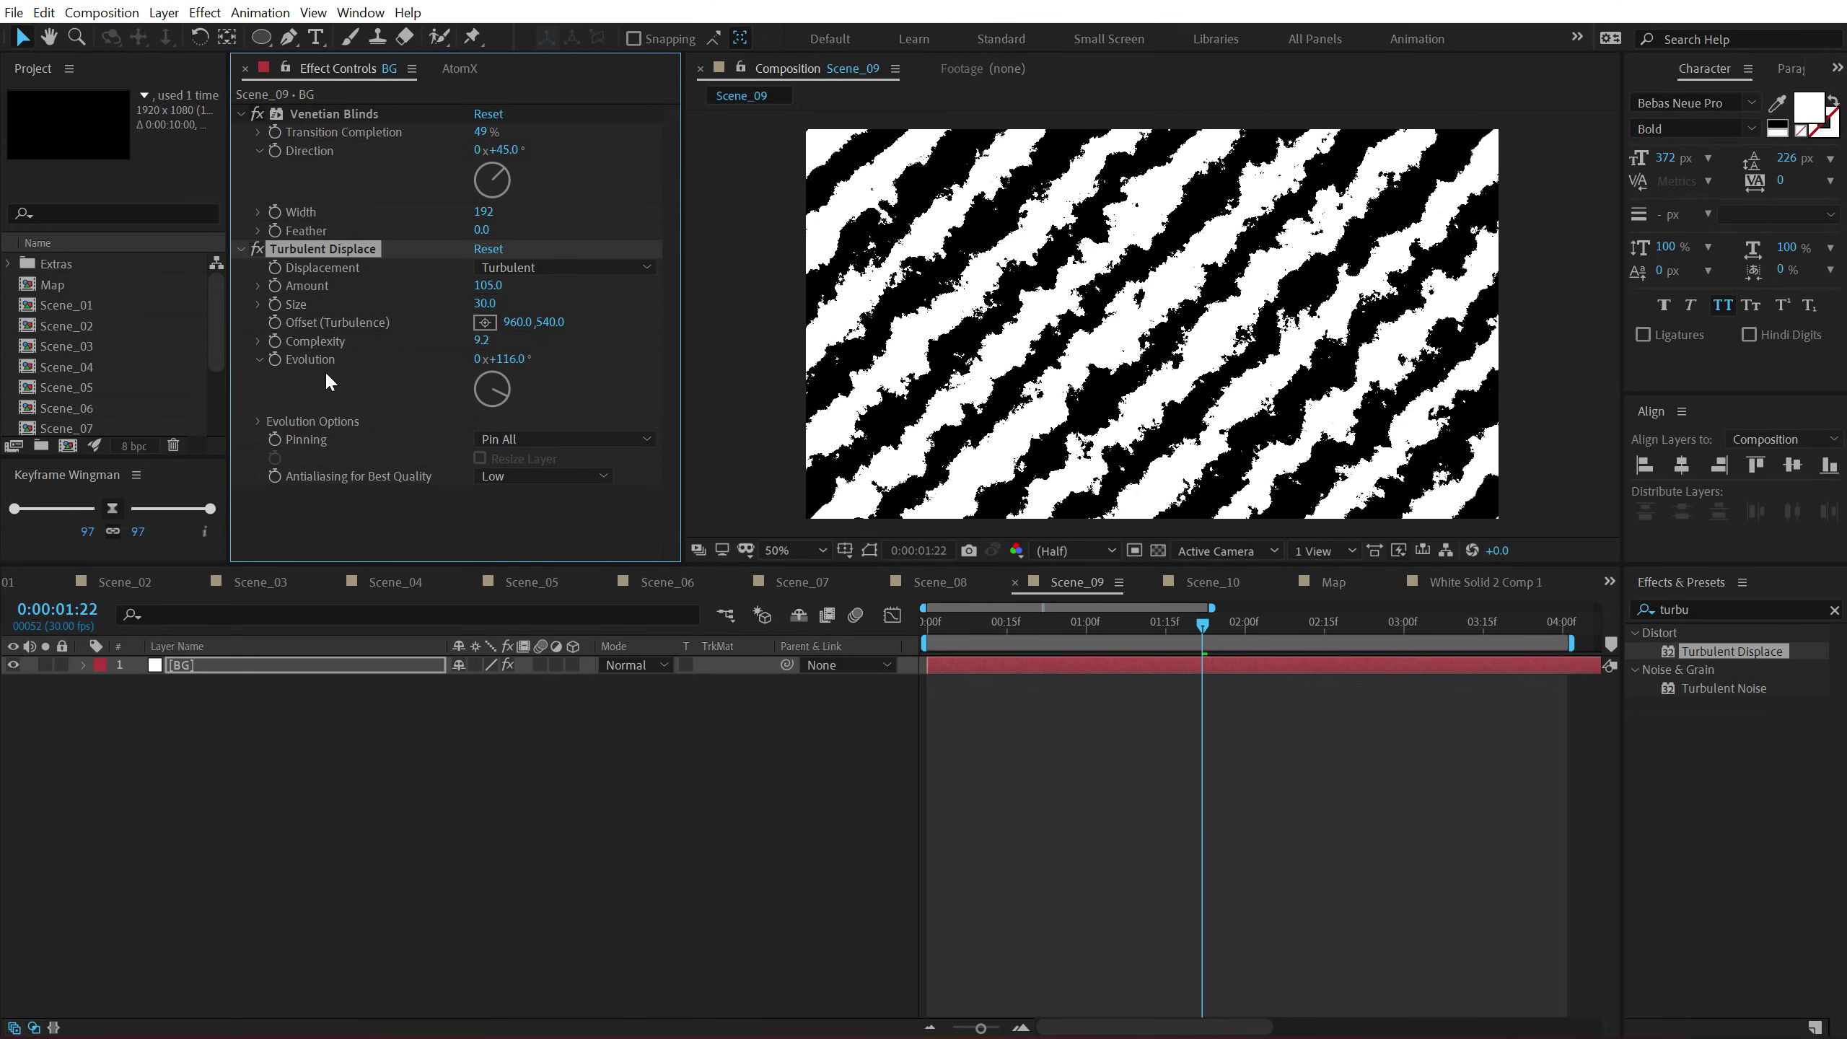
scroll(1086, 342, up, 1)
scroll(1086, 342, down, 1)
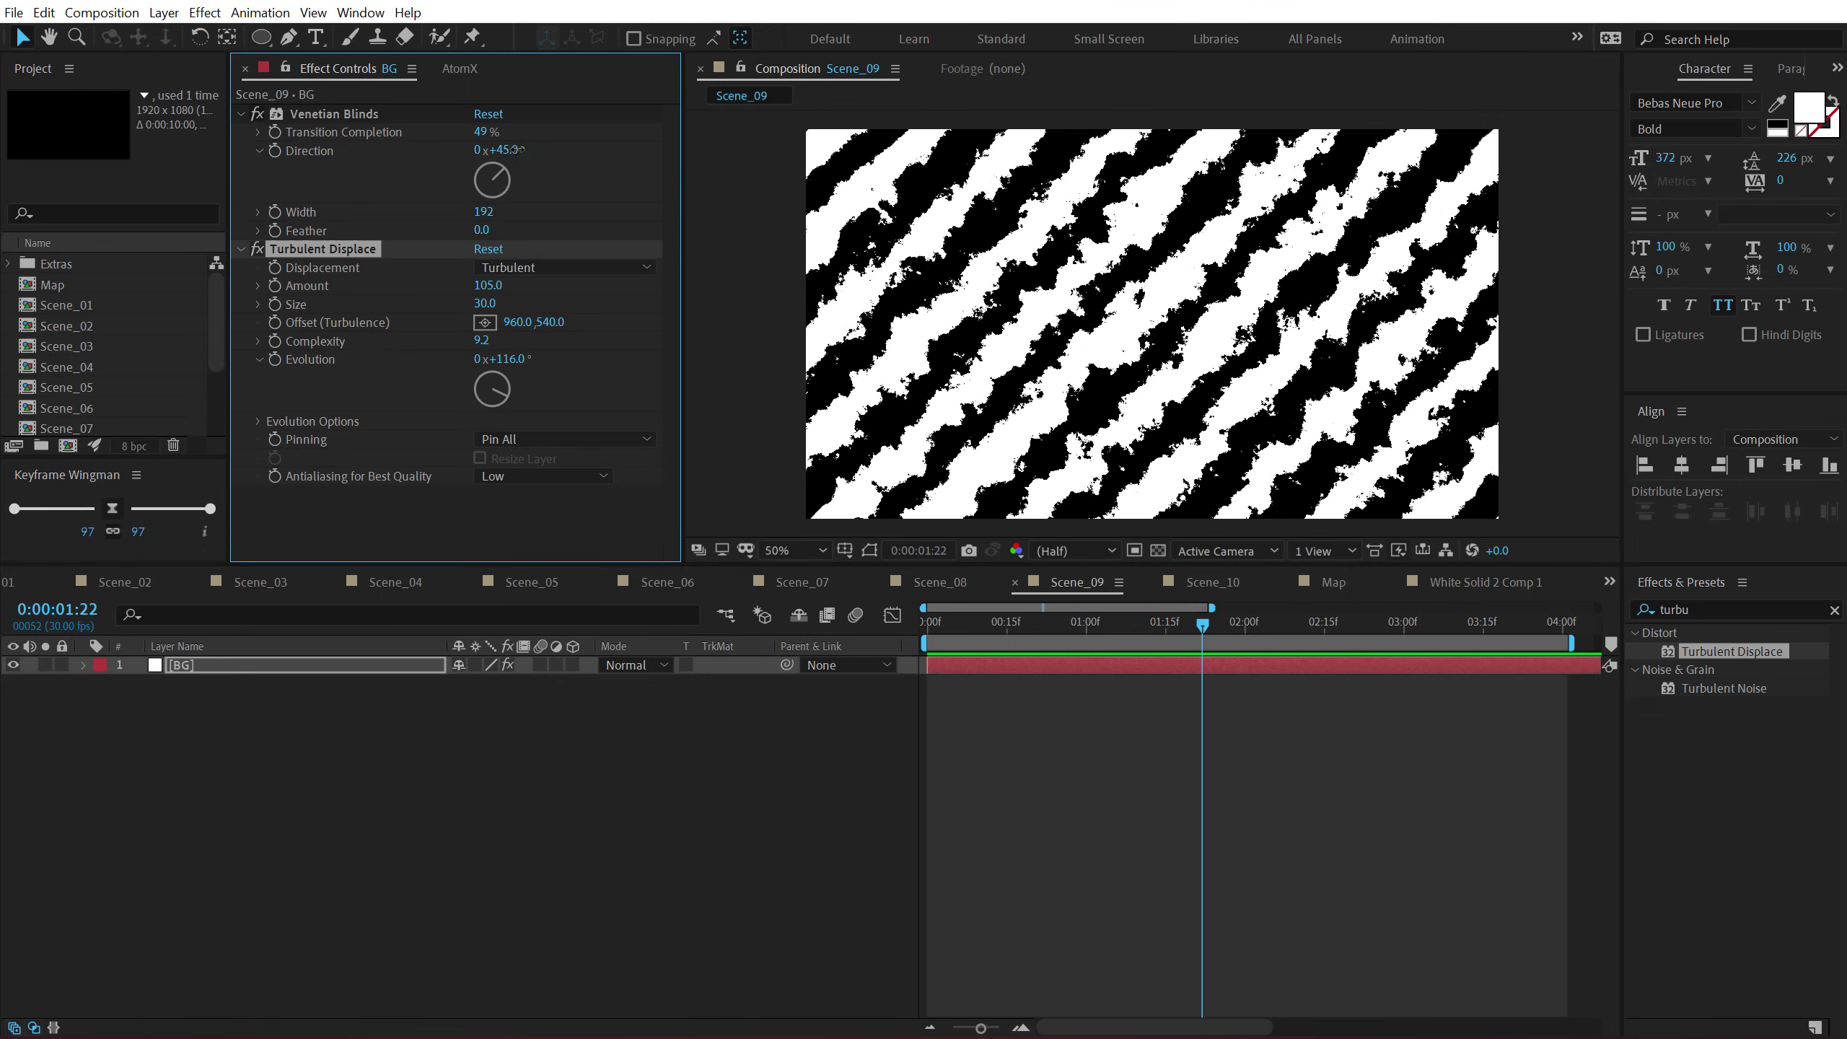
Set the Venetian Blinds Direction to 3° and Width to 438, and adjust its Transition Completion for broad, near-vertical stripes.
mouse_move(519, 150)
mouse_down()
mouse_move(464, 150)
mouse_move(518, 133)
mouse_move(435, 133)
mouse_move(510, 137)
mouse_up()
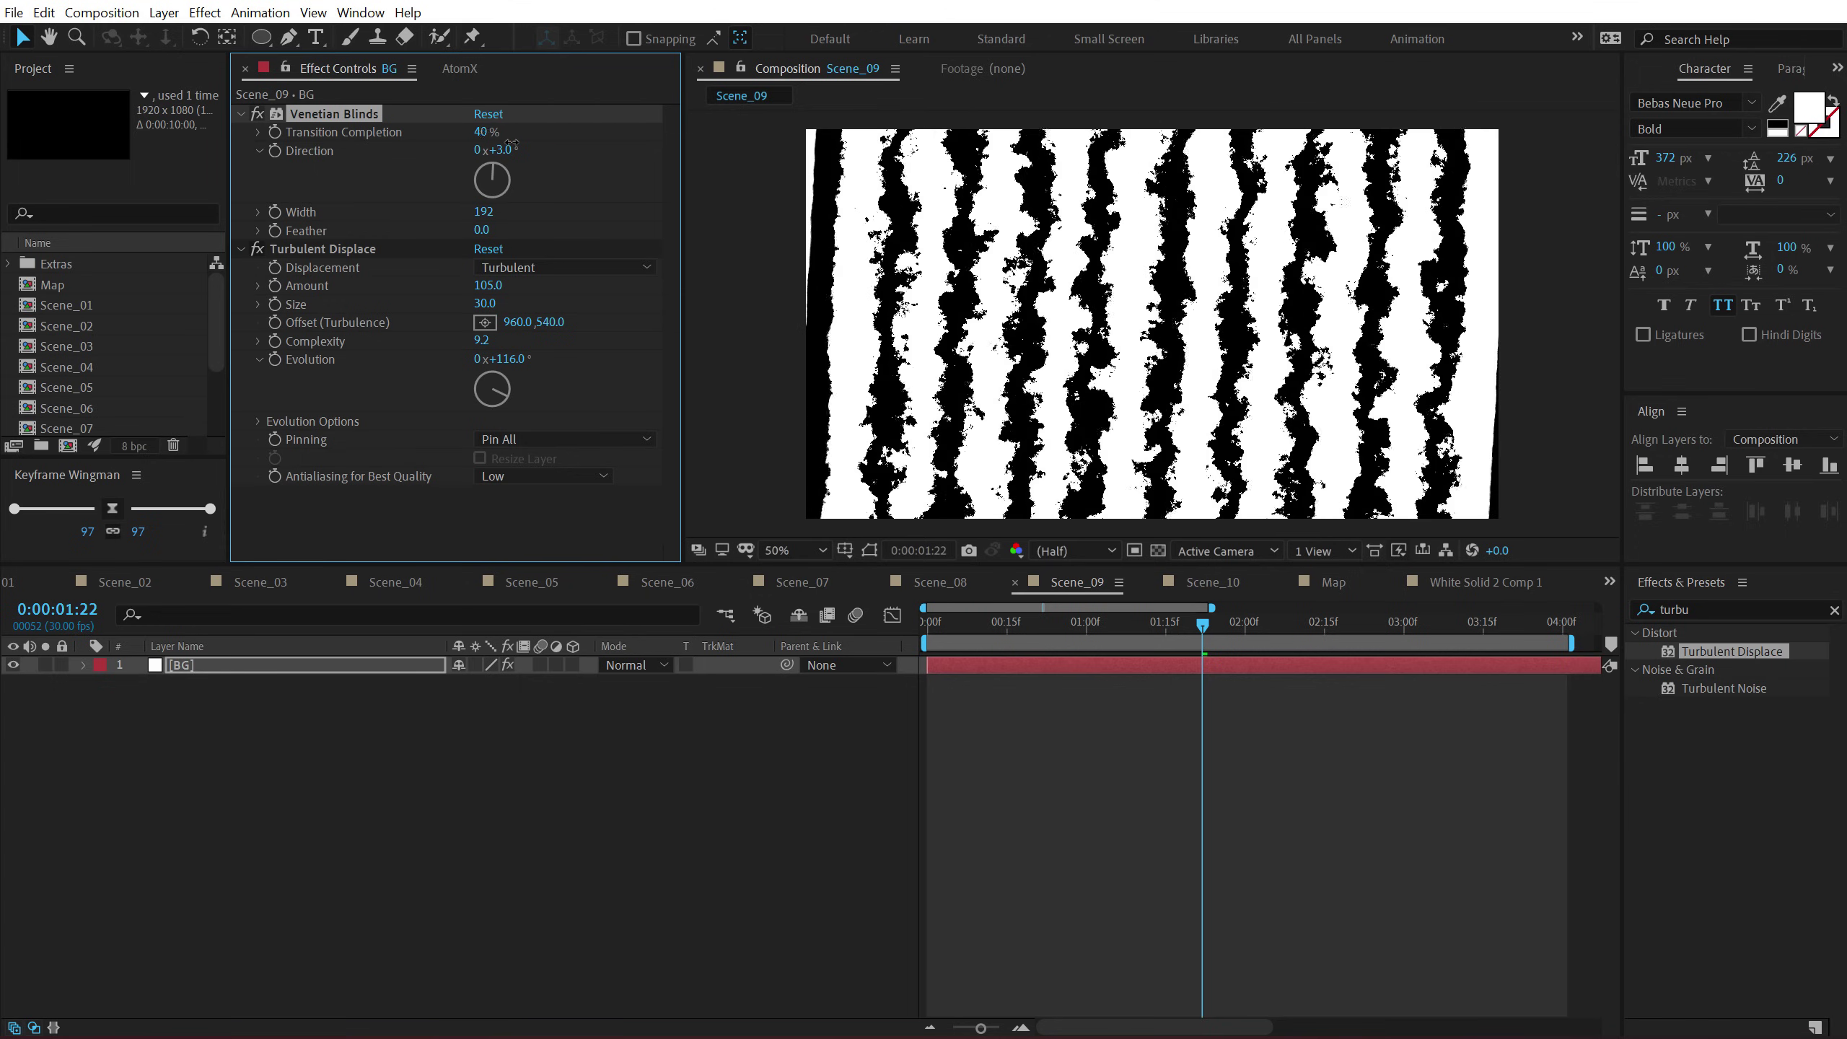
drag(483, 211, 749, 215)
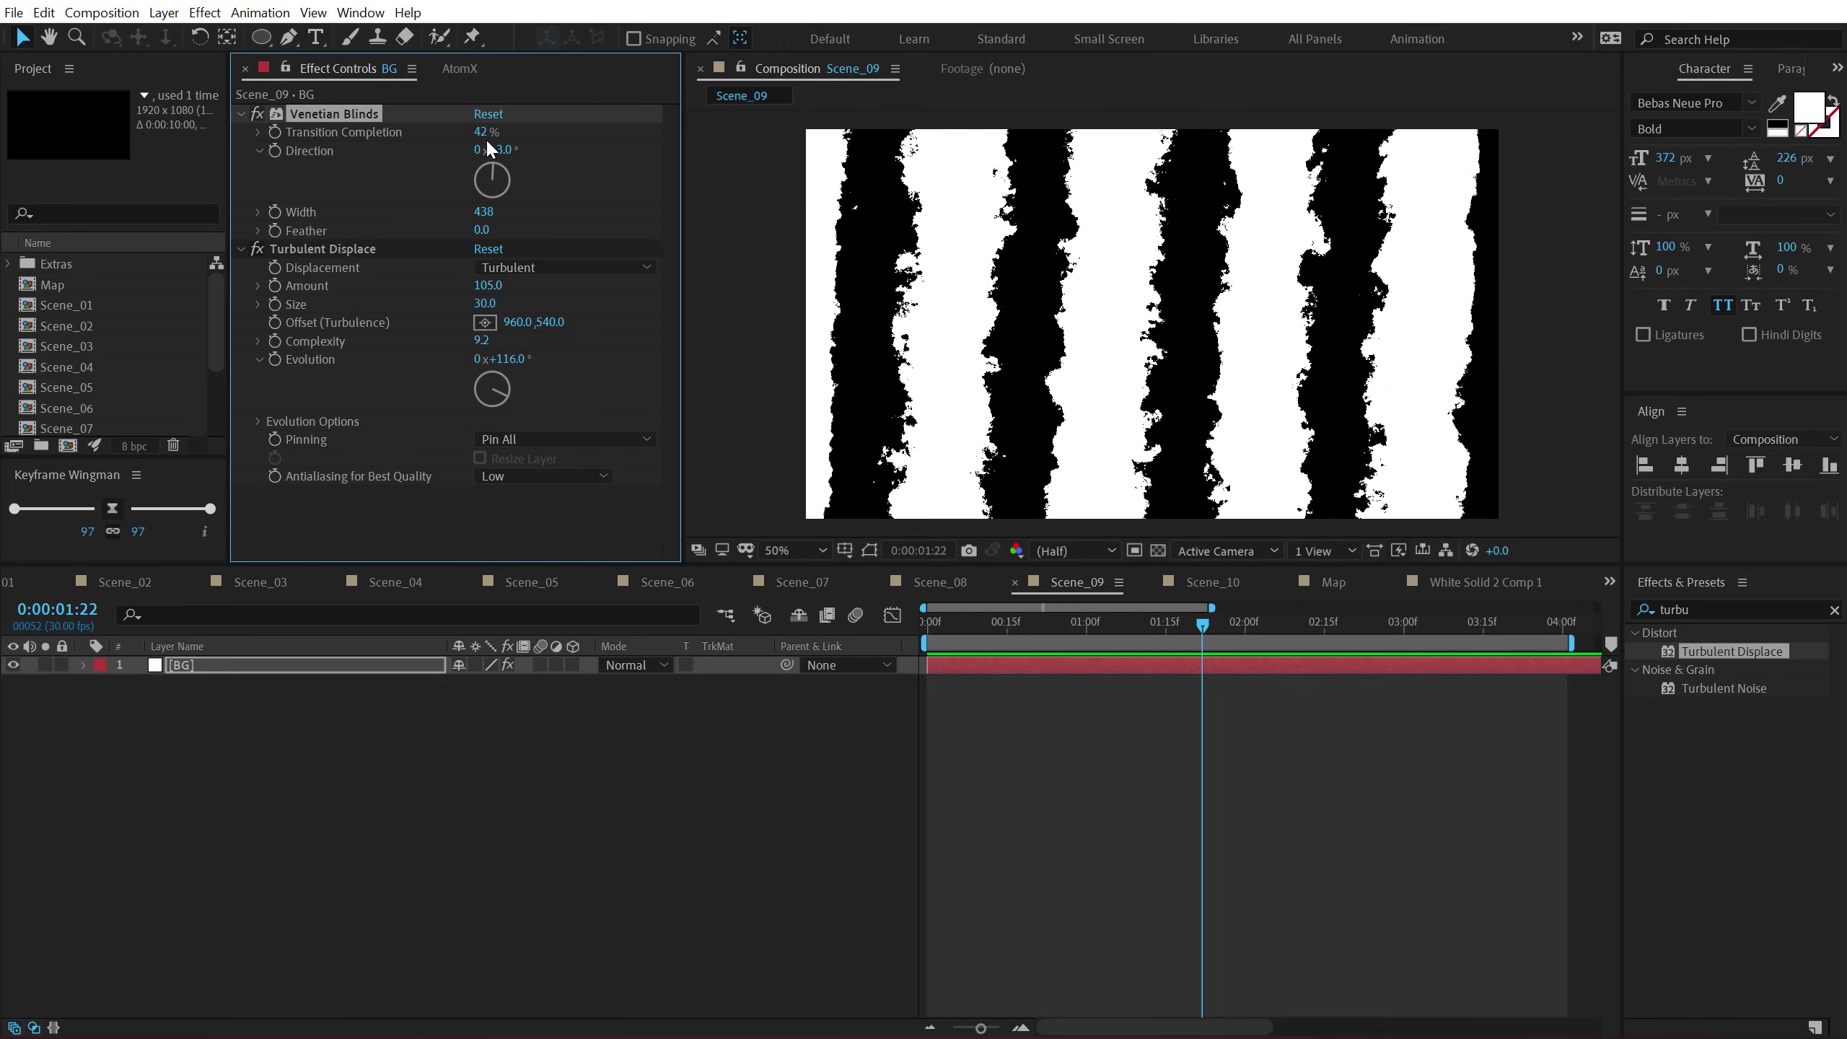
mouse_move(469, 131)
mouse_down()
mouse_move(440, 132)
mouse_move(548, 138)
mouse_move(473, 136)
mouse_move(498, 136)
mouse_up()
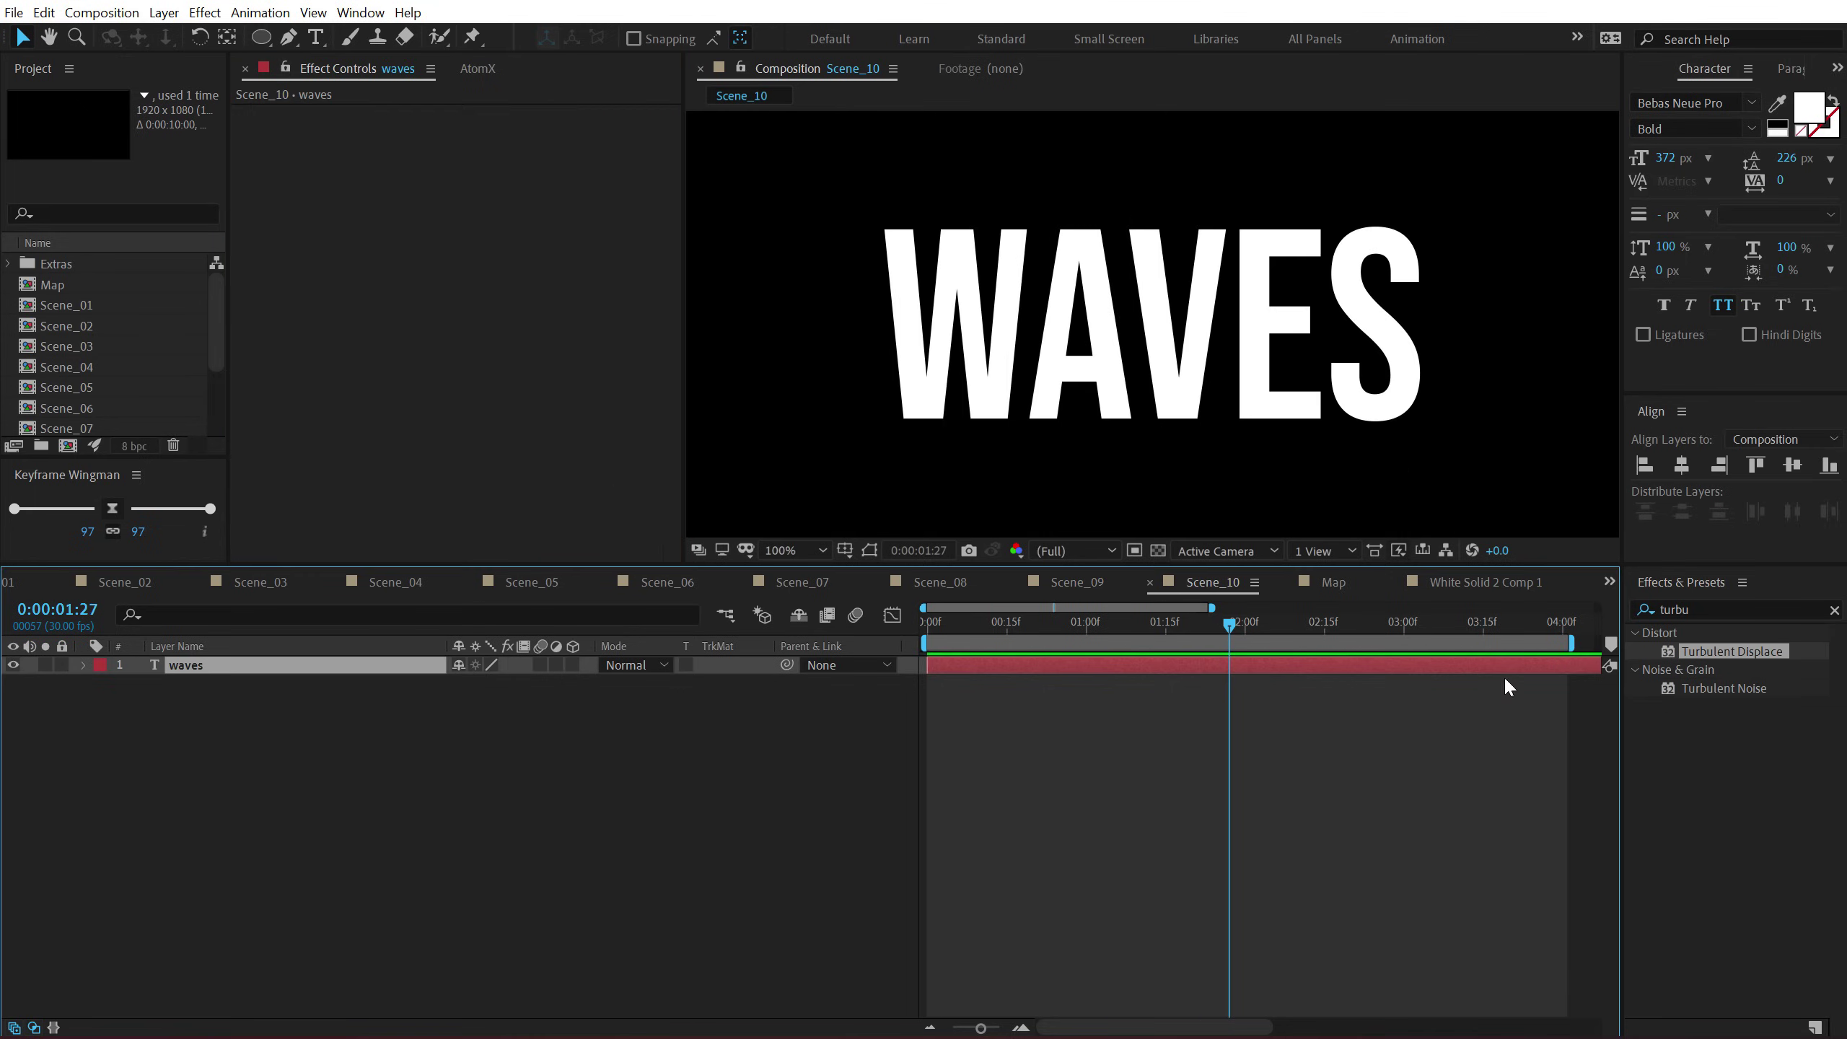
Find the Wave Warp effect and apply it to the waves text layer in Scene_10.
click(416, 809)
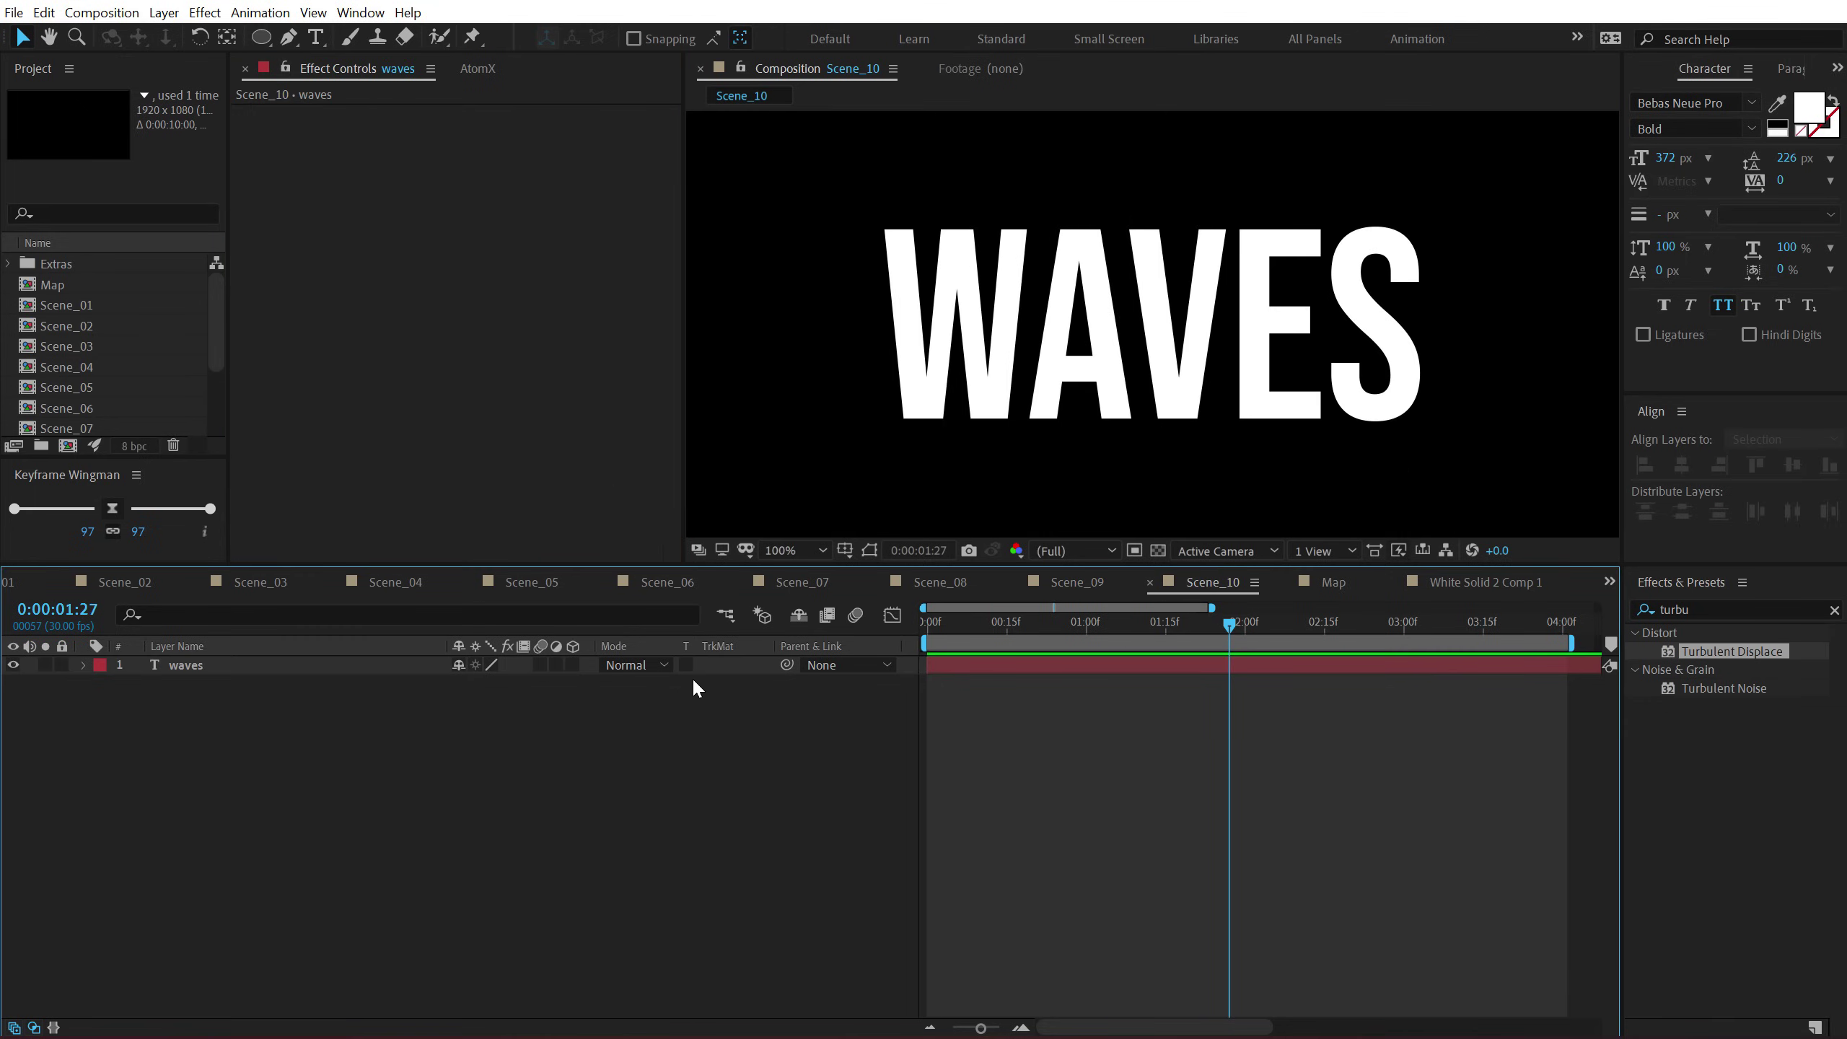
click(1719, 607)
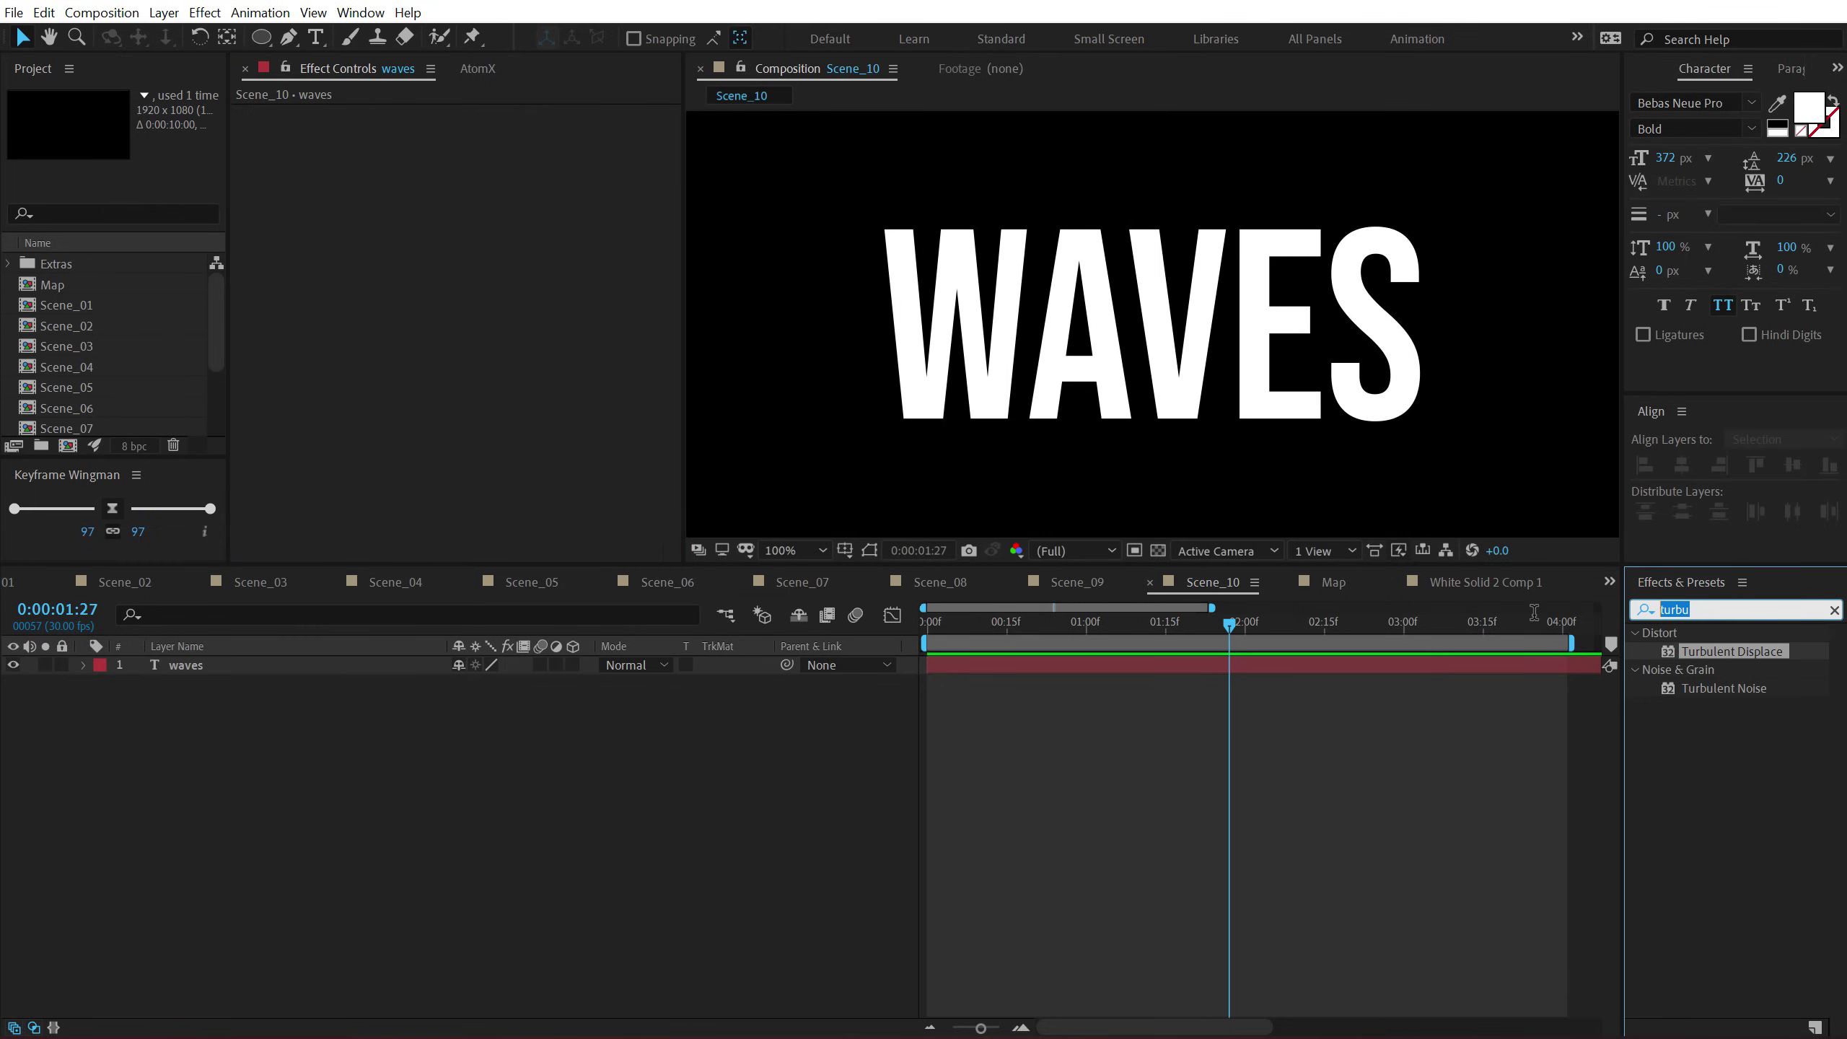
text(wave)
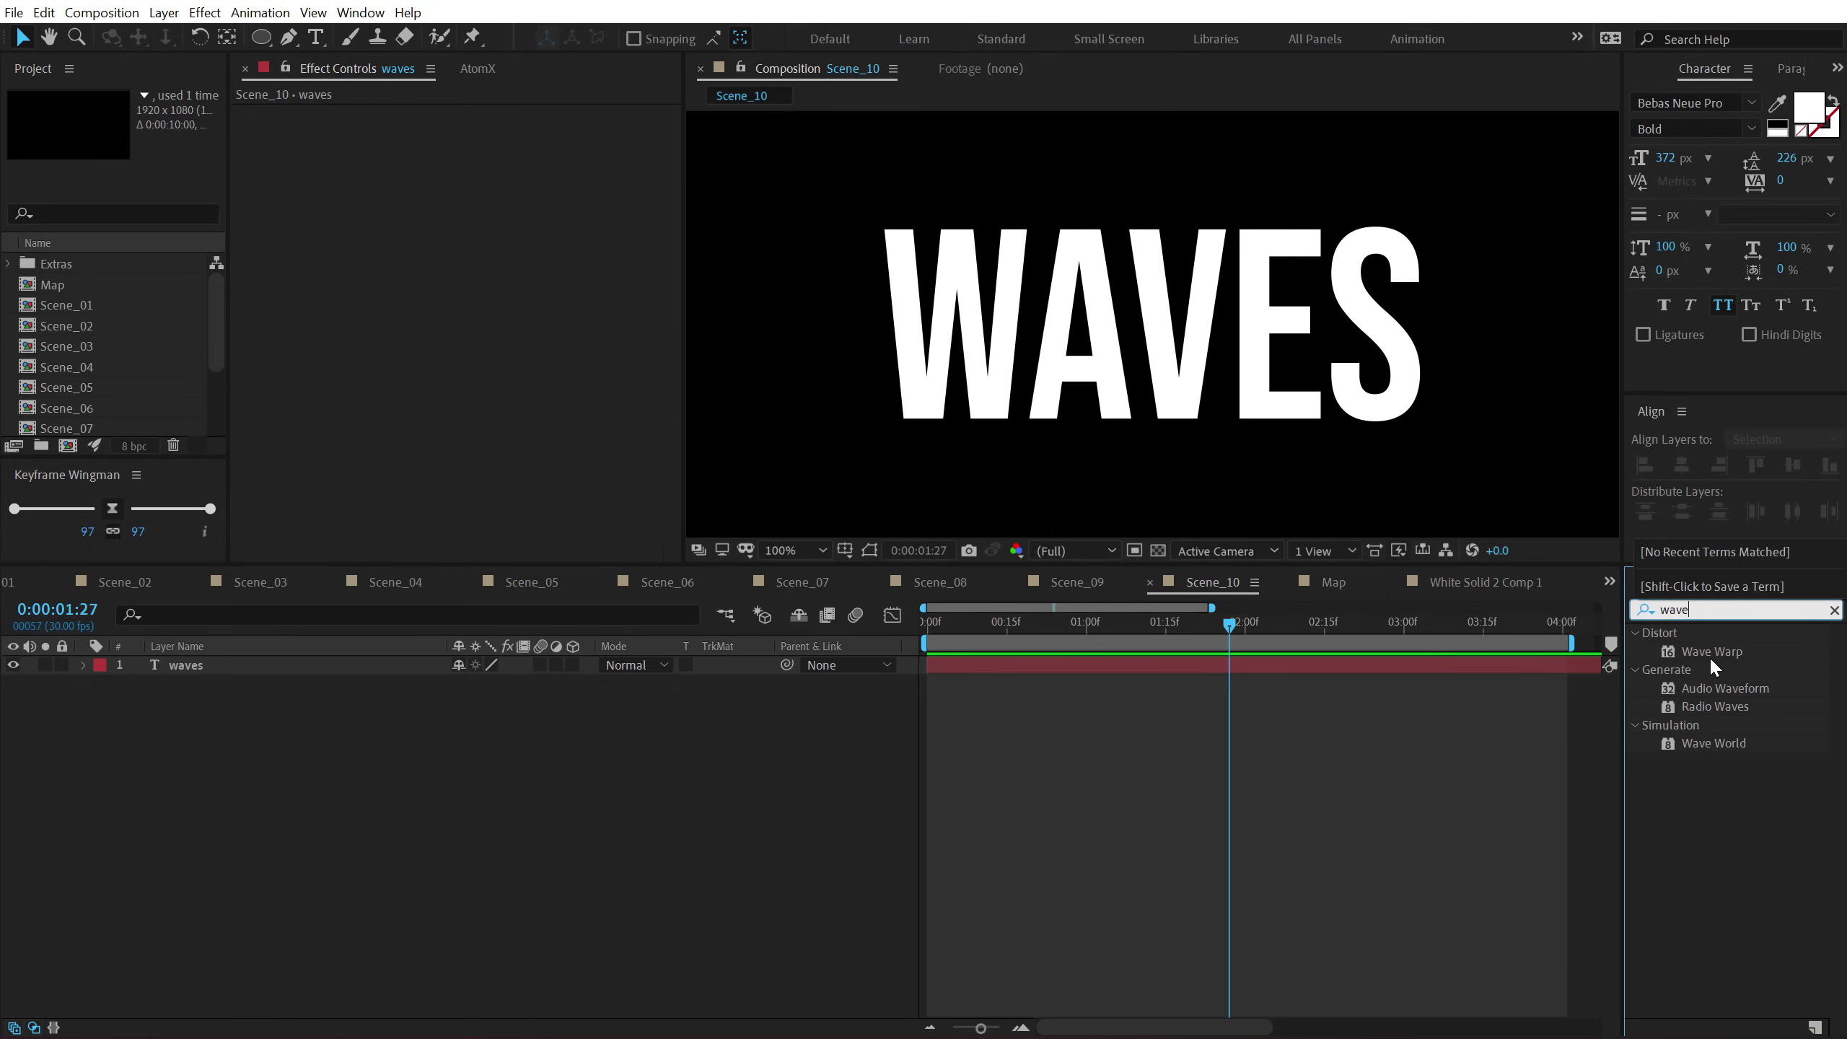
drag(1709, 652, 279, 677)
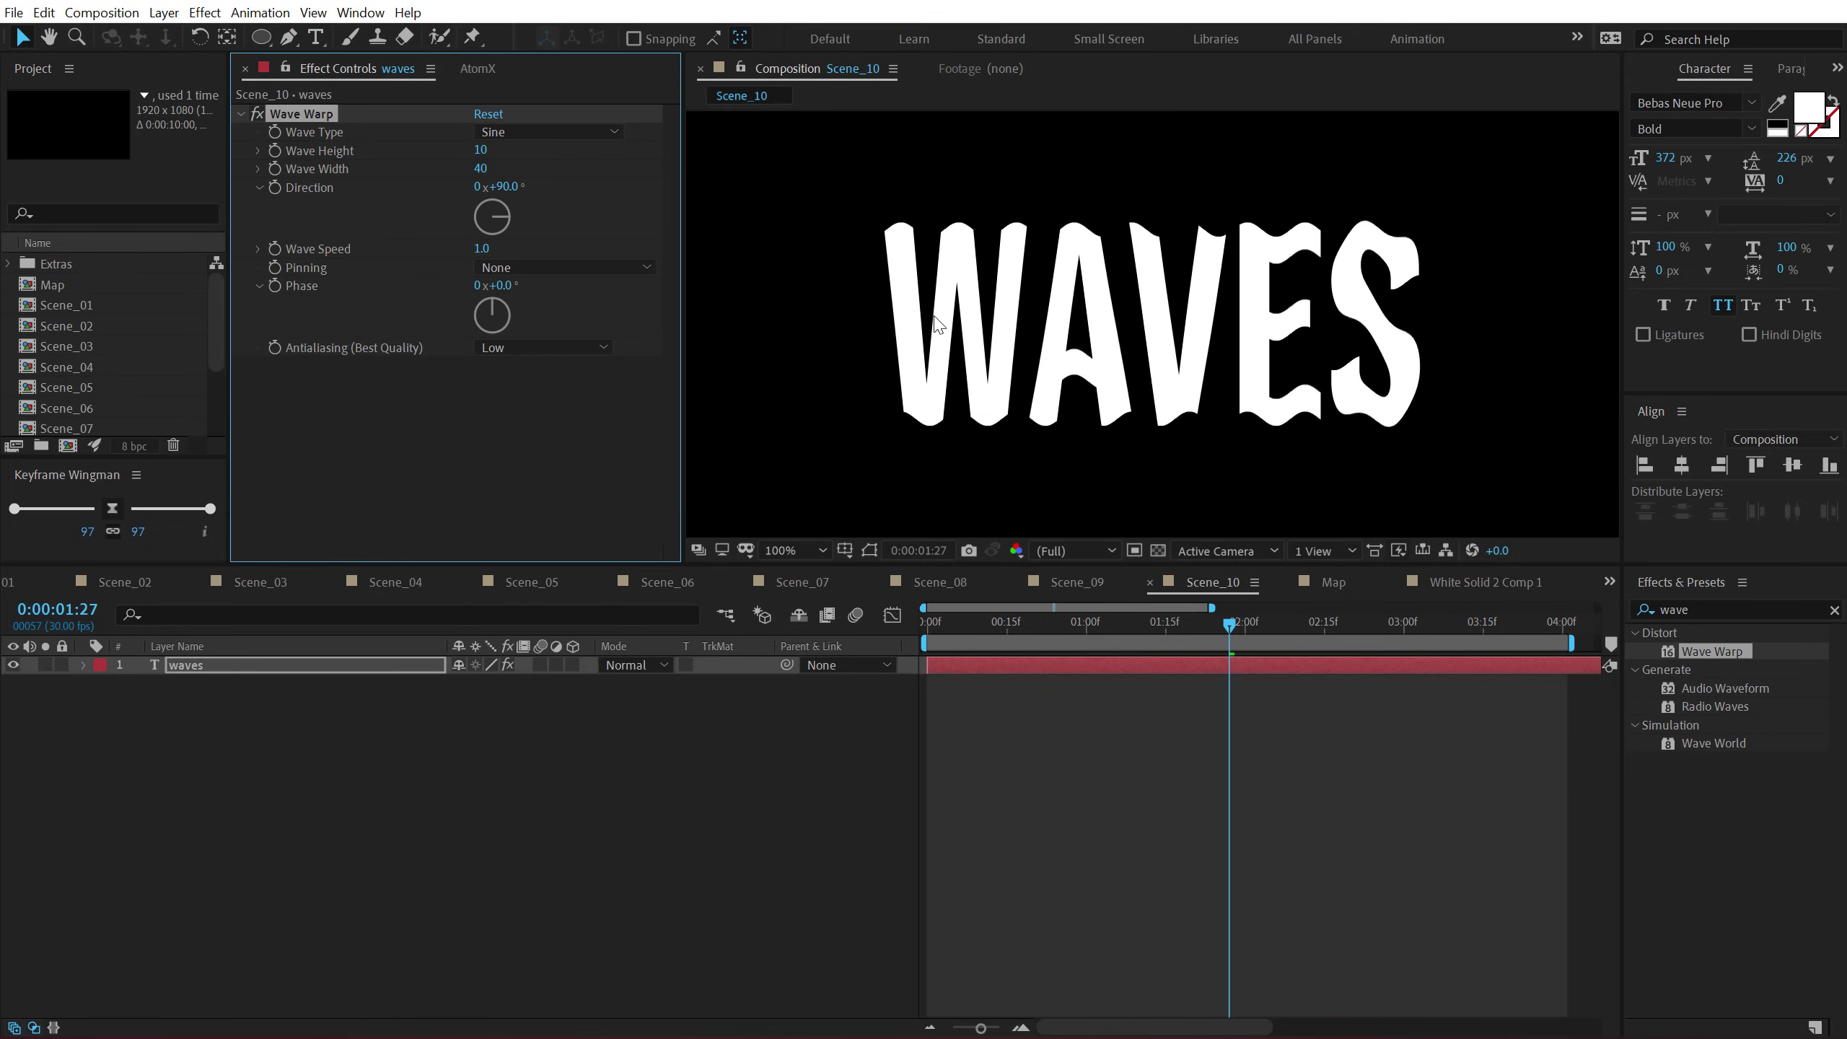
Set the Wave Warp's Wave Width to 148 and Direction to 146°, and preview the animation from the start.
drag(486, 164, 1609, 132)
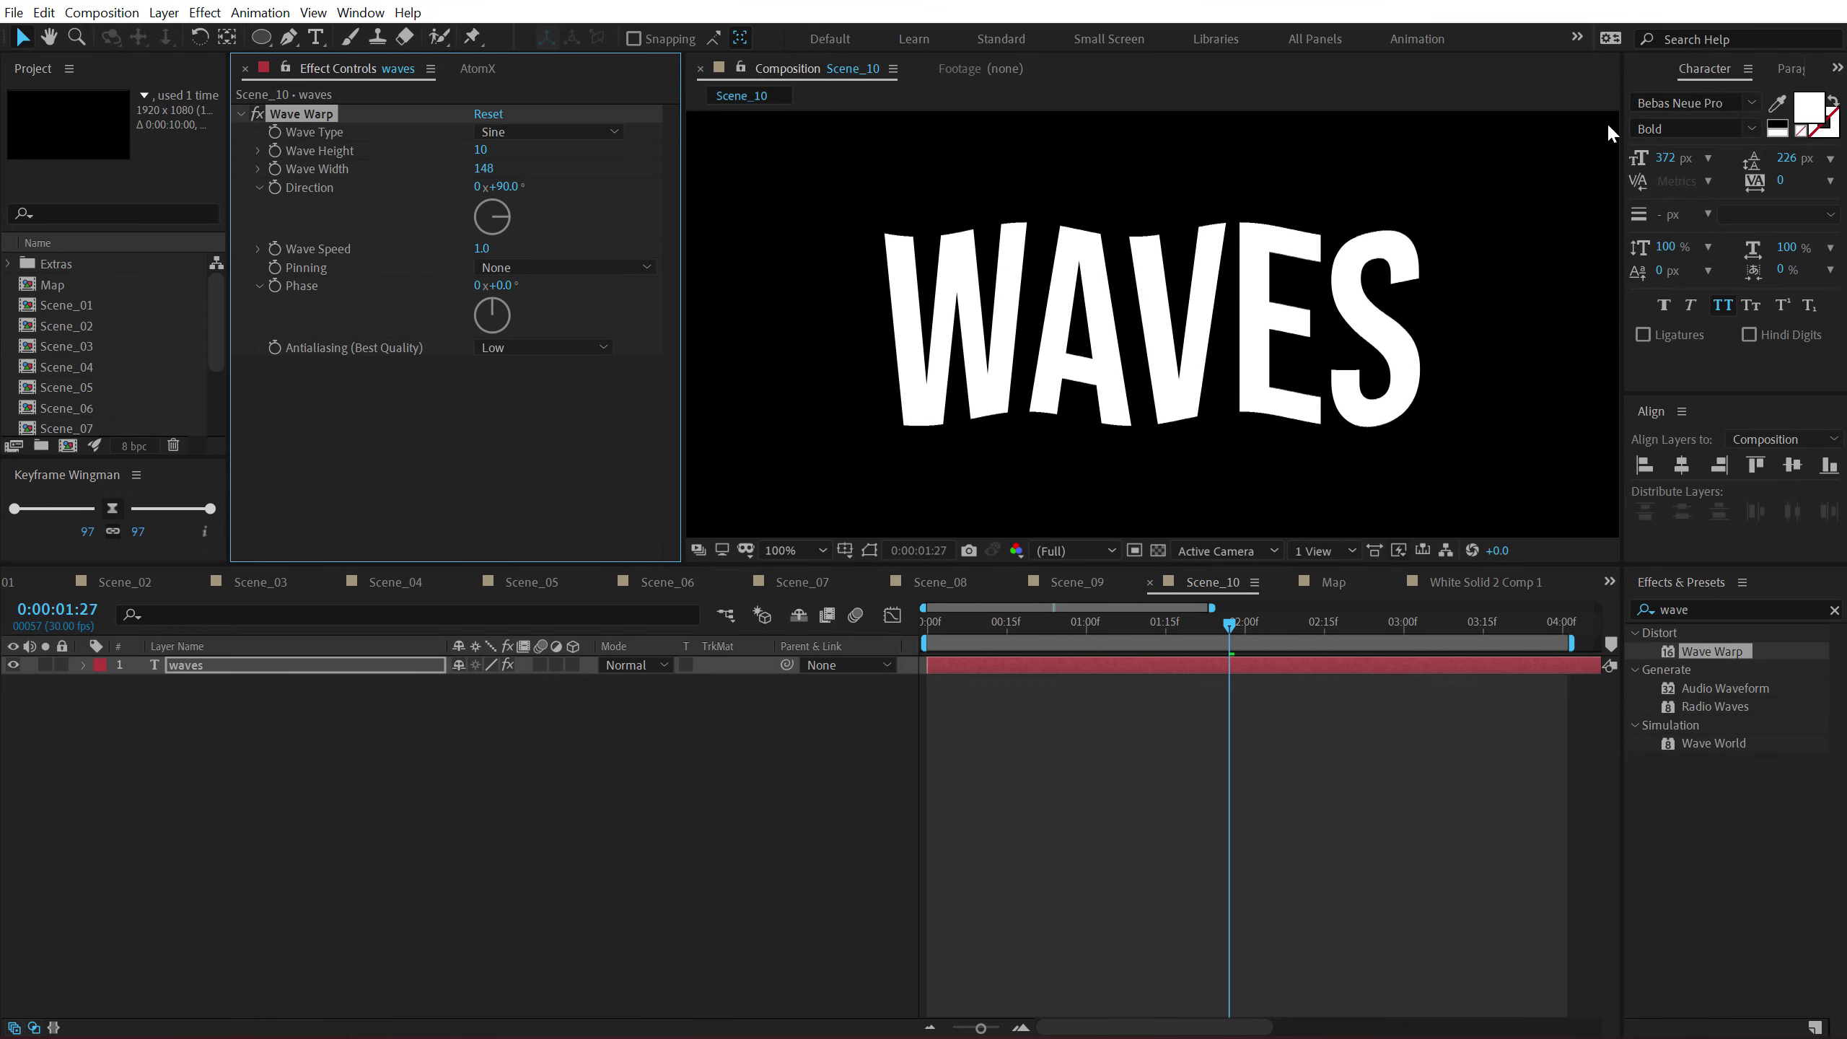
drag(511, 185, 601, 298)
key(Home)
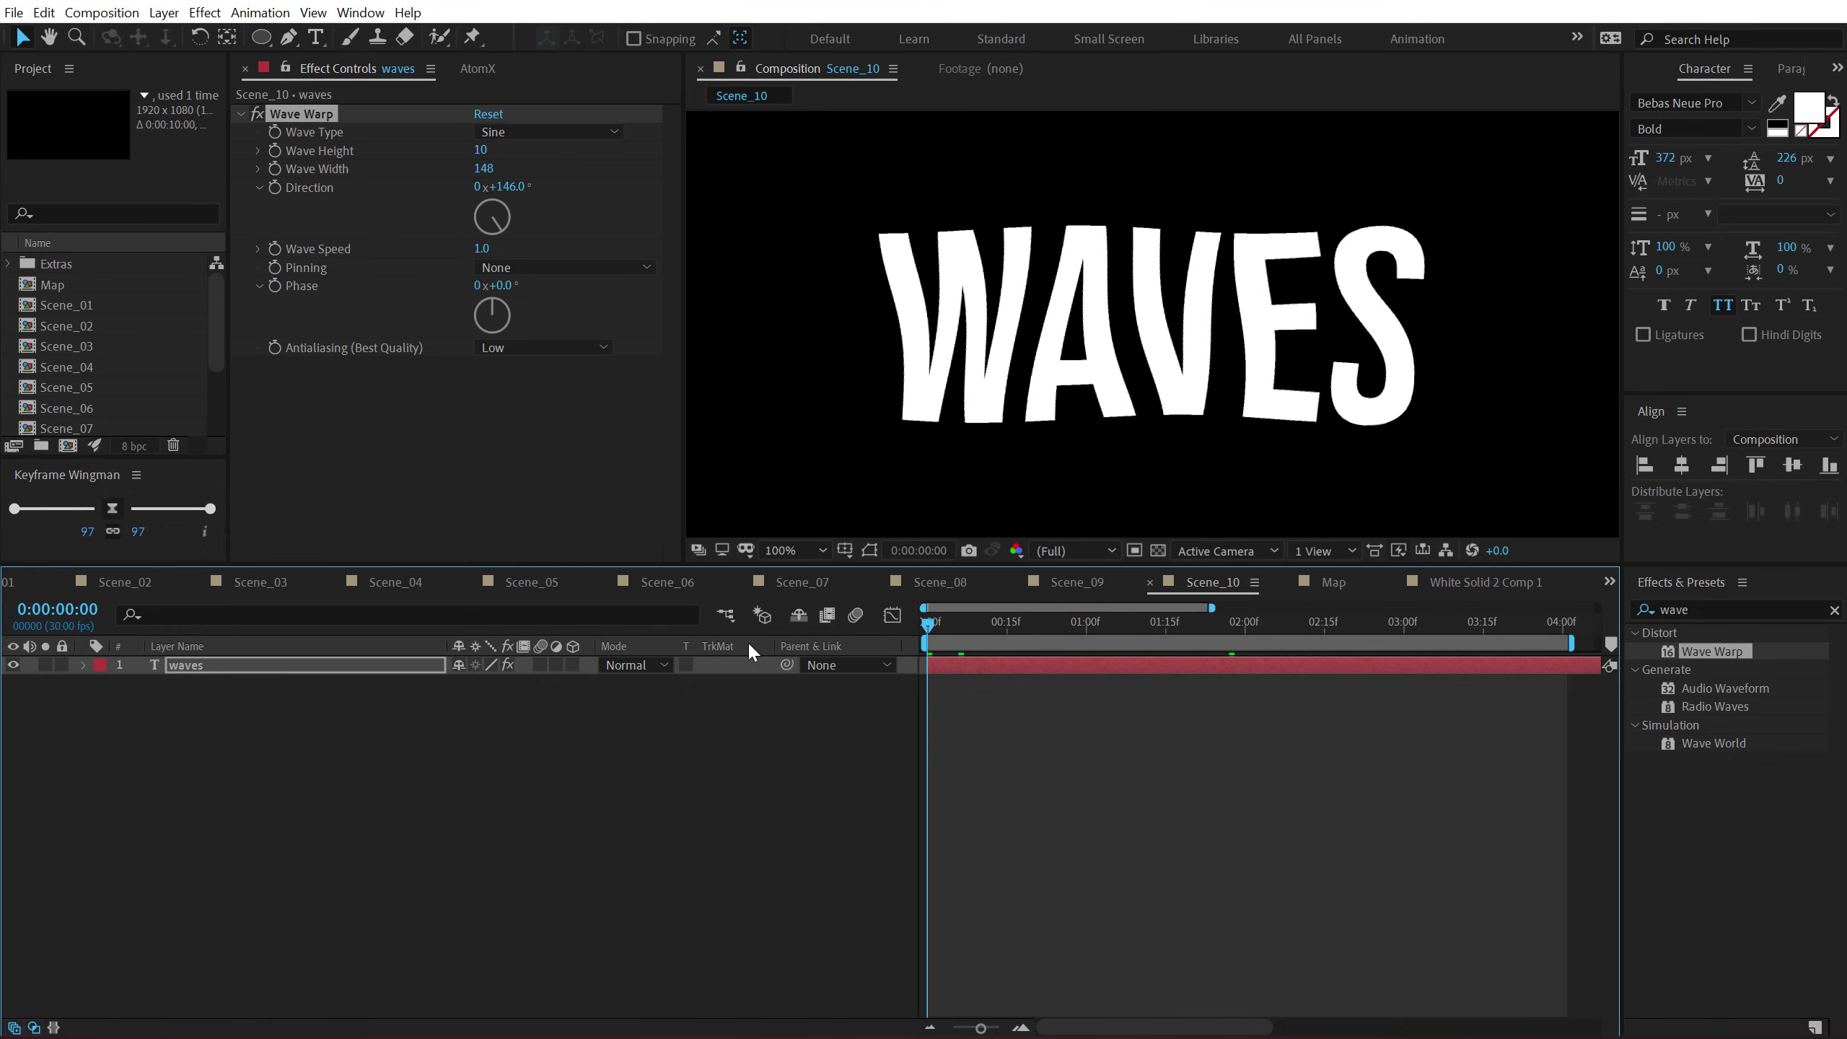
key(space)
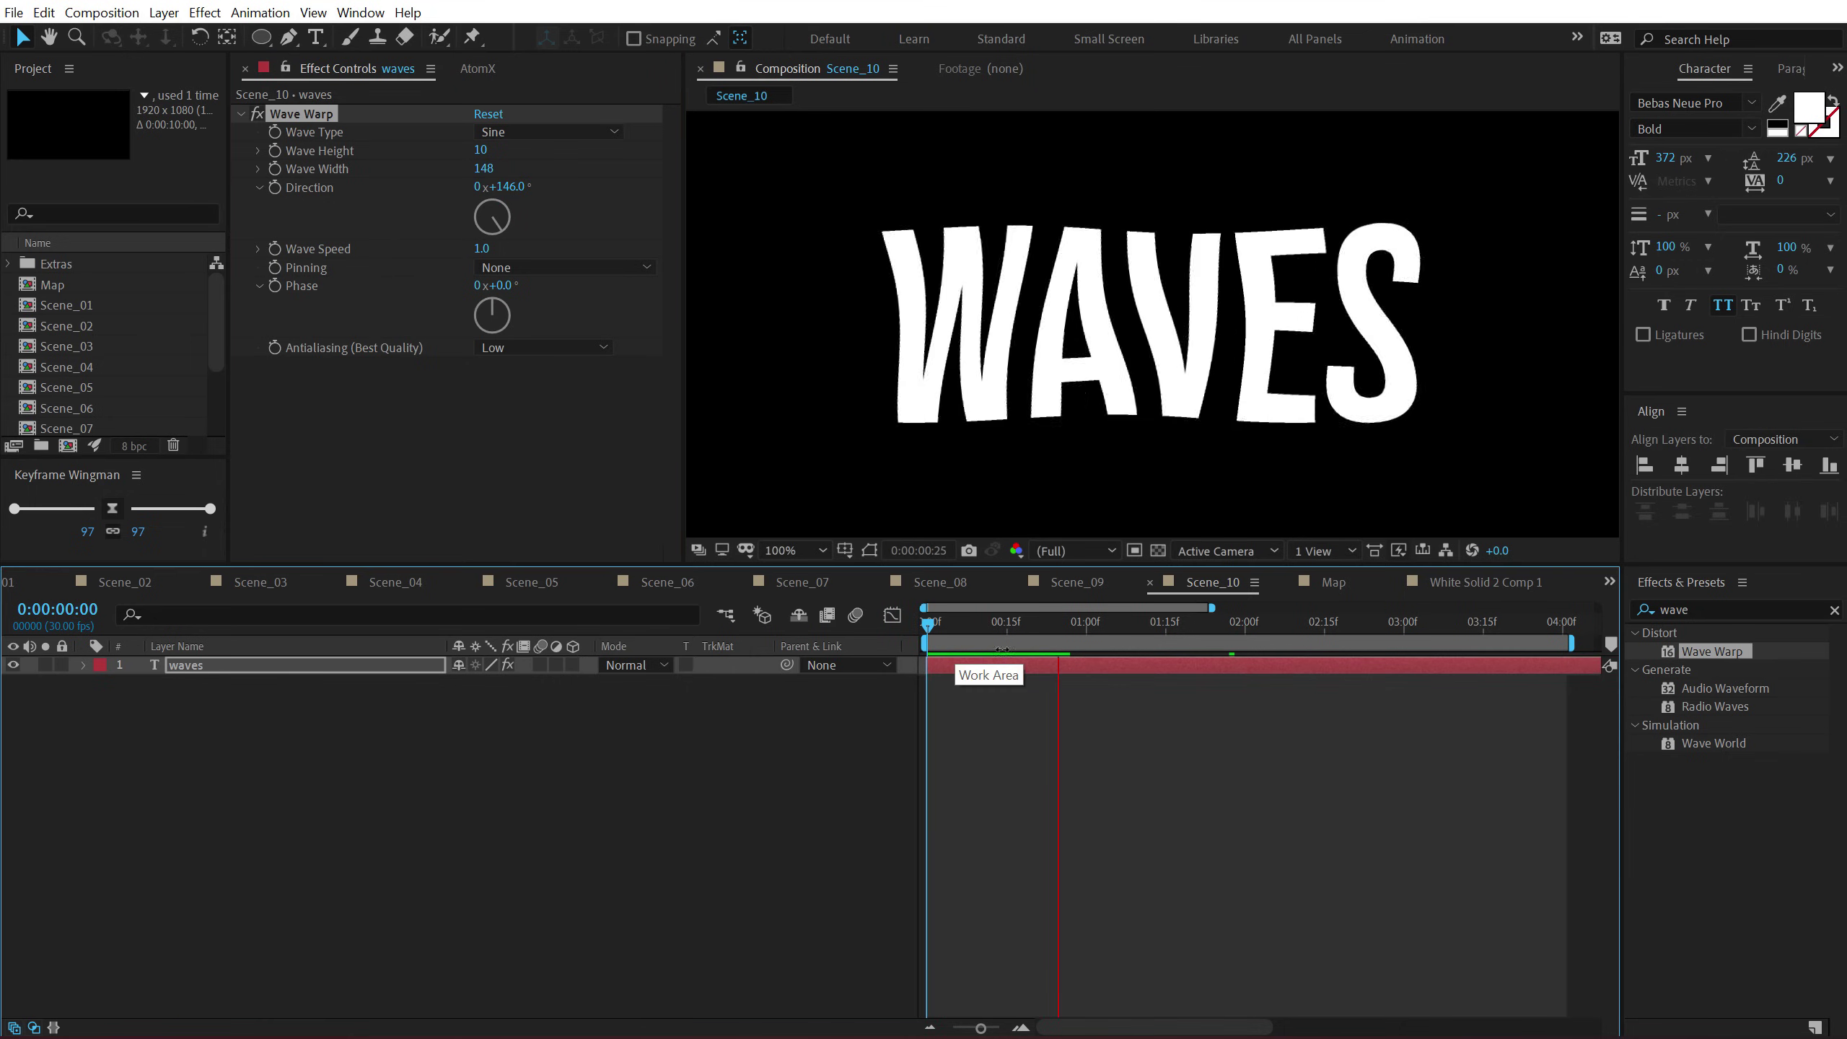
click(1046, 627)
drag(1054, 634, 1208, 620)
Set the Wave Warp Antialiasing to High and check the edges of the letters.
key(period)
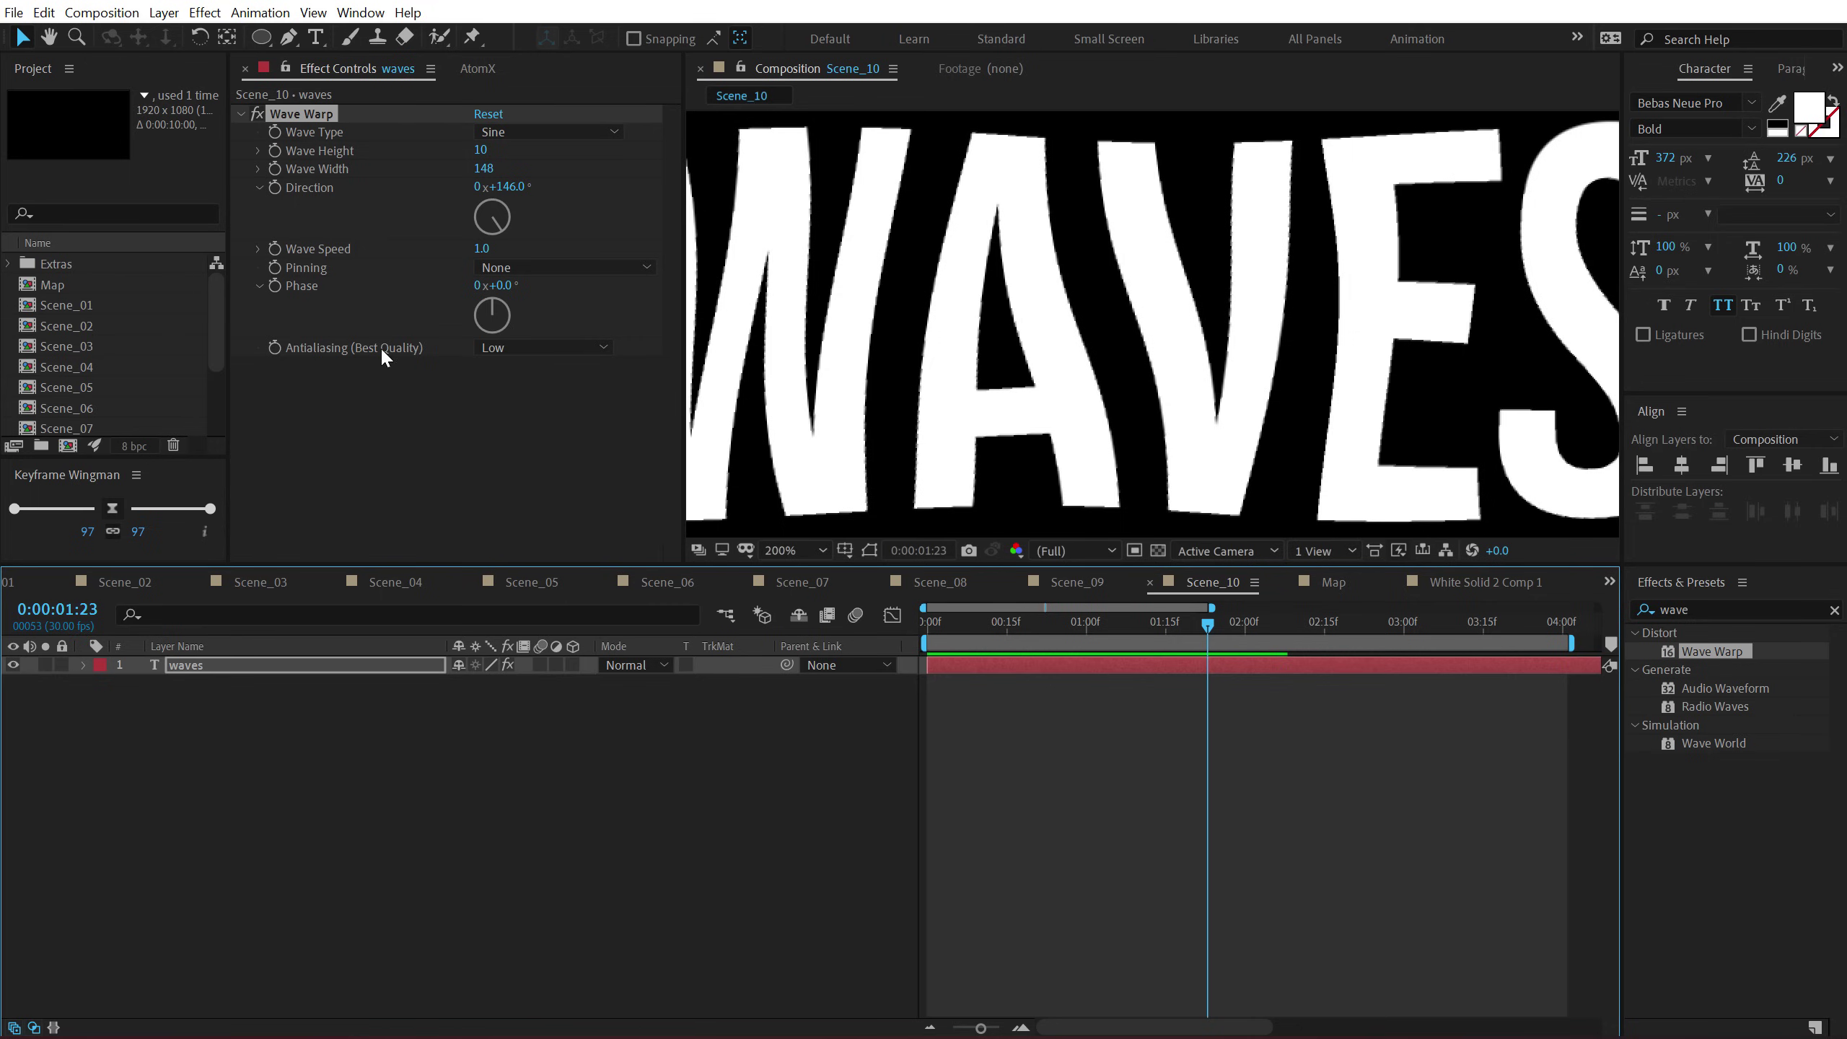
click(511, 348)
click(536, 413)
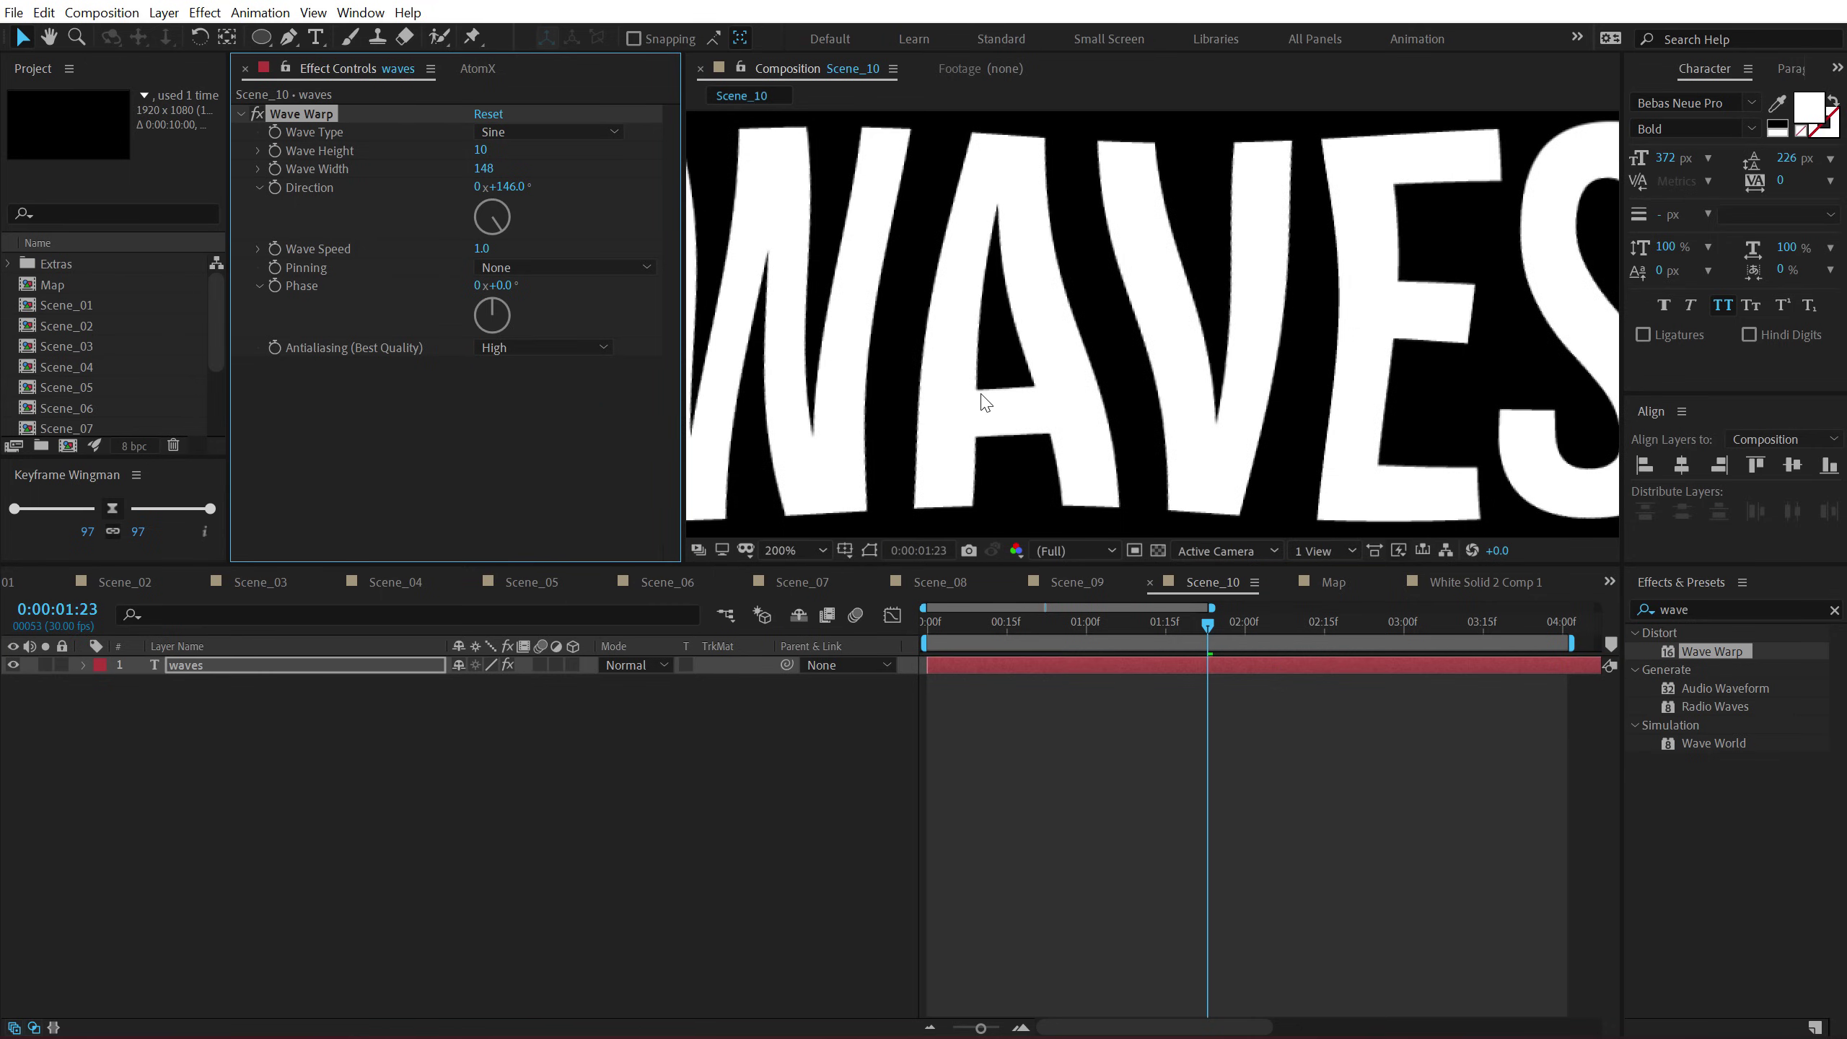
key(comma)
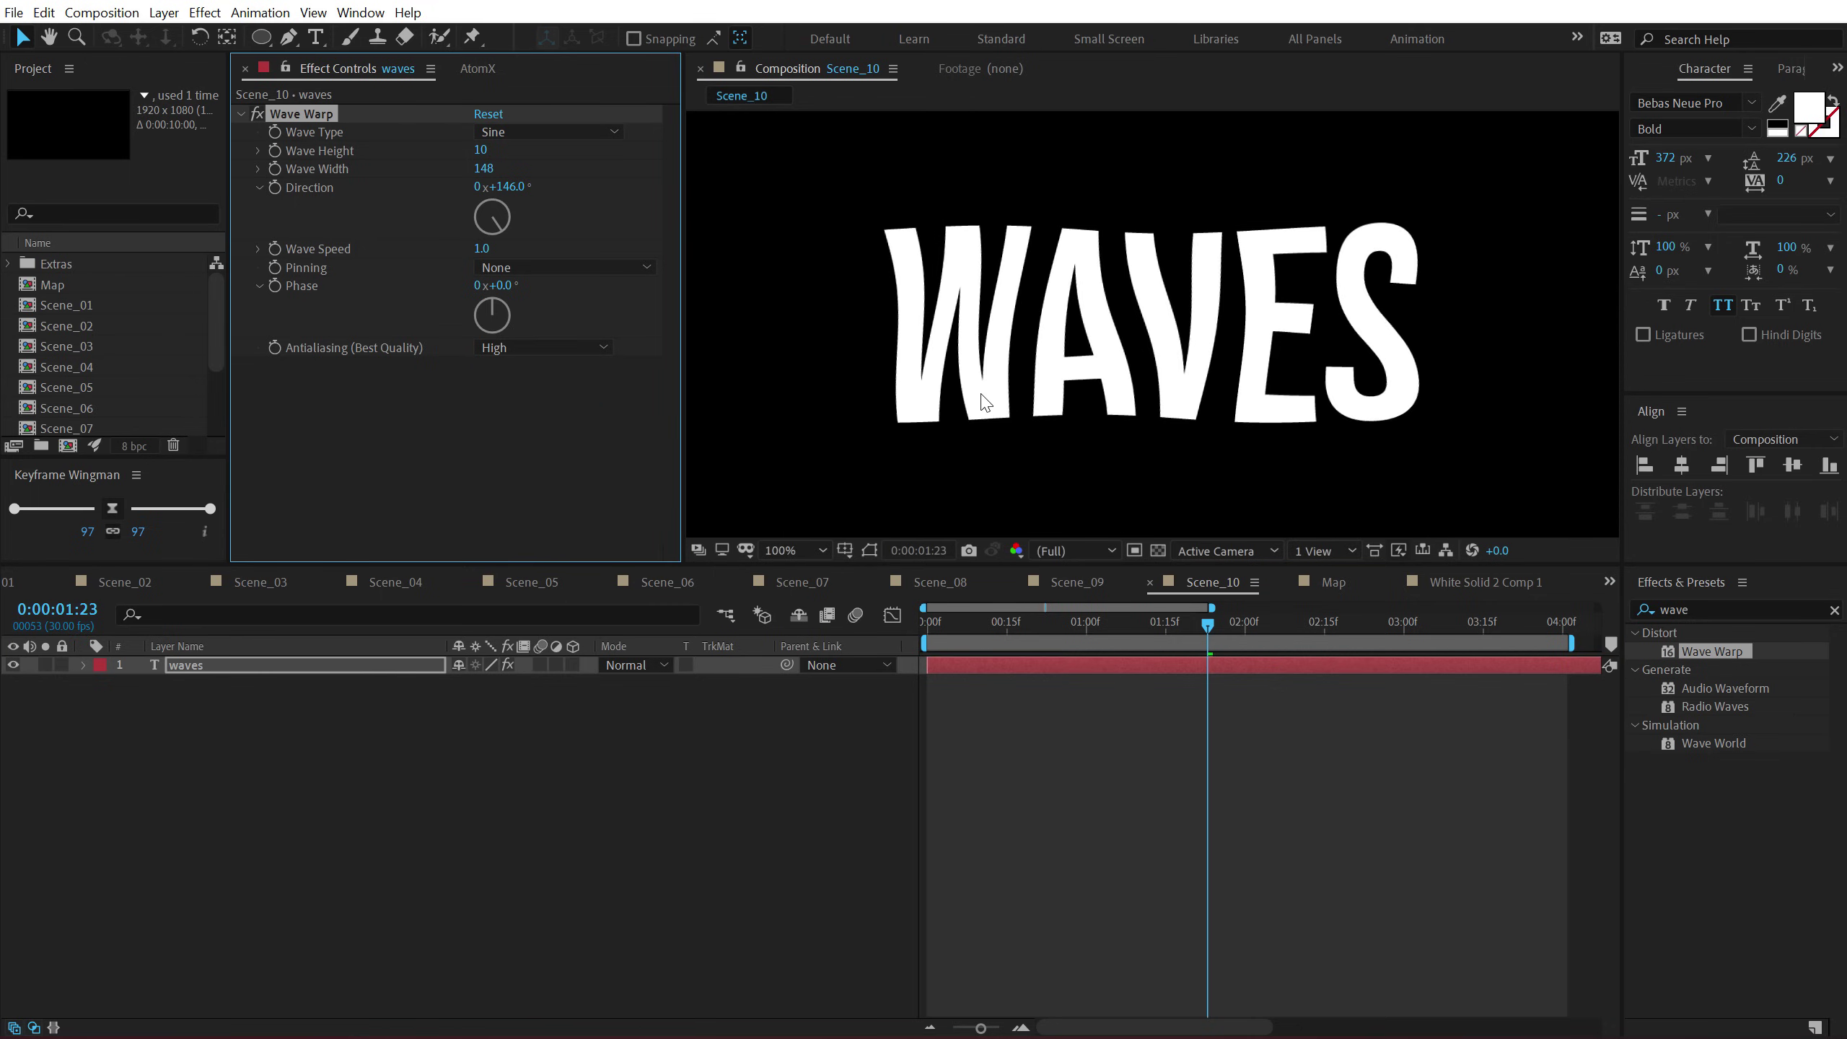
Create a new adjustment layer above the waves text and apply Fast Box Blur to it.
click(333, 747)
right_click(332, 742)
mouse_move(466, 756)
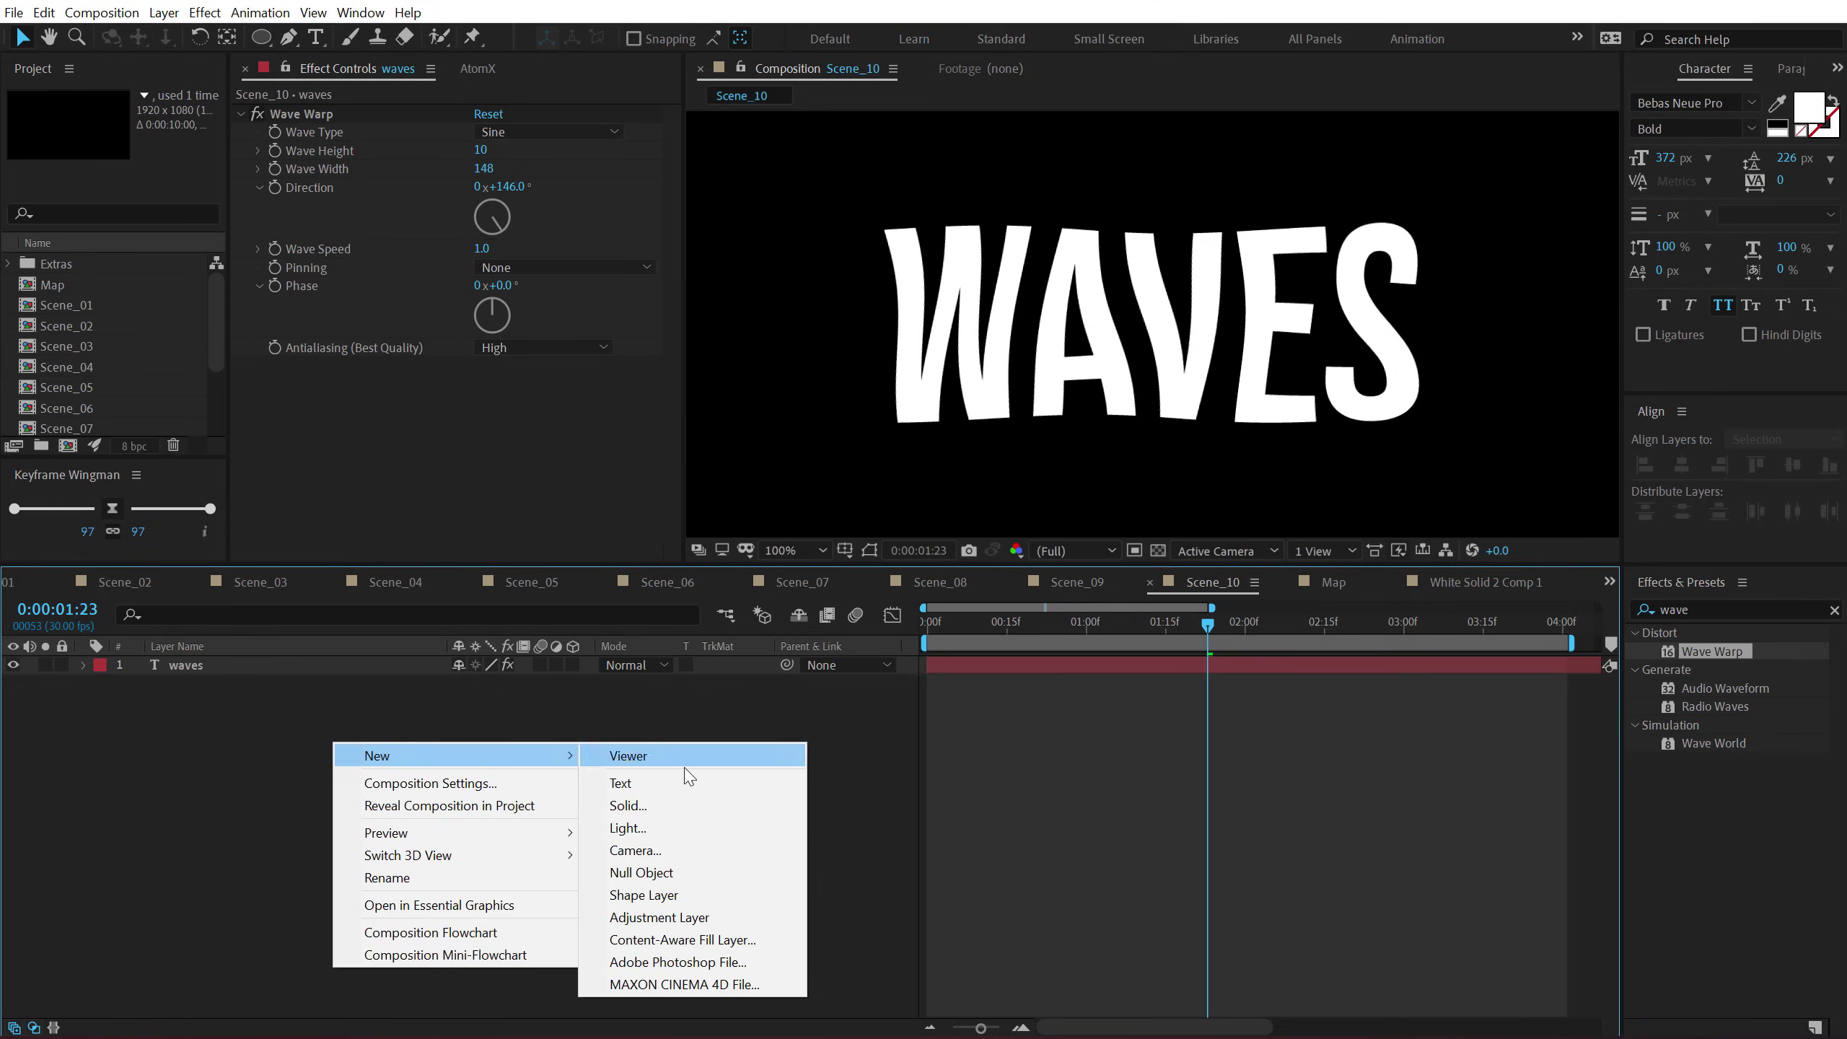
click(651, 917)
click(1705, 611)
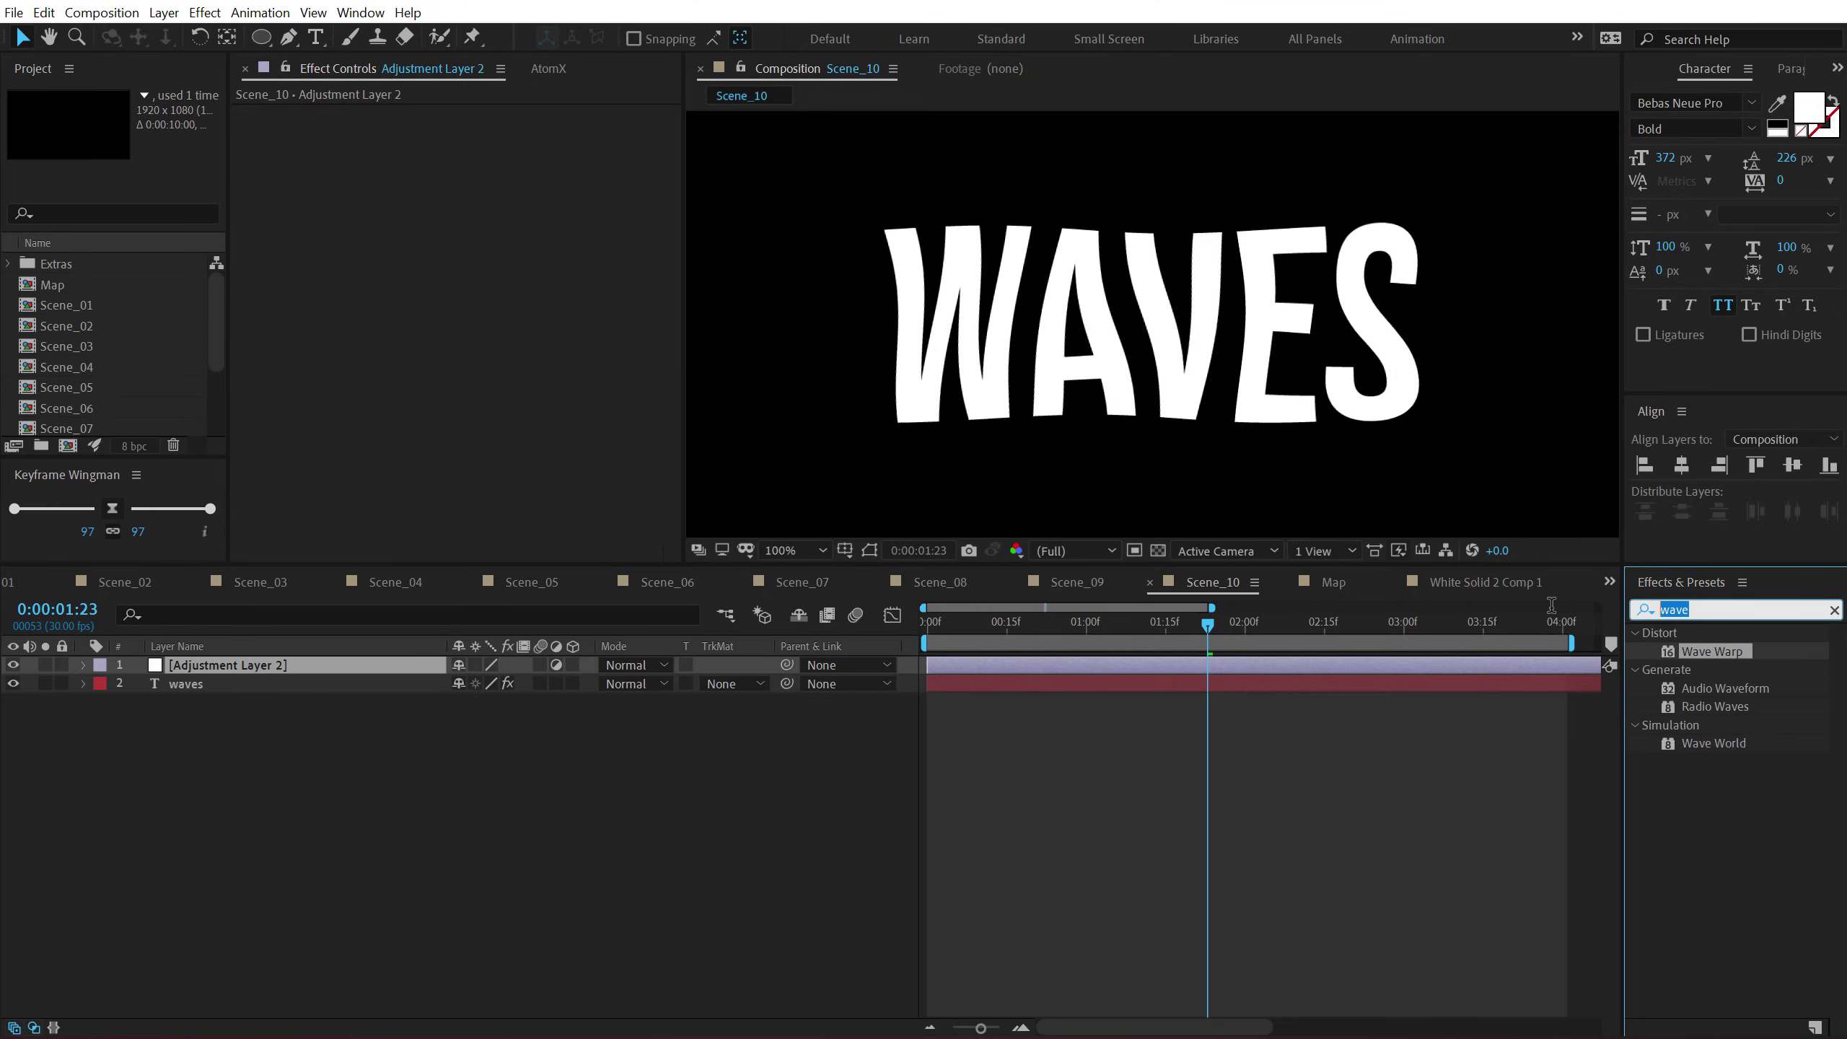
text(fast)
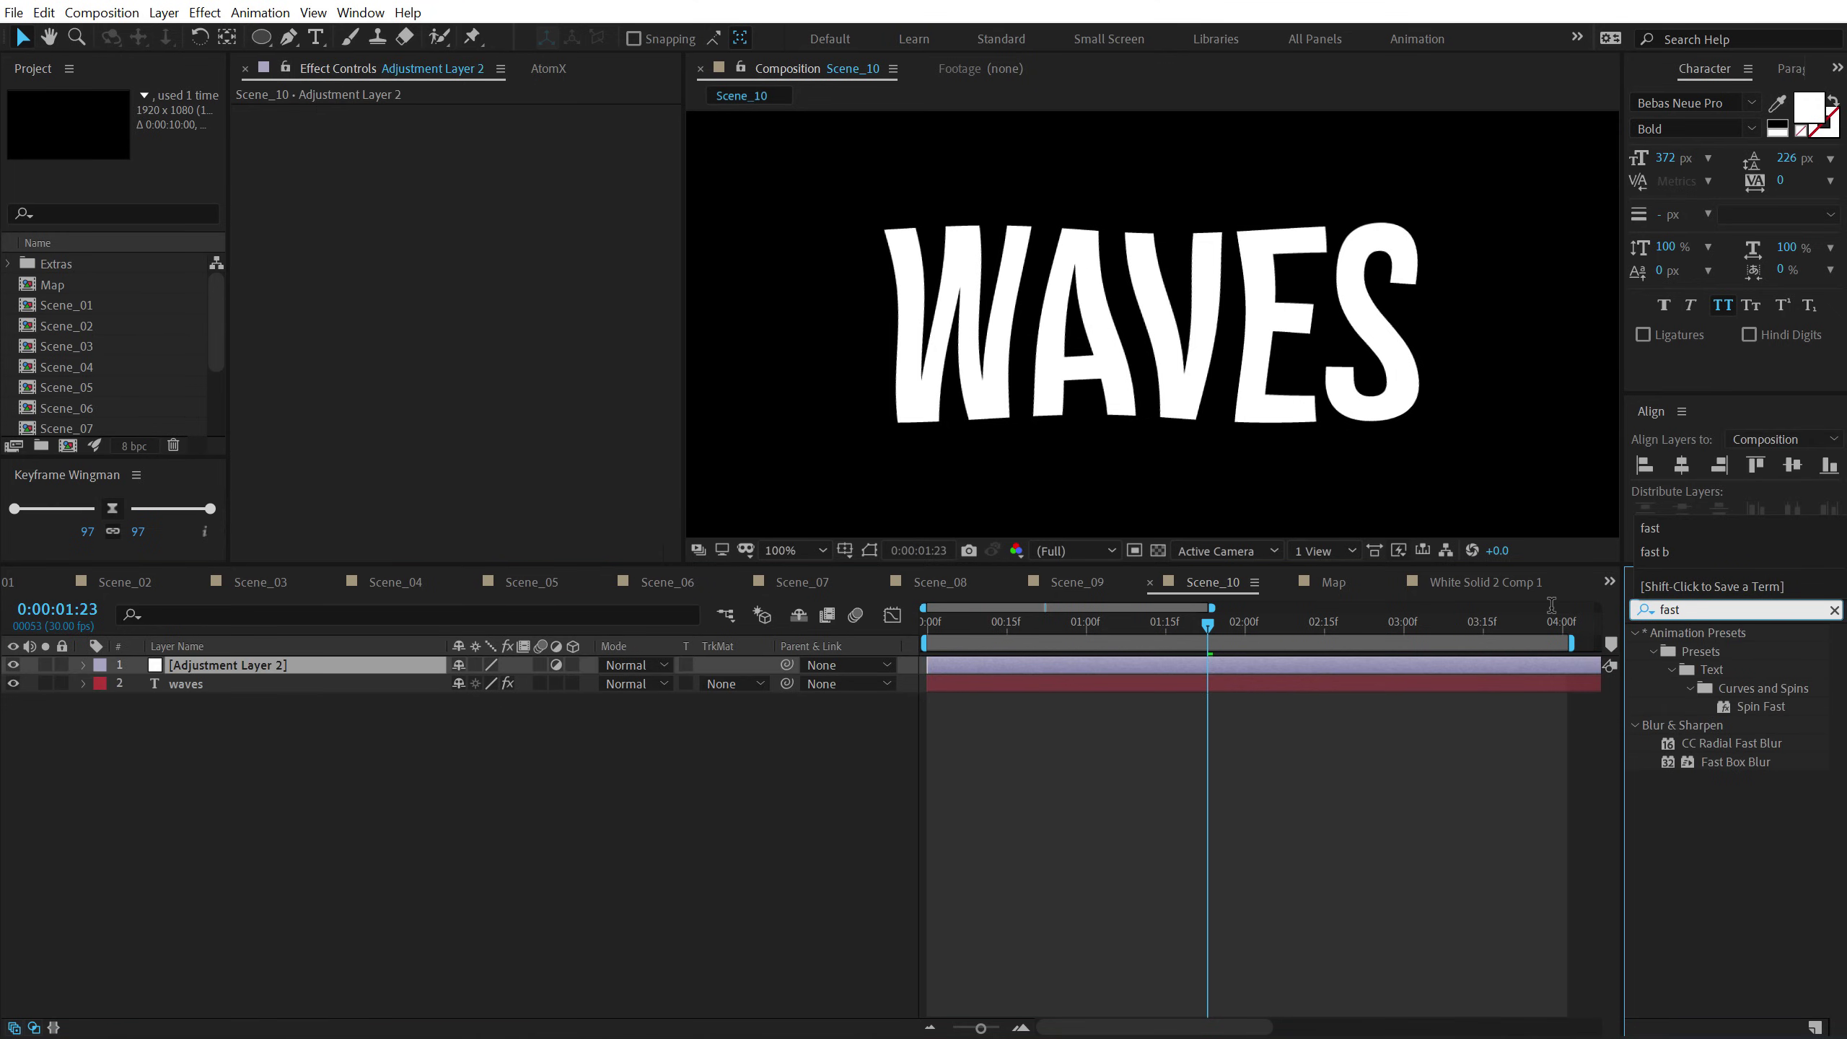
double_click(1726, 761)
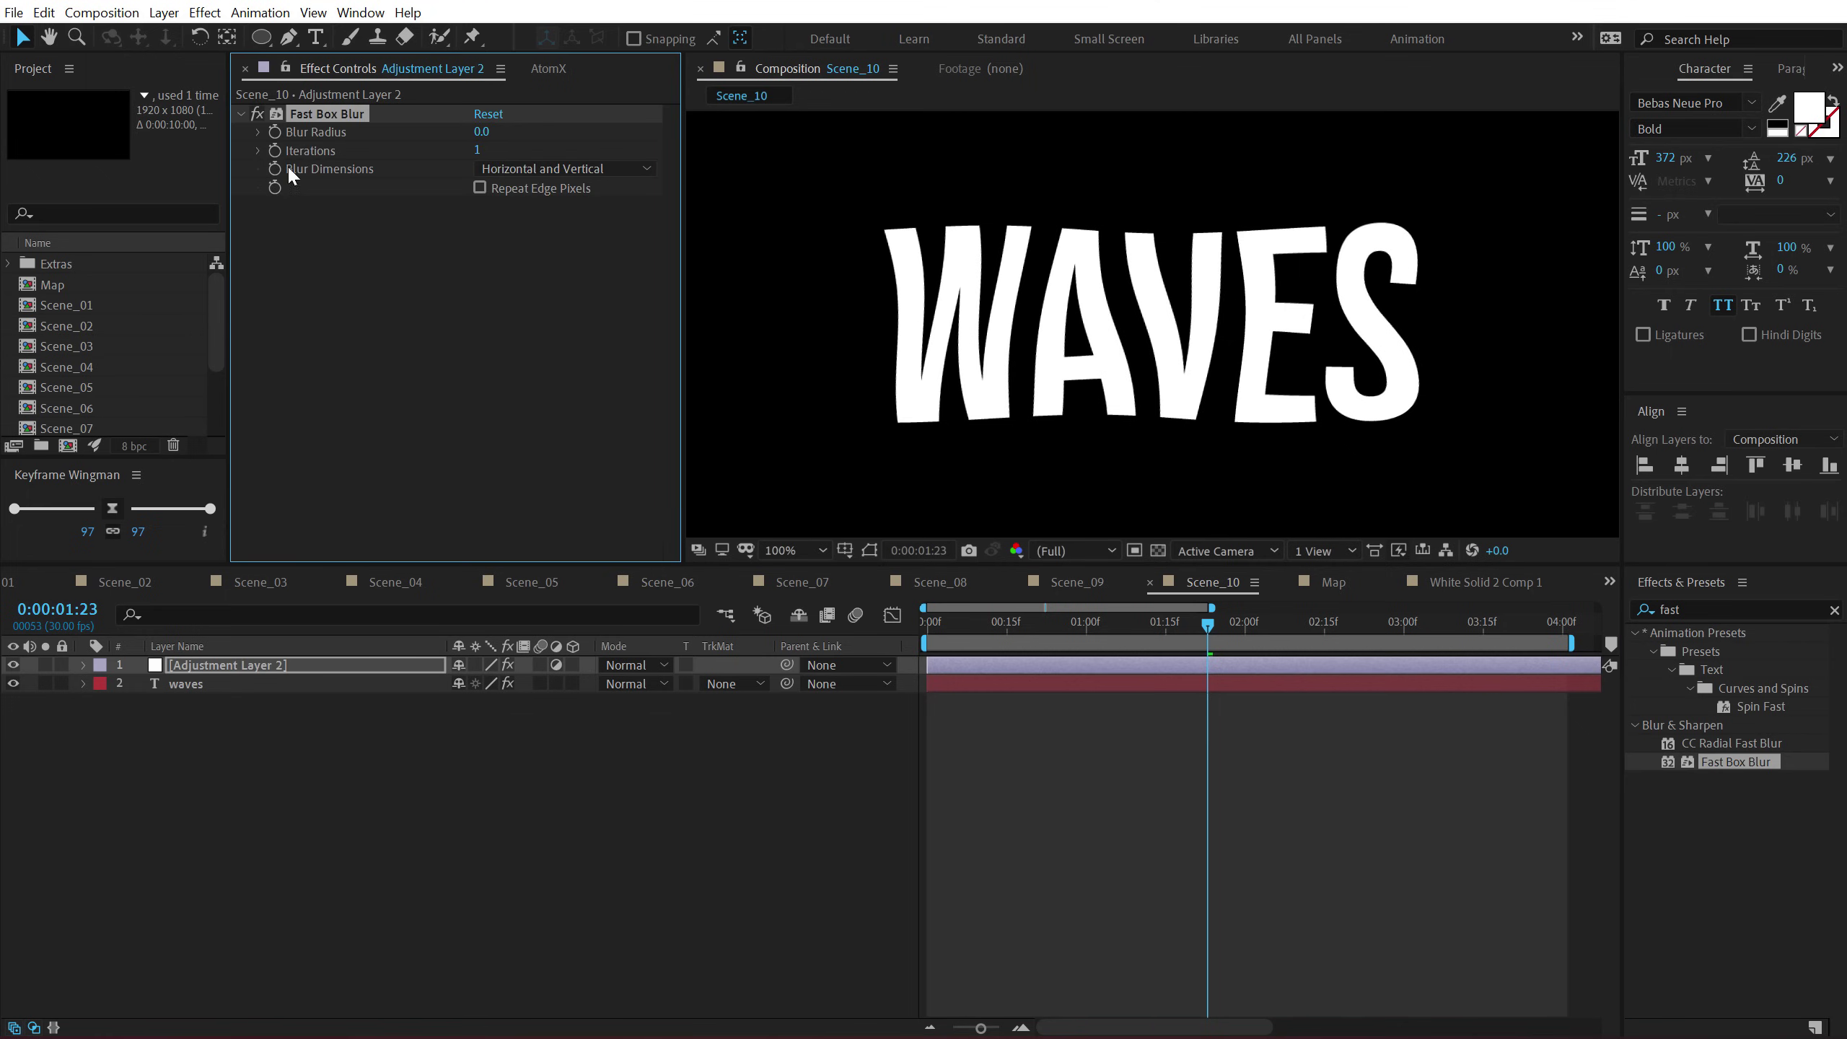
Set the adjustment layer's Fast Box Blur Radius to 50.
click(479, 132)
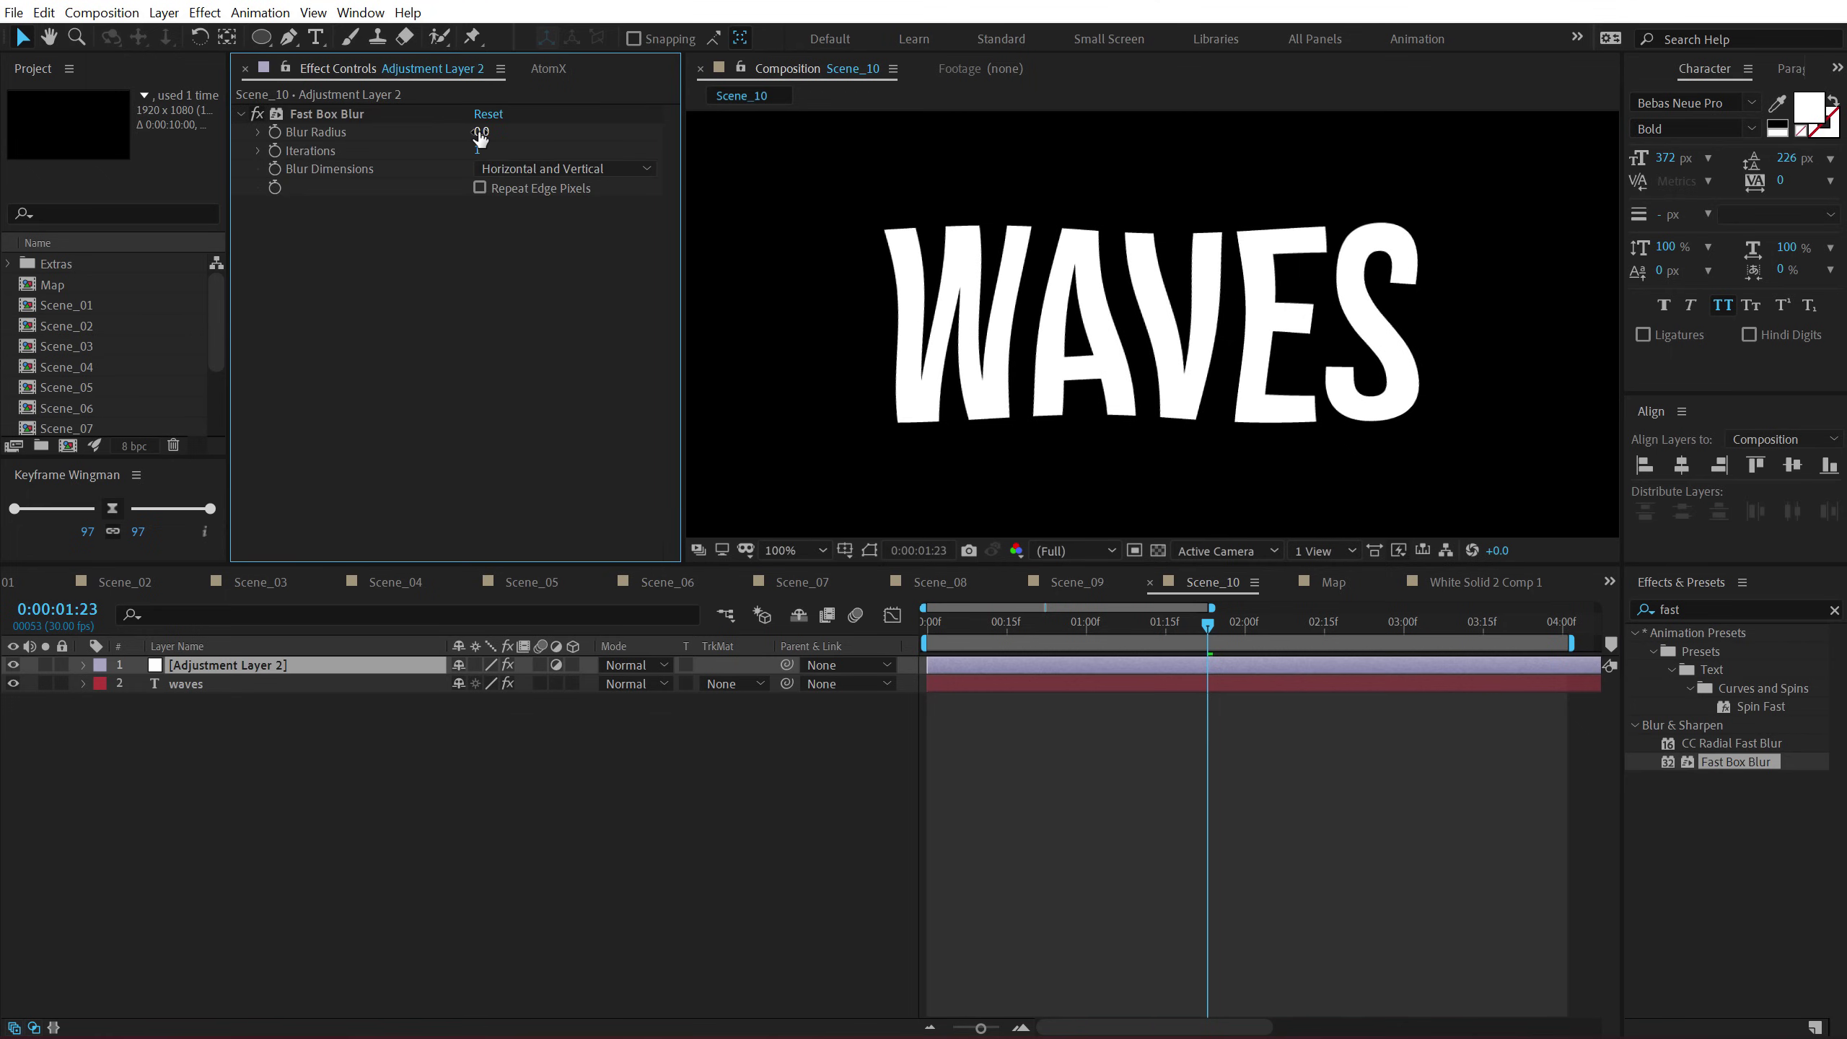
click(475, 129)
text(50)
key(Return)
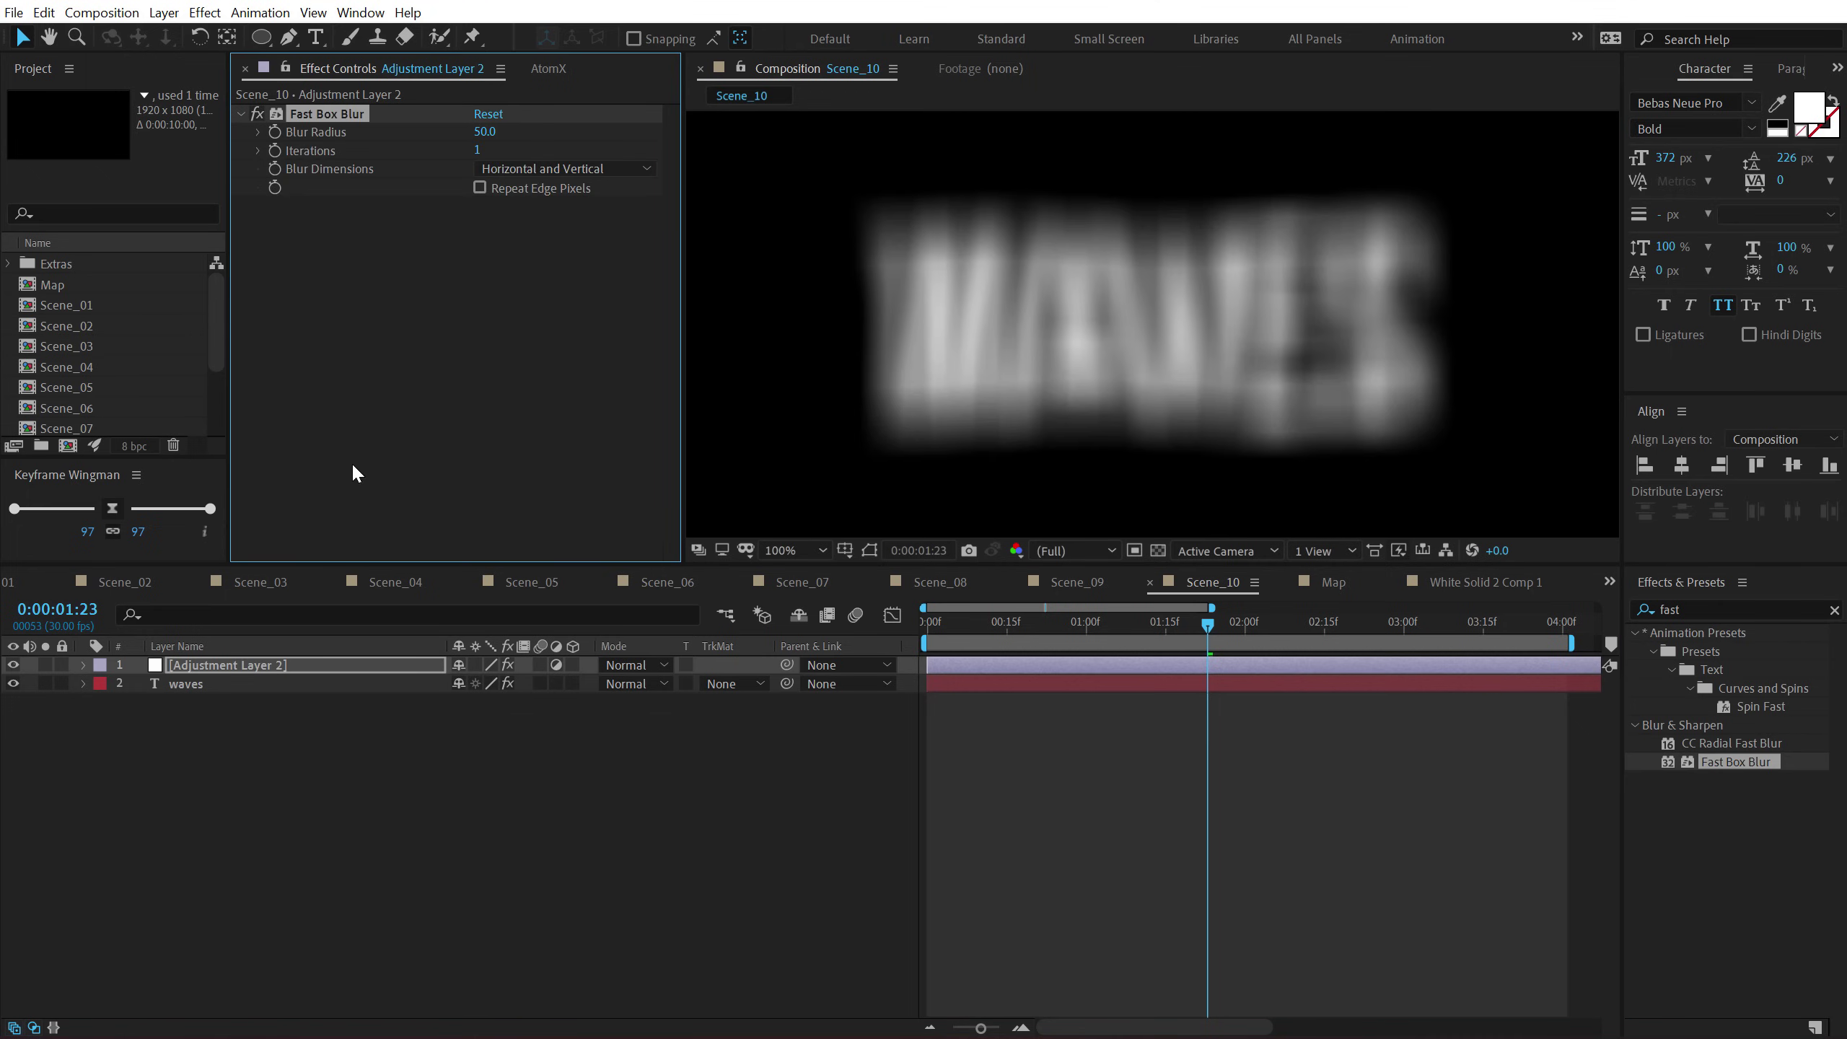
Set the adjustment layer's Opacity to 12%, refine it to 10%, and scrub through the animation to check the glow.
key(t)
click(462, 684)
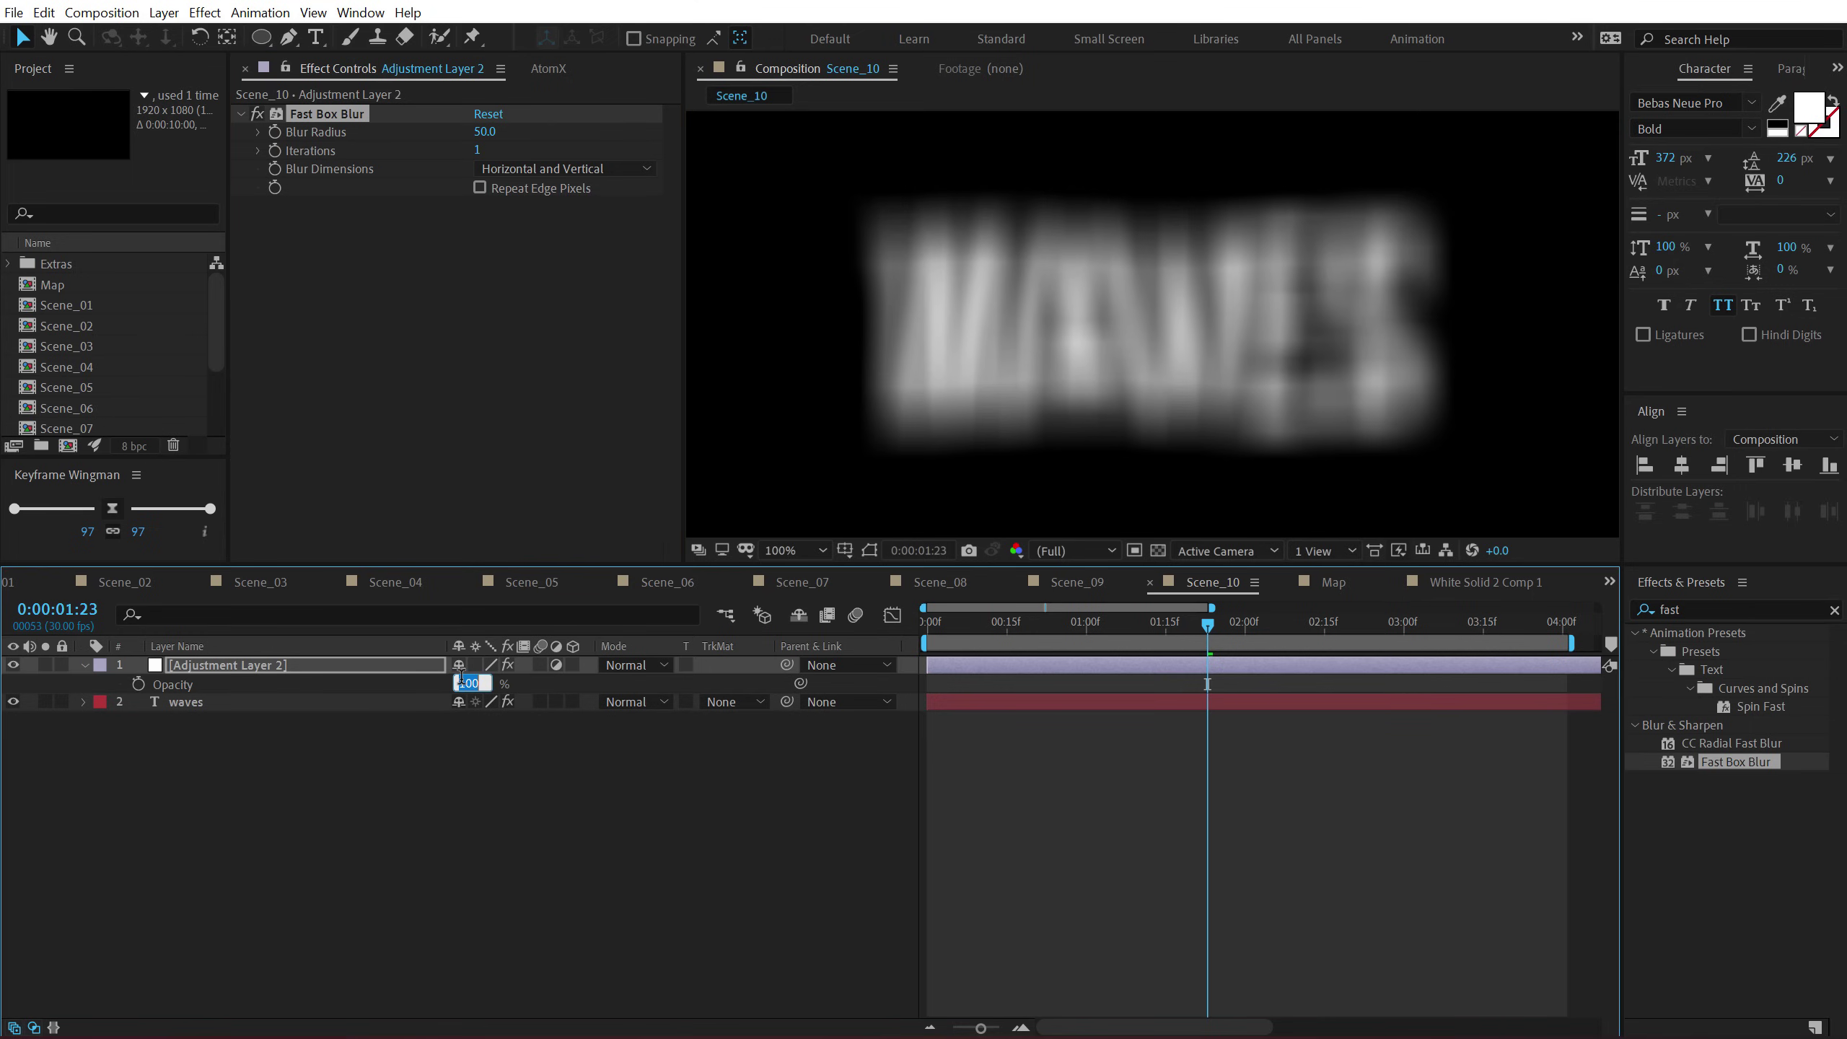
text(12)
key(Return)
click(516, 863)
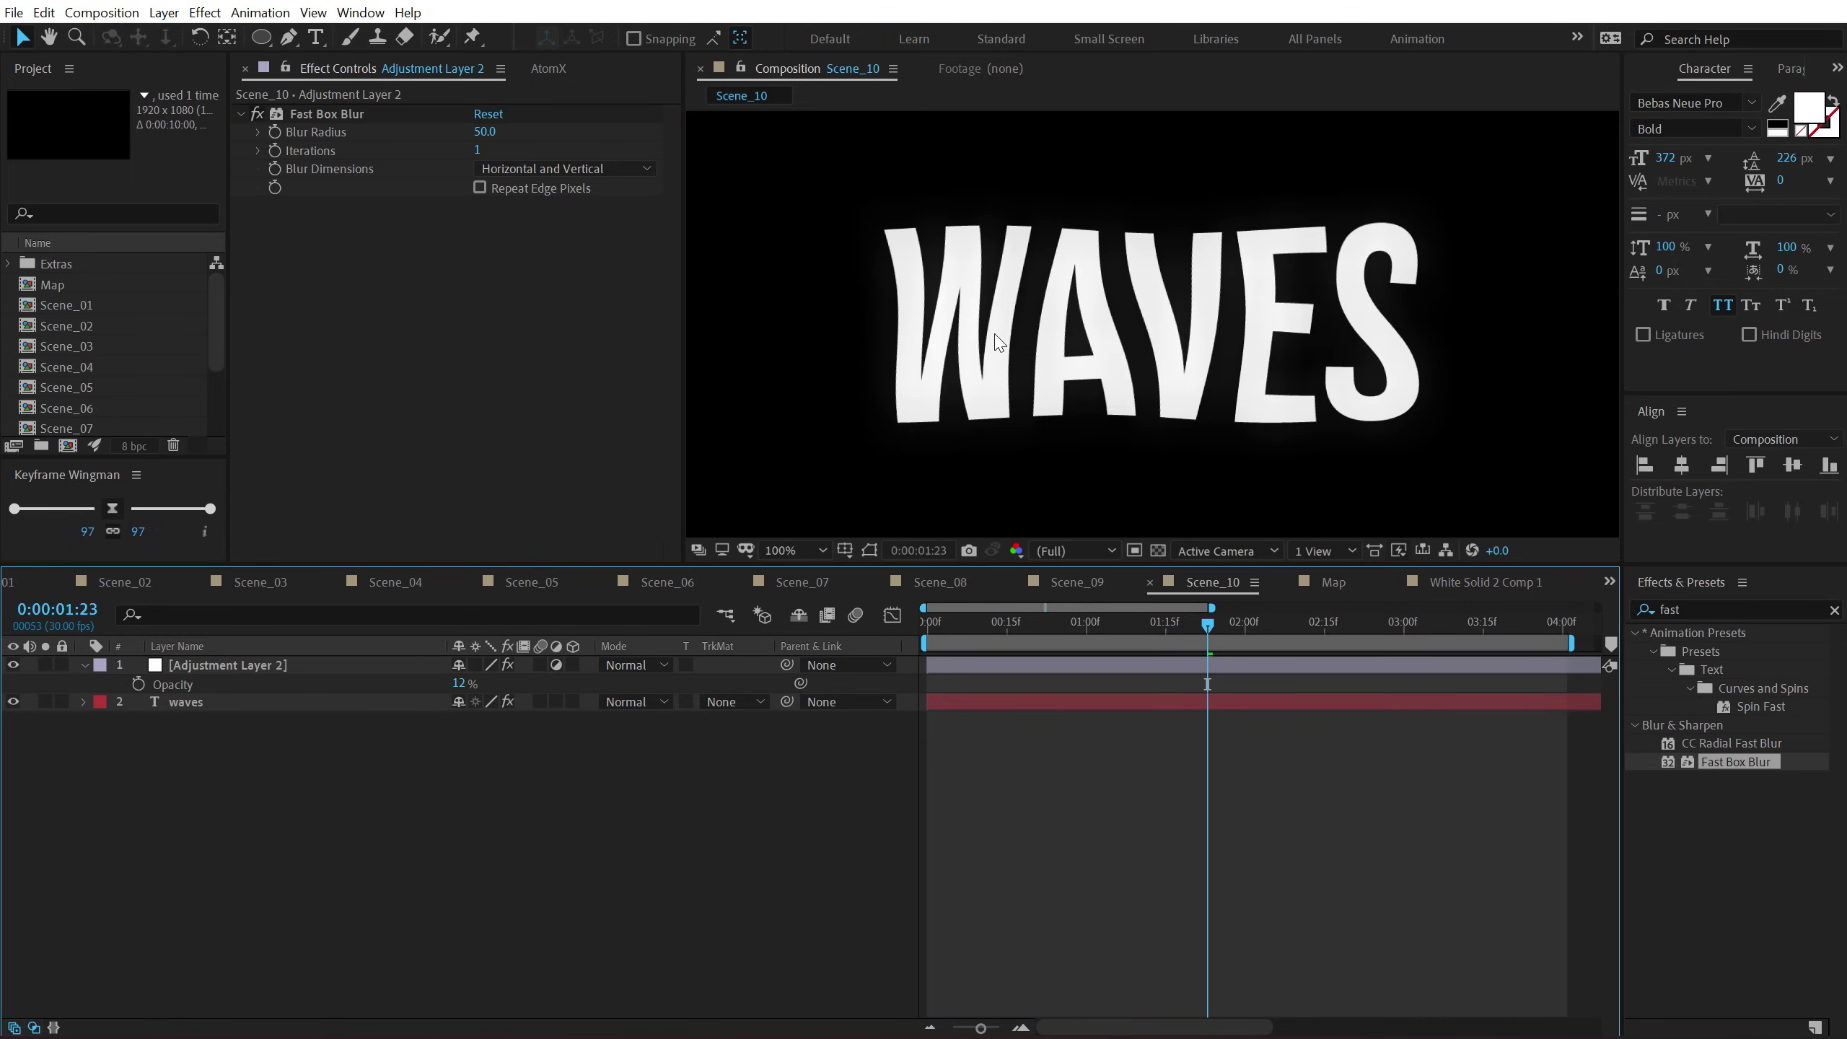
scroll(993, 332, up, 1)
scroll(992, 332, down, 2)
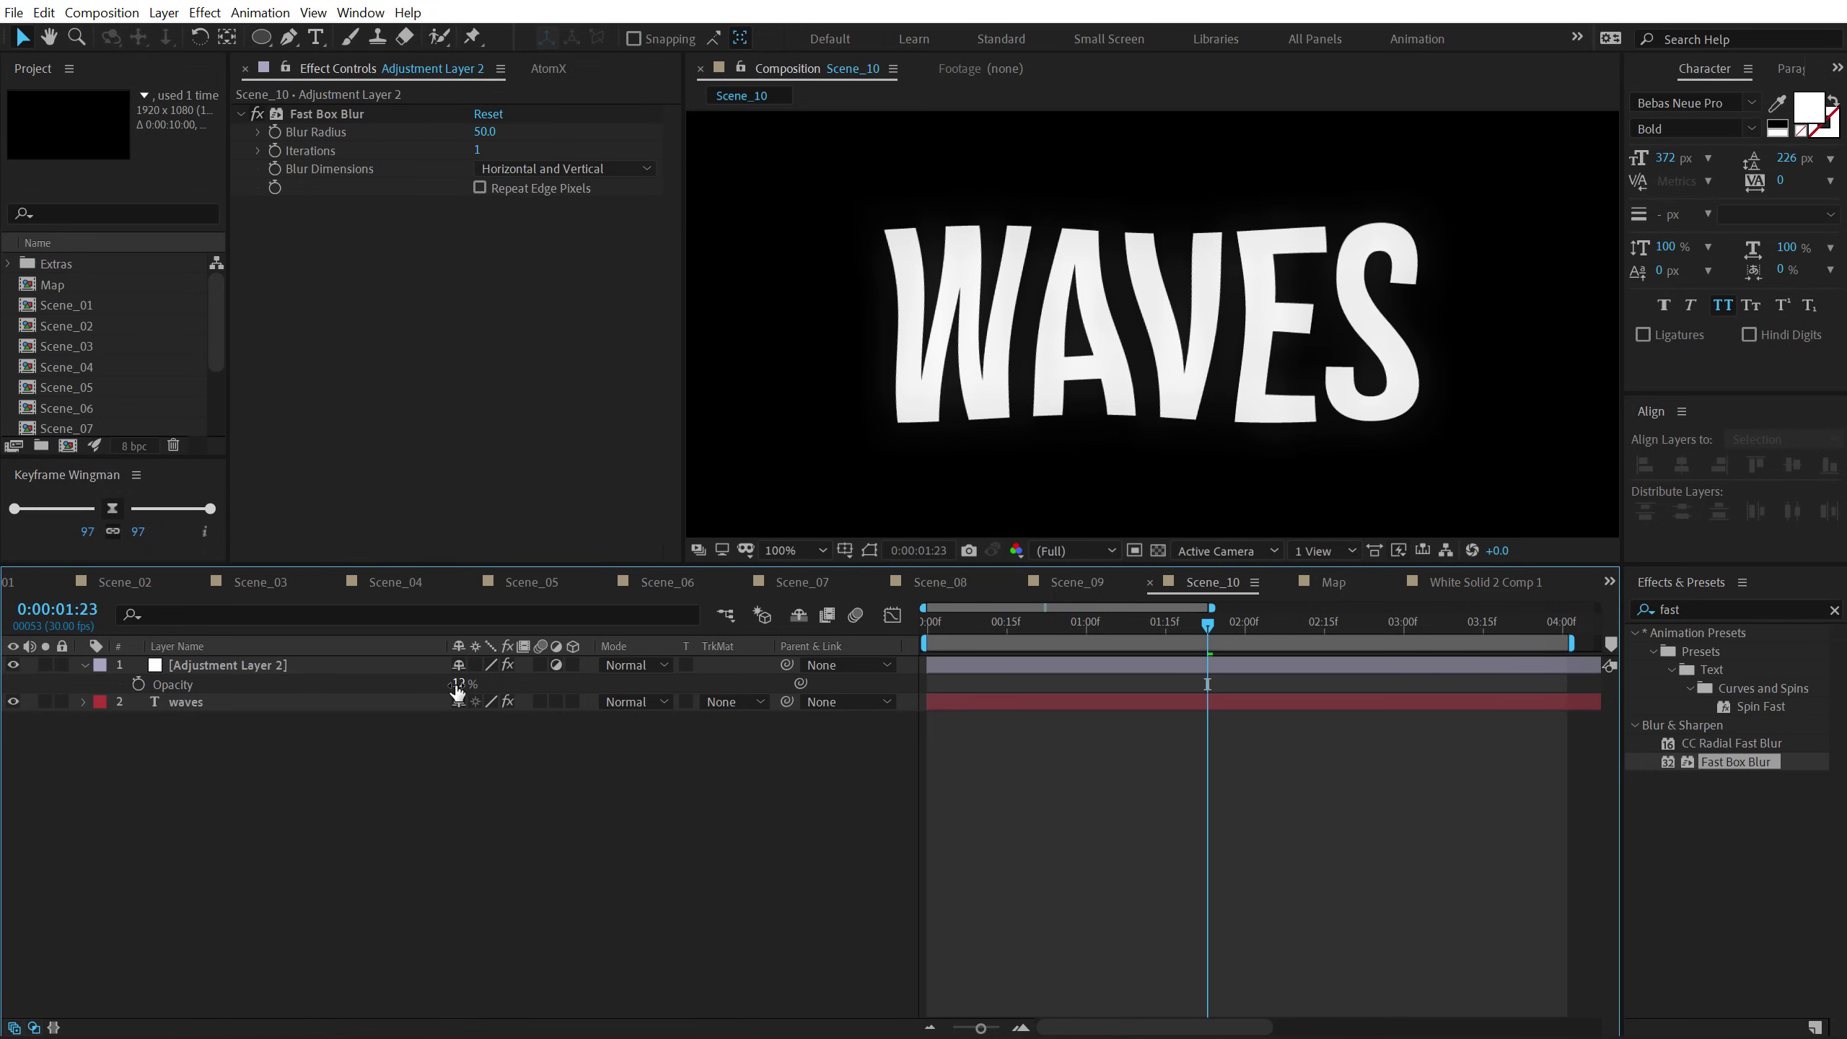
drag(458, 692, 460, 685)
click(557, 861)
drag(995, 624, 1219, 627)
Try the Square wave type in the waves layer's Wave Warp and scrub through the animation.
click(232, 705)
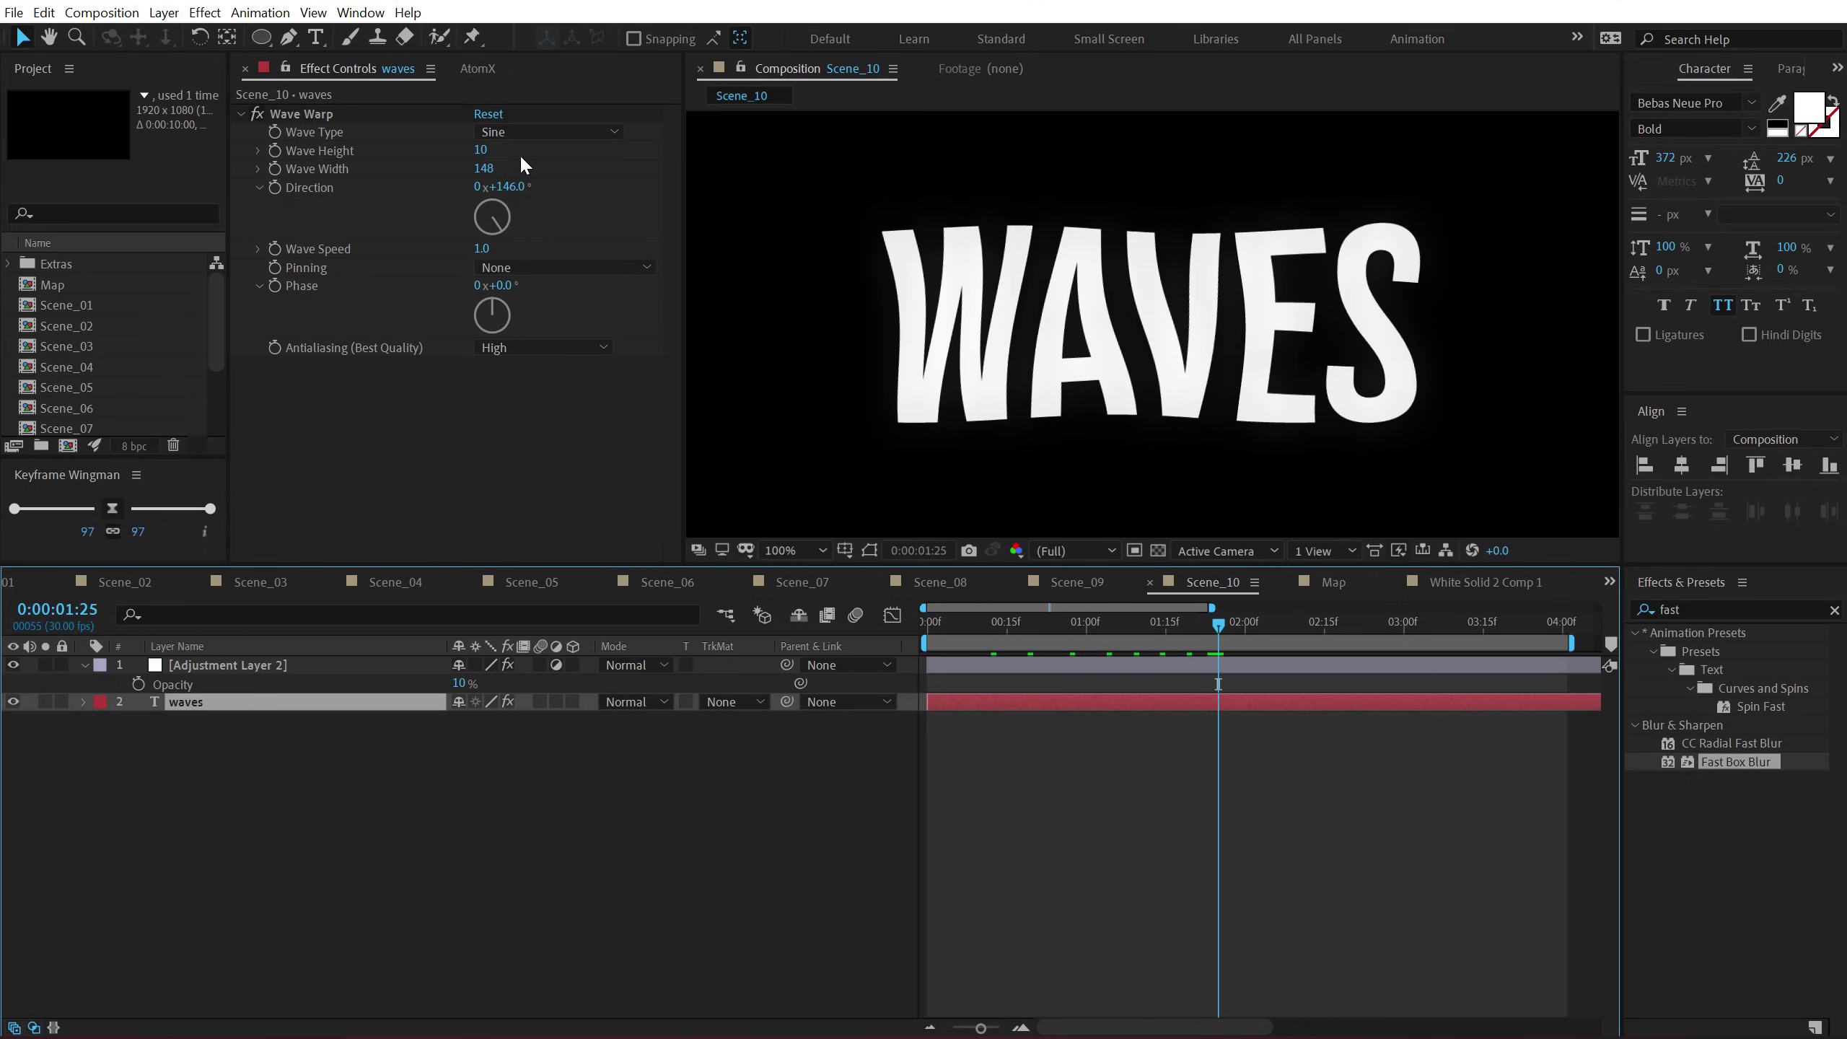
click(501, 133)
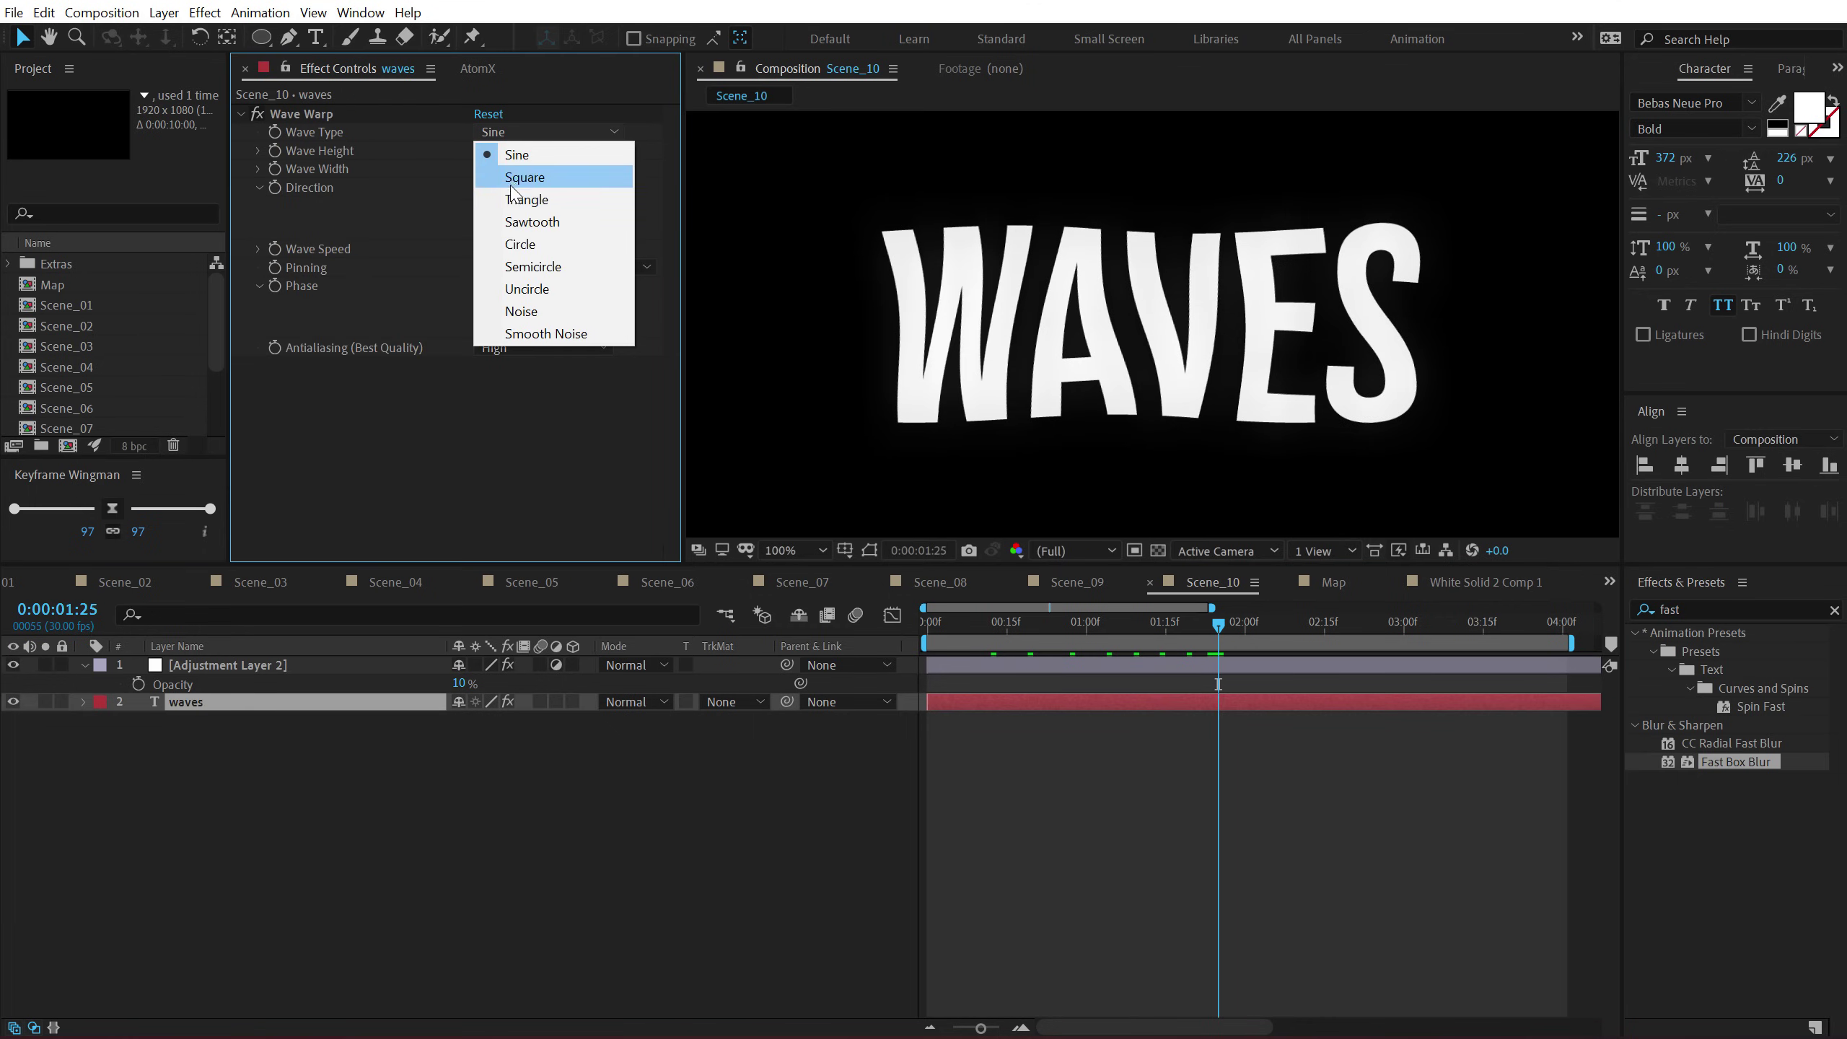
click(518, 170)
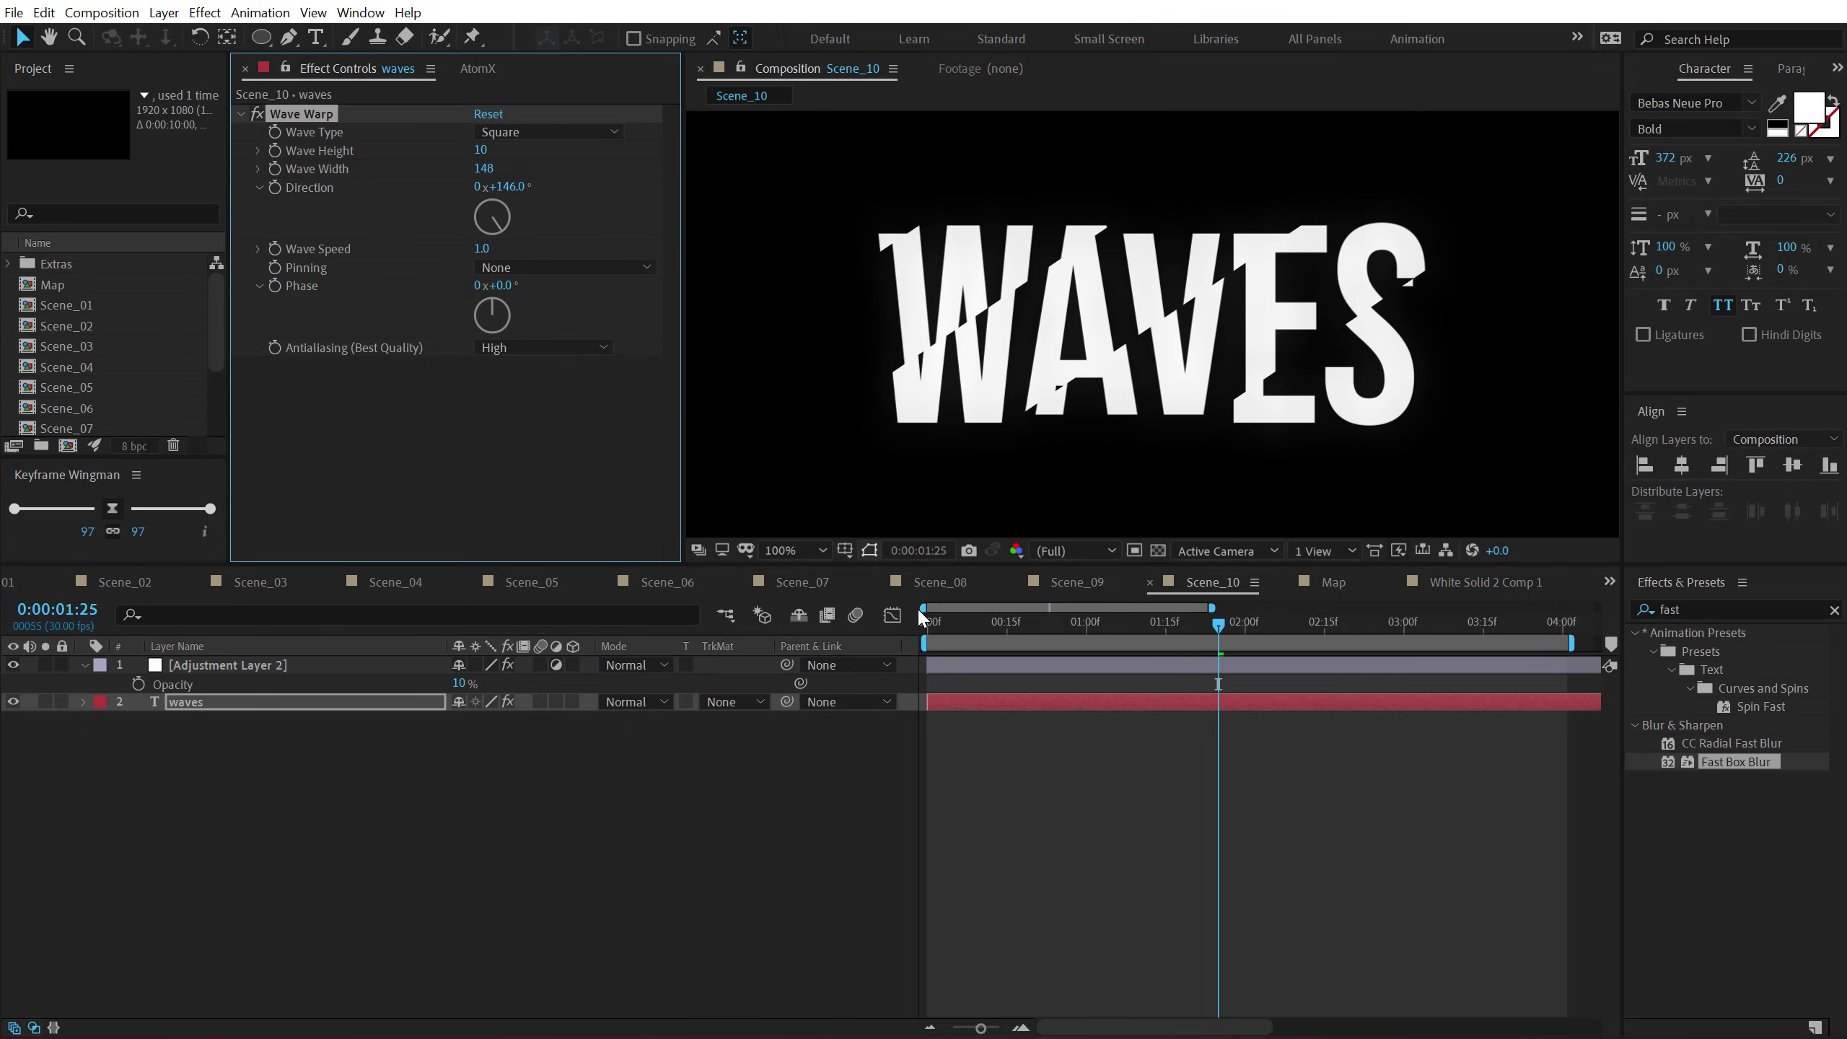
drag(938, 615, 1123, 623)
Try the Triangle, Sawtooth and Semicircle wave types in Wave Warp and preview the motion.
click(524, 133)
click(528, 196)
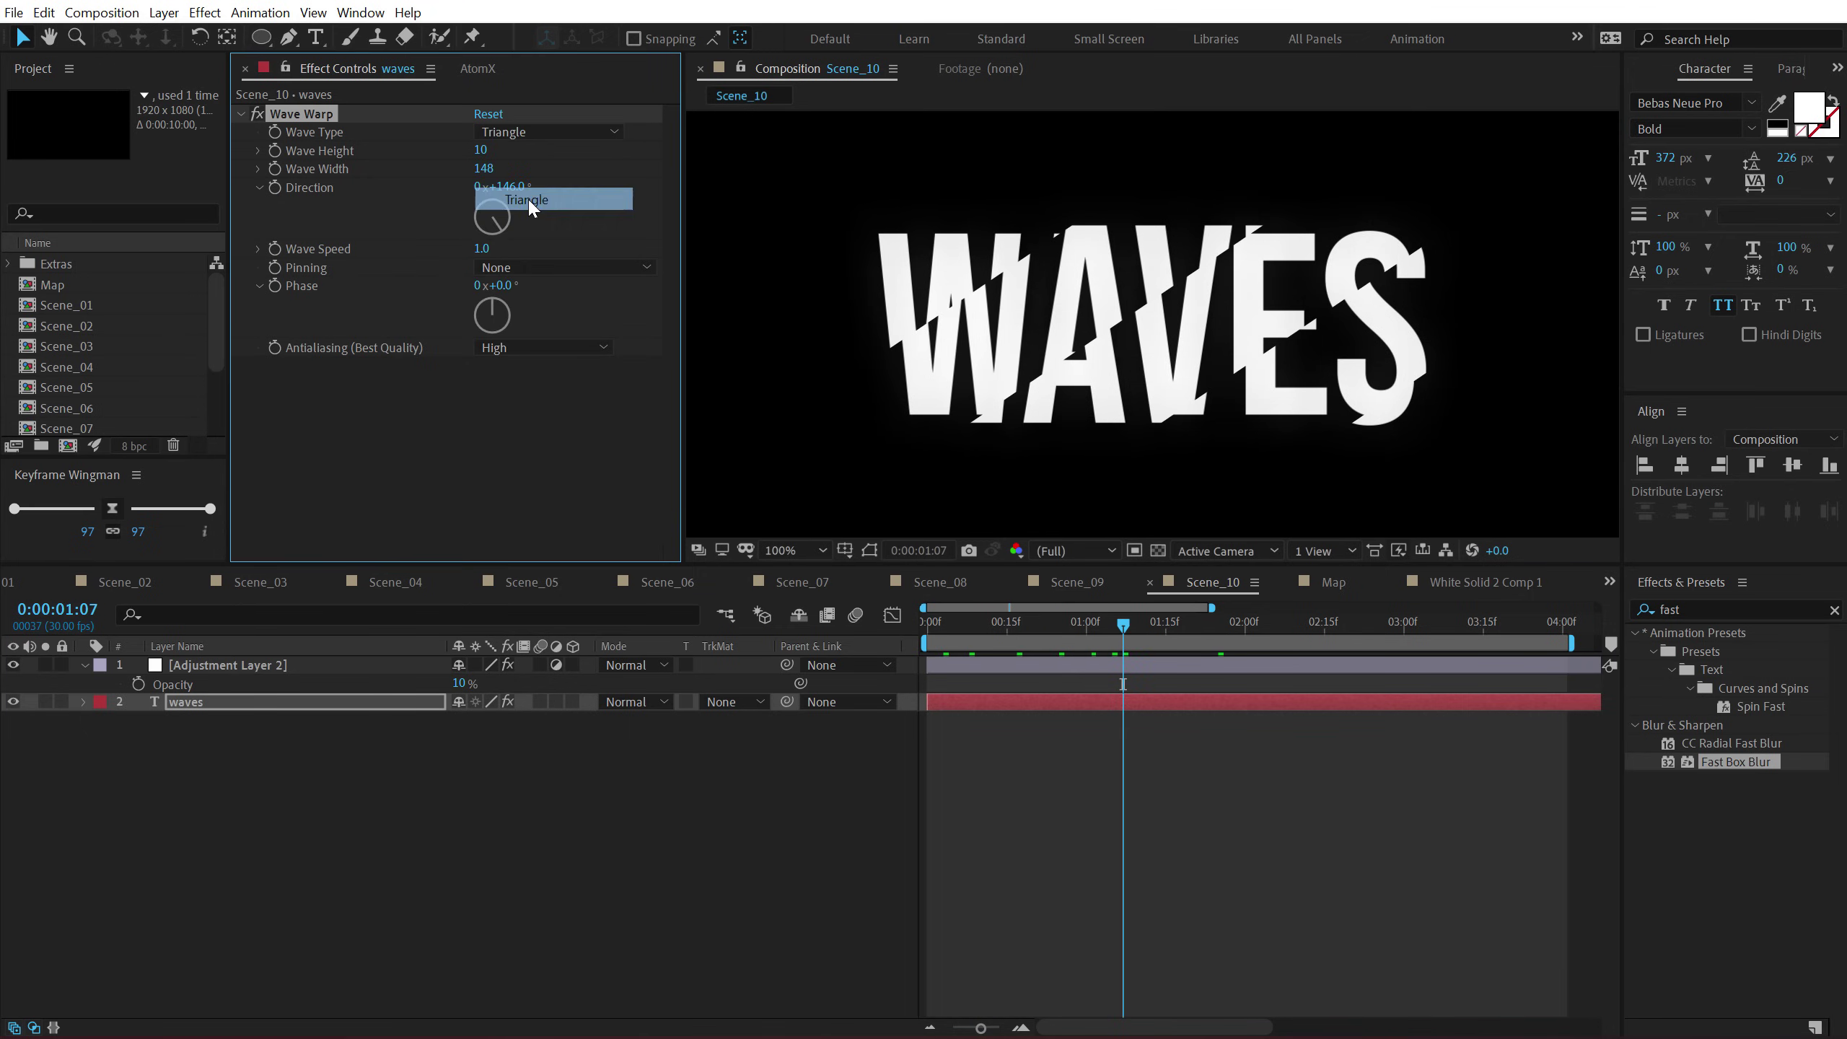
click(482, 133)
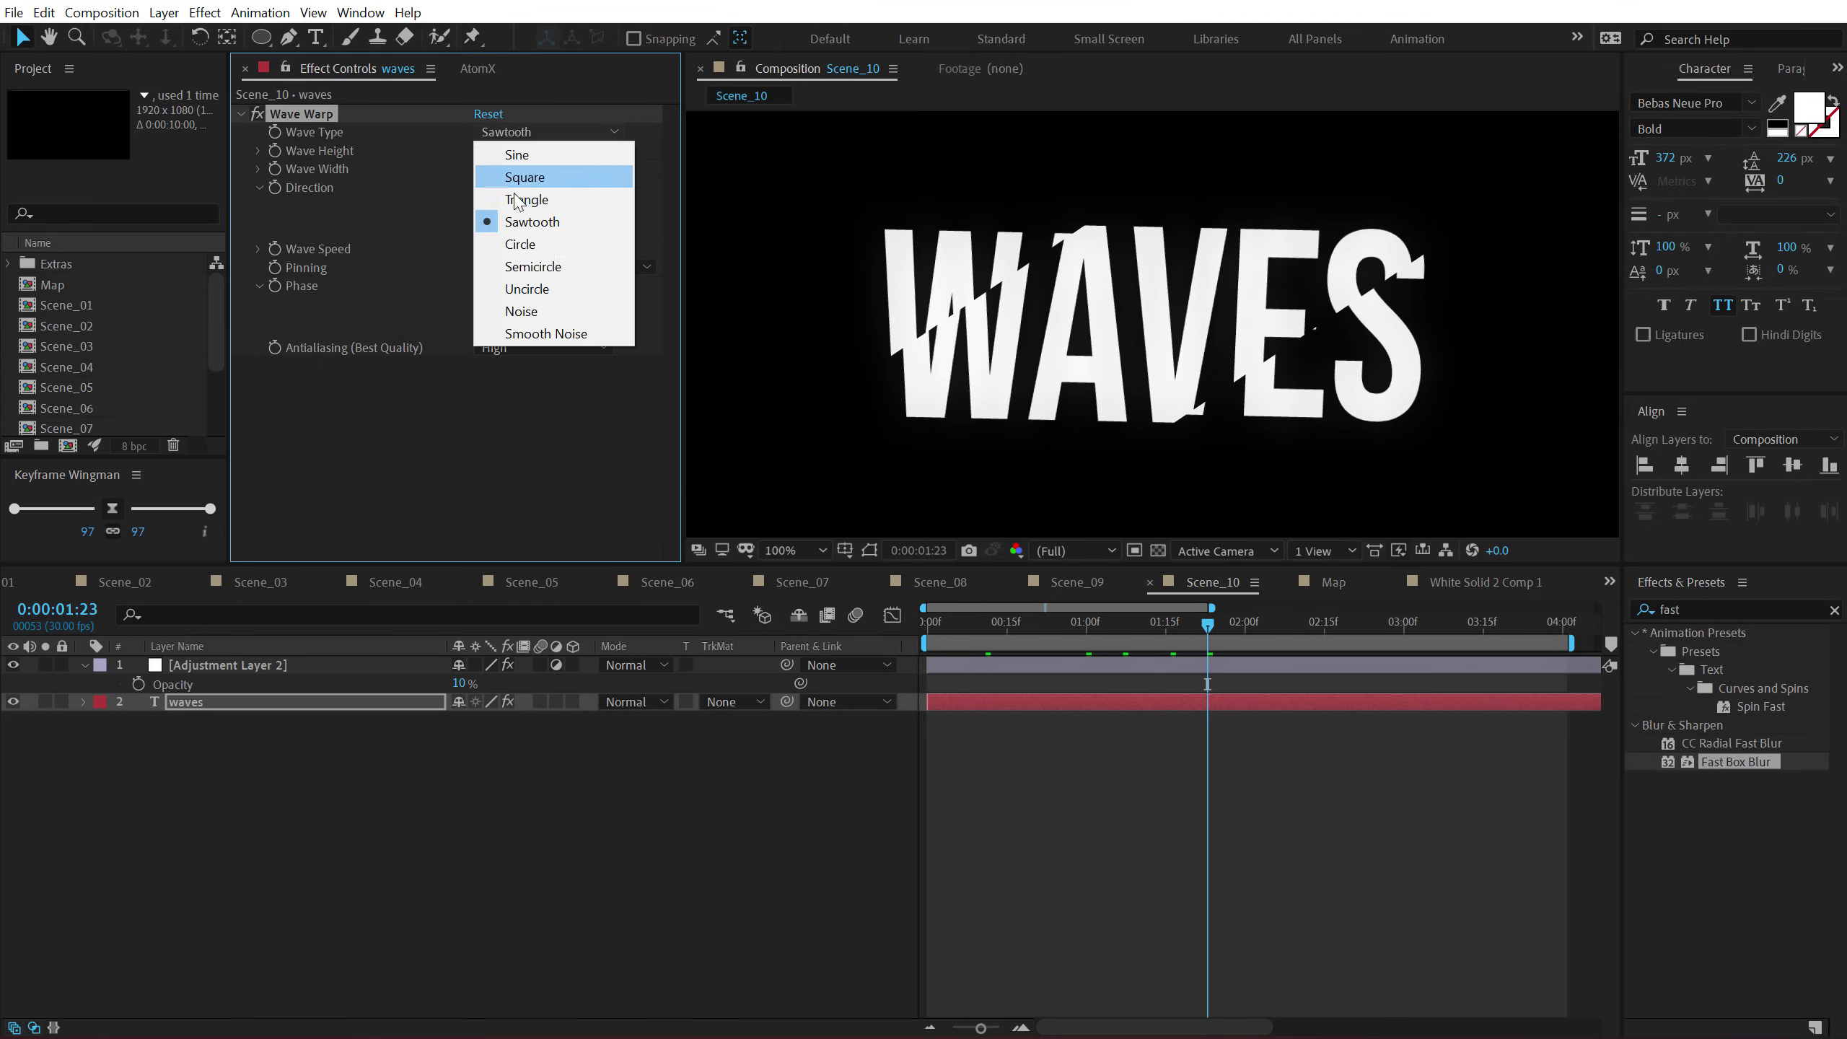
click(520, 269)
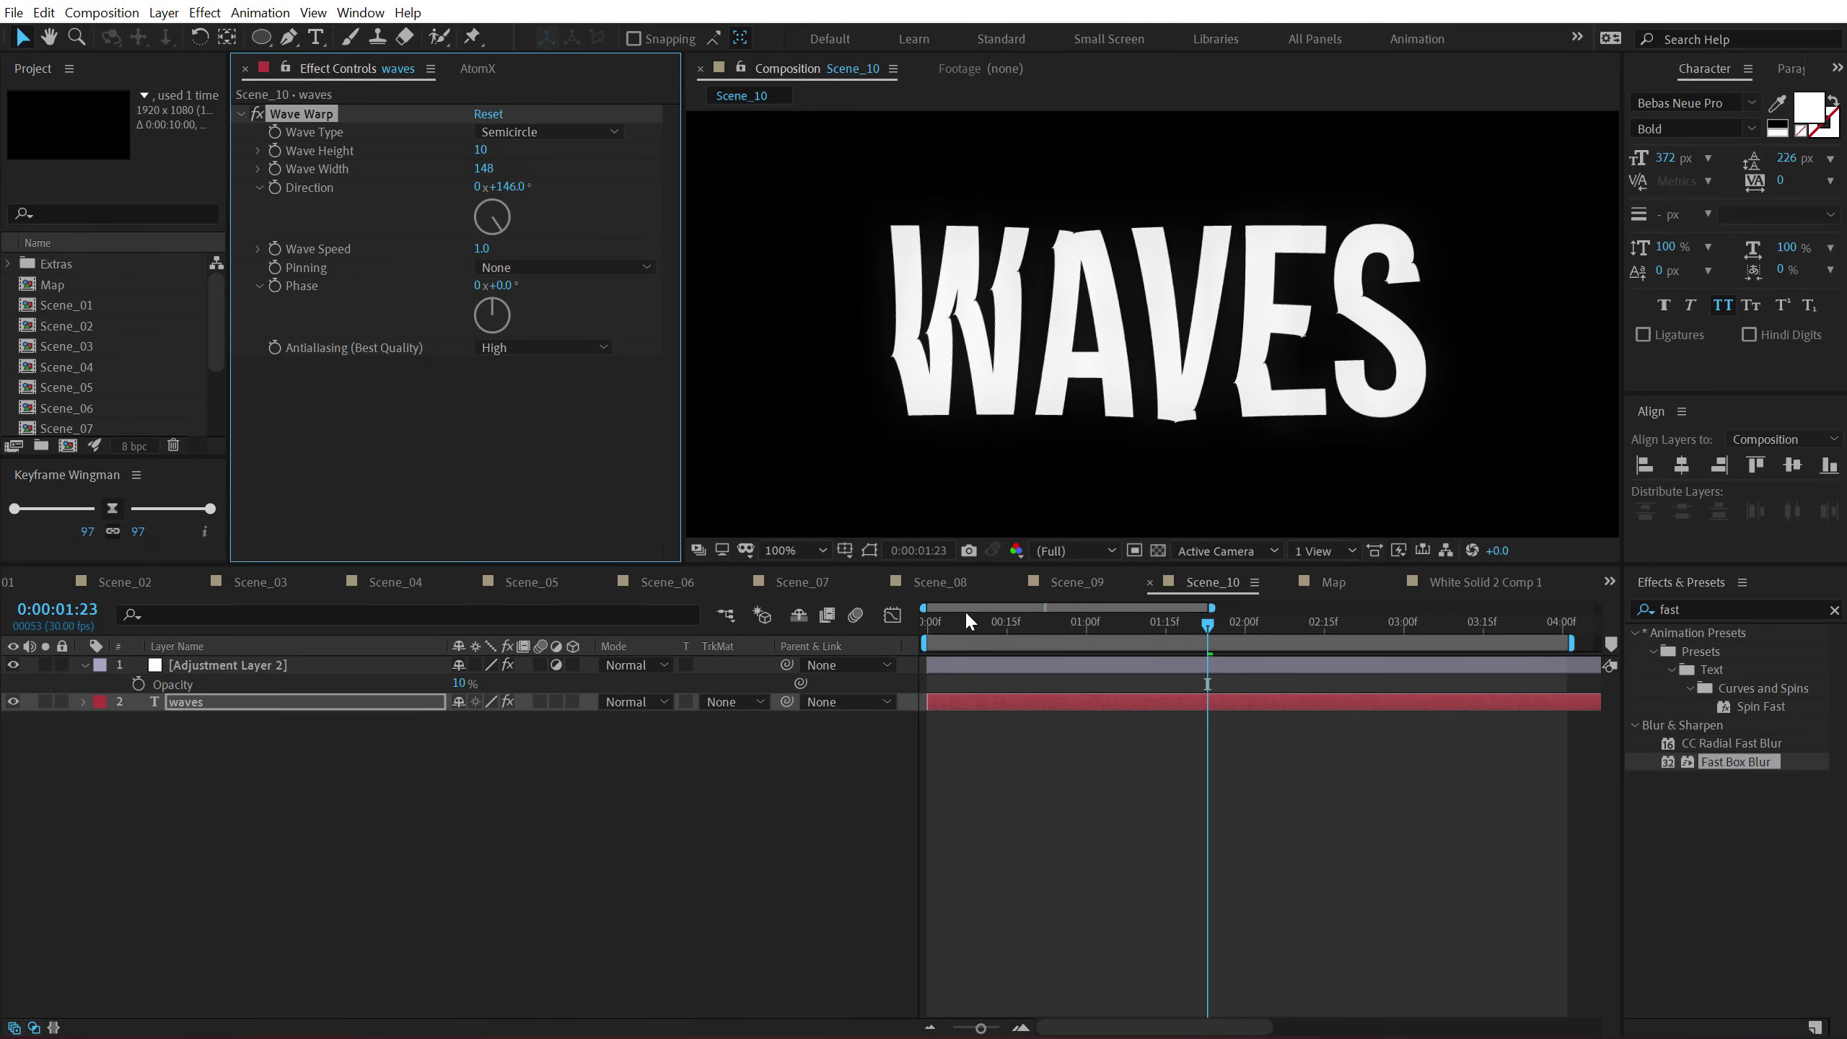
key(space)
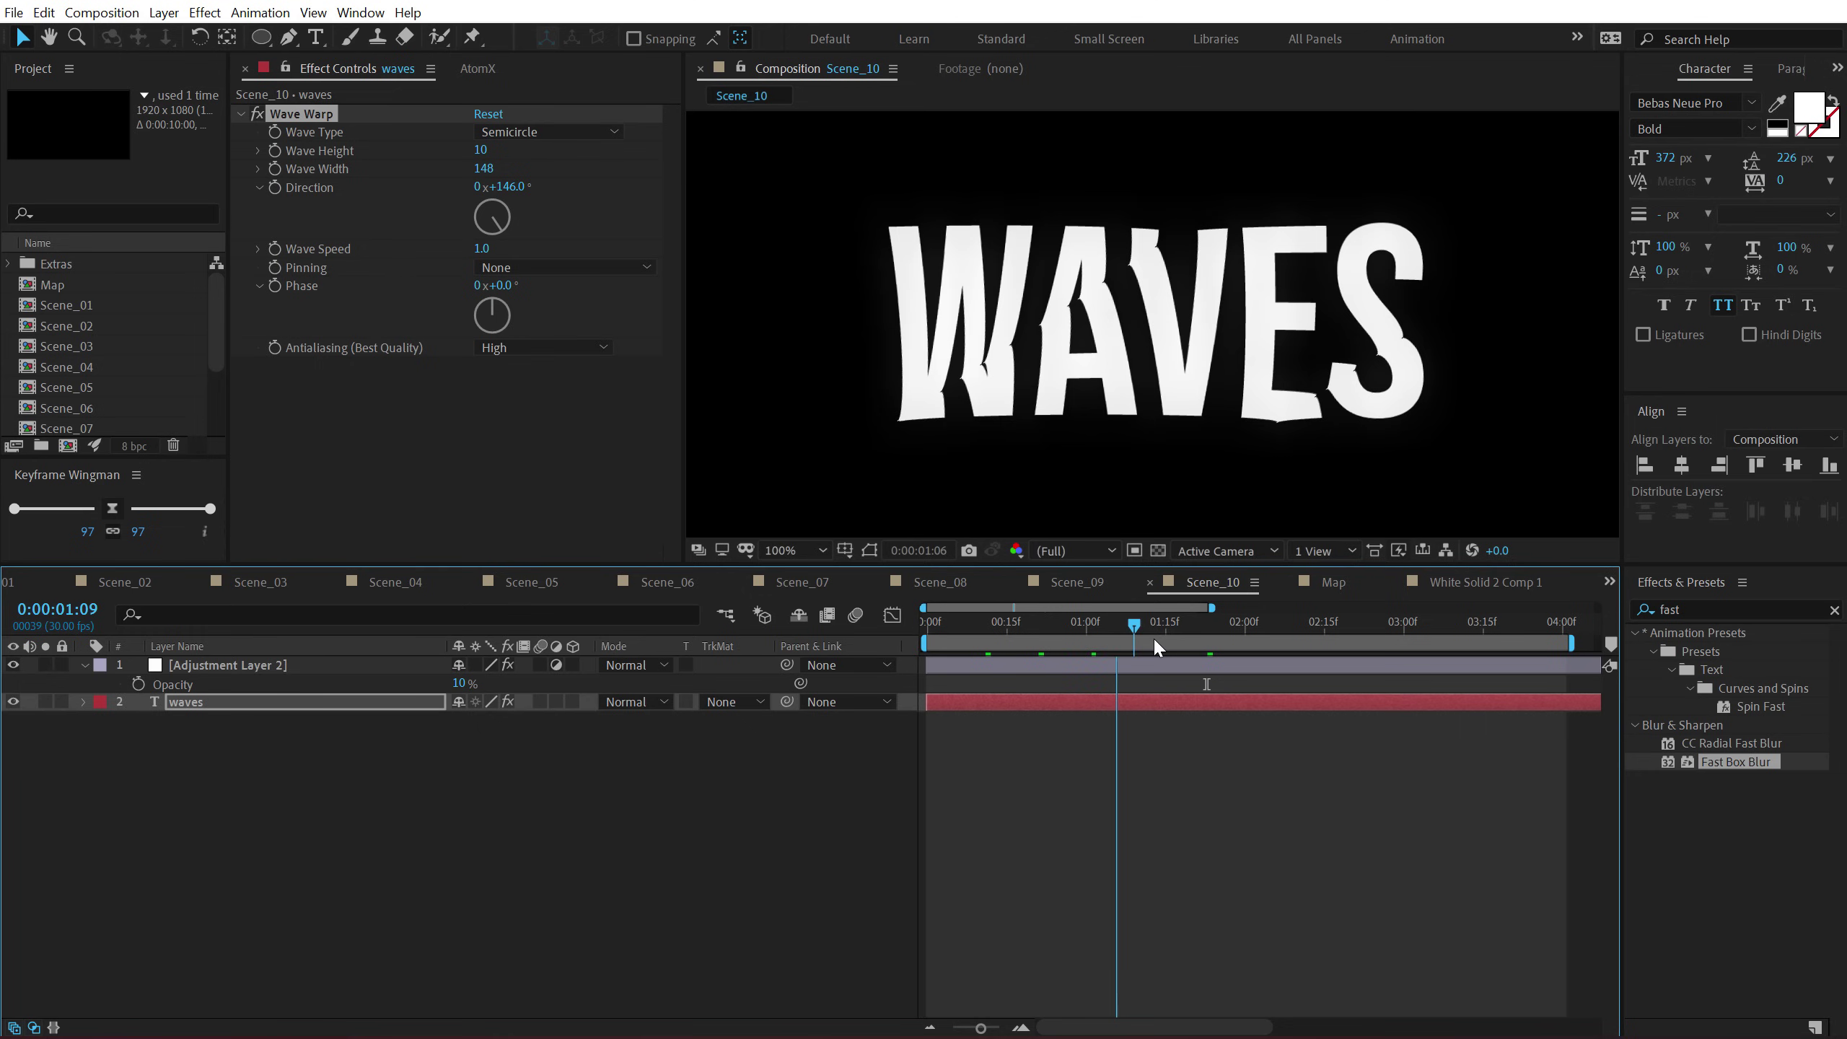
Set the Wave Warp's Wave Type to Noise and scrub through the timeline to preview it.
click(517, 130)
click(532, 312)
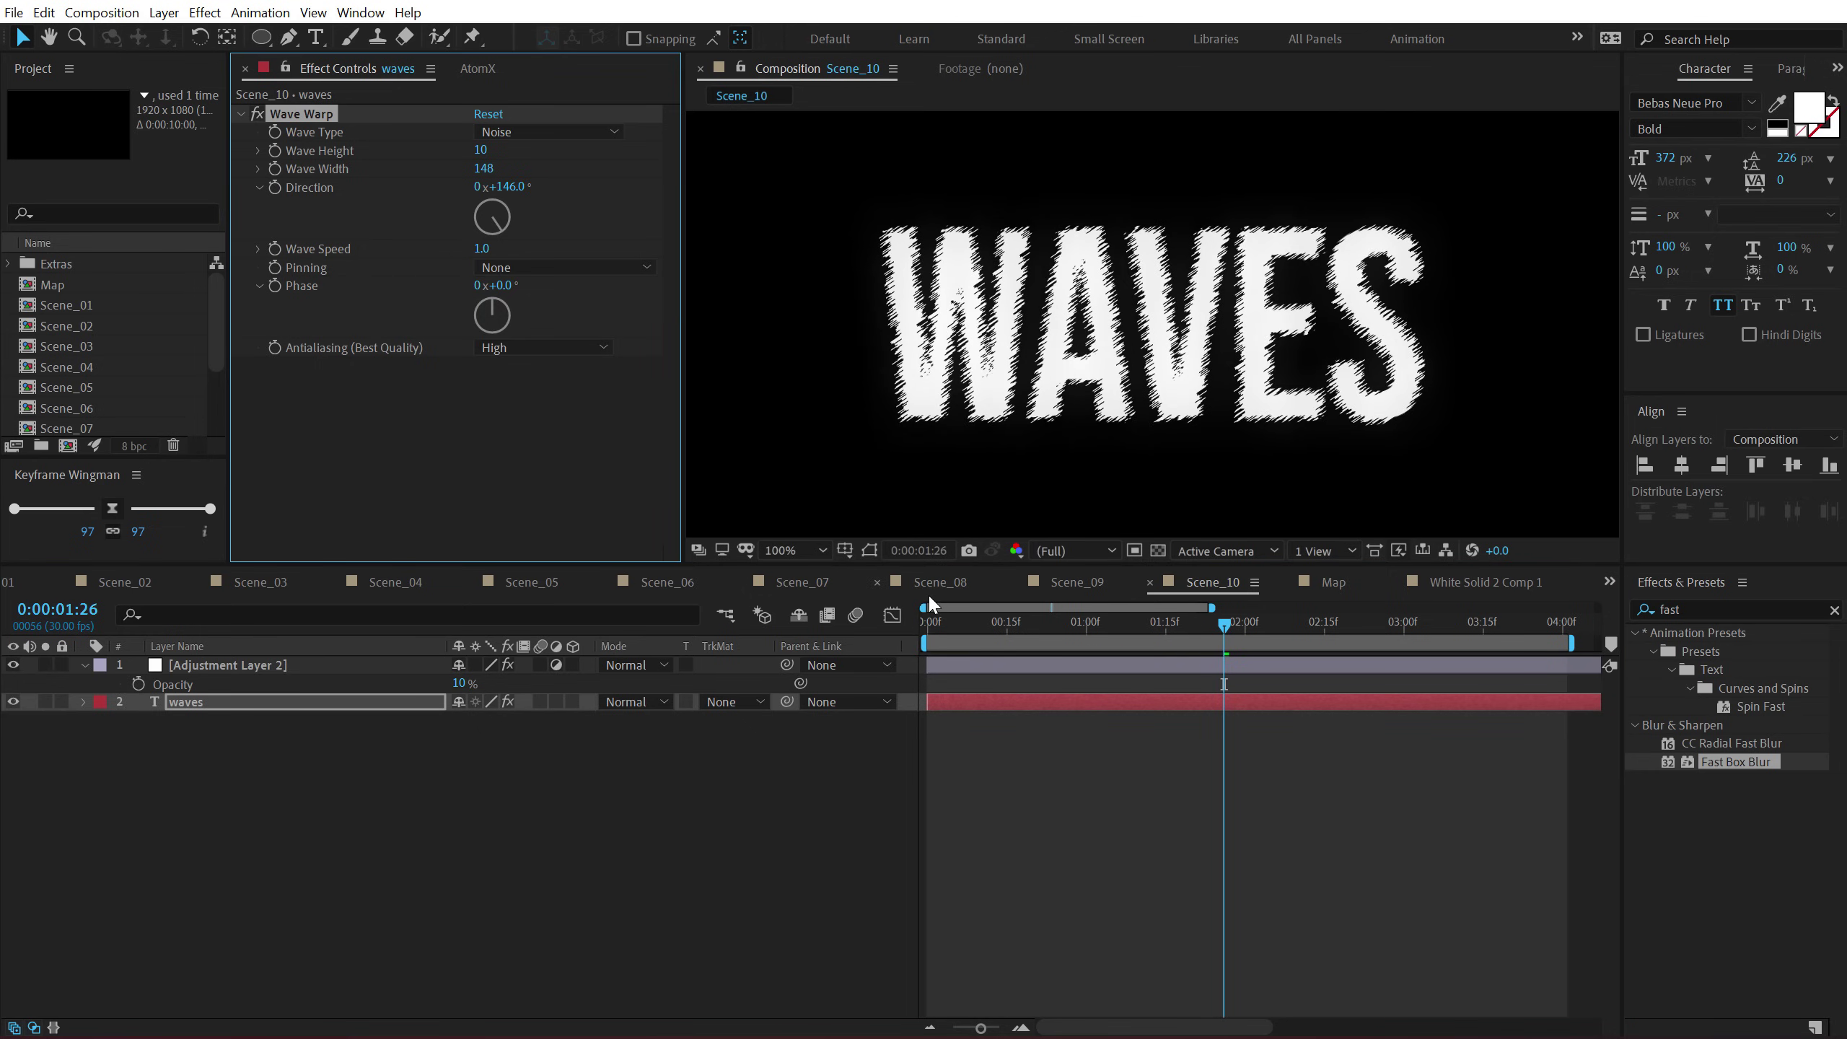
drag(955, 624, 1207, 620)
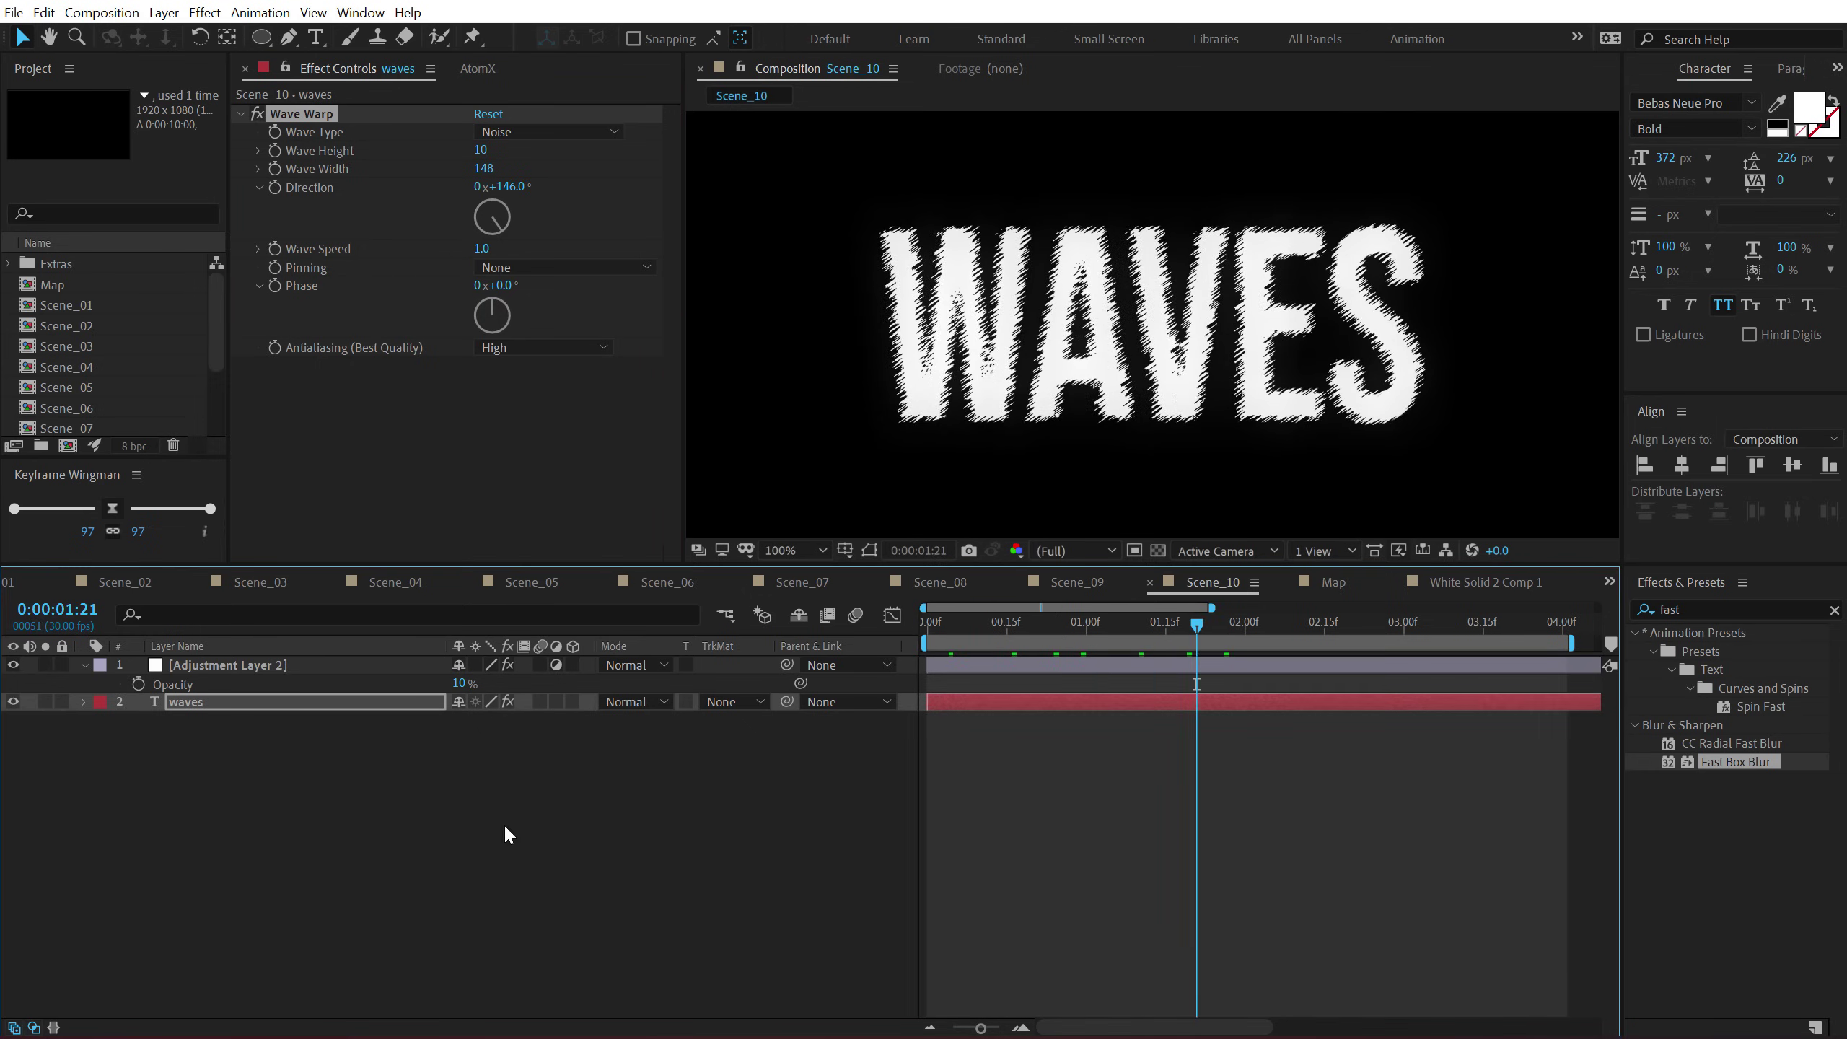